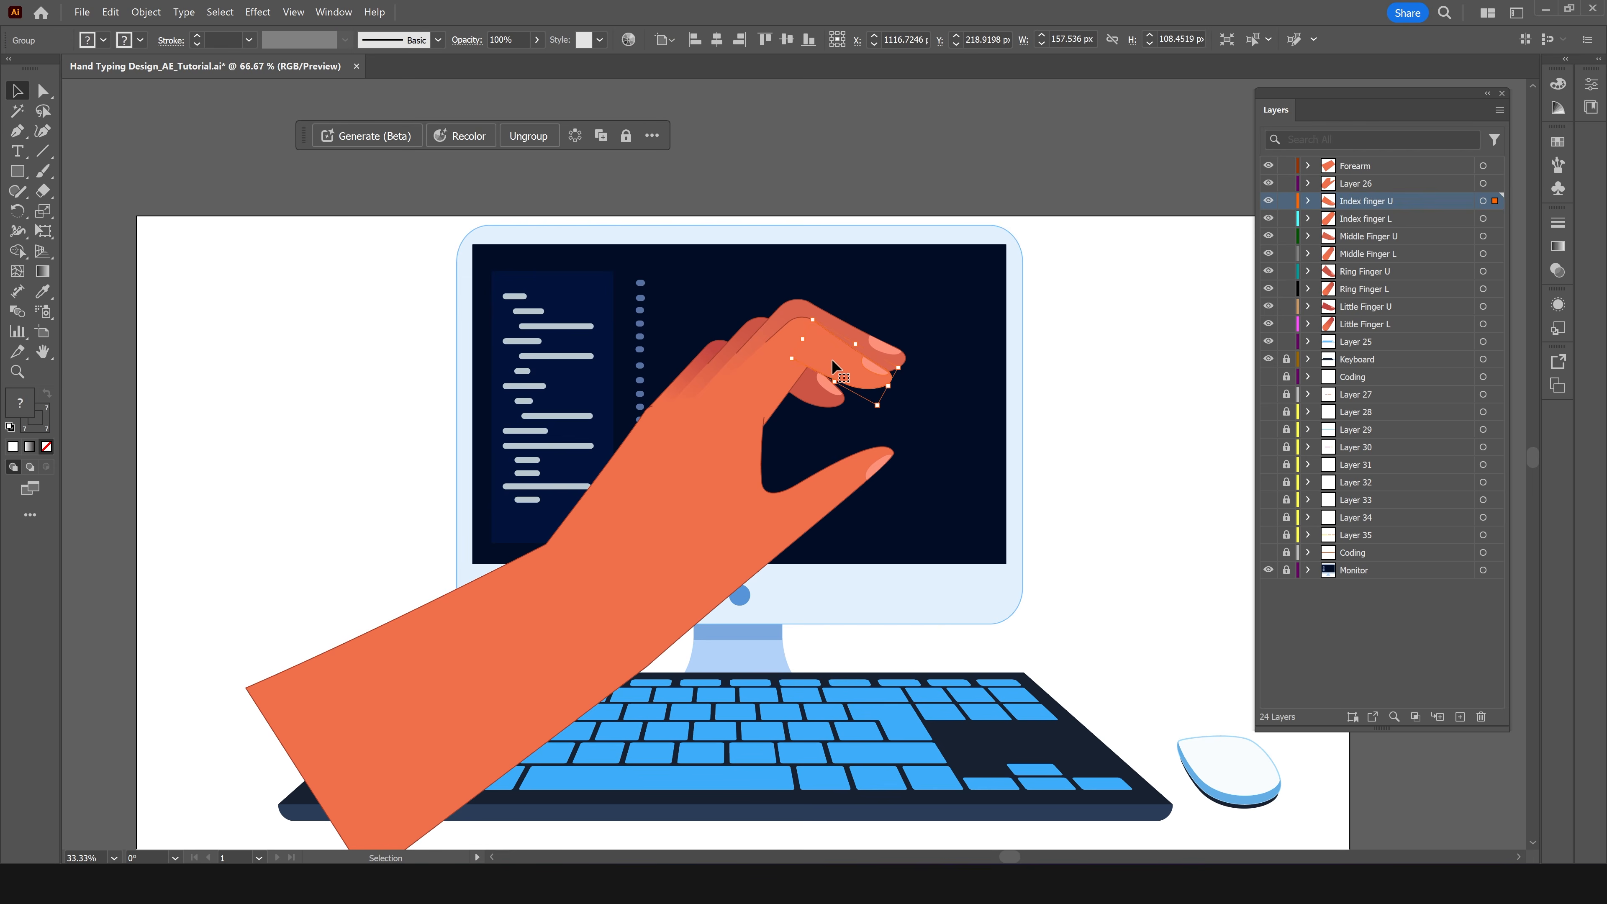
Hide the Forearm, Layer 26, middle, ring and little finger, Layer 25 and Keyboard layers, isolating the index finger against the monitor.
{"action": "scroll", "coordinate": [832, 361], "scroll_direction": "up", "scroll_amount": 4}
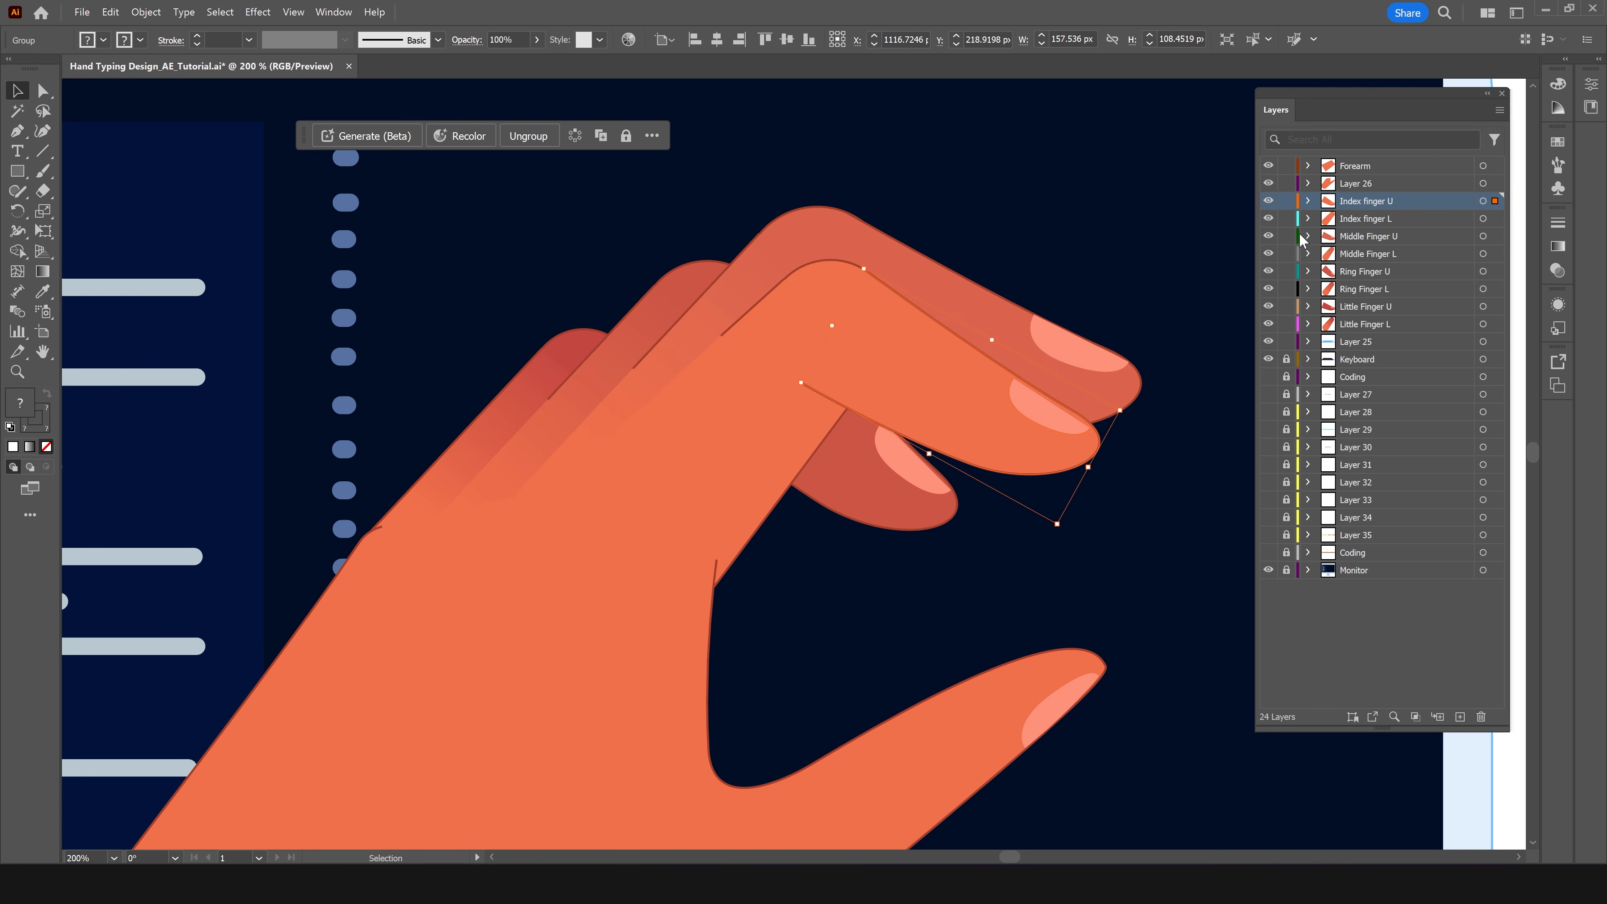
{"action": "left_click", "coordinate": [1269, 182]}
{"action": "left_click", "coordinate": [1269, 166]}
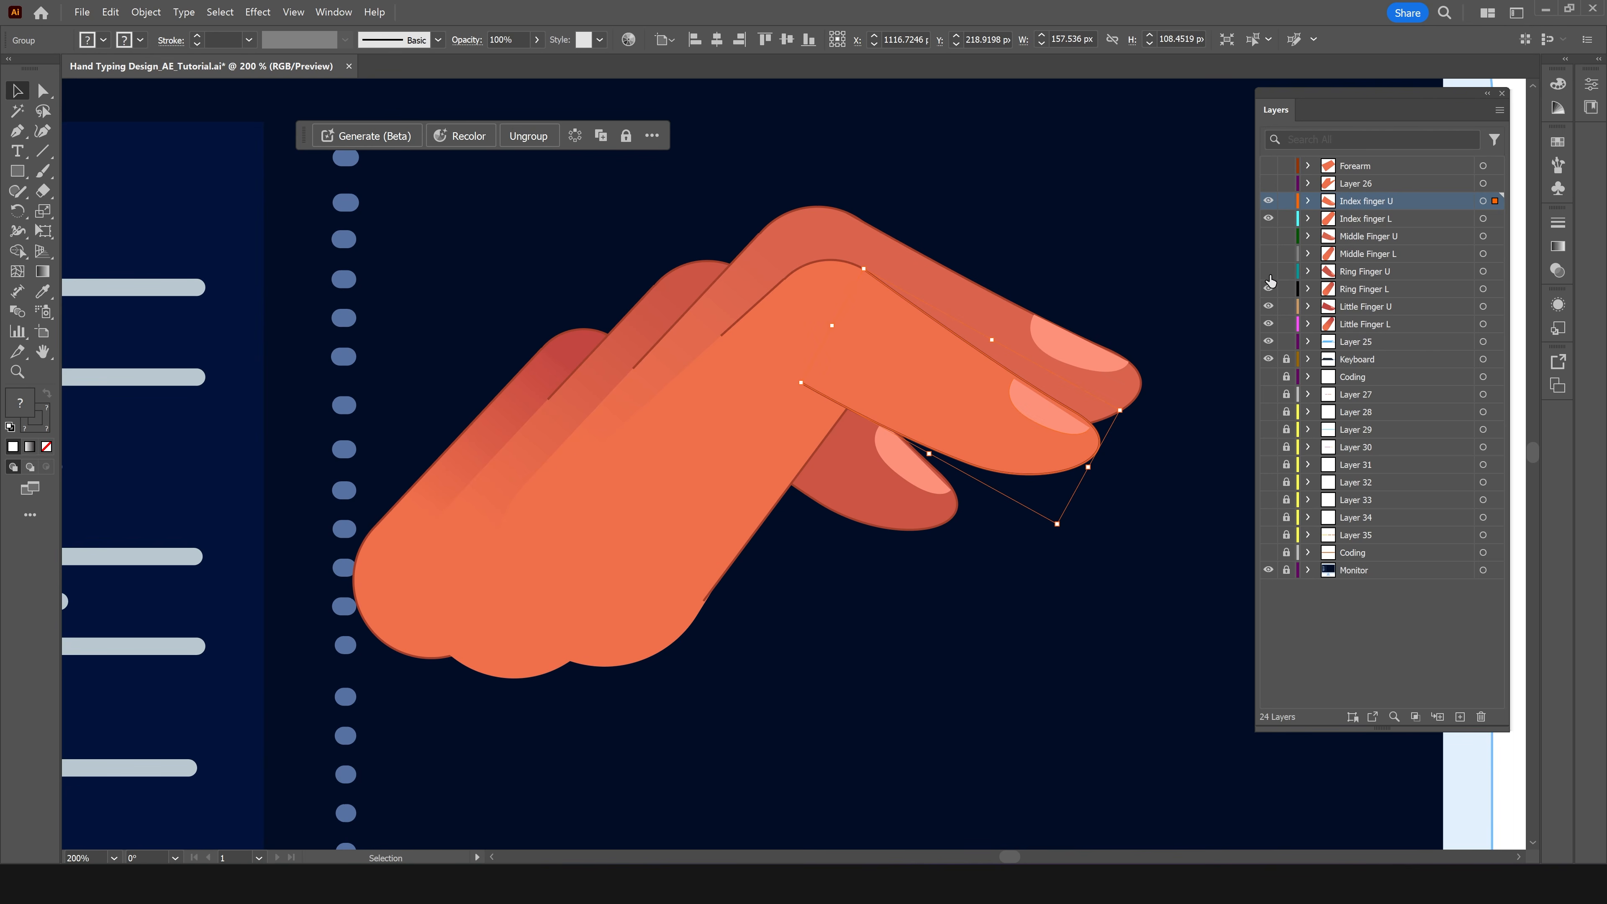
{"action": "left_click_drag", "start_coordinate": [1269, 354], "coordinate": [1269, 359]}
Try moving the upper index finger segment away from the lower segment, and undo the move.
{"action": "left_click", "coordinate": [1137, 284]}
{"action": "left_click", "coordinate": [980, 402]}
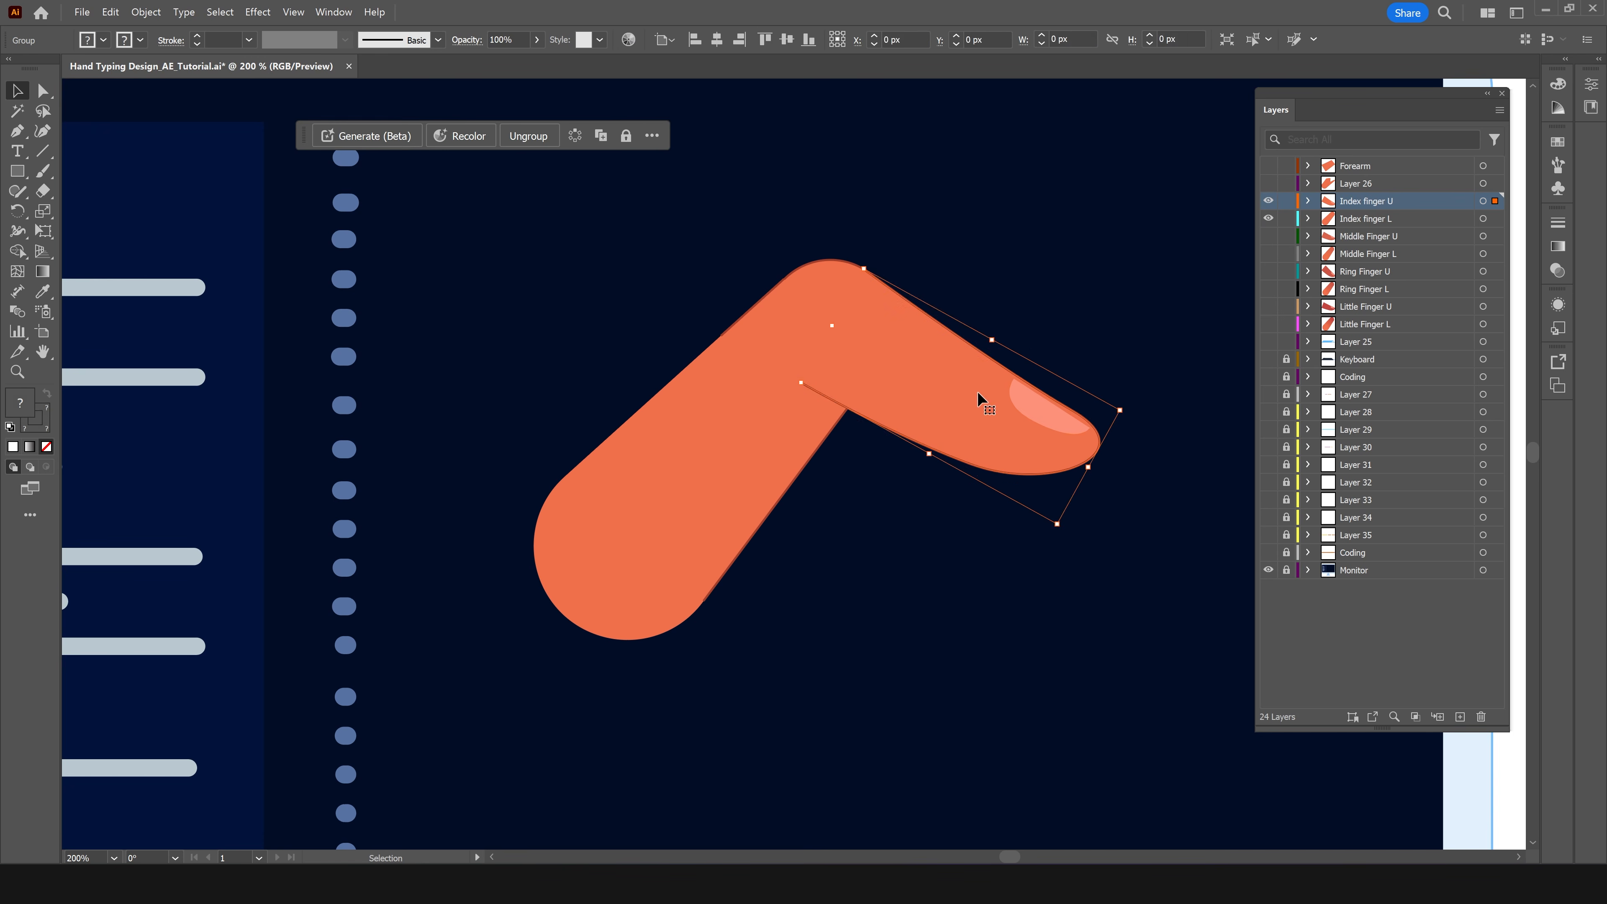
{"action": "left_click_drag", "start_coordinate": [979, 402], "coordinate": [1111, 323]}
{"action": "left_click", "coordinate": [805, 323]}
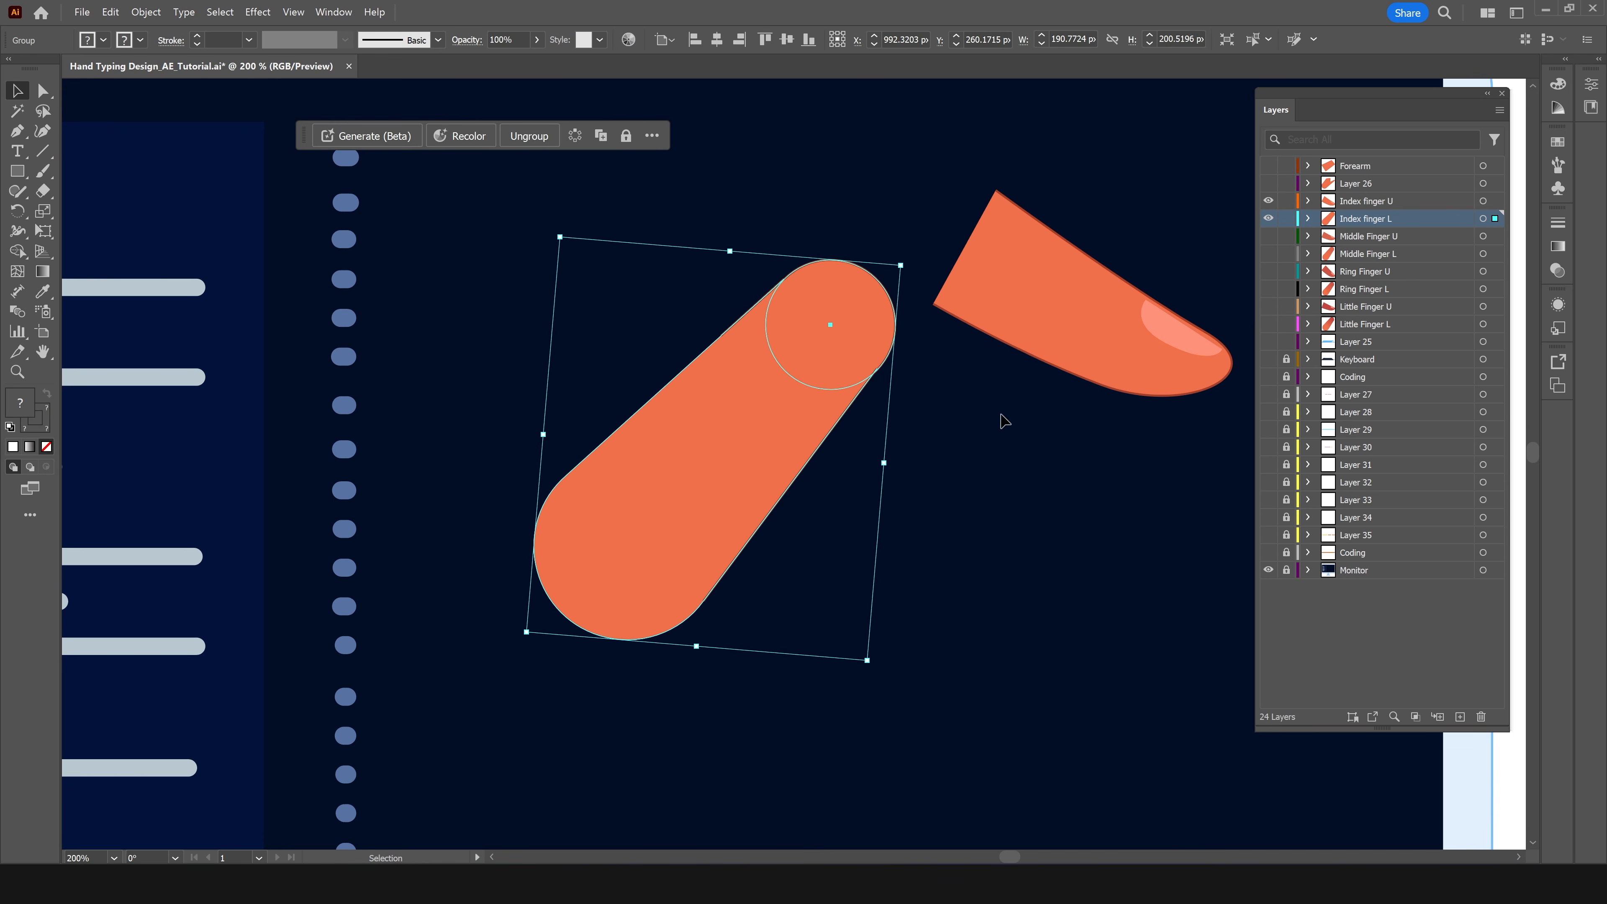
{"action": "key", "text": "ctrl+z"}
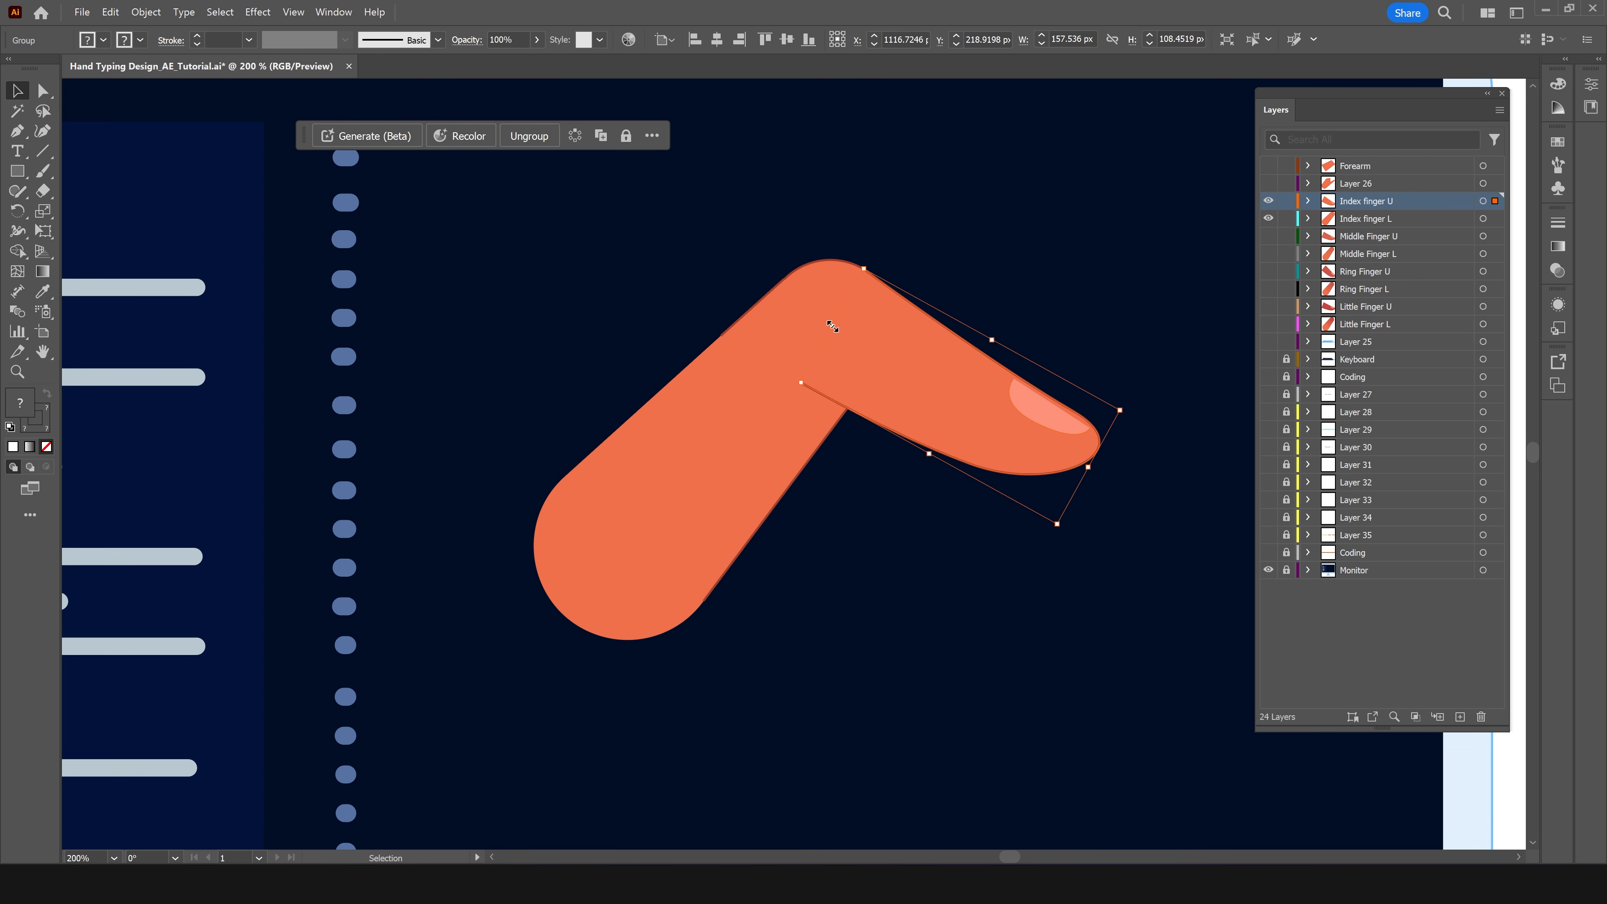
Try rotating the upper index finger segment around its knuckle, restore its original position, and deselect it.
{"action": "key", "text": "r"}
{"action": "left_click_drag", "start_coordinate": [984, 436], "coordinate": [1069, 270]}
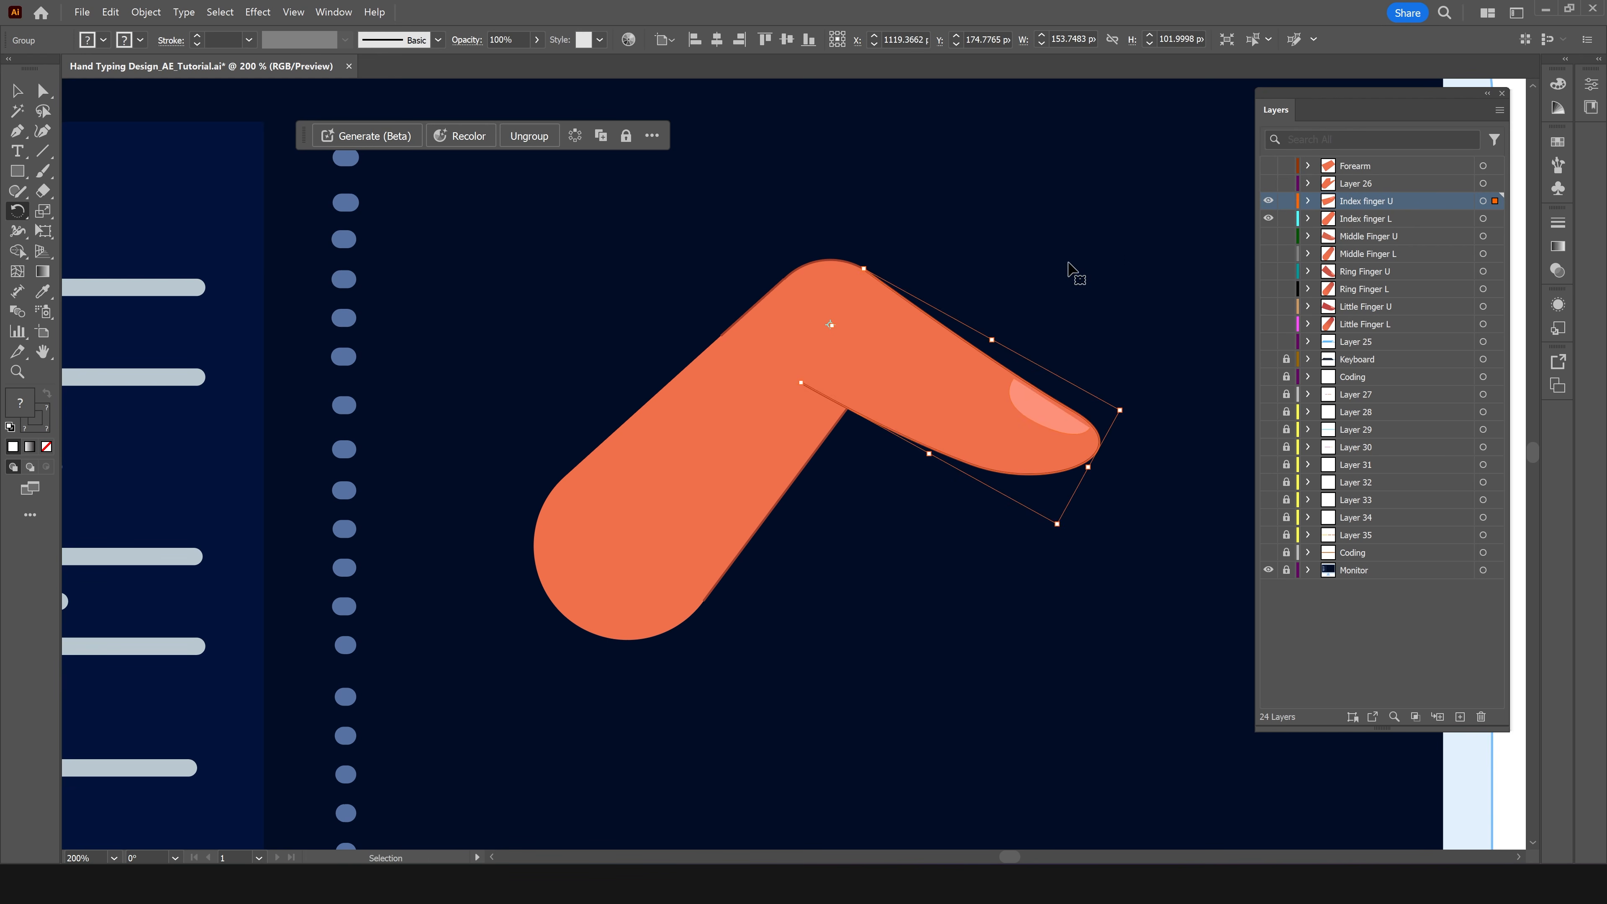
{"action": "key", "text": "v"}
{"action": "left_click", "coordinate": [1045, 159]}
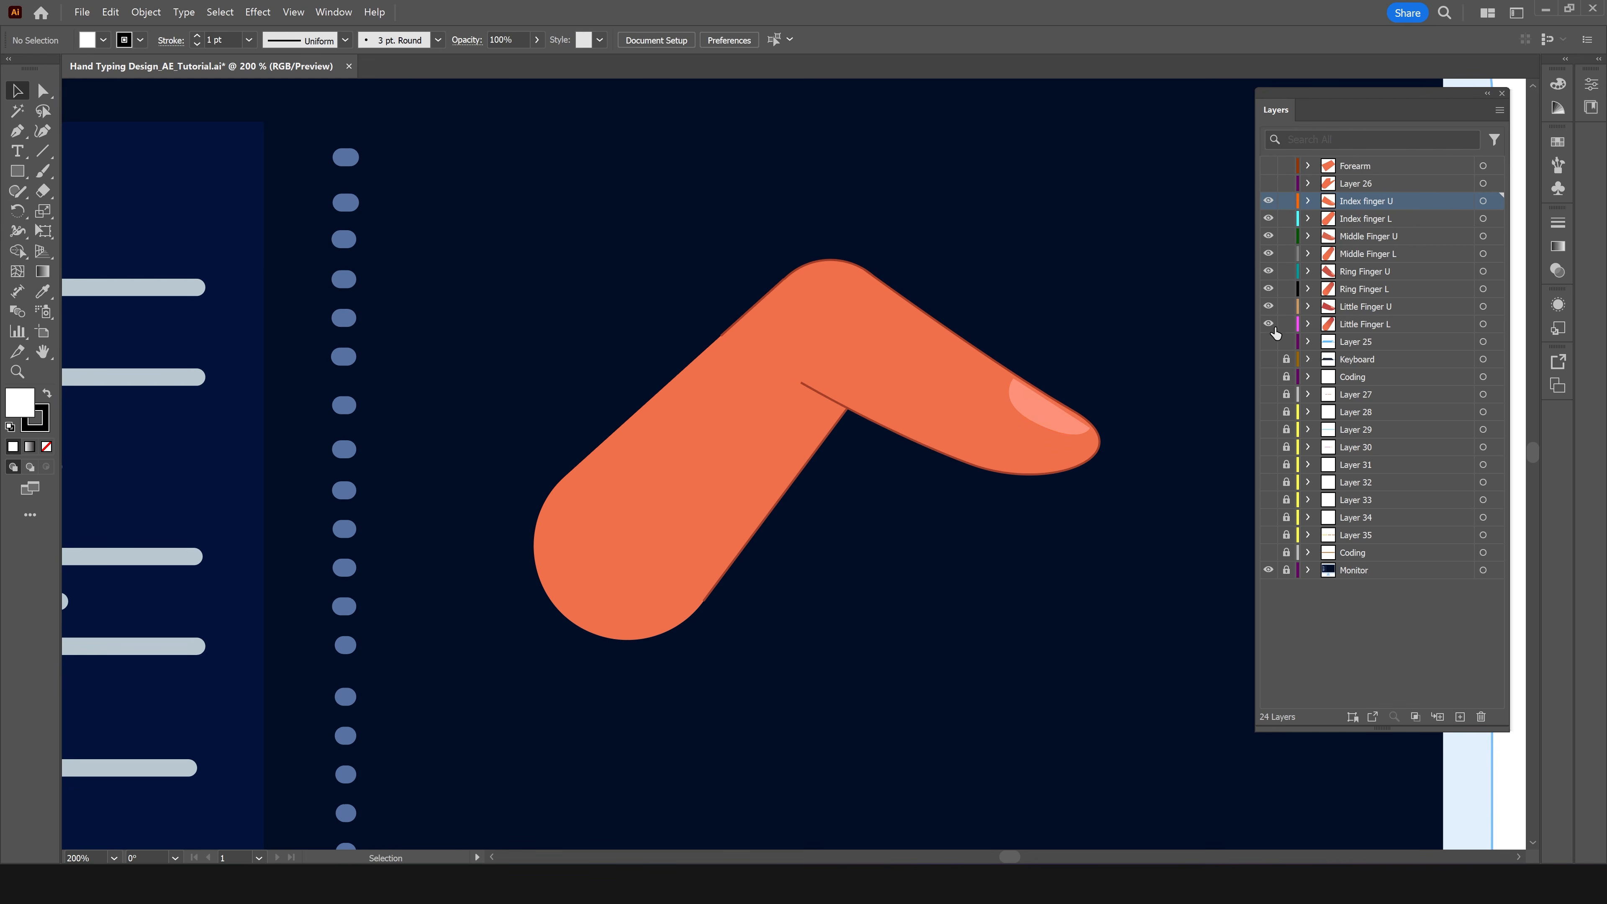
Show the middle, ring and little finger layers and Layer 25 again, and check the individual finger segments by selecting them.
{"action": "left_click", "coordinate": [1269, 341]}
{"action": "left_click", "coordinate": [559, 375]}
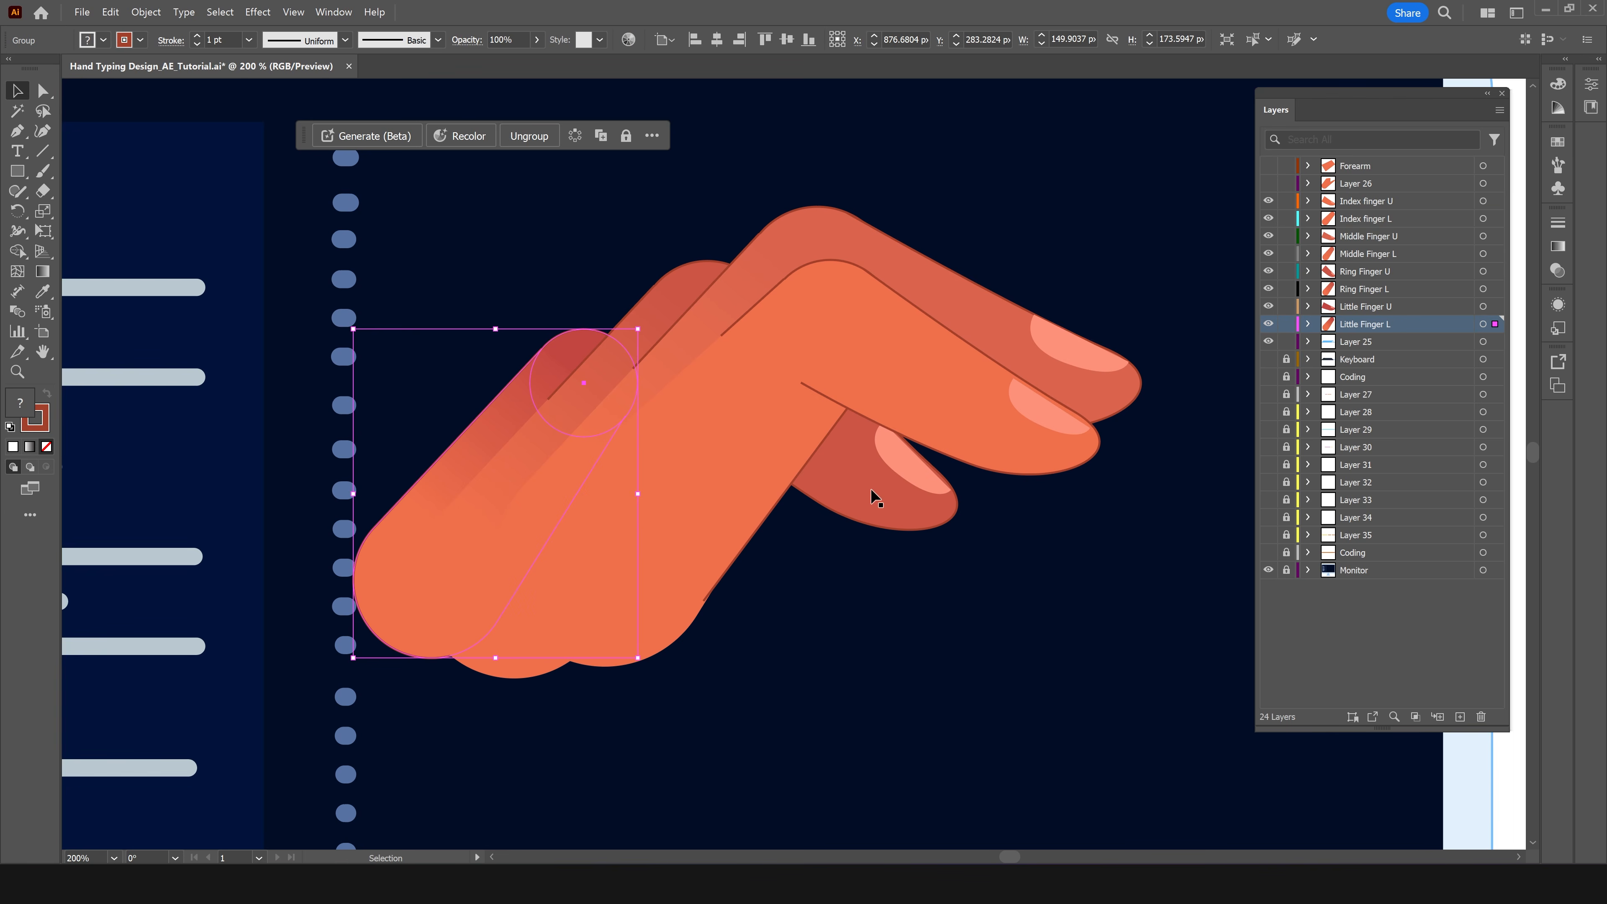
{"action": "double_click", "coordinate": [890, 251]}
{"action": "double_click", "coordinate": [926, 190]}
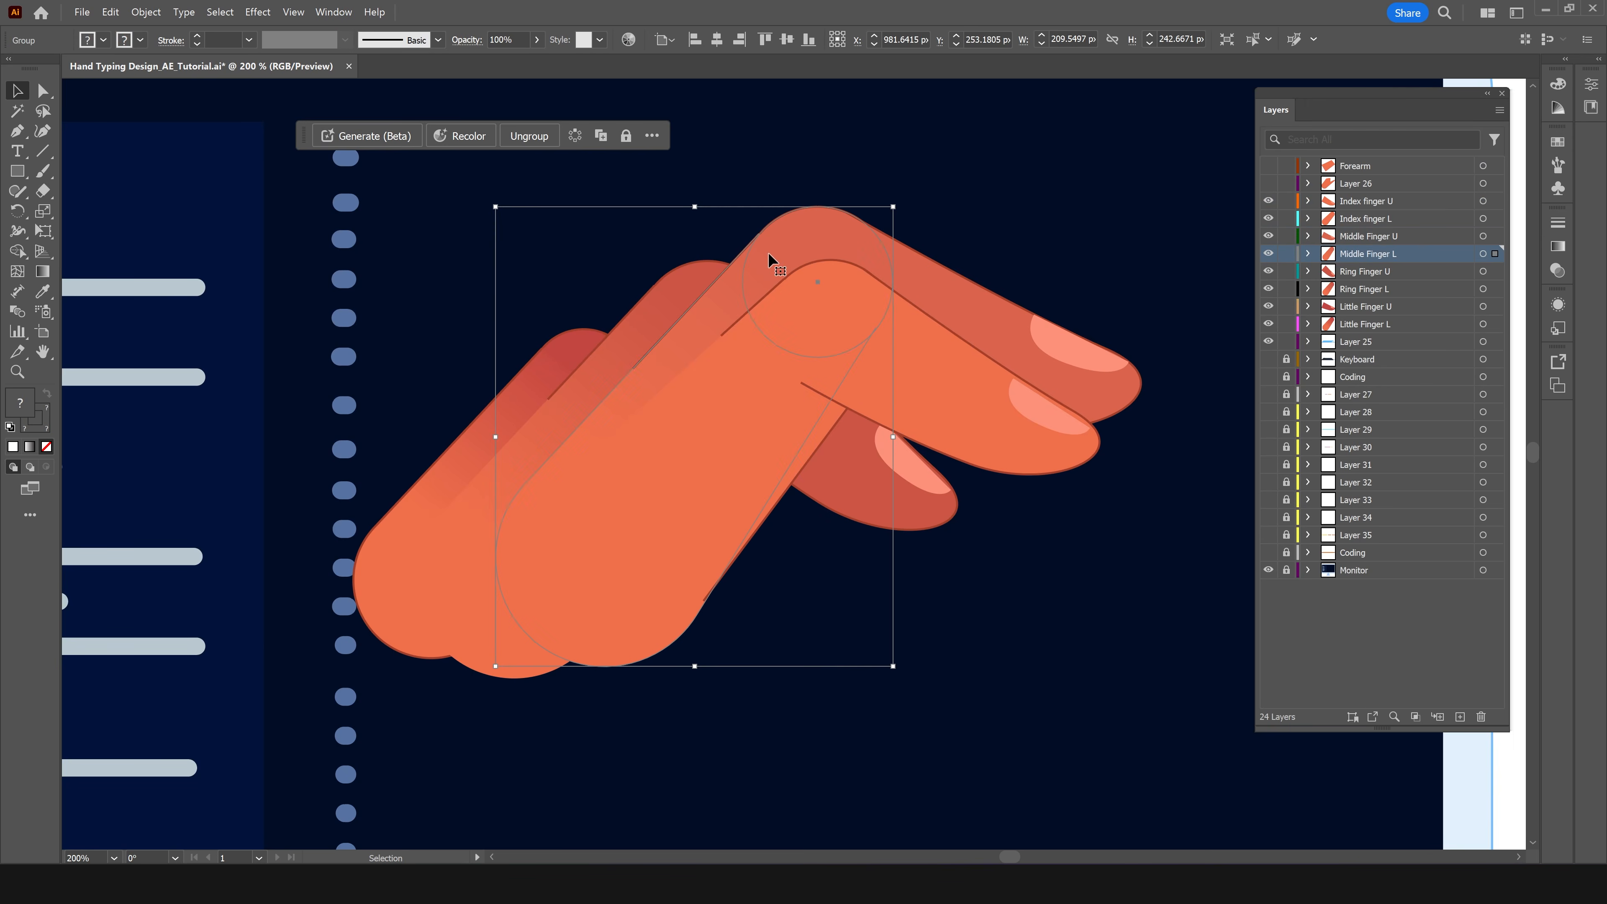
Inspect the gradient fills of the lower middle finger and lower little finger shapes inside their groups.
{"action": "double_click", "coordinate": [721, 309]}
{"action": "left_click", "coordinate": [712, 407]}
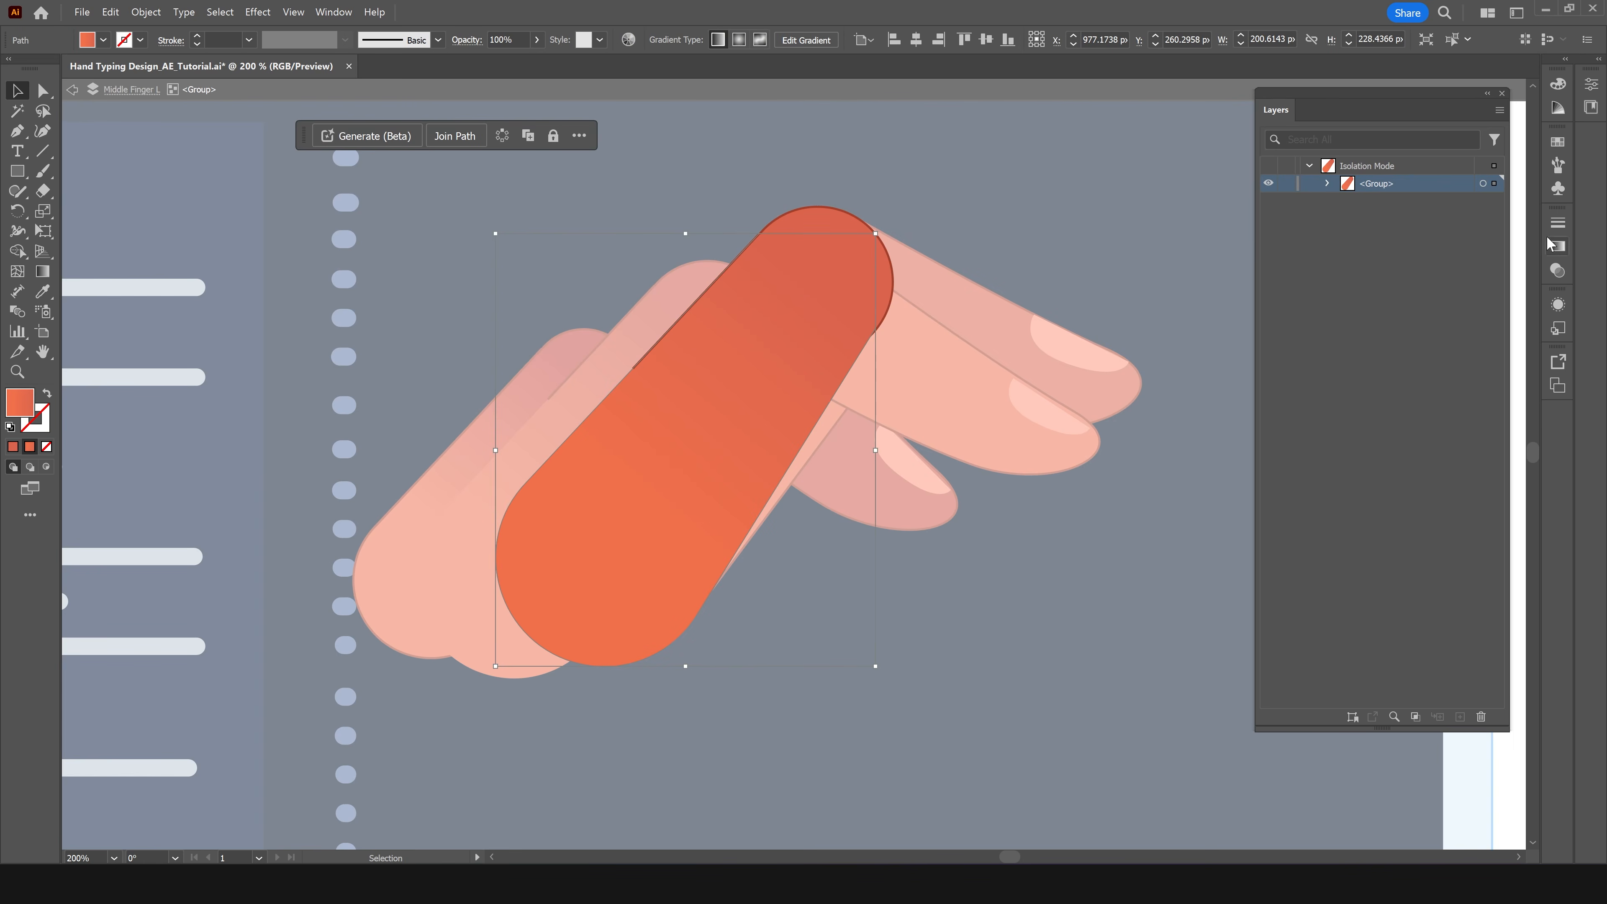
{"action": "left_click", "coordinate": [1558, 246]}
{"action": "double_click", "coordinate": [1083, 277]}
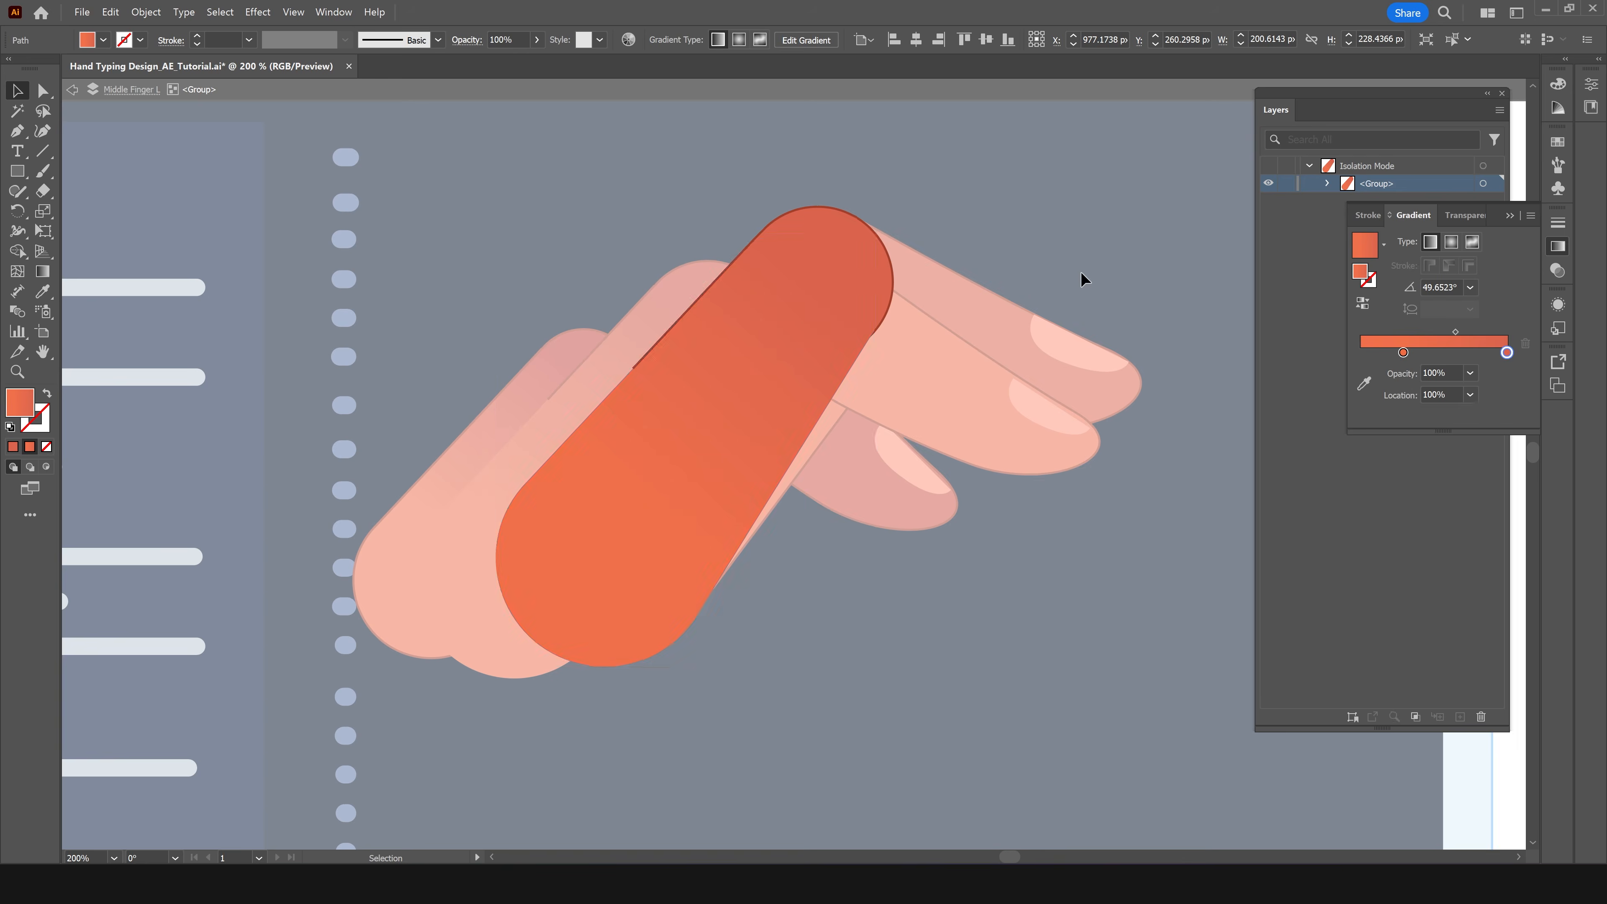
{"action": "double_click", "coordinate": [548, 403]}
{"action": "left_click", "coordinate": [576, 433]}
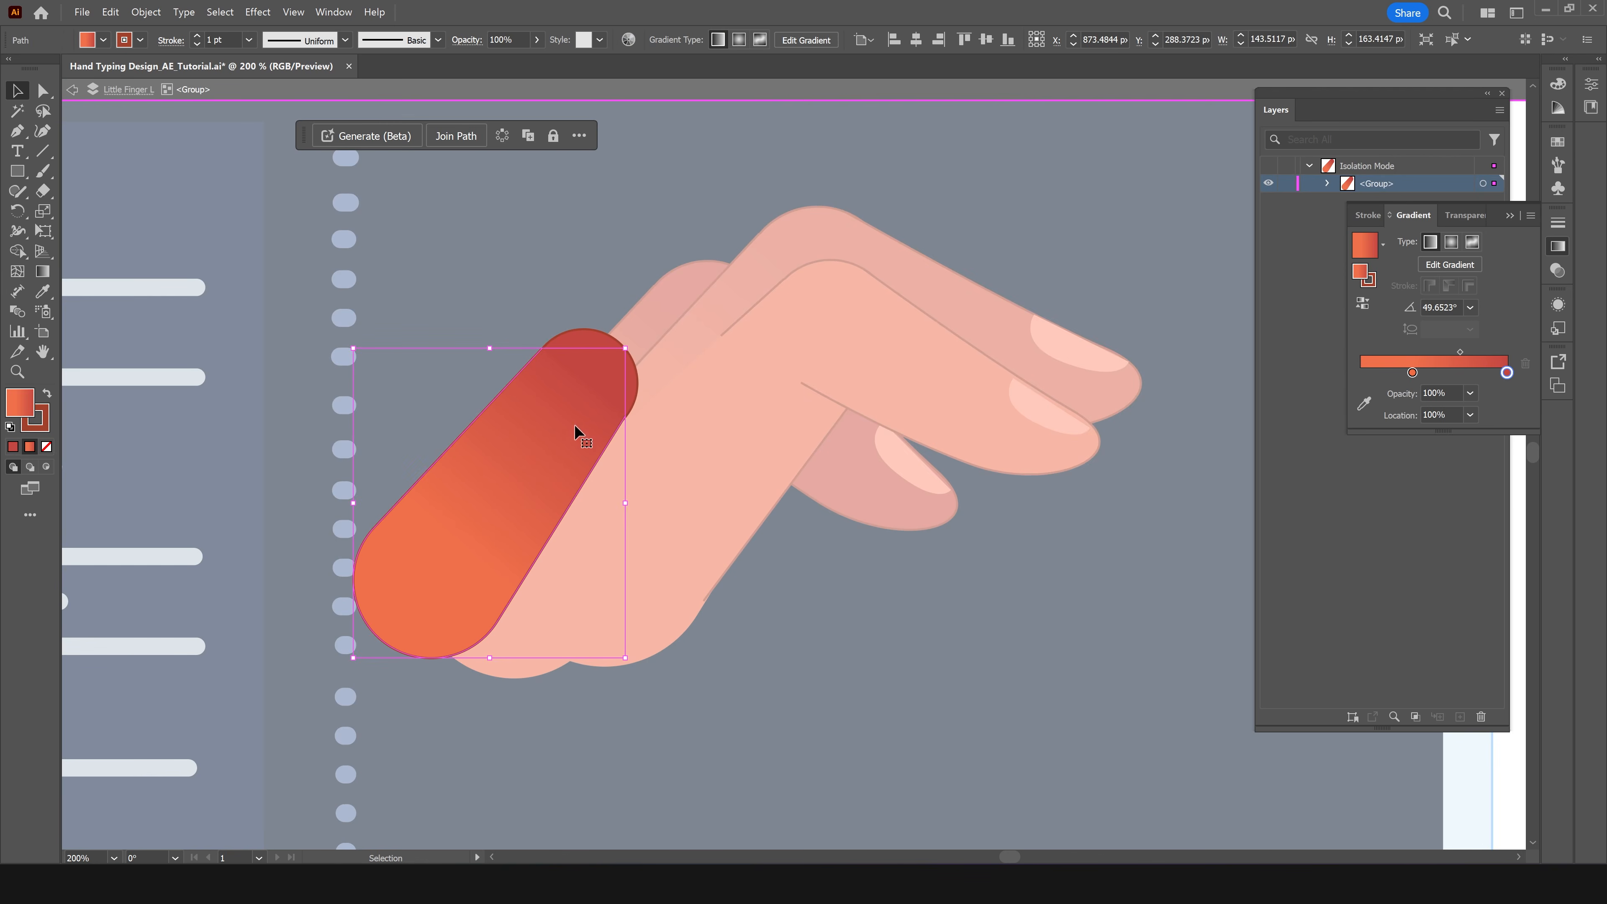
{"action": "double_click", "coordinate": [605, 312]}
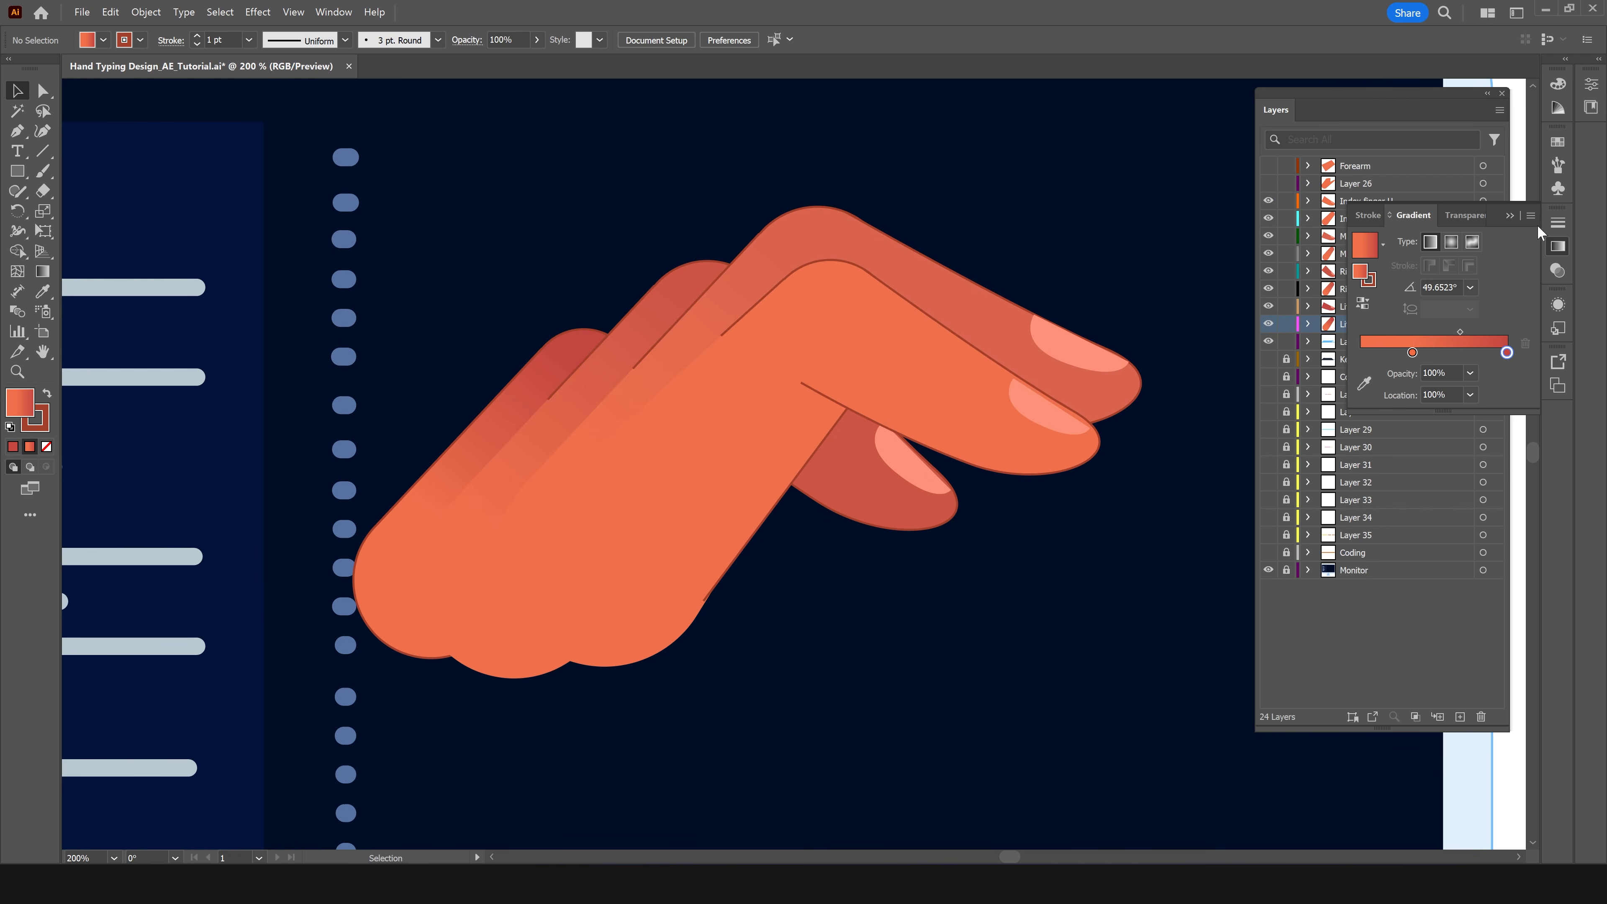
{"action": "left_click", "coordinate": [1557, 245]}
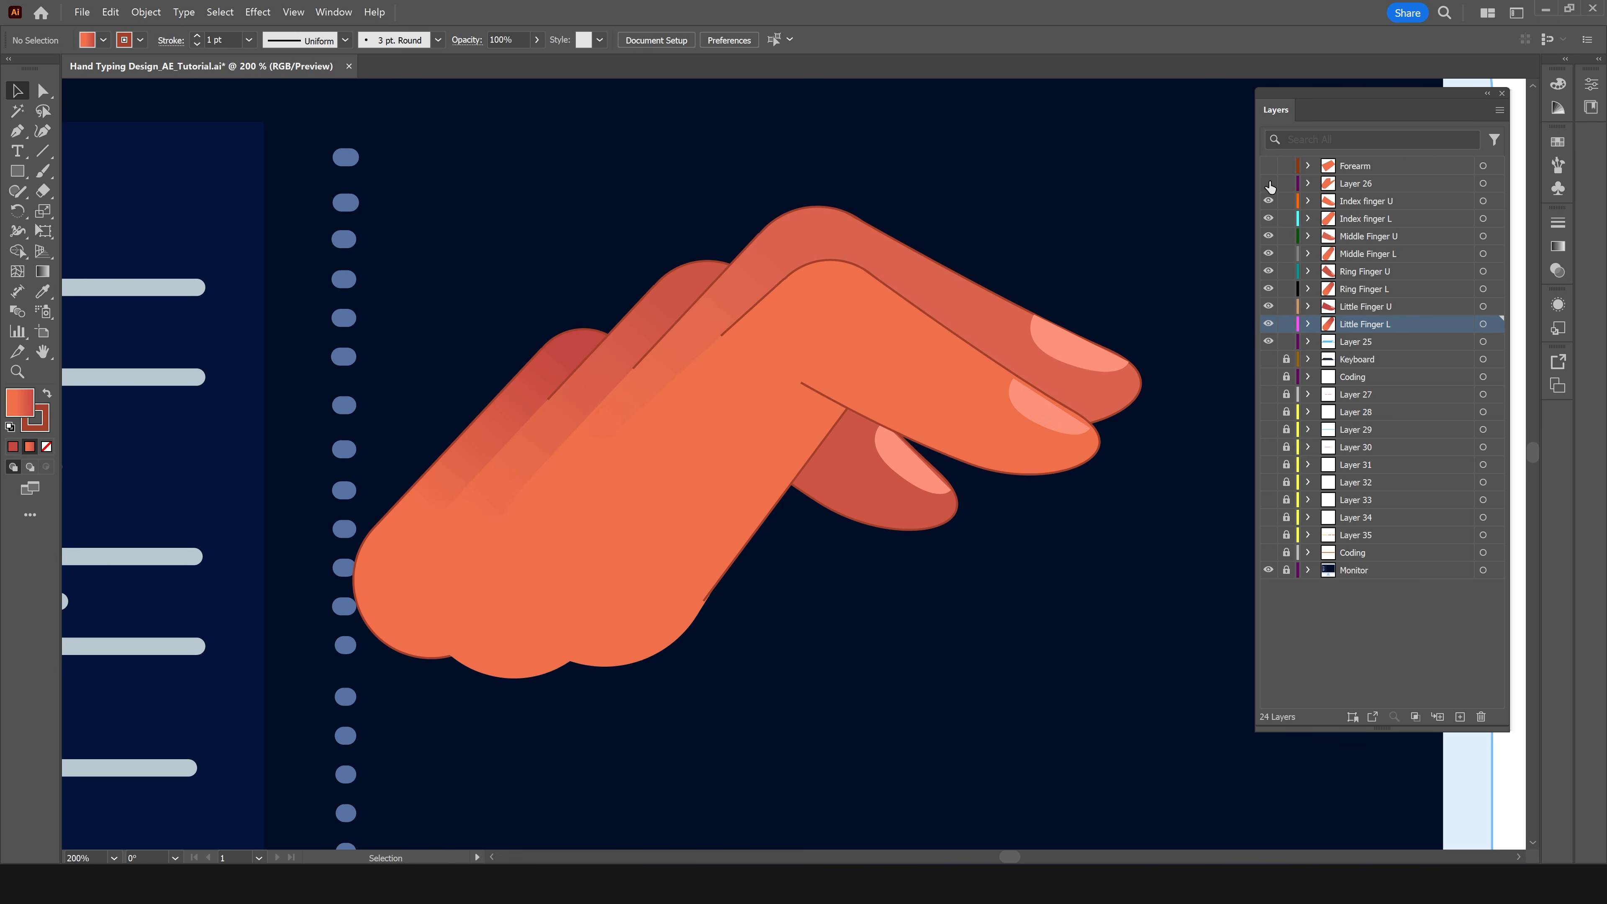
Show all remaining layers, including Forearm, Layer 26, Keyboard, both Coding layers and Layers 27 to 35.
{"action": "left_click", "coordinate": [1268, 165]}
{"action": "left_click_drag", "start_coordinate": [1272, 457], "coordinate": [1269, 556]}
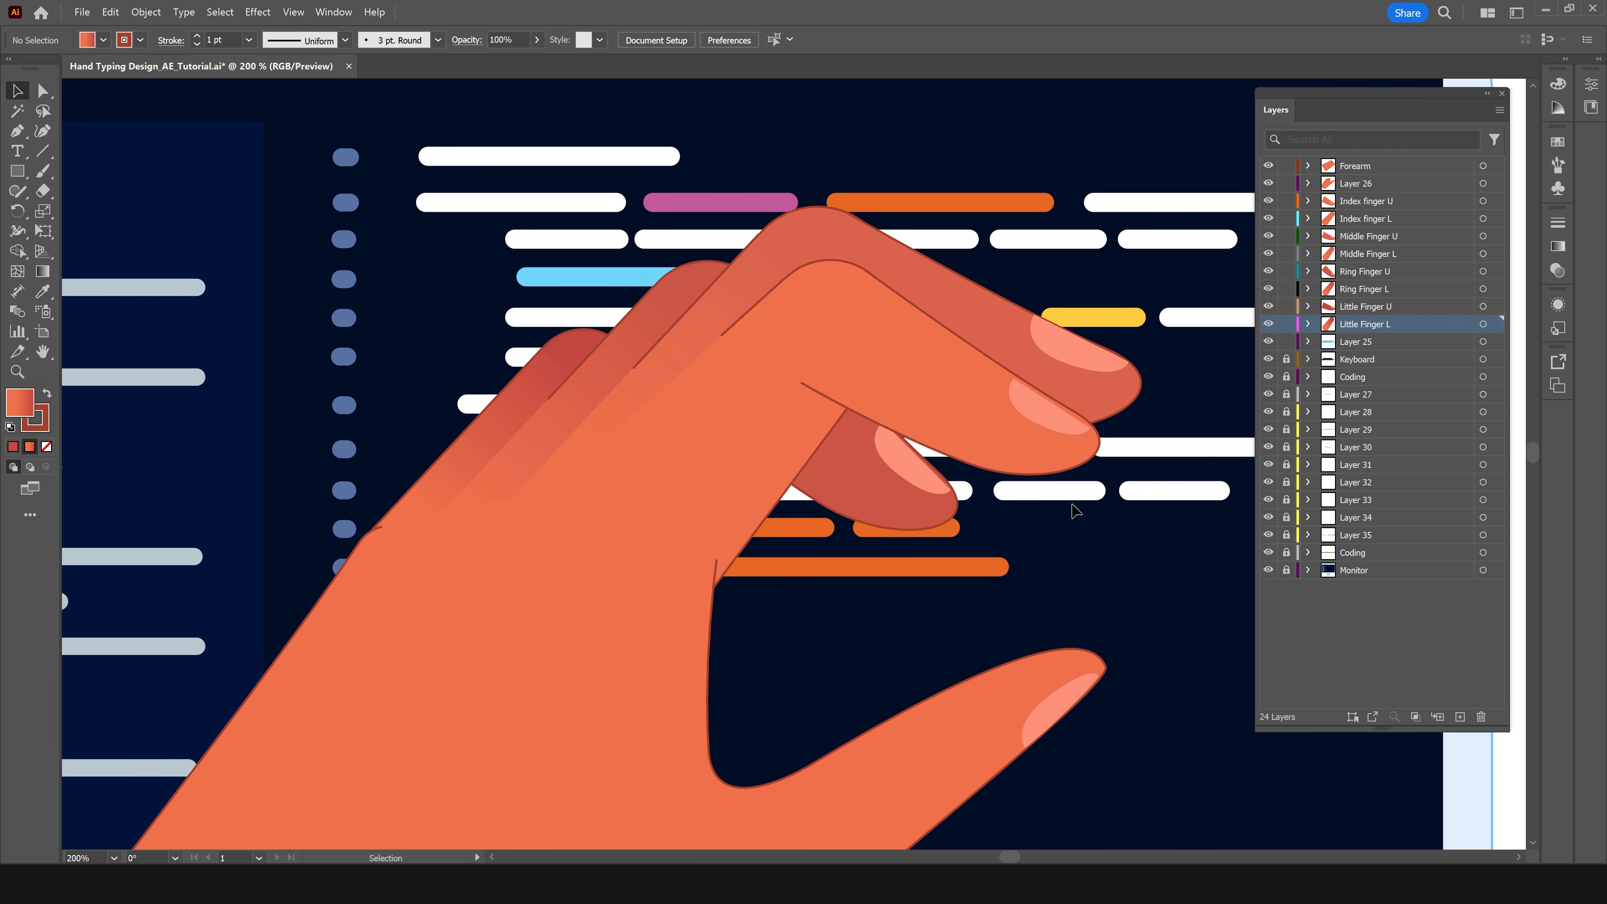
{"action": "key", "text": "ctrl+minus"}
{"action": "key", "text": "ctrl+minus"}
{"action": "key", "text": "ctrl+minus"}
{"action": "key", "text": "ctrl+minus"}
{"action": "left_click_drag", "start_coordinate": [893, 496], "coordinate": [874, 422]}
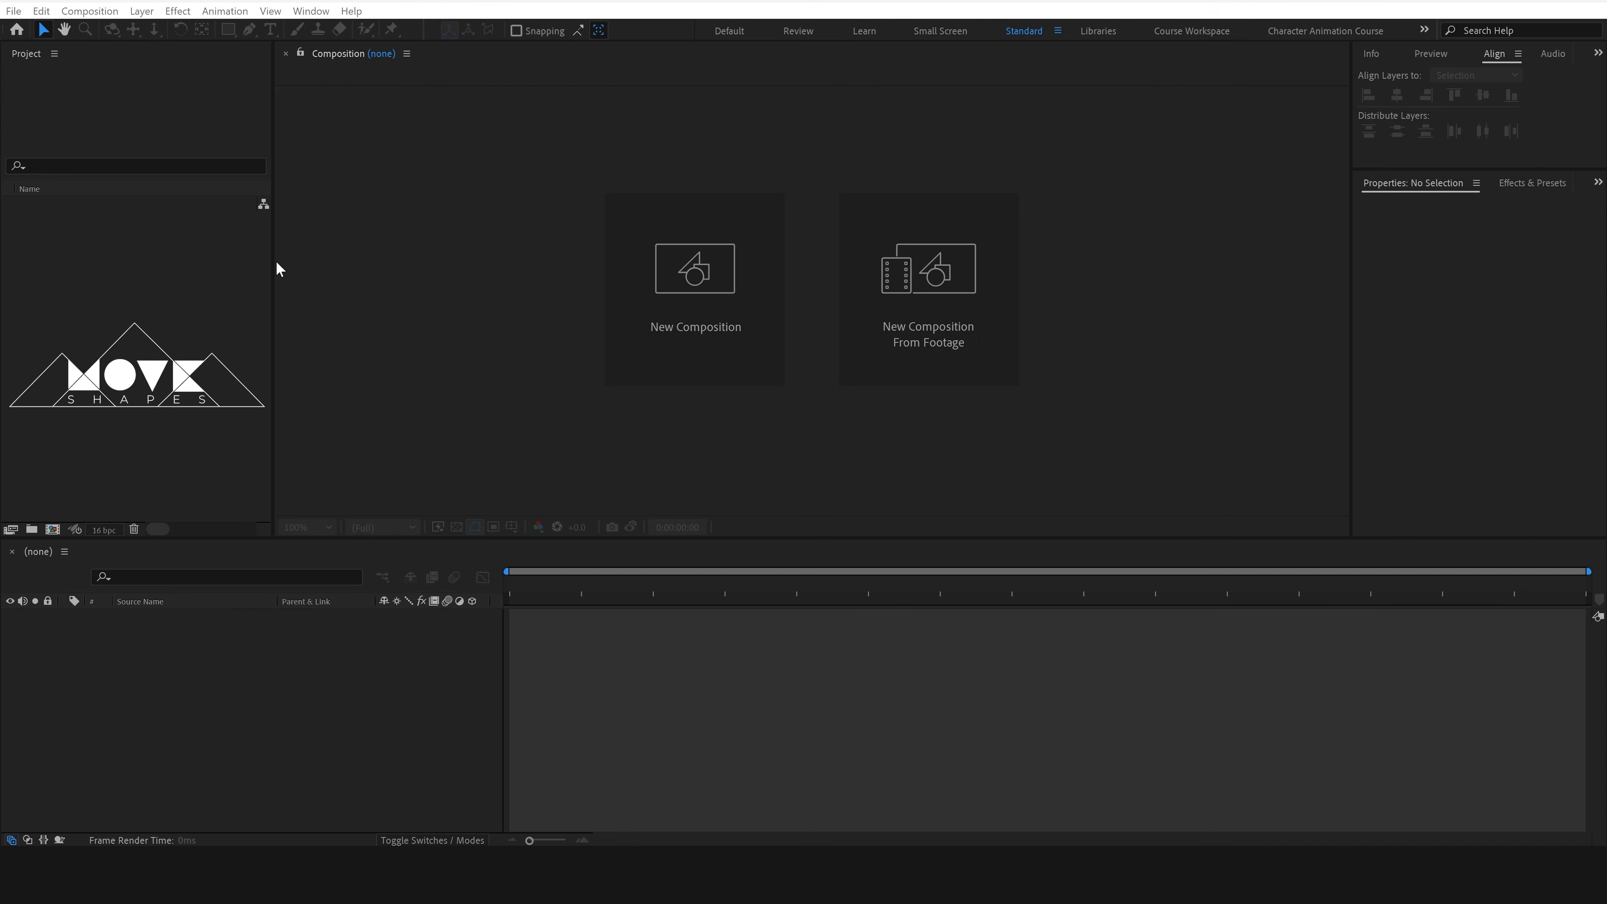
In After Effects, import Hand Typing Design_AE_Tutorial as a composition retaining layer sizes, and open that composition.
{"action": "left_click", "coordinate": [13, 11]}
{"action": "mouse_move", "coordinate": [92, 244]}
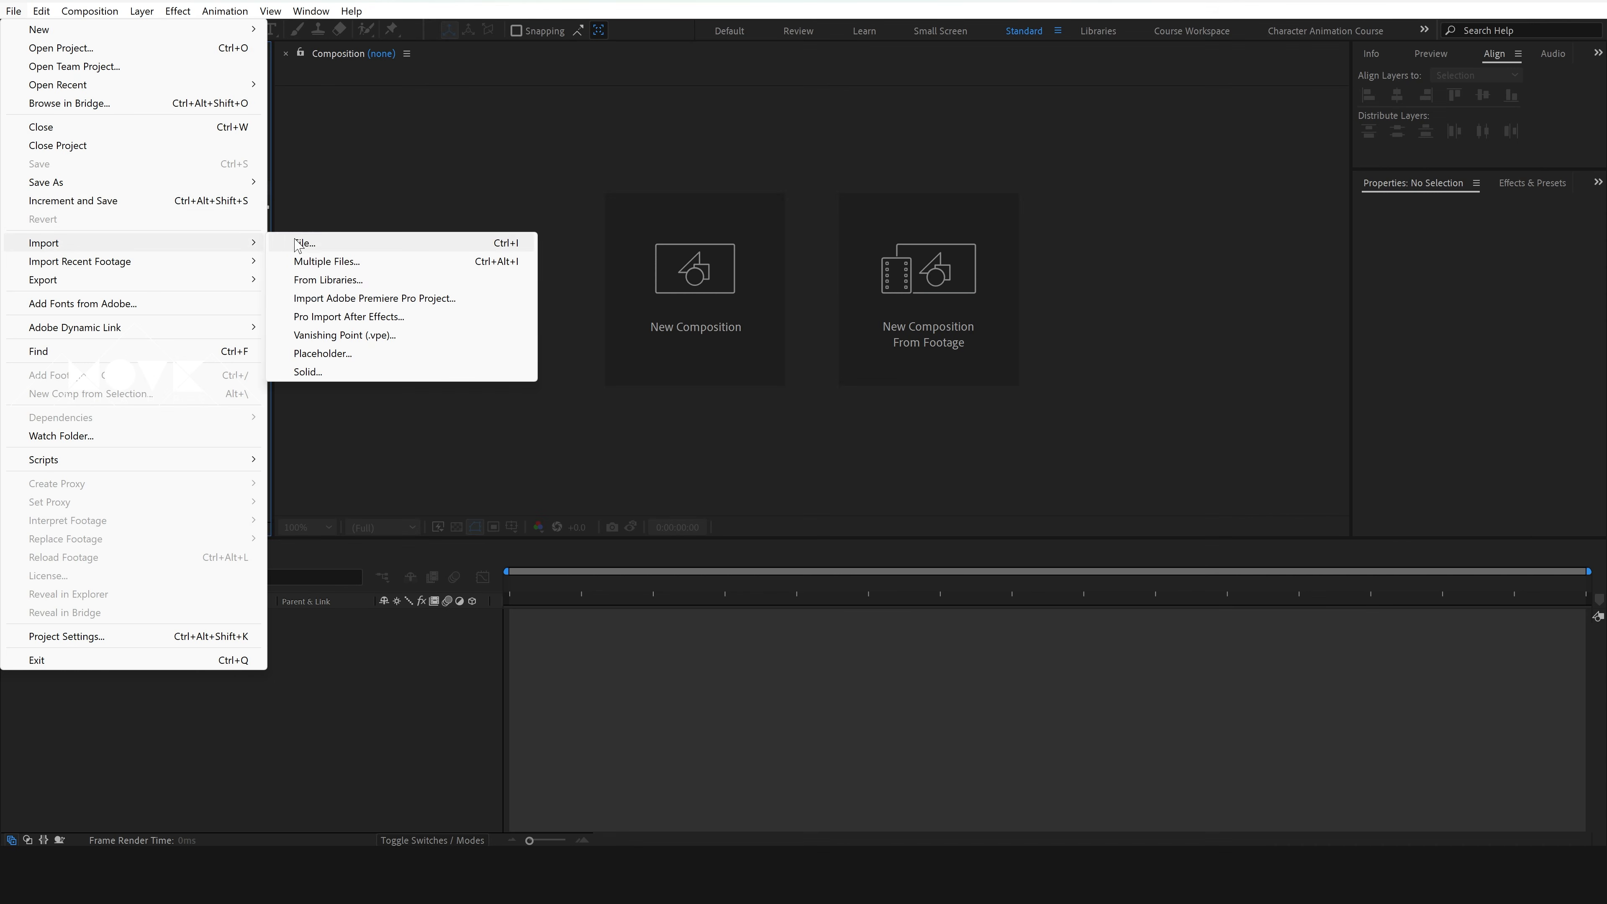
{"action": "left_click", "coordinate": [334, 245]}
{"action": "left_click", "coordinate": [286, 192]}
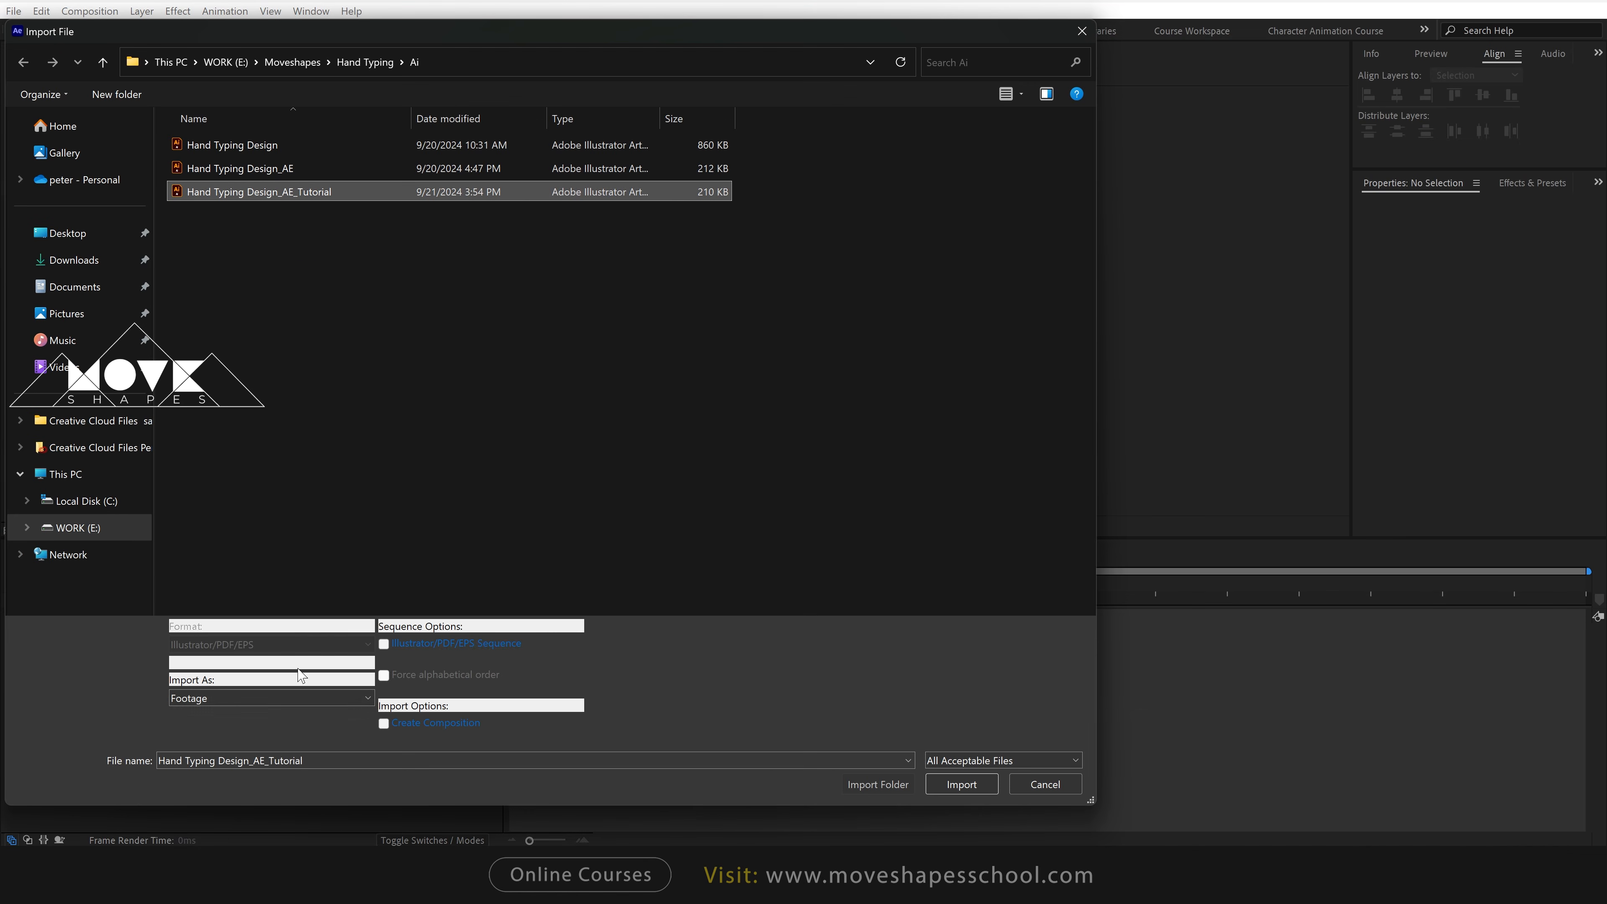
{"action": "left_click", "coordinate": [285, 698]}
{"action": "left_click", "coordinate": [286, 726]}
{"action": "left_click", "coordinate": [928, 787]}
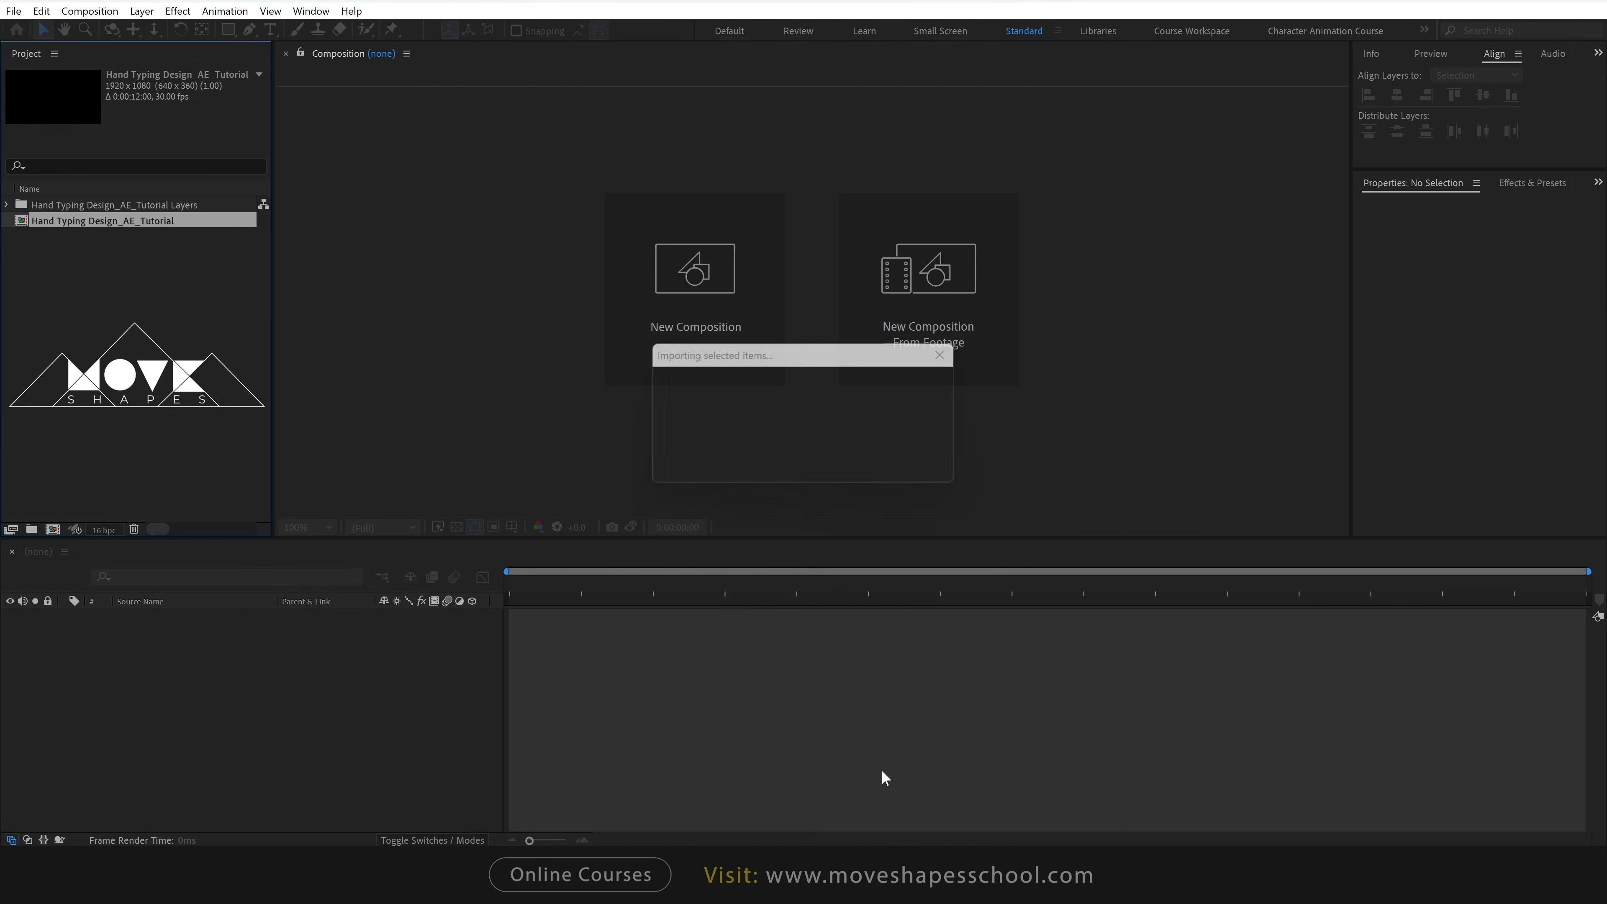
{"action": "double_click", "coordinate": [91, 227]}
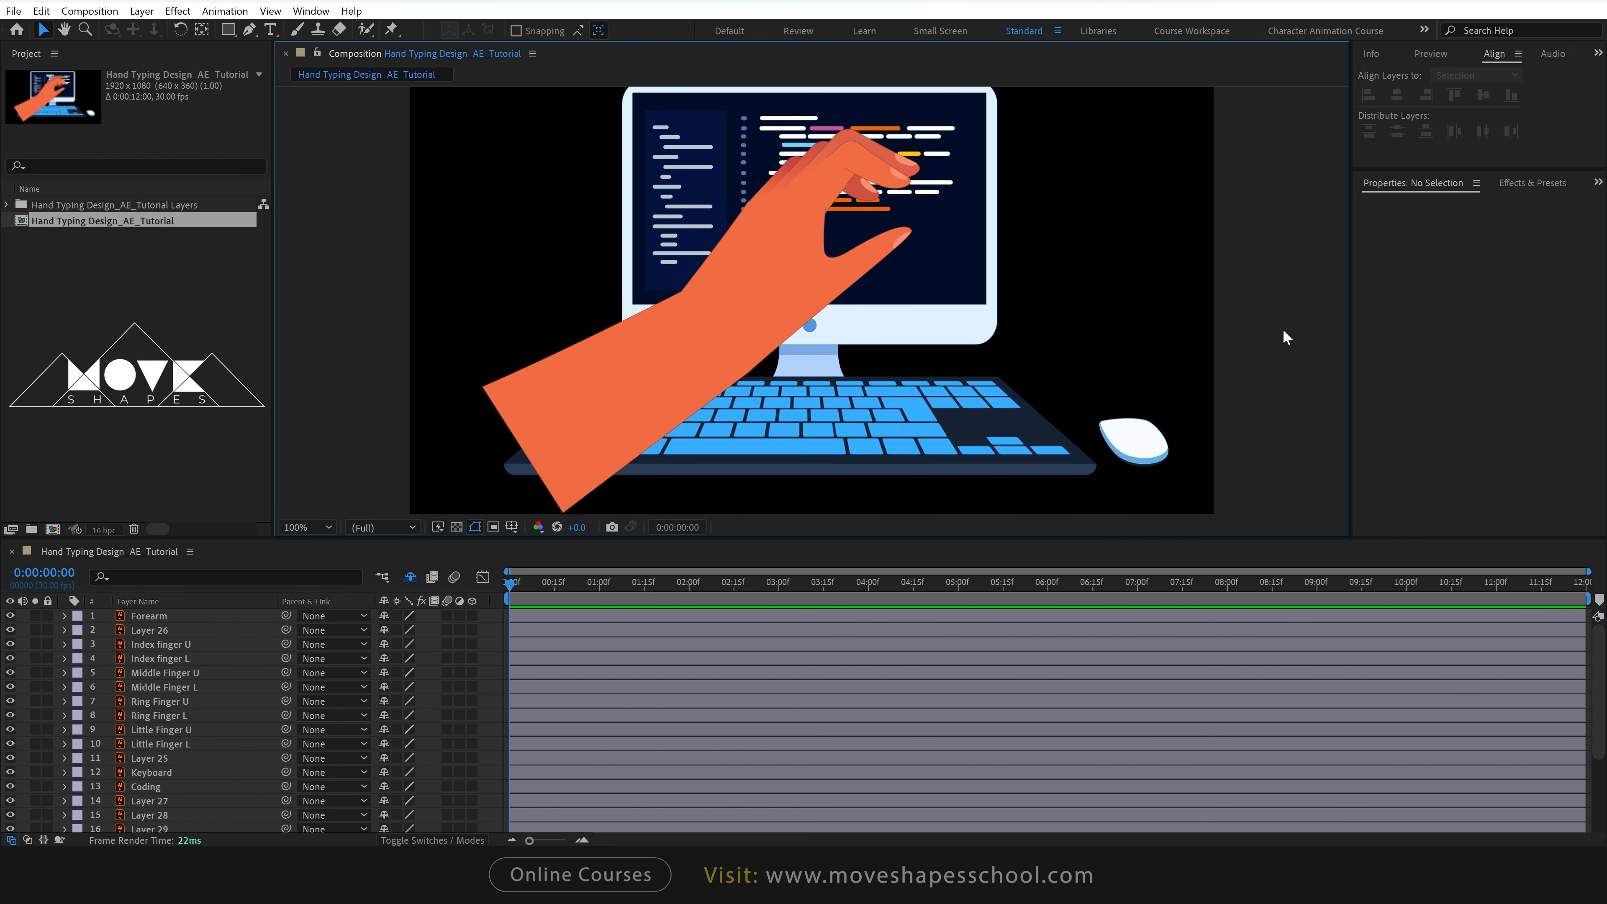
Pre-compose the layers from Forearm through Keyboard into a new composition named "Hand and Keyboard".
{"action": "left_click_drag", "start_coordinate": [235, 537], "coordinate": [241, 483]}
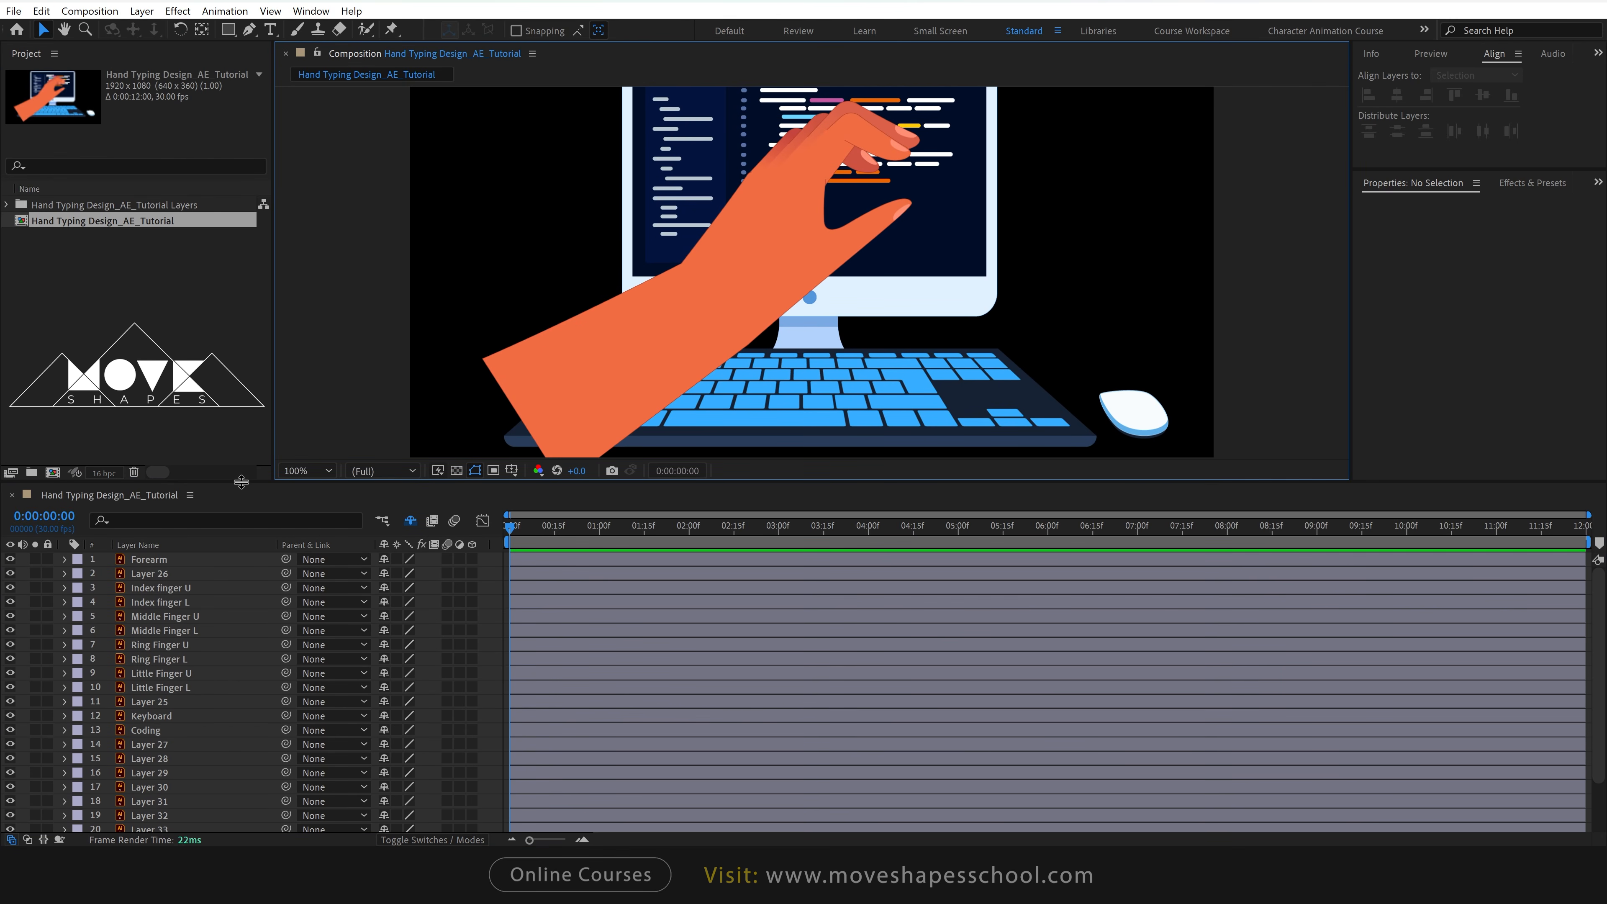
{"action": "left_click", "coordinate": [152, 557]}
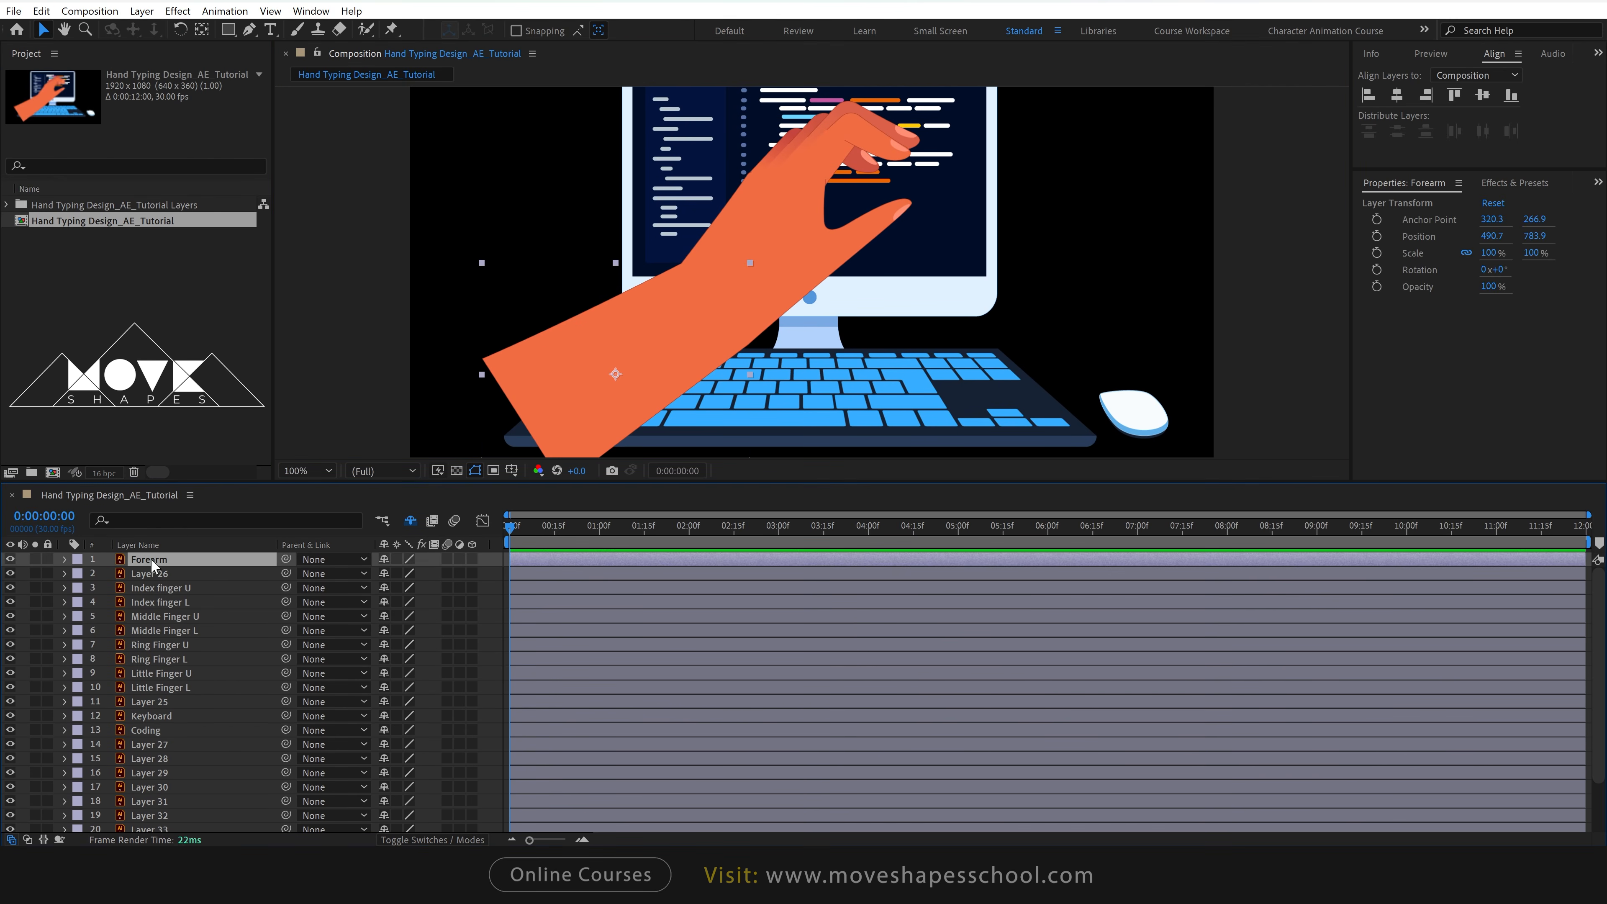
{"action": "left_click", "coordinate": [159, 714], "text": "shift"}
{"action": "left_click", "coordinate": [11, 716]}
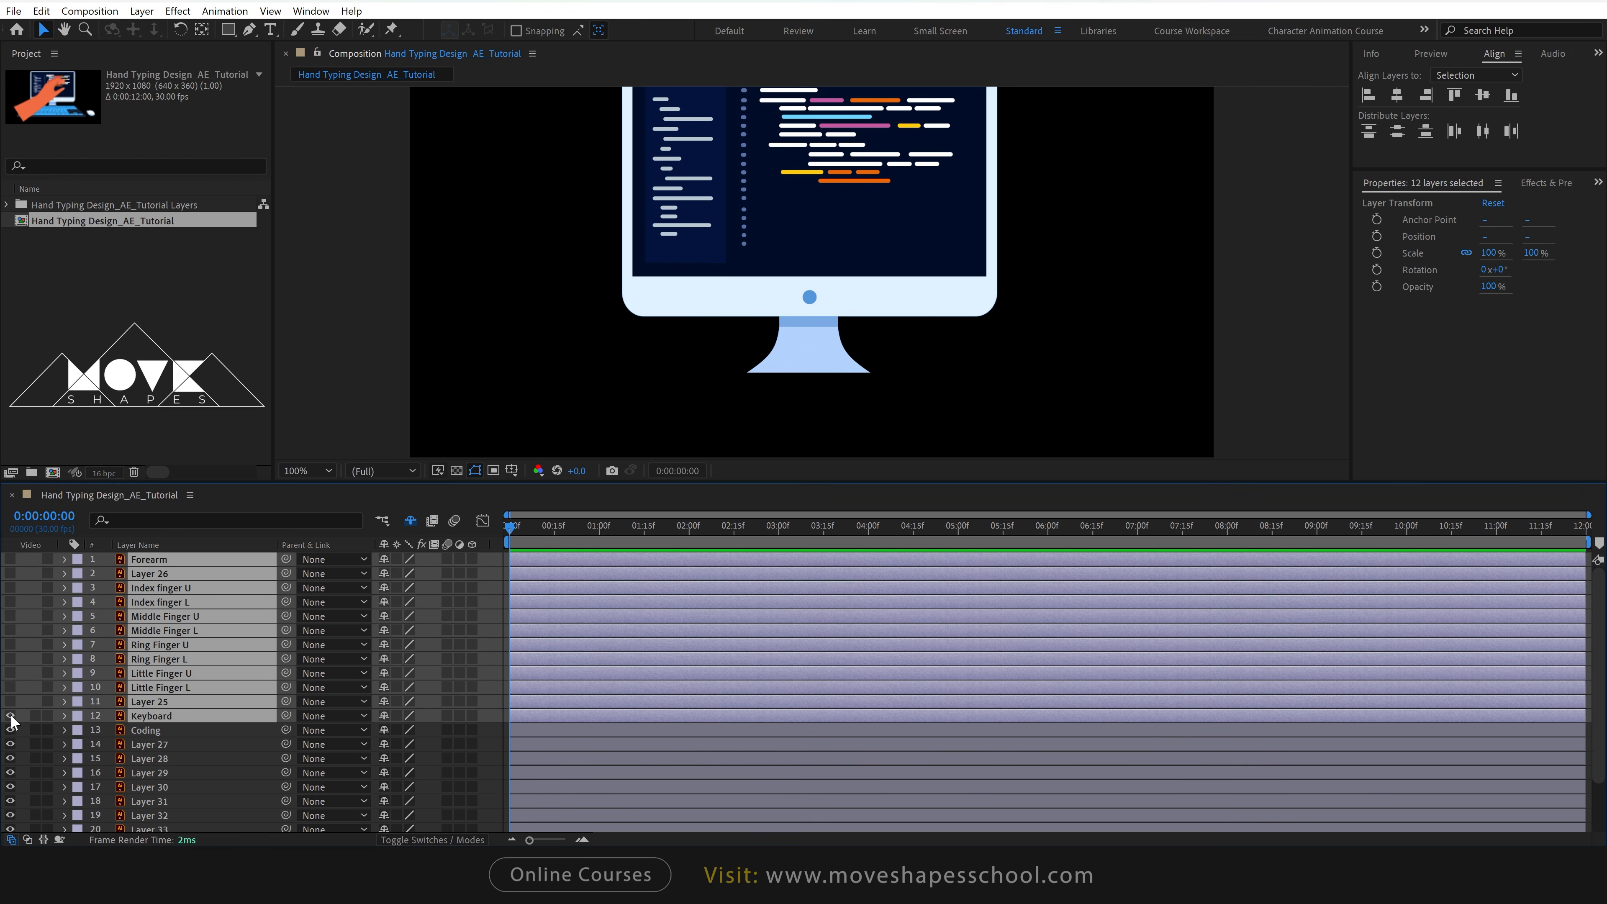
{"action": "left_click", "coordinate": [11, 716]}
{"action": "right_click", "coordinate": [785, 703]}
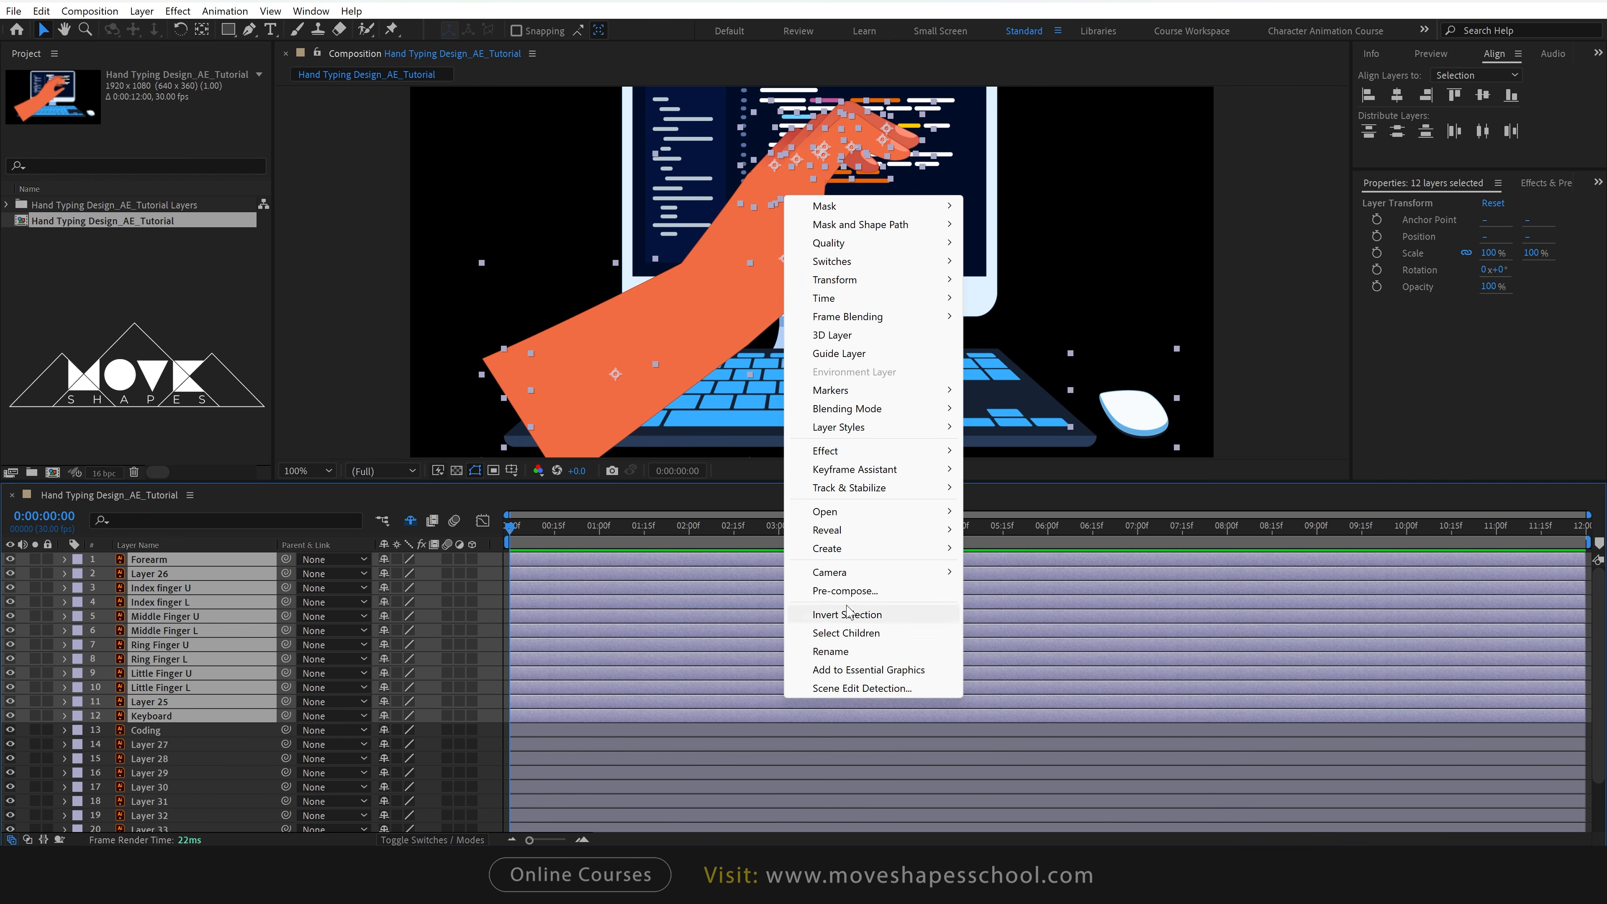
{"action": "left_click", "coordinate": [835, 591]}
{"action": "type", "text": "Hand"}
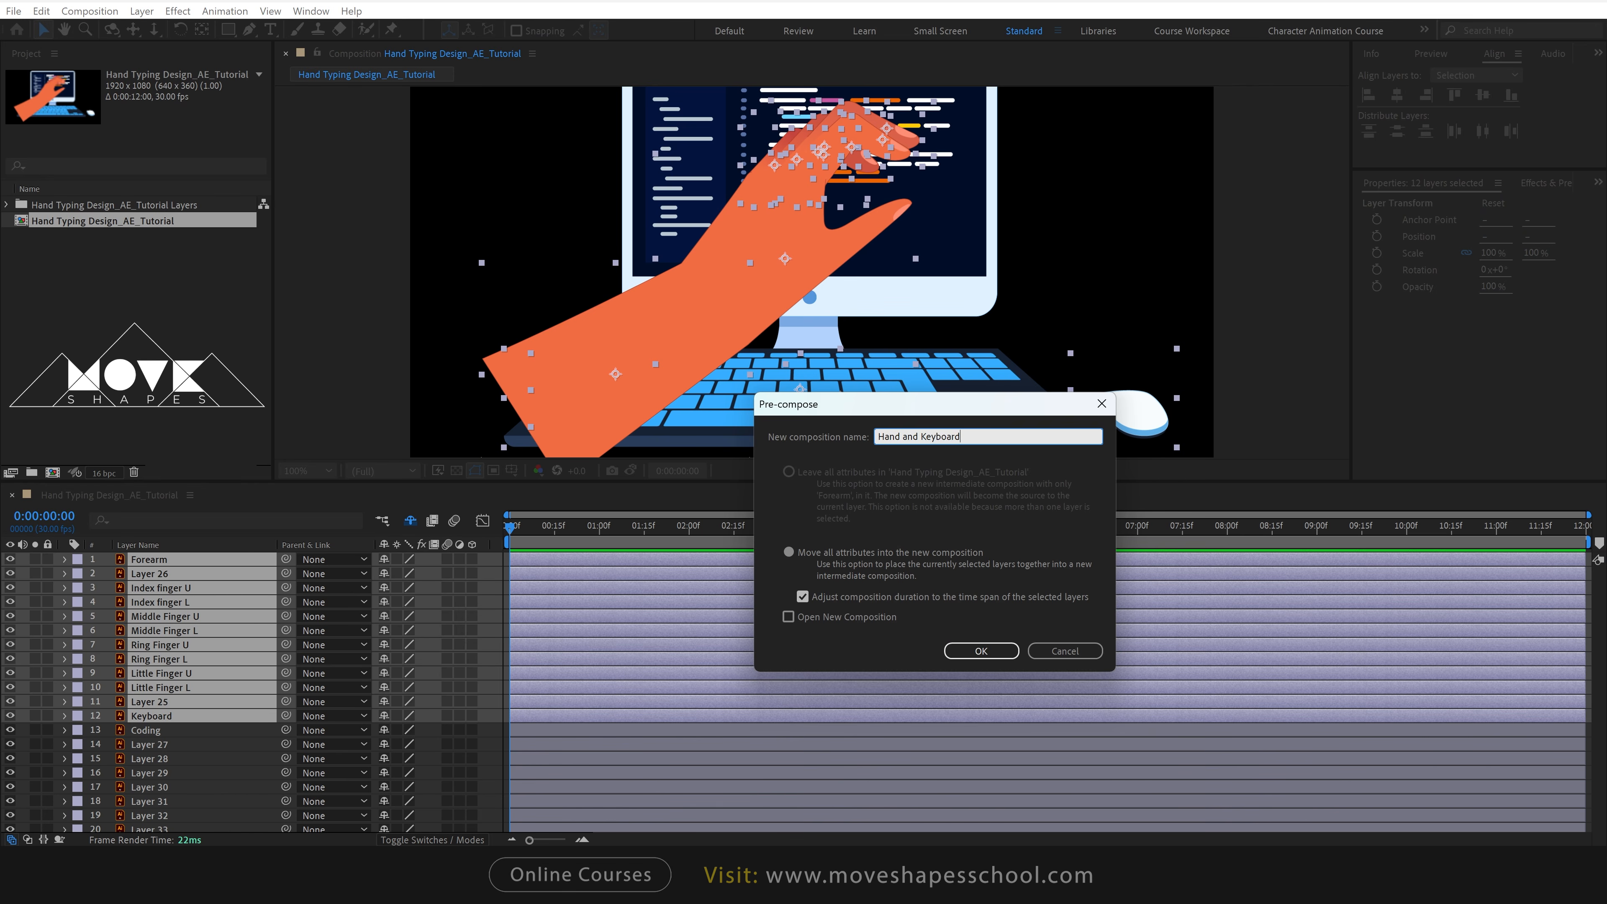
{"action": "type", "text": " and Keyboard"}
{"action": "key", "text": "Return"}
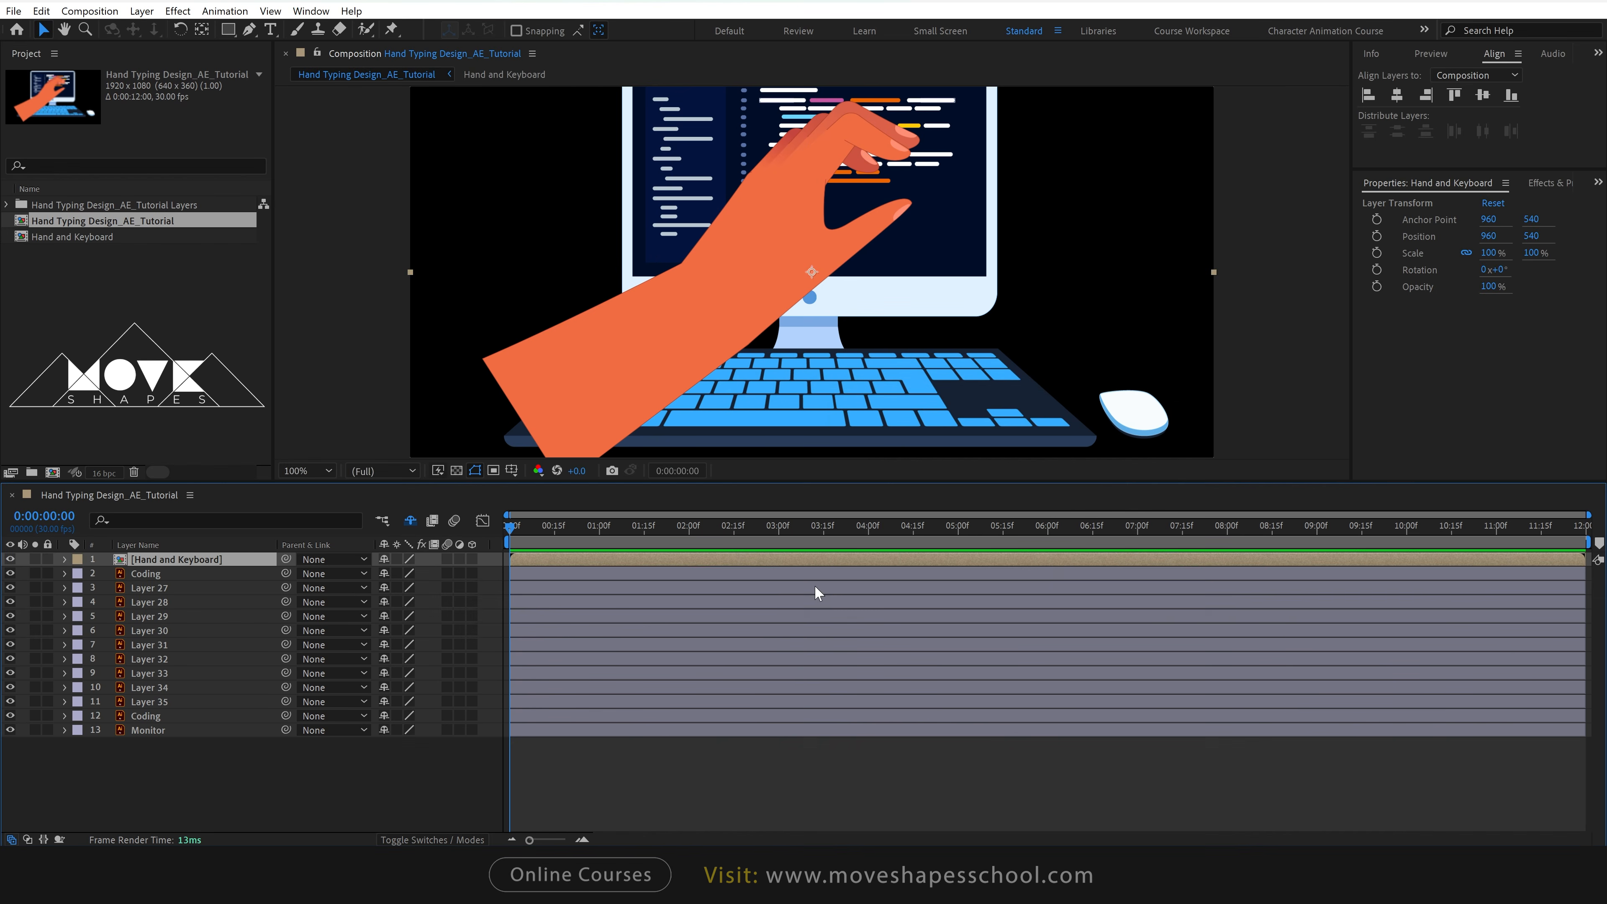
Open the Hand and Keyboard composition and rename Layer 25, which holds the blue keys, as "Keys".
{"action": "double_click", "coordinate": [780, 559]}
{"action": "left_click", "coordinate": [150, 701]}
{"action": "left_click", "coordinate": [10, 702]}
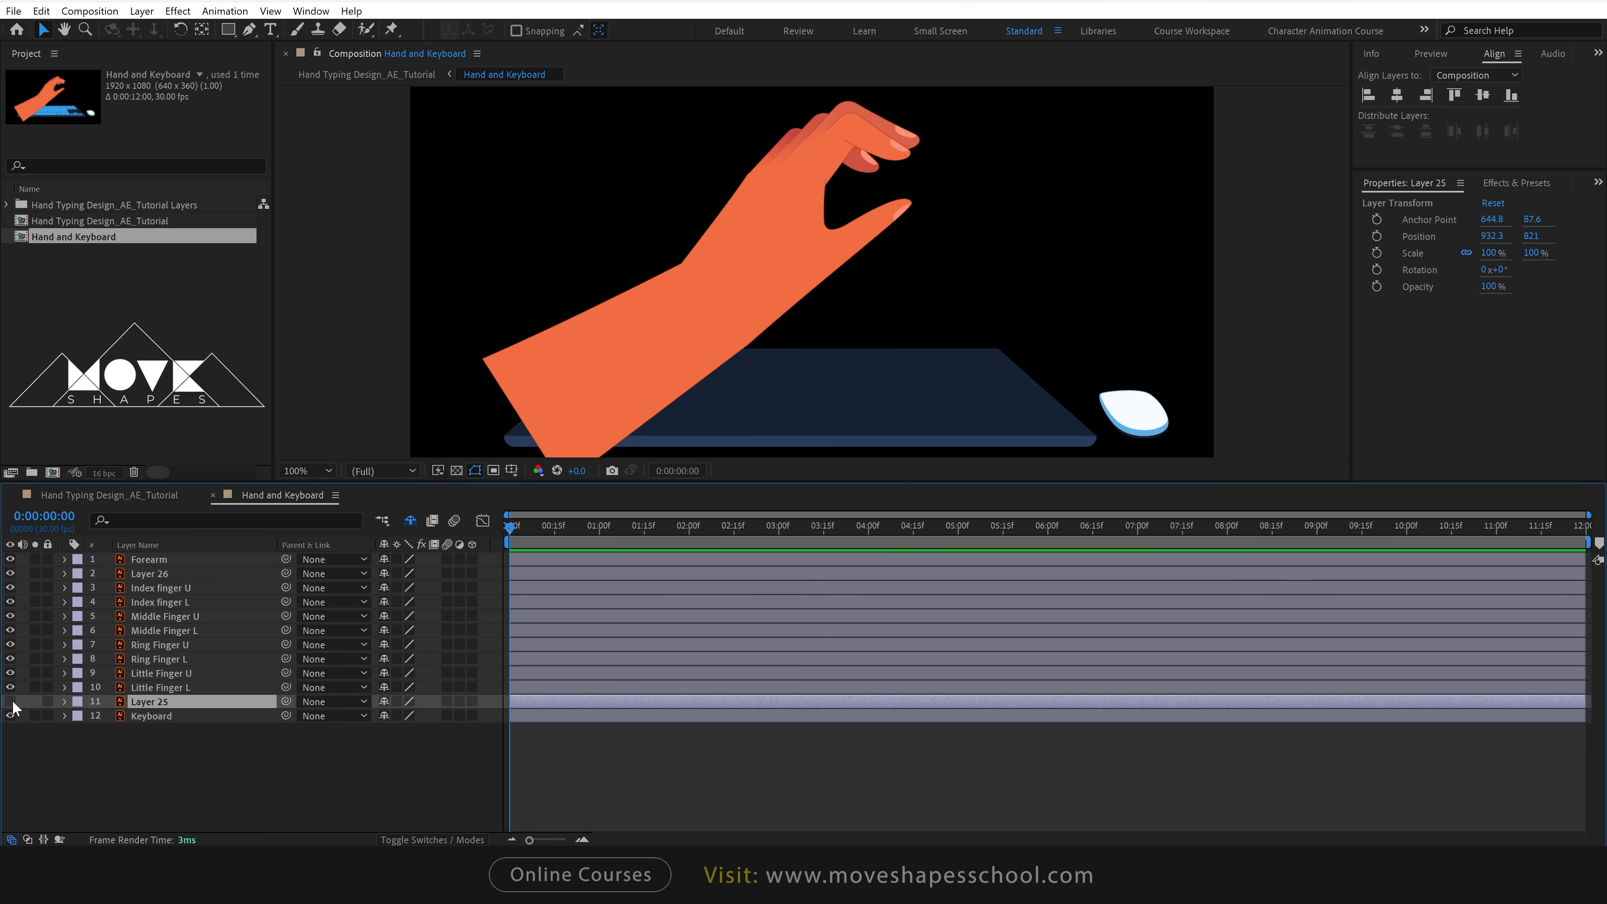
{"action": "left_click", "coordinate": [11, 702]}
{"action": "left_click", "coordinate": [10, 715]}
{"action": "left_click", "coordinate": [10, 716]}
{"action": "right_click", "coordinate": [161, 702]}
{"action": "left_click", "coordinate": [182, 659]}
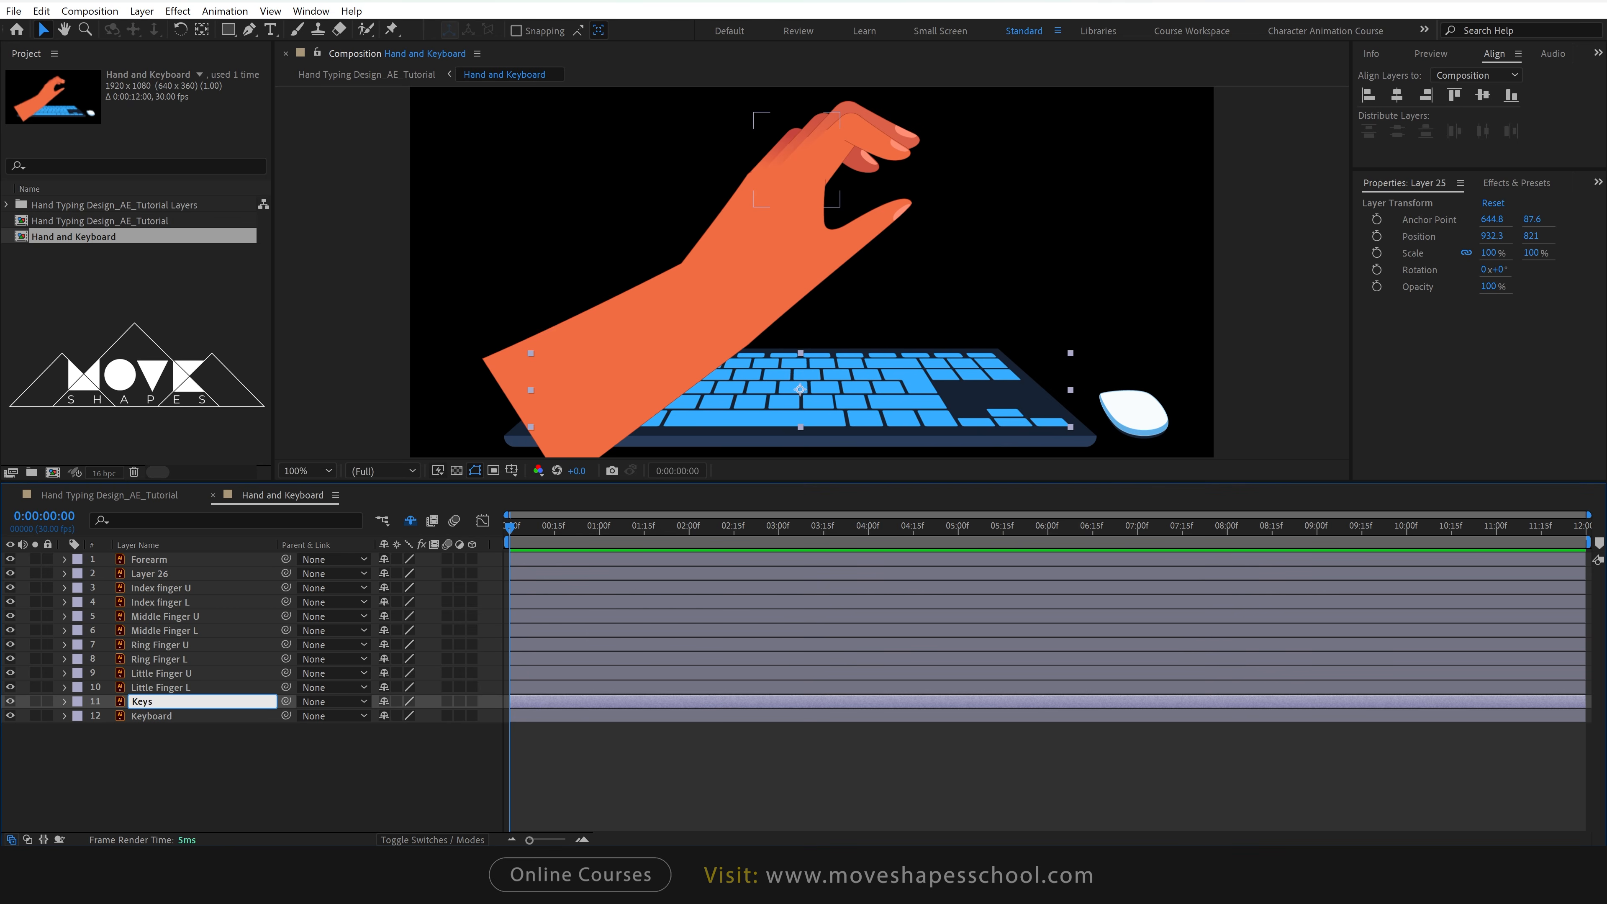
{"action": "type", "text": "Keys"}
{"action": "key", "text": "Return"}
{"action": "left_click", "coordinate": [221, 754]}
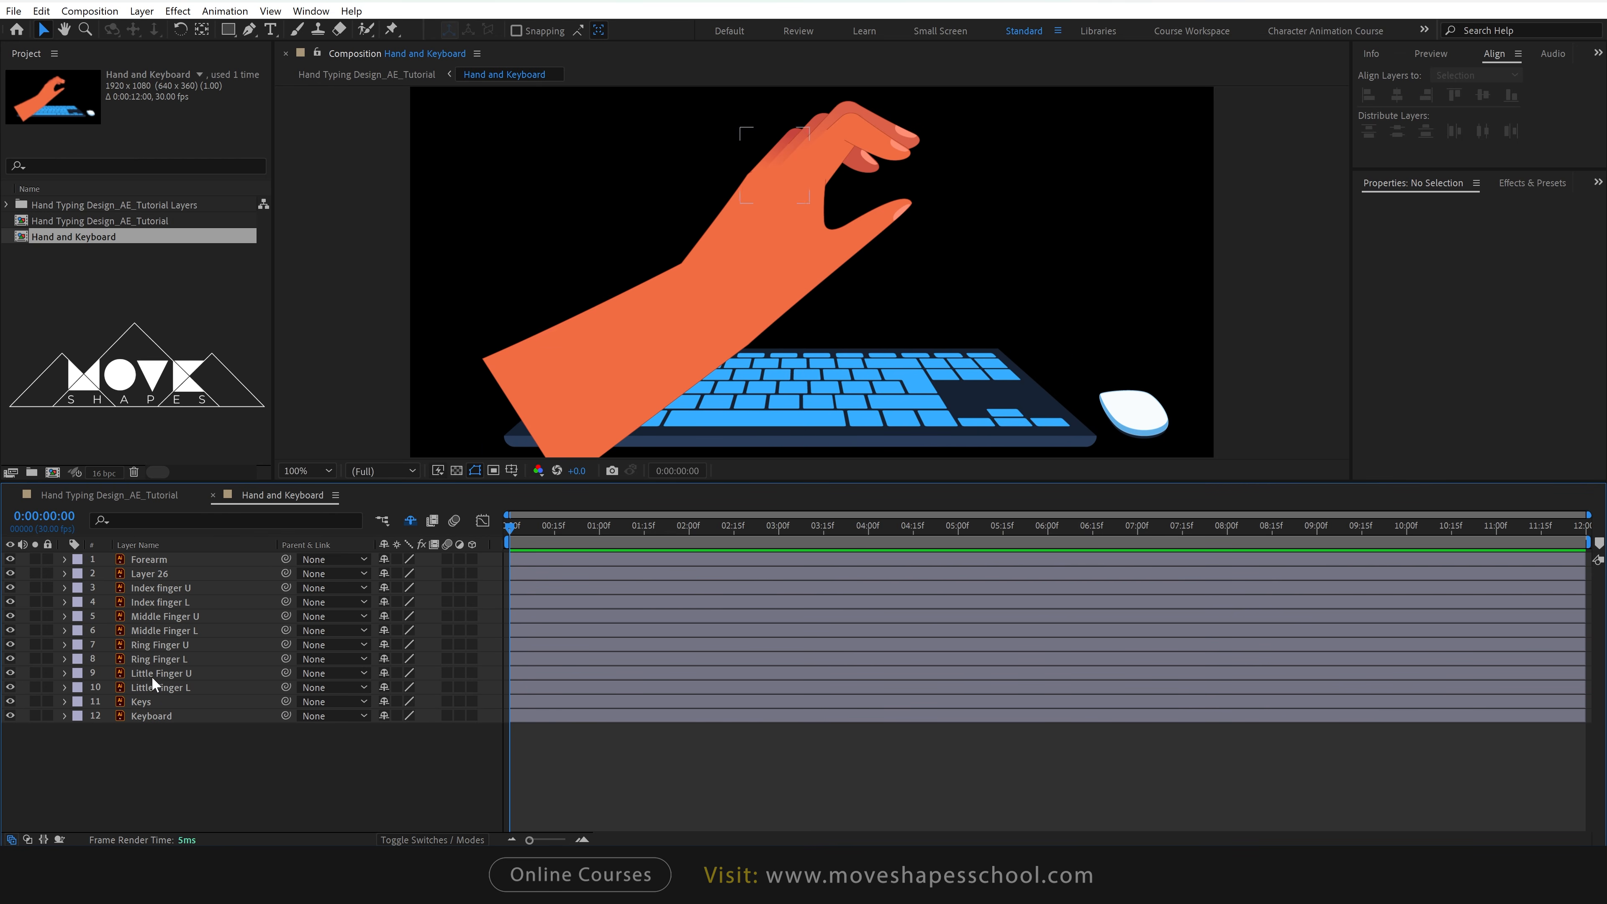
Set the label colour of the ten hand layers, Forearm through Little Finger L, to green.
{"action": "left_click", "coordinate": [148, 559]}
{"action": "left_click", "coordinate": [159, 687], "text": "shift"}
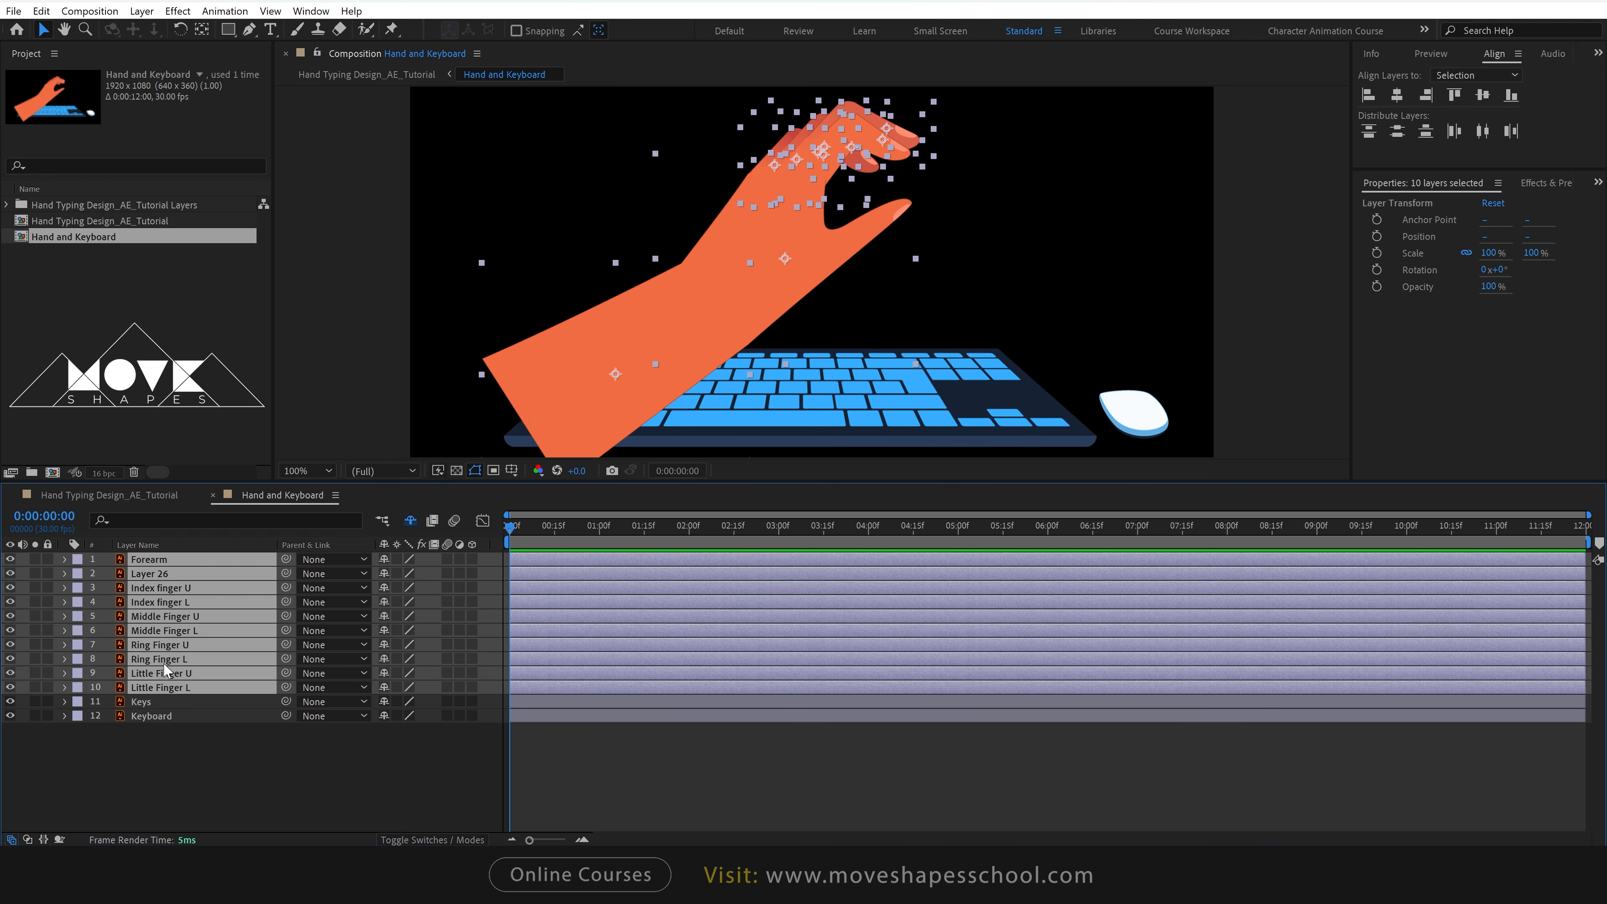
{"action": "left_click", "coordinate": [74, 688]}
{"action": "left_click", "coordinate": [145, 610]}
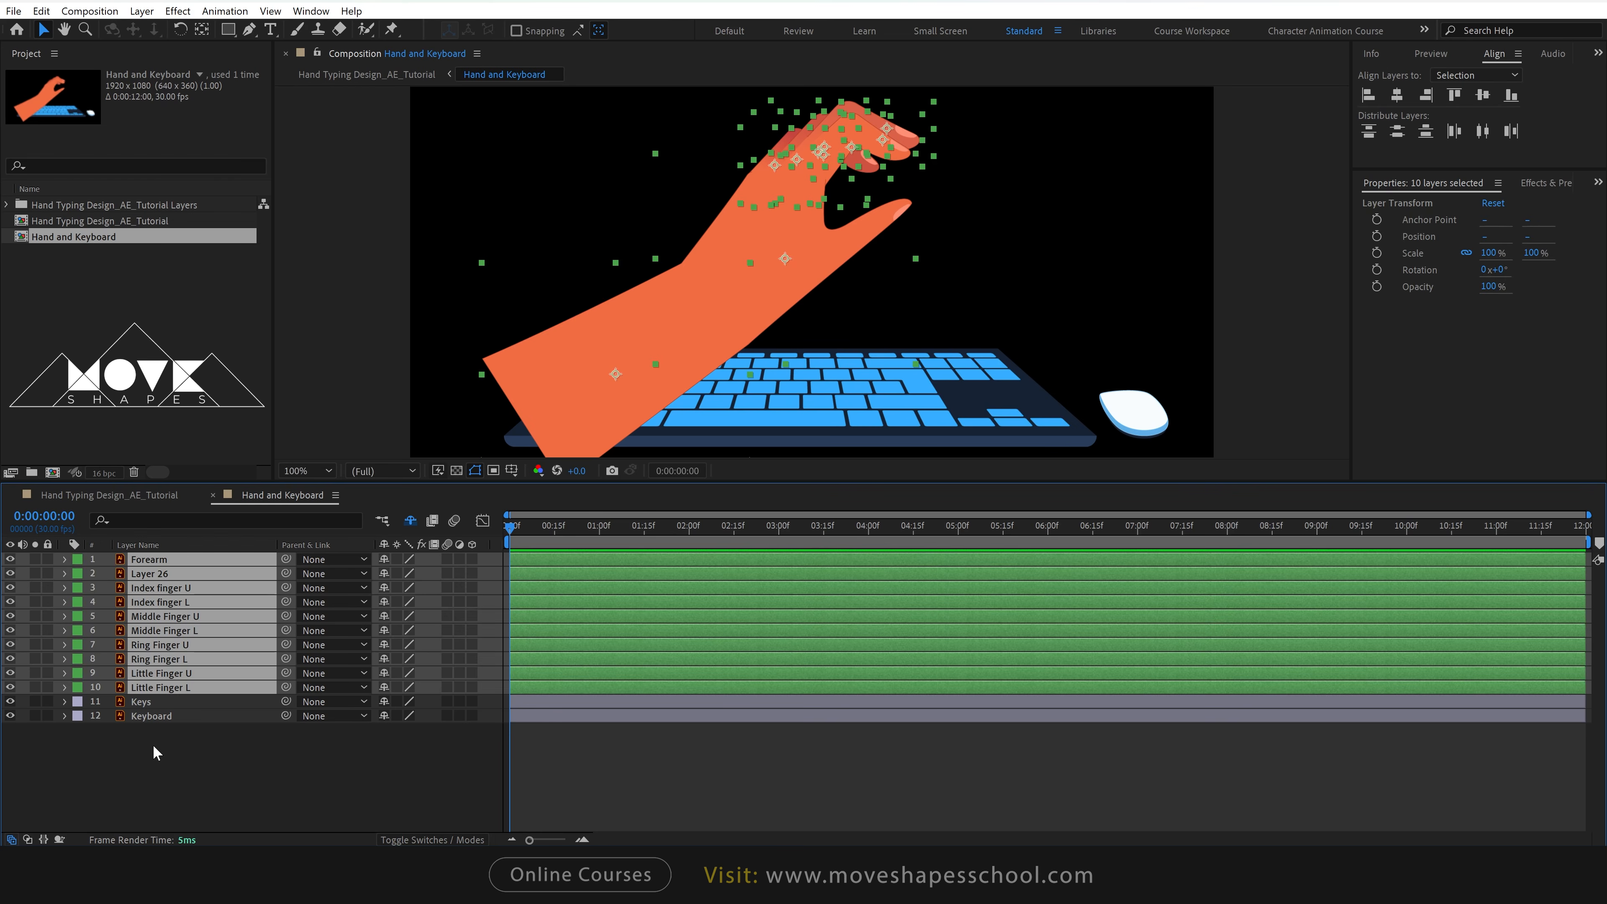
{"action": "left_click", "coordinate": [160, 751]}
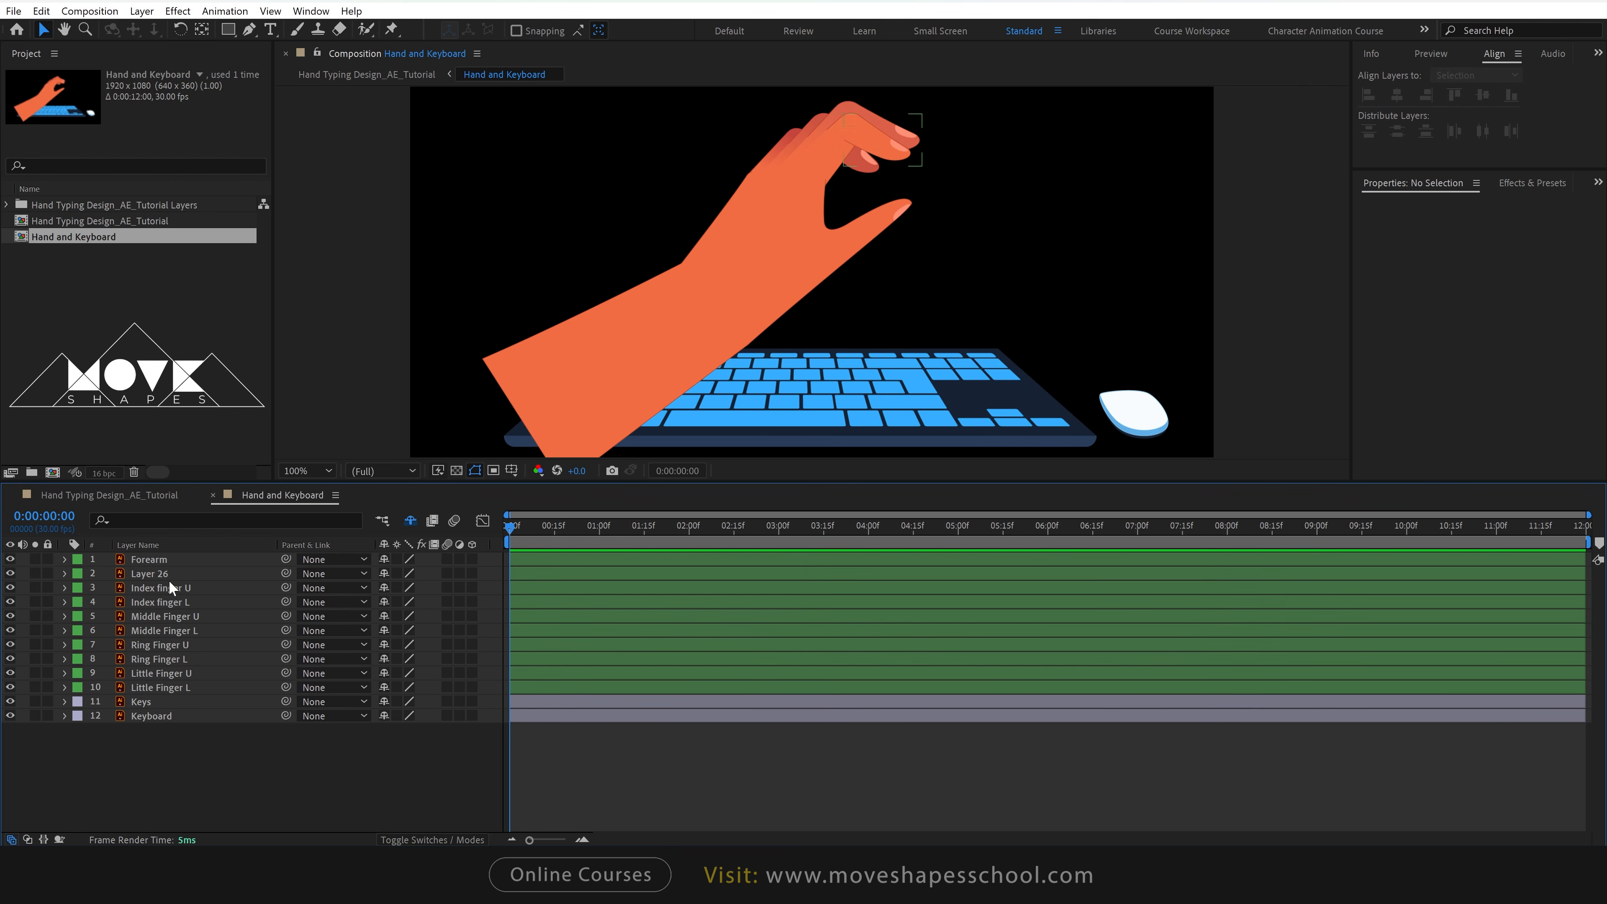
Set the opacity of the ten hand layers, Forearm through Little Finger L, to 70%.
{"action": "left_click", "coordinate": [167, 560]}
{"action": "left_click", "coordinate": [166, 687], "text": "shift"}
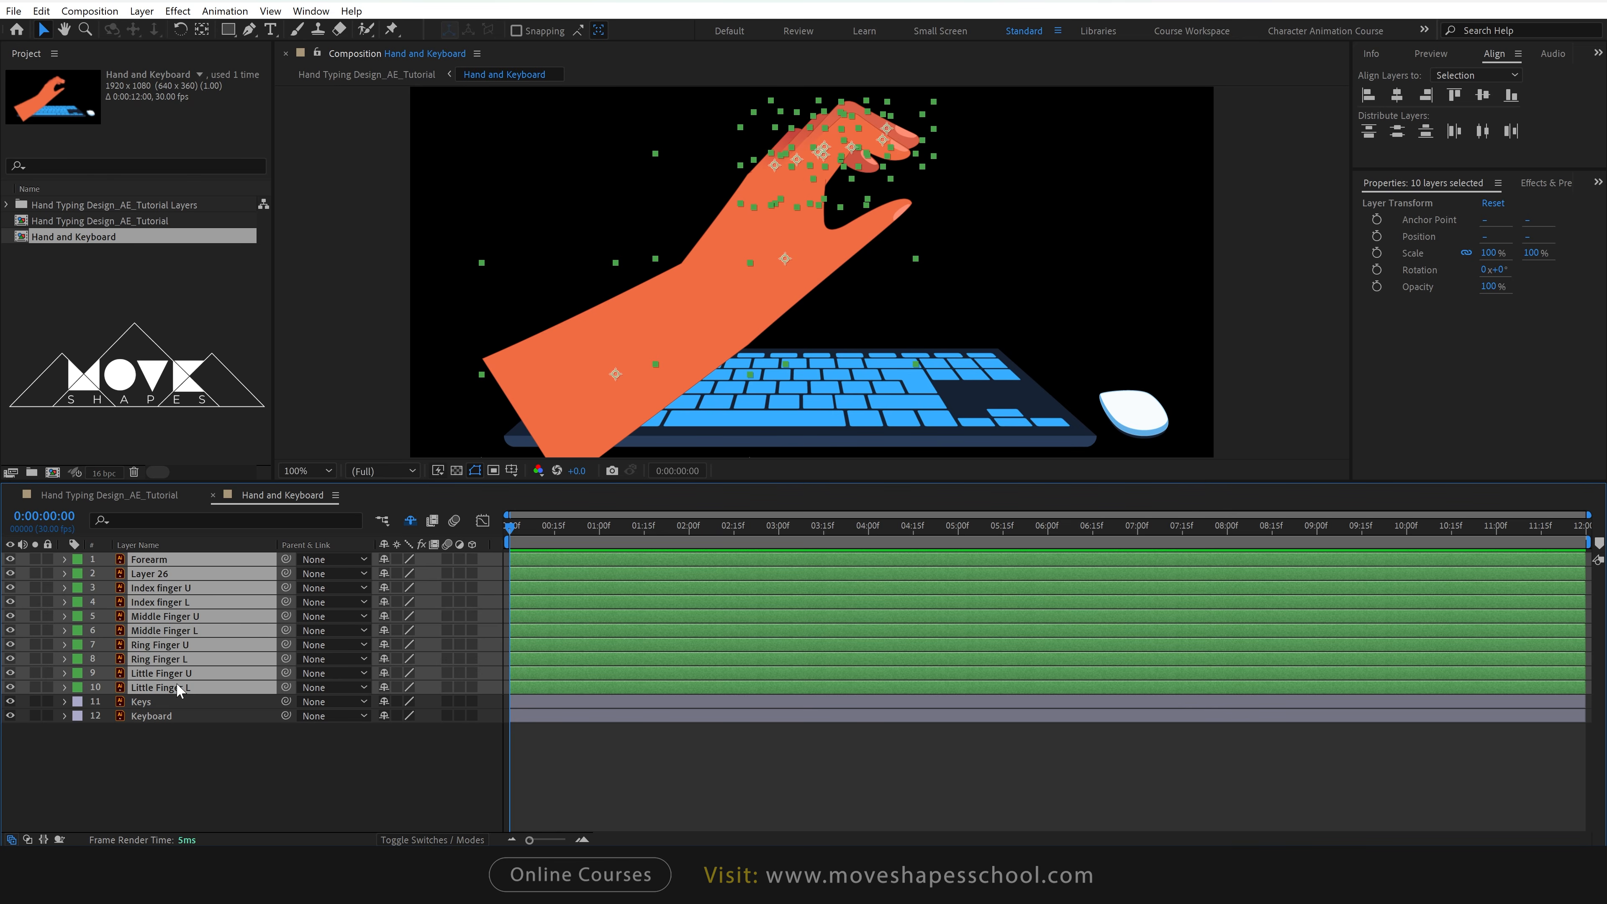
{"action": "key", "text": "t"}
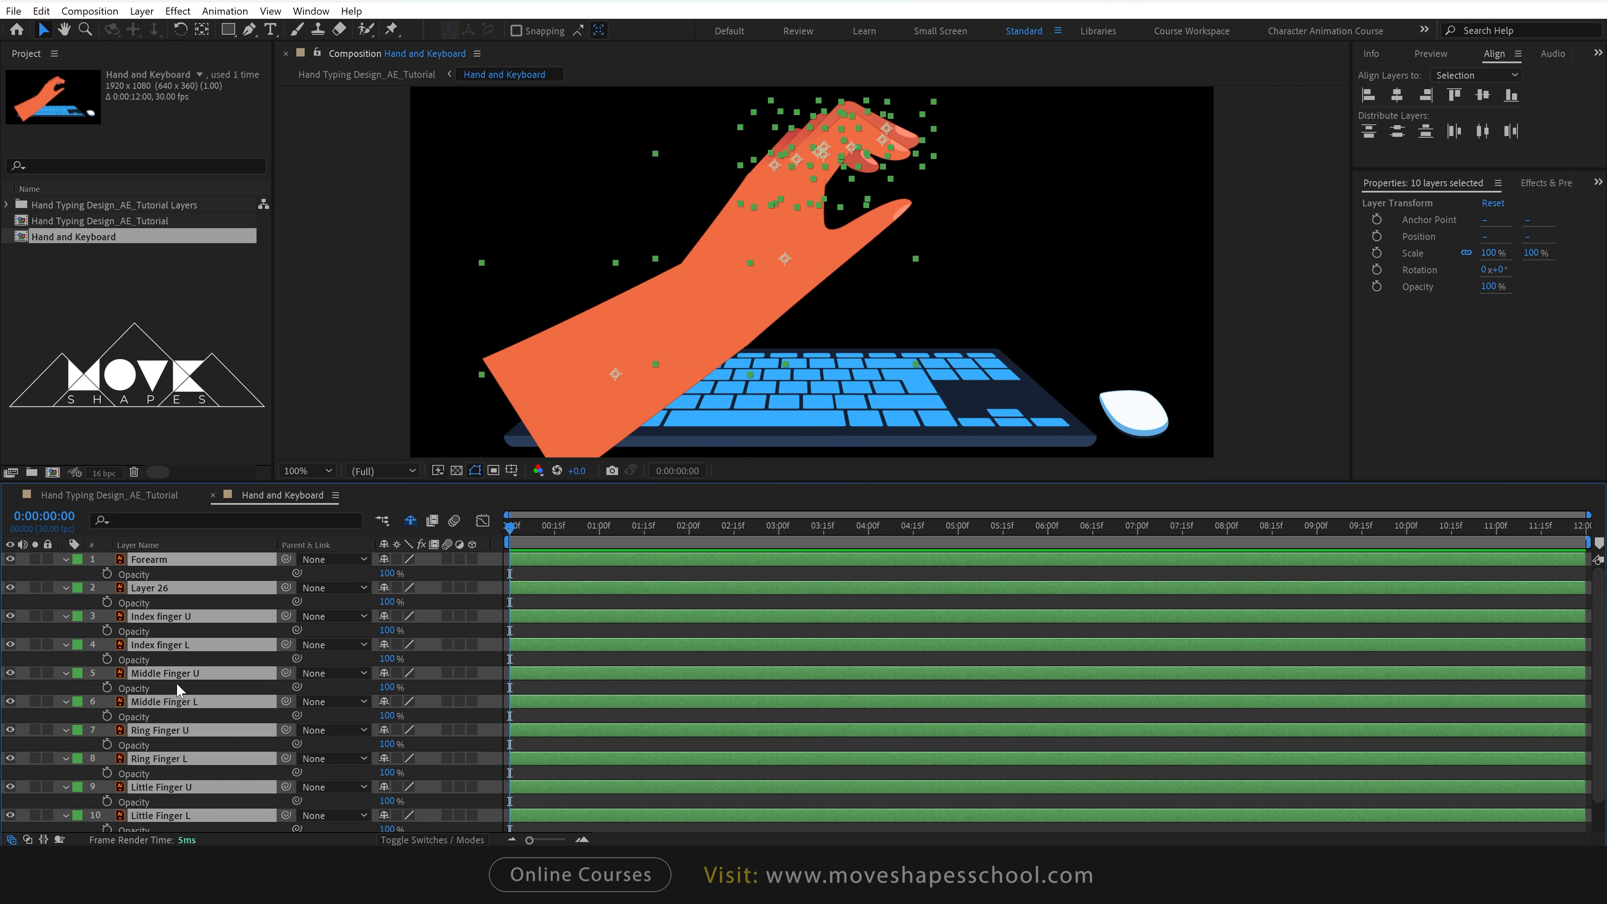
{"action": "left_click", "coordinate": [389, 600]}
{"action": "type", "text": "70"}
{"action": "key", "text": "Return"}
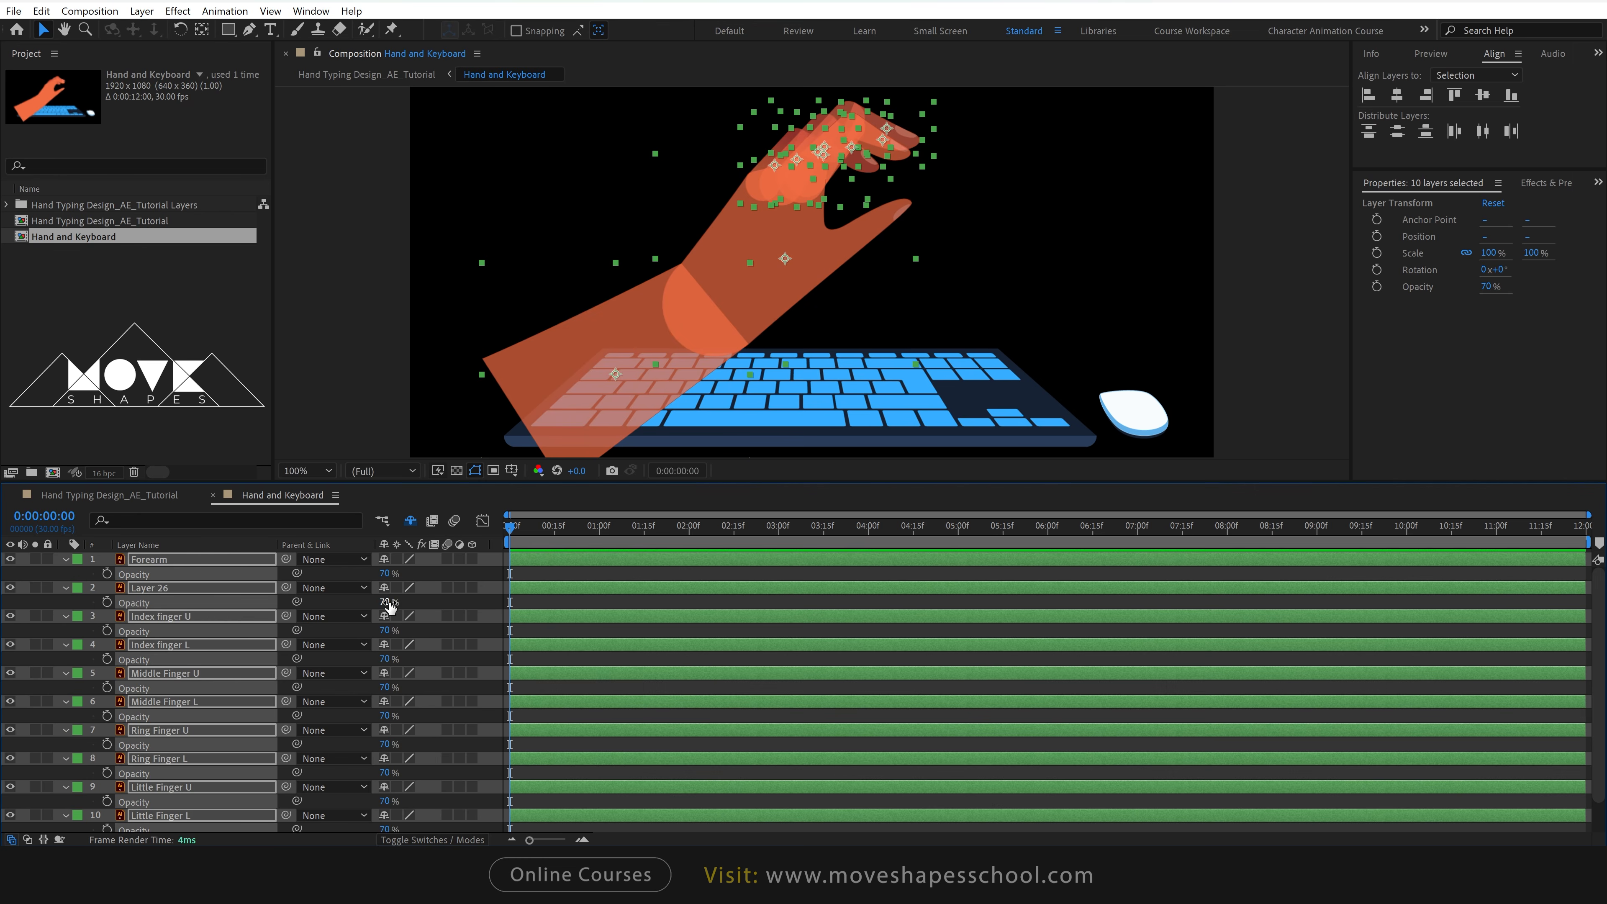
Collapse the opacity properties of the hand layers and solo Little Finger U and Little Finger L.
{"action": "key", "text": "t"}
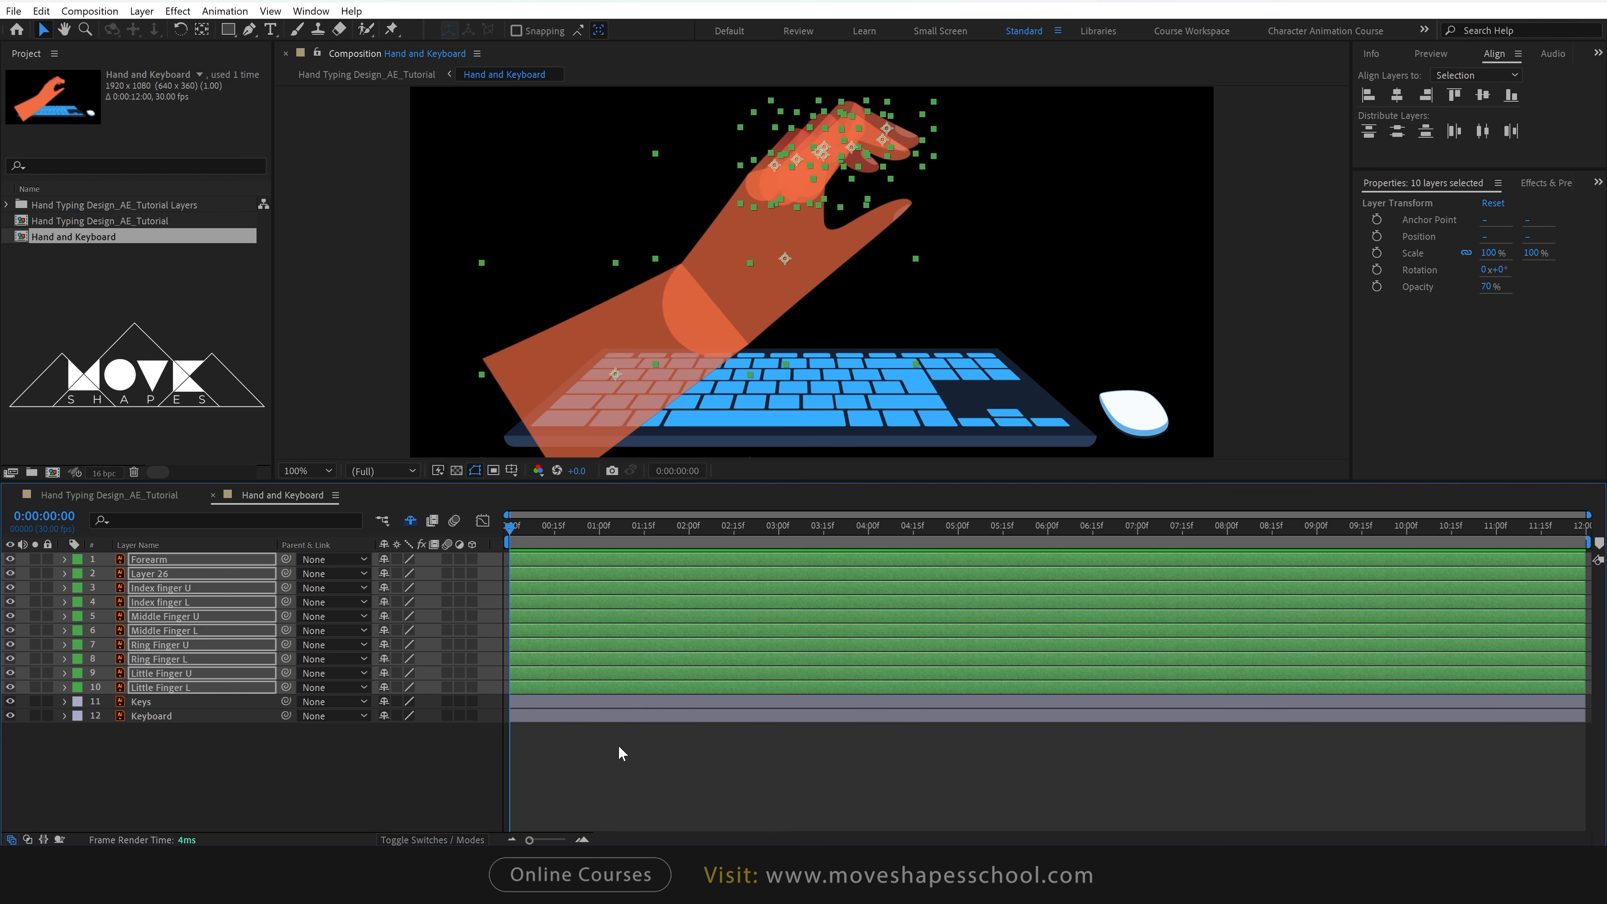
{"action": "left_click", "coordinate": [608, 761]}
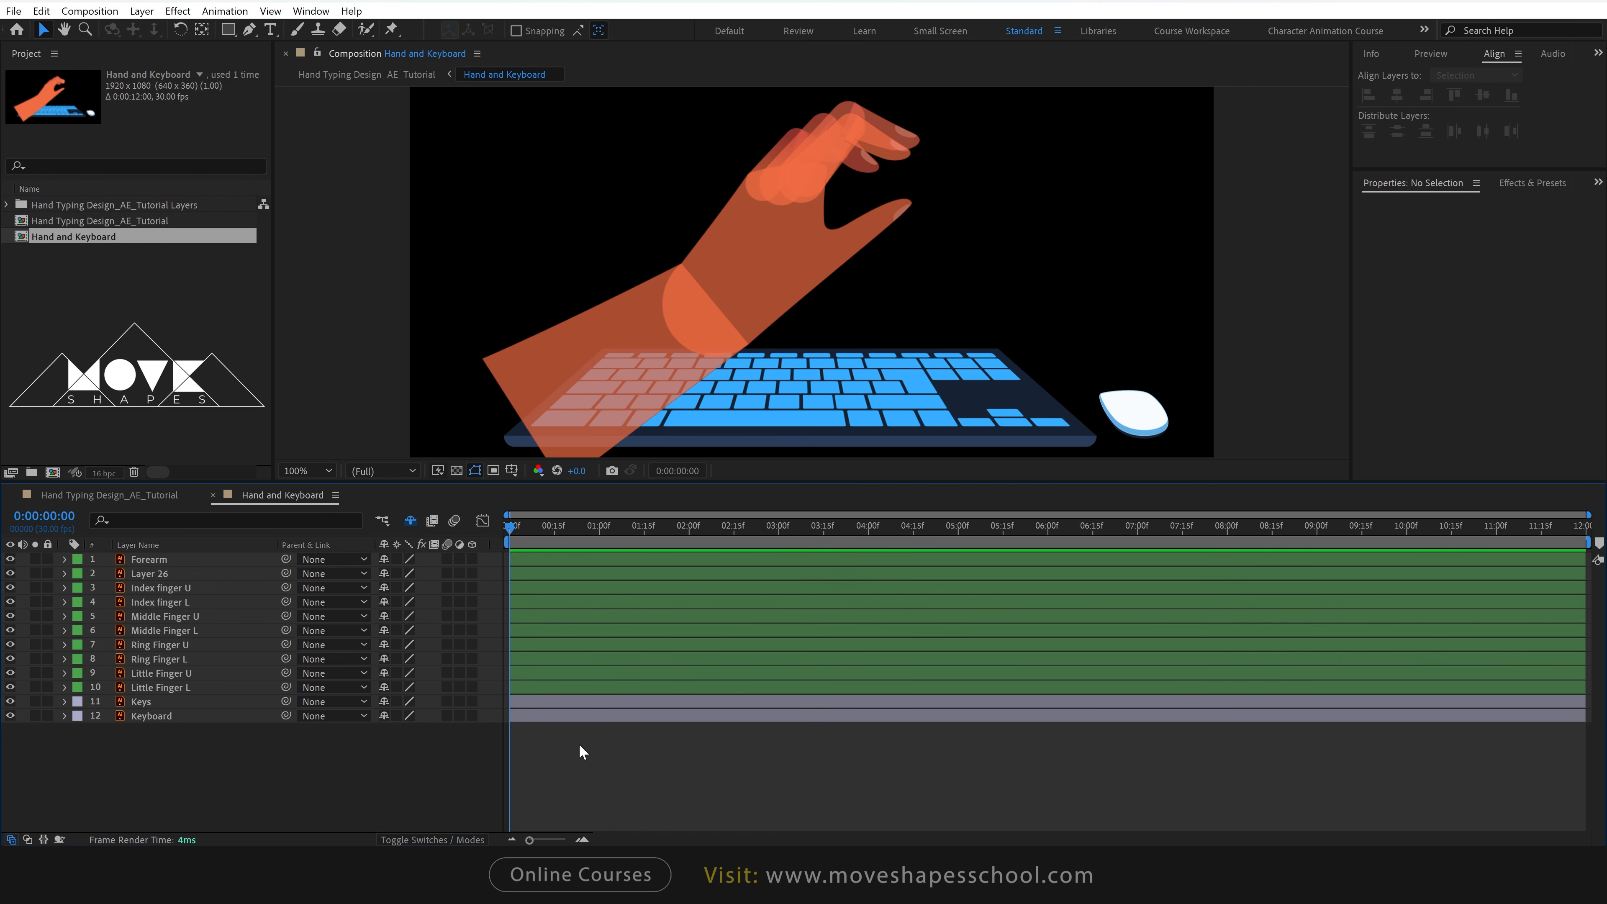
{"action": "scroll", "coordinate": [915, 197], "scroll_direction": "up", "scroll_amount": 2}
{"action": "left_click_drag", "start_coordinate": [1025, 198], "coordinate": [1001, 380]}
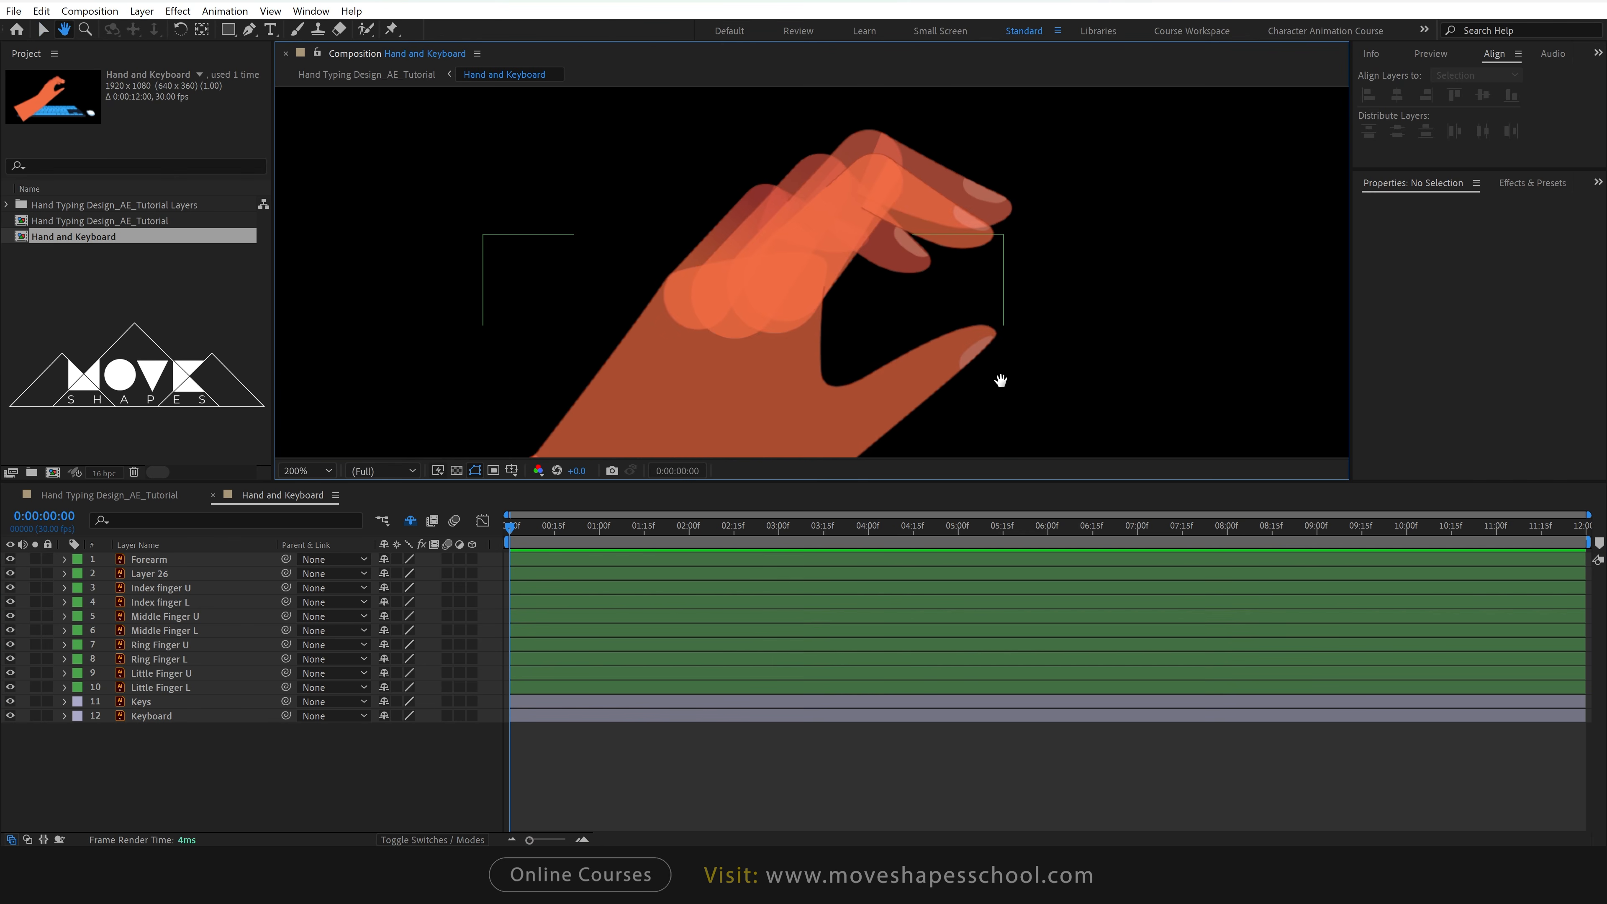
{"action": "left_click", "coordinate": [35, 673]}
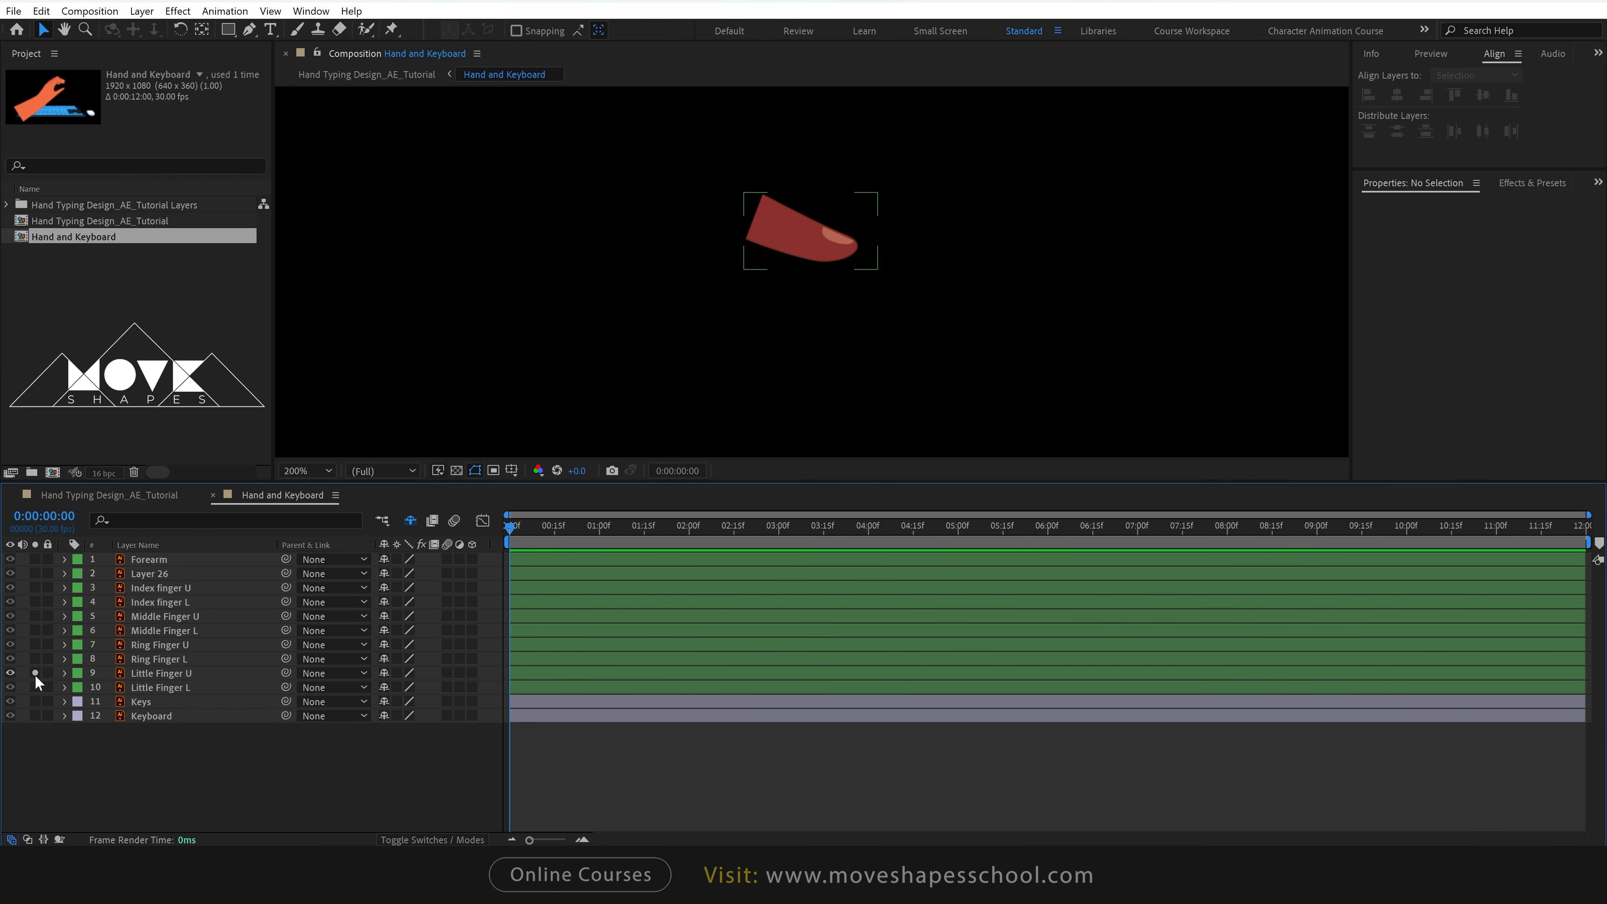
{"action": "left_click", "coordinate": [35, 687]}
{"action": "scroll", "coordinate": [806, 231], "scroll_direction": "up", "scroll_amount": 1}
Move the anchor point of Little Finger U to the finger's middle joint, where the two segments overlap.
{"action": "left_click", "coordinate": [836, 226]}
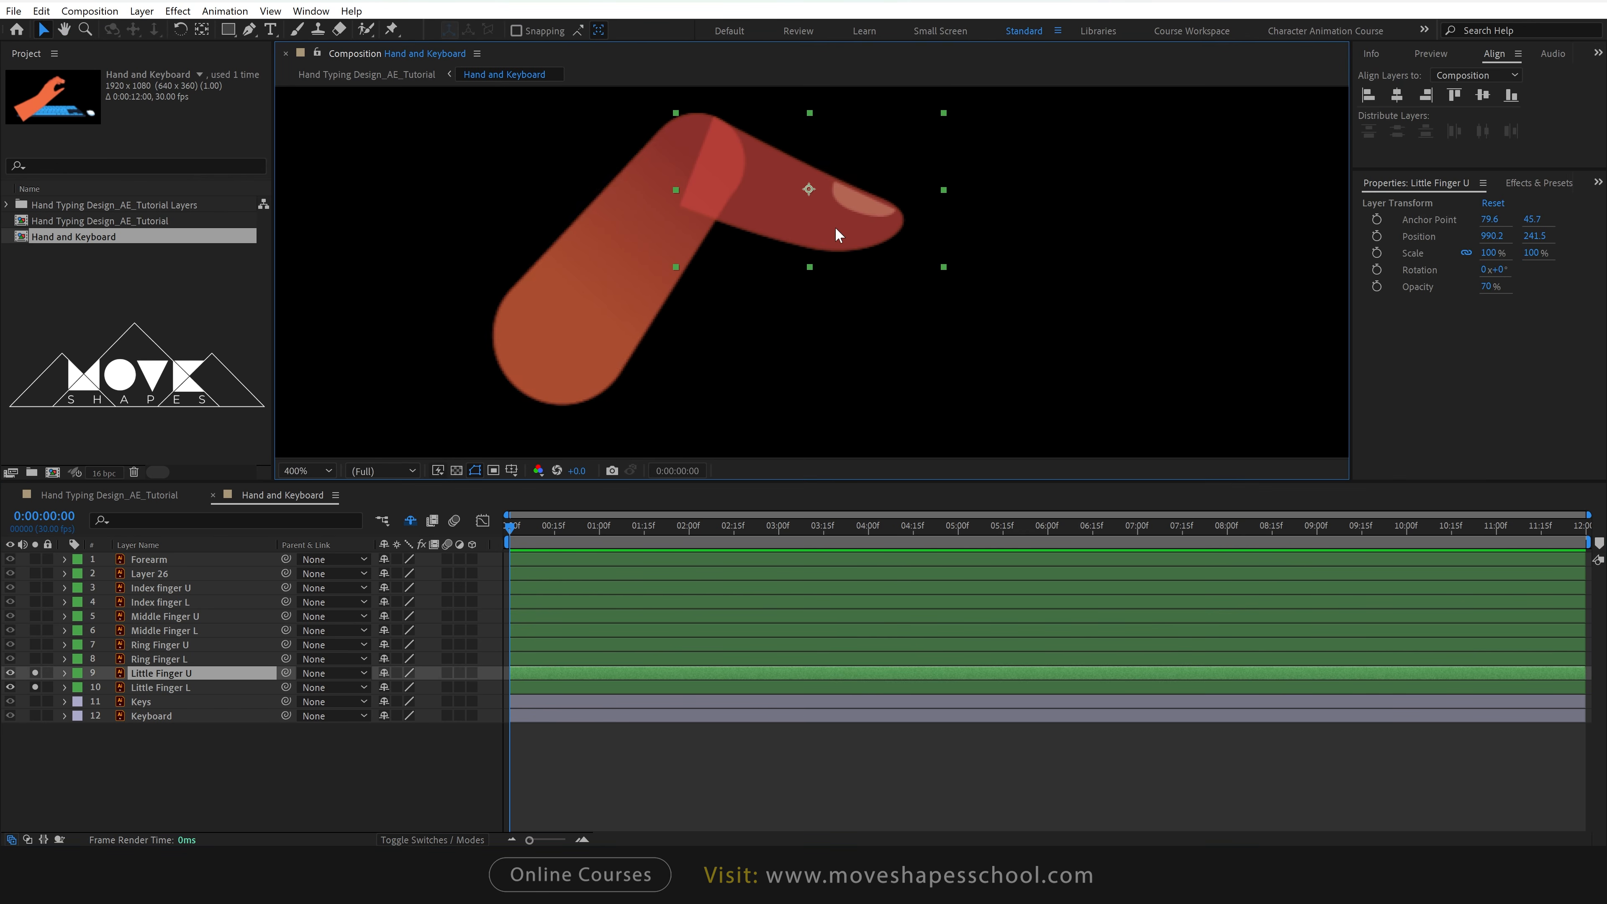
{"action": "left_click", "coordinate": [203, 28]}
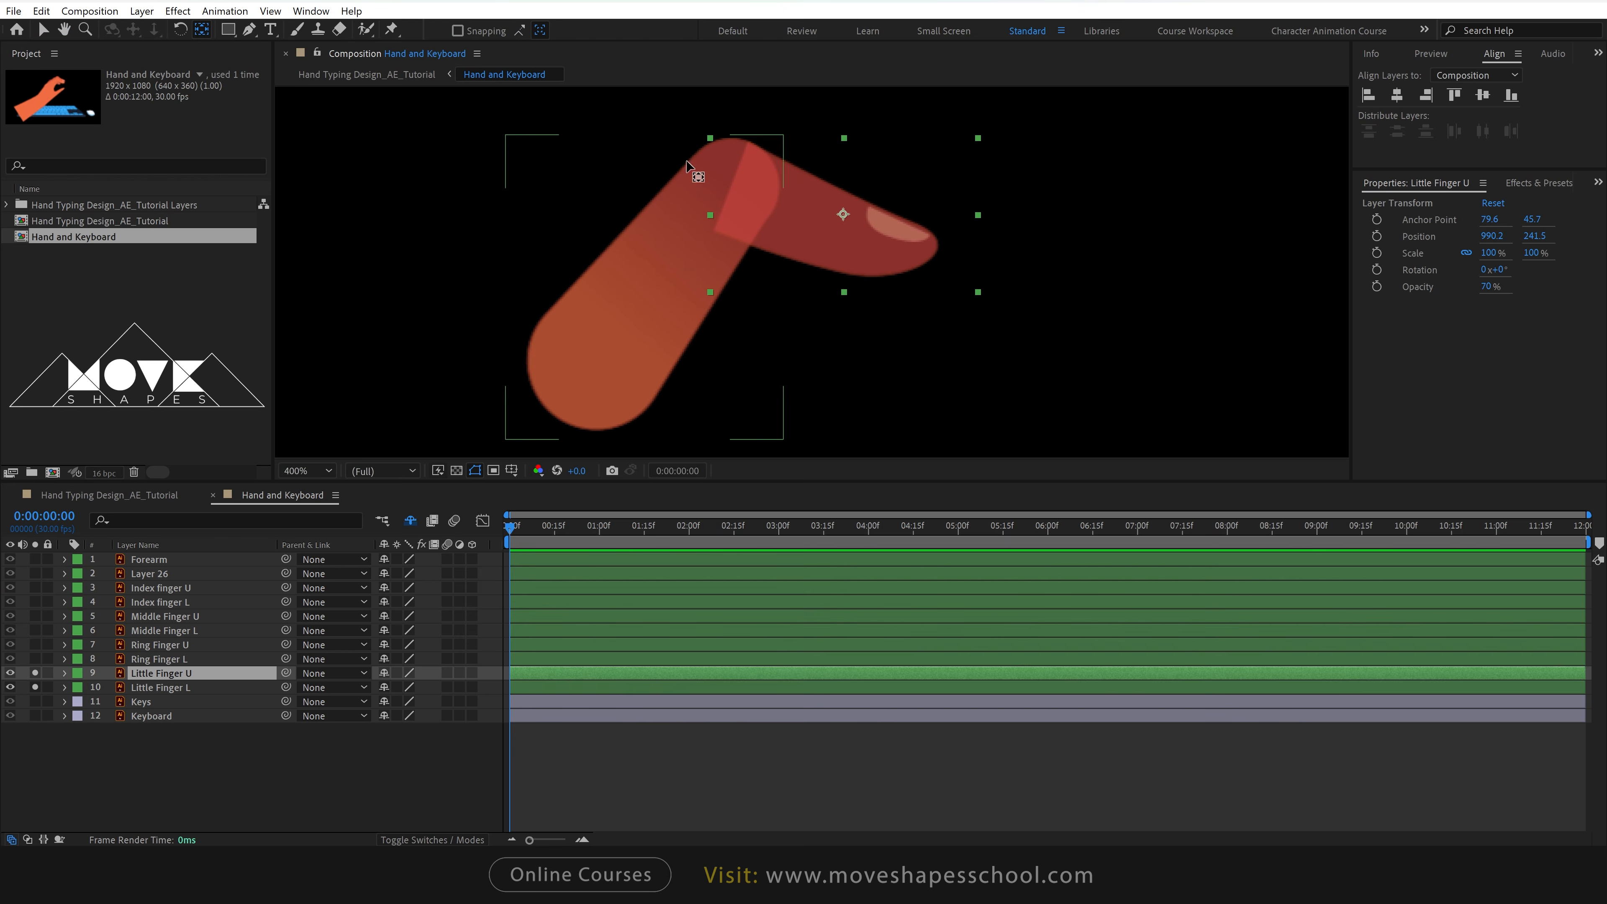
{"action": "left_click_drag", "start_coordinate": [842, 214], "coordinate": [731, 184]}
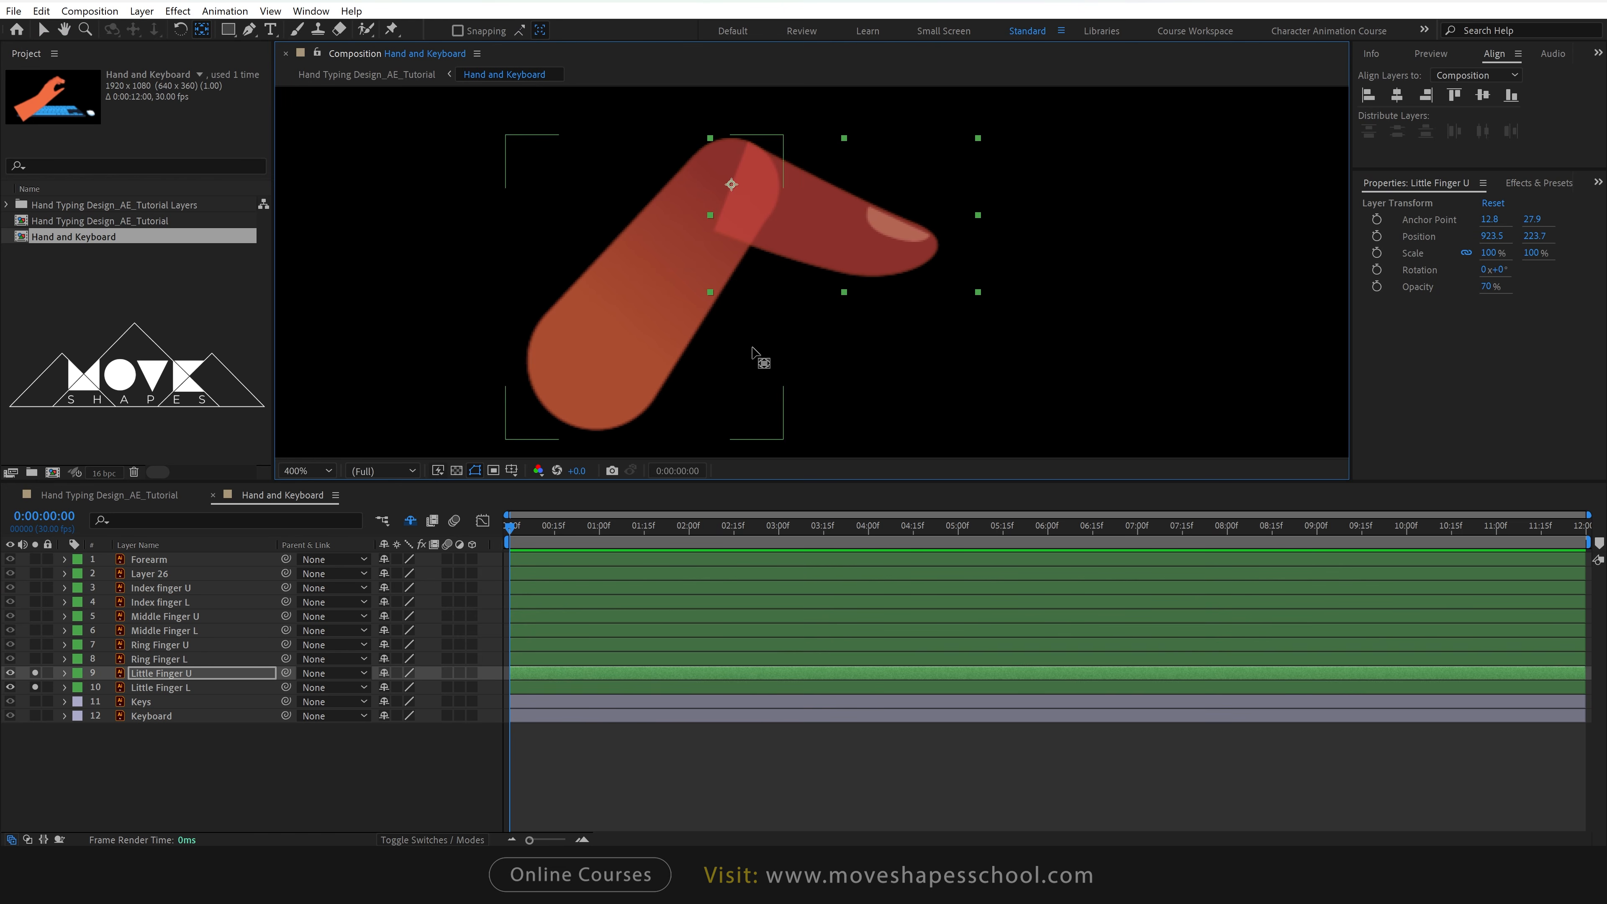
{"action": "left_click_drag", "start_coordinate": [735, 188], "coordinate": [730, 186]}
Try rotating Little Finger U to test how it pivots around the relocated anchor point.
{"action": "left_click", "coordinate": [163, 674]}
{"action": "key", "text": "r"}
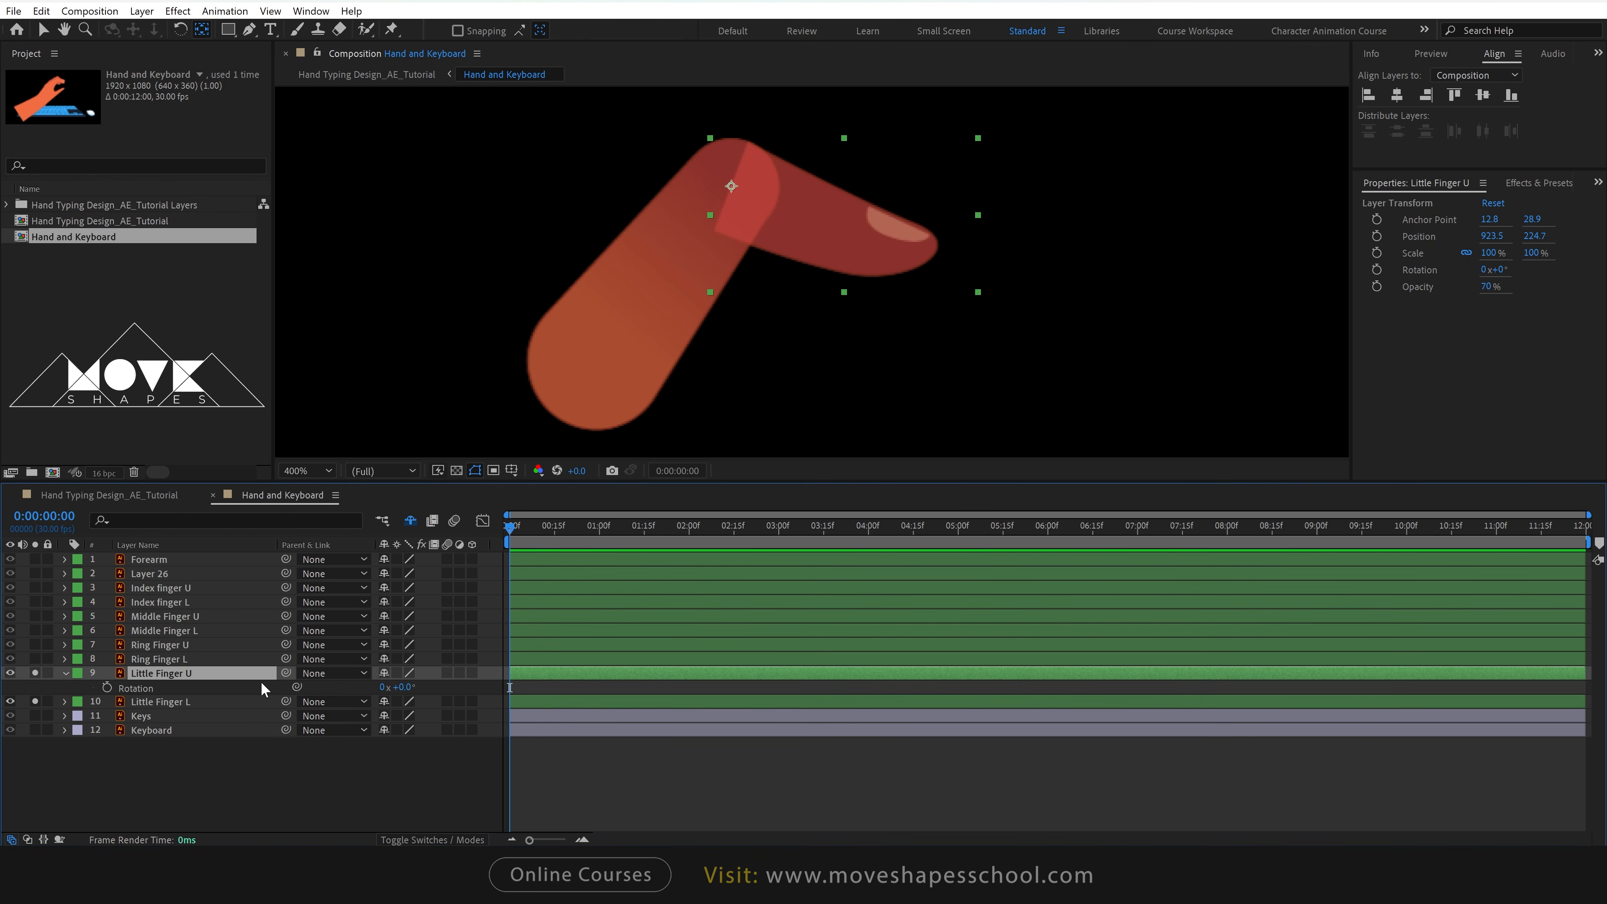
{"action": "mouse_move", "coordinate": [403, 687]}
{"action": "left_mouse_down"}
{"action": "mouse_move", "coordinate": [384, 688]}
{"action": "mouse_move", "coordinate": [430, 695]}
{"action": "mouse_move", "coordinate": [376, 675]}
{"action": "mouse_move", "coordinate": [412, 671]}
{"action": "left_mouse_up"}
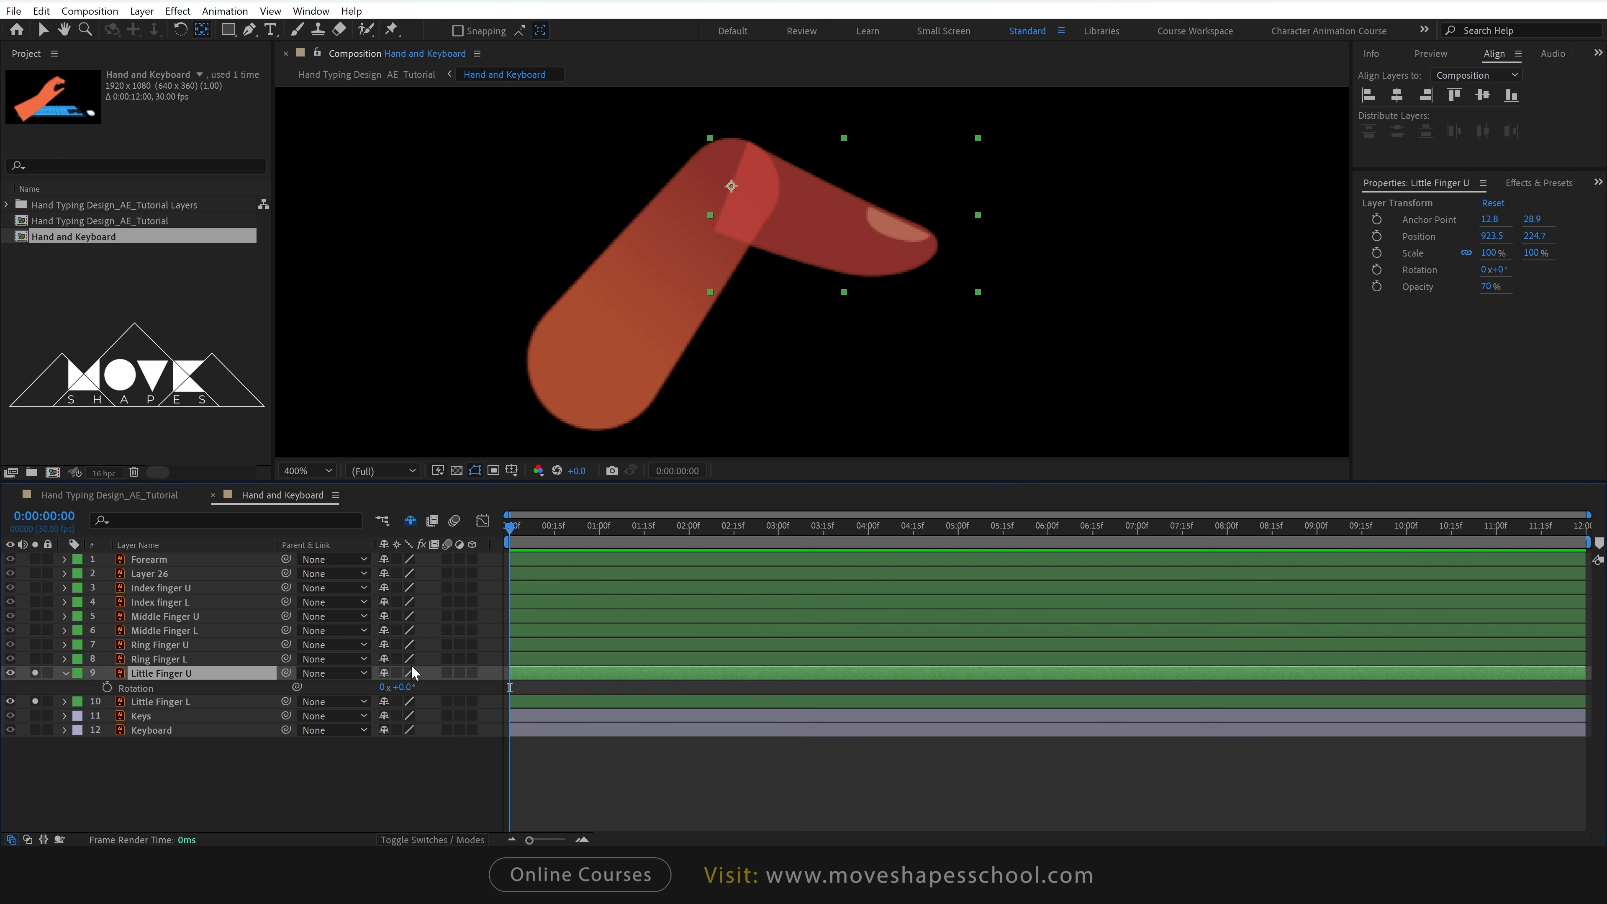
{"action": "left_click", "coordinate": [64, 673]}
Move the anchor point of Little Finger L to the centre of its rounded base and unsolo both little finger layers.
{"action": "left_click", "coordinate": [158, 687]}
{"action": "left_click", "coordinate": [597, 375]}
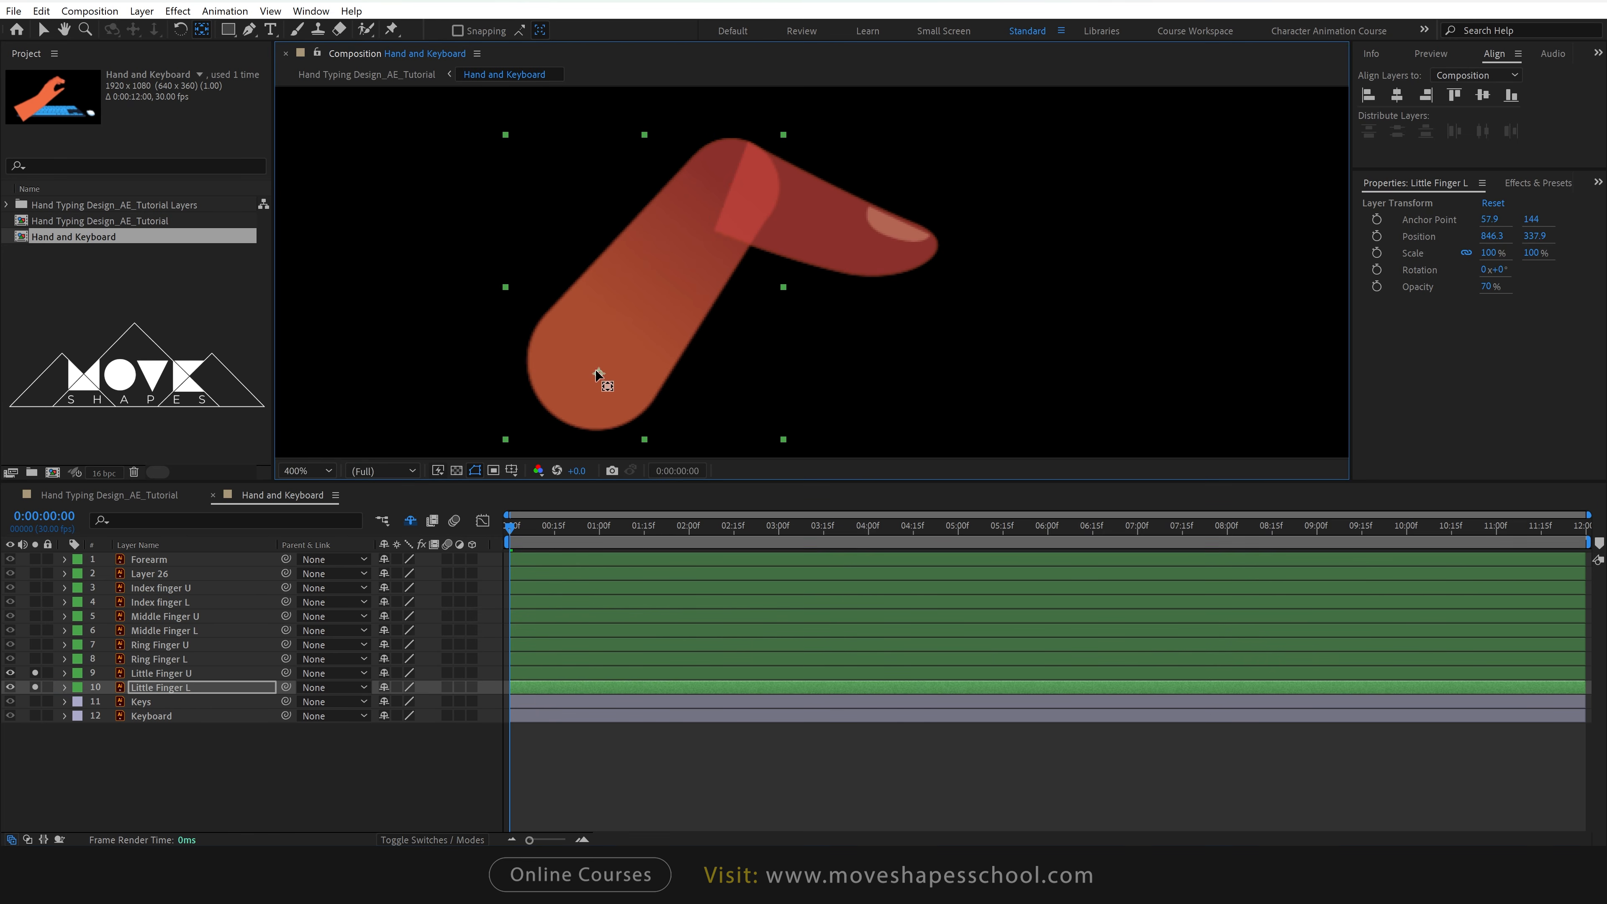
{"action": "left_click_drag", "start_coordinate": [596, 371], "coordinate": [591, 362]}
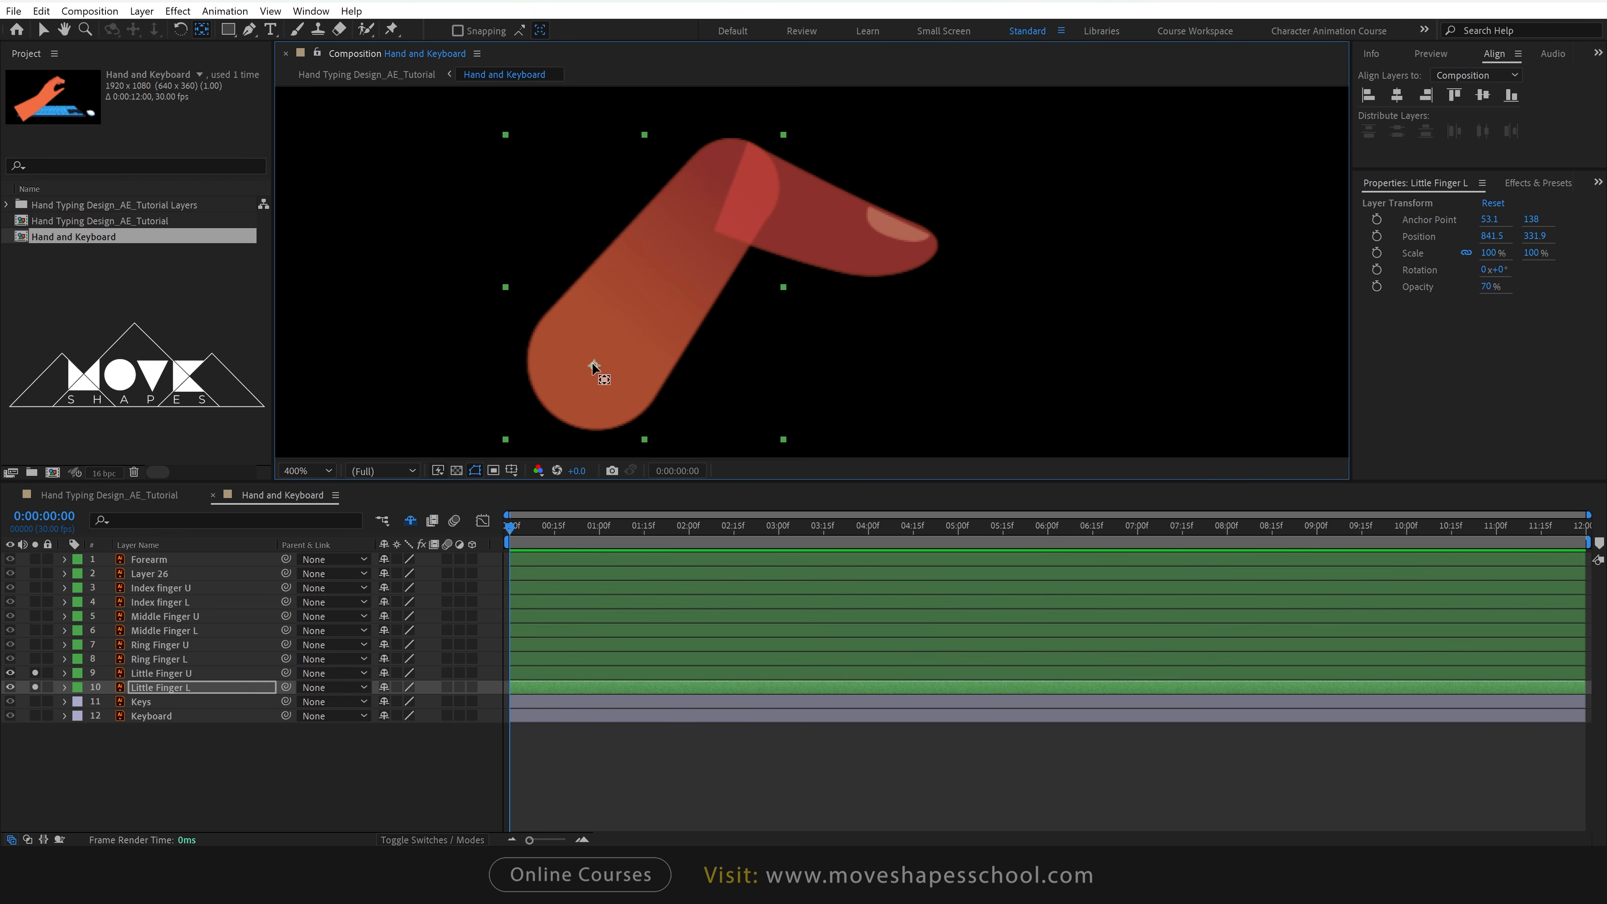
{"action": "left_click", "coordinate": [33, 672]}
{"action": "left_click", "coordinate": [35, 687]}
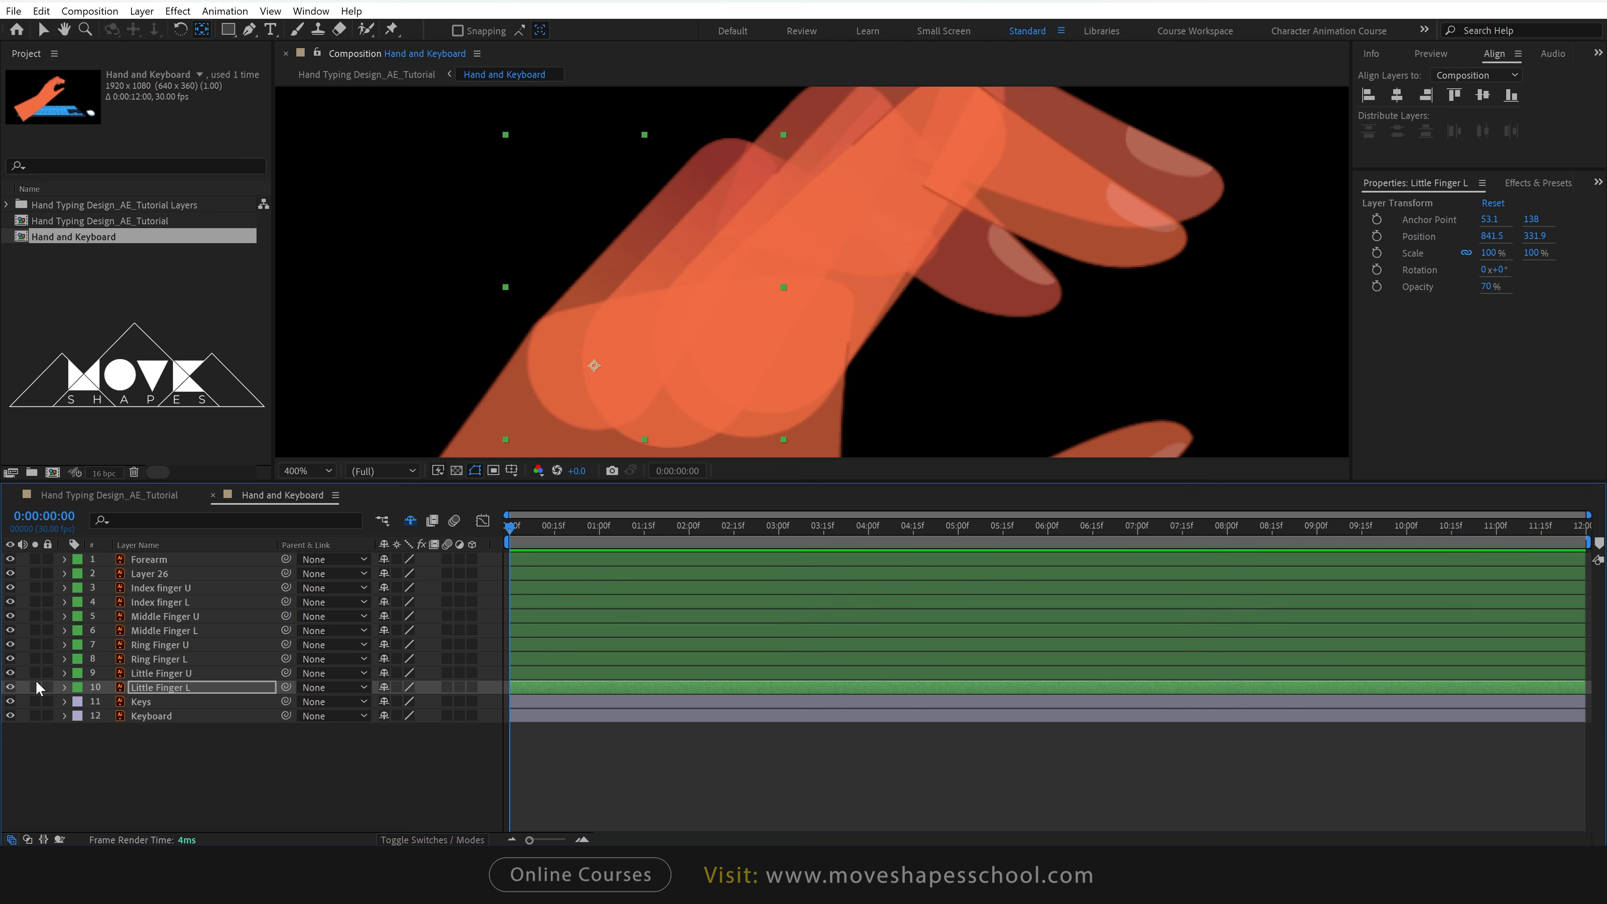
Solo the two ring finger layers and move the anchor point of Ring Finger U to the finger's middle joint.
{"action": "left_click", "coordinate": [34, 659]}
{"action": "left_click", "coordinate": [36, 644]}
{"action": "left_click", "coordinate": [150, 643]}
{"action": "key", "text": "space"}
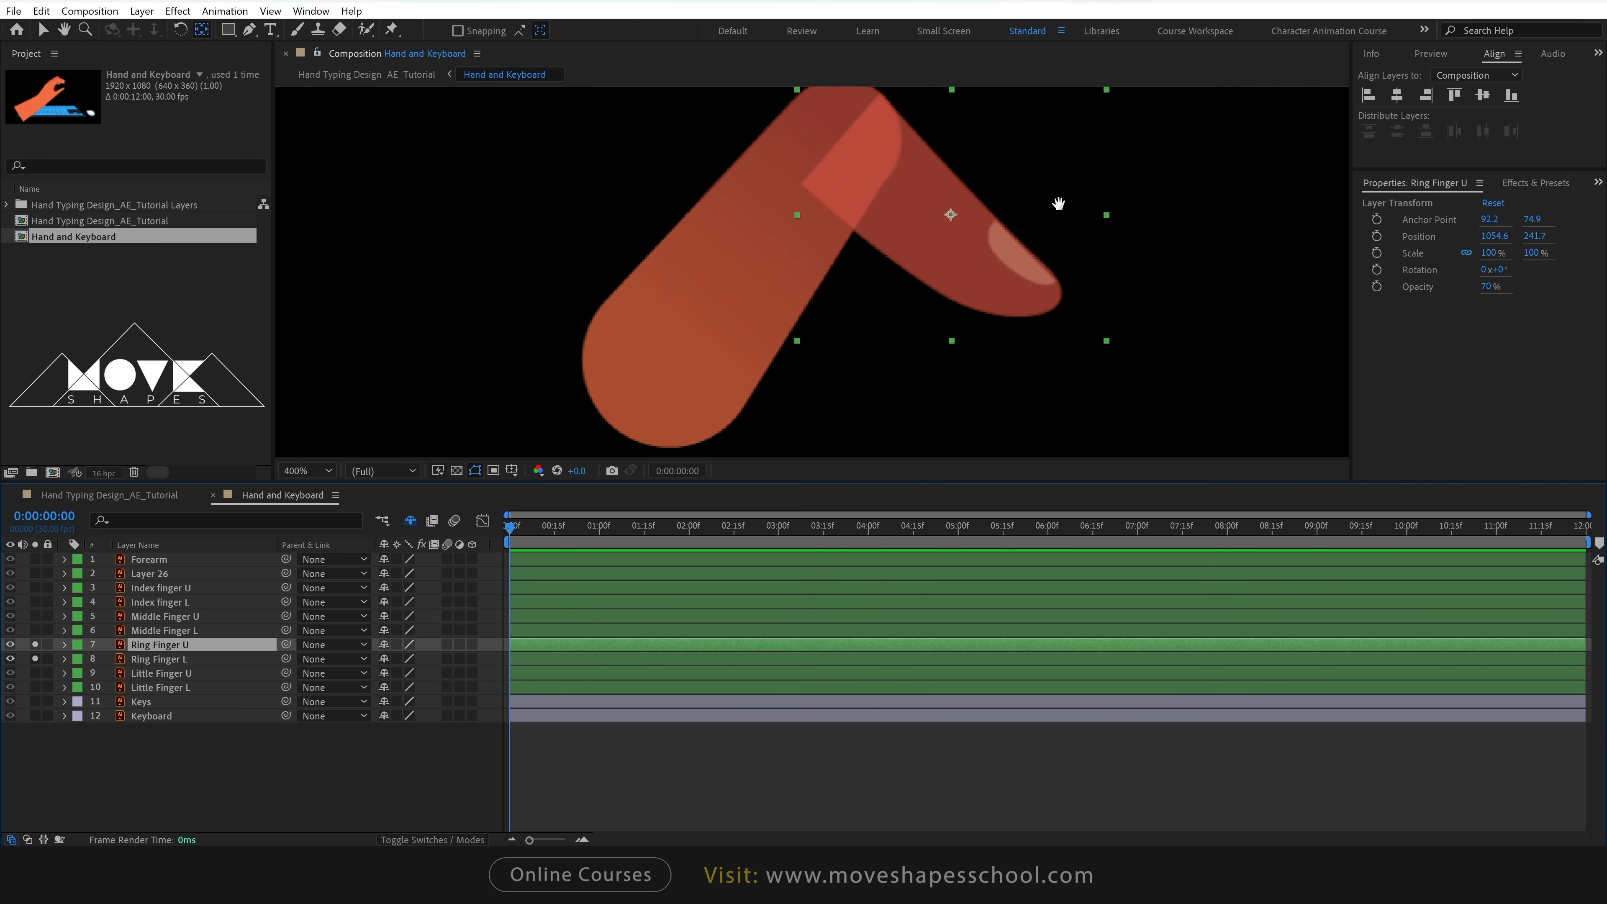
{"action": "left_click_drag", "start_coordinate": [1058, 205], "coordinate": [1068, 274]}
{"action": "left_click_drag", "start_coordinate": [961, 284], "coordinate": [849, 210]}
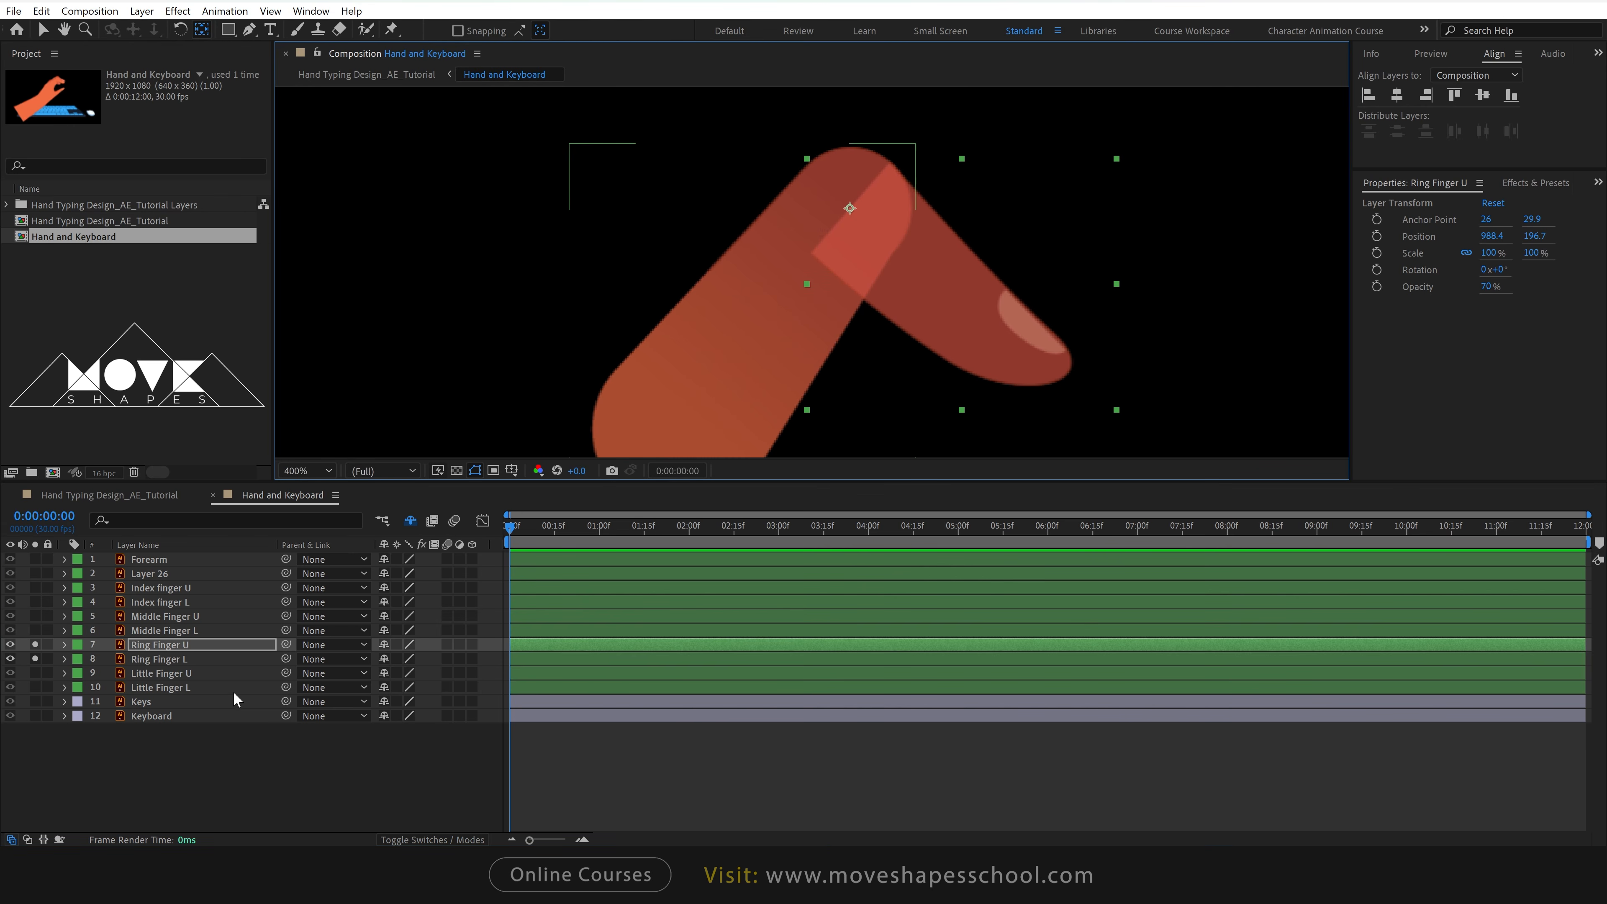
Move the anchor point of Ring Finger L to the centre of its rounded base.
{"action": "left_click", "coordinate": [811, 341]}
{"action": "key", "text": "space"}
{"action": "left_click_drag", "start_coordinate": [810, 341], "coordinate": [801, 252]}
{"action": "left_click_drag", "start_coordinate": [731, 244], "coordinate": [666, 347]}
Solo the middle finger layers instead of the ring finger ones and move Middle Finger U's anchor point to the middle joint.
{"action": "left_click_drag", "start_coordinate": [35, 631], "coordinate": [36, 616]}
{"action": "left_click_drag", "start_coordinate": [36, 645], "coordinate": [35, 659]}
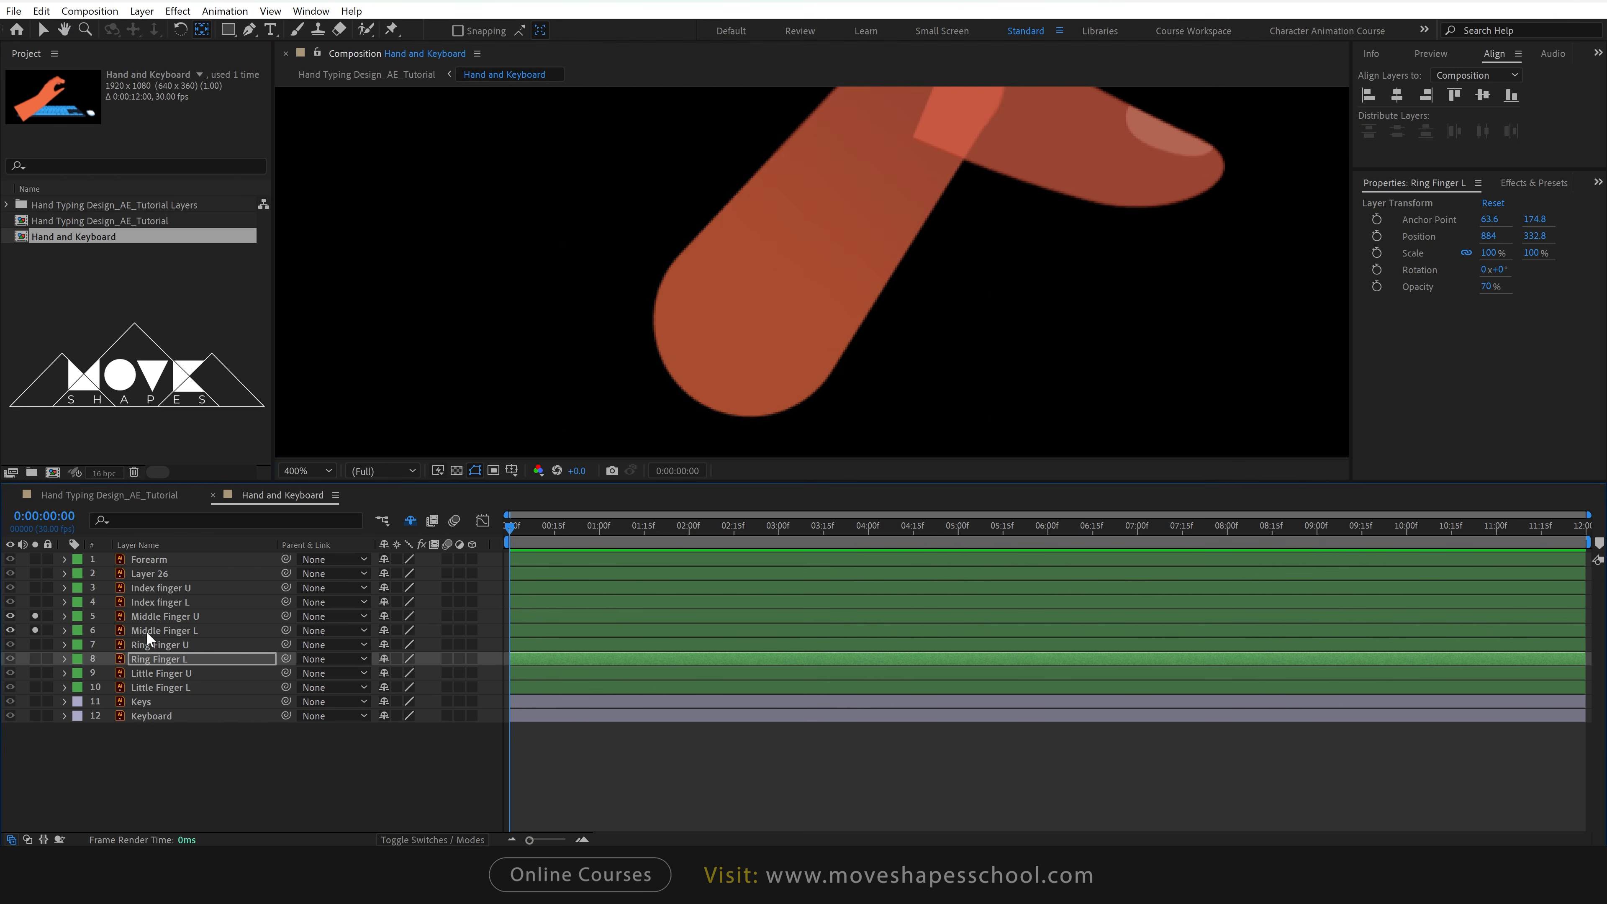
{"action": "left_click", "coordinate": [158, 616]}
{"action": "key", "text": "space"}
{"action": "left_click_drag", "start_coordinate": [1193, 249], "coordinate": [1104, 356]}
{"action": "key", "text": "y"}
{"action": "left_click_drag", "start_coordinate": [1003, 227], "coordinate": [844, 182]}
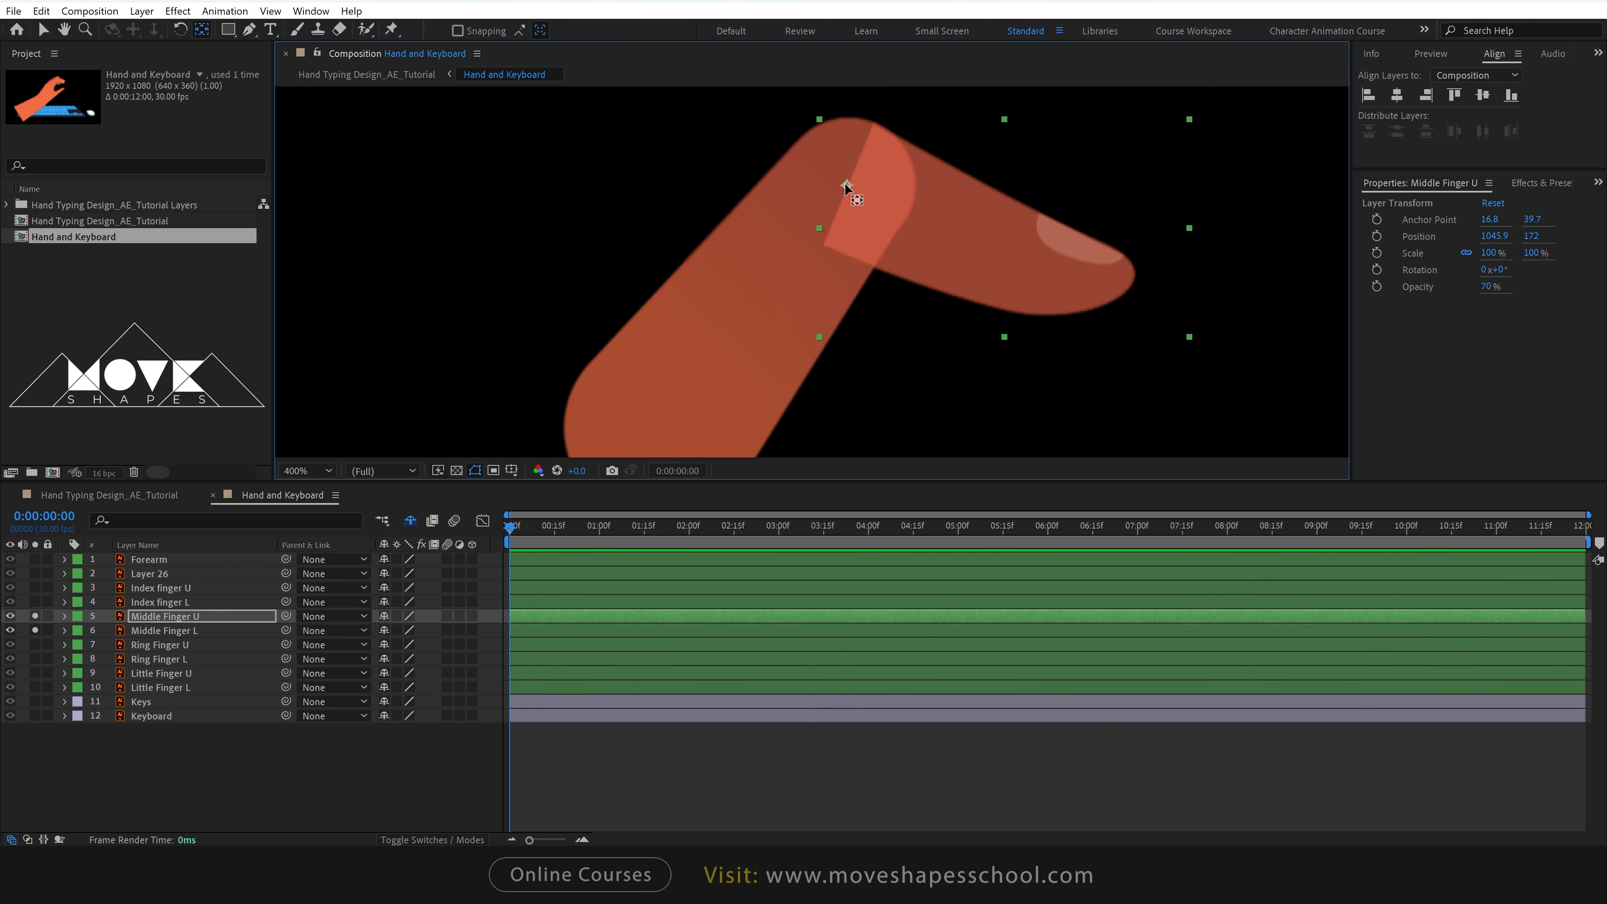
Move the anchor point of Middle Finger L to the centre of its rounded base.
{"action": "key", "text": "space"}
{"action": "left_click_drag", "start_coordinate": [987, 332], "coordinate": [1092, 274]}
{"action": "left_click", "coordinate": [848, 330]}
{"action": "left_click_drag", "start_coordinate": [833, 266], "coordinate": [760, 370]}
Solo only the index finger layers and move their anchor points: Index finger U to the middle joint, Index finger L to its rounded base.
{"action": "mouse_move", "coordinate": [35, 616]}
{"action": "left_mouse_down"}
{"action": "mouse_move", "coordinate": [36, 630]}
{"action": "mouse_move", "coordinate": [37, 586]}
{"action": "left_mouse_up"}
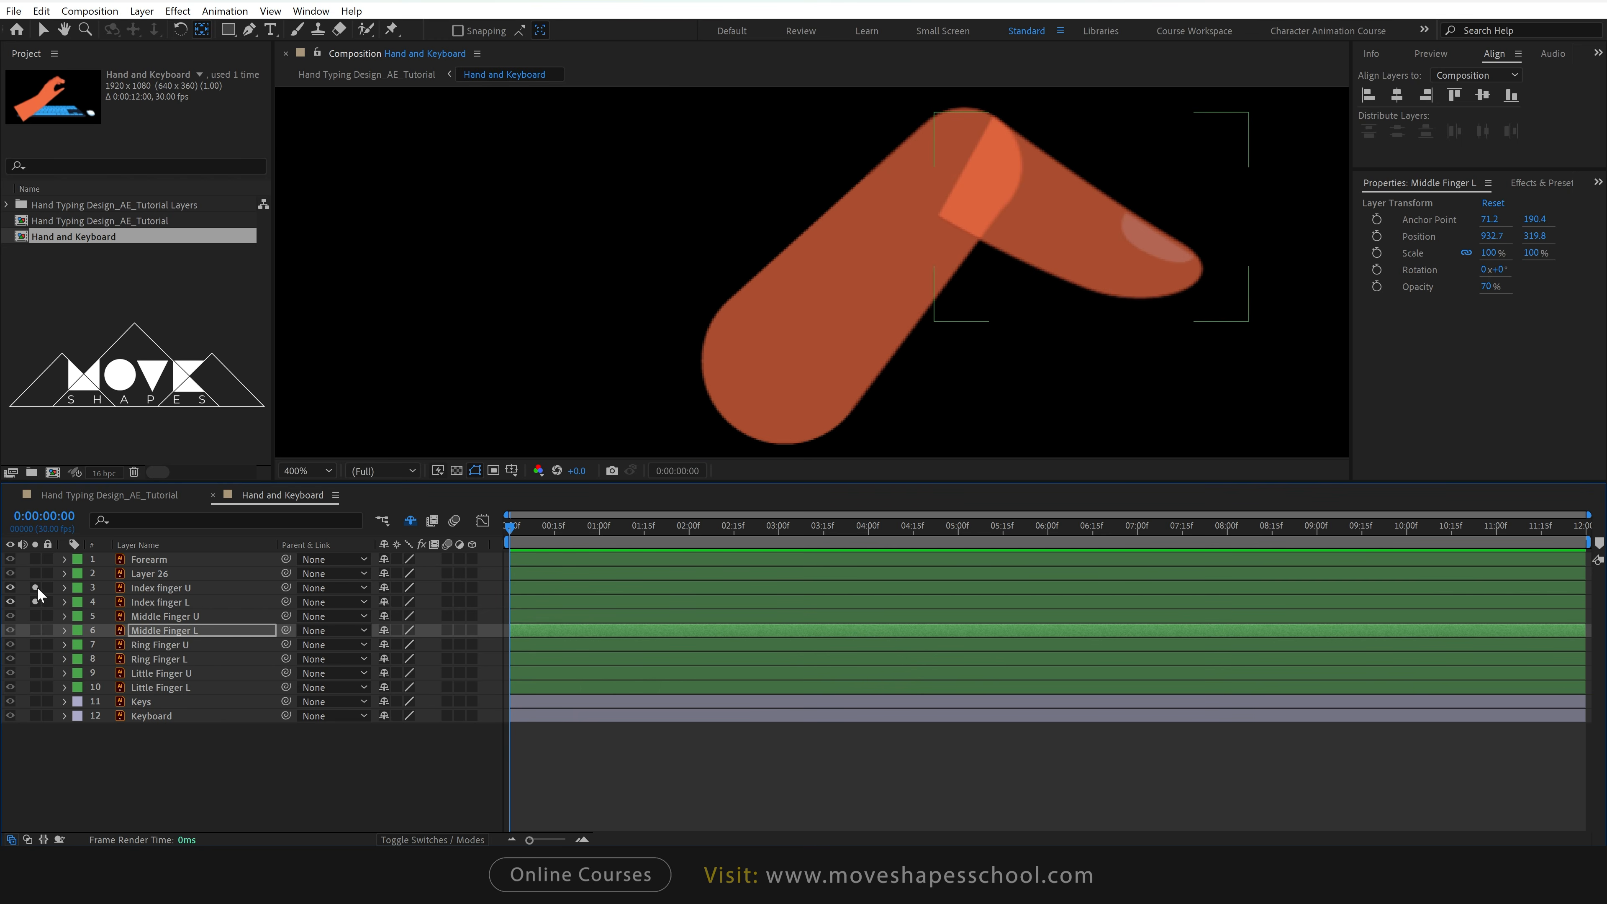
{"action": "left_click", "coordinate": [1151, 253]}
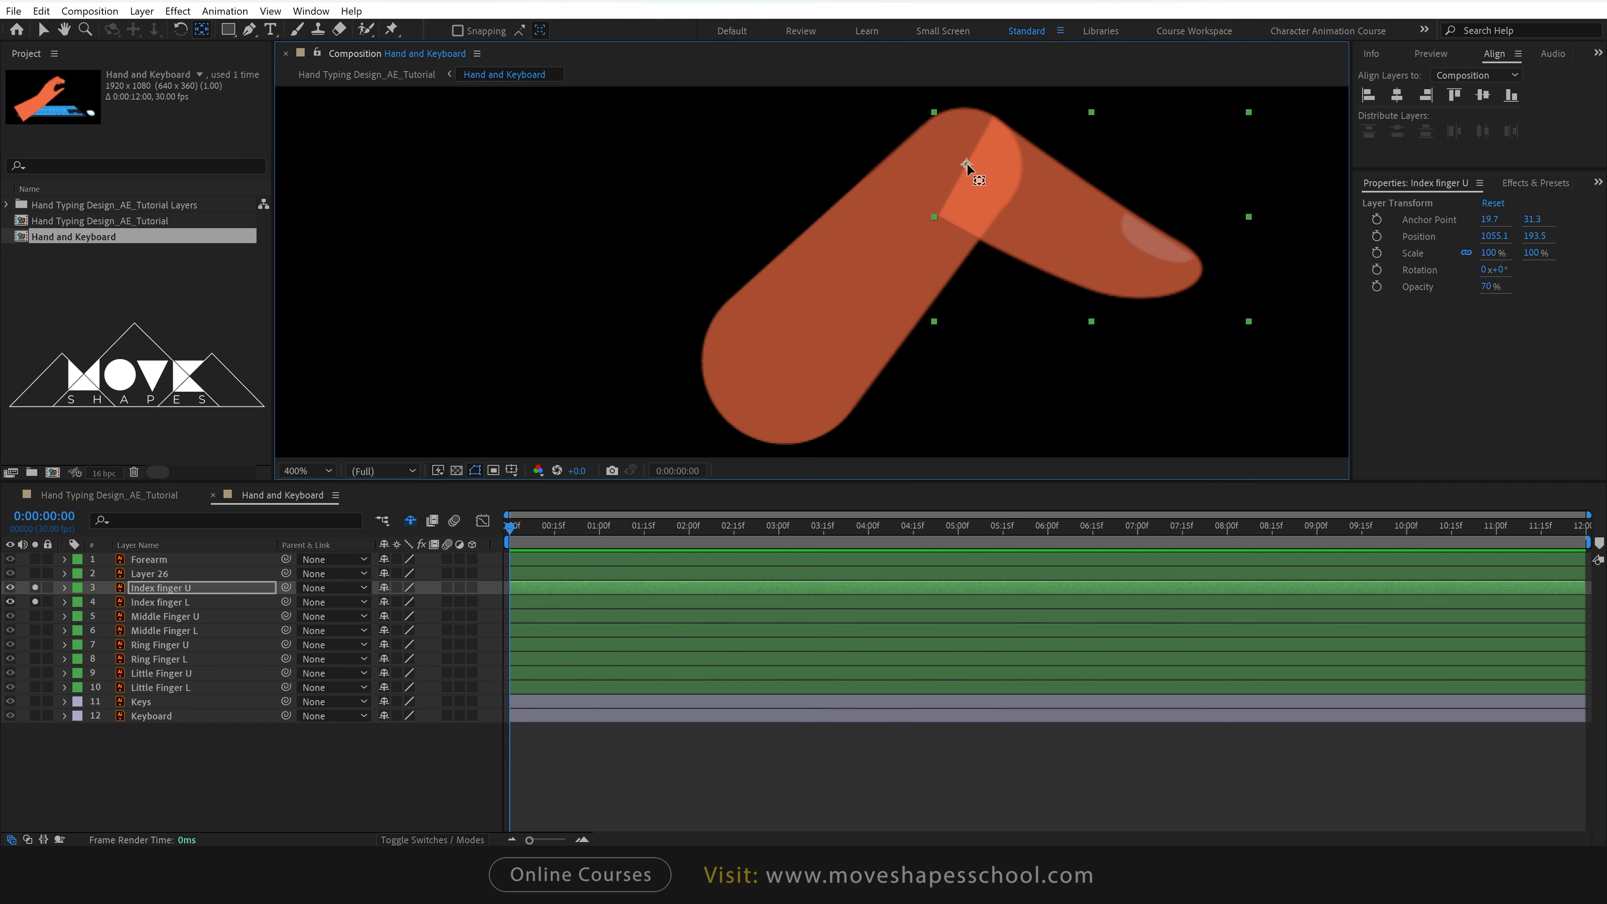
{"action": "left_click", "coordinate": [832, 348]}
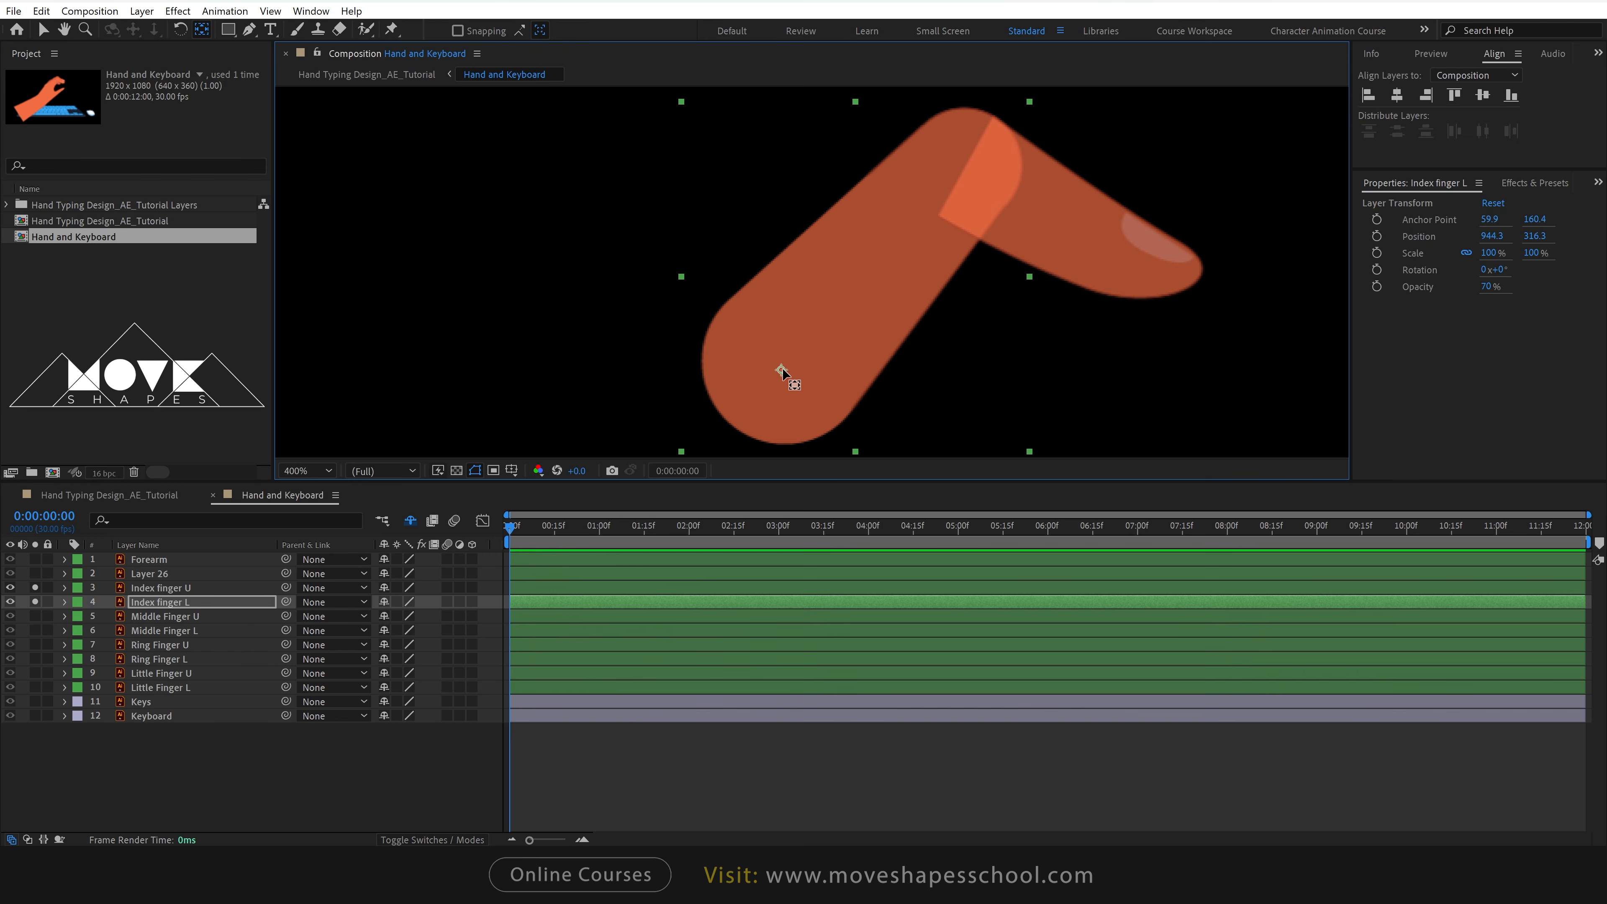
Unsolo the index finger layers and solo Forearm and Layer 26 instead.
{"action": "left_click", "coordinate": [34, 601]}
{"action": "left_click", "coordinate": [34, 586]}
{"action": "left_click", "coordinate": [35, 559]}
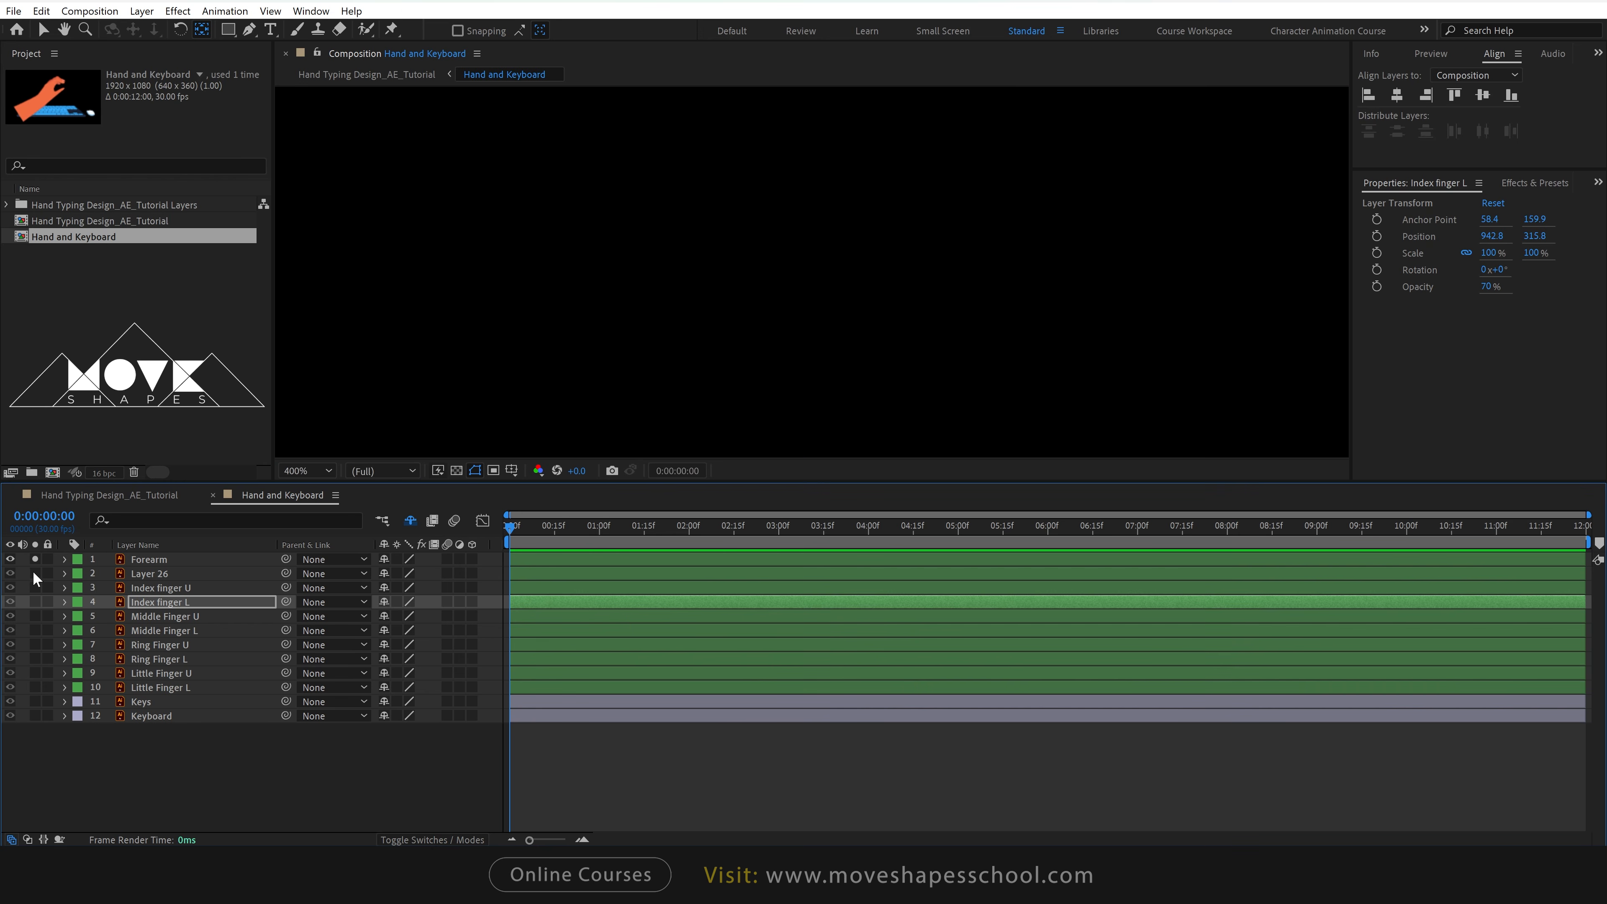
{"action": "left_click", "coordinate": [35, 572]}
{"action": "scroll", "coordinate": [998, 308], "scroll_direction": "down", "scroll_amount": 5}
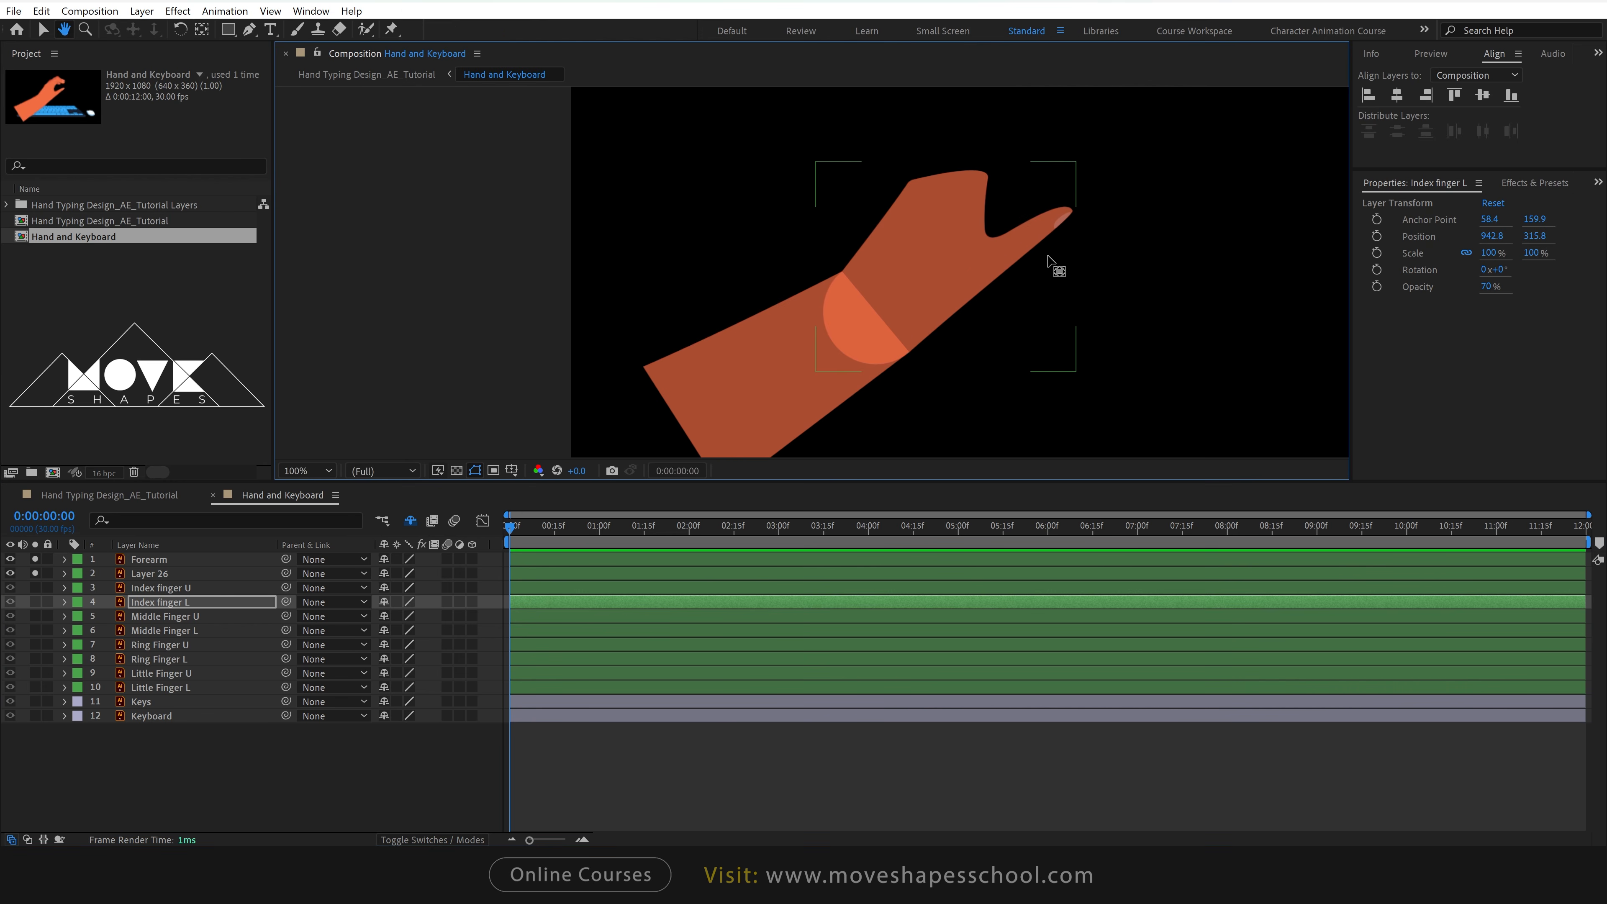
Rename Layer 26, which holds the palm and thumb, as "Hand".
{"action": "left_click", "coordinate": [1020, 247]}
{"action": "left_click", "coordinate": [10, 573]}
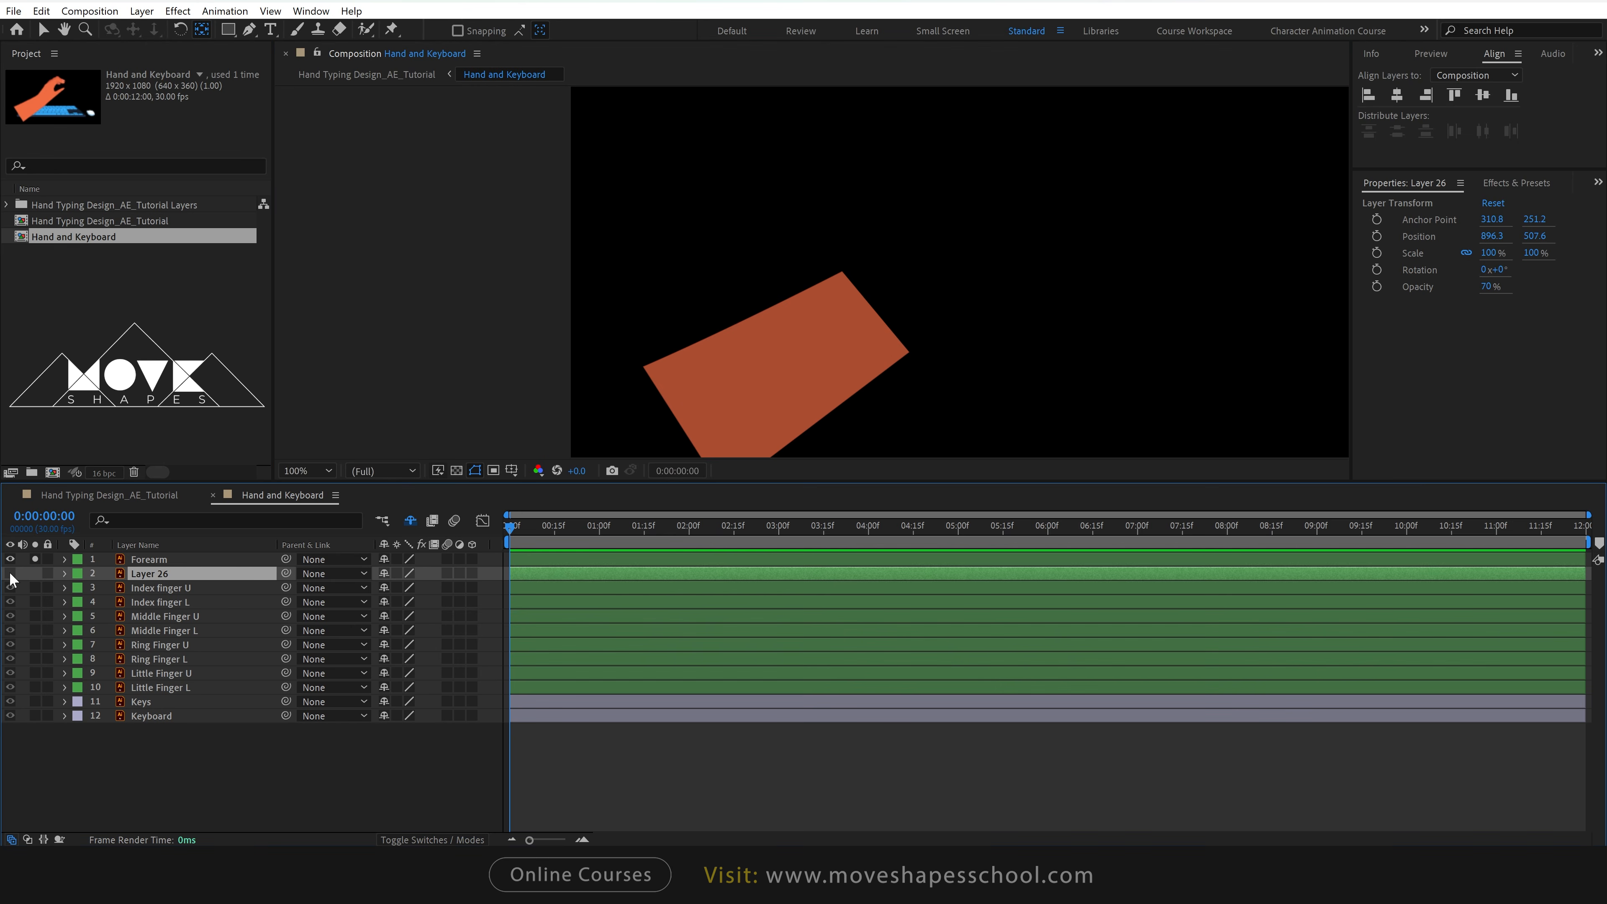
{"action": "left_click", "coordinate": [34, 573]}
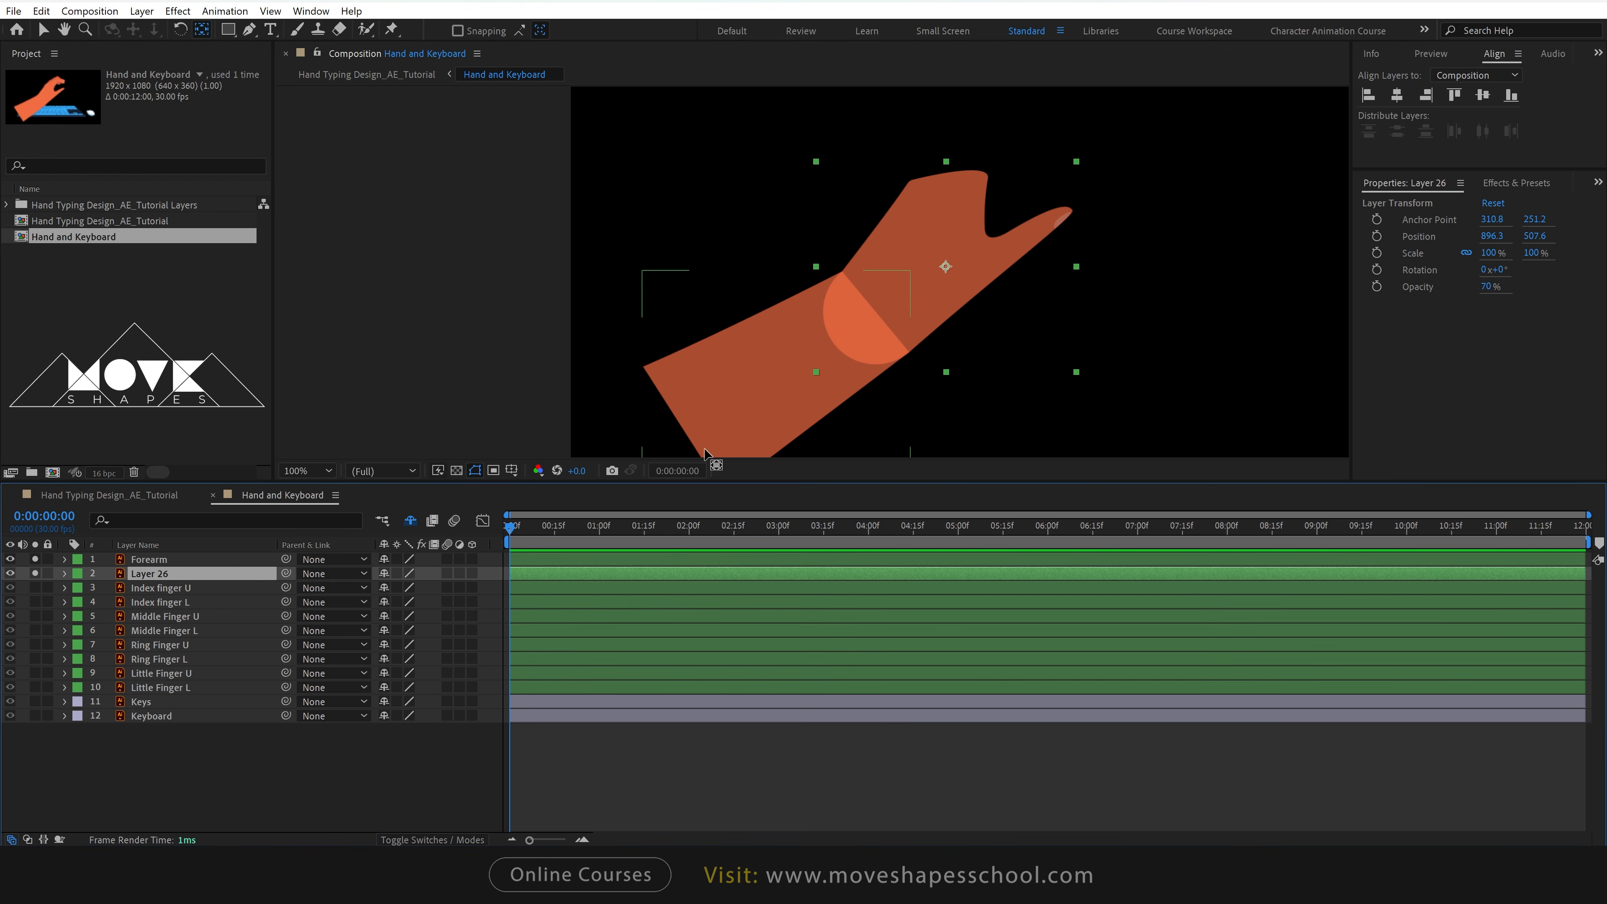
{"action": "right_click", "coordinate": [164, 573]}
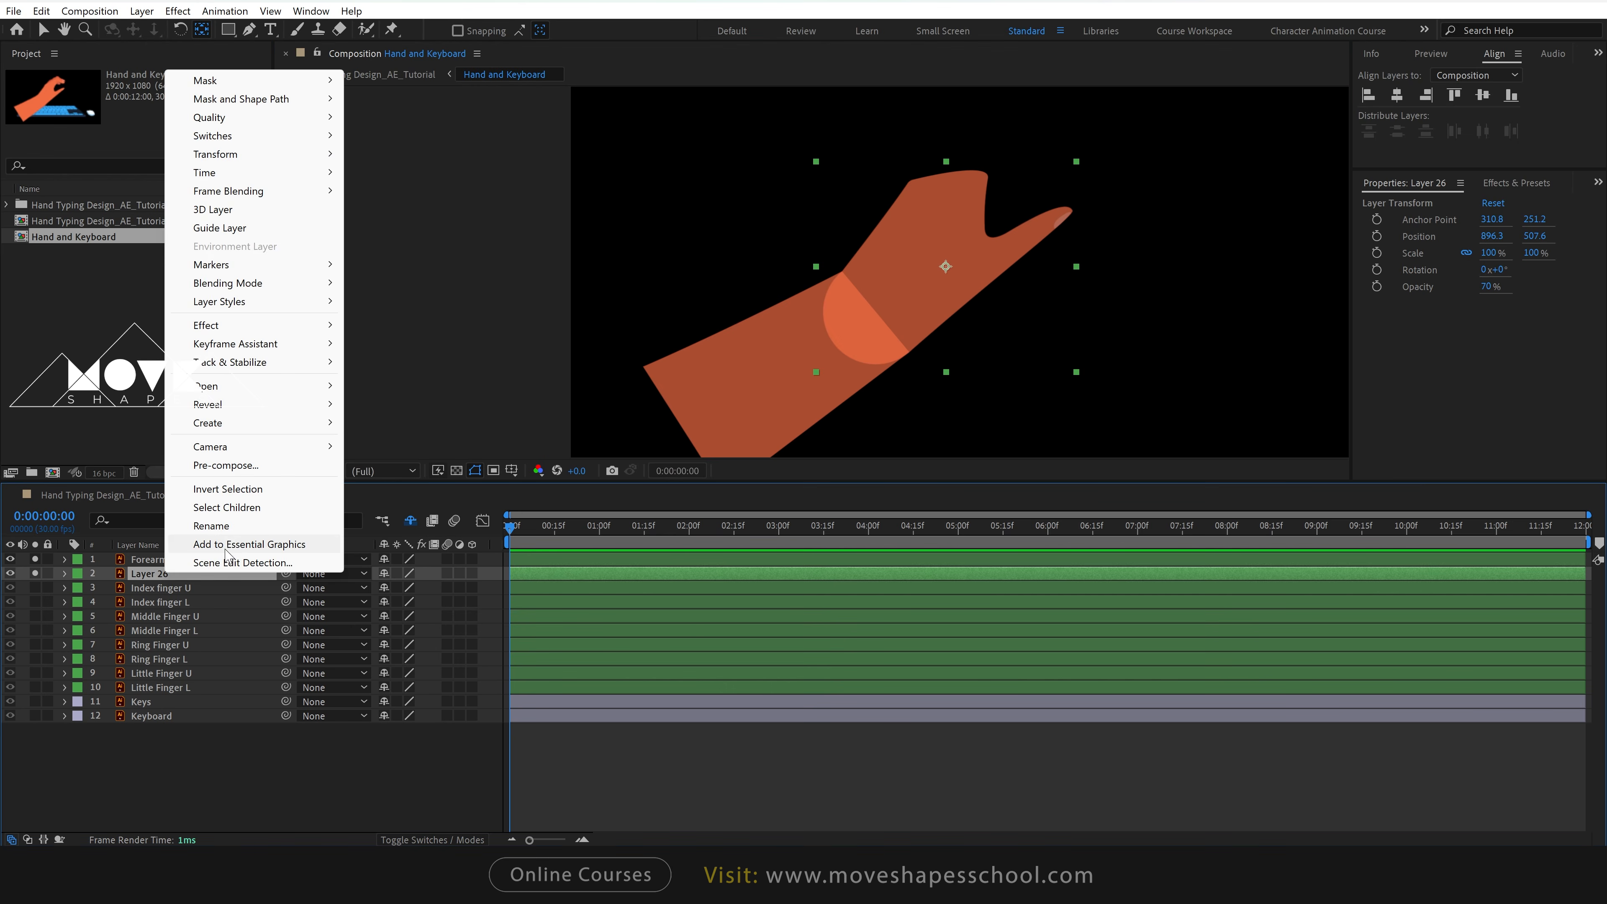
{"action": "left_click", "coordinate": [219, 528]}
{"action": "type", "text": "Ha"}
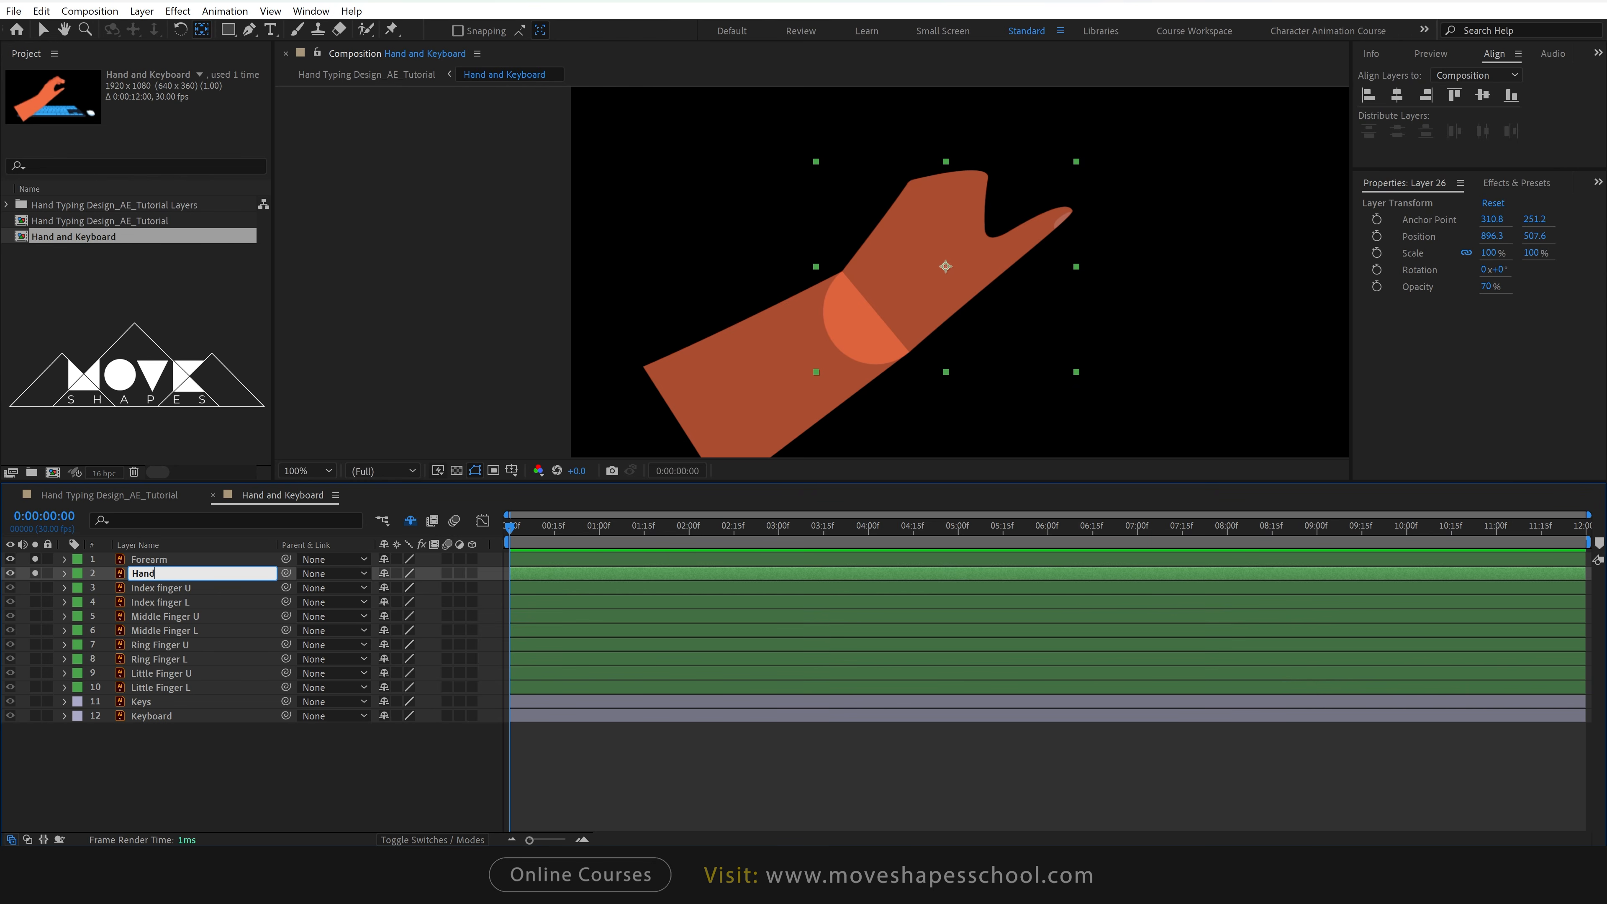
{"action": "type", "text": "nd"}
{"action": "key", "text": "Return"}
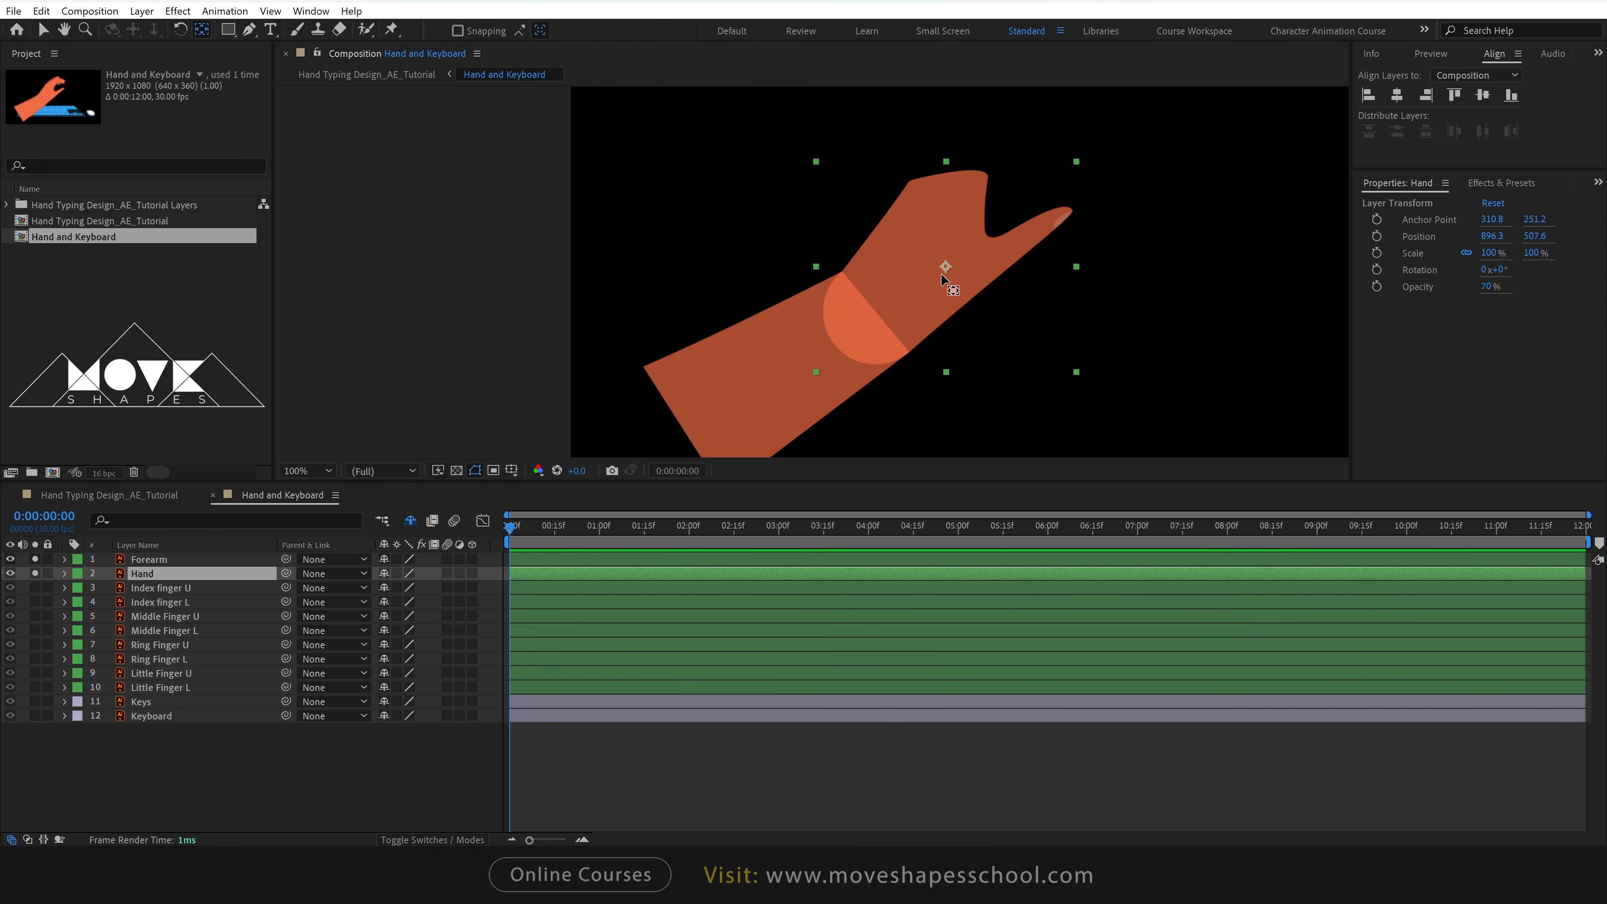
Move the anchor point of the Hand layer to the centre of the wrist joint.
{"action": "left_click_drag", "start_coordinate": [945, 266], "coordinate": [875, 315]}
{"action": "scroll", "coordinate": [875, 315], "scroll_direction": "up", "scroll_amount": 1}
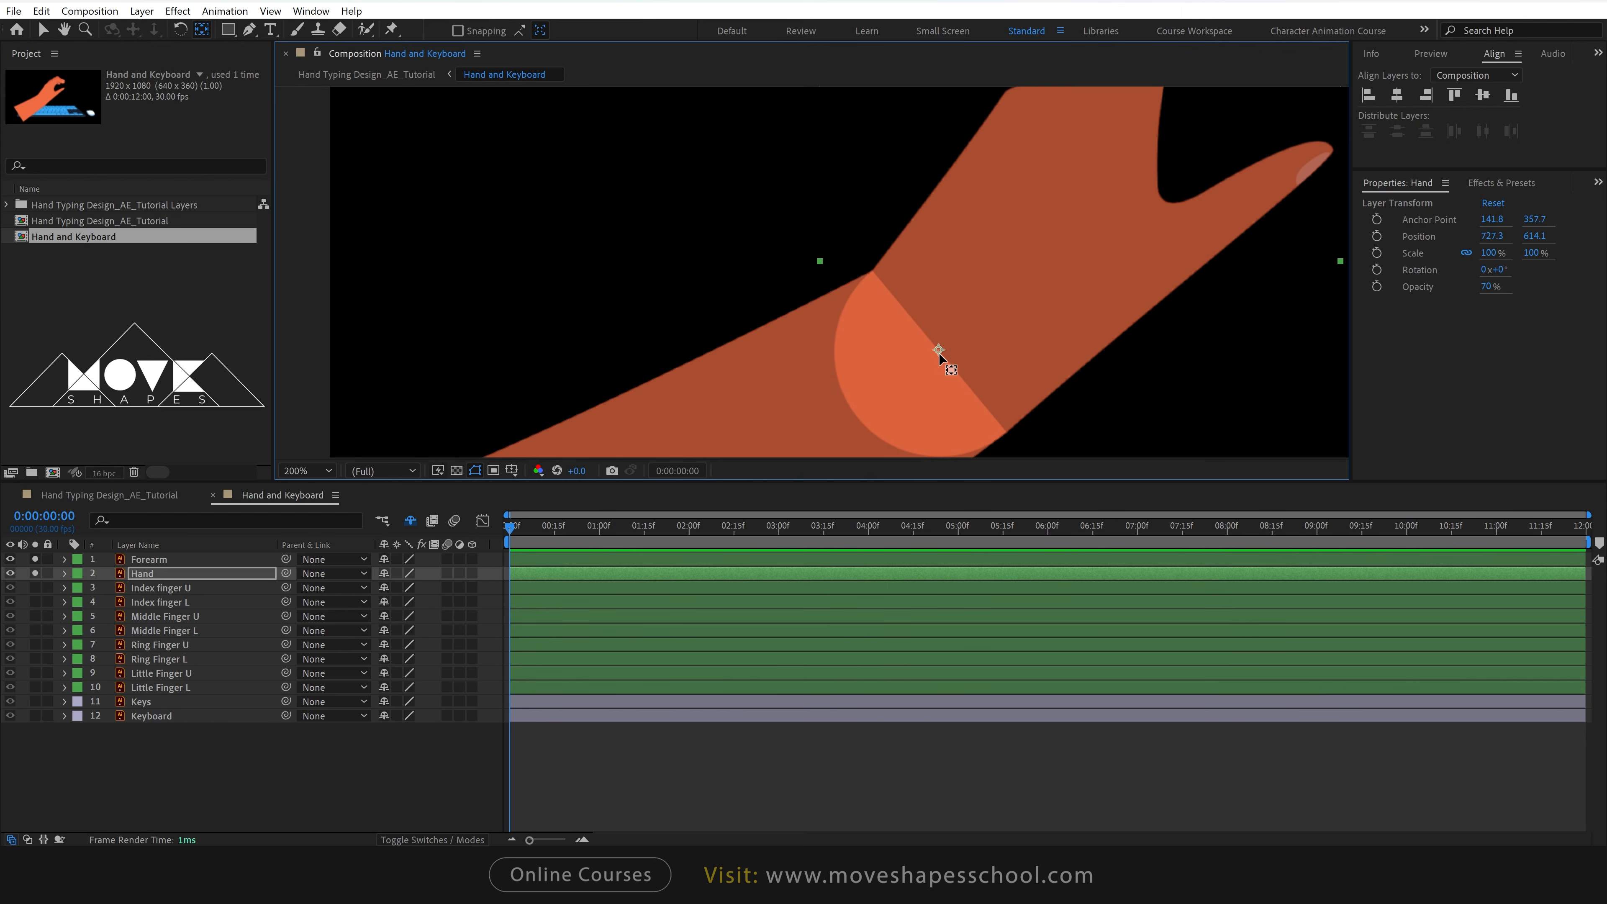
{"action": "left_click_drag", "start_coordinate": [937, 357], "coordinate": [939, 354]}
Move the anchor point of the Forearm layer to the middle of its elbow-end edge.
{"action": "left_click", "coordinate": [152, 559]}
{"action": "scroll", "coordinate": [823, 304], "scroll_direction": "down", "scroll_amount": 2}
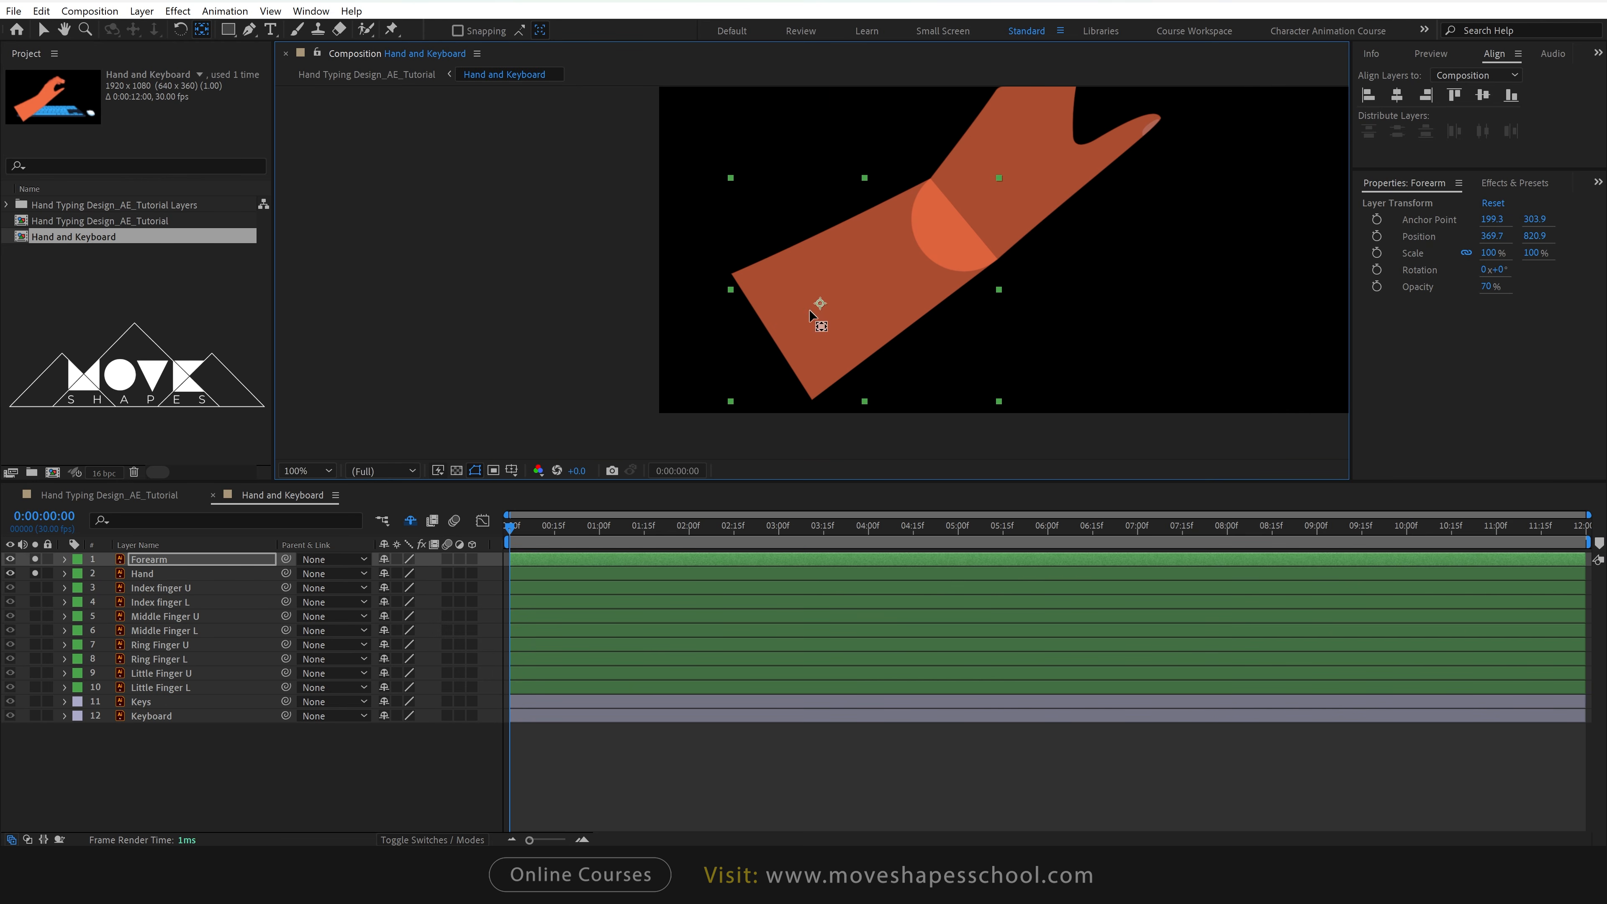
{"action": "left_click_drag", "start_coordinate": [810, 311], "coordinate": [773, 339]}
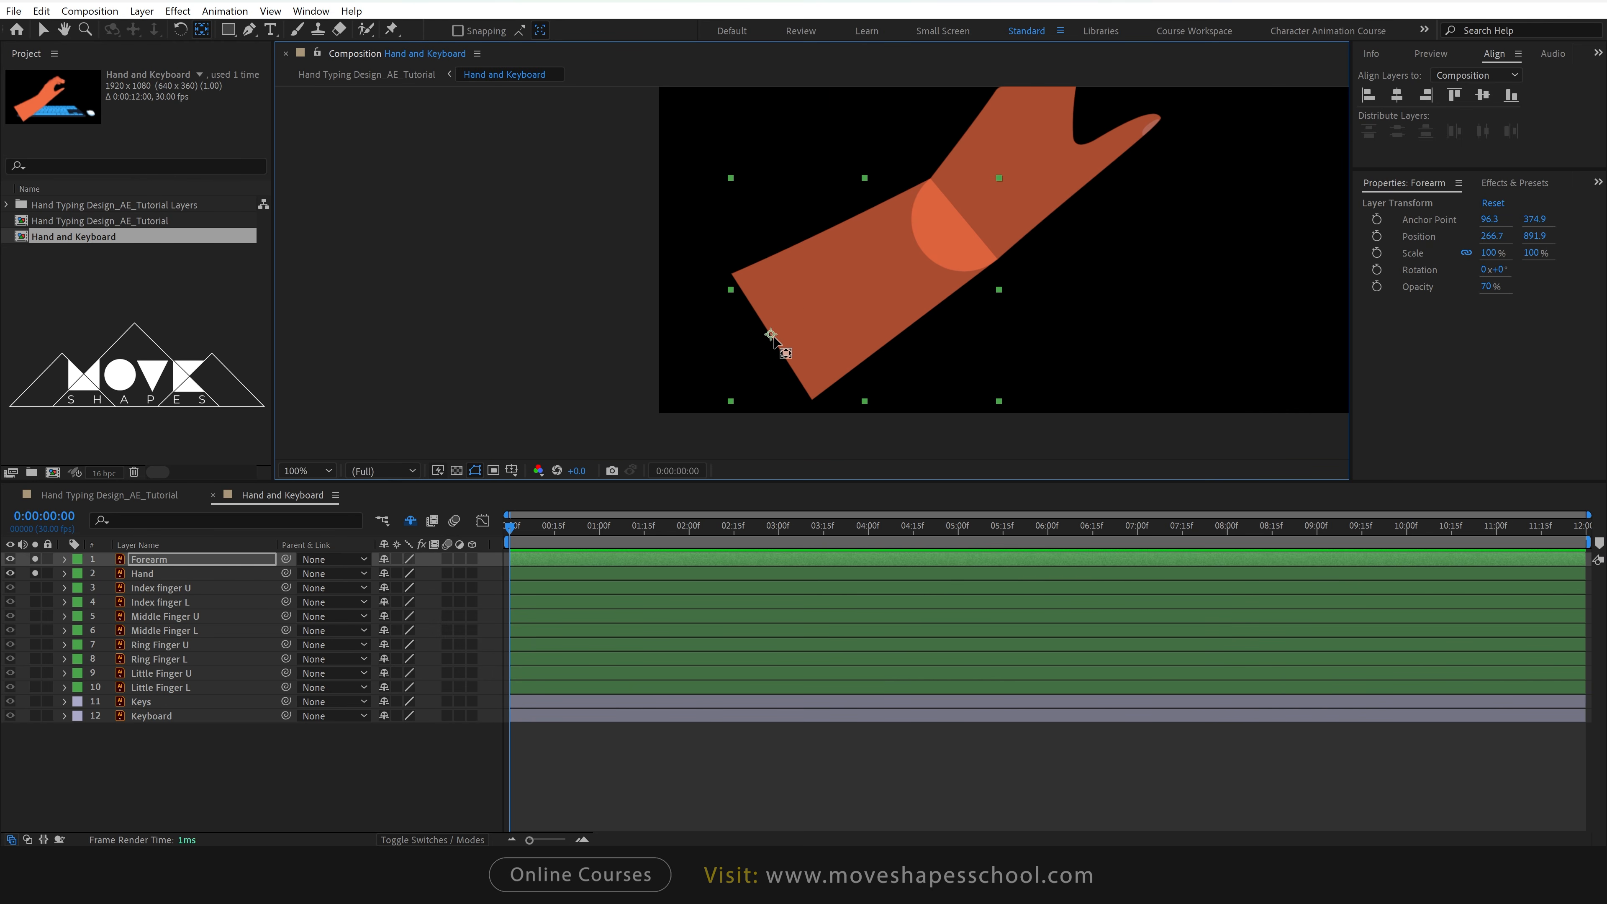
Return to the Selection tool and unsolo the Hand and Forearm layers to show the whole artwork.
{"action": "left_click", "coordinate": [44, 29]}
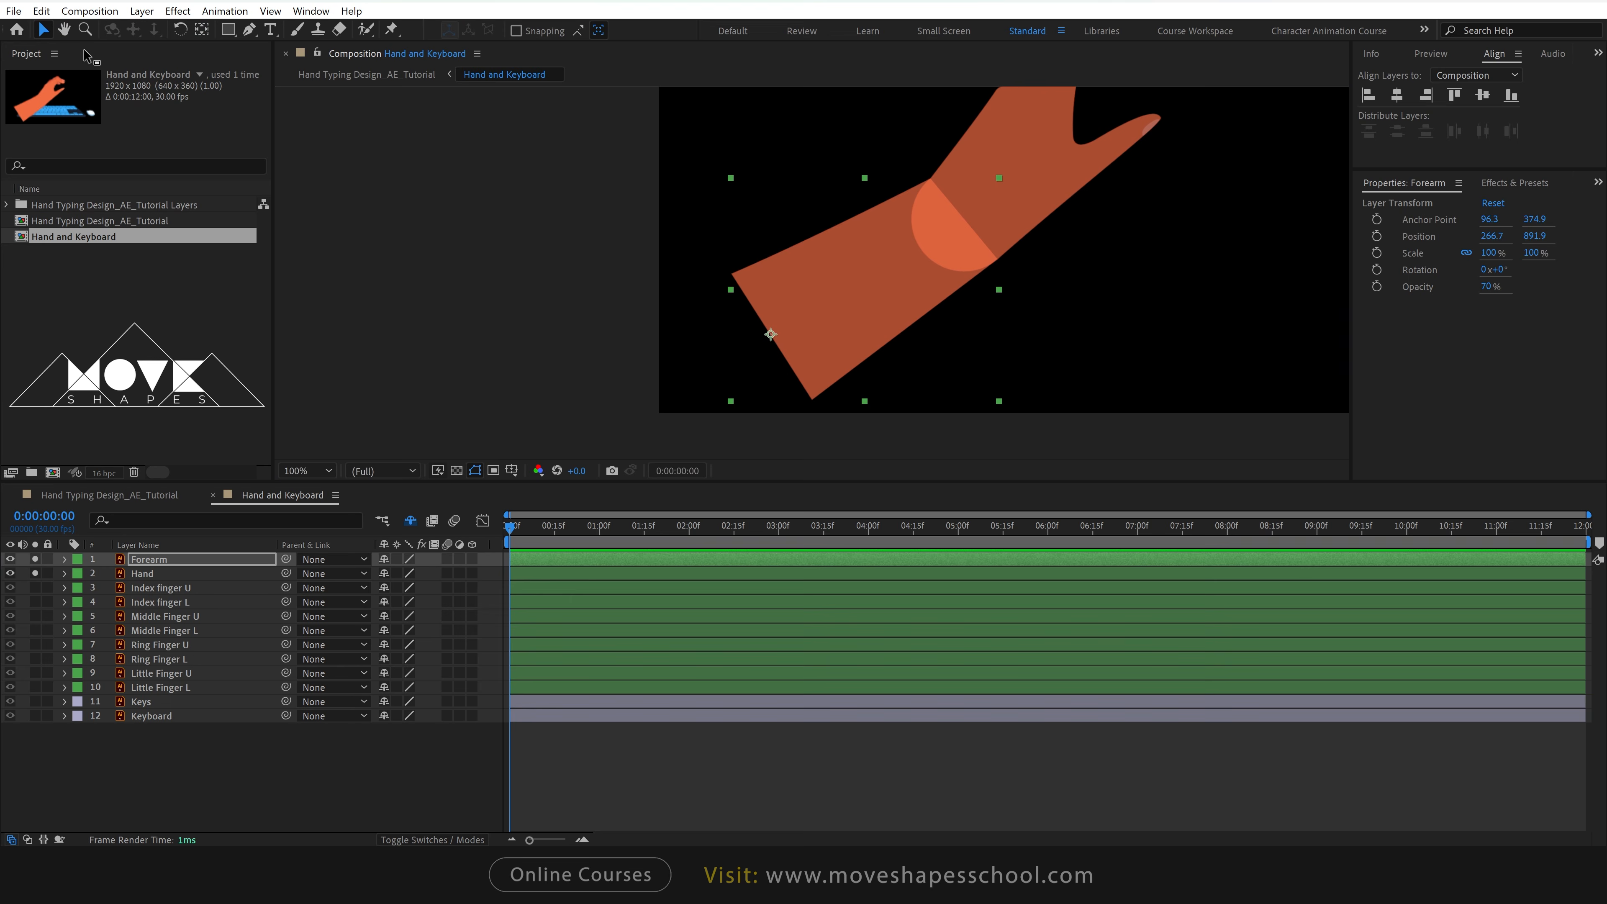
{"action": "left_click", "coordinate": [332, 807]}
{"action": "left_click", "coordinate": [35, 573]}
{"action": "left_click", "coordinate": [35, 559]}
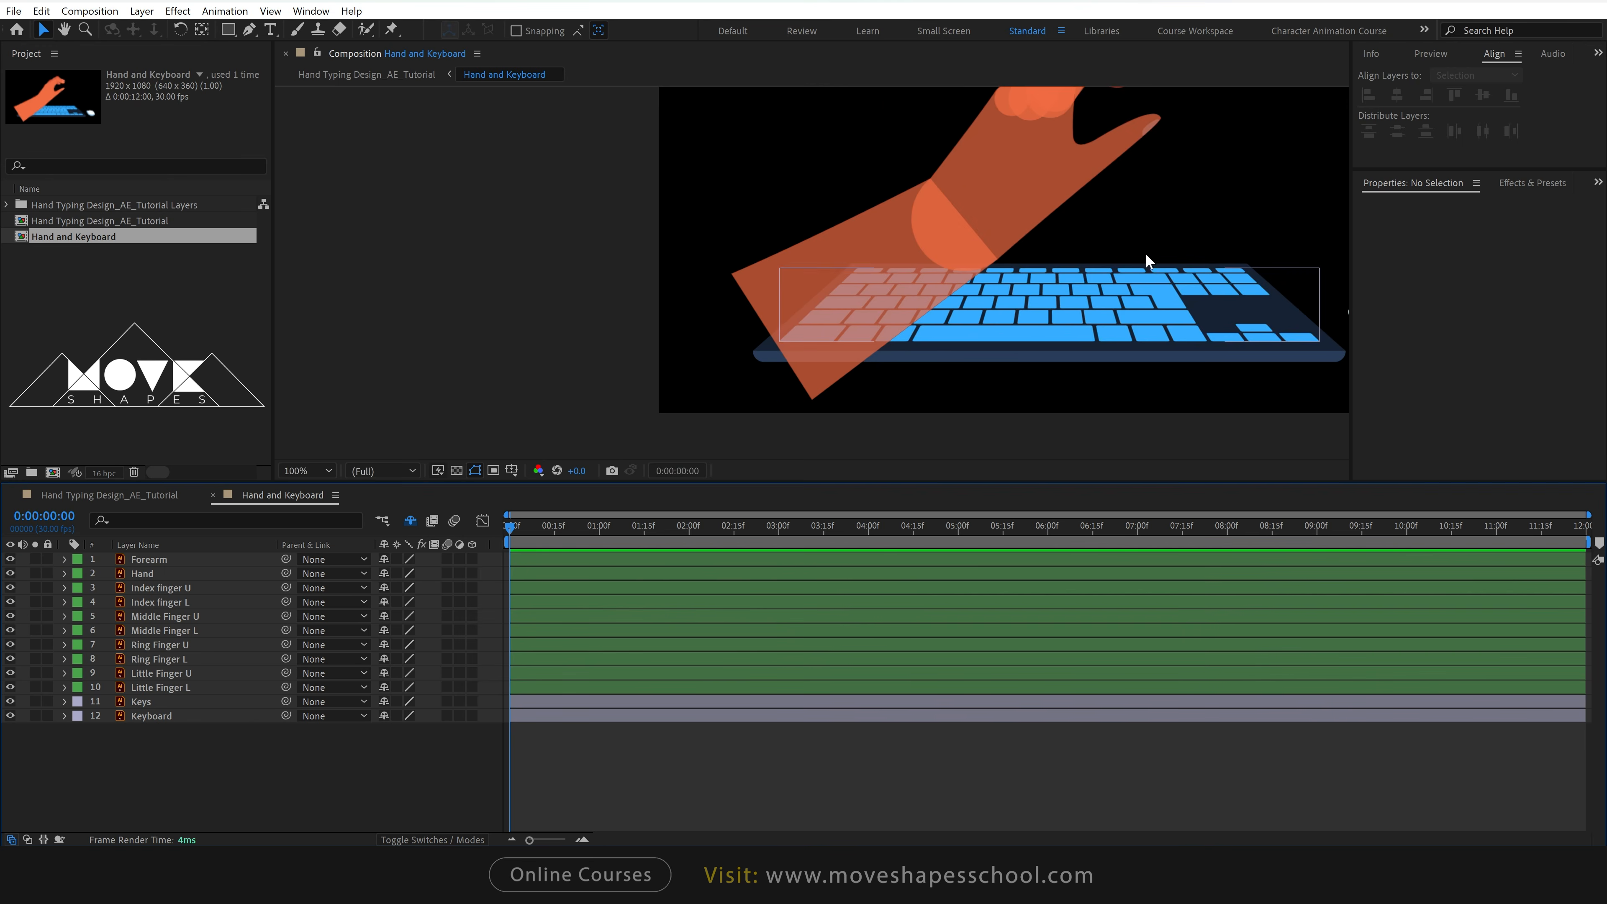
{"action": "left_click_drag", "start_coordinate": [1170, 215], "coordinate": [987, 298]}
Set the opacity of the ten hand layers, Forearm through Little Finger L, to 100%.
{"action": "left_click", "coordinate": [159, 690]}
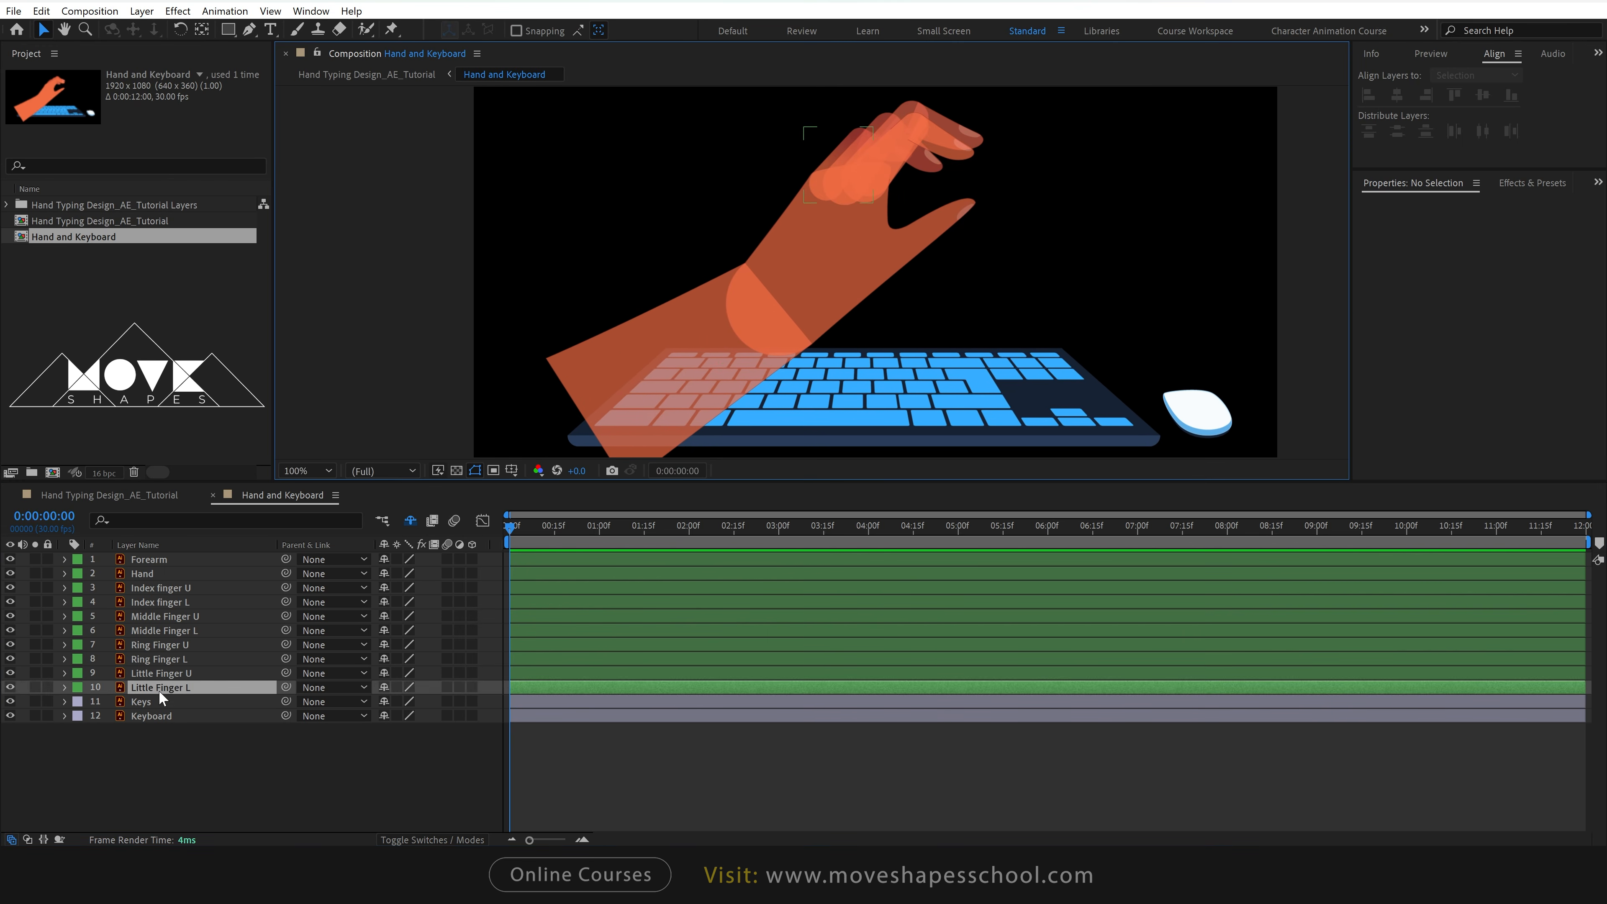
{"action": "left_click", "coordinate": [165, 562], "text": "shift"}
{"action": "key", "text": "t"}
{"action": "left_click", "coordinate": [388, 573]}
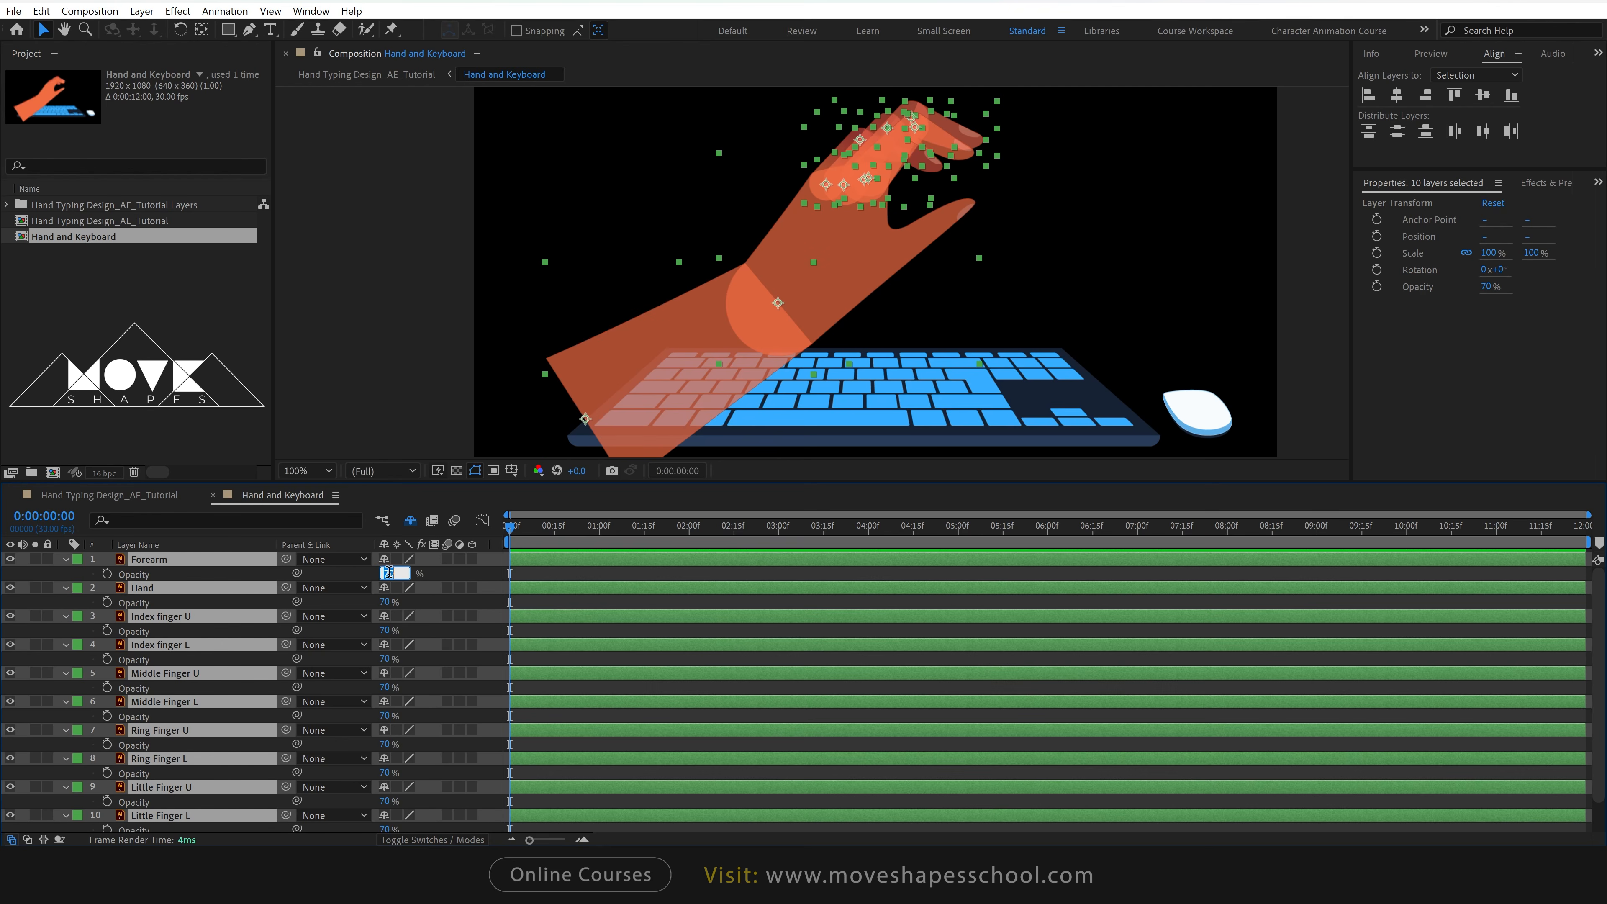
{"action": "type", "text": "100"}
{"action": "key", "text": "Return"}
{"action": "key", "text": "t"}
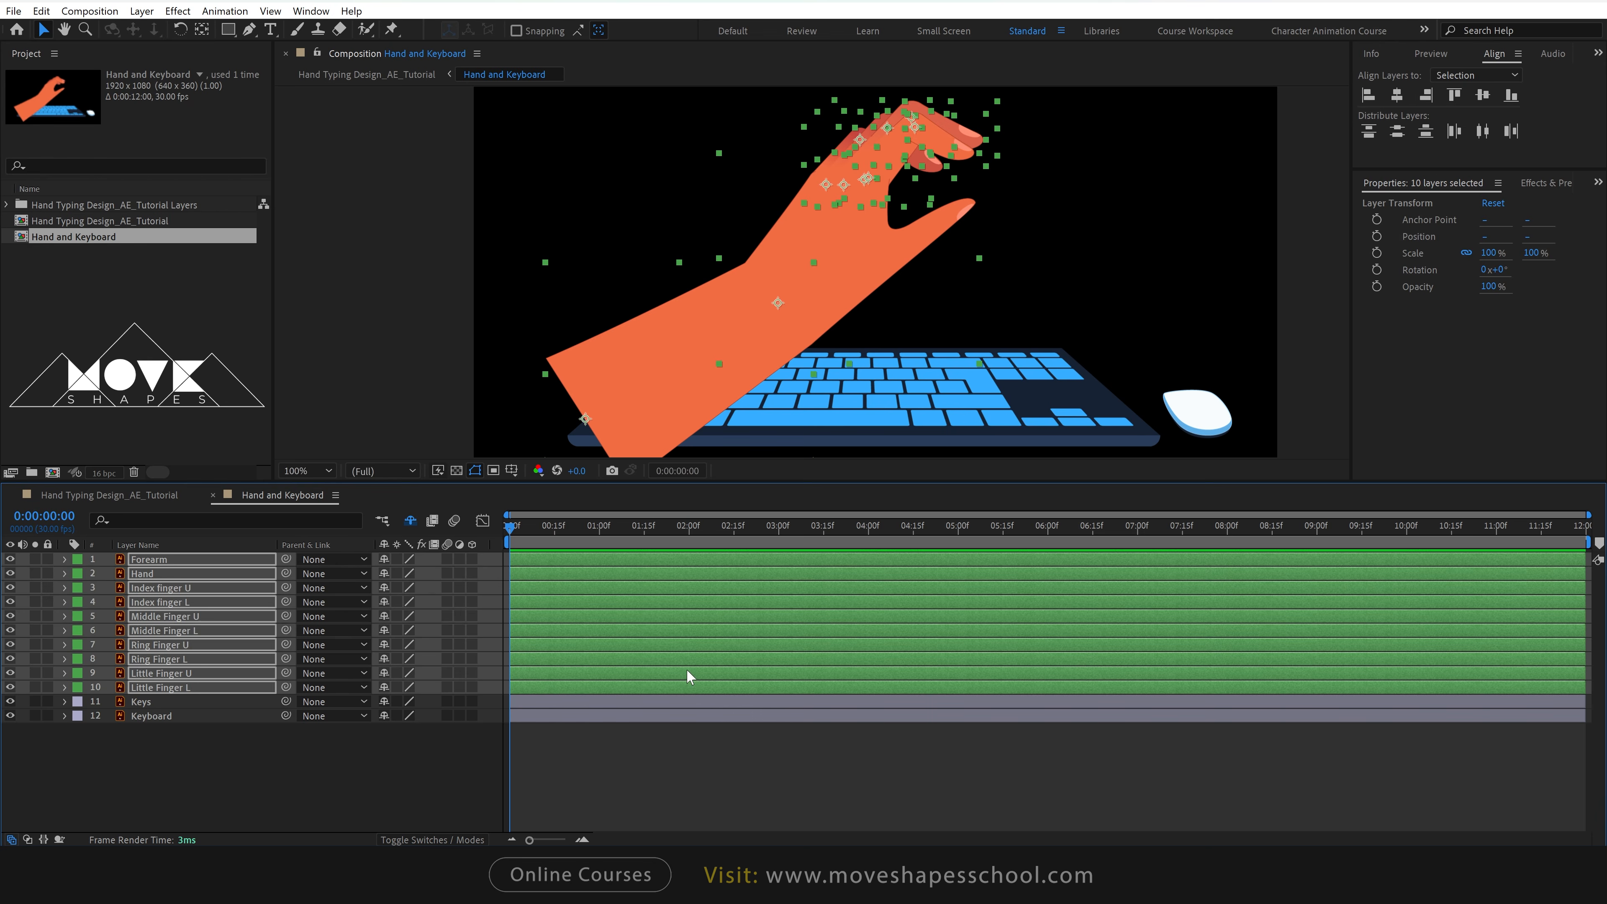
{"action": "left_click", "coordinate": [659, 754]}
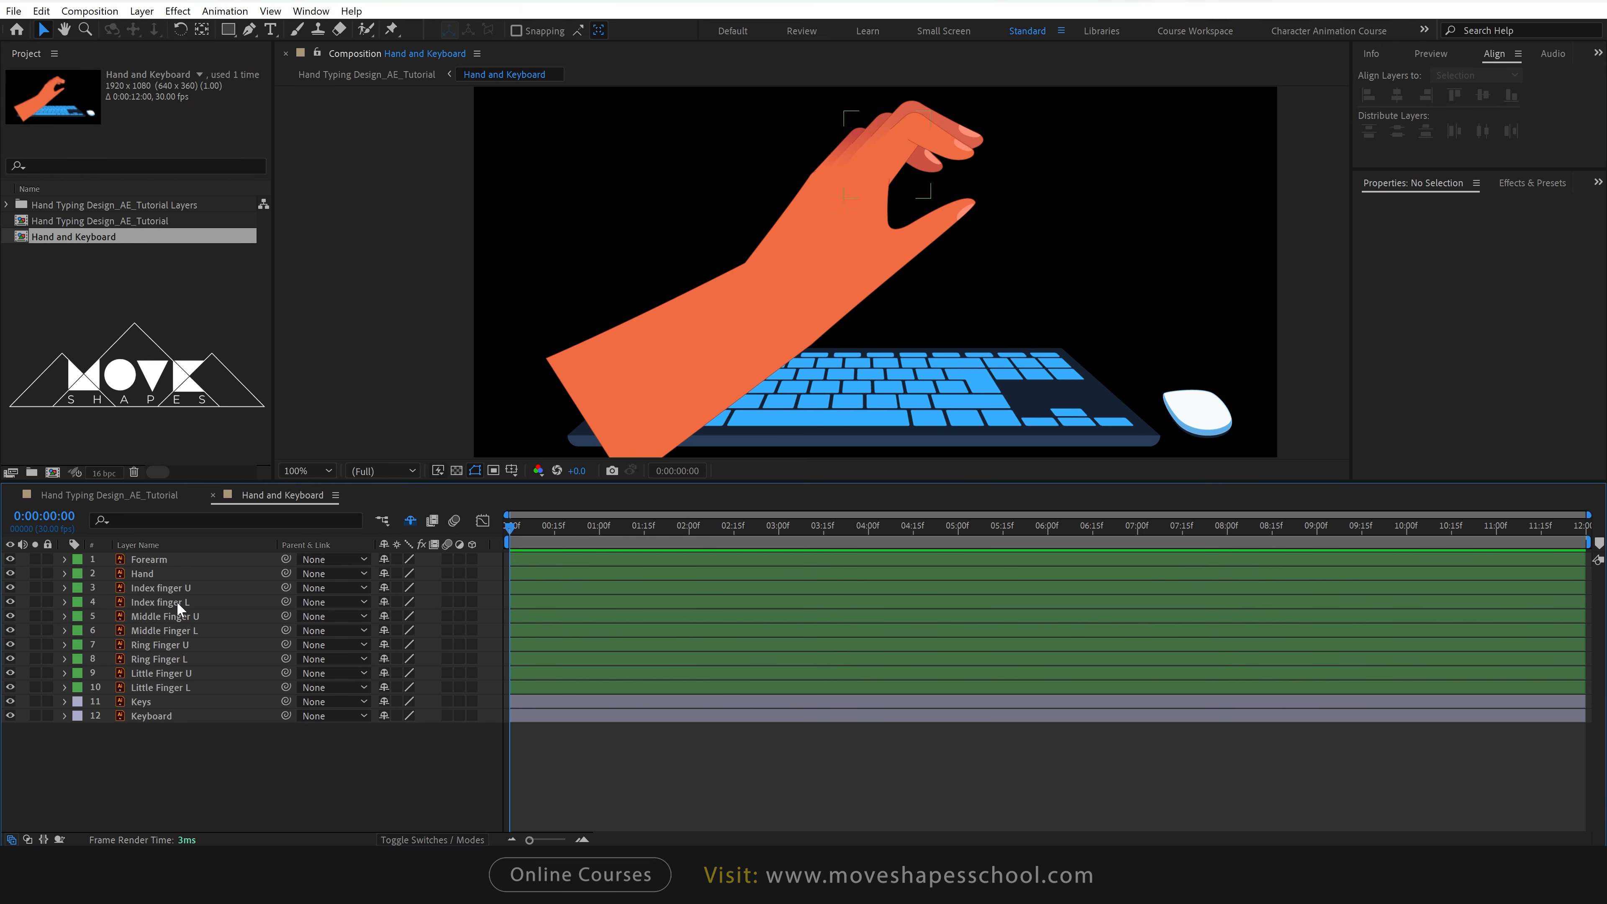
Solo the Index finger U and Index finger L layers and parent Index finger U to Index finger L.
{"action": "left_click", "coordinate": [189, 587]}
{"action": "left_click_drag", "start_coordinate": [36, 595], "coordinate": [36, 588]}
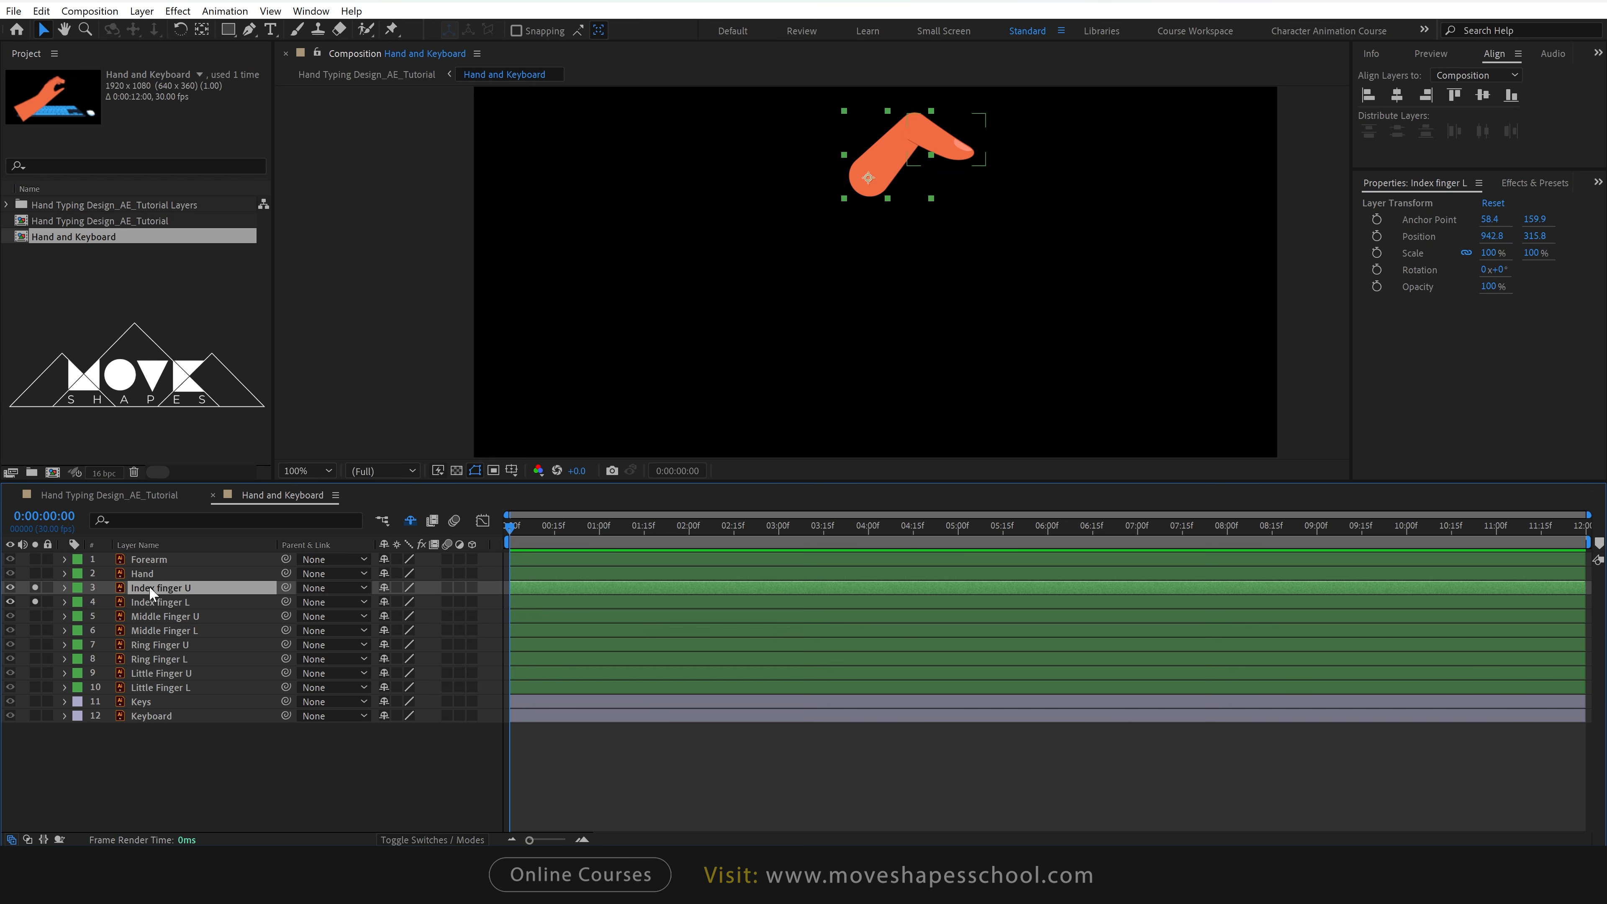
{"action": "left_click_drag", "start_coordinate": [286, 587], "coordinate": [164, 602]}
{"action": "scroll", "coordinate": [918, 237], "scroll_direction": "up", "scroll_amount": 1}
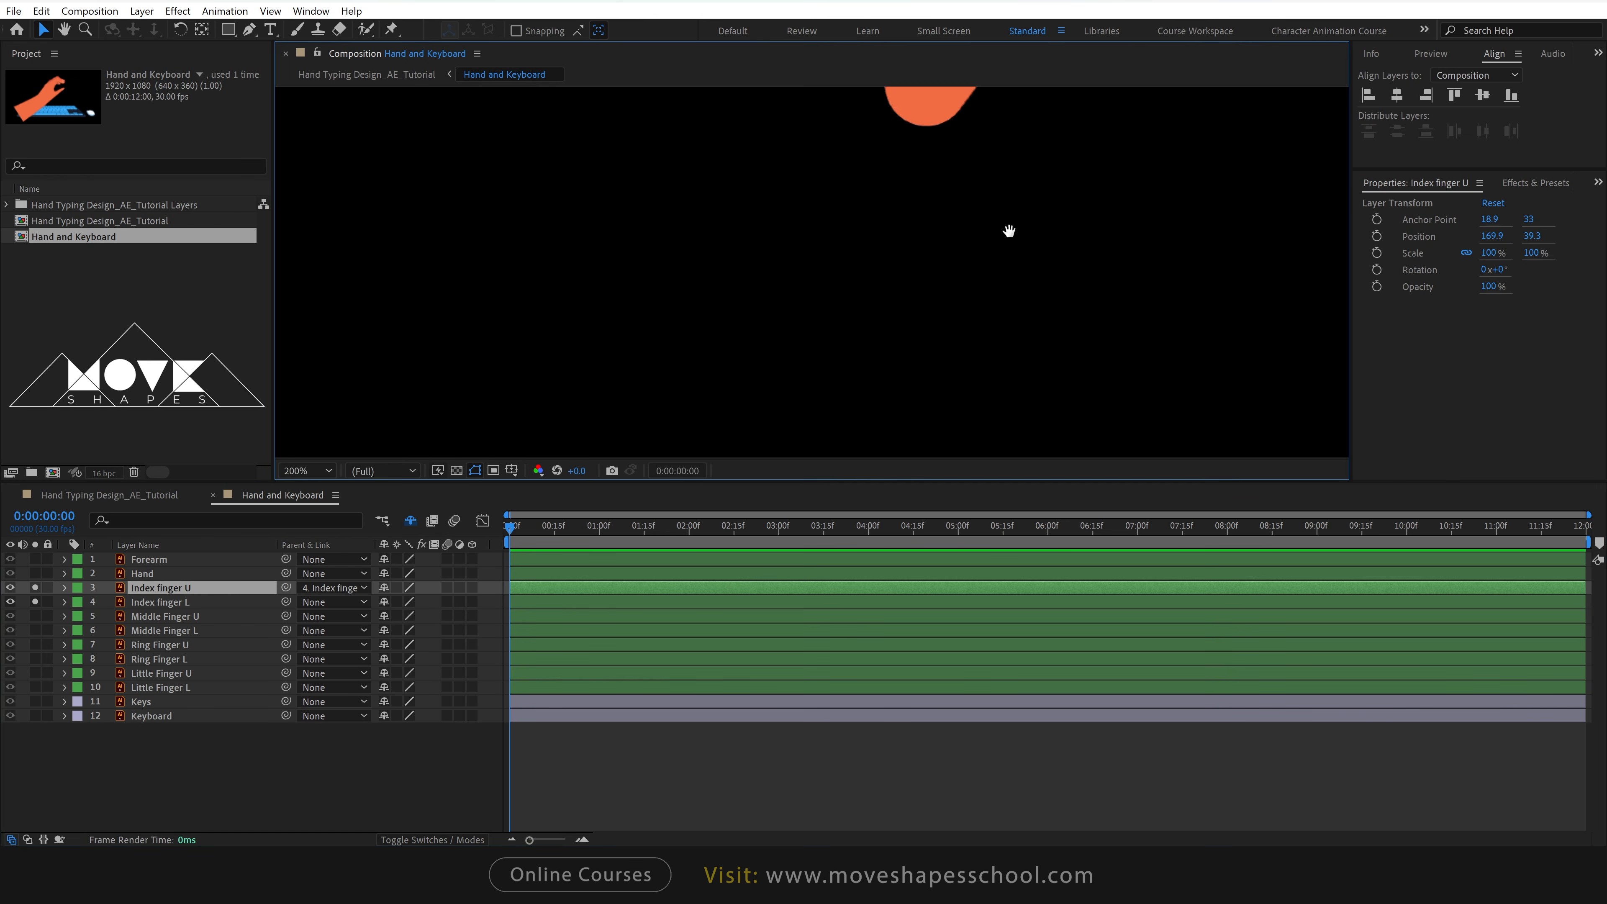
{"action": "left_click_drag", "start_coordinate": [1008, 230], "coordinate": [889, 398]}
{"action": "left_click", "coordinate": [165, 602]}
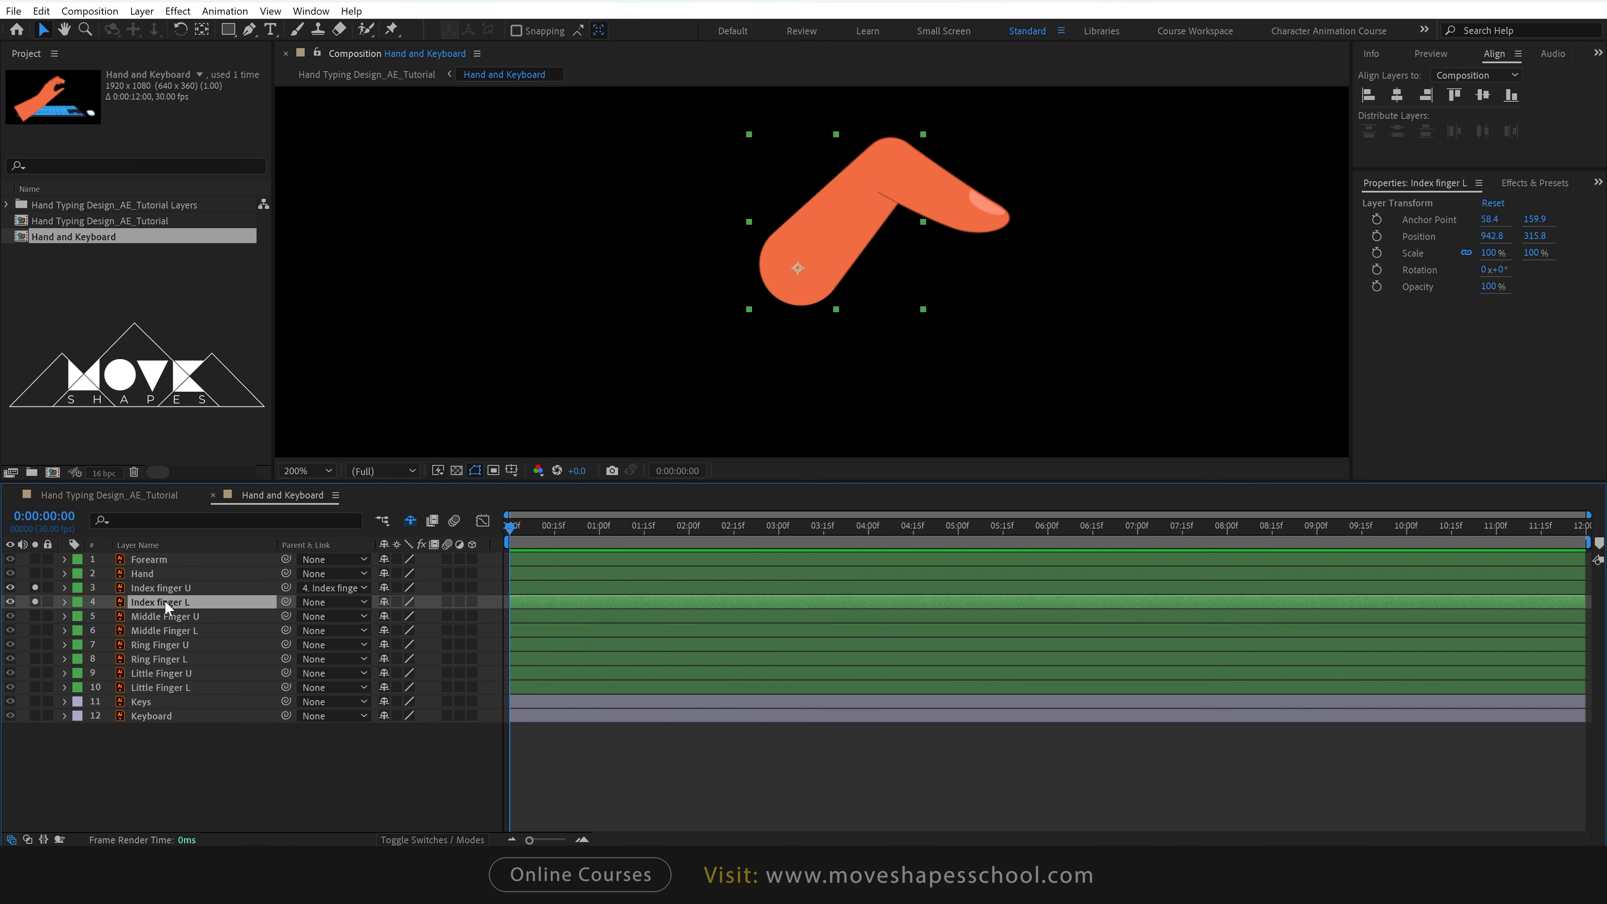
Test the index finger joints by rotating Index finger U and Index finger L, and reset both rotations to 0°.
{"action": "left_click", "coordinate": [165, 588]}
{"action": "left_click", "coordinate": [176, 601], "text": "shift"}
{"action": "key", "text": "r"}
{"action": "left_click_drag", "start_coordinate": [408, 630], "coordinate": [361, 589]}
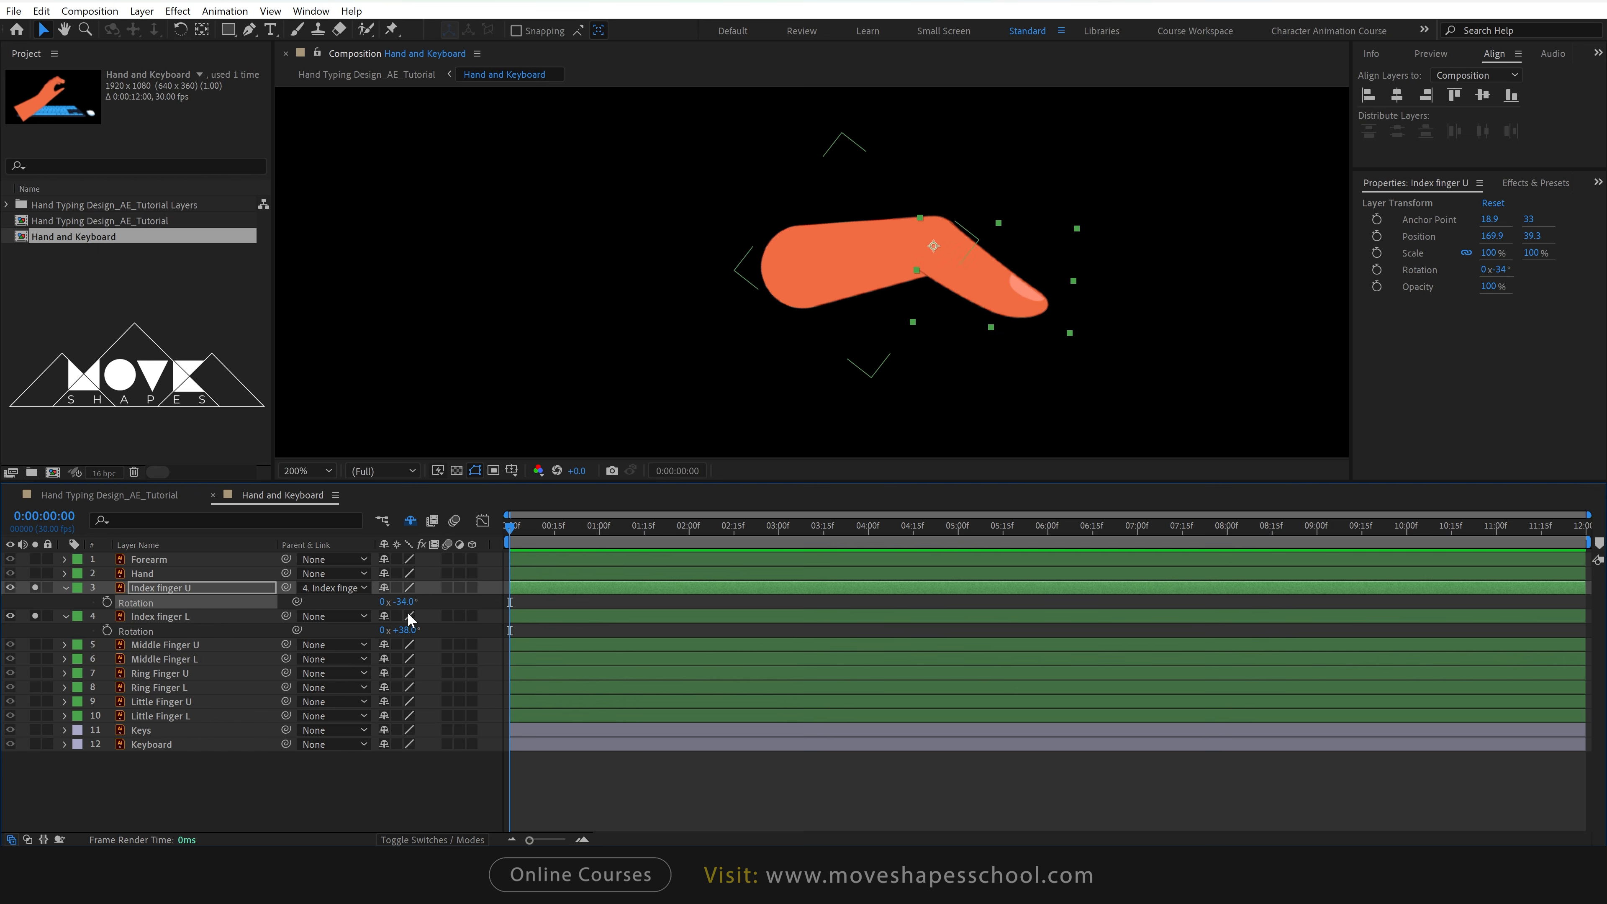
{"action": "left_click", "coordinate": [406, 601]}
{"action": "type", "text": "0"}
{"action": "left_click", "coordinate": [412, 632]}
{"action": "type", "text": "0"}
{"action": "left_click", "coordinate": [525, 605]}
{"action": "left_click", "coordinate": [66, 587]}
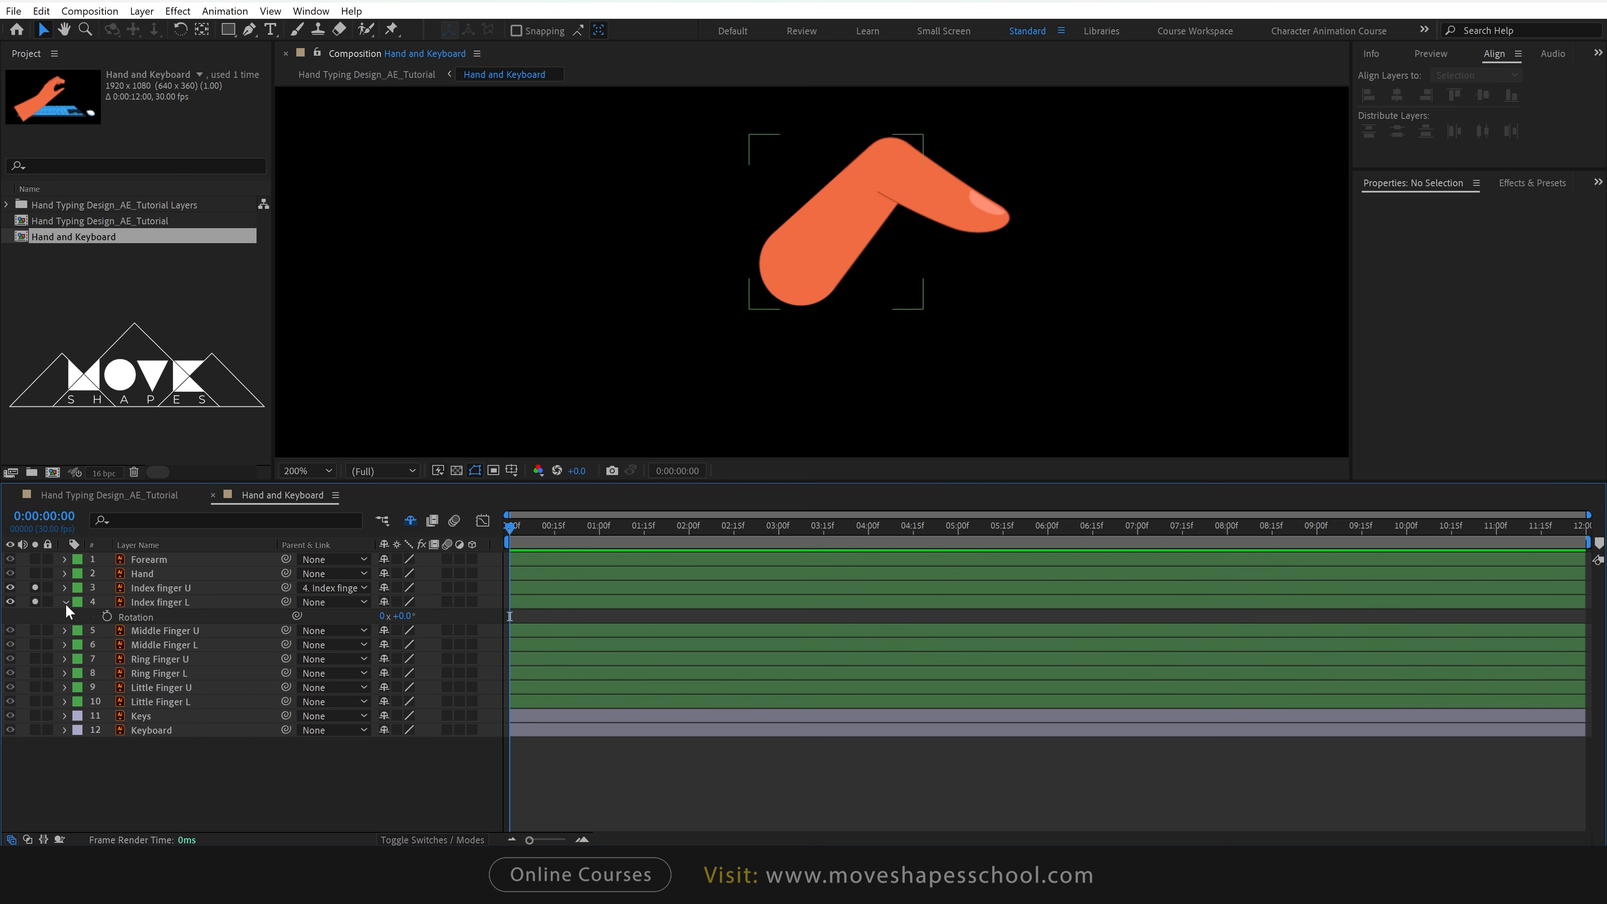
{"action": "left_click", "coordinate": [65, 602]}
Unsolo the index finger layers and parent the Middle, Ring and Little Finger U layers to their matching L layers.
{"action": "left_click_drag", "start_coordinate": [34, 588], "coordinate": [35, 601]}
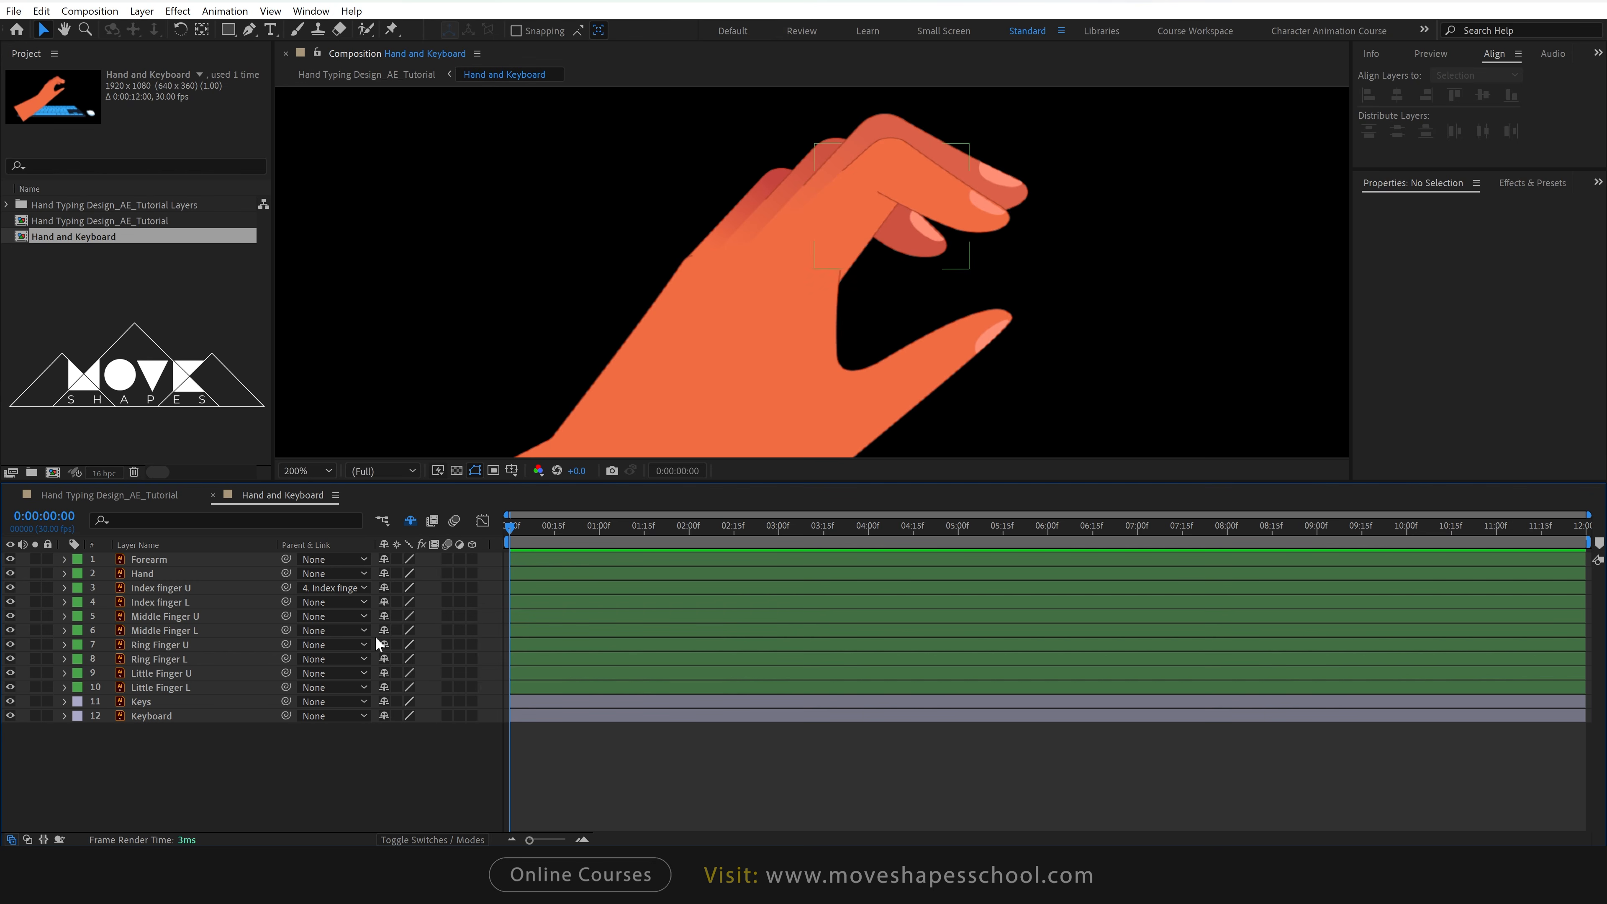
{"action": "left_click", "coordinate": [270, 615]}
{"action": "left_click_drag", "start_coordinate": [250, 618], "coordinate": [235, 686]}
{"action": "left_click", "coordinate": [194, 671]}
{"action": "left_click", "coordinate": [214, 760]}
Parent the four lower finger layers to Hand, and parent Hand to Forearm.
{"action": "left_click", "coordinate": [187, 658], "text": "ctrl"}
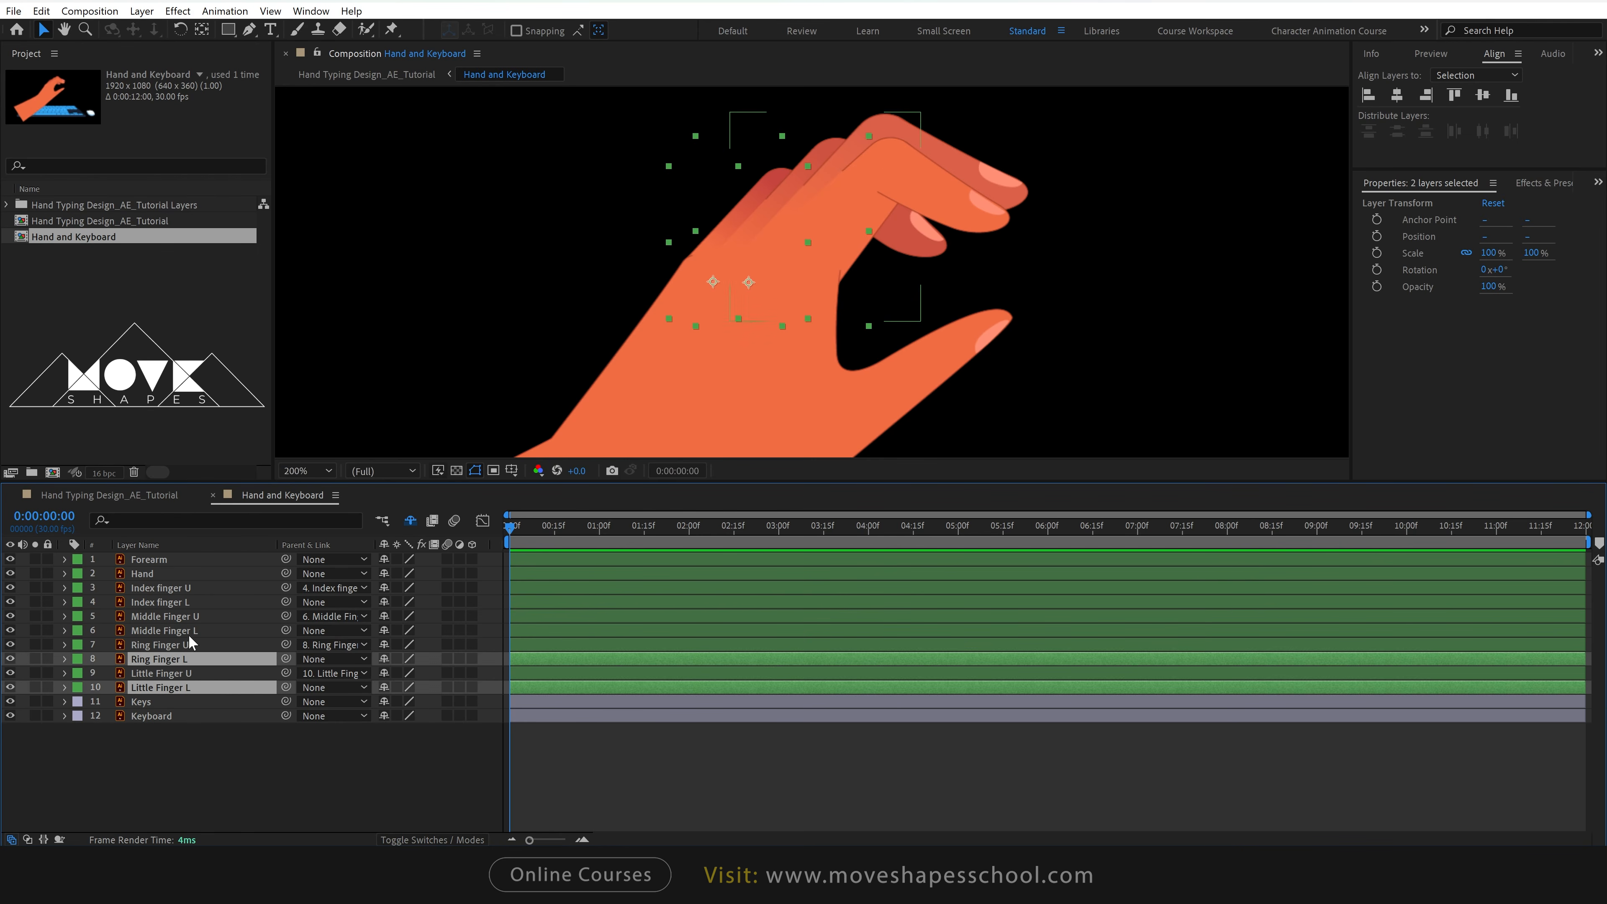
{"action": "left_click", "coordinate": [189, 630], "text": "ctrl"}
{"action": "left_click", "coordinate": [191, 602], "text": "ctrl"}
{"action": "left_click_drag", "start_coordinate": [286, 600], "coordinate": [165, 573]}
{"action": "left_click", "coordinate": [165, 573]}
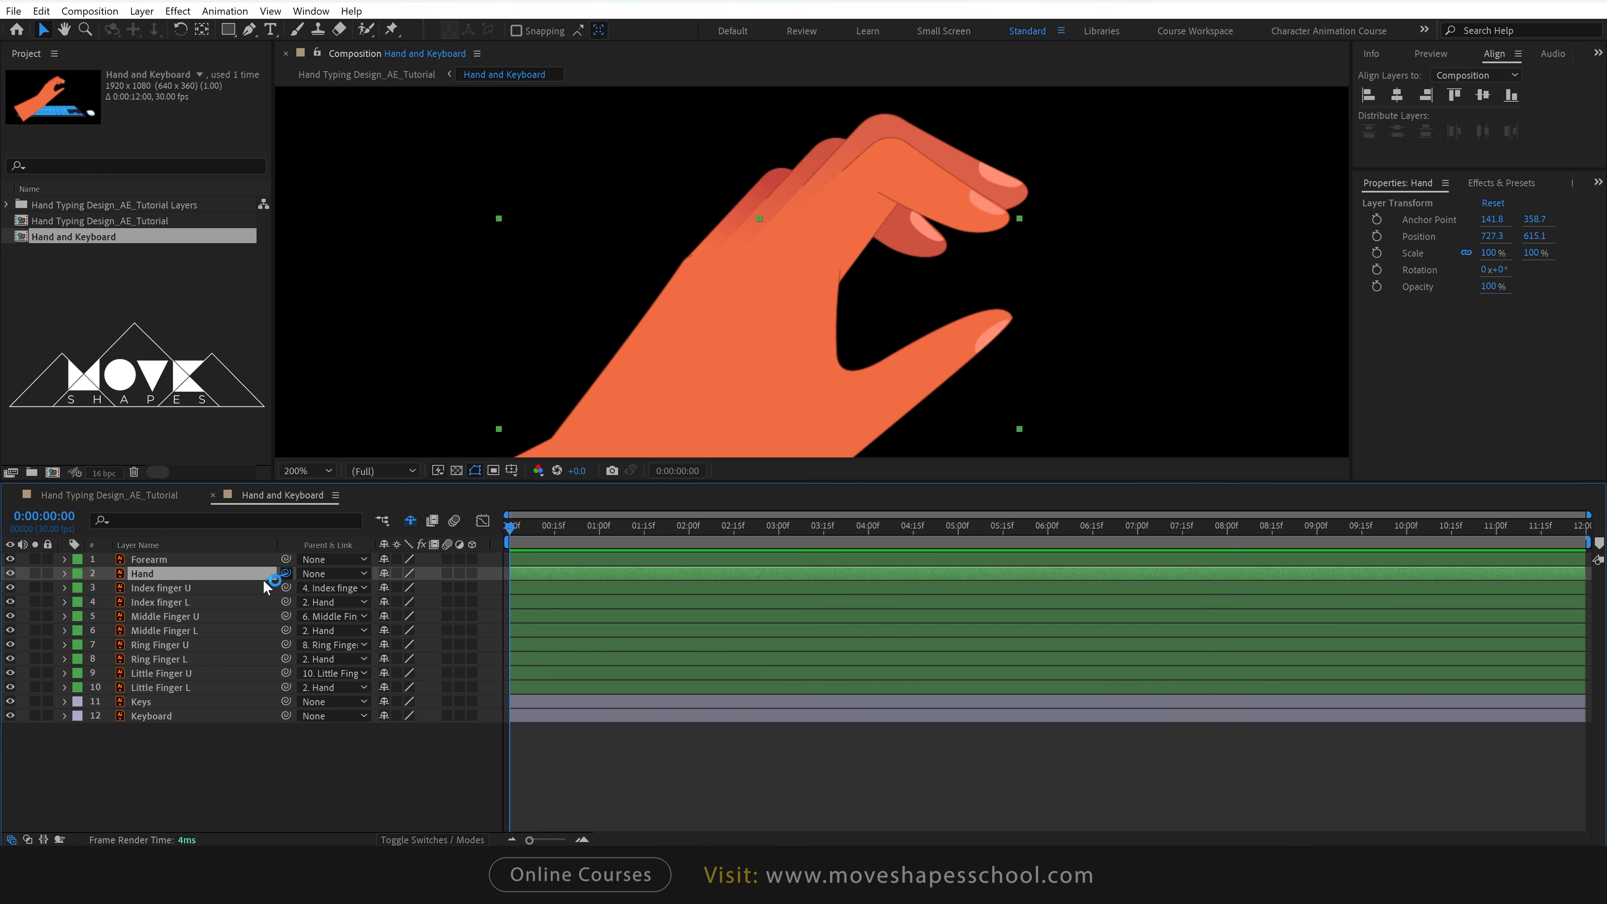
{"action": "left_click_drag", "start_coordinate": [263, 579], "coordinate": [183, 558]}
{"action": "left_click", "coordinate": [175, 561]}
Test the parenting by shifting the Forearm layer slightly, and undo the move.
{"action": "scroll", "coordinate": [770, 377], "scroll_direction": "down", "scroll_amount": 1}
{"action": "left_click_drag", "start_coordinate": [980, 301], "coordinate": [1079, 222]}
{"action": "left_click_drag", "start_coordinate": [664, 406], "coordinate": [646, 404]}
{"action": "key", "text": "ctrl+z"}
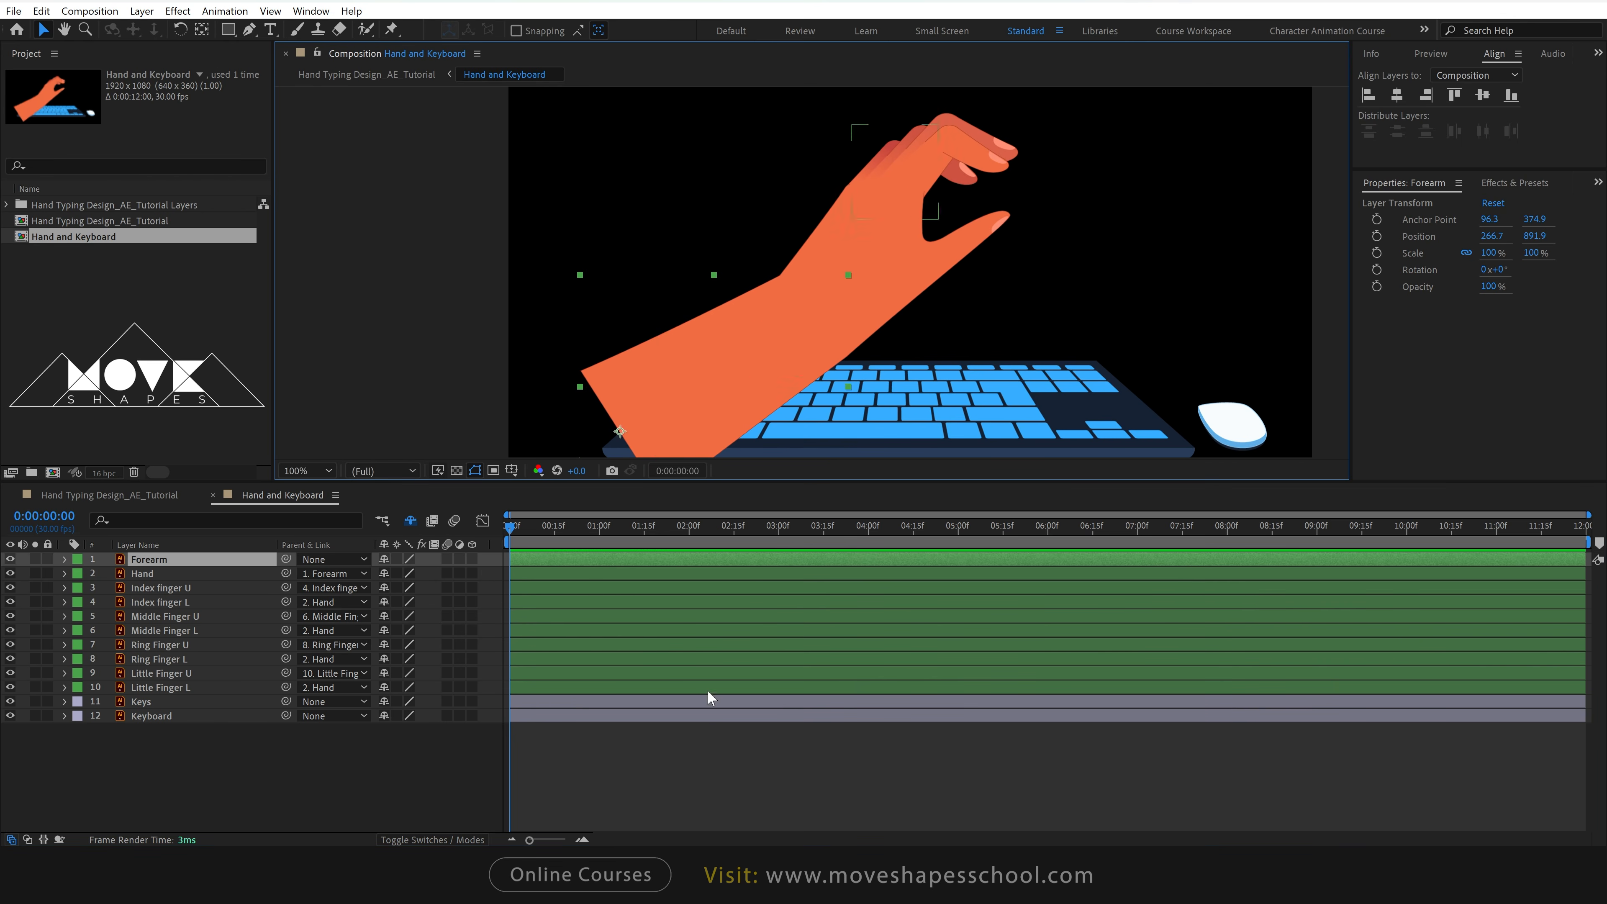
{"action": "left_click", "coordinate": [703, 747]}
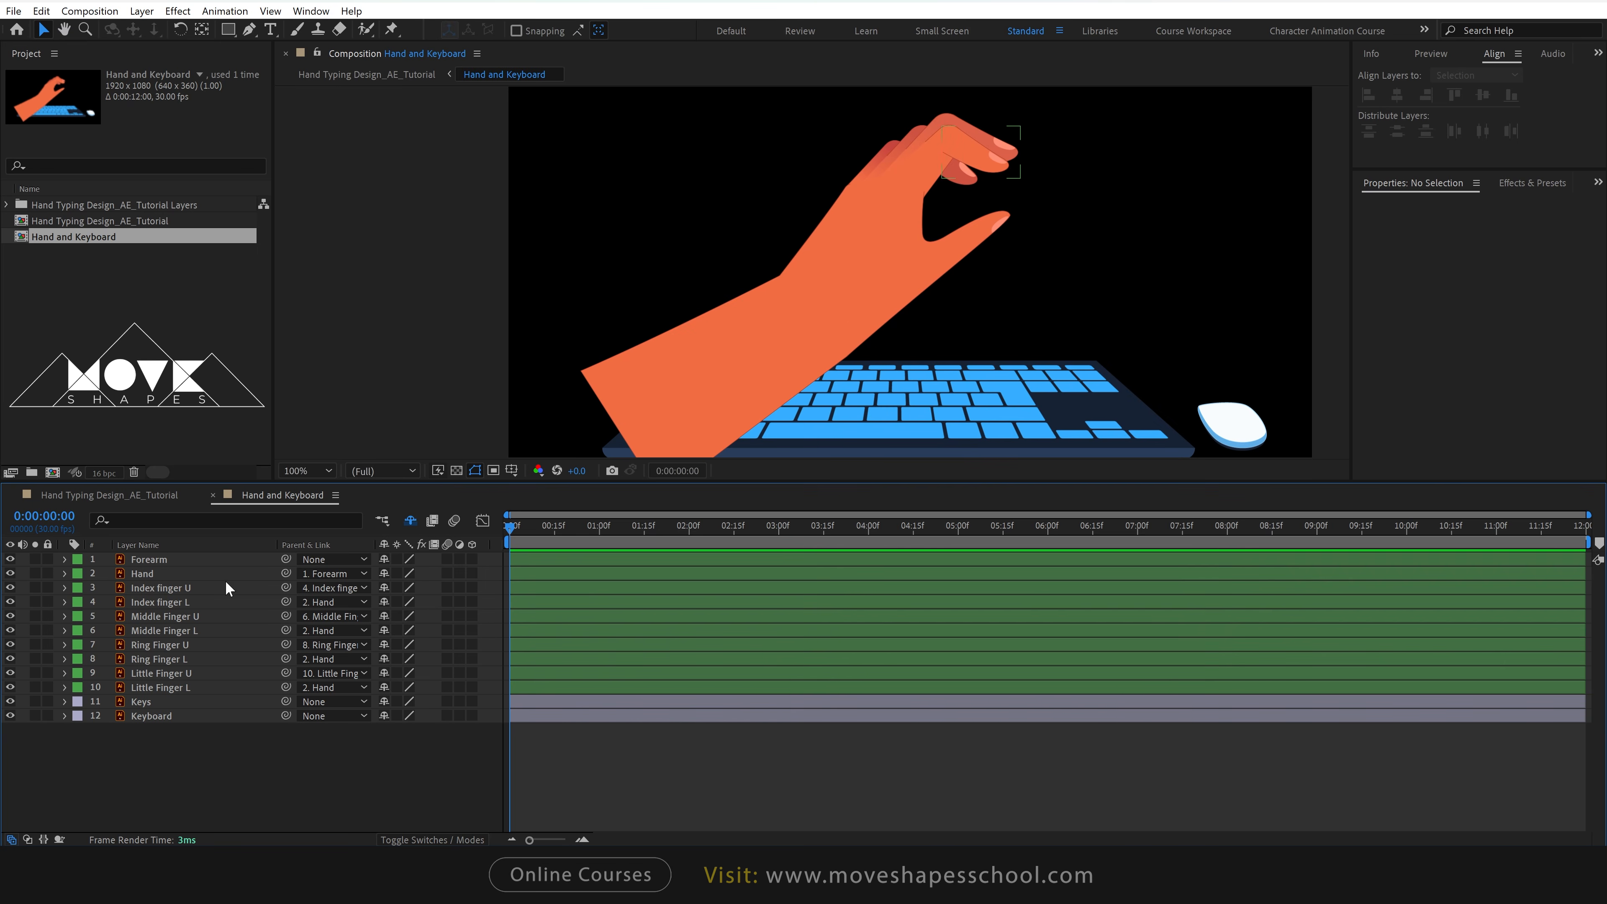
Move the Forearm with its attached hand down and to the left, so the fingers hover just above the keyboard.
{"action": "left_click", "coordinate": [203, 559]}
{"action": "left_click_drag", "start_coordinate": [734, 371], "coordinate": [531, 475]}
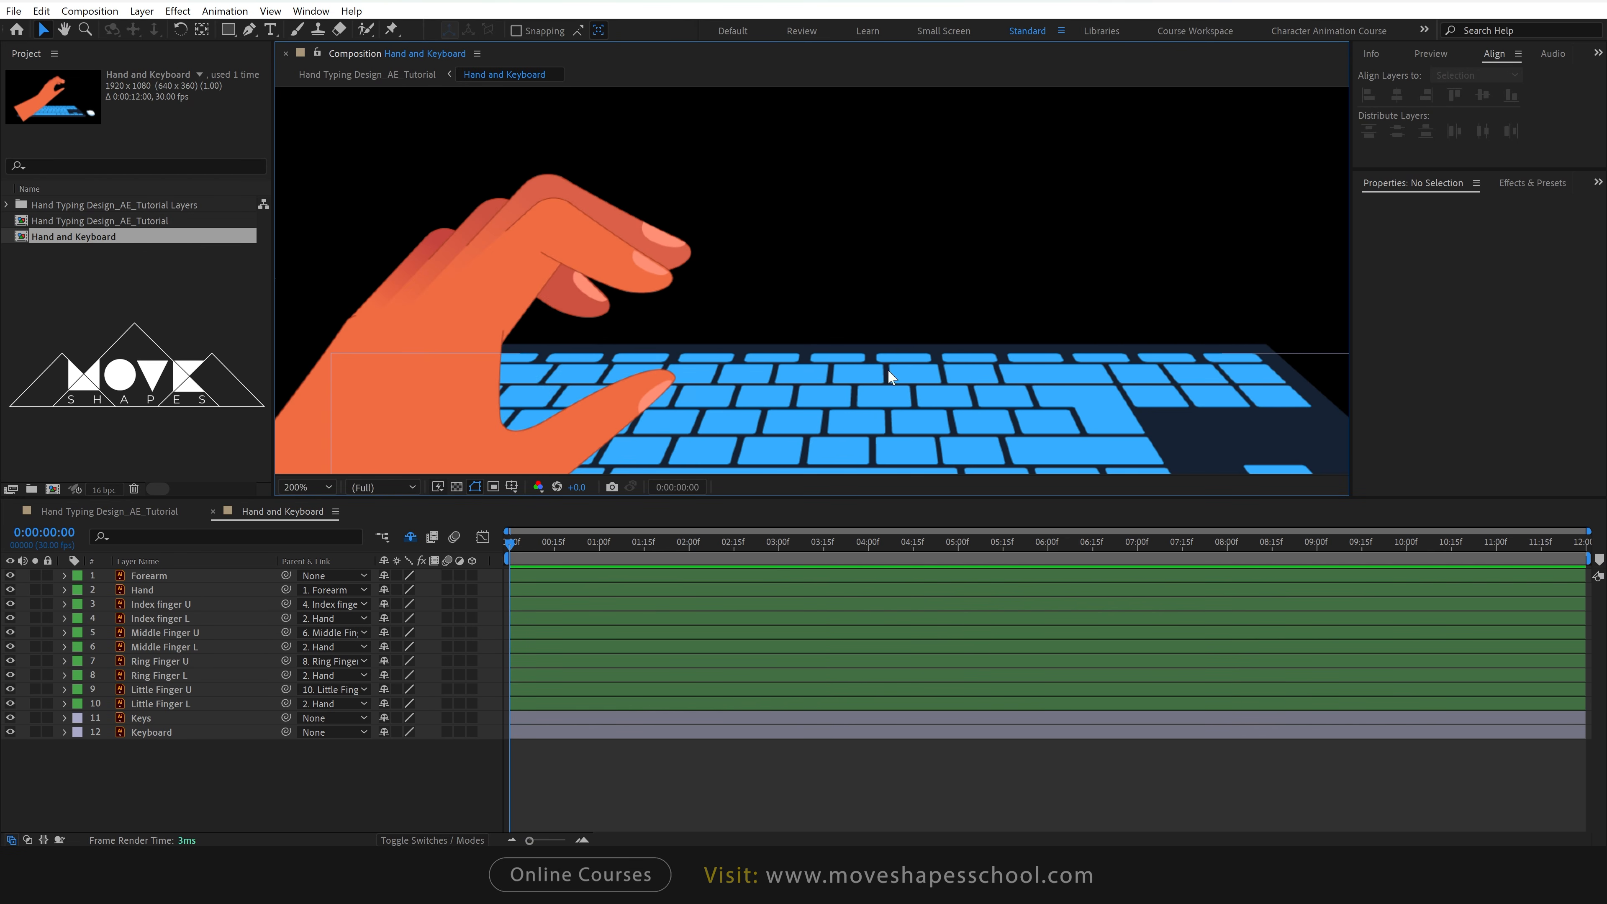
{"action": "key", "text": "space"}
{"action": "left_click_drag", "start_coordinate": [1122, 334], "coordinate": [1154, 272]}
Add 0° Rotation keyframes to Index finger U and Index finger L at 0:00:00:00 and 0:00:01:00.
{"action": "left_click_drag", "start_coordinate": [529, 840], "coordinate": [557, 840]}
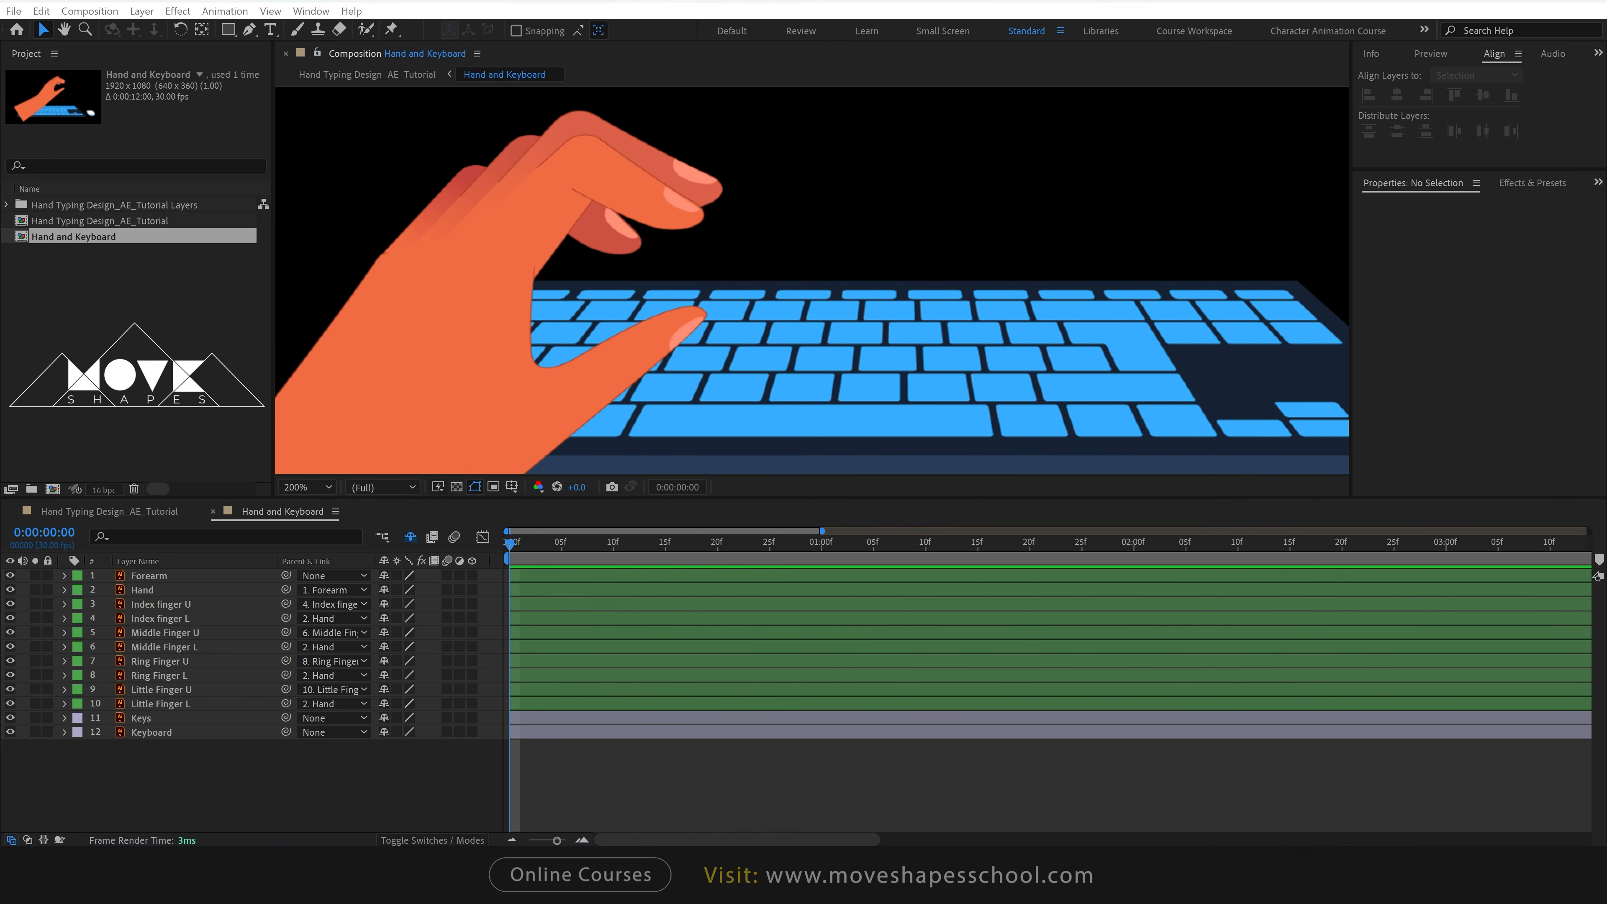
{"action": "left_click_drag", "start_coordinate": [509, 544], "coordinate": [616, 546]}
{"action": "left_click_drag", "start_coordinate": [820, 553], "coordinate": [481, 578]}
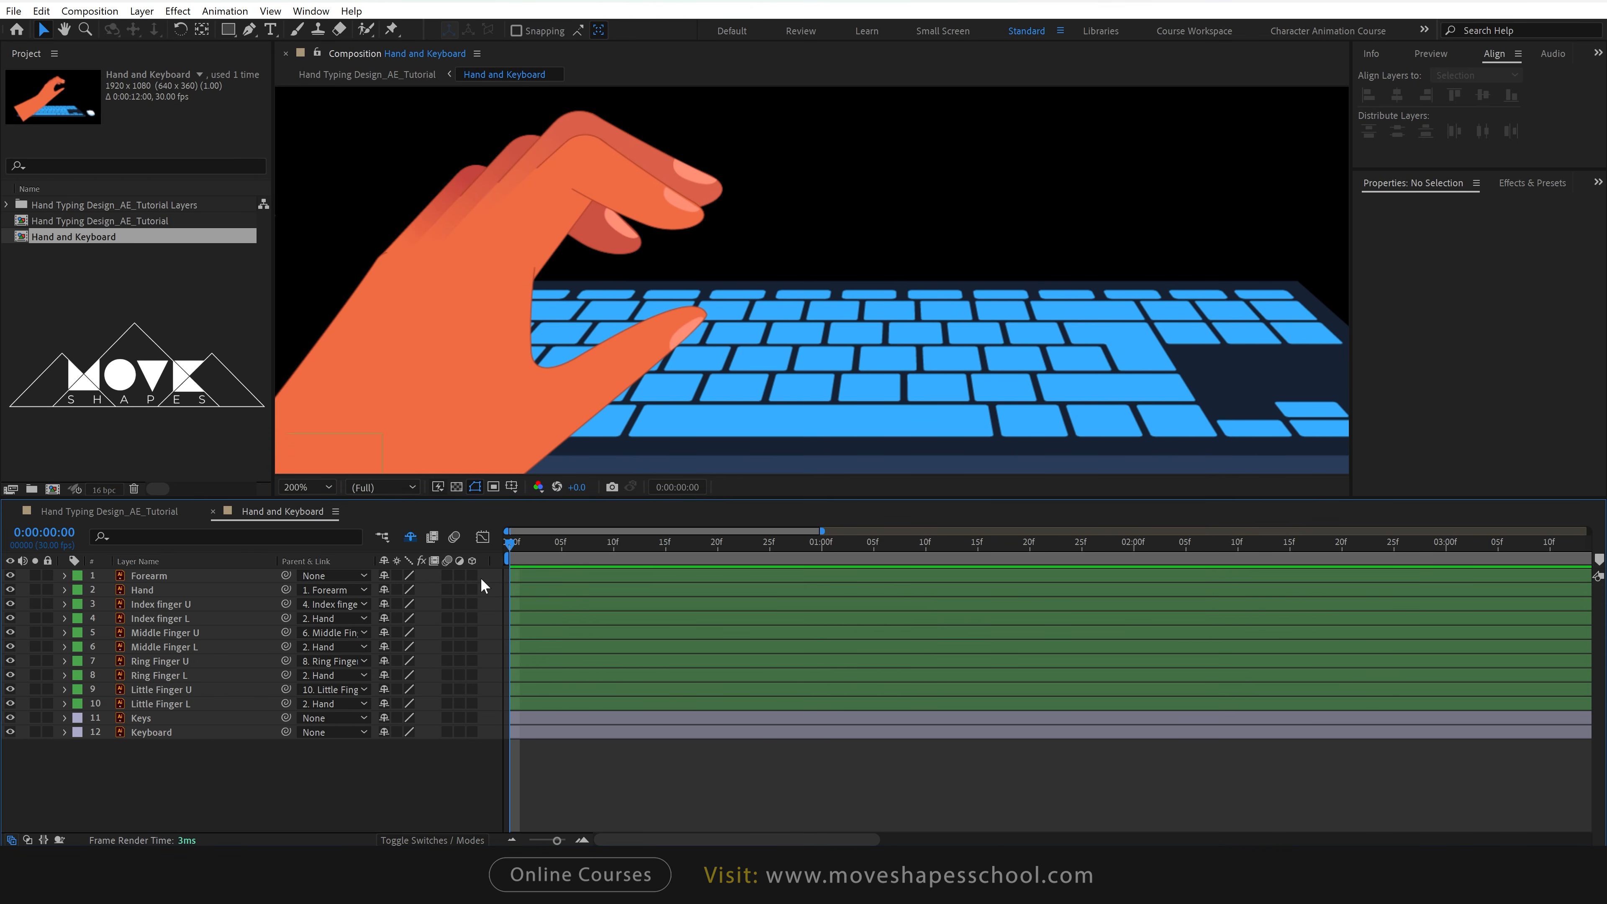
{"action": "left_click", "coordinate": [161, 605]}
{"action": "left_click", "coordinate": [182, 618], "text": "ctrl"}
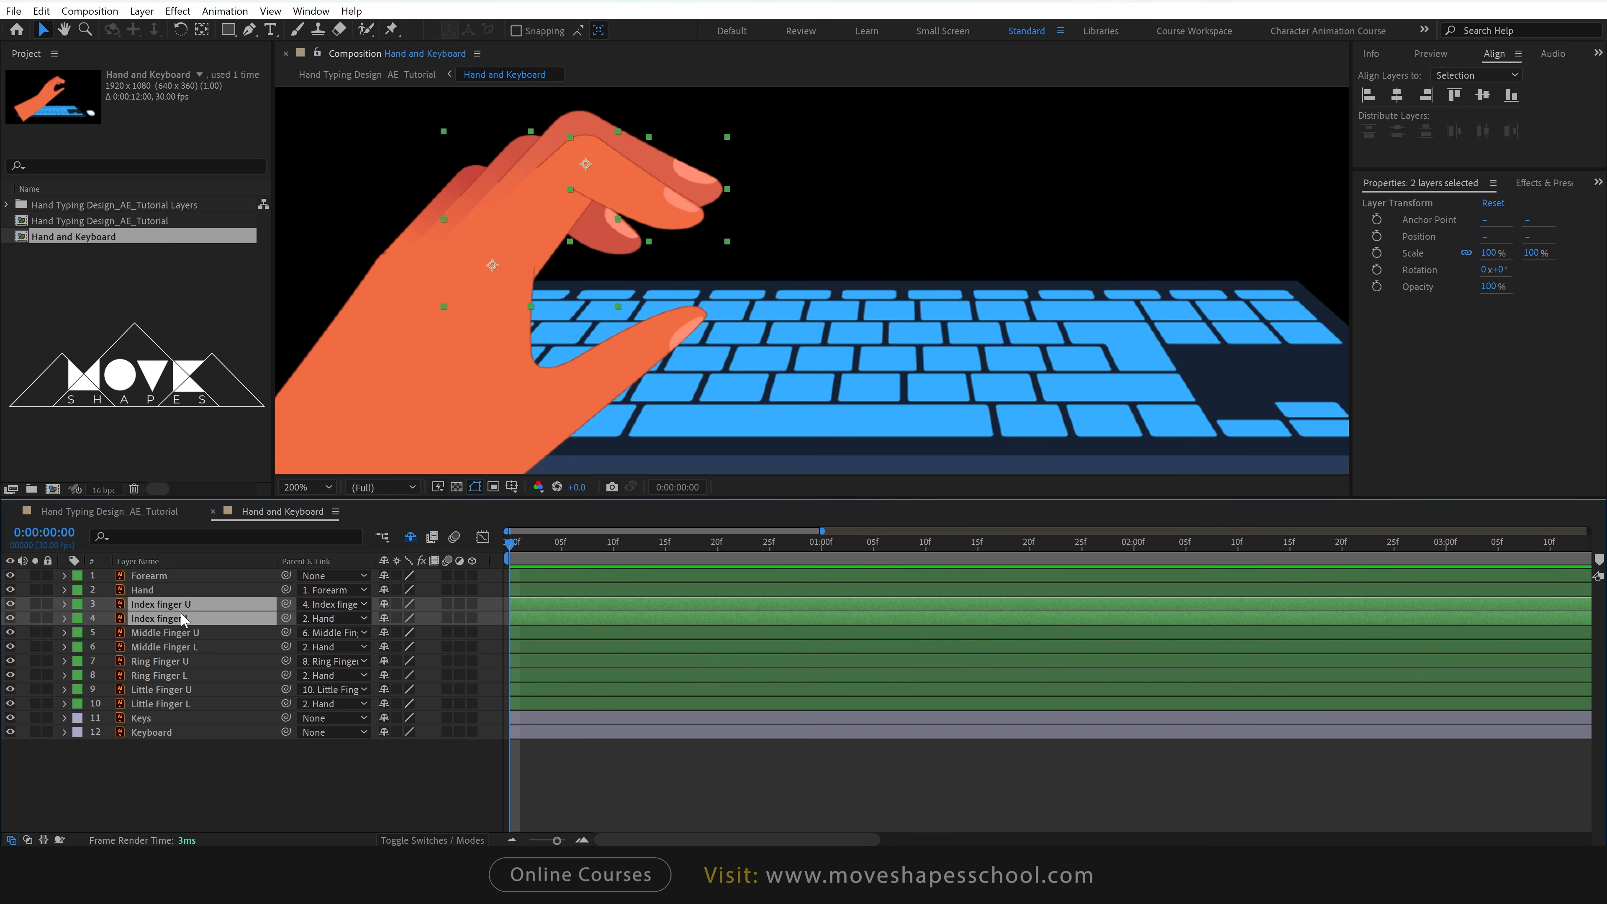
{"action": "key", "text": "r"}
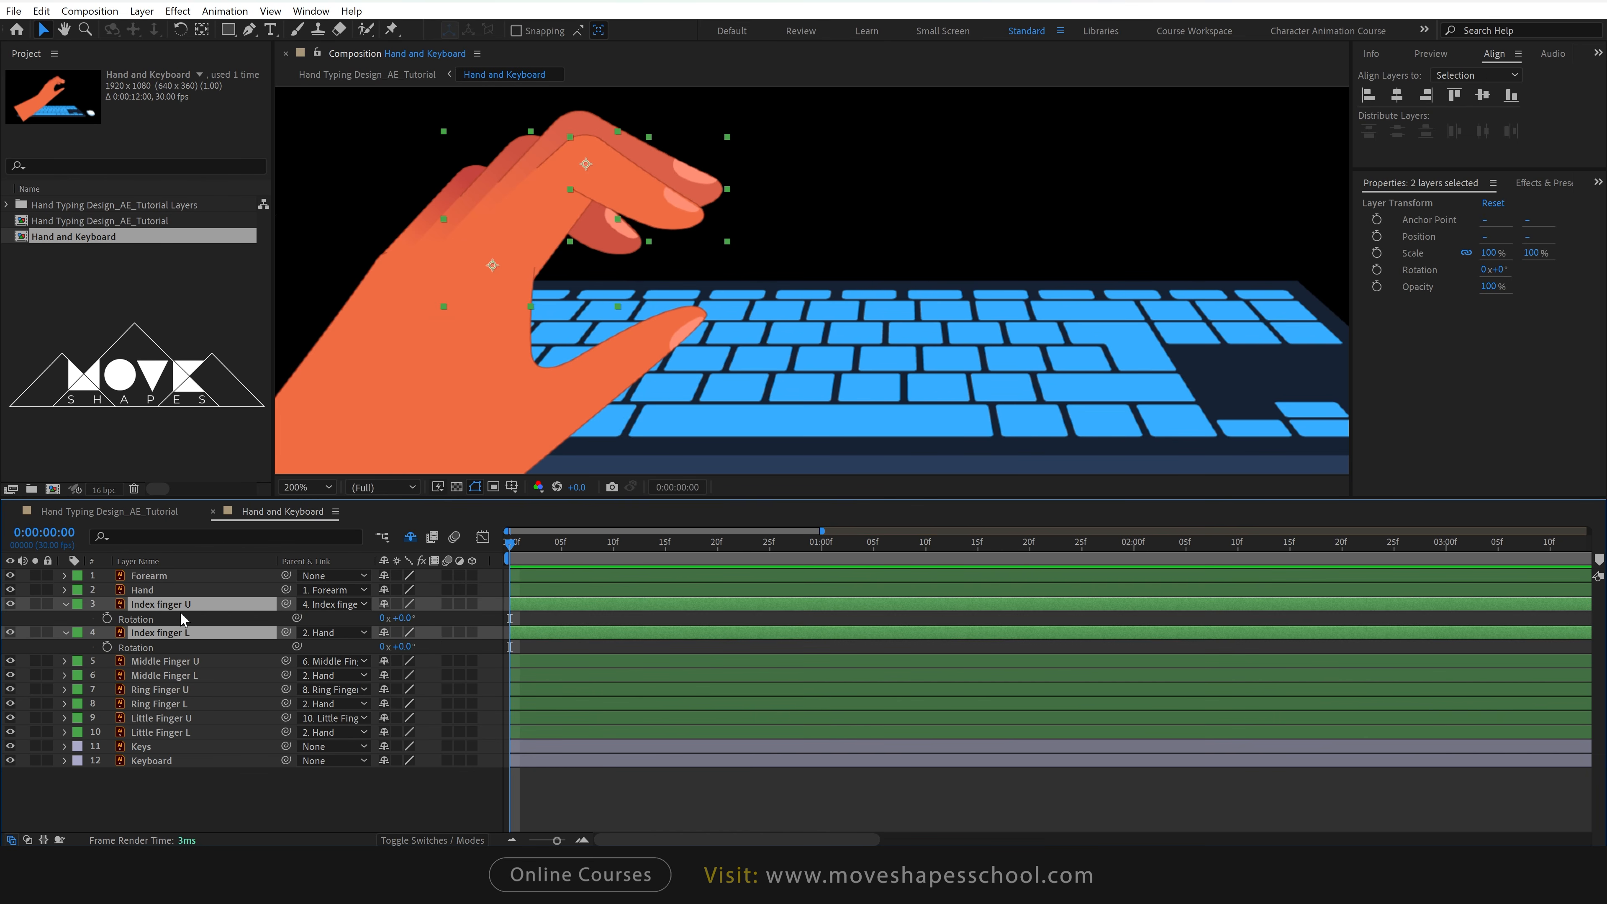
{"action": "left_click", "coordinate": [106, 618]}
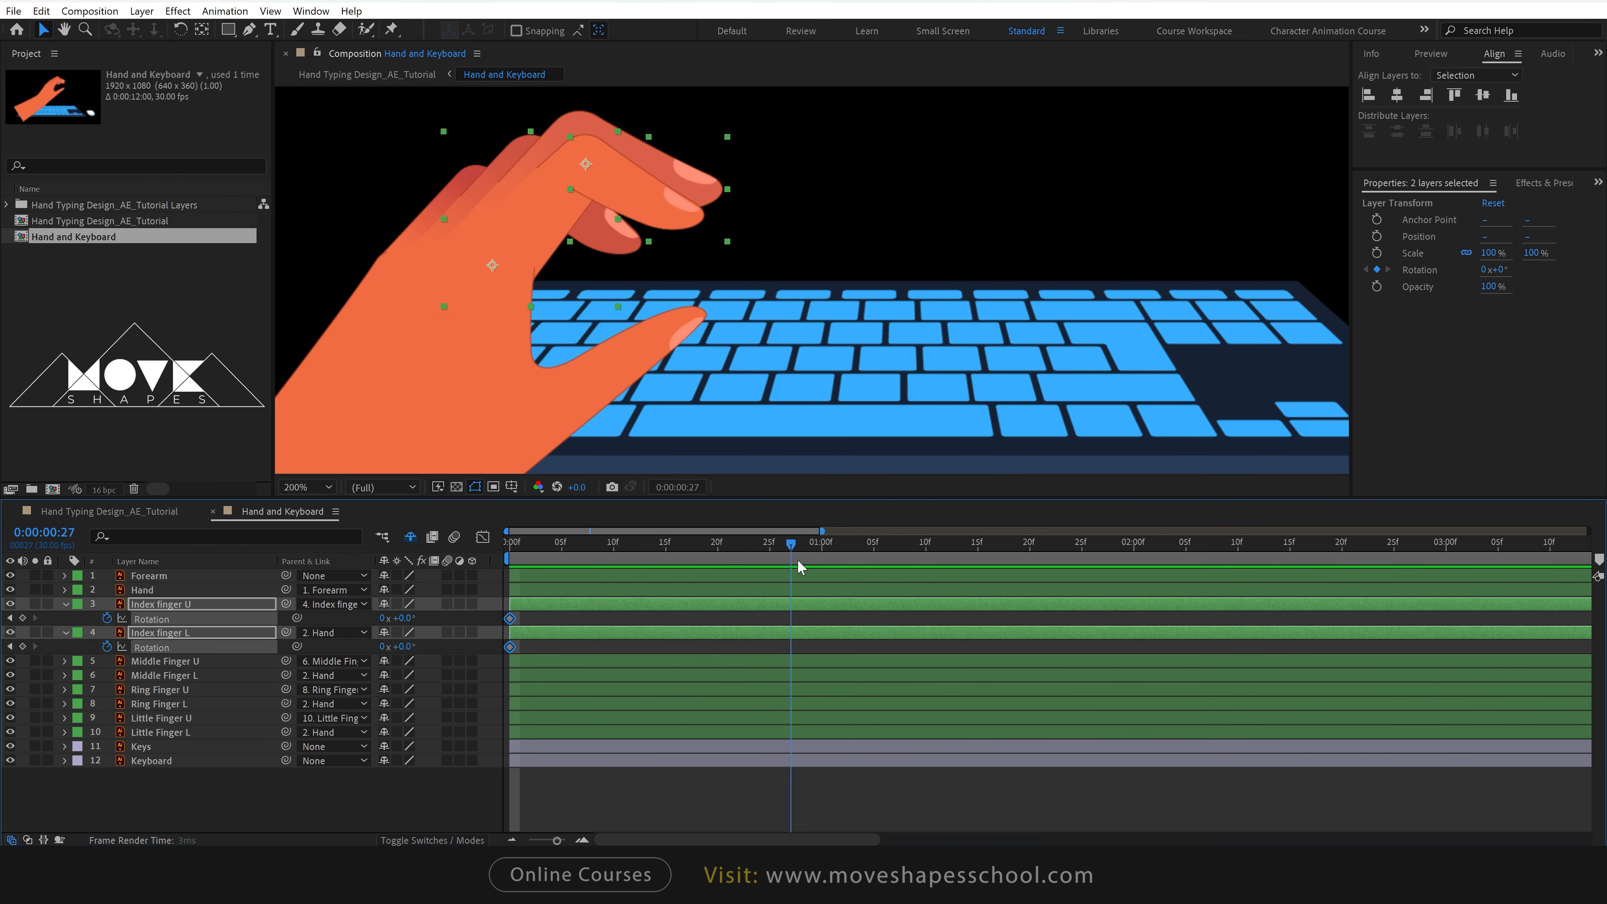
{"action": "left_click_drag", "start_coordinate": [797, 559], "coordinate": [825, 558]}
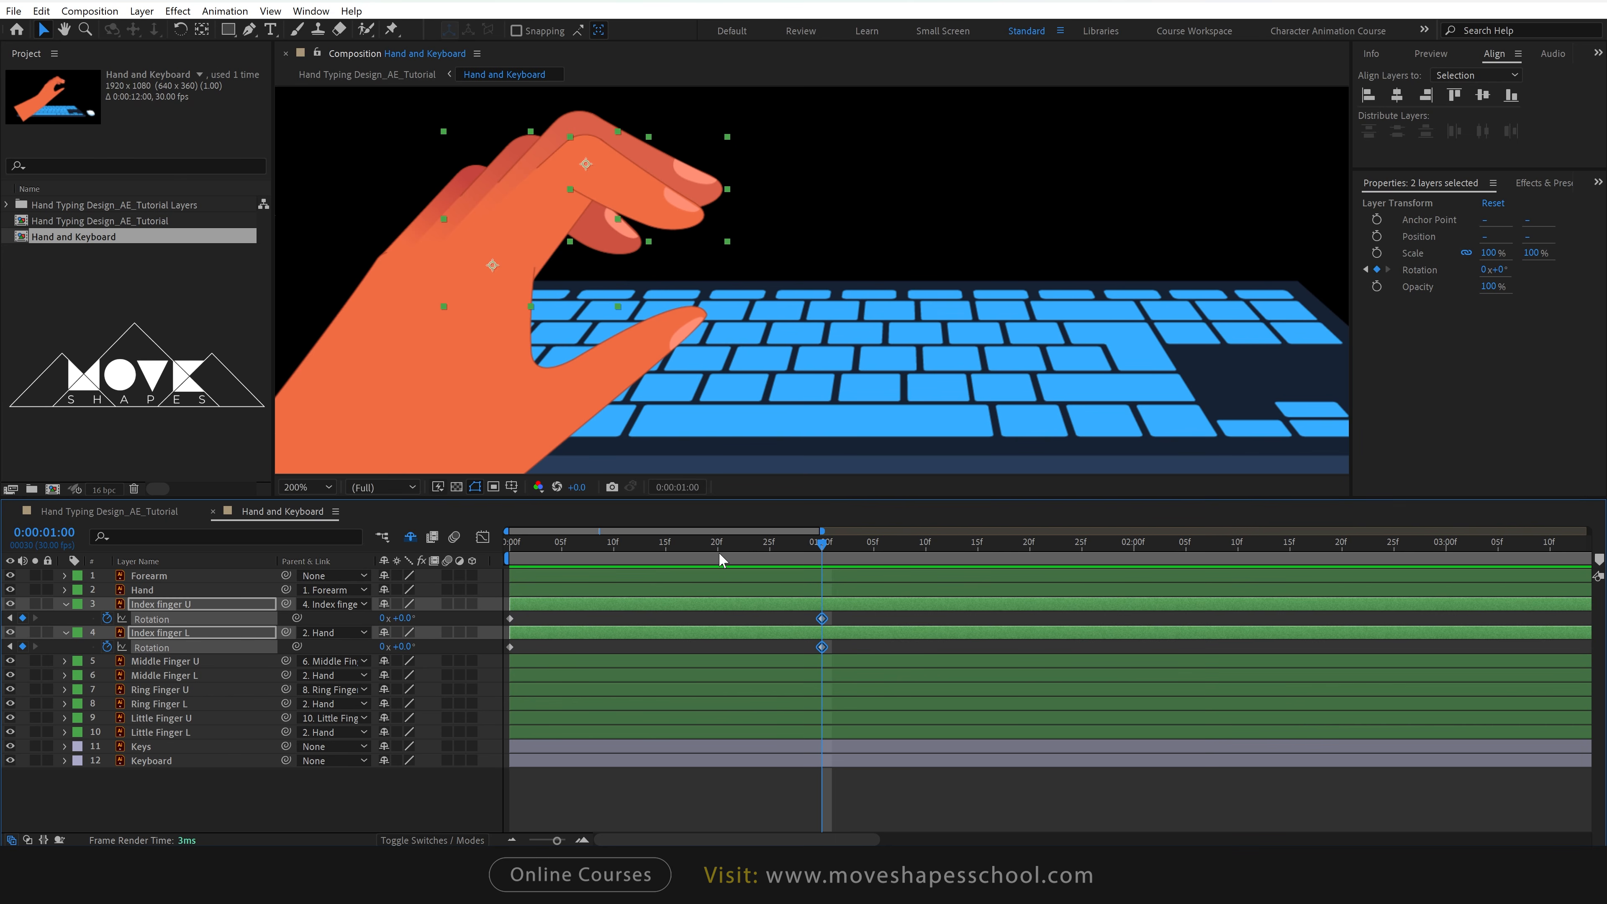
At 0:00:00:15, set the rotation of Index finger L to 50° and Index finger U to -37°, and preview the tap.
{"action": "left_click", "coordinate": [663, 544]}
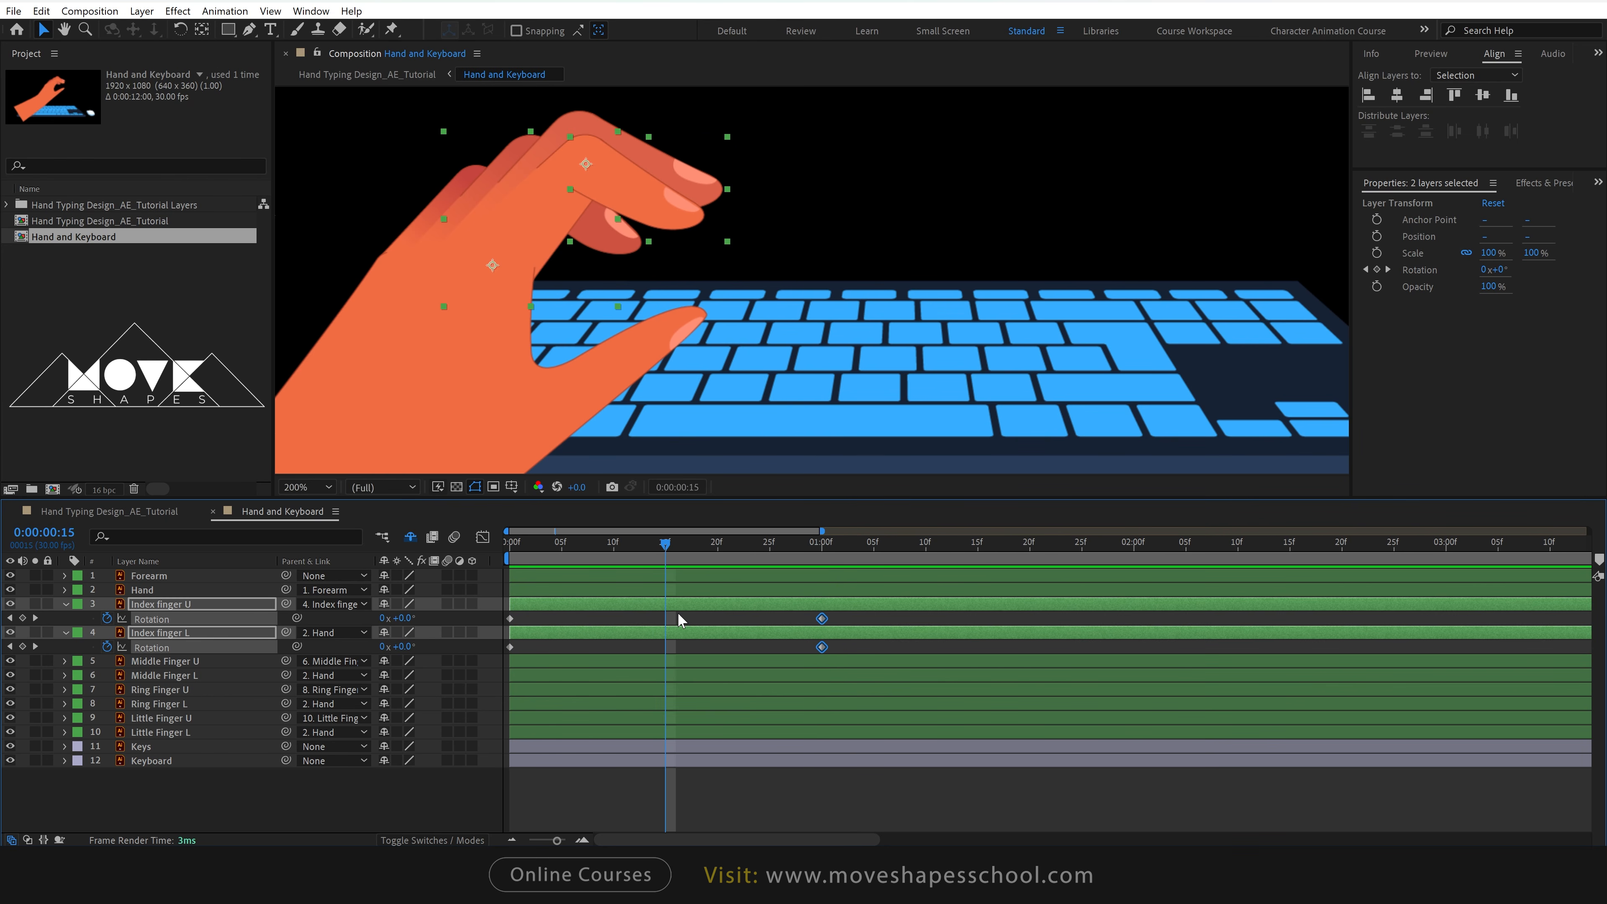
{"action": "left_click", "coordinate": [684, 618]}
{"action": "left_click_drag", "start_coordinate": [405, 646], "coordinate": [376, 617]}
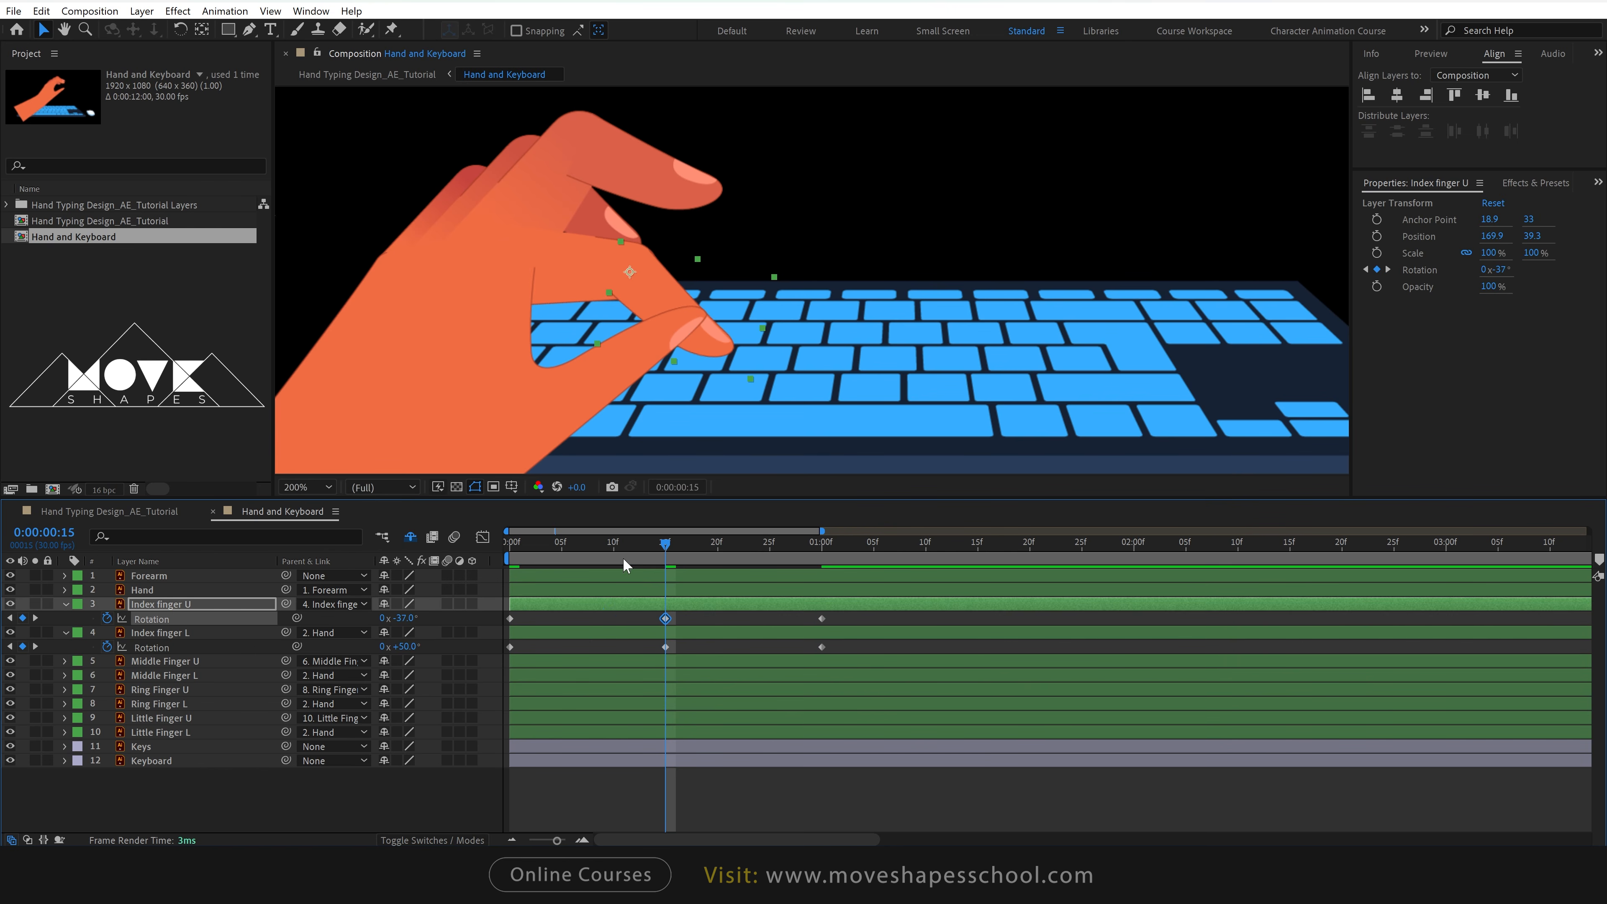
{"action": "key", "text": "space"}
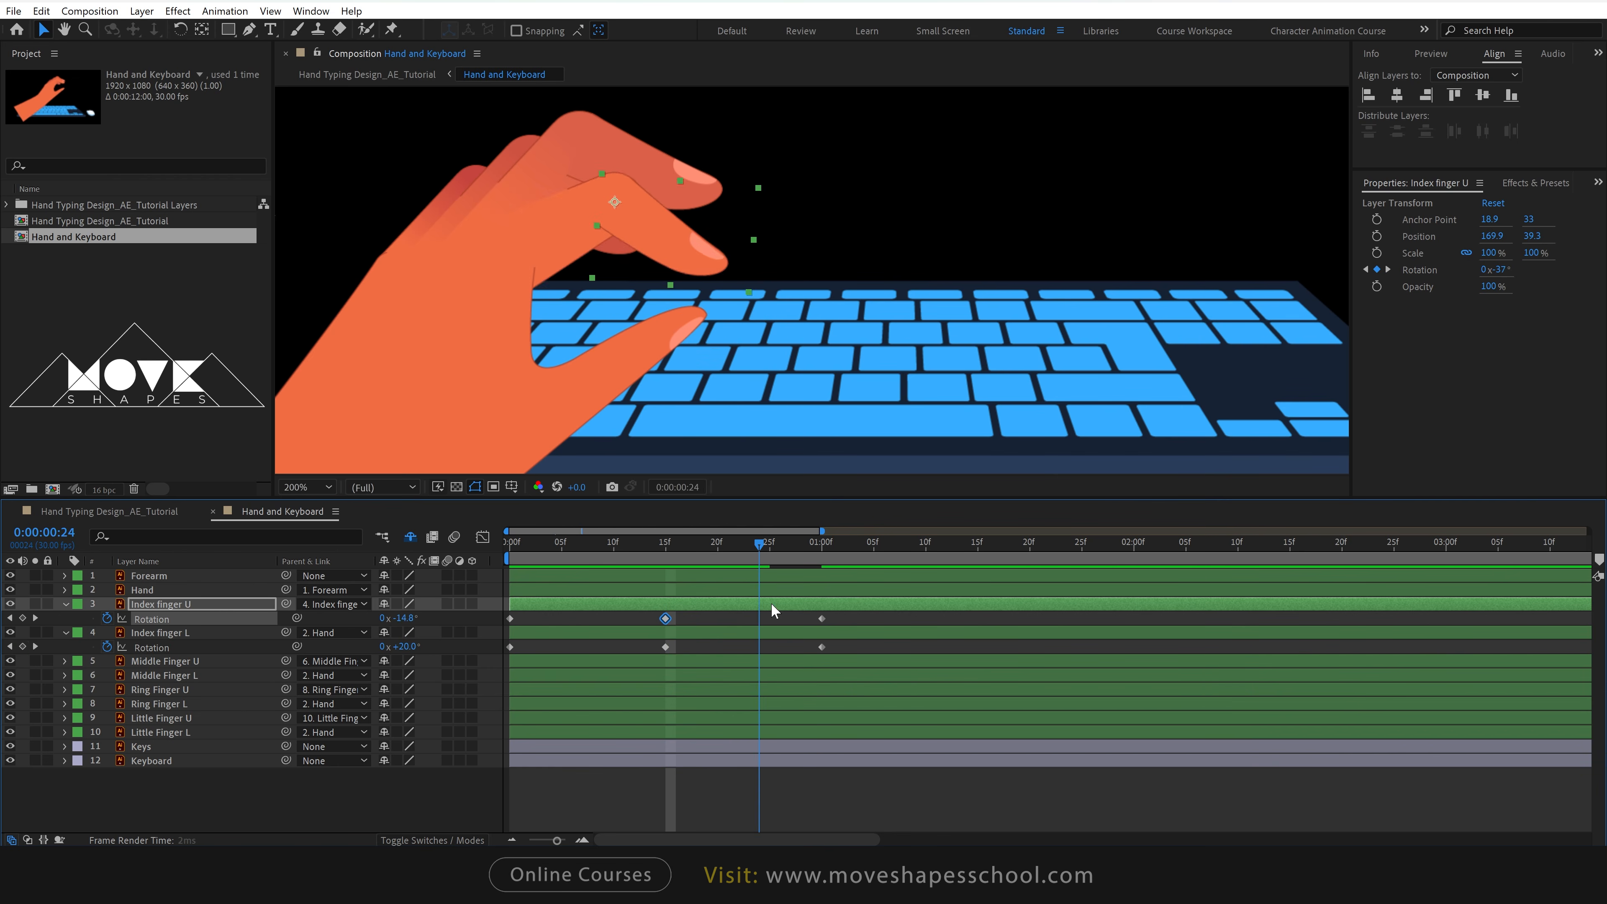
{"action": "left_click", "coordinate": [640, 760]}
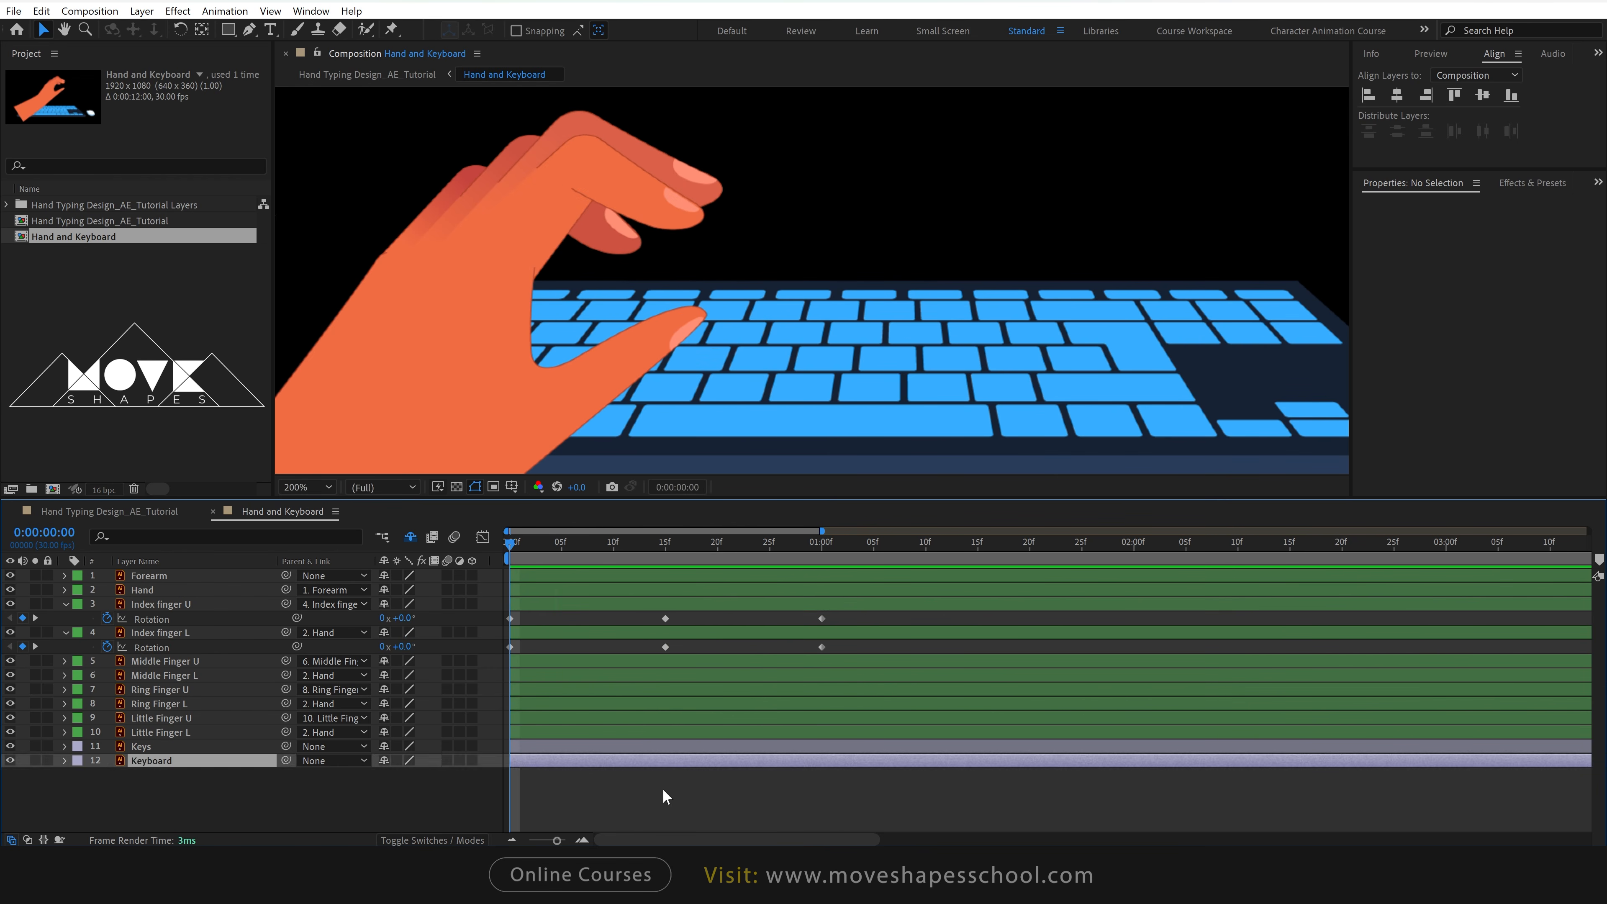
{"action": "left_click", "coordinate": [663, 789]}
{"action": "key", "text": "space"}
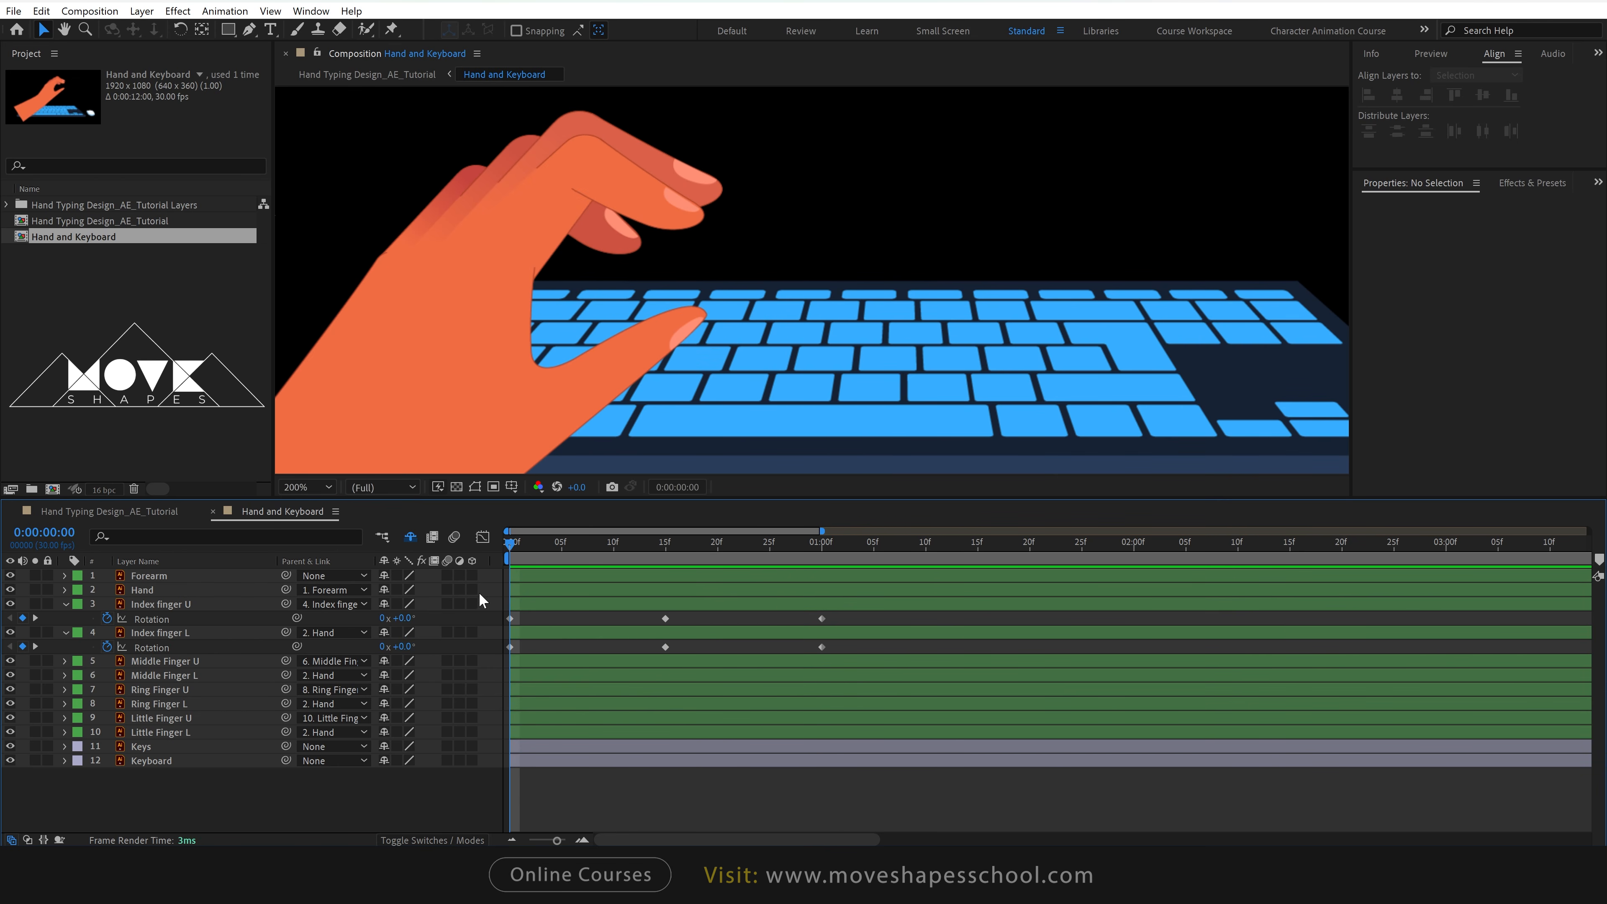
Add 0° Rotation keyframes to Middle Finger U and Middle Finger L at 0:00:01:00 and 0:00:02:00.
{"action": "left_click_drag", "start_coordinate": [480, 594], "coordinate": [824, 595]}
{"action": "left_click", "coordinate": [152, 658]}
{"action": "left_click", "coordinate": [156, 674], "text": "shift"}
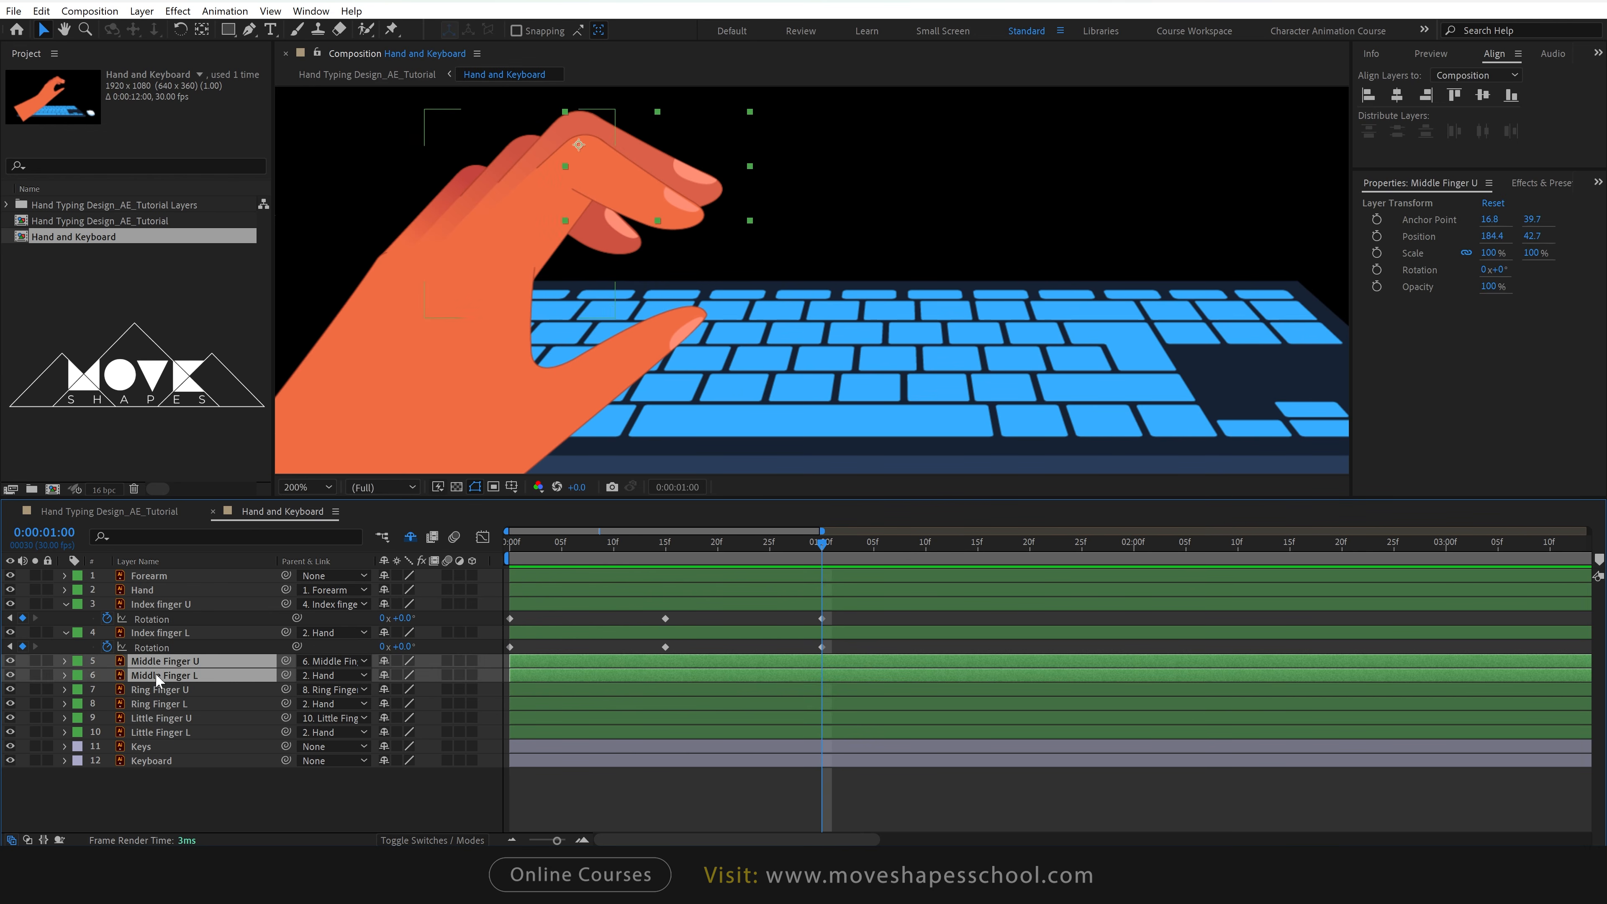
{"action": "key", "text": "r"}
{"action": "key", "text": "alt+shift+r"}
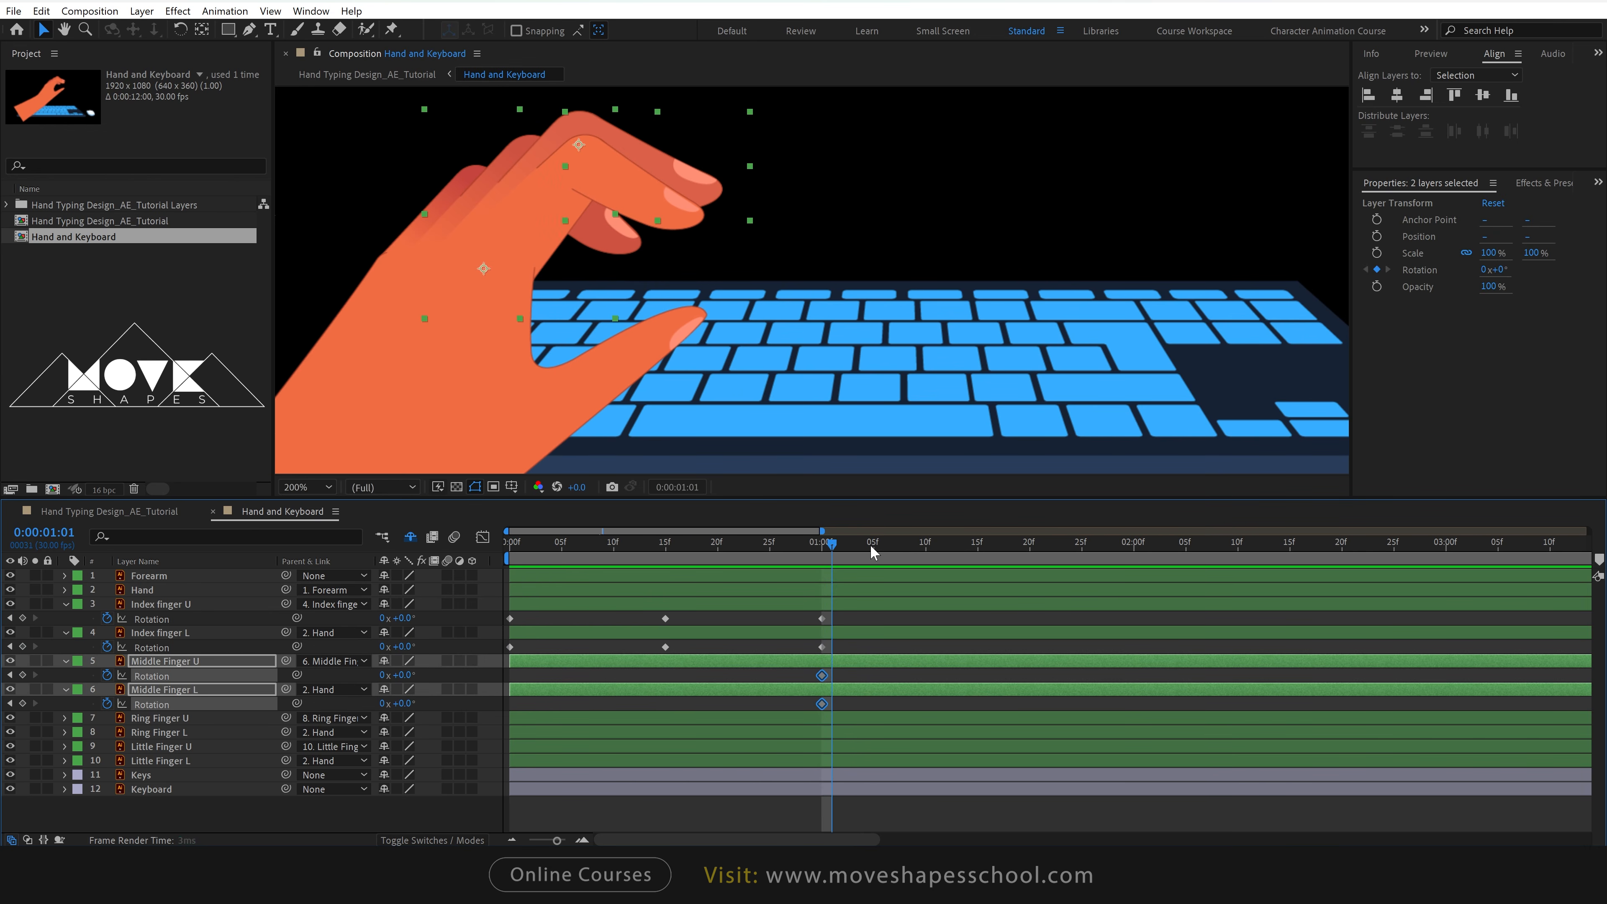
{"action": "key", "text": "shift+Page_Down"}
{"action": "key", "text": "shift+Page_Down"}
{"action": "key", "text": "shift+Page_Down"}
At 0:00:01:15, set the rotation of Middle Finger L to 57° and Middle Finger U to -57°, and preview the motion.
{"action": "left_click", "coordinate": [978, 551]}
{"action": "left_click", "coordinate": [519, 707]}
{"action": "mouse_move", "coordinate": [399, 704]}
{"action": "left_mouse_down"}
{"action": "mouse_move", "coordinate": [433, 703]}
{"action": "mouse_move", "coordinate": [348, 675]}
{"action": "mouse_move", "coordinate": [412, 704]}
{"action": "left_mouse_up"}
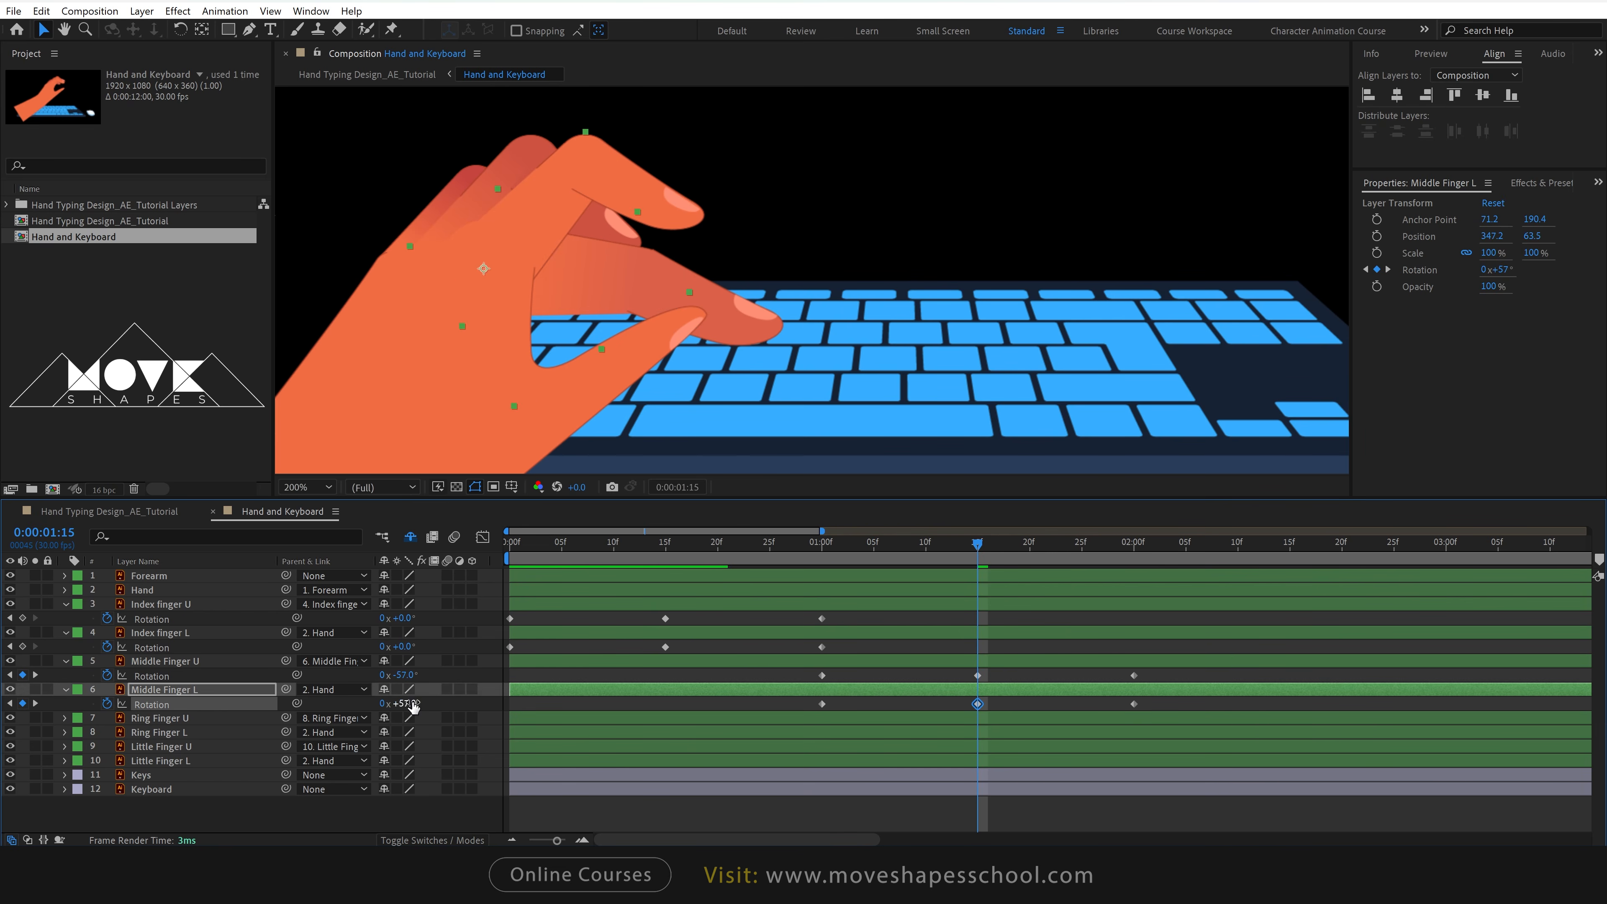
{"action": "left_click", "coordinate": [519, 675]}
{"action": "key", "text": "space"}
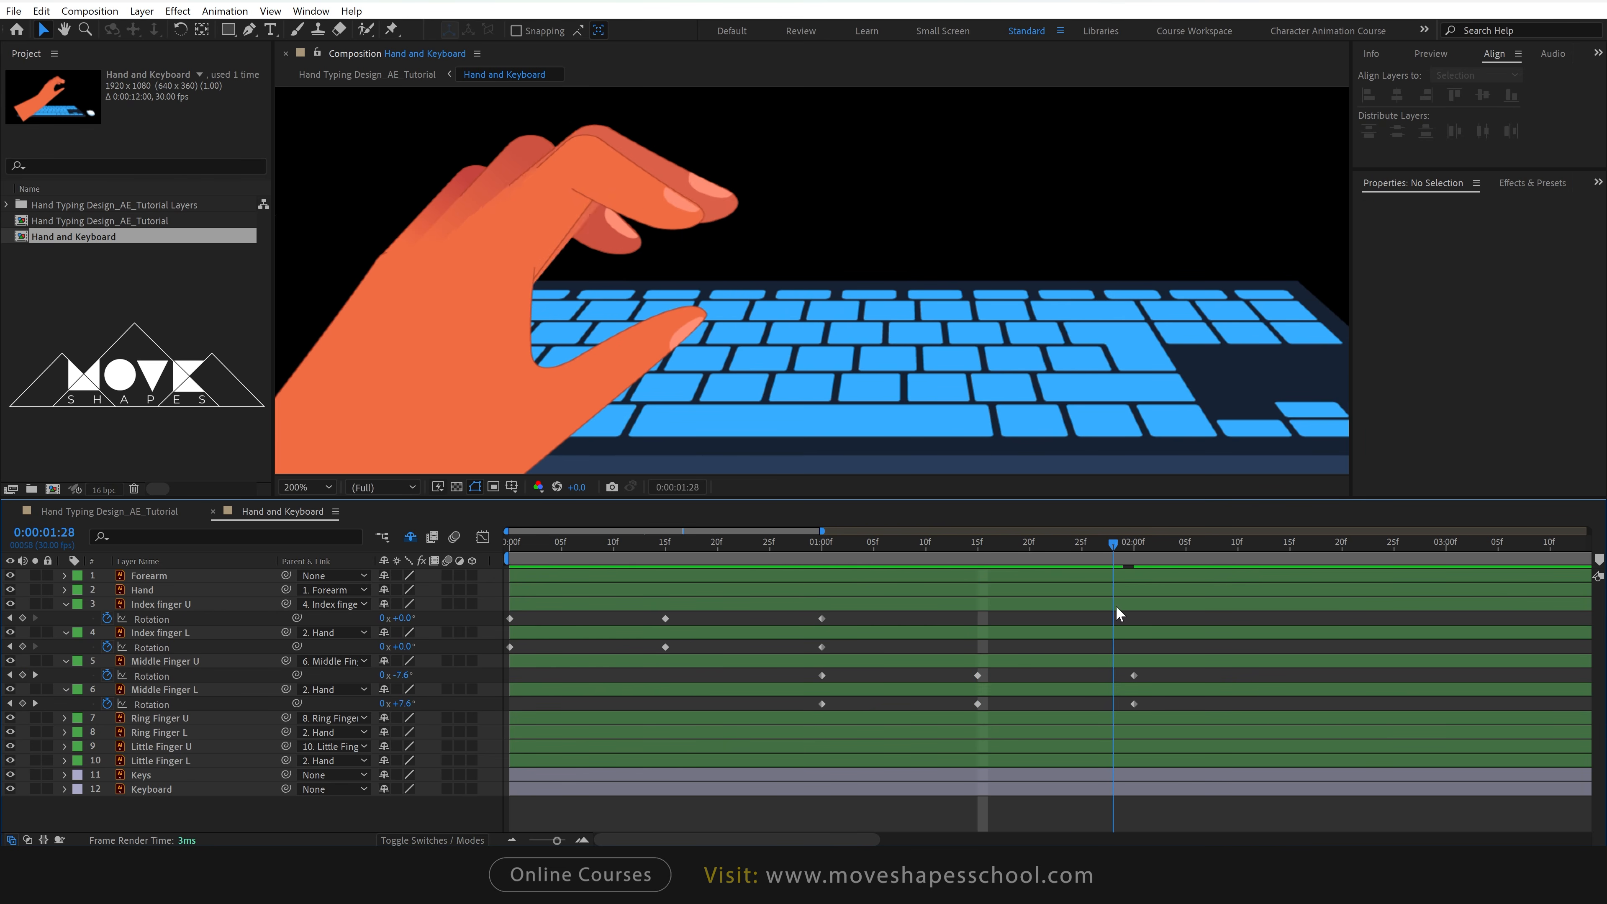
{"action": "key", "text": "space"}
Add 0° Rotation keyframes to Ring Finger U and Ring Finger L at 0:00:02:00 and 0:00:03:00.
{"action": "key", "text": "minus"}
{"action": "key", "text": "minus"}
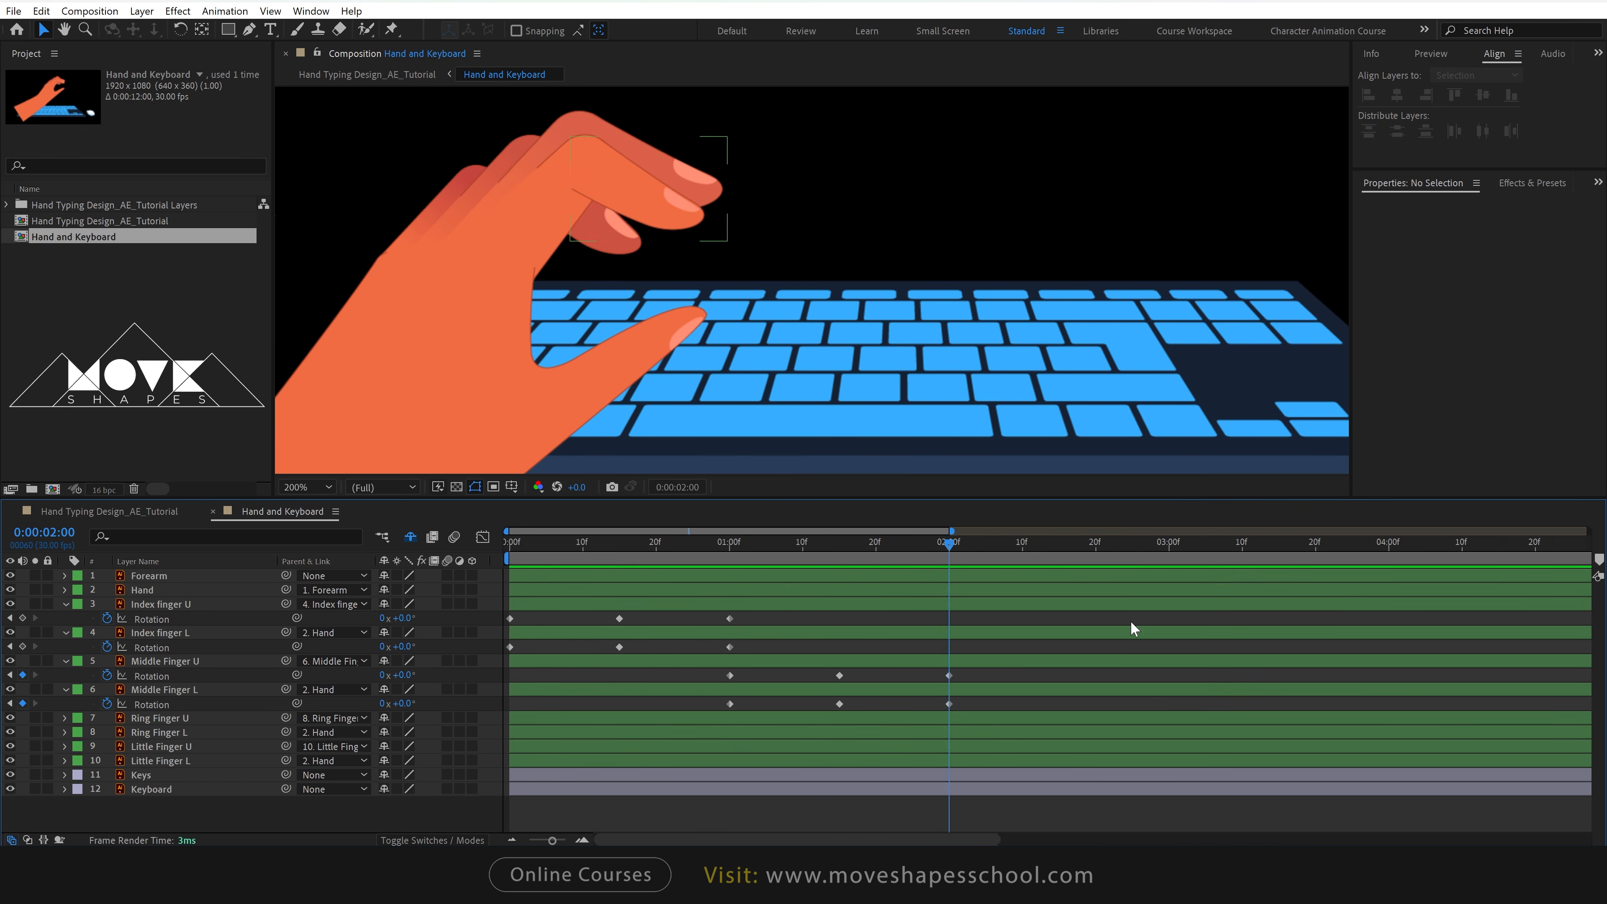
{"action": "left_click", "coordinate": [753, 717]}
{"action": "left_click", "coordinate": [753, 733], "text": "shift"}
{"action": "key", "text": "alt+shift+r"}
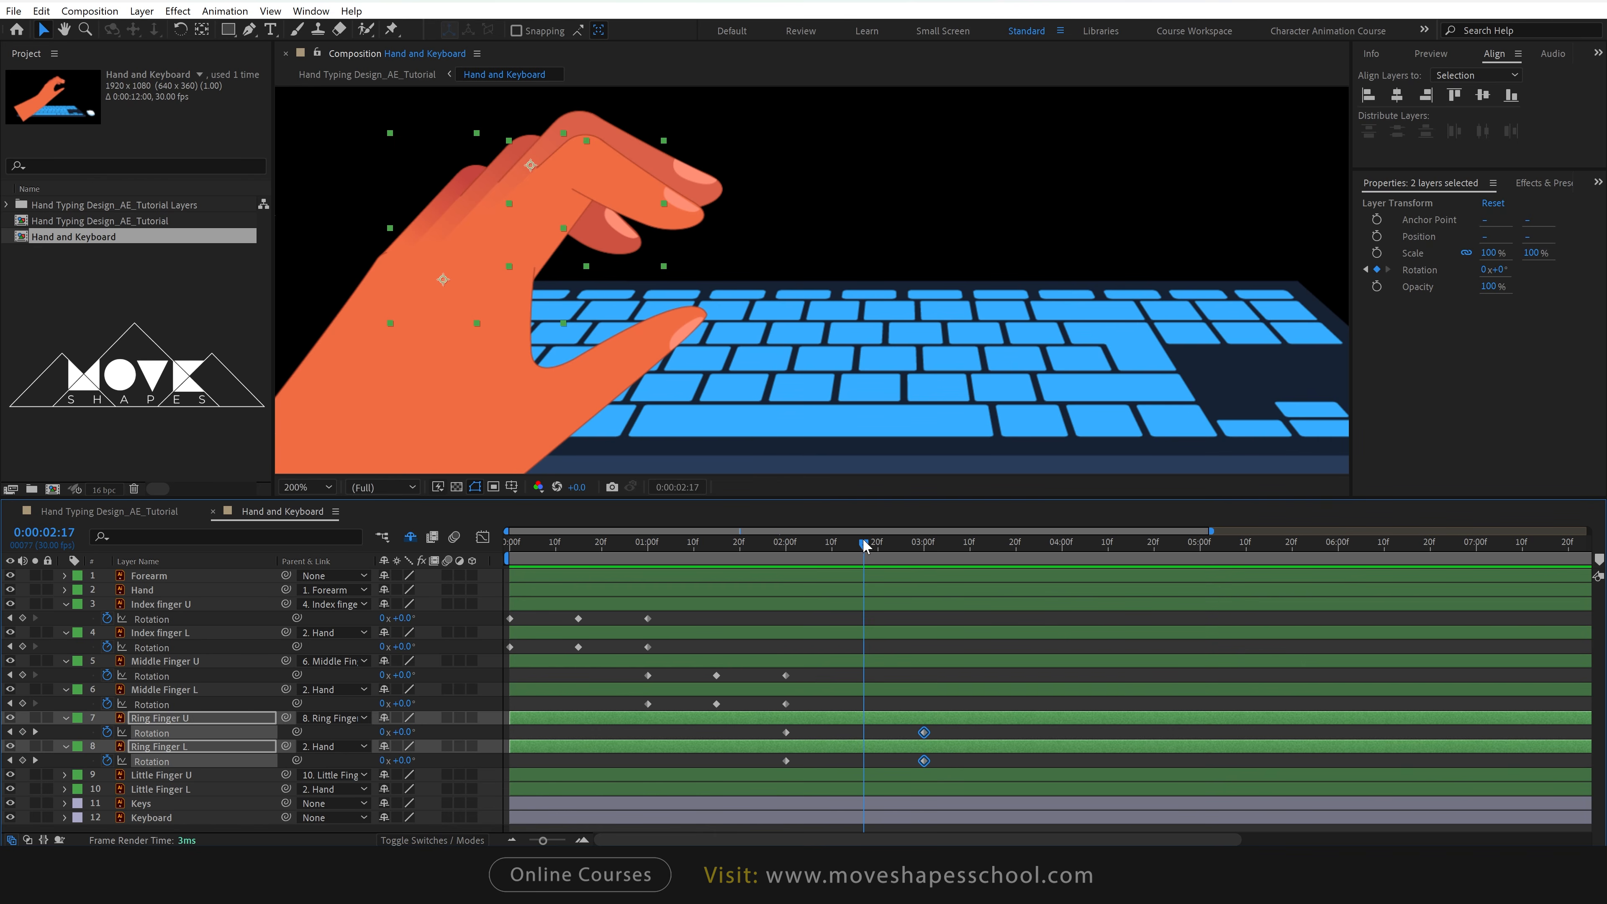
At 0:00:02:16, rotate Ring Finger L down towards the keys, set Ring Finger U to 17°, and preview the motion.
{"action": "left_click", "coordinate": [562, 761]}
{"action": "left_click_drag", "start_coordinate": [398, 760], "coordinate": [382, 732]}
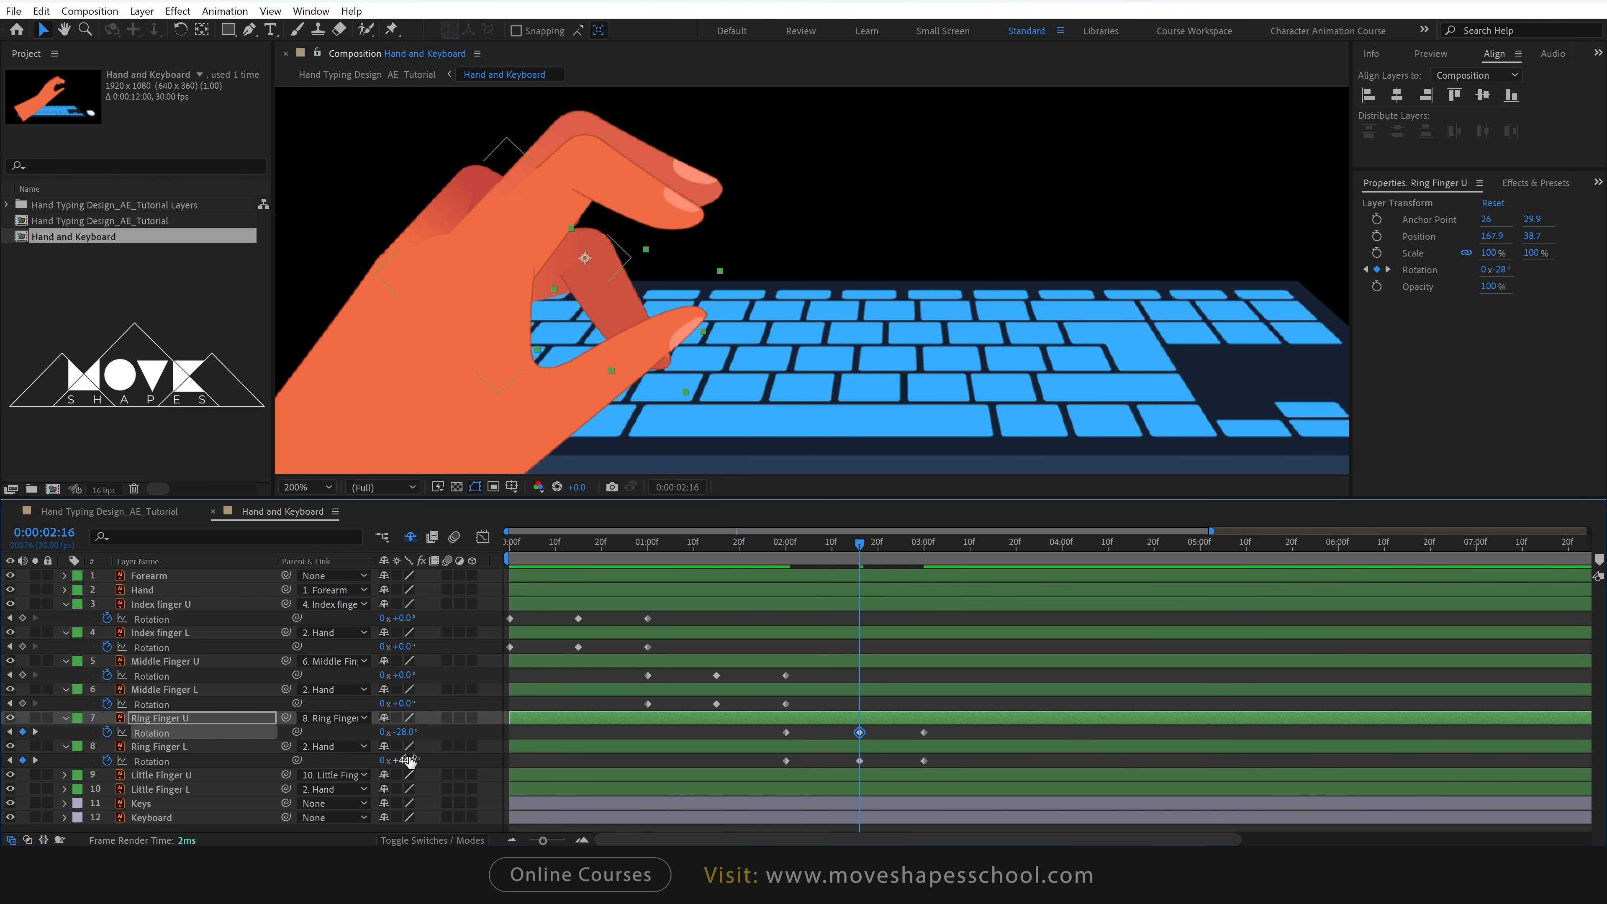
{"action": "key", "text": "space"}
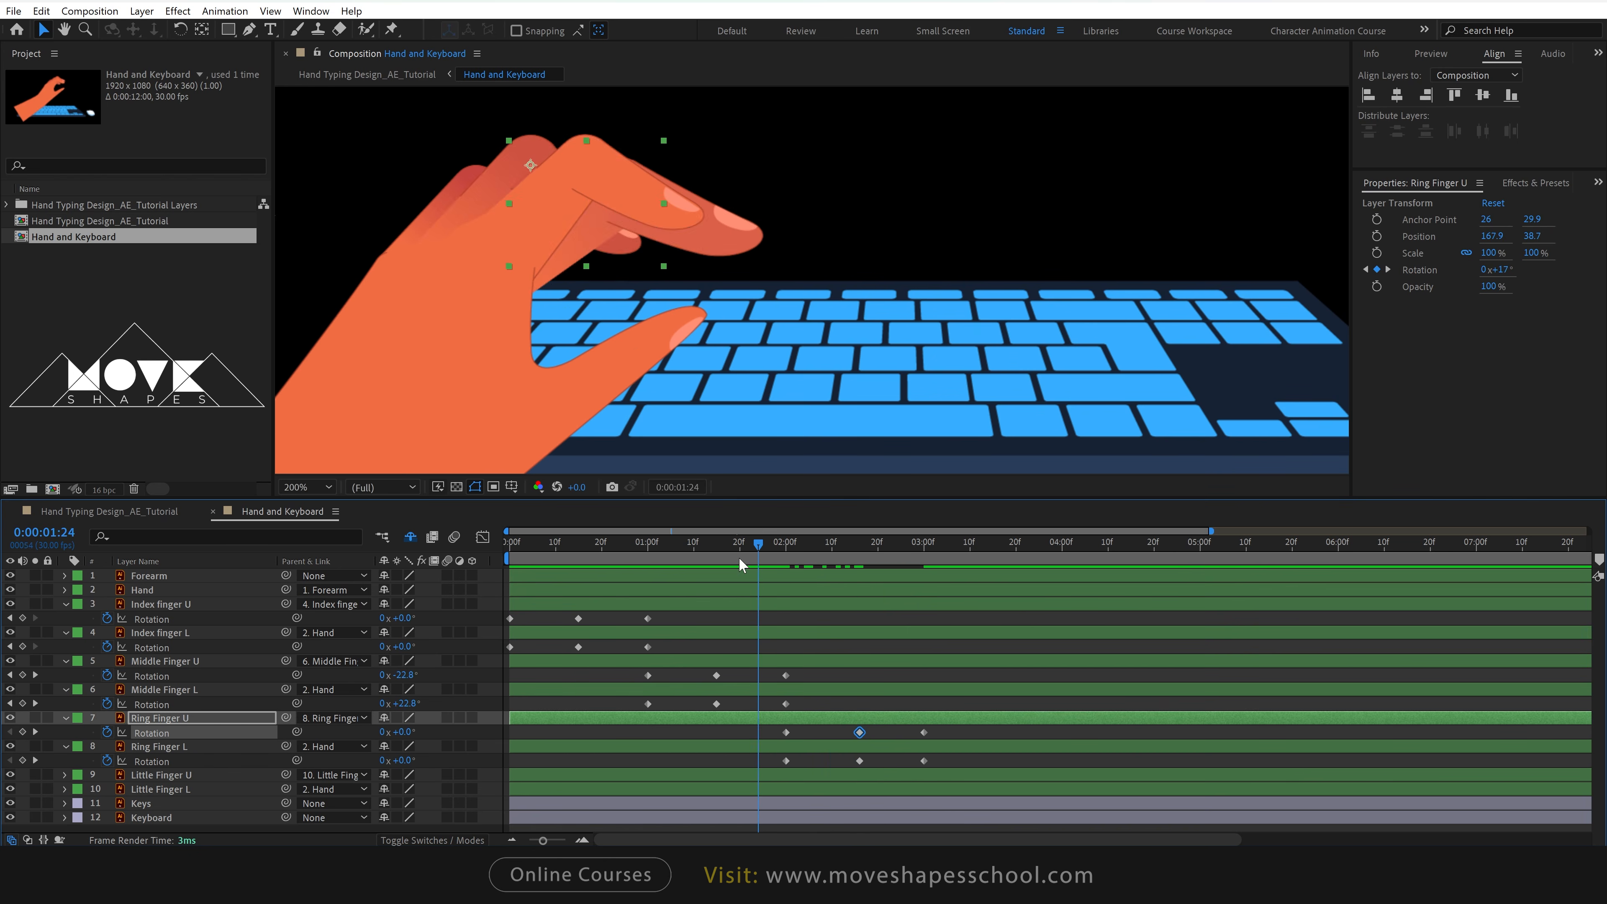
Add 0° Rotation keyframes to Little Finger U and Little Finger L at 0:00:03:00 and 0:00:04:00.
{"action": "left_click_drag", "start_coordinate": [739, 565], "coordinate": [925, 606]}
{"action": "left_click", "coordinate": [926, 774]}
{"action": "left_click", "coordinate": [926, 790], "text": "shift"}
{"action": "key", "text": "alt+shift+r"}
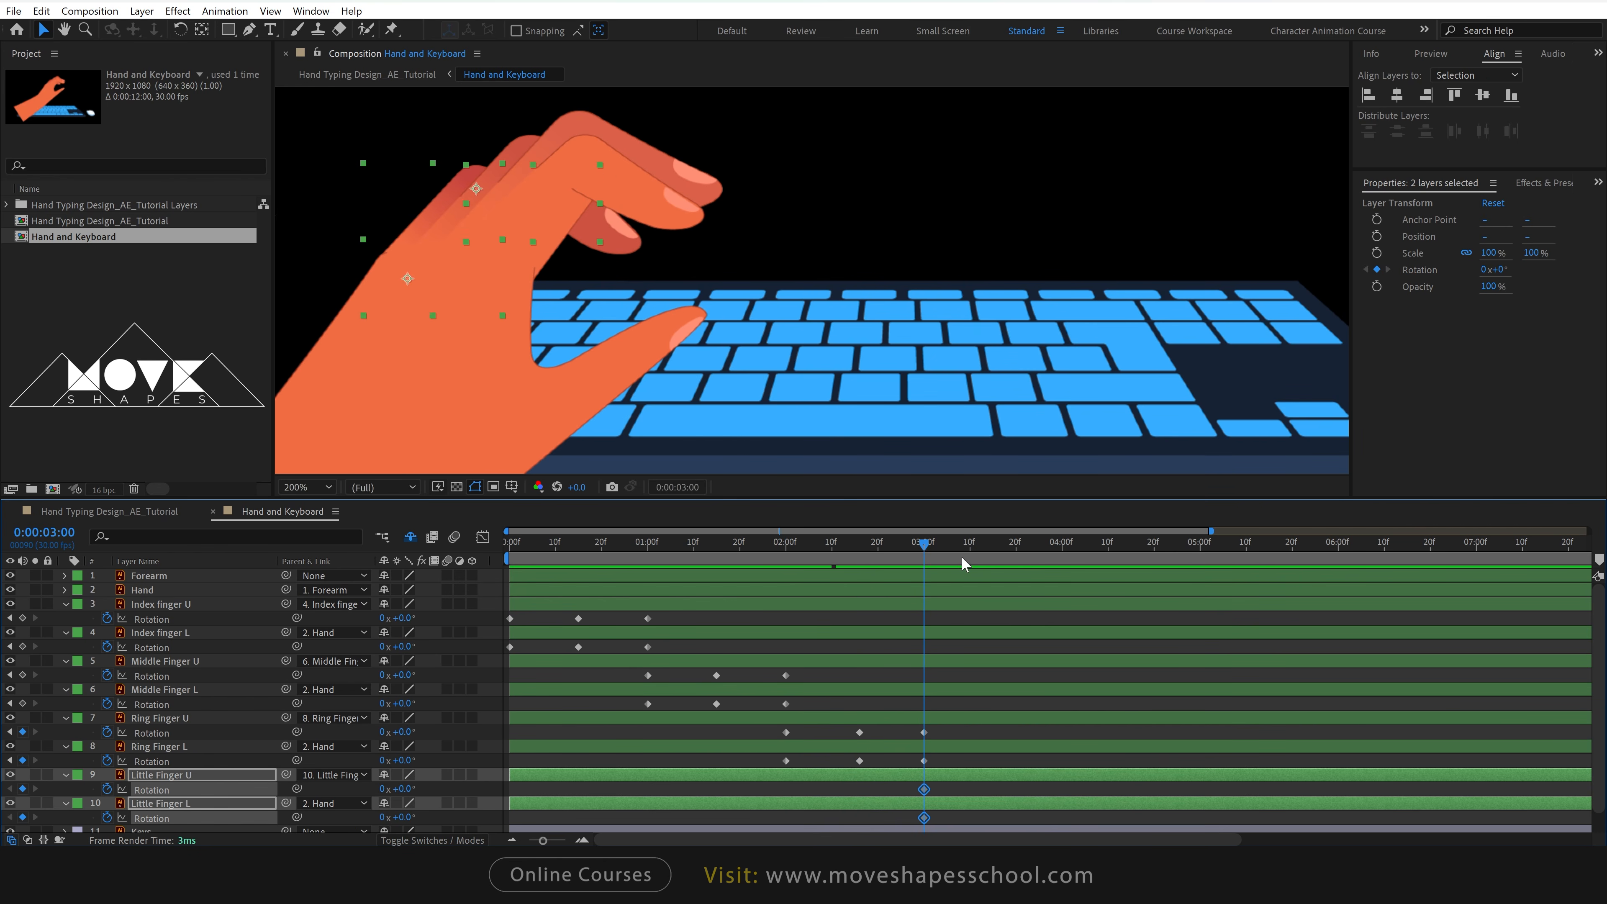
{"action": "left_click_drag", "start_coordinate": [840, 501], "coordinate": [936, 448]}
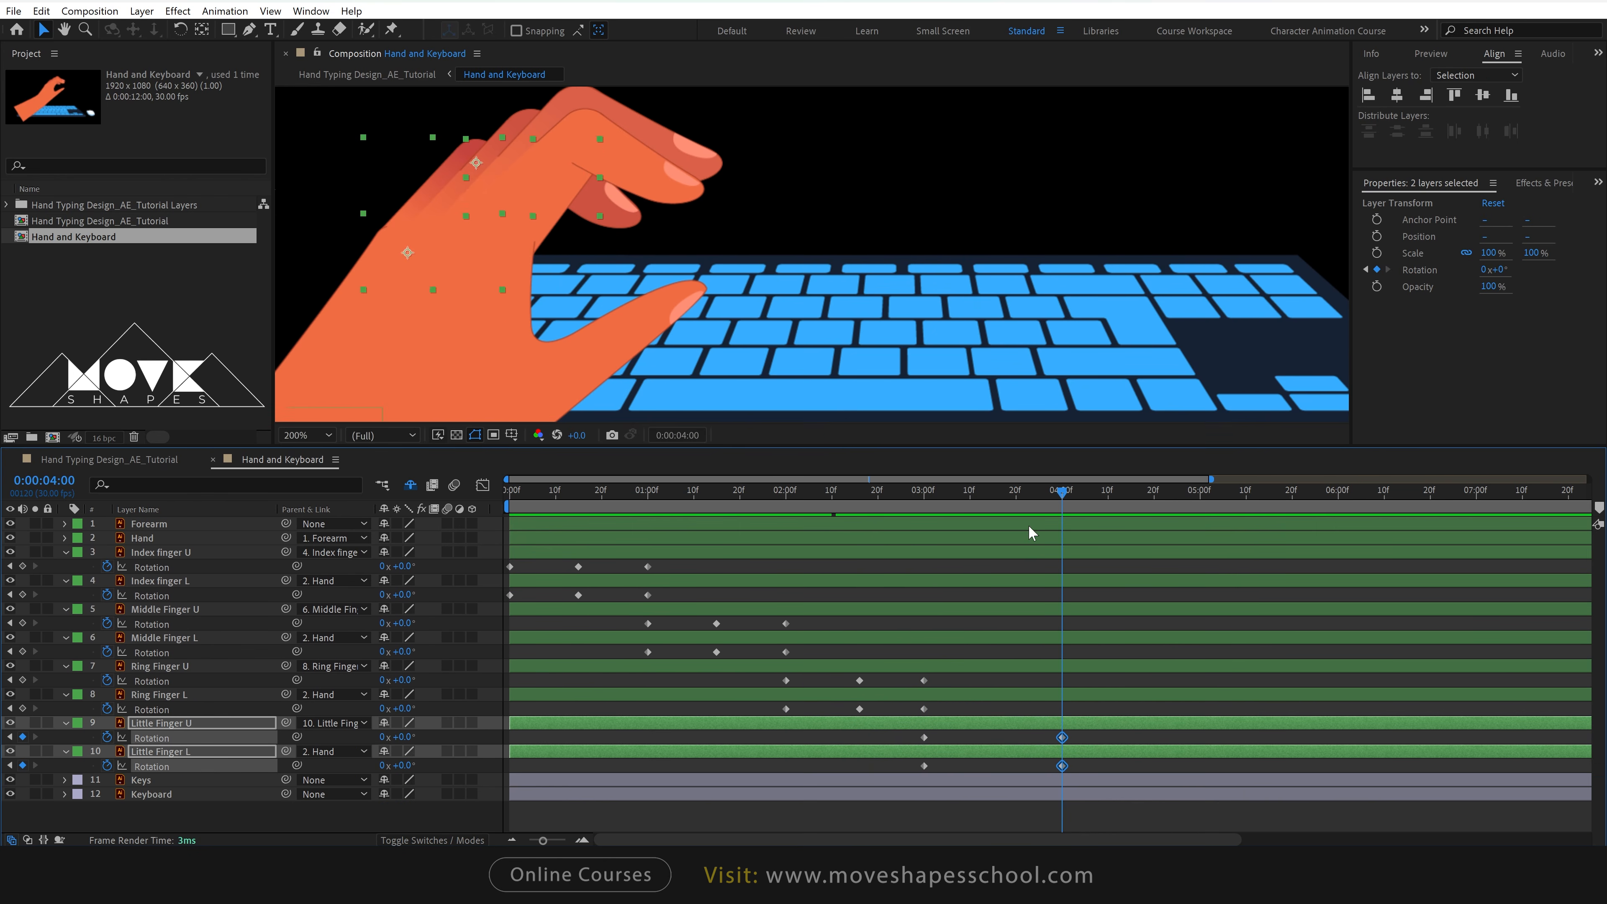
At 0:00:03:16, set the rotation of Little Finger L to 35° and Little Finger U to 18°, and scrub through the motion.
{"action": "left_click", "coordinate": [971, 741]}
{"action": "left_click_drag", "start_coordinate": [396, 765], "coordinate": [420, 765]}
{"action": "left_click_drag", "start_coordinate": [396, 737], "coordinate": [409, 737]}
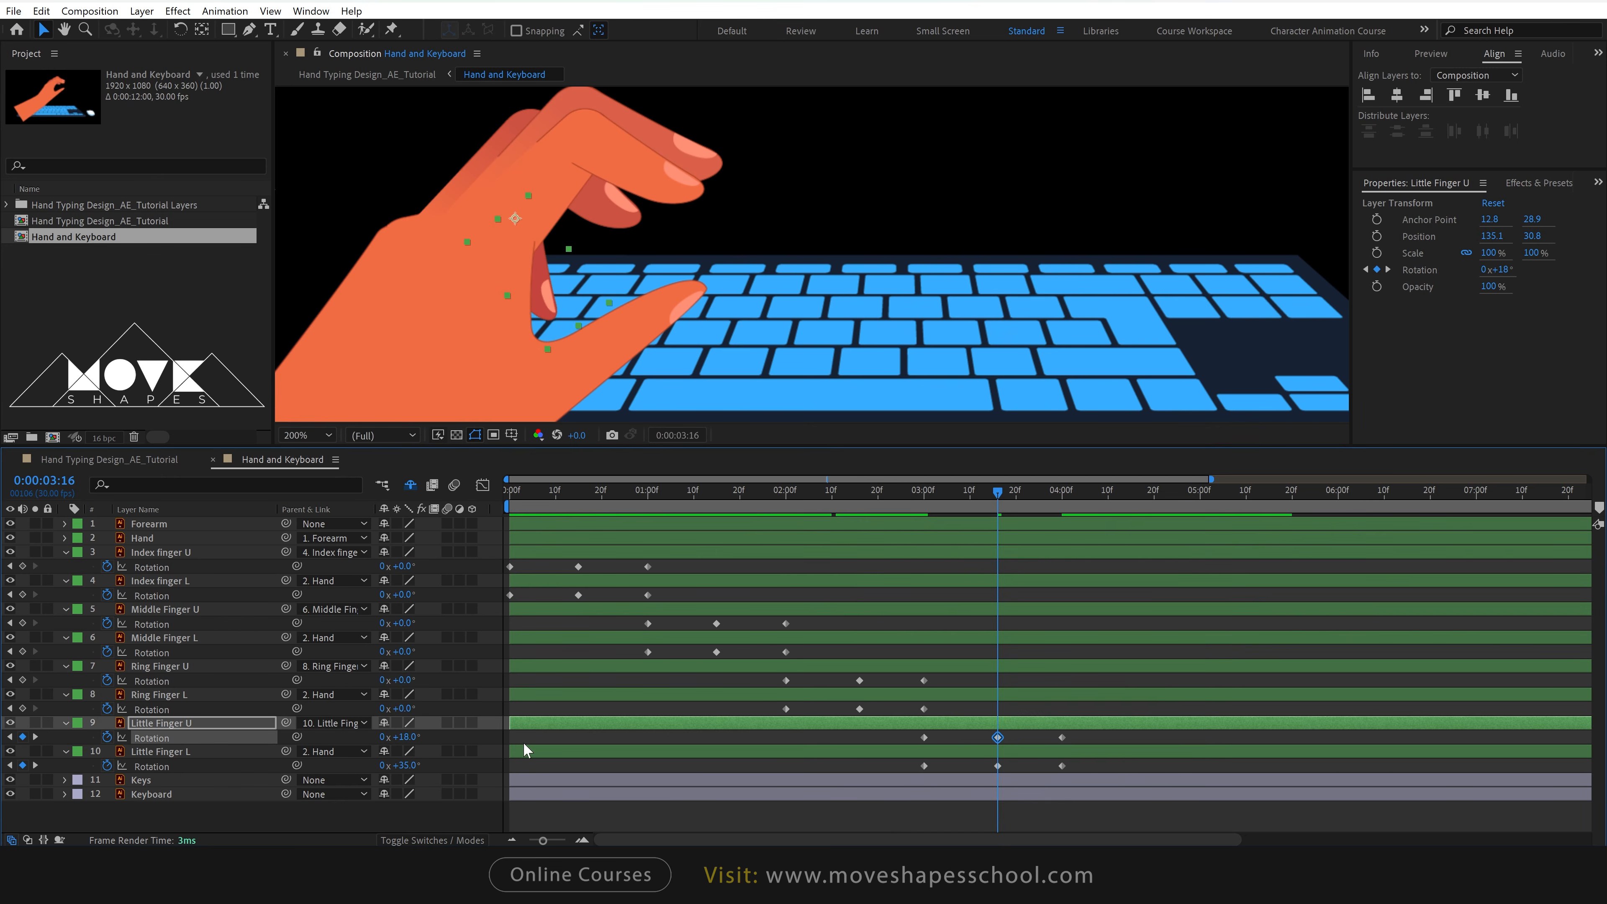
{"action": "left_click_drag", "start_coordinate": [995, 495], "coordinate": [870, 581]}
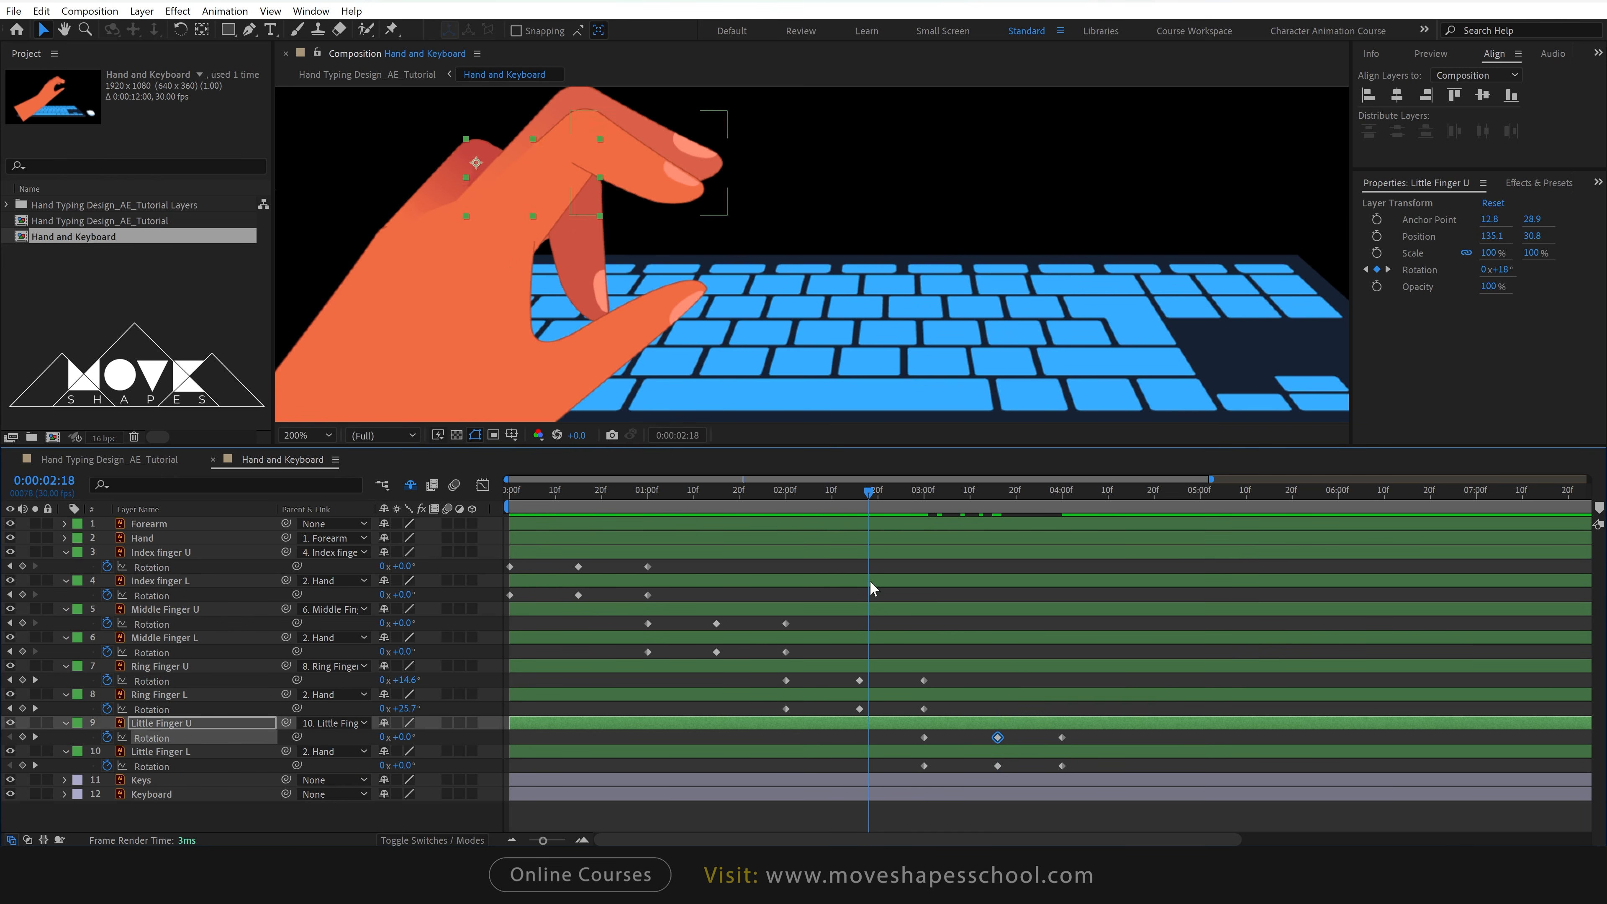
Shift the middle Rotation keyframes of Ring Finger U and Ring Finger L one frame earlier, midway between their outer keyframes.
{"action": "left_click", "coordinate": [859, 708]}
{"action": "left_click", "coordinate": [859, 680], "text": "shift"}
{"action": "left_click_drag", "start_coordinate": [860, 680], "coordinate": [854, 680]}
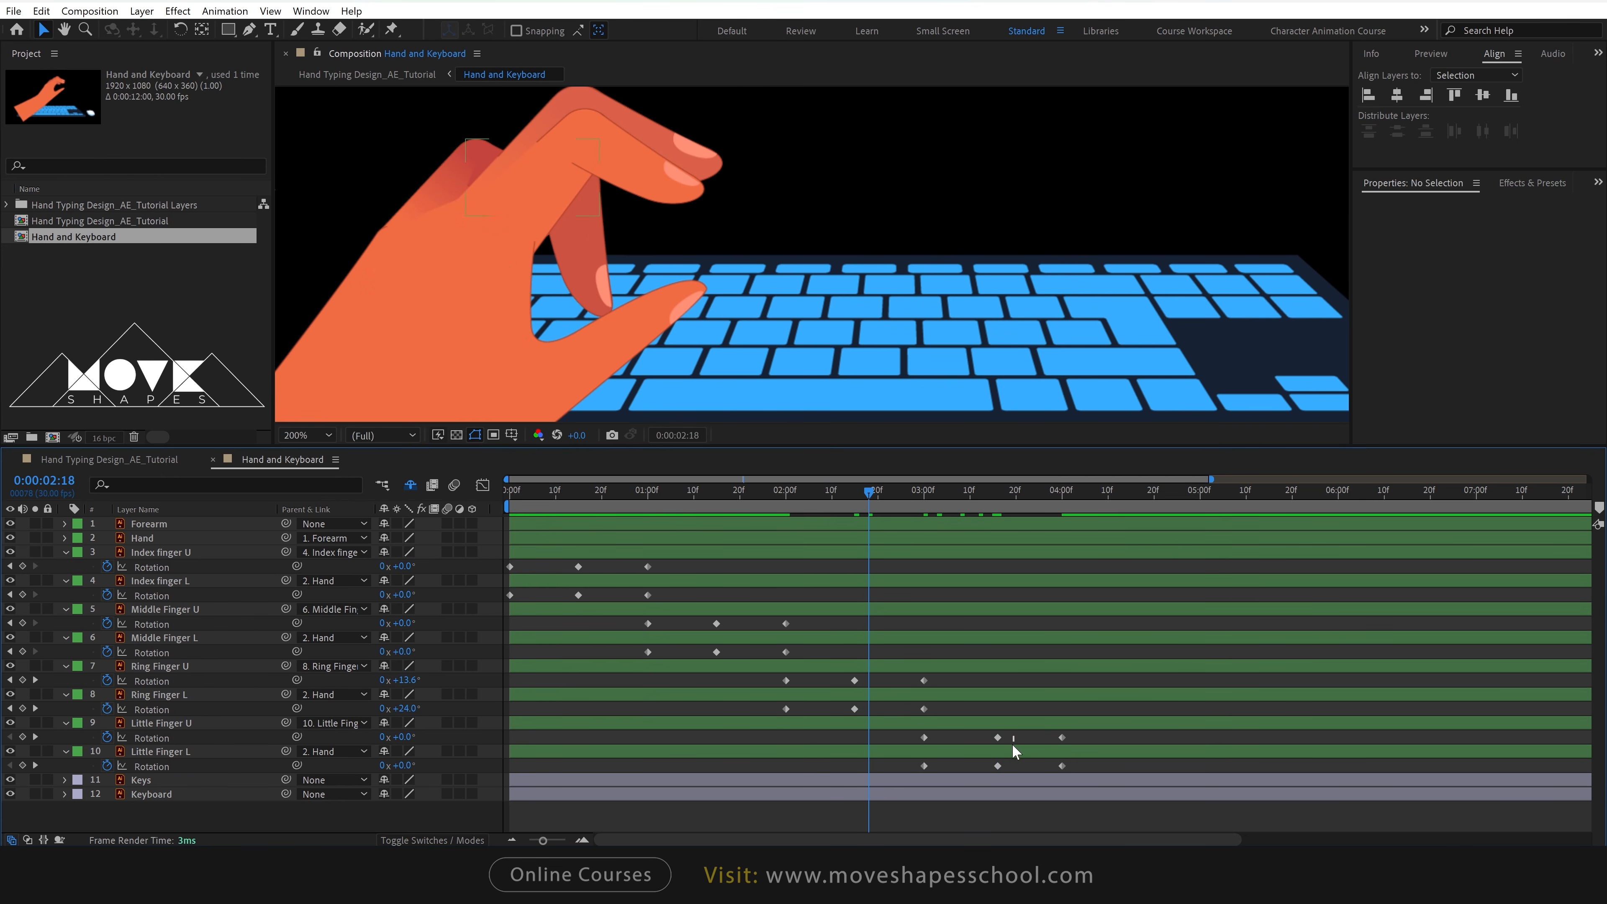
Shift the middle Rotation keyframes of Little Finger U and Little Finger L to 0:00:03:15, and scrub through the motion to 0:00:04:00.
{"action": "left_click", "coordinate": [993, 766]}
{"action": "left_click", "coordinate": [993, 737], "text": "shift"}
{"action": "left_click", "coordinate": [950, 652]}
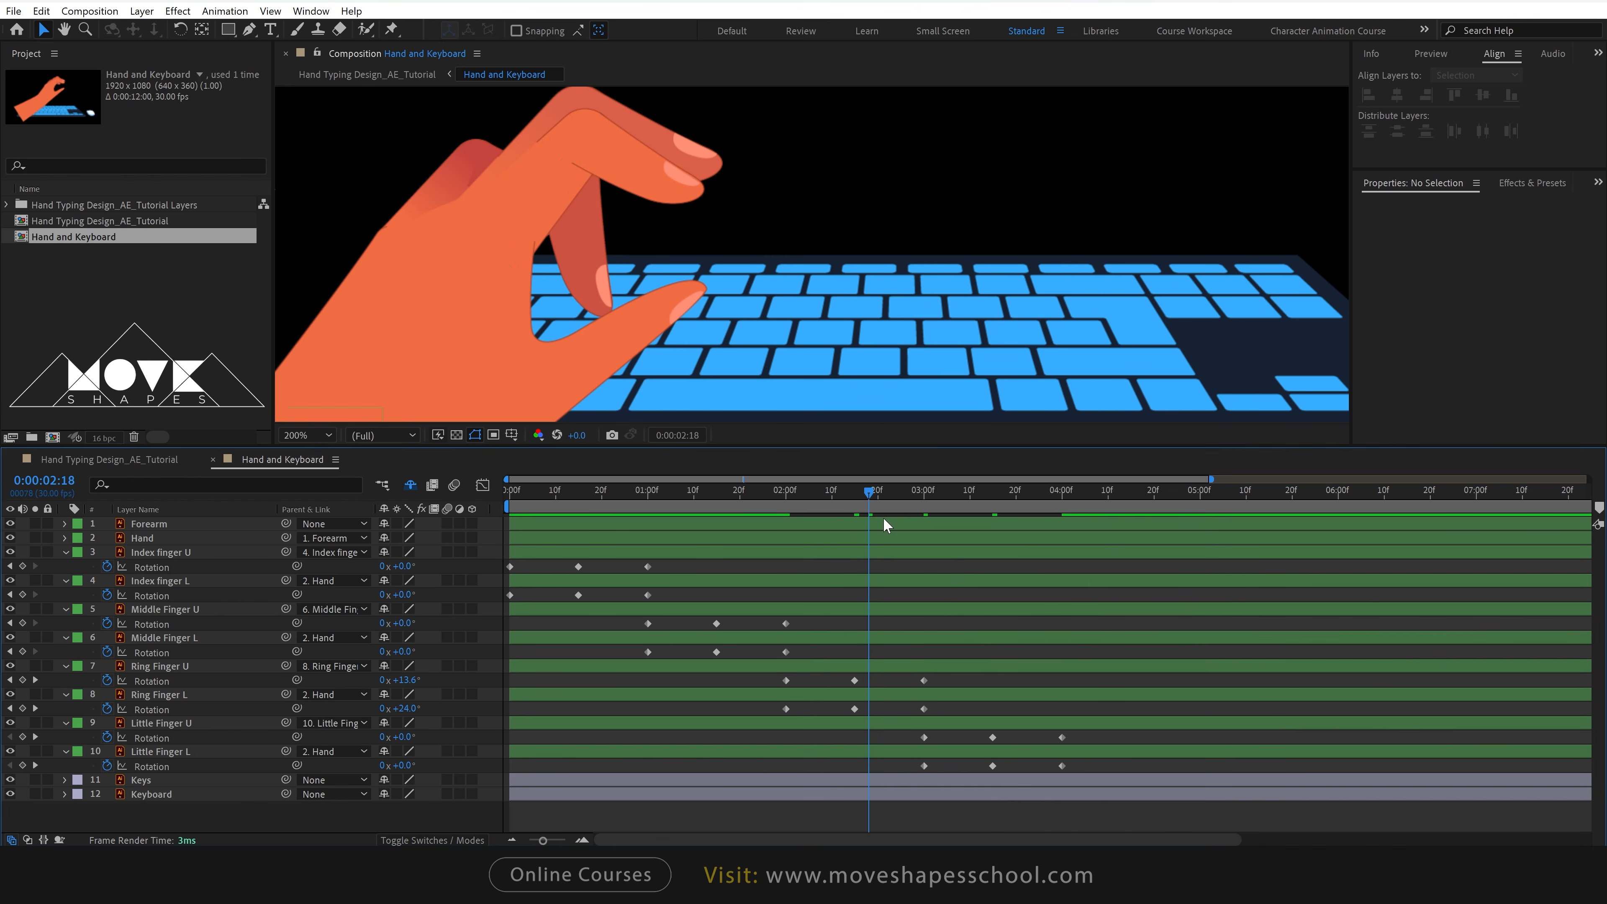
{"action": "left_click_drag", "start_coordinate": [883, 518], "coordinate": [1073, 659]}
{"action": "left_click", "coordinate": [1063, 491]}
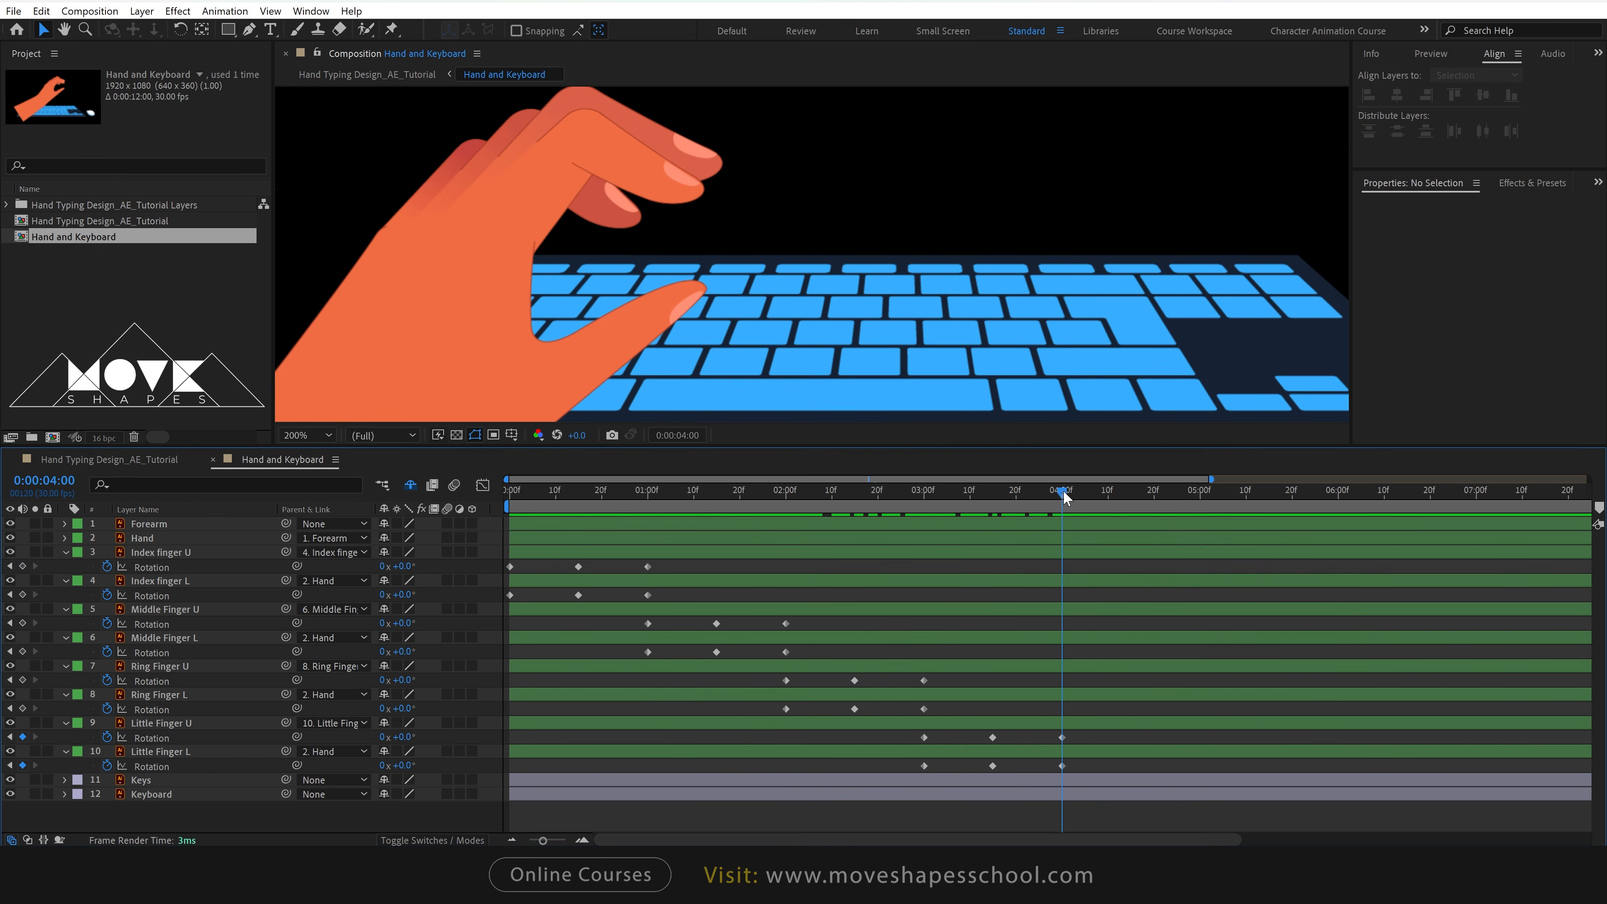
Swap the keyframe timing so the Ring Finger layers animate from 0:00:01:00 to 0:00:02:00 and the Middle Finger layers from 0:00:02:00 to 0:00:03:00.
{"action": "scroll", "coordinate": [927, 325], "scroll_direction": "down", "scroll_amount": 2}
{"action": "left_click_drag", "start_coordinate": [696, 492], "coordinate": [671, 529]}
{"action": "left_click_drag", "start_coordinate": [630, 615], "coordinate": [927, 624]}
{"action": "mouse_move", "coordinate": [767, 679]}
{"action": "left_mouse_down"}
{"action": "mouse_move", "coordinate": [930, 713]}
{"action": "mouse_move", "coordinate": [785, 682]}
{"action": "left_mouse_up"}
{"action": "left_click", "coordinate": [804, 680]}
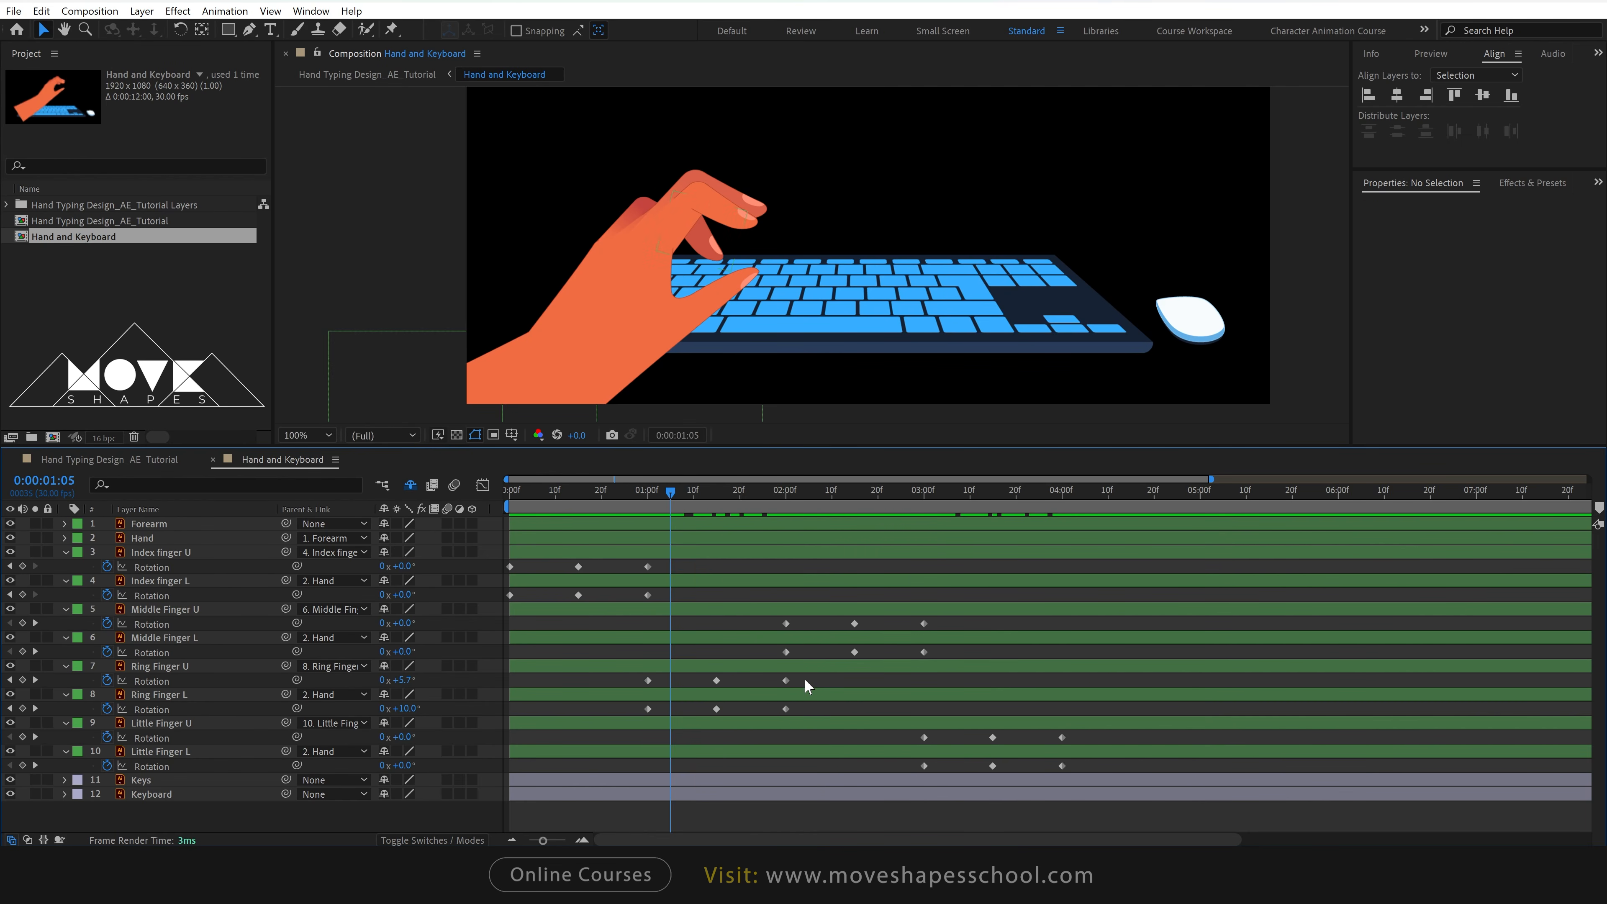
Add a 0° Rotation keyframe to the Hand layer at 0:00:00:00 and set its rotation to 4° at 0:00:00:15.
{"action": "left_click", "coordinate": [520, 491]}
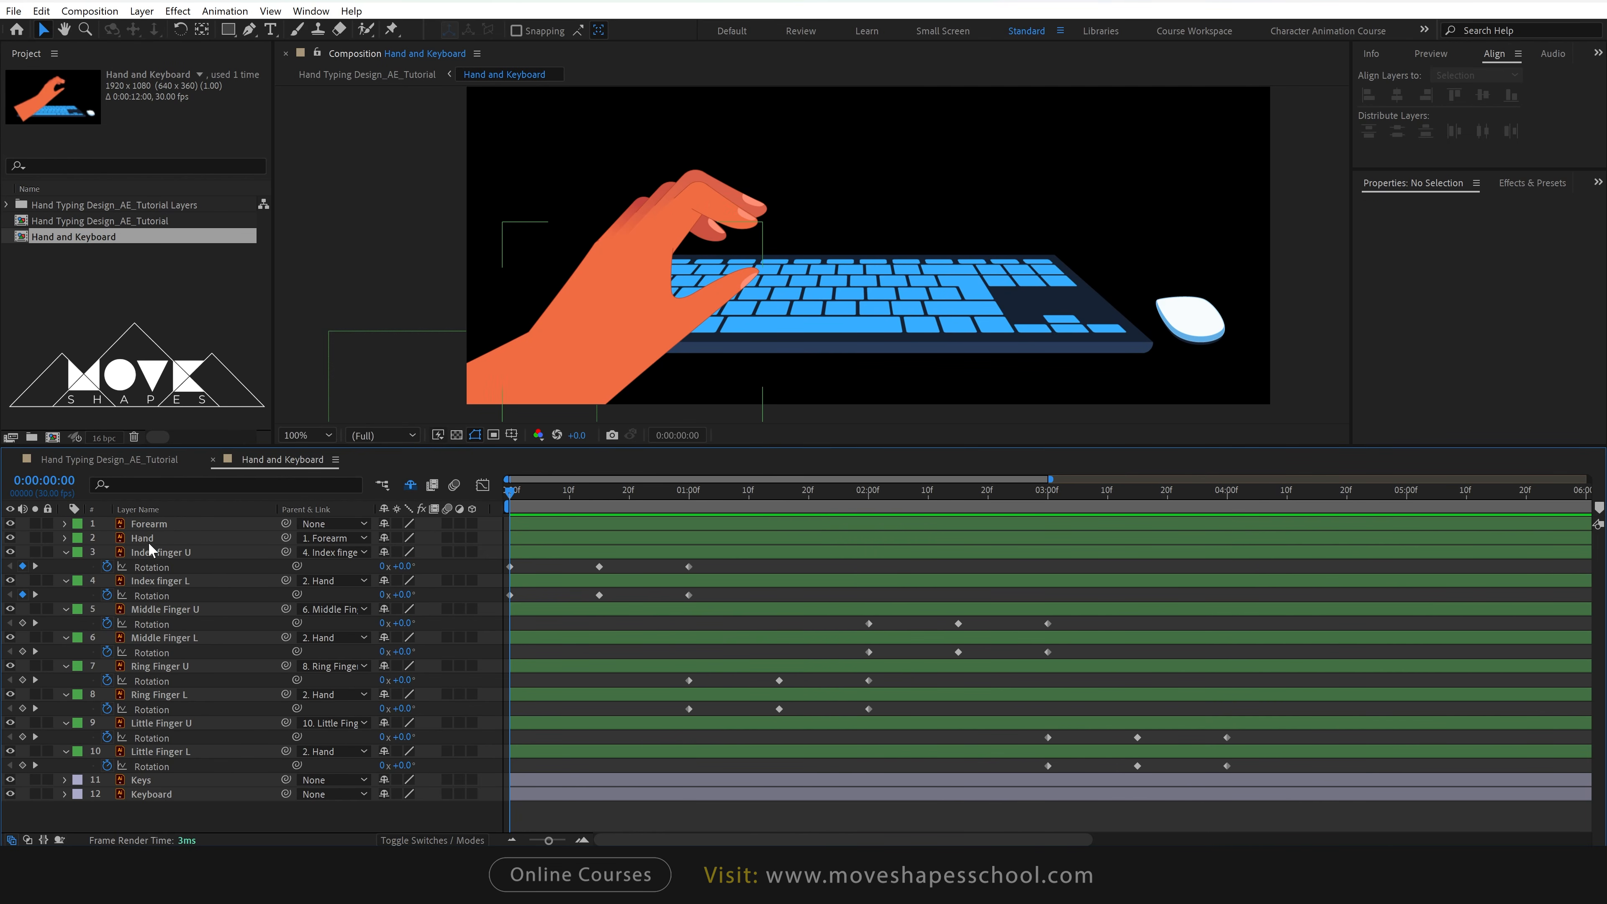
{"action": "left_click", "coordinate": [144, 536]}
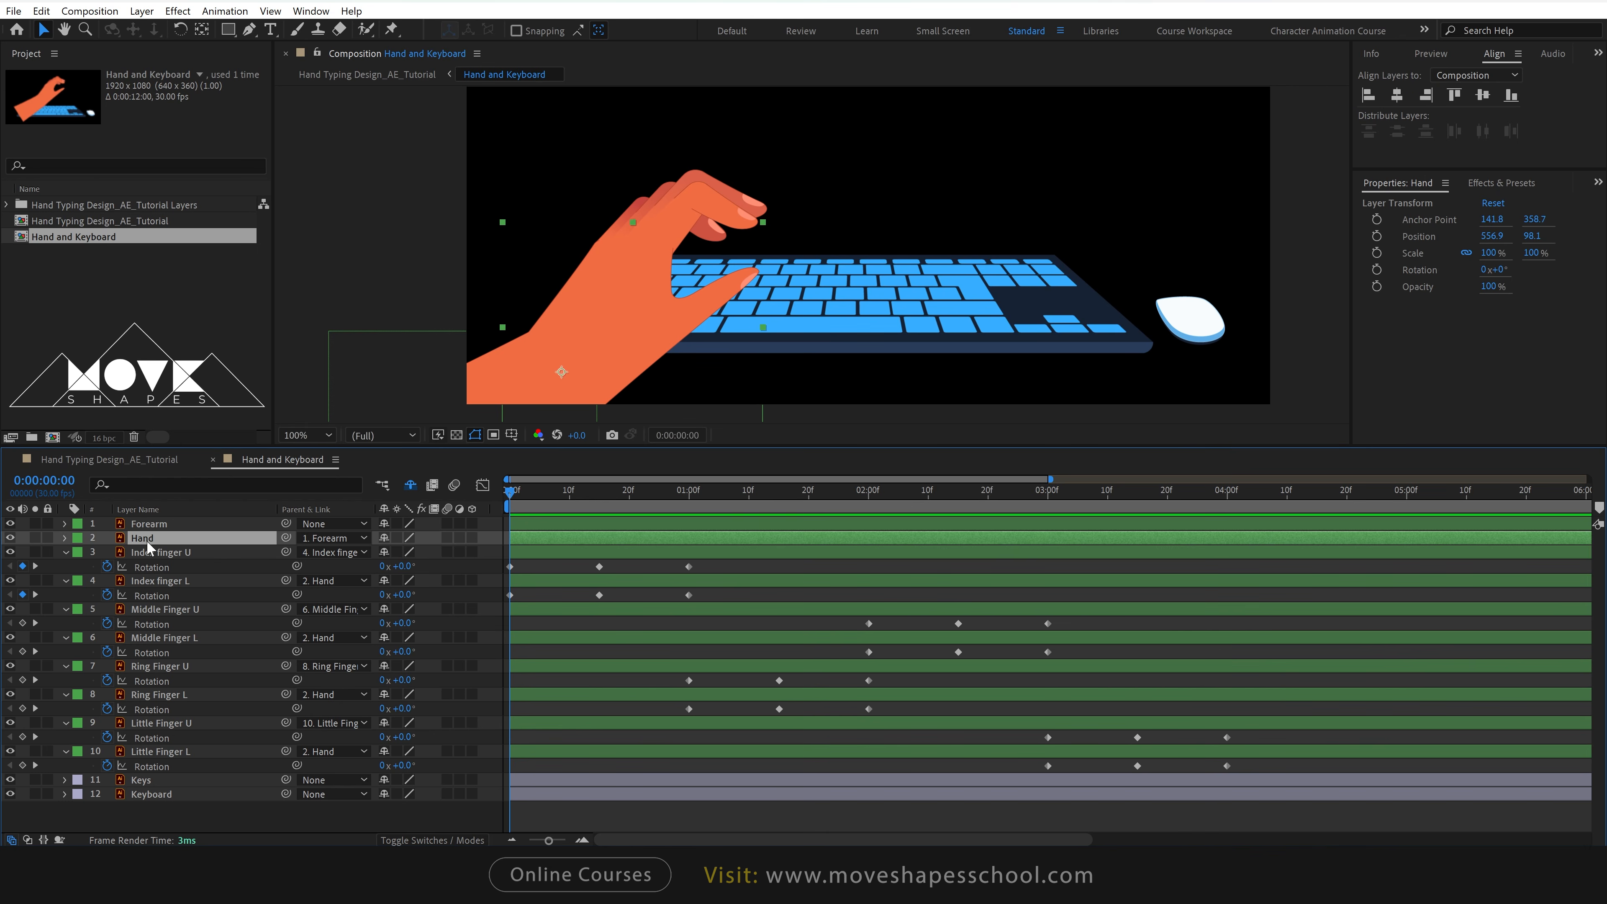
{"action": "key", "text": "r"}
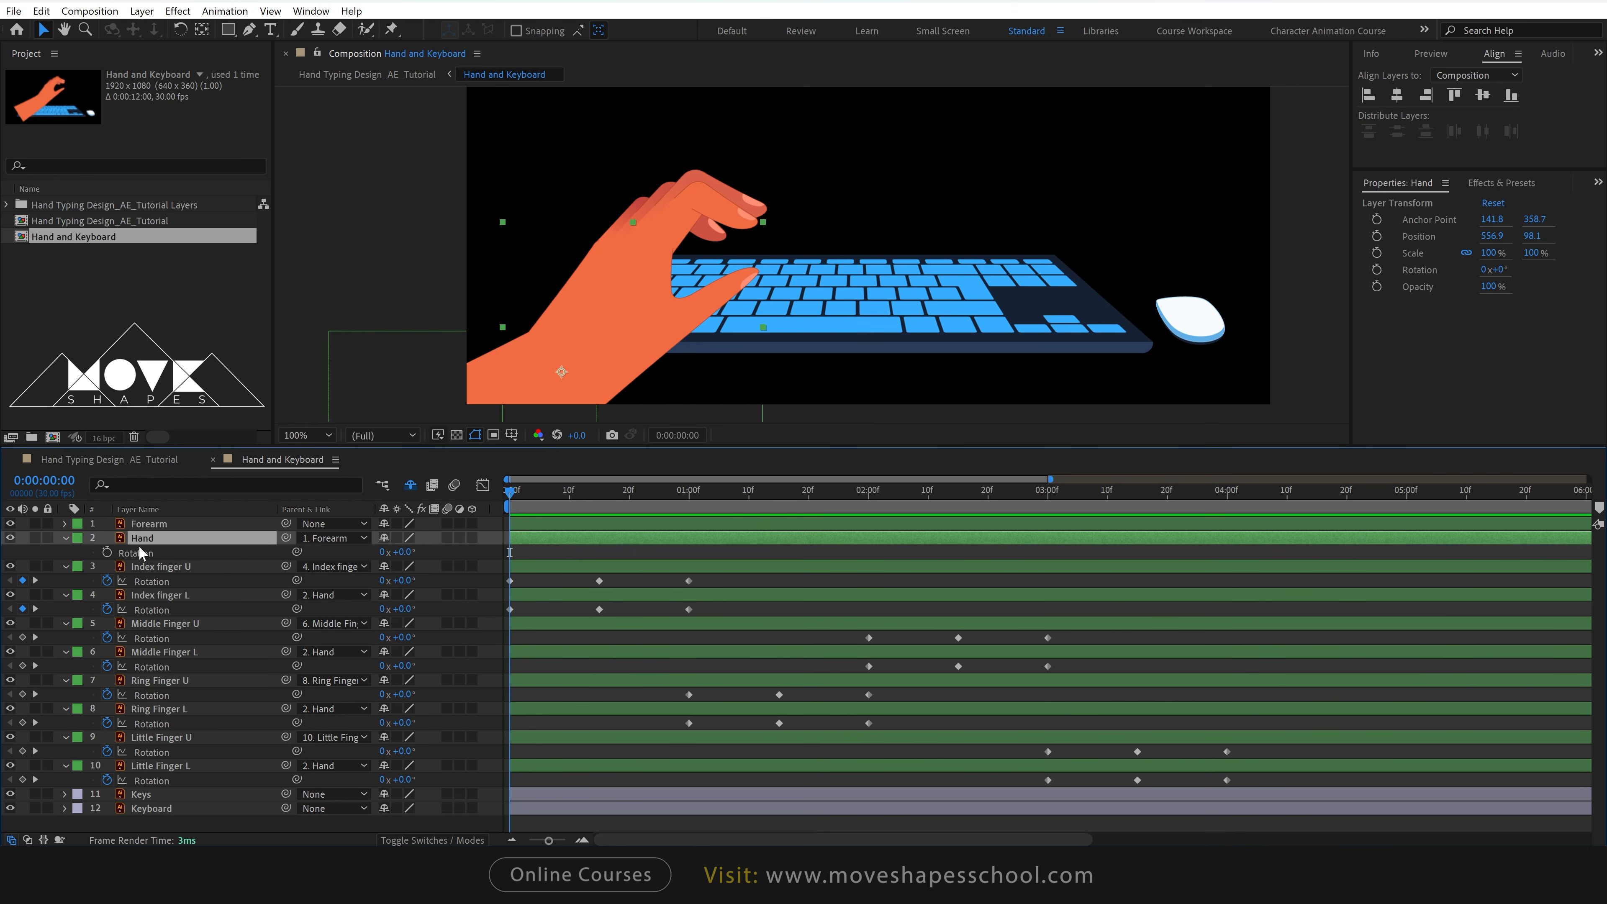
{"action": "left_click", "coordinate": [108, 552]}
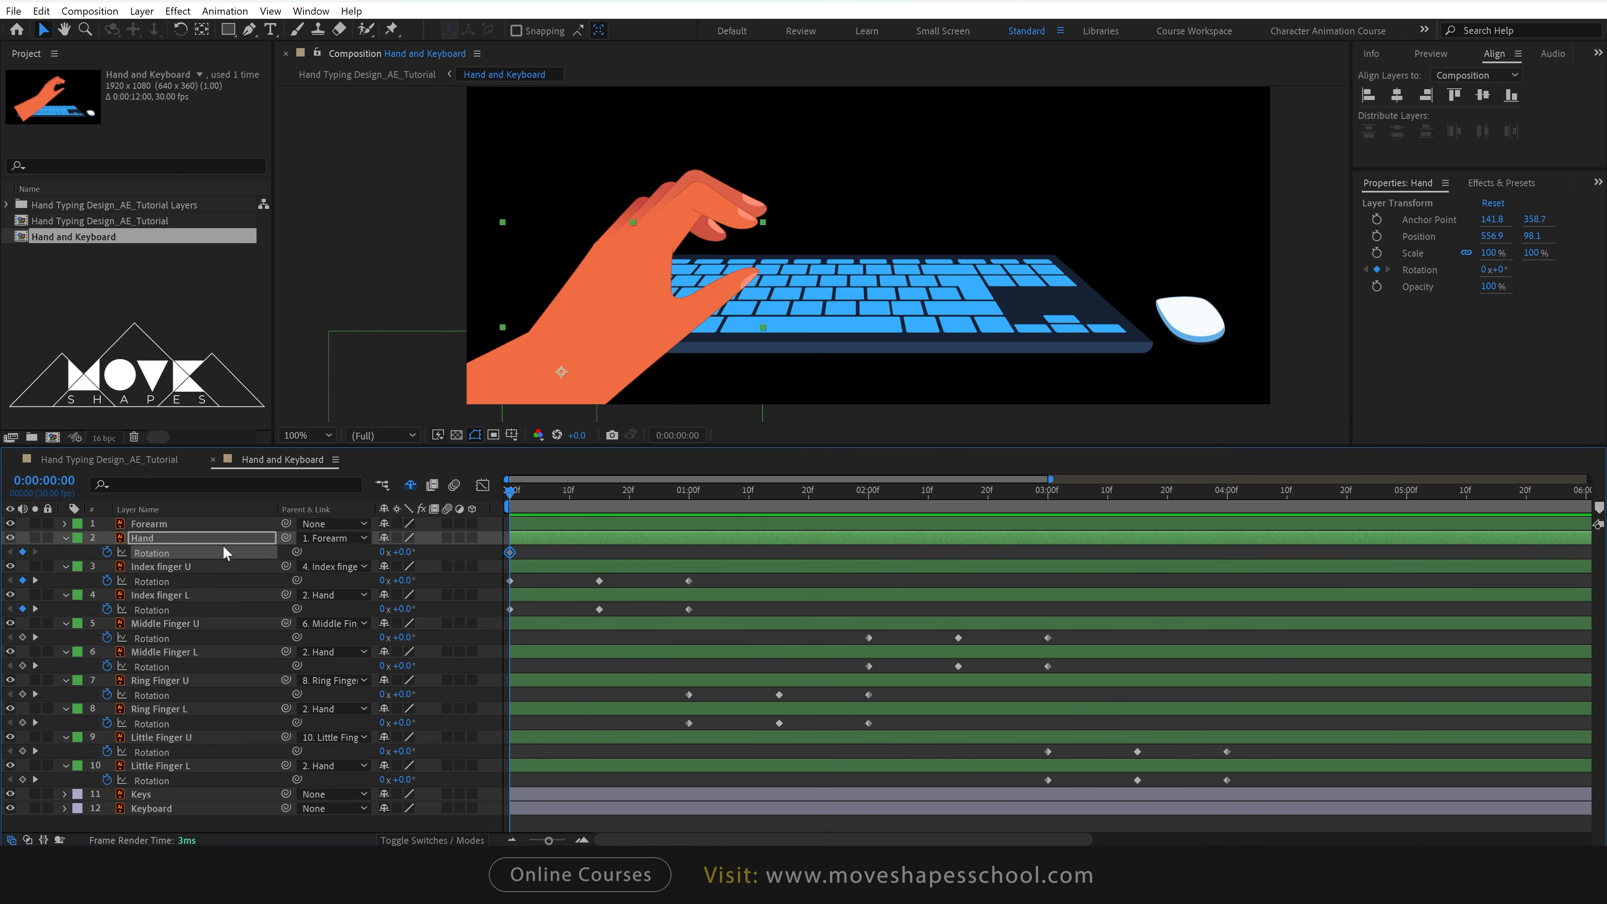
{"action": "left_click_drag", "start_coordinate": [523, 499], "coordinate": [600, 506]}
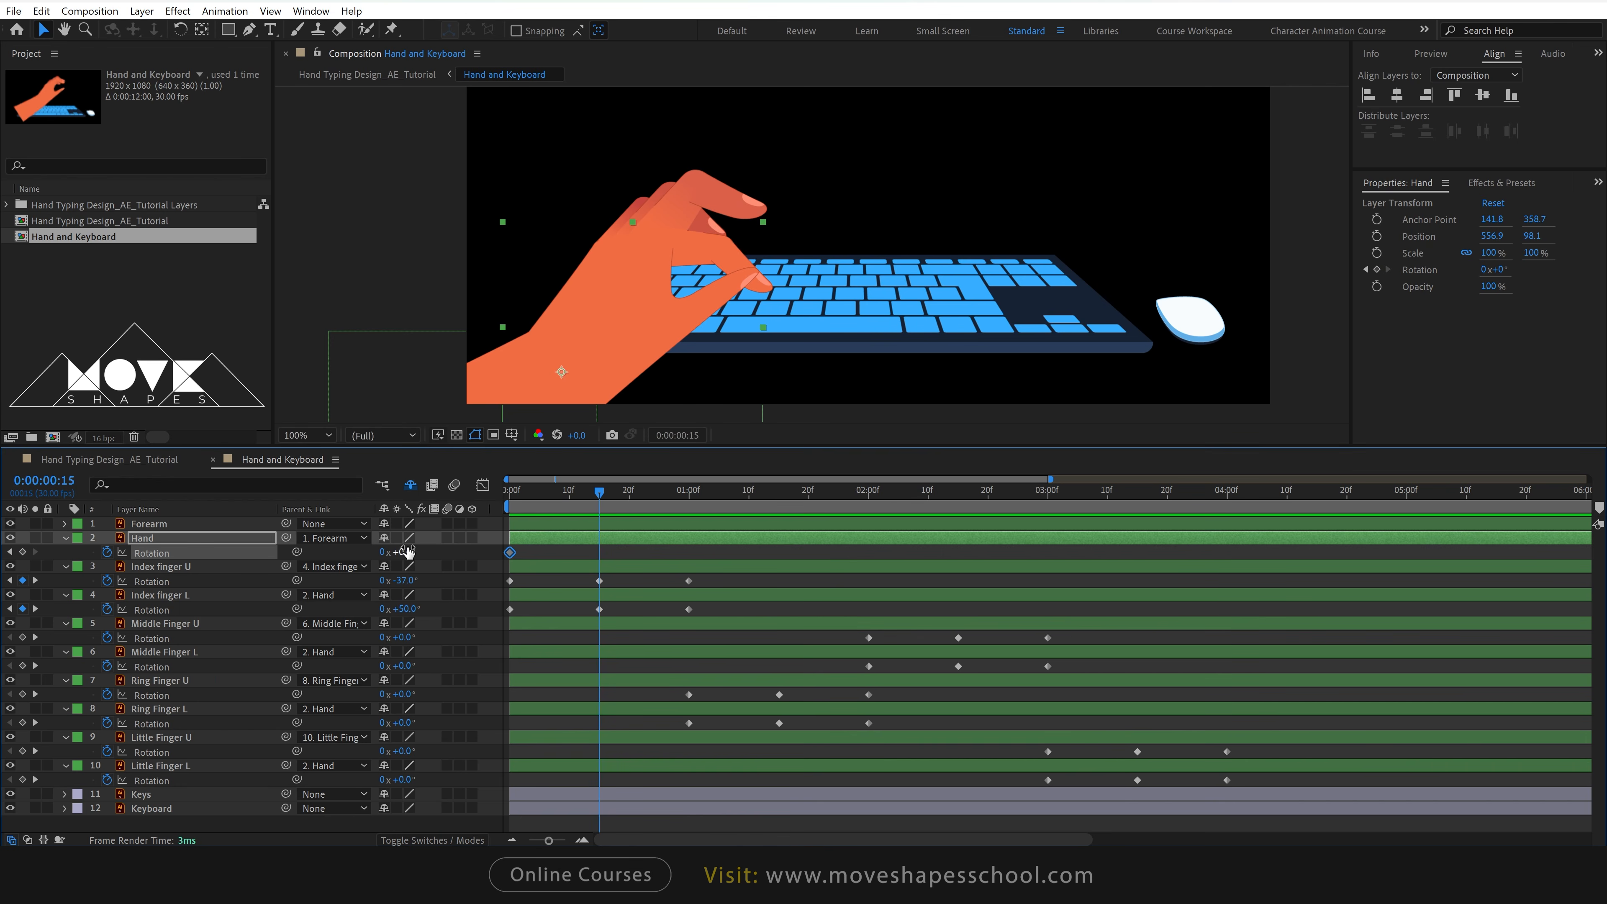
{"action": "key", "text": "Up"}
{"action": "key", "text": "Up"}
{"action": "key", "text": "Up"}
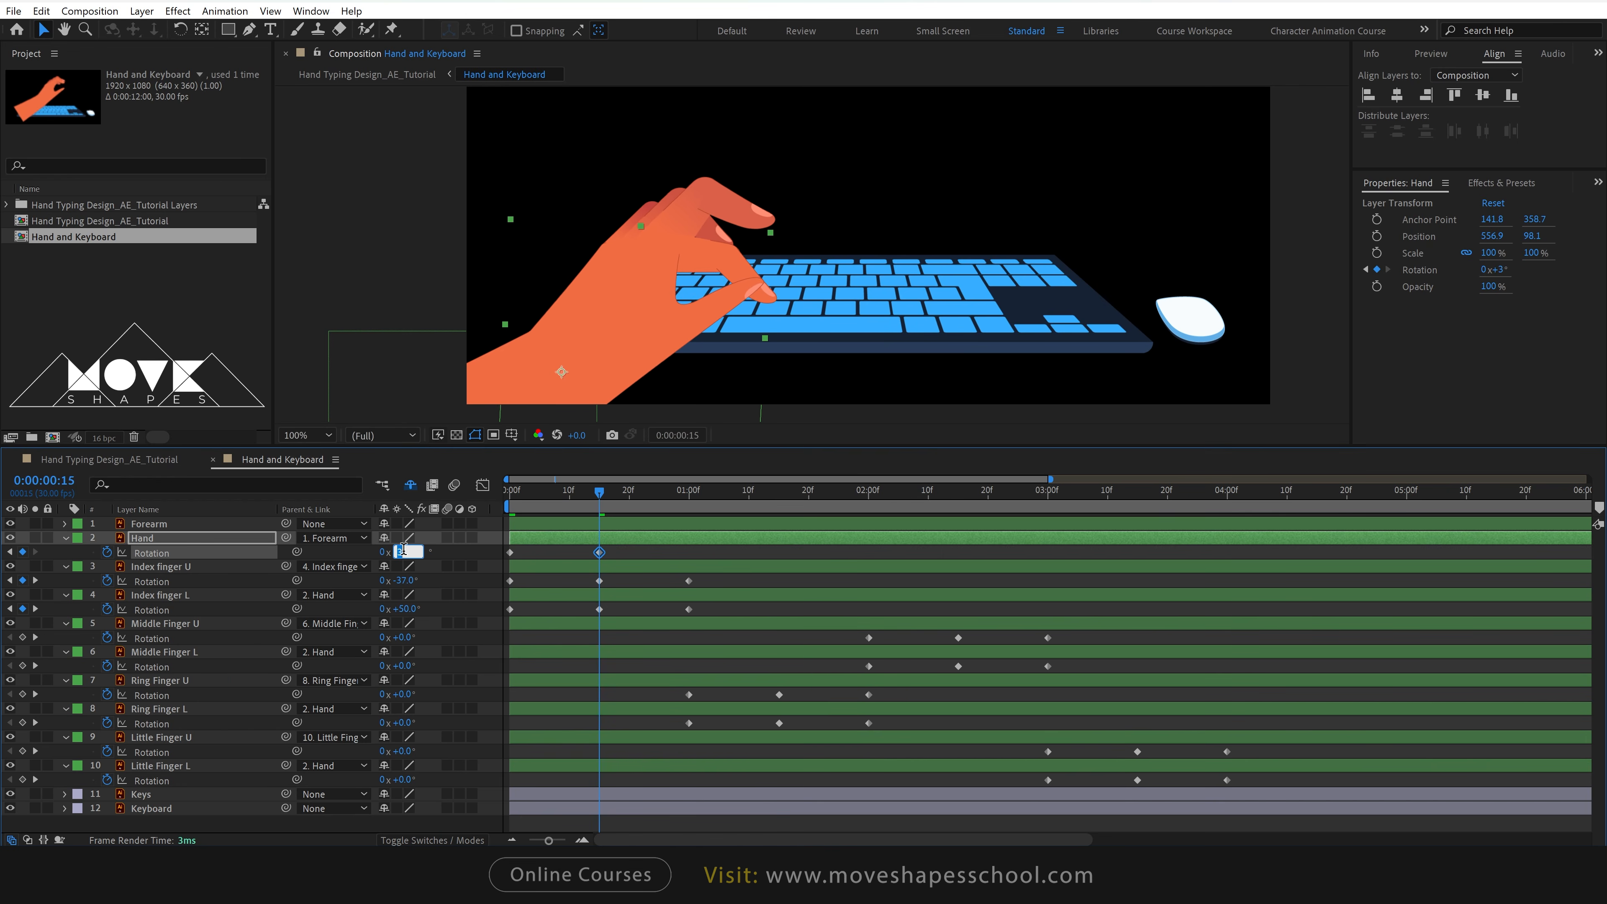
Set the Hand layer's rotation to 0° at 0:00:01:00 and to -6° at 0:00:01:15.
{"action": "left_click_drag", "start_coordinate": [613, 501], "coordinate": [689, 506]}
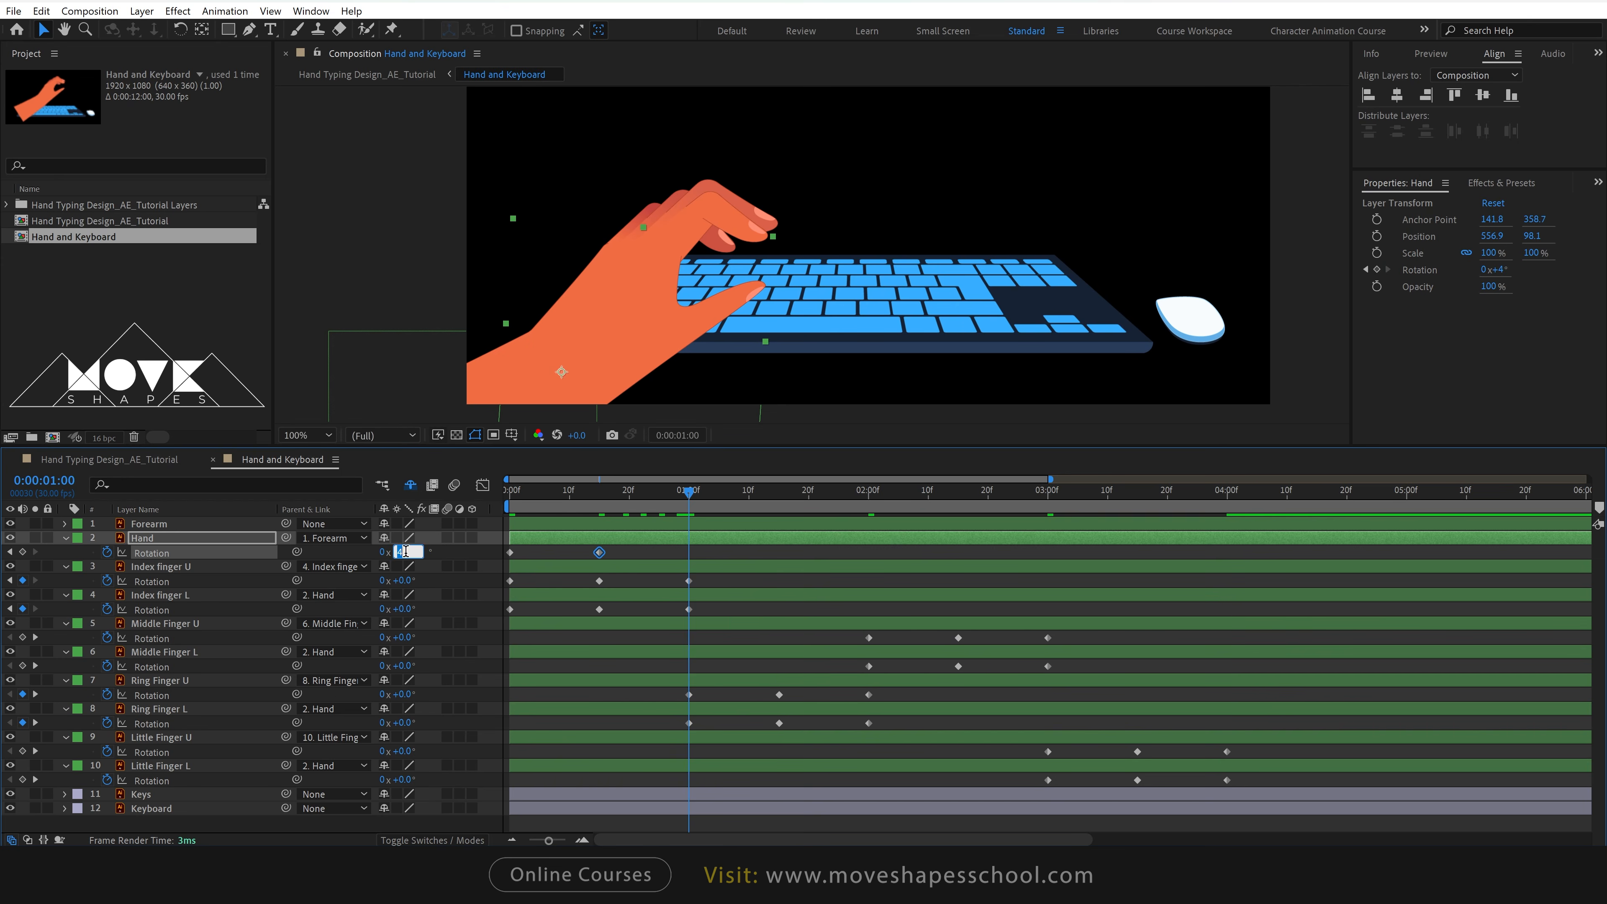
{"action": "type", "text": "0"}
{"action": "key", "text": "Return"}
{"action": "left_click_drag", "start_coordinate": [678, 500], "coordinate": [778, 546]}
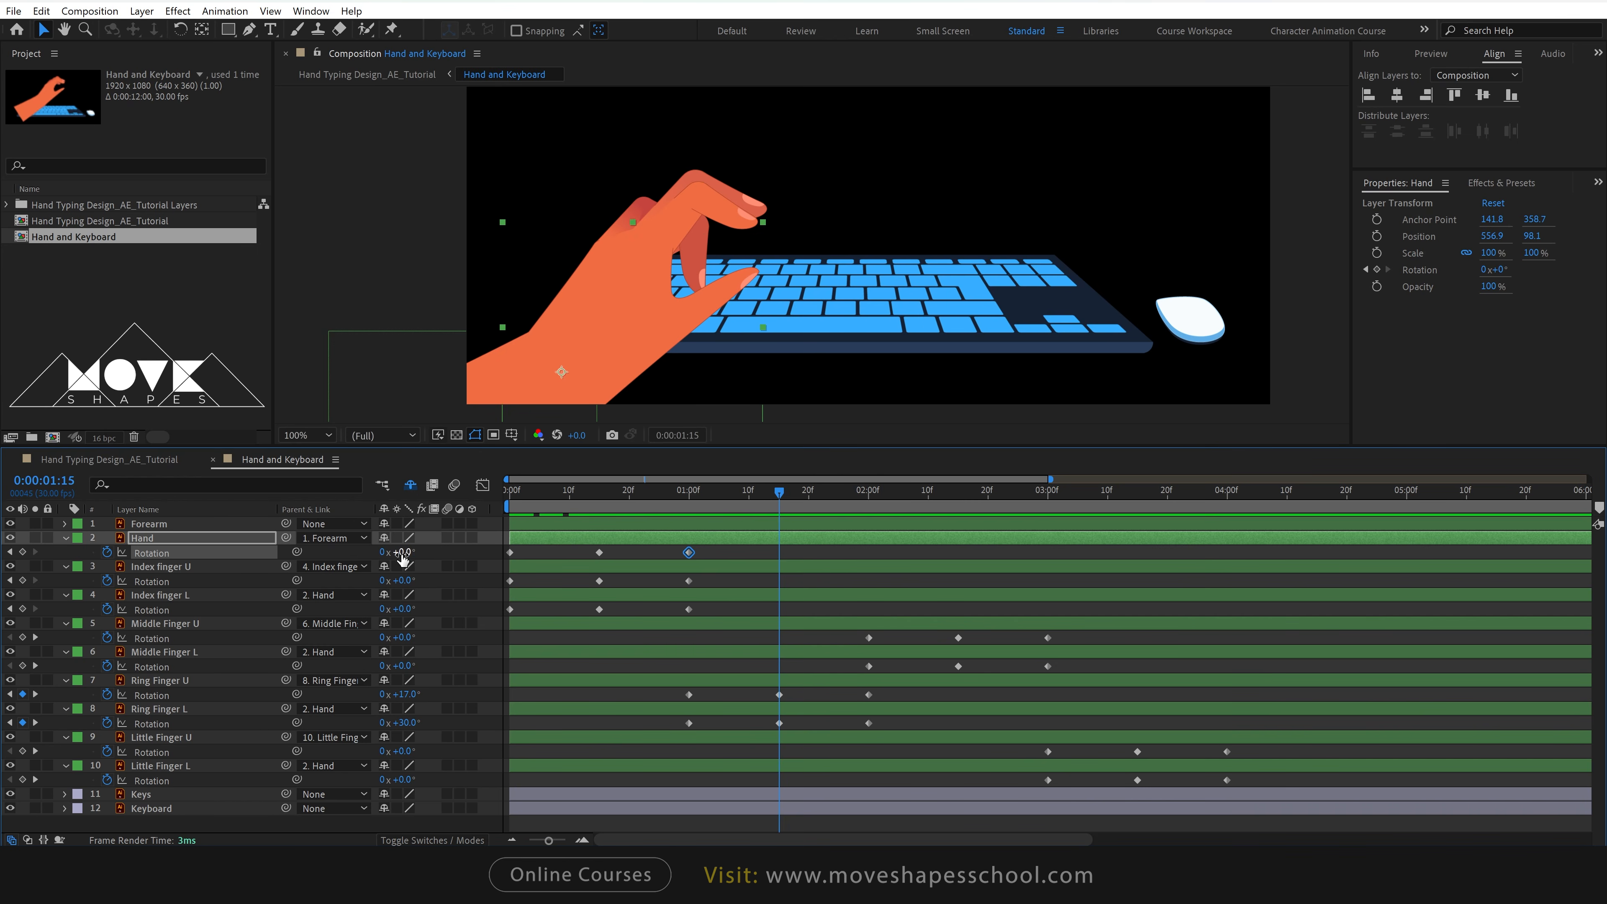
{"action": "type", "text": "-6"}
{"action": "key", "text": "Return"}
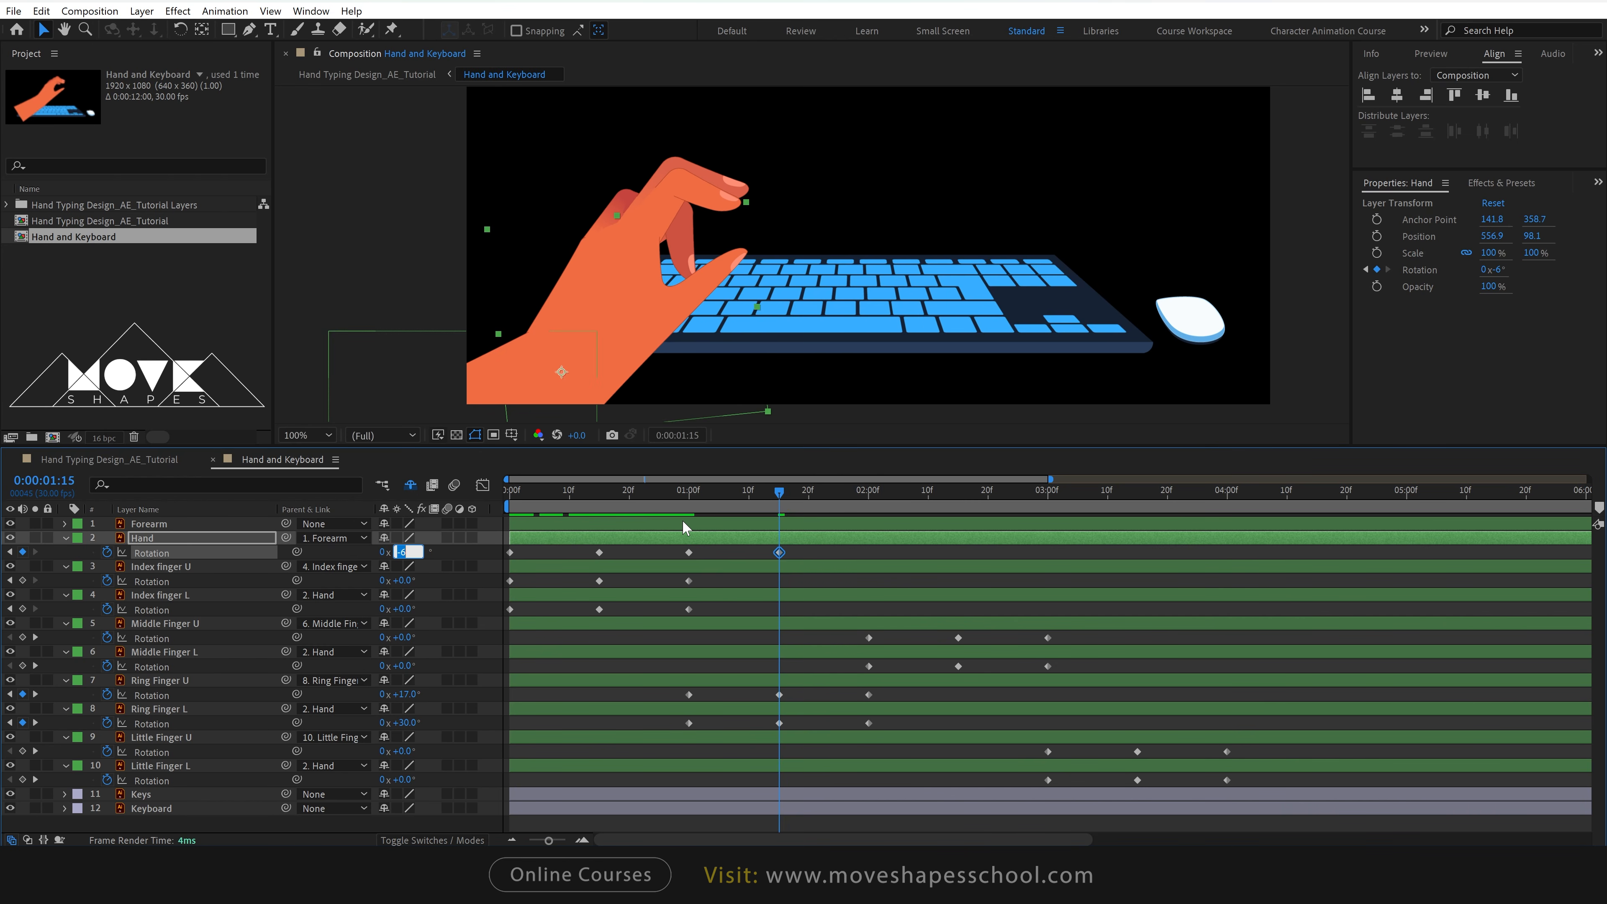
Set the Hand layer's rotation to 0° at 0:00:02:00 and to 10° at 0:00:02:15.
{"action": "left_click", "coordinate": [868, 504]}
{"action": "left_click", "coordinate": [397, 552]}
{"action": "type", "text": "0"}
{"action": "key", "text": "Return"}
{"action": "key", "text": "F2"}
{"action": "left_click_drag", "start_coordinate": [871, 492], "coordinate": [959, 504]}
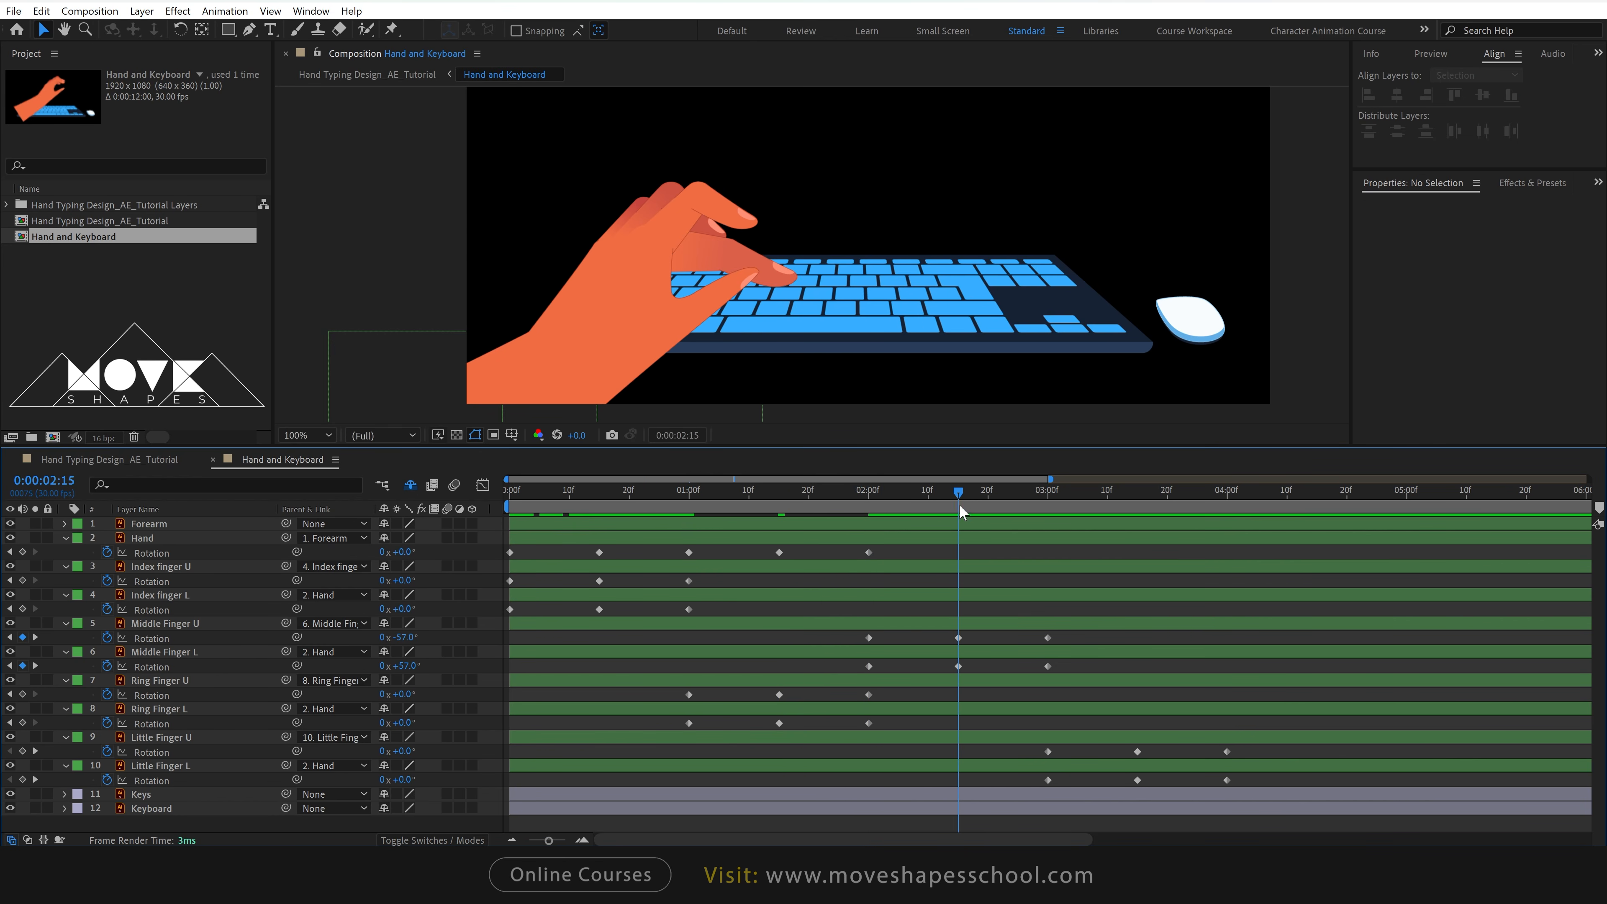
{"action": "type", "text": "8"}
{"action": "key", "text": "BackSpace"}
{"action": "type", "text": "10"}
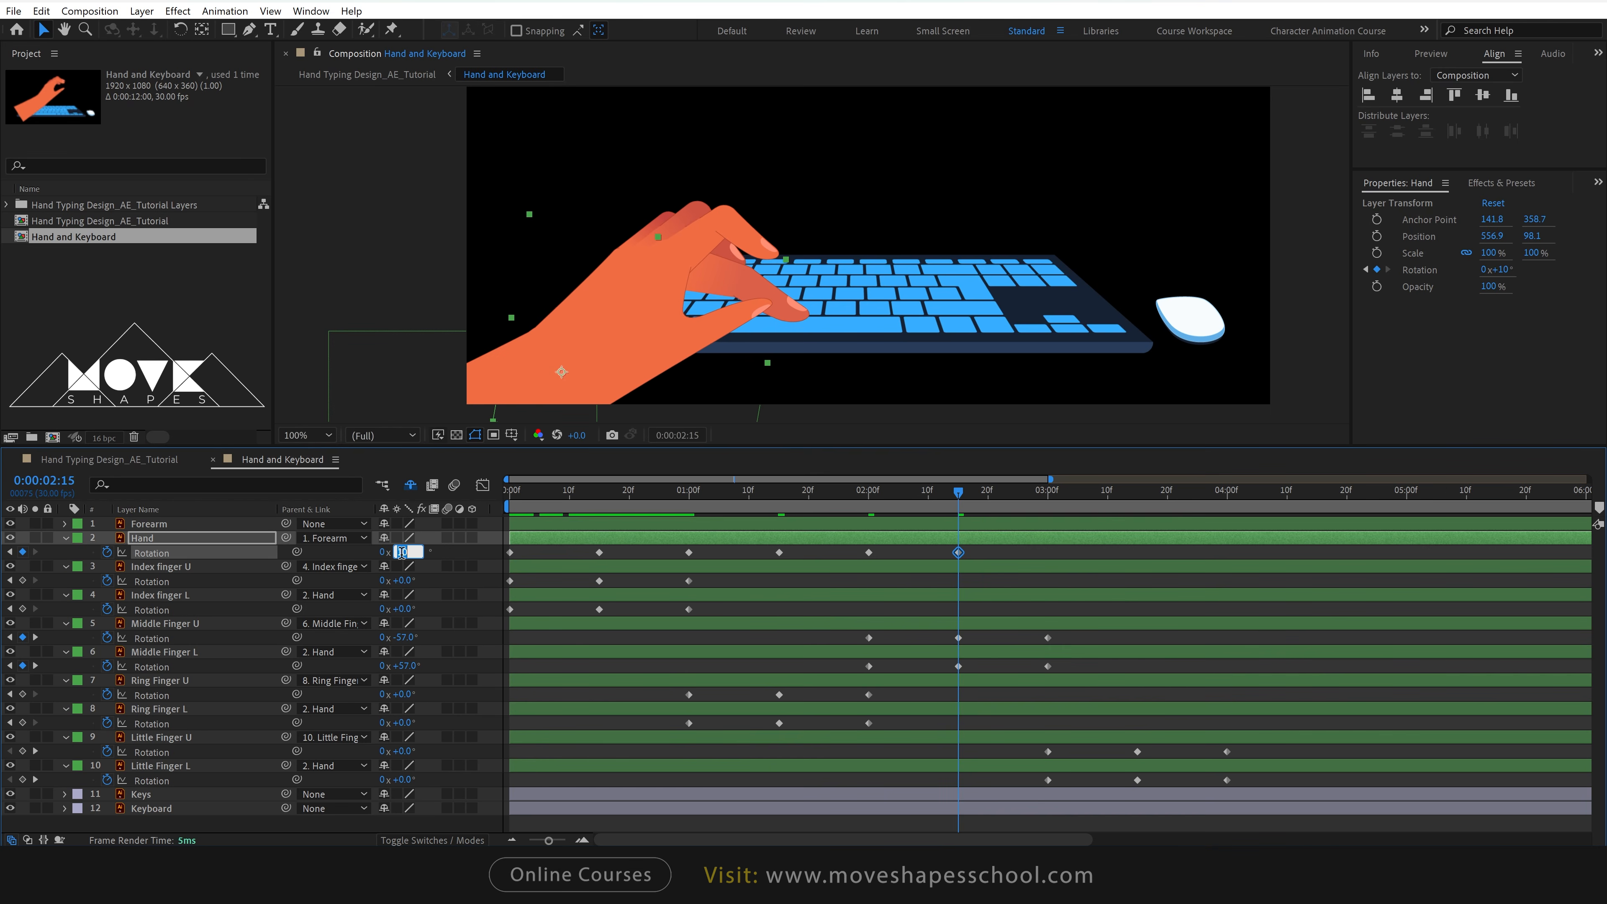
Set the rotation of Middle Finger L to 51° at 0:00:02:15 and preview the motion.
{"action": "left_click", "coordinate": [402, 665]}
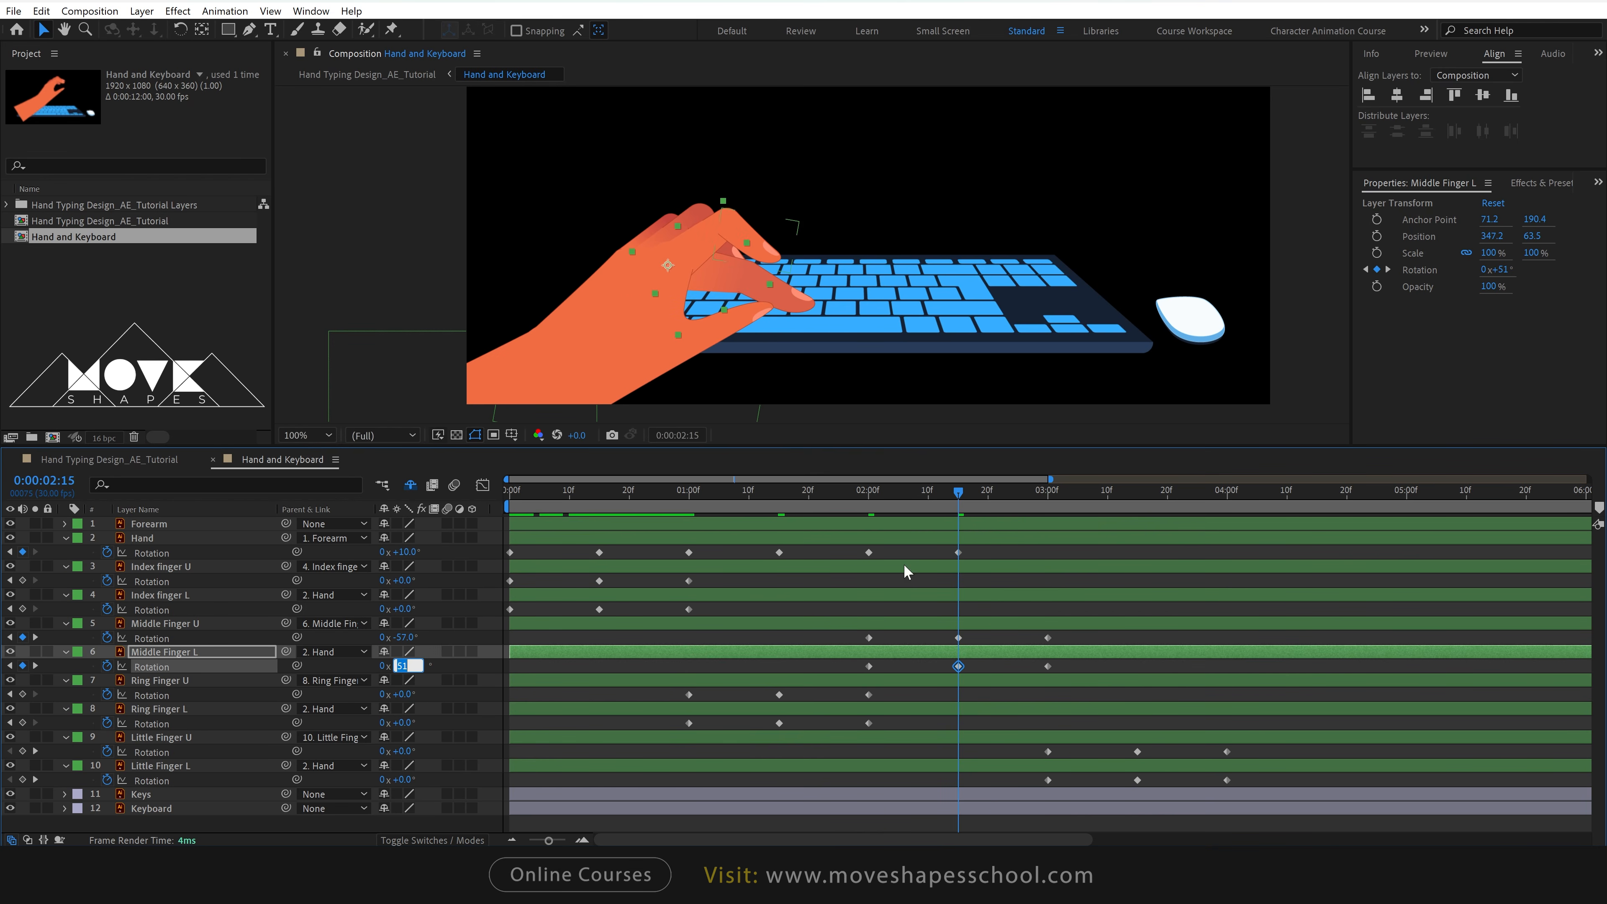
{"action": "key", "text": "Return"}
{"action": "key", "text": "space"}
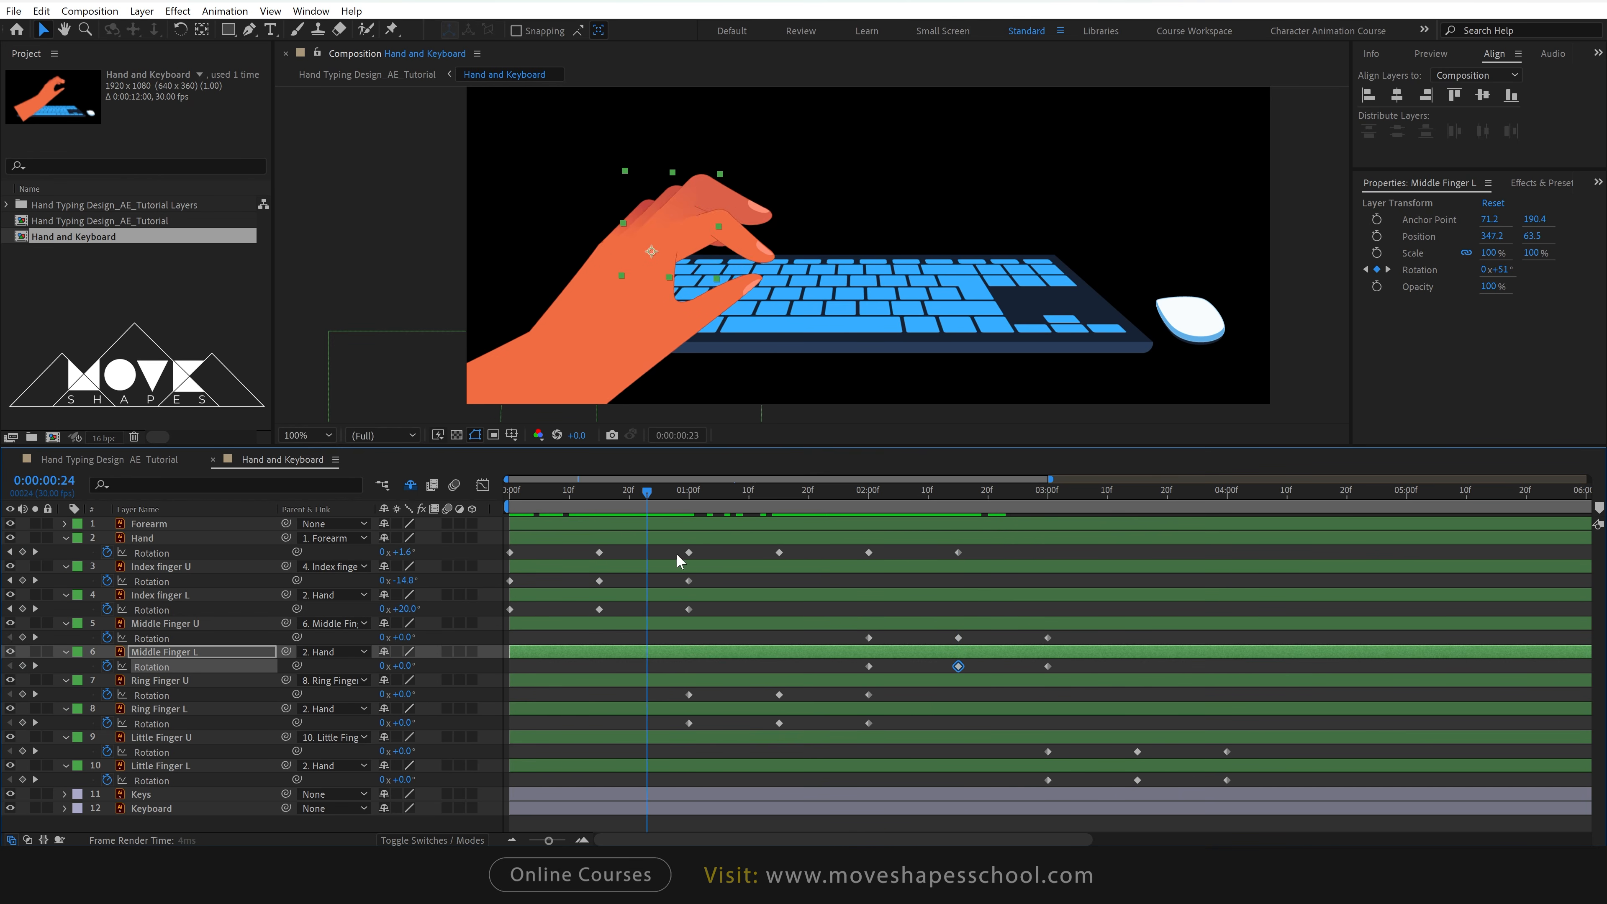
Set the Hand layer's rotation to 0° at 0:00:03:00 and to -7° at 0:00:03:15.
{"action": "left_click_drag", "start_coordinate": [676, 561], "coordinate": [1046, 559]}
{"action": "left_click", "coordinate": [869, 552]}
{"action": "left_click", "coordinate": [403, 552]}
{"action": "type", "text": "0"}
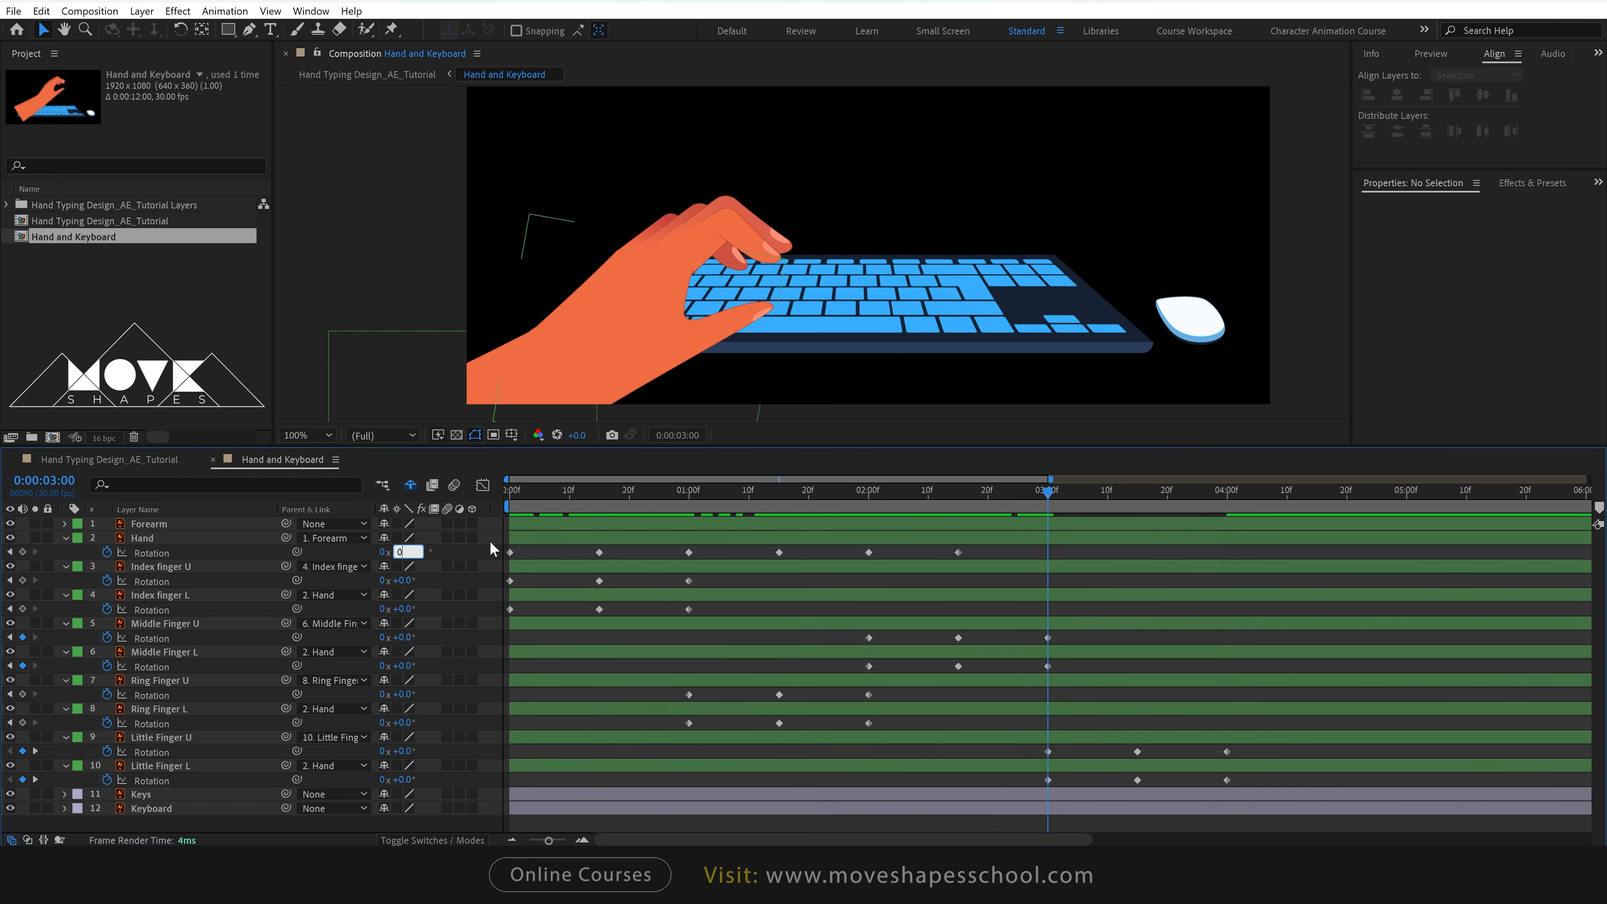
{"action": "key", "text": "Return"}
{"action": "left_click_drag", "start_coordinate": [1012, 497], "coordinate": [1138, 549]}
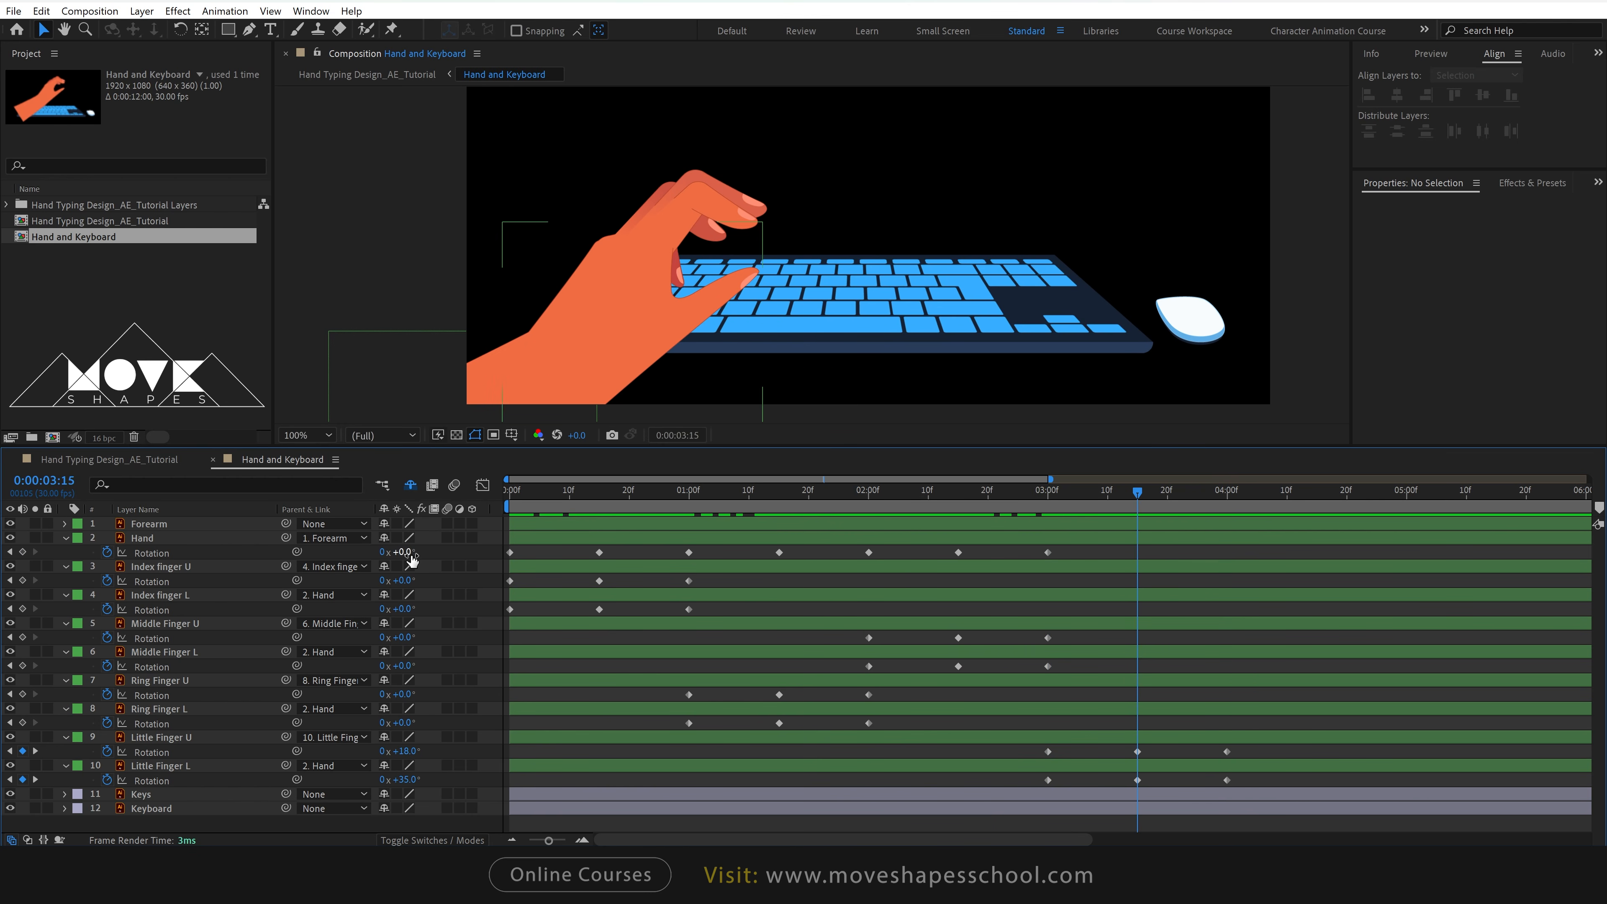
{"action": "left_click_drag", "start_coordinate": [411, 558], "coordinate": [399, 558]}
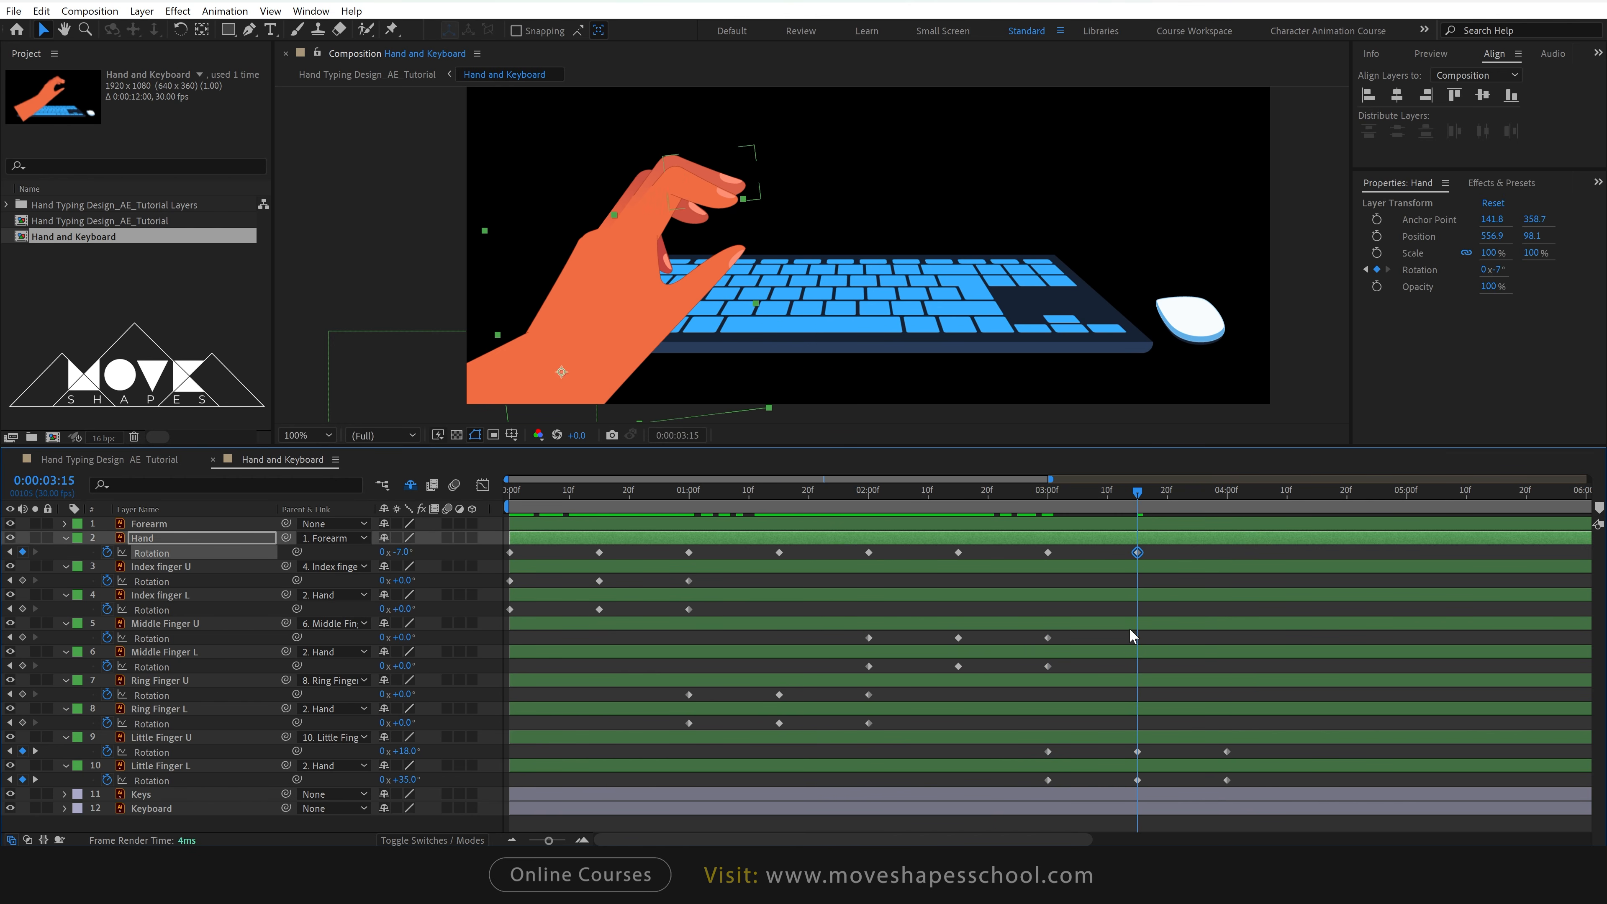
Set the Hand layer's rotation to 0° at 0:00:04:00 and preview the animation from the start.
{"action": "left_click_drag", "start_coordinate": [1146, 491], "coordinate": [1226, 497]}
{"action": "left_click", "coordinate": [411, 555]}
{"action": "type", "text": "0"}
{"action": "key", "text": "Return"}
{"action": "left_click", "coordinate": [1144, 609]}
{"action": "left_click_drag", "start_coordinate": [1043, 497], "coordinate": [509, 563]}
{"action": "key", "text": "space"}
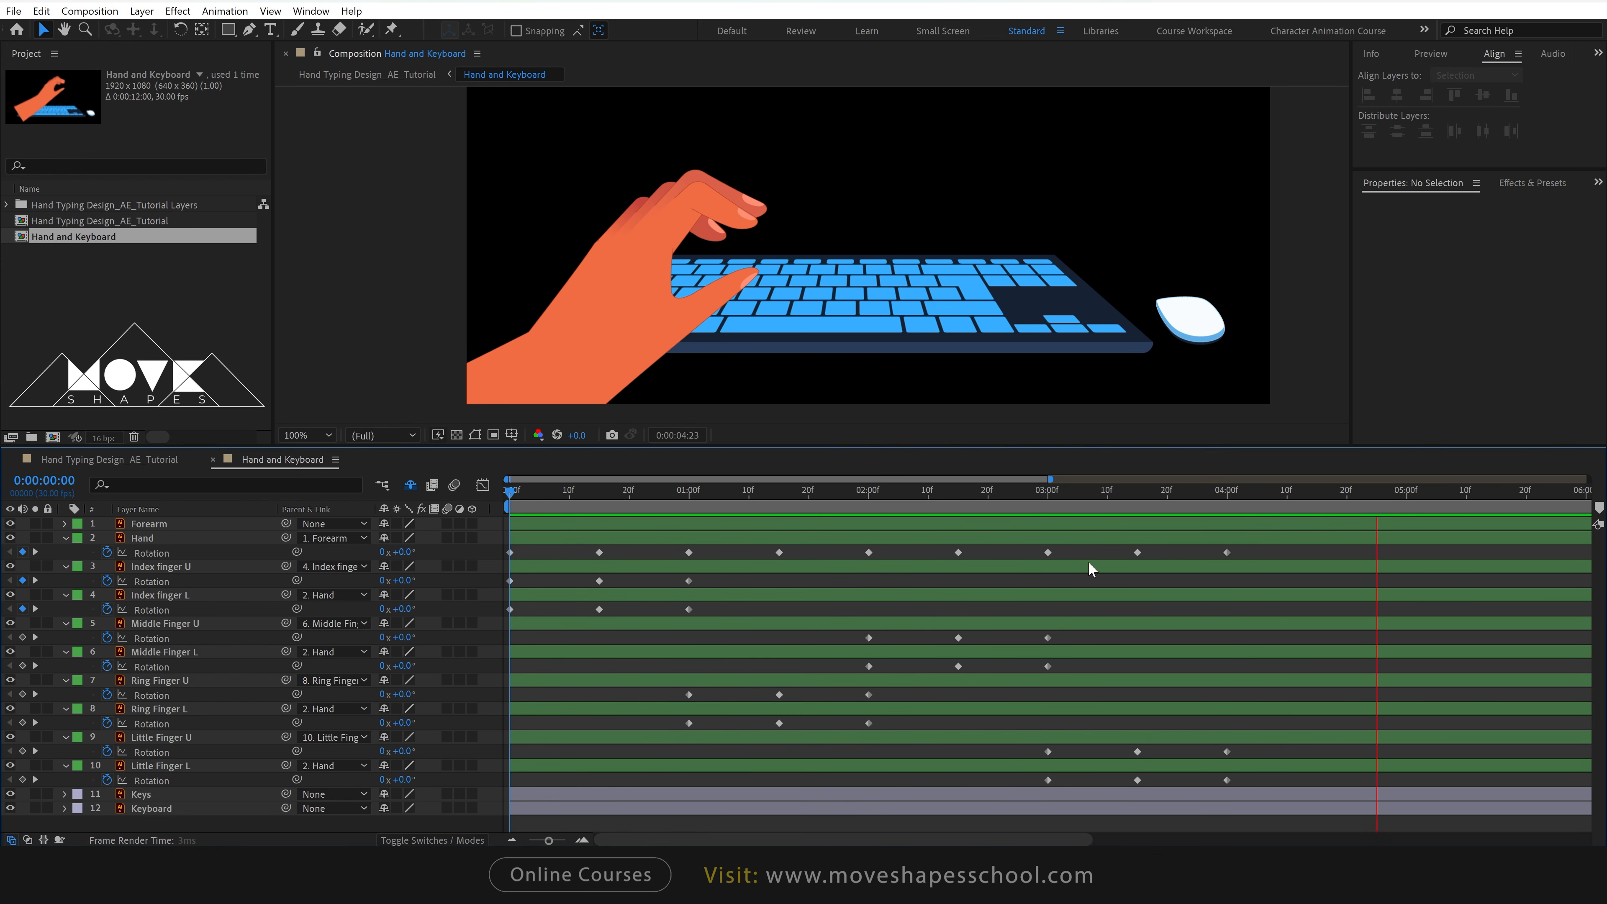
{"action": "key", "text": "space"}
{"action": "left_click_drag", "start_coordinate": [1013, 524], "coordinate": [479, 631]}
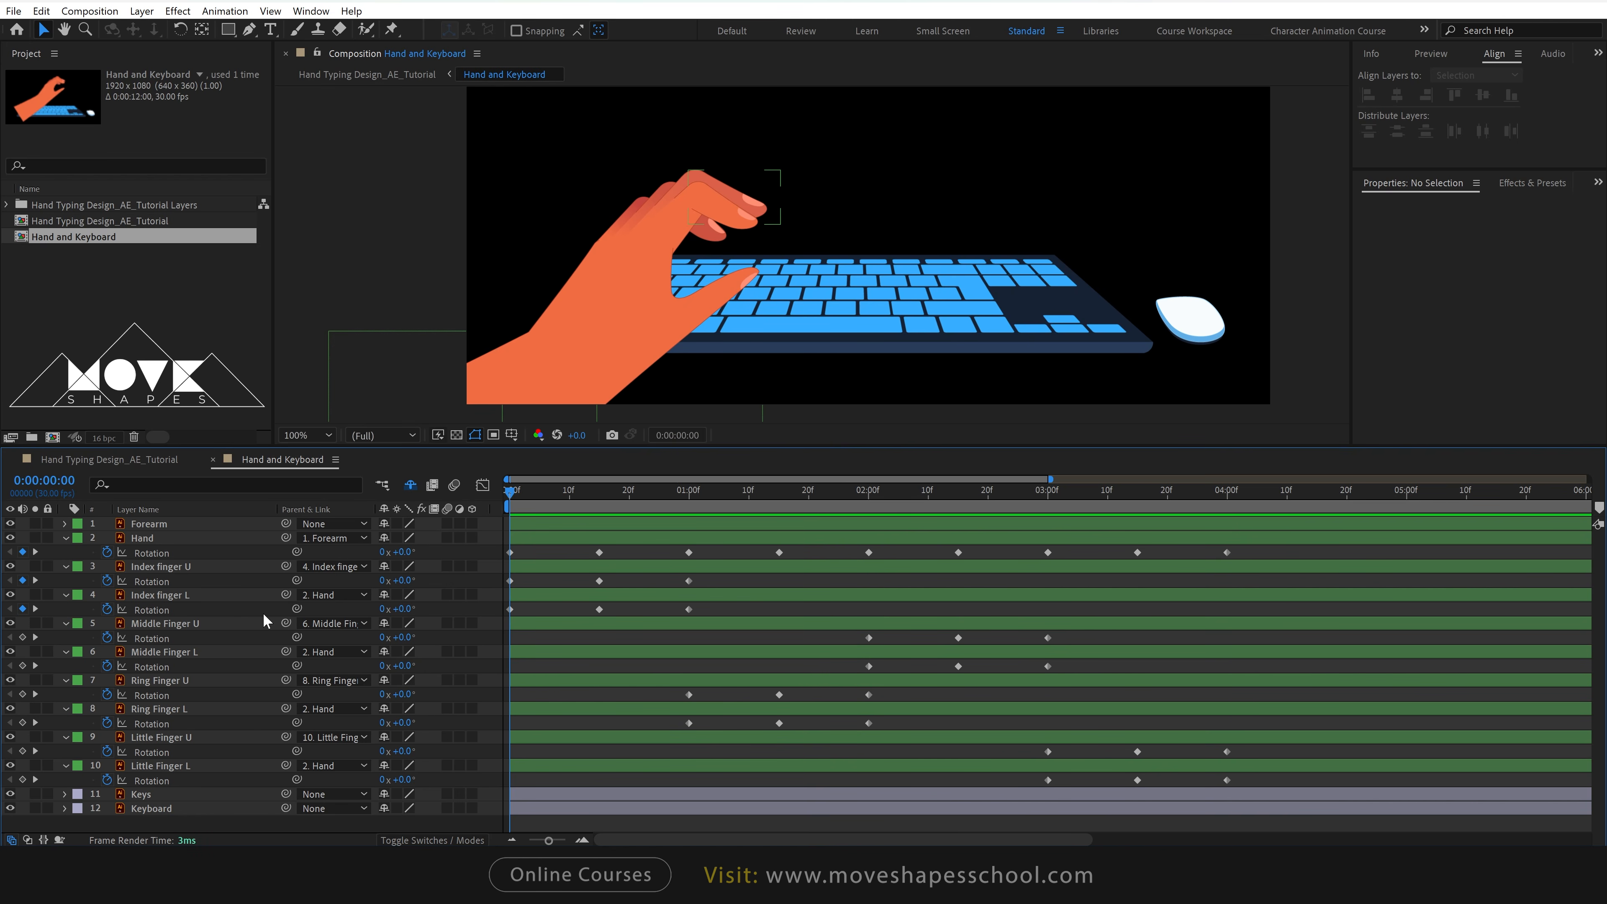
Add a Position keyframe to the Forearm layer at 0:00:00:00 and move the layer to -194.3, 1253.9 at 0:00:00:15.
{"action": "left_click", "coordinate": [156, 526]}
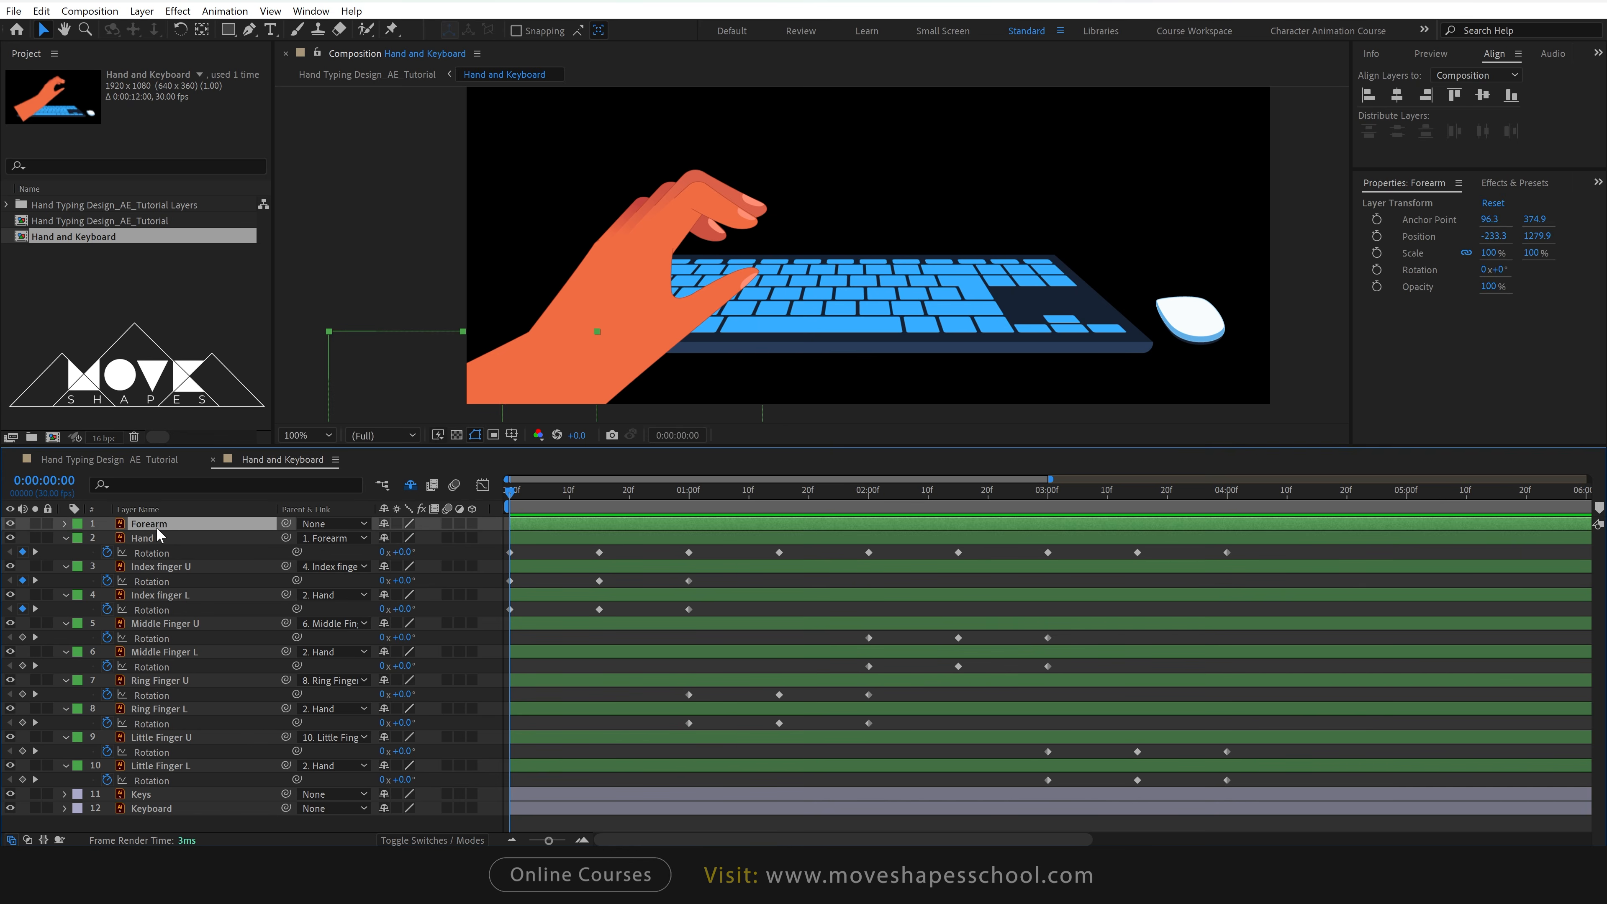
{"action": "key", "text": "alt+shift+p"}
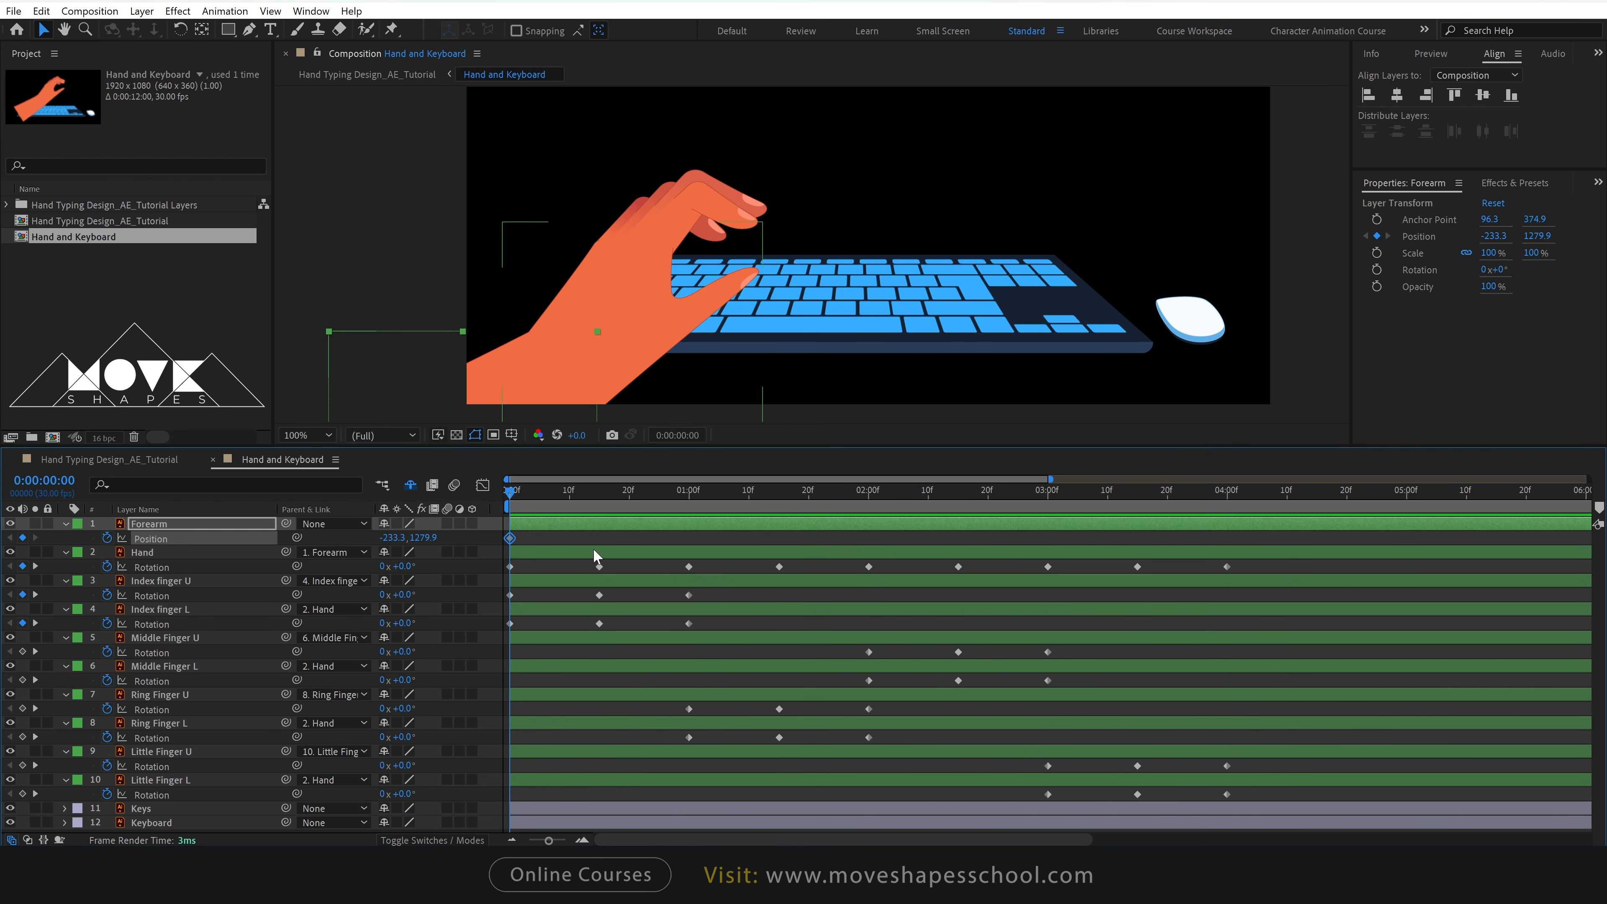
{"action": "left_click_drag", "start_coordinate": [512, 500], "coordinate": [601, 503]}
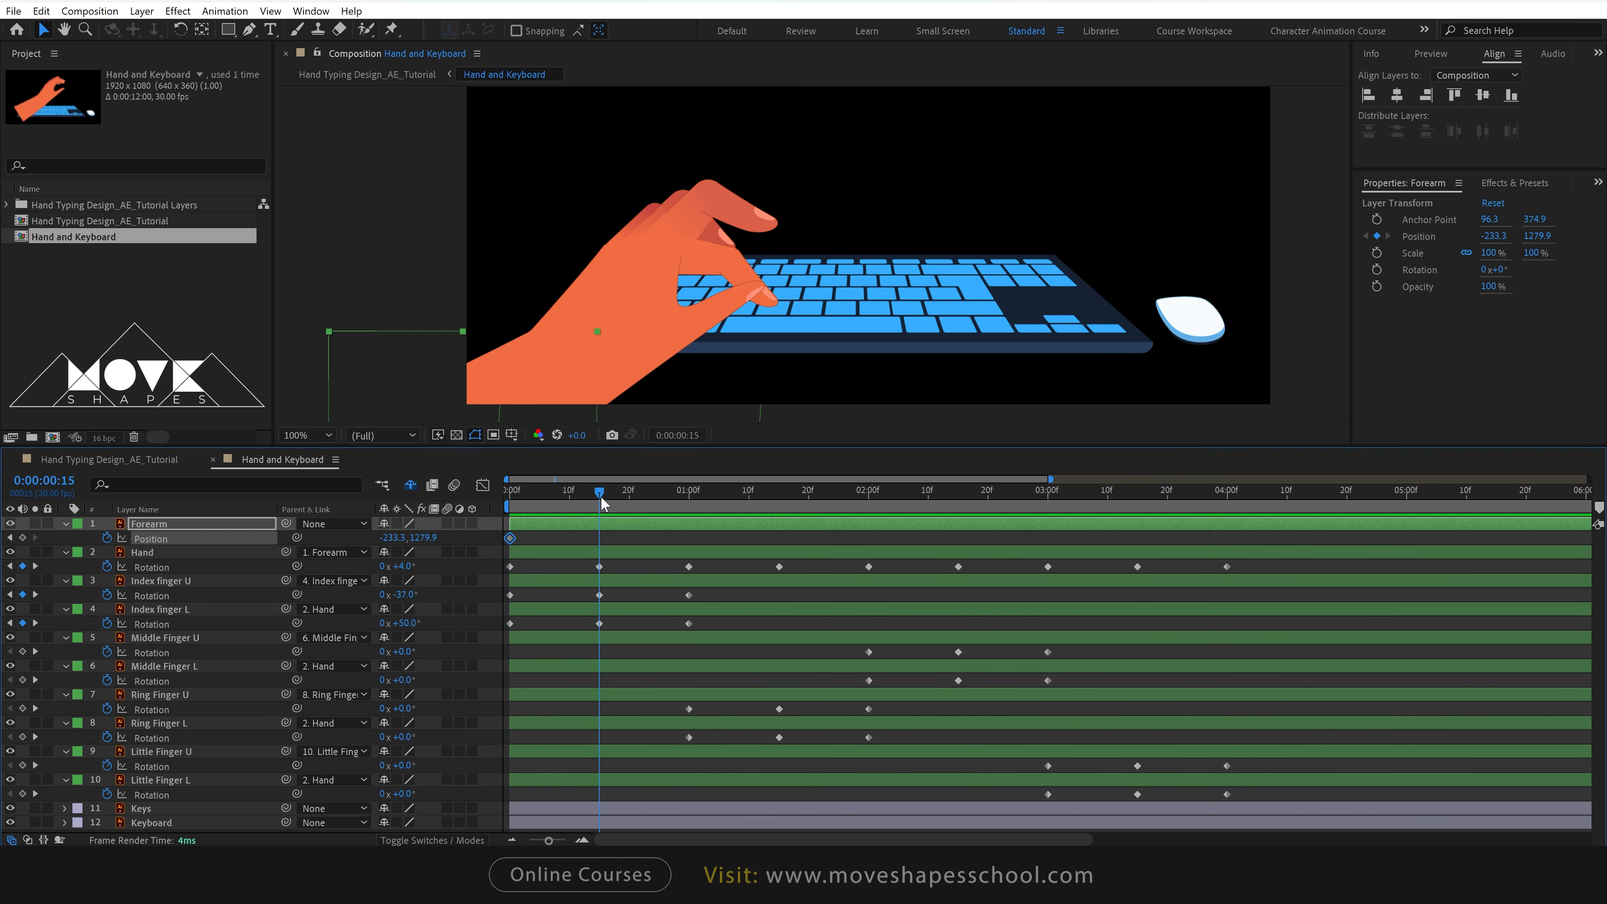
{"action": "mouse_move", "coordinate": [392, 539]}
{"action": "left_mouse_down"}
{"action": "mouse_move", "coordinate": [424, 537]}
{"action": "mouse_move", "coordinate": [405, 538]}
{"action": "left_mouse_up"}
Copy the Forearm's first Position keyframe to 0:00:01:00.
{"action": "left_click_drag", "start_coordinate": [598, 500], "coordinate": [686, 530]}
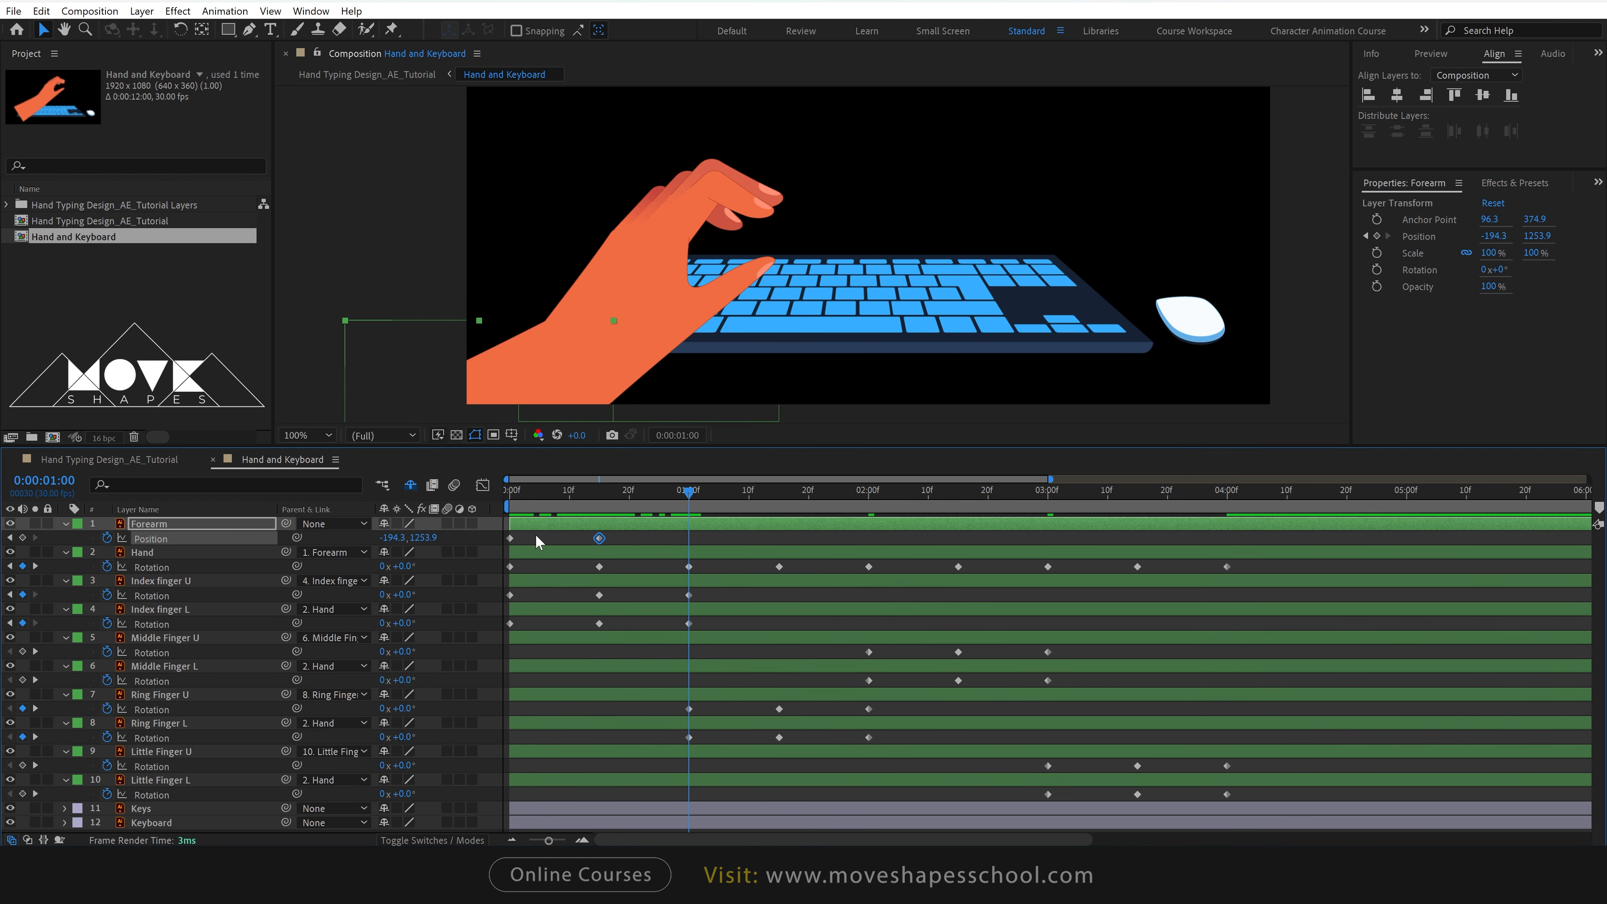
{"action": "left_click", "coordinate": [511, 538]}
{"action": "key", "text": "ctrl+c"}
{"action": "key", "text": "ctrl+v"}
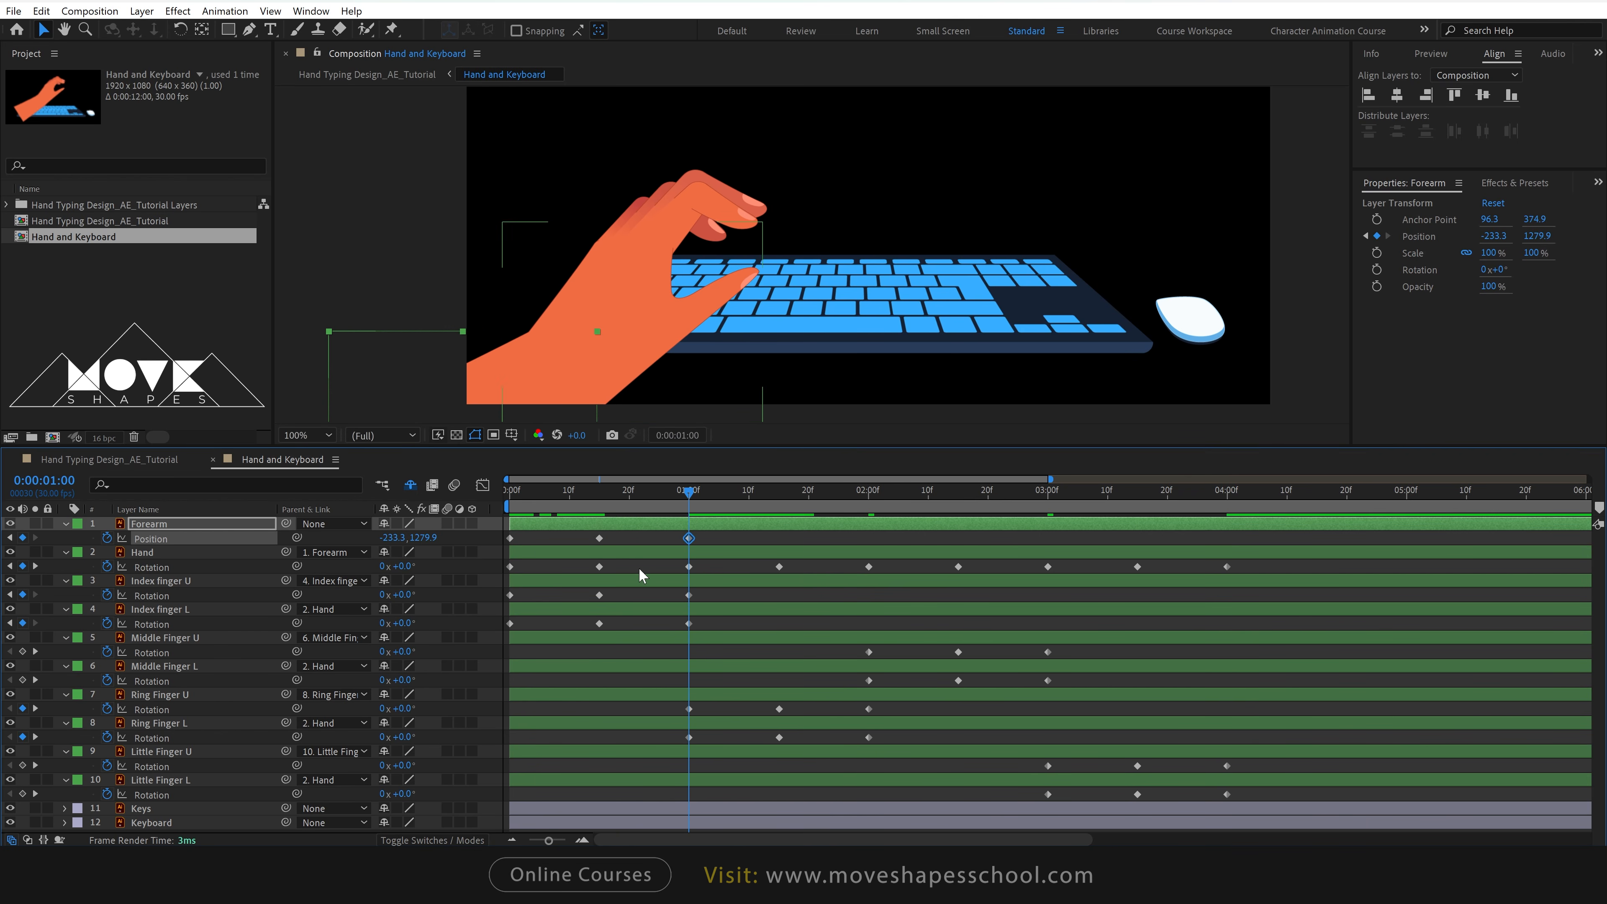
Offset the Forearm's Position at 0:00:01:15, and copy its 0:00:01:00 Position keyframe to 0:00:02:00.
{"action": "left_click_drag", "start_coordinate": [657, 497], "coordinate": [781, 519]}
{"action": "left_click", "coordinate": [670, 536]}
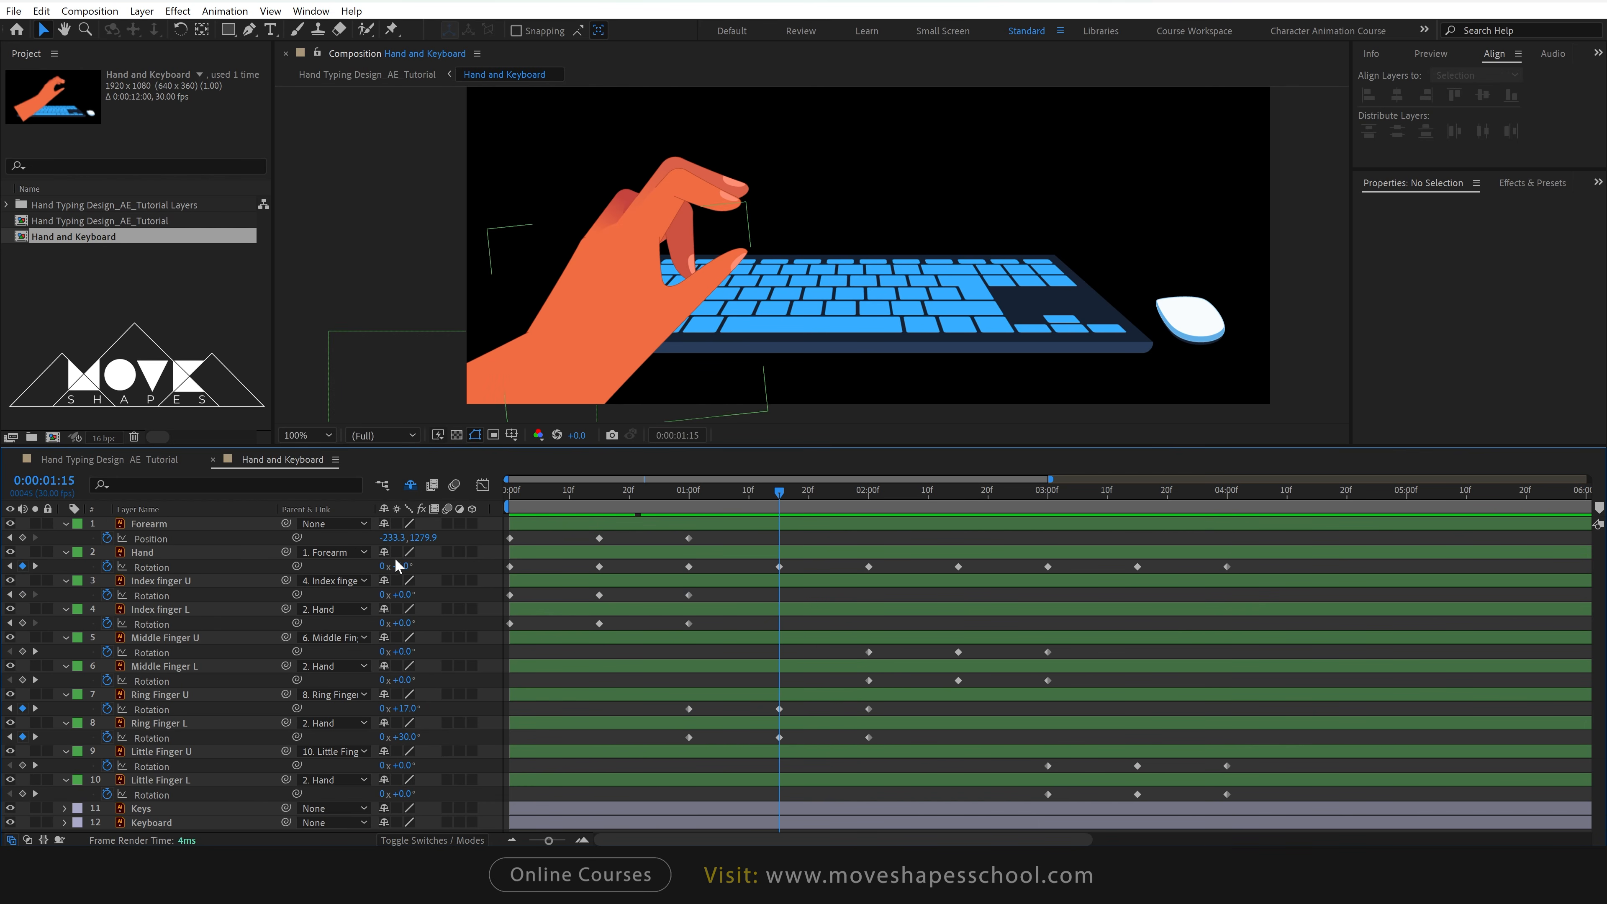
{"action": "left_click_drag", "start_coordinate": [423, 537], "coordinate": [385, 543]}
{"action": "left_click_drag", "start_coordinate": [784, 503], "coordinate": [962, 520]}
{"action": "left_click", "coordinate": [689, 538]}
{"action": "key", "text": "ctrl+c"}
{"action": "key", "text": "ctrl+v"}
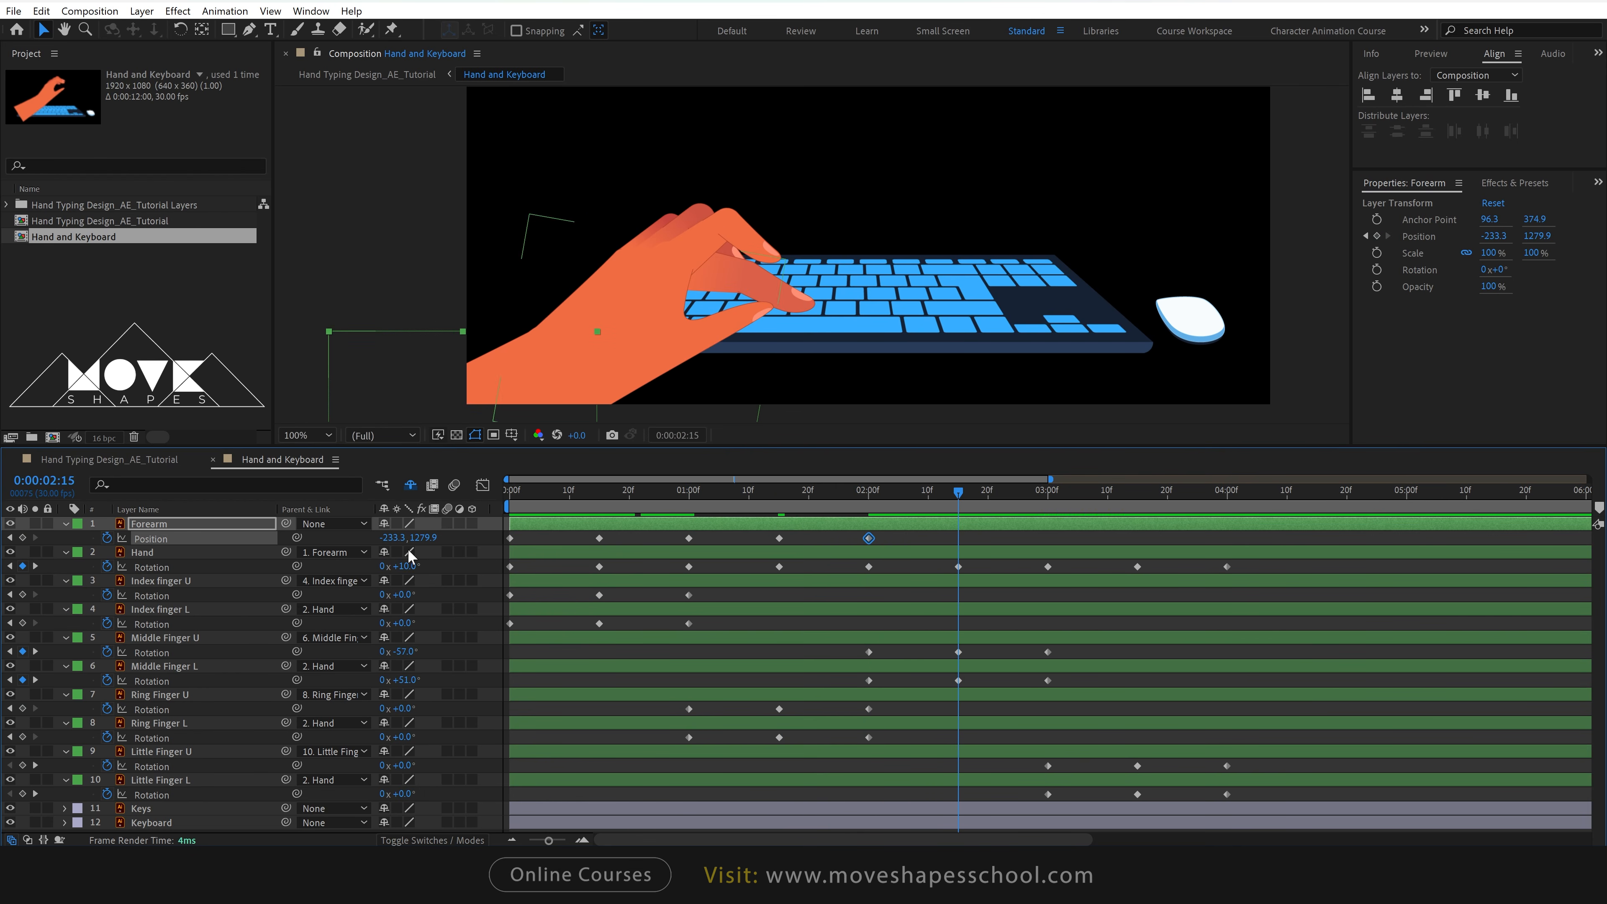
Set the Forearm's Position to -148.3, 1275.9 at 0:00:02:15, and copy its 0:00:02:00 Position keyframe to 0:00:03:00.
{"action": "left_click_drag", "start_coordinate": [391, 538], "coordinate": [426, 537]}
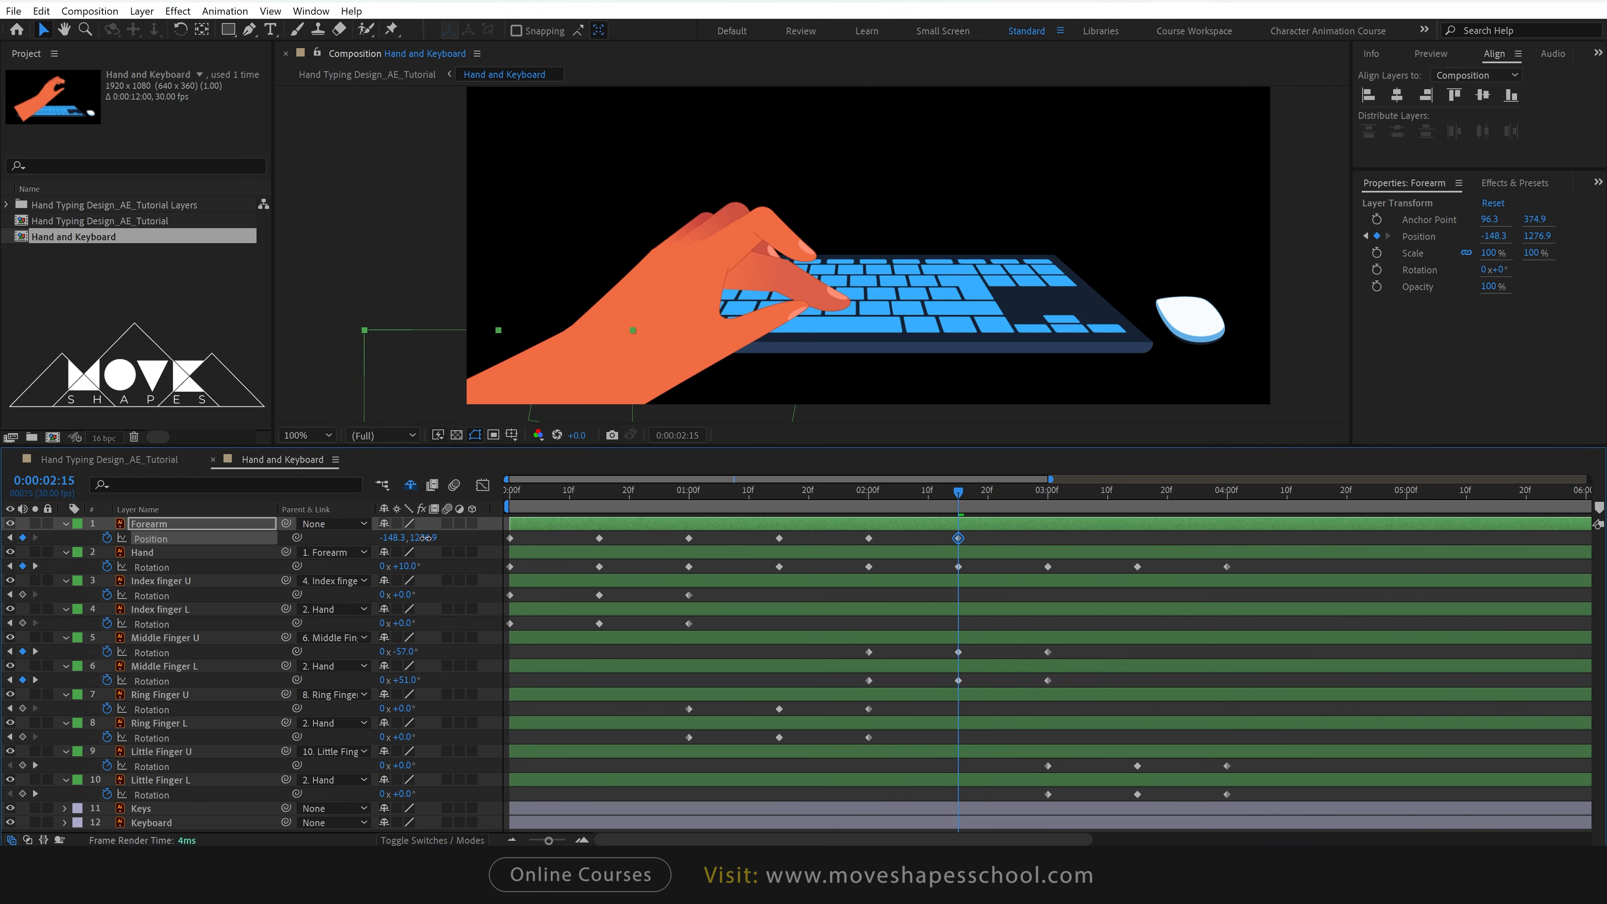
{"action": "left_click_drag", "start_coordinate": [973, 502], "coordinate": [1049, 503]}
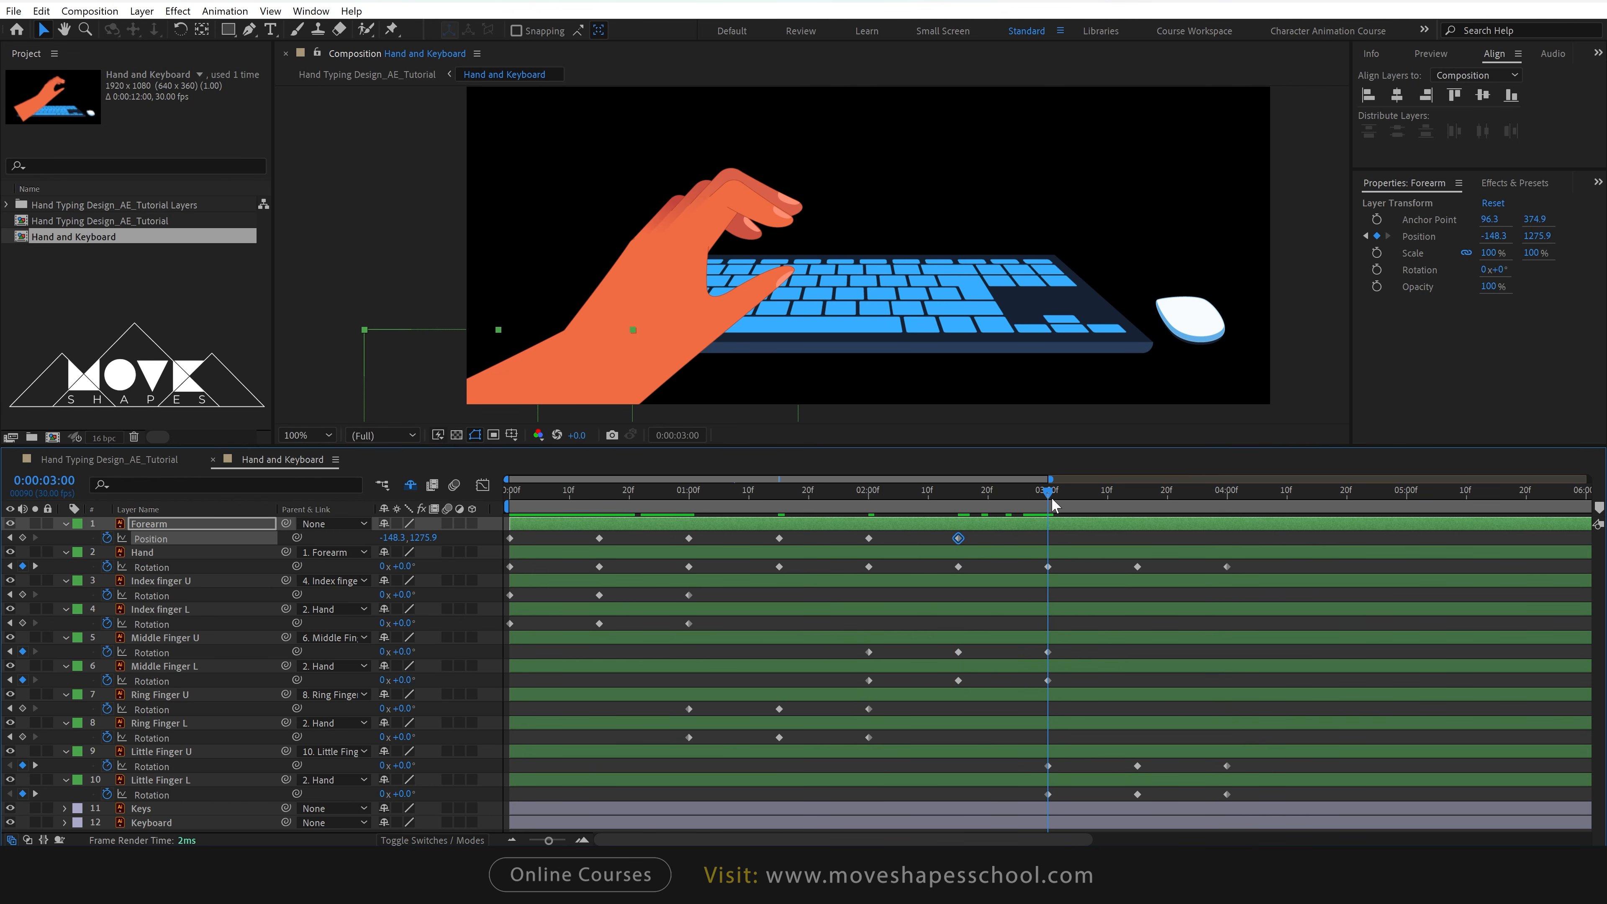
{"action": "left_click", "coordinate": [868, 538]}
{"action": "key", "text": "ctrl+c"}
{"action": "key", "text": "ctrl+v"}
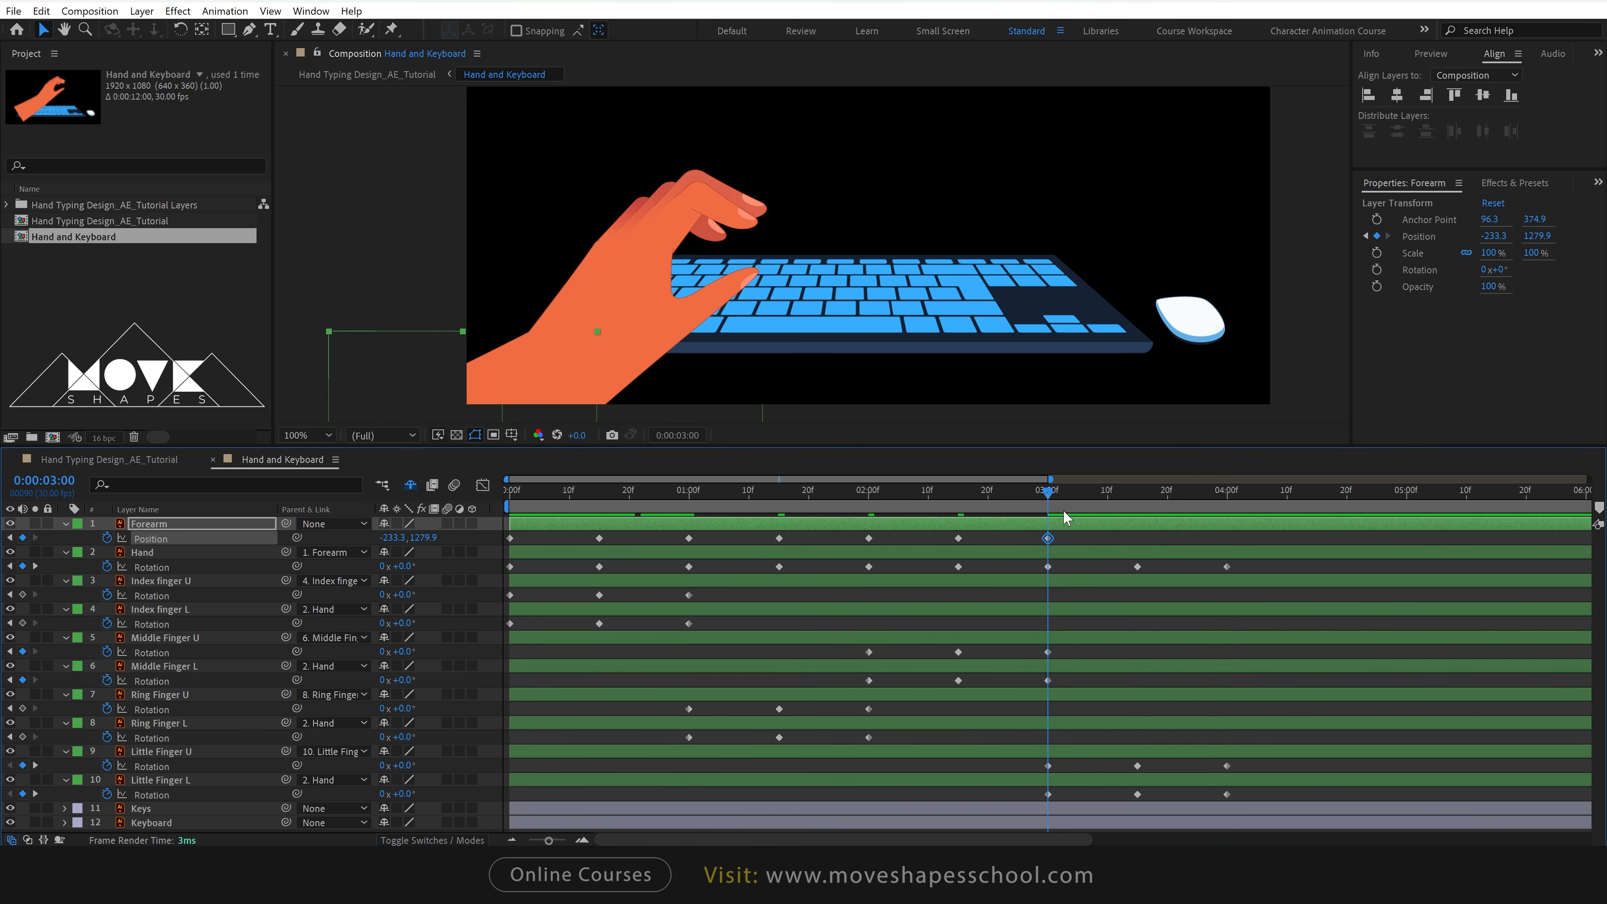
Set the Forearm's Position to -245.3, 1325.9 at 0:00:03:15, and copy its rest Position keyframe to 0:00:04:00.
{"action": "left_click", "coordinate": [1142, 502]}
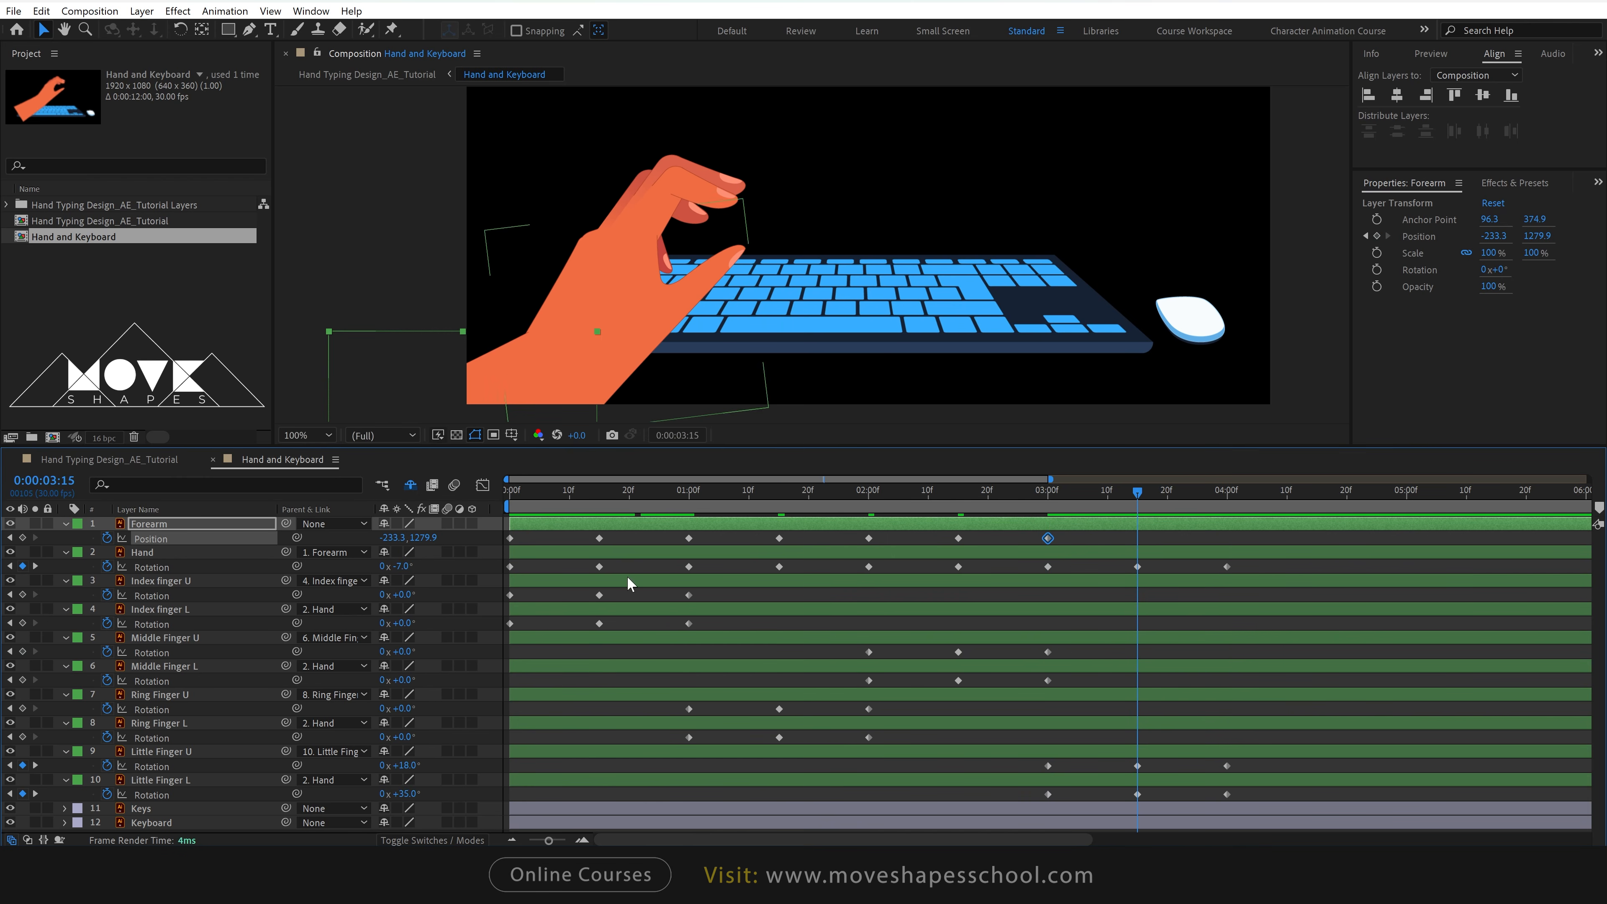
{"action": "mouse_move", "coordinate": [417, 540]}
{"action": "left_mouse_down"}
{"action": "mouse_move", "coordinate": [452, 540]}
{"action": "mouse_move", "coordinate": [382, 540]}
{"action": "mouse_move", "coordinate": [423, 538]}
{"action": "left_mouse_up"}
{"action": "left_click_drag", "start_coordinate": [1184, 490], "coordinate": [1227, 500]}
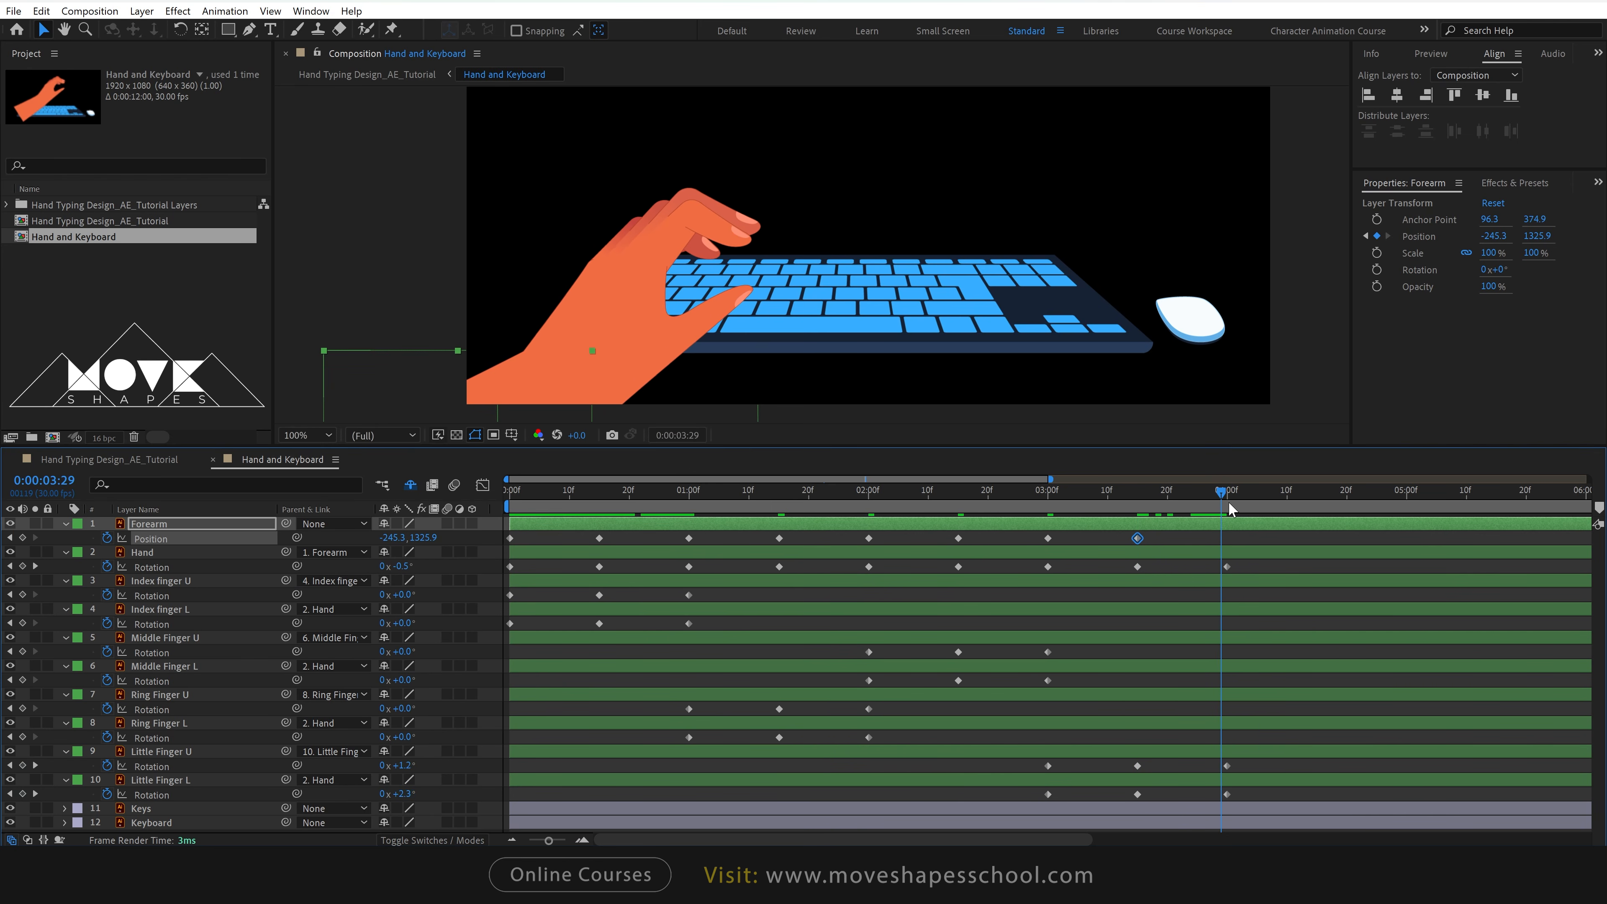
{"action": "left_click_drag", "start_coordinate": [1073, 537], "coordinate": [1032, 546]}
{"action": "key", "text": "ctrl+v"}
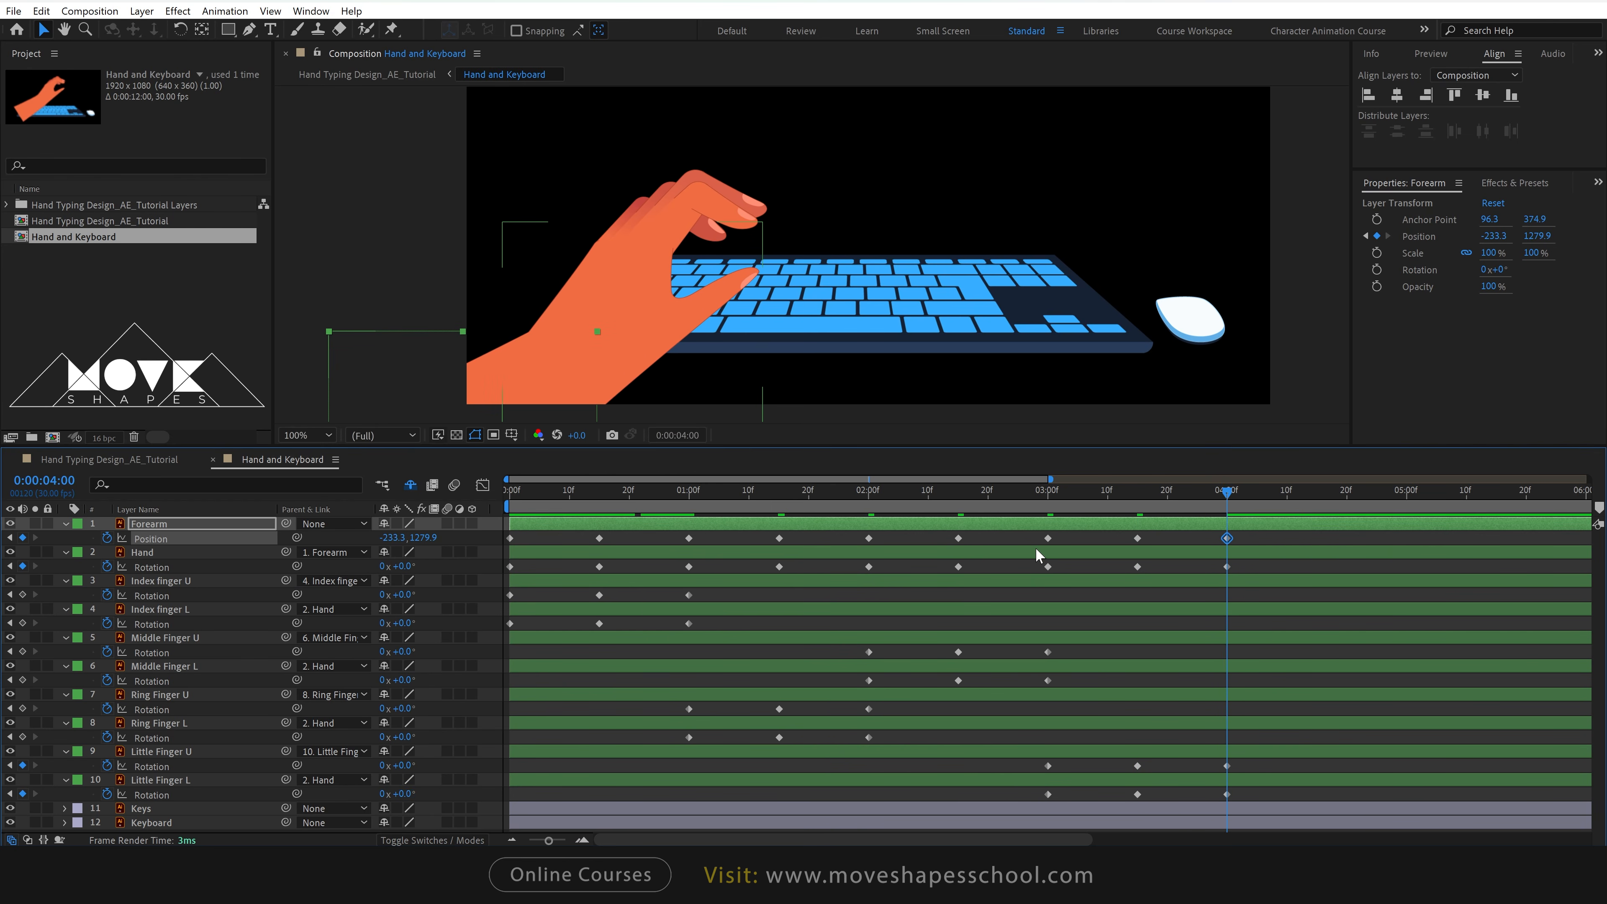
{"action": "left_click", "coordinate": [510, 501]}
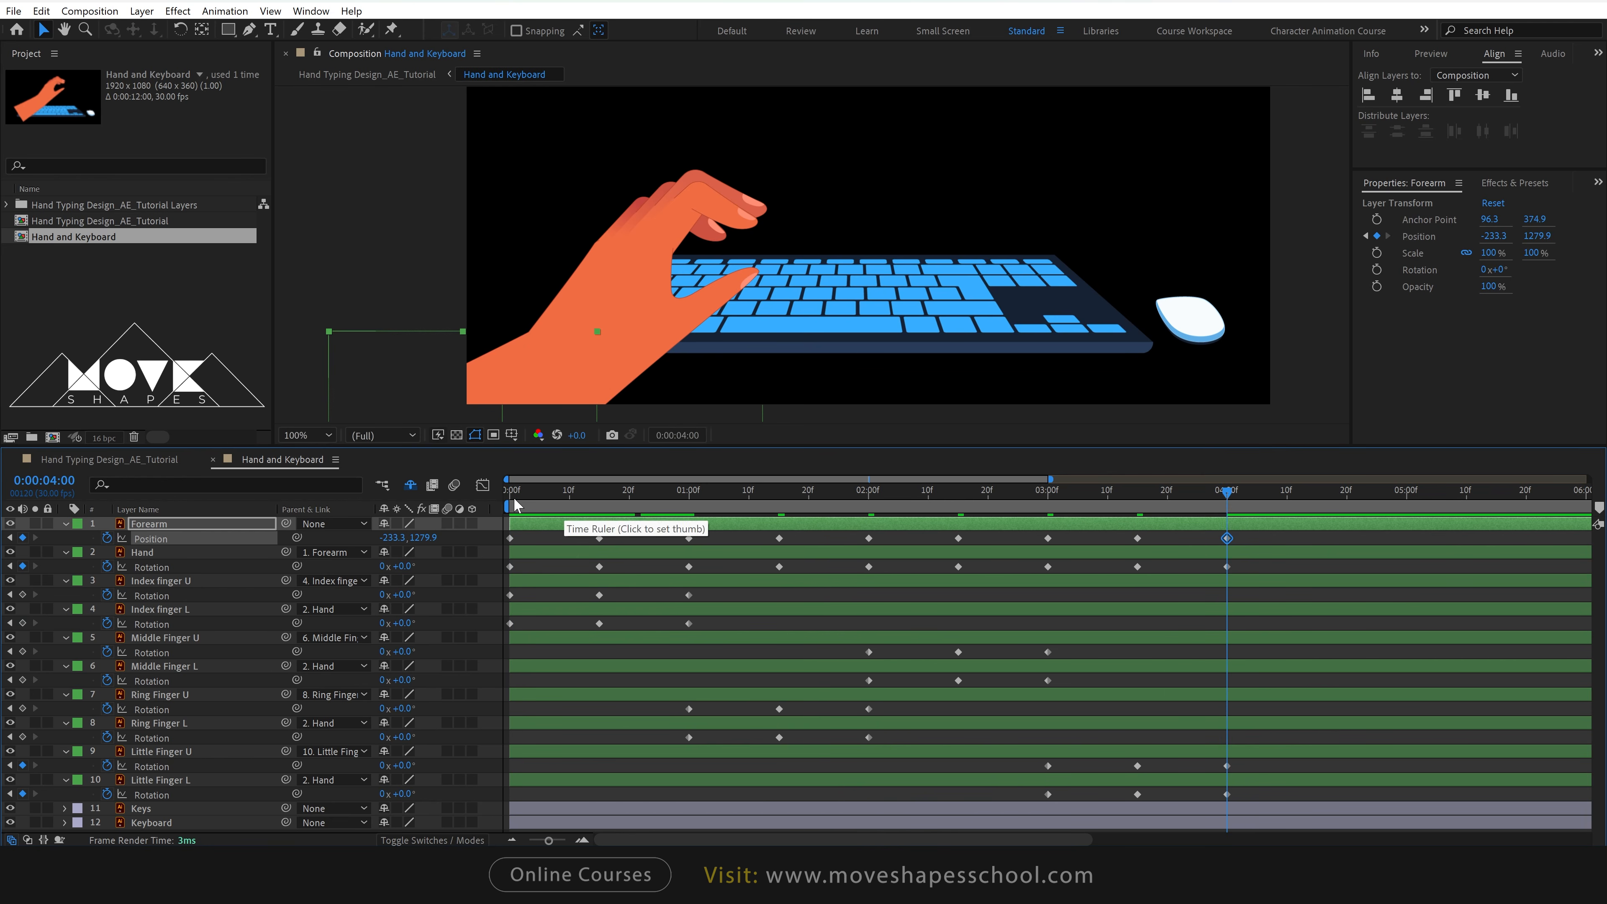
Apply Easy Ease to all keyframes of the Forearm, Hand and finger layers, and preview the animation.
{"action": "left_click", "coordinate": [1175, 544]}
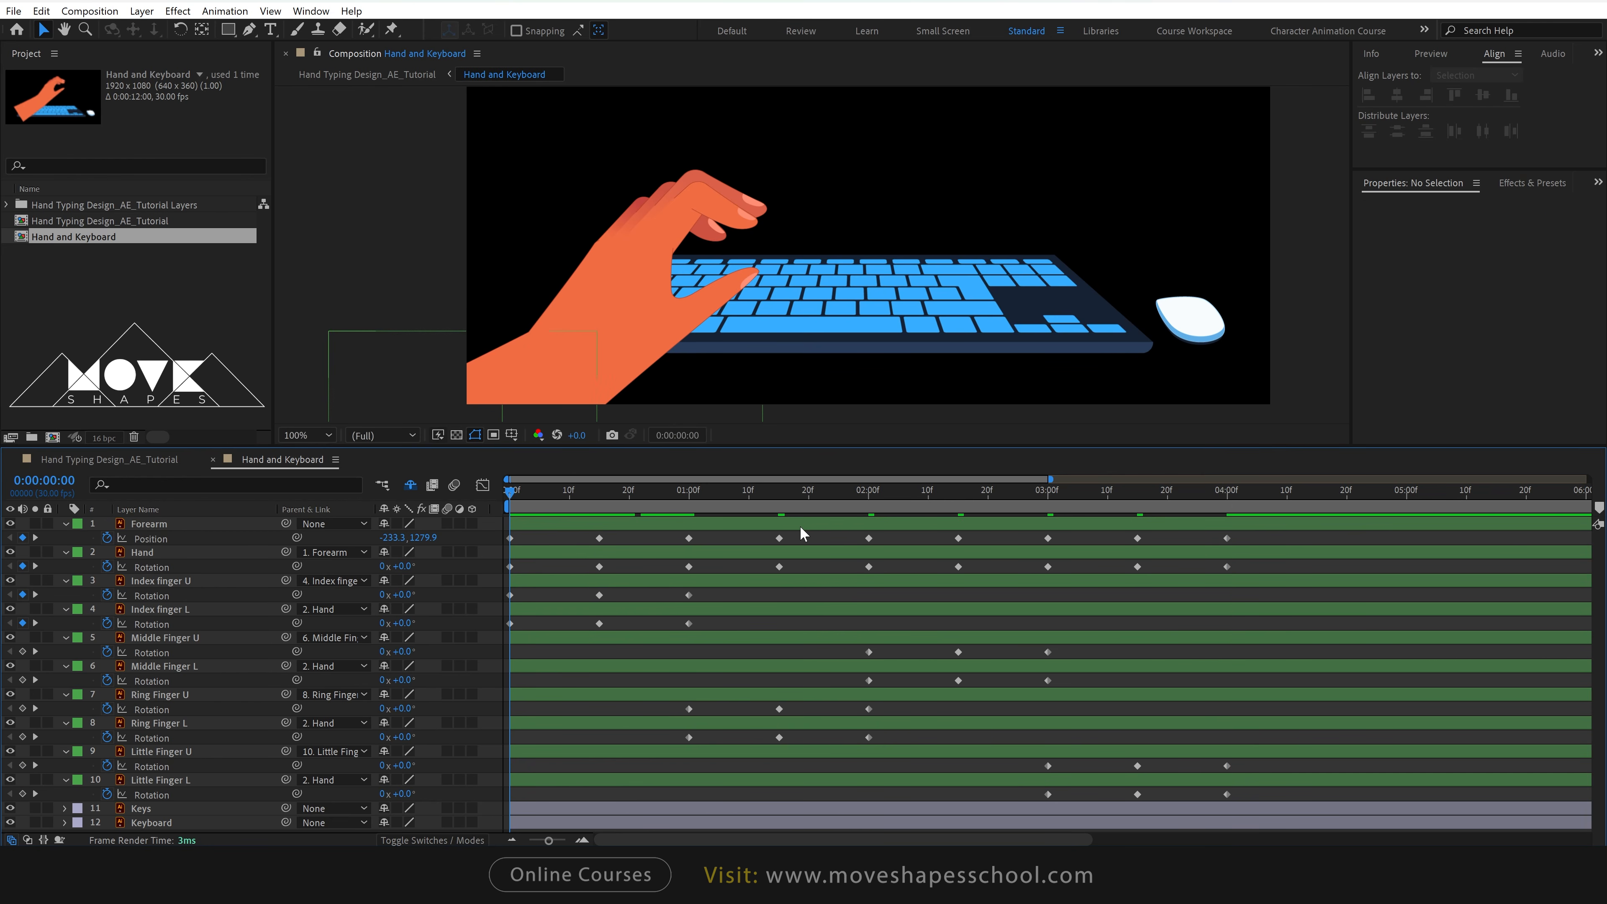
{"action": "left_click_drag", "start_coordinate": [789, 491], "coordinate": [1131, 562]}
{"action": "left_click_drag", "start_coordinate": [1254, 535], "coordinate": [506, 804]}
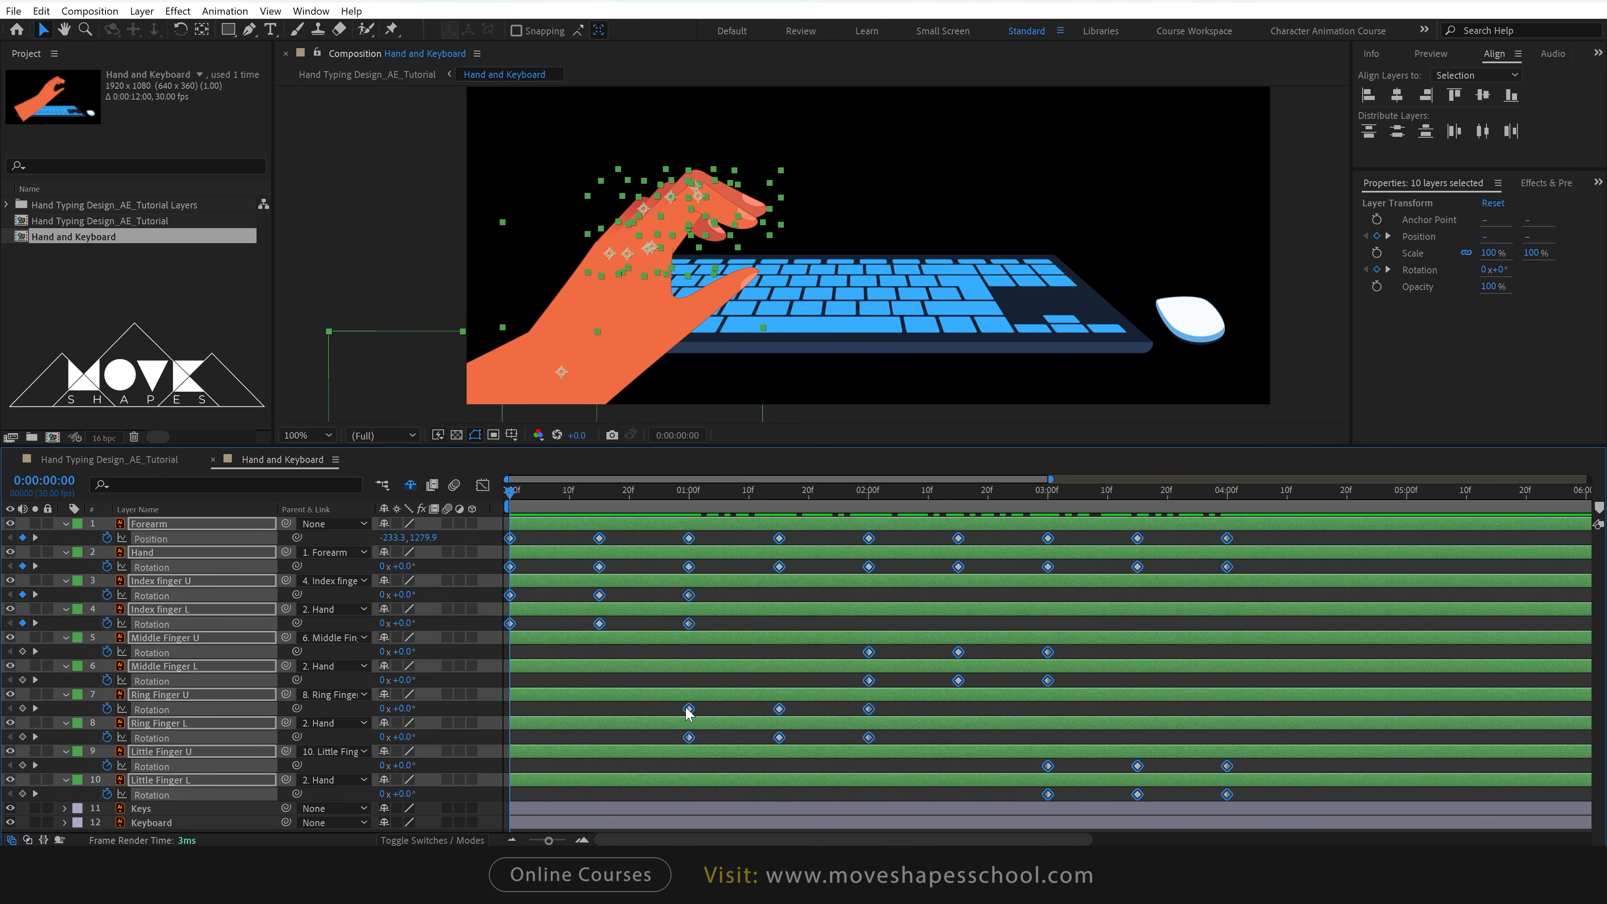
{"action": "right_click", "coordinate": [689, 714]}
{"action": "mouse_move", "coordinate": [778, 693]}
{"action": "left_click", "coordinate": [933, 720]}
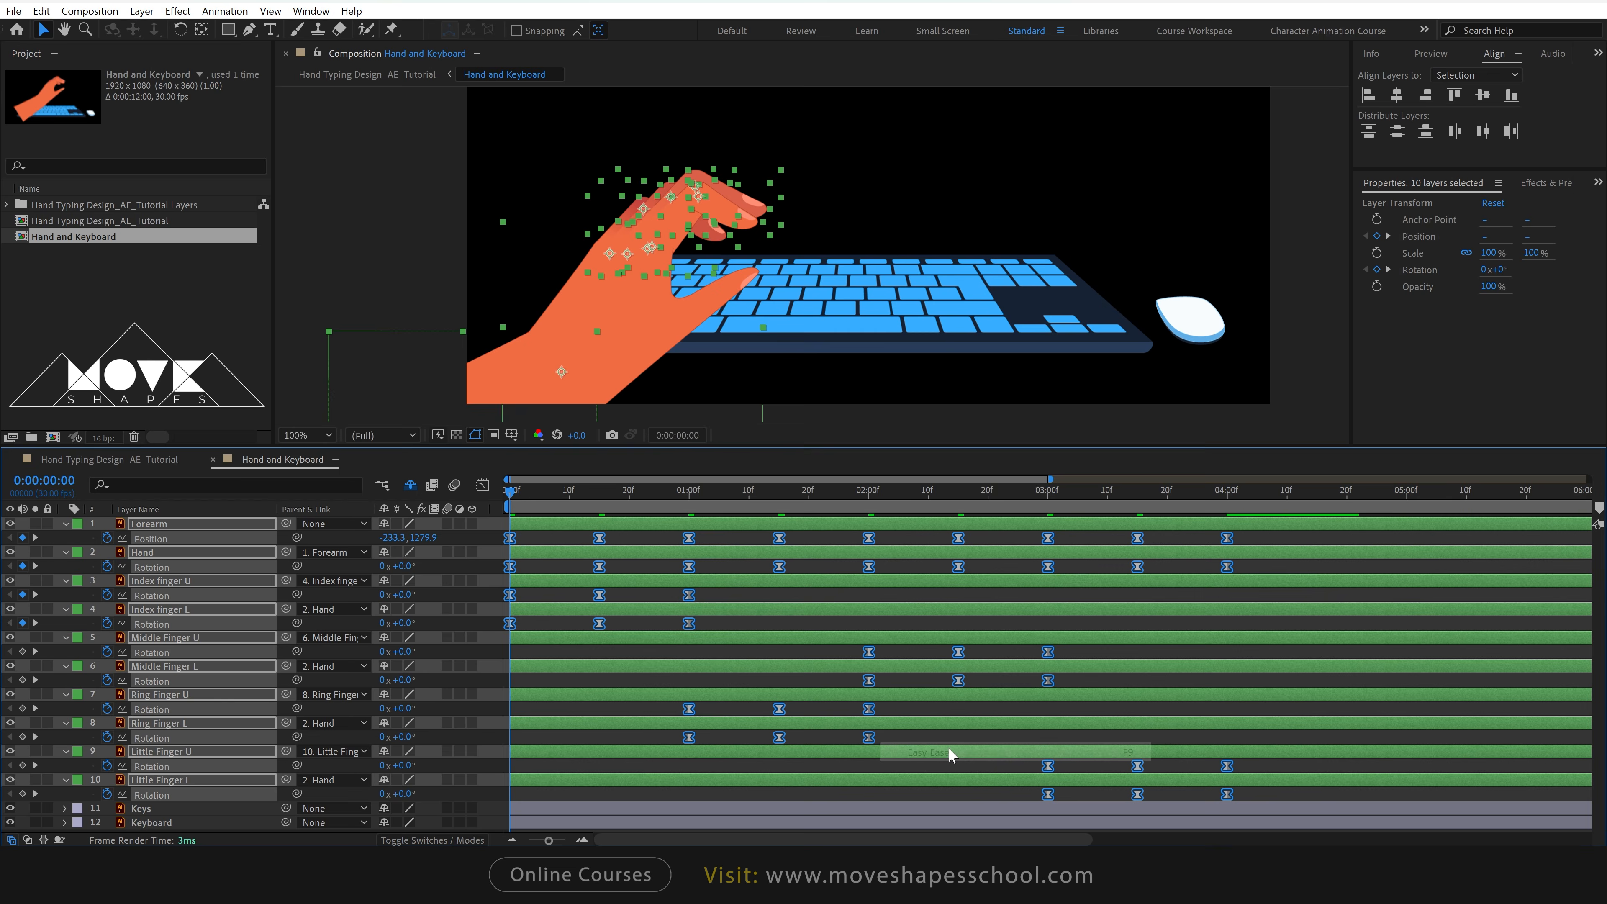
{"action": "left_click", "coordinate": [925, 708]}
{"action": "key", "text": "space"}
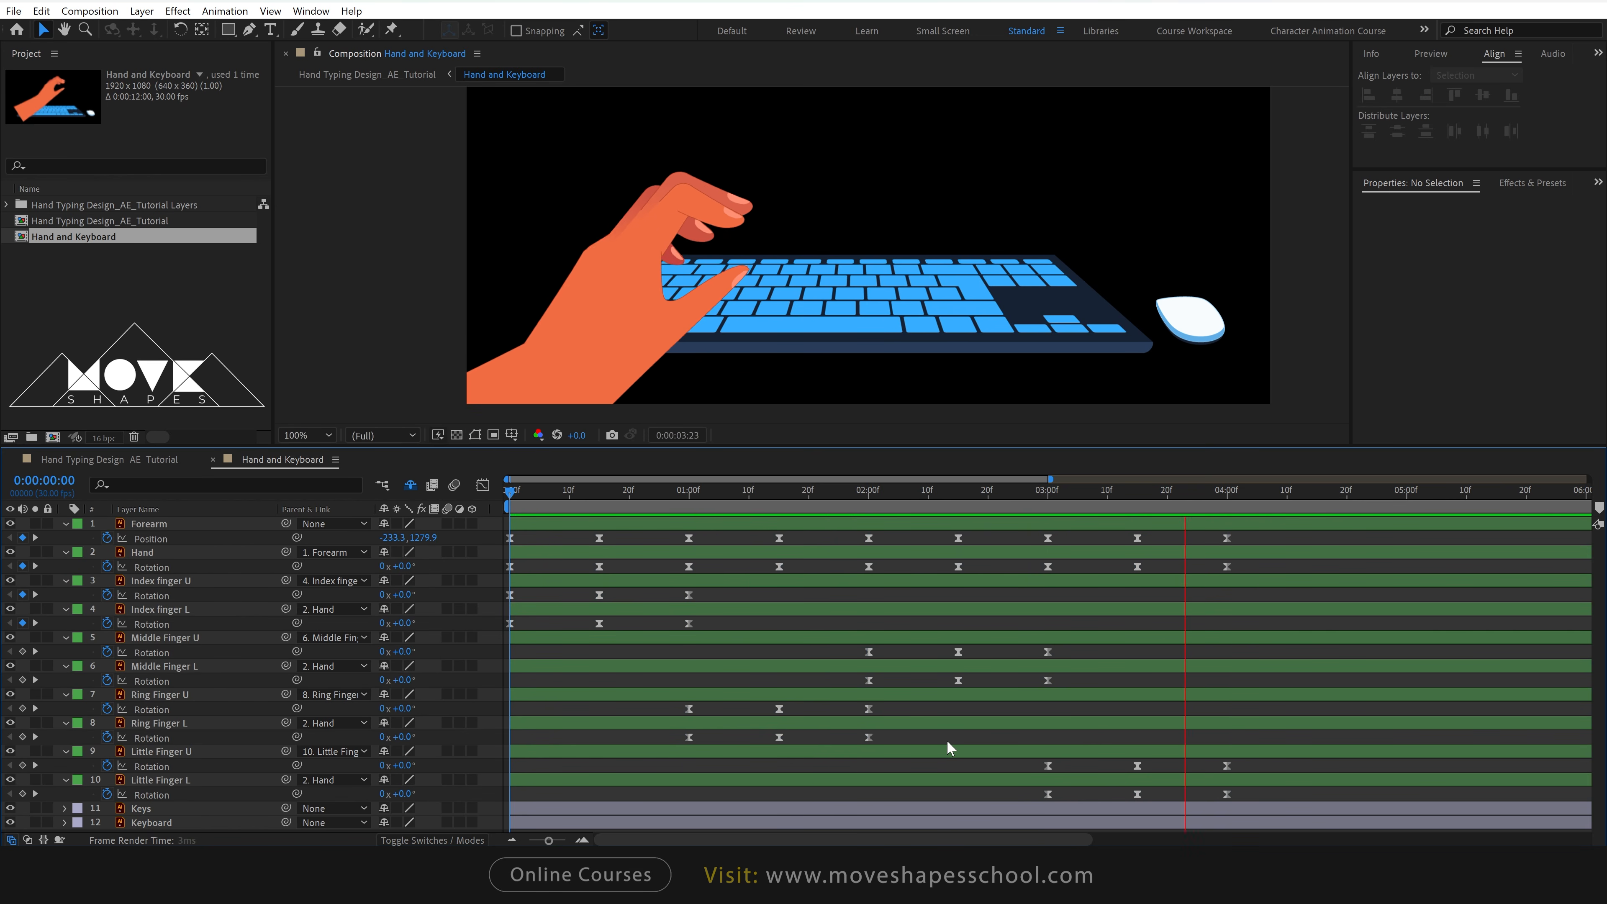
Add Rotation keyframes at 0:00:00:00 to the upper and lower Middle, Ring and Little Finger layers.
{"action": "left_click_drag", "start_coordinate": [549, 841], "coordinate": [488, 844]}
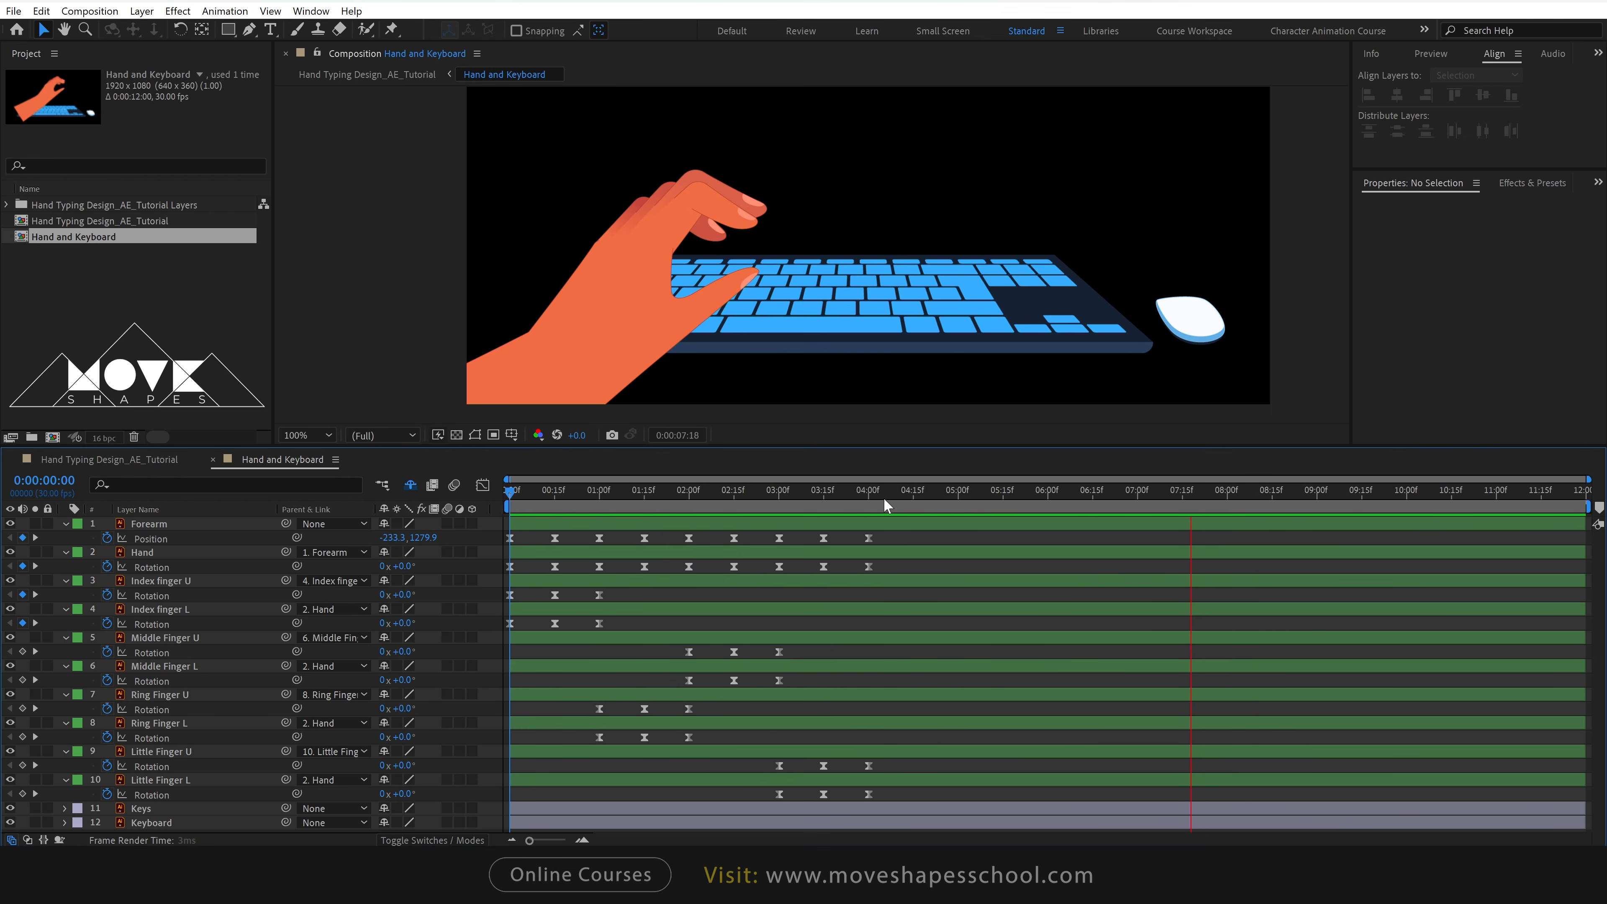
{"action": "left_click_drag", "start_coordinate": [883, 493], "coordinate": [869, 583]}
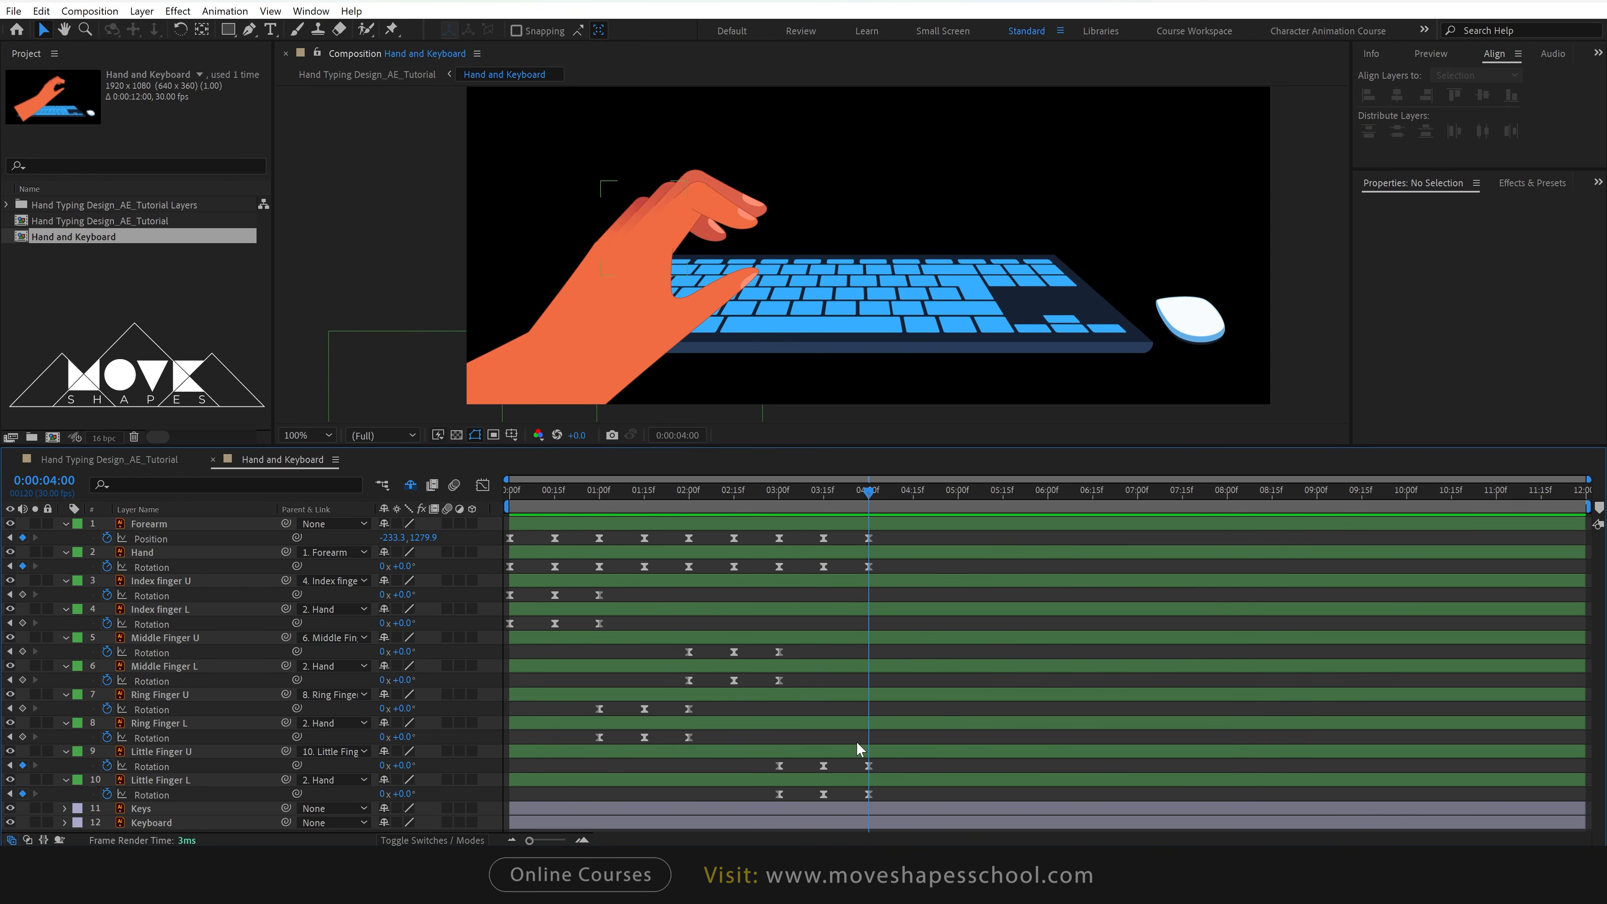
{"action": "key", "text": "Home"}
{"action": "left_click_drag", "start_coordinate": [22, 652], "coordinate": [23, 794]}
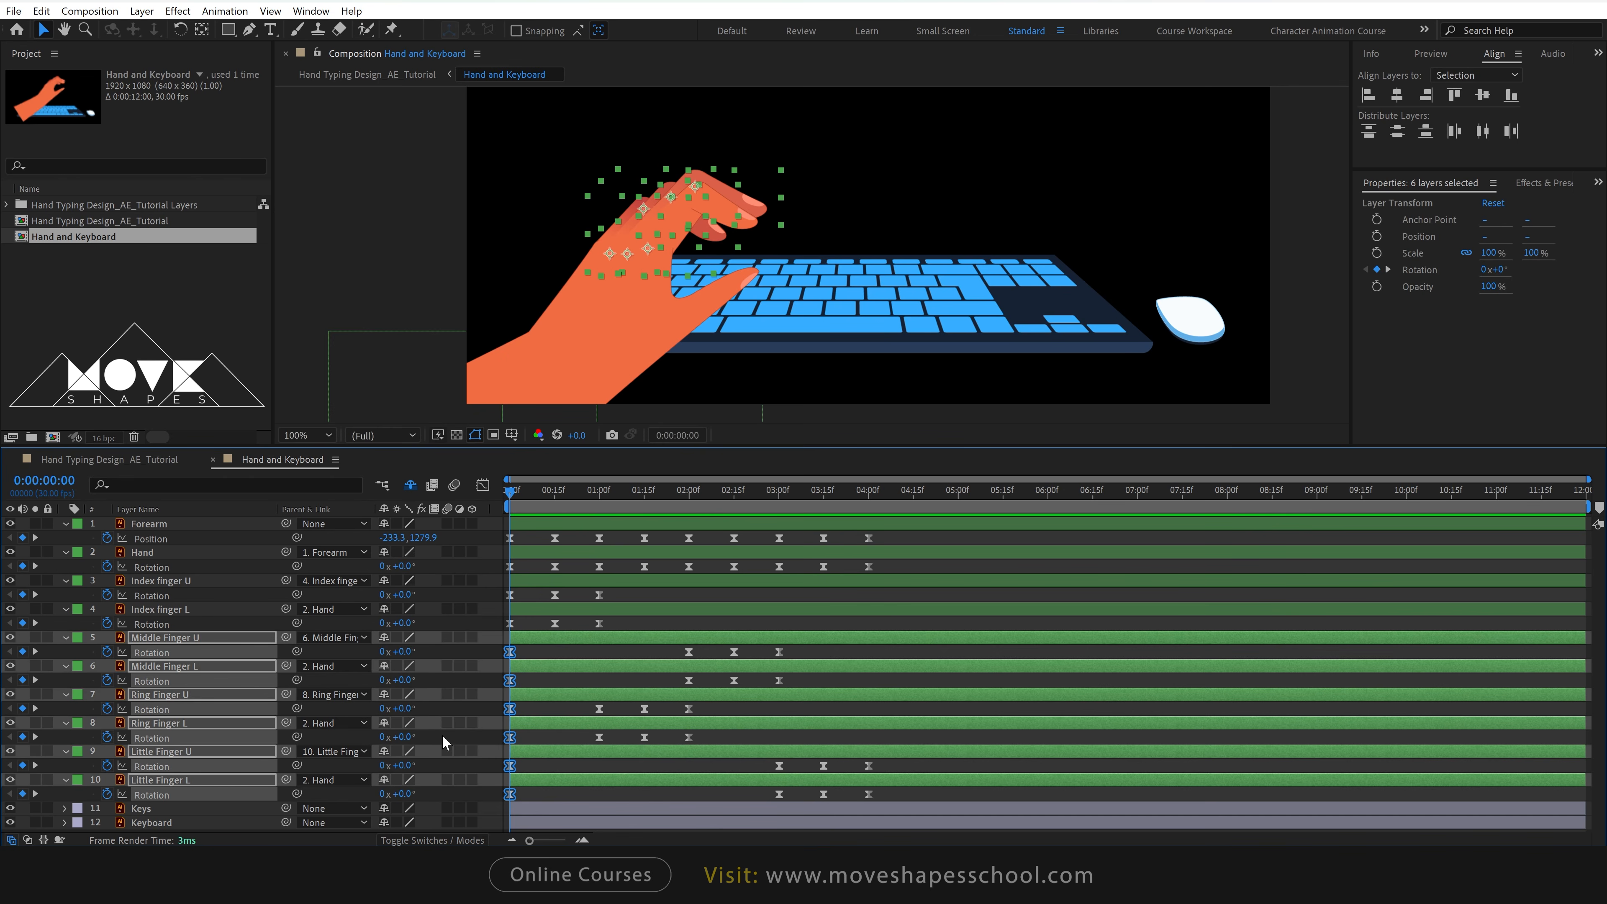
Add Rotation keyframes at 0:00:04:00 to the upper and lower Index, Middle and Ring Finger layers, and return to the start.
{"action": "left_click_drag", "start_coordinate": [539, 497], "coordinate": [869, 509]}
{"action": "left_click_drag", "start_coordinate": [22, 594], "coordinate": [22, 737]}
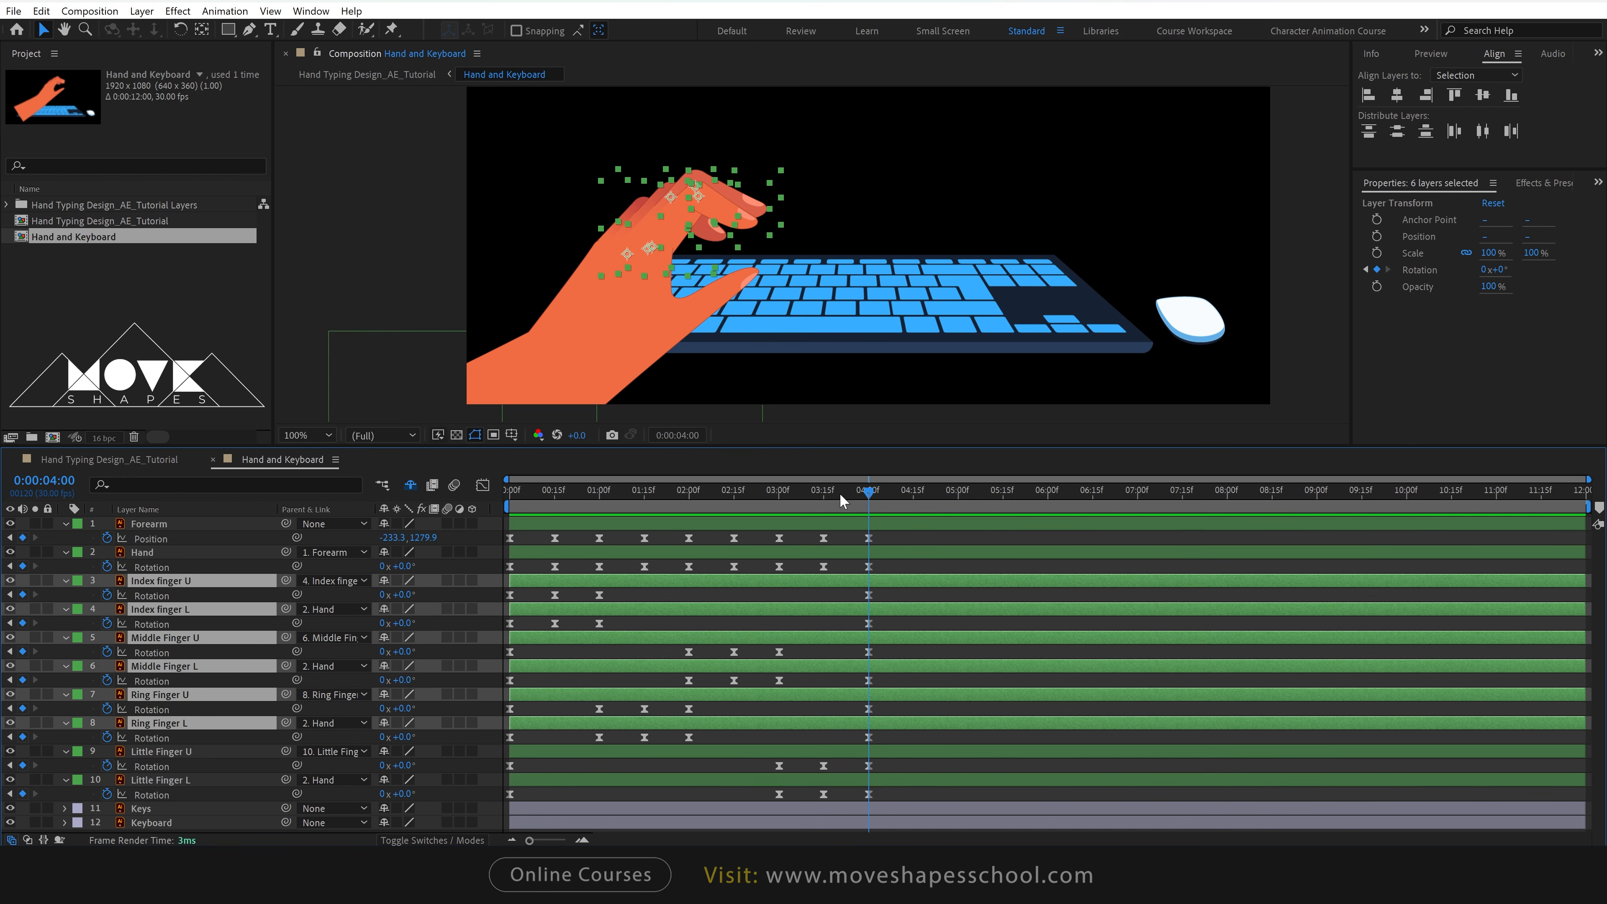
{"action": "left_click_drag", "start_coordinate": [840, 493], "coordinate": [534, 600]}
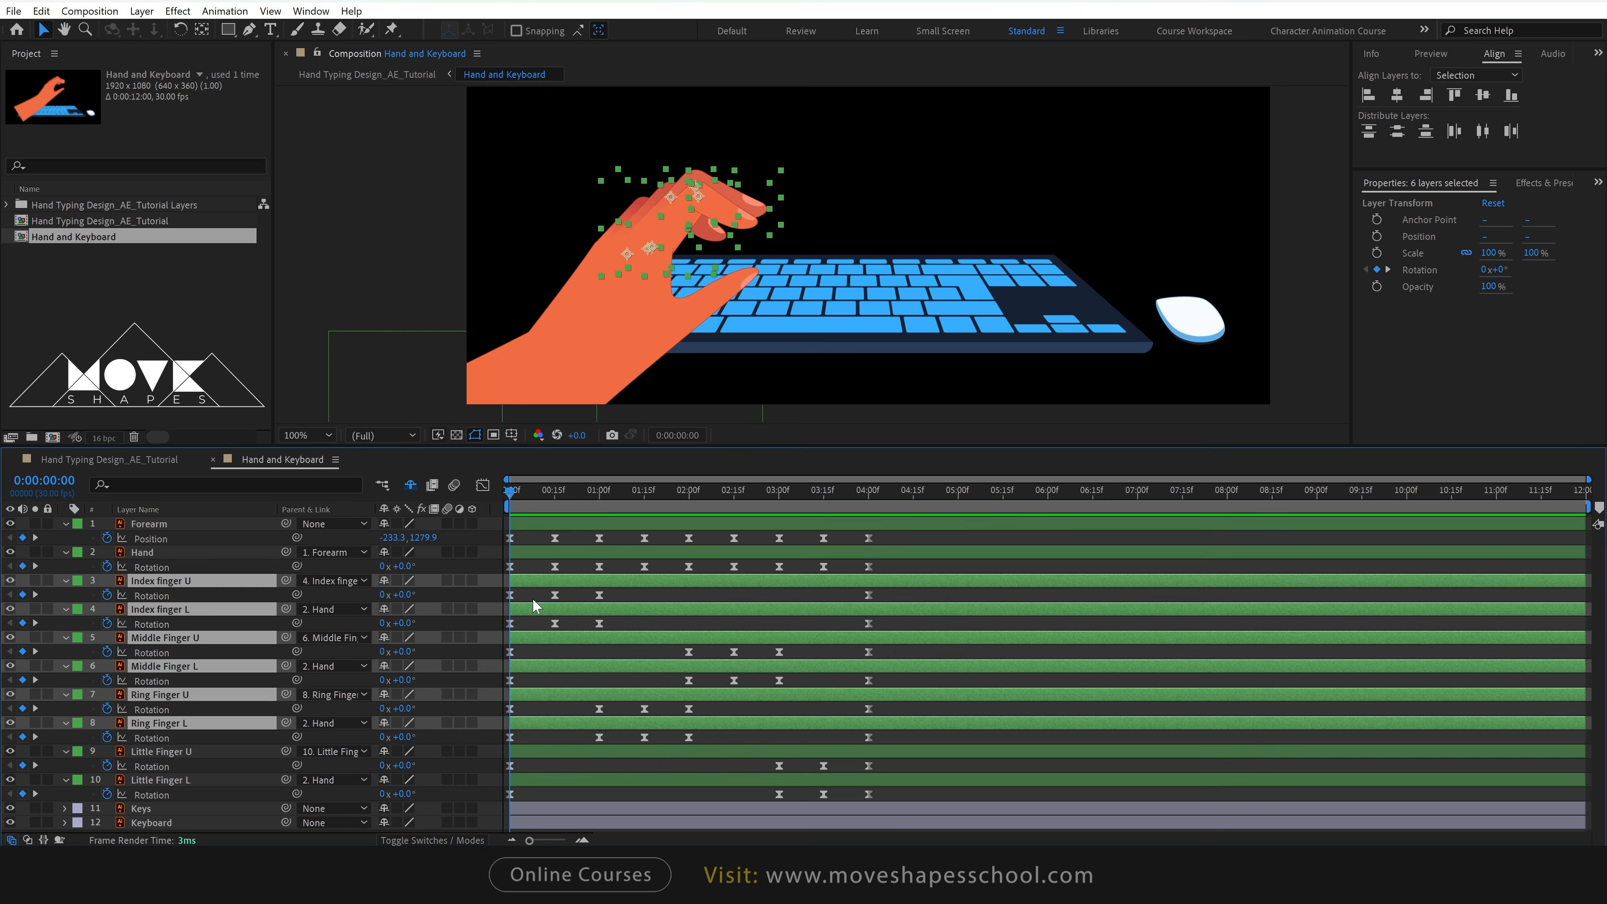
{"action": "left_click", "coordinate": [952, 596]}
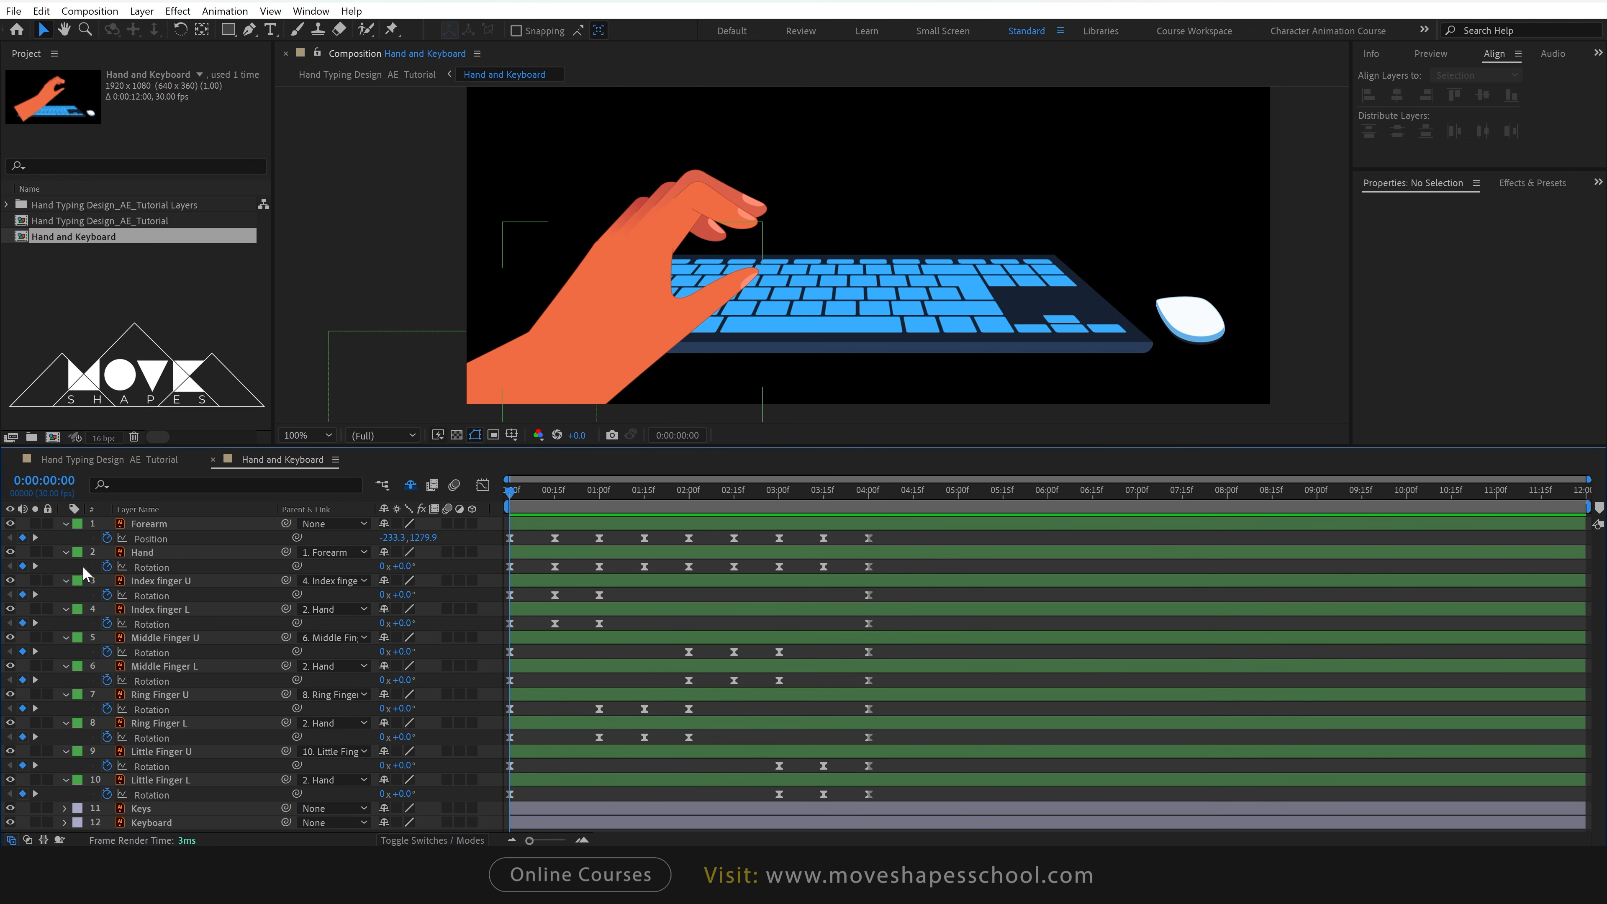
Add the expression loopOut() to the Forearm's Position, and copy the expression text.
{"action": "left_click", "coordinate": [108, 539], "text": "alt"}
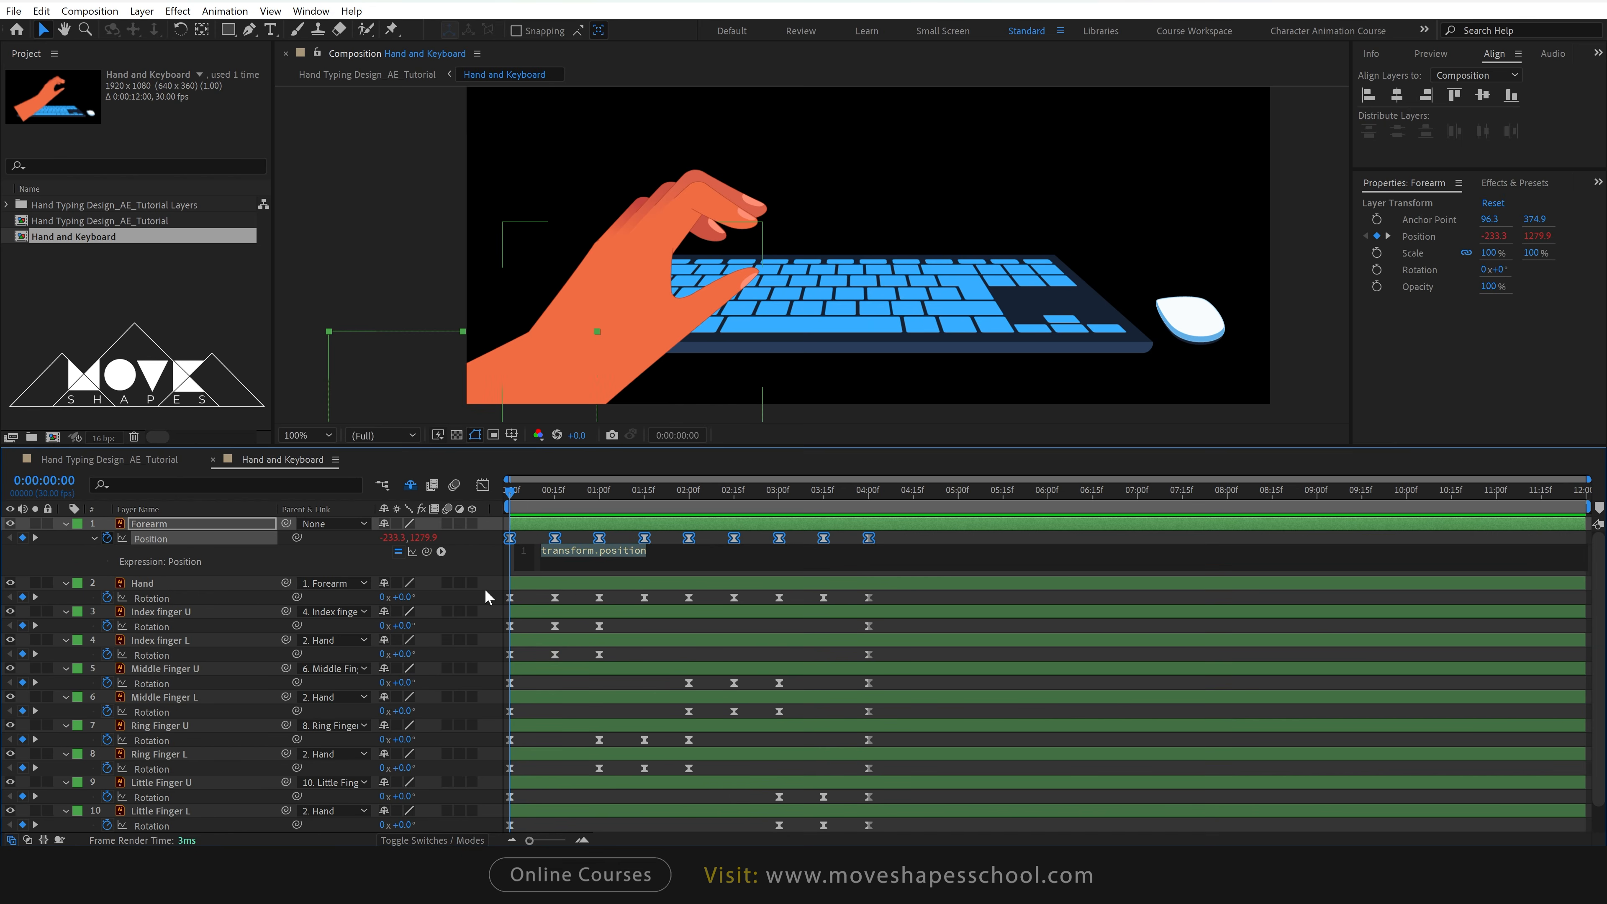
{"action": "type", "text": "loop"}
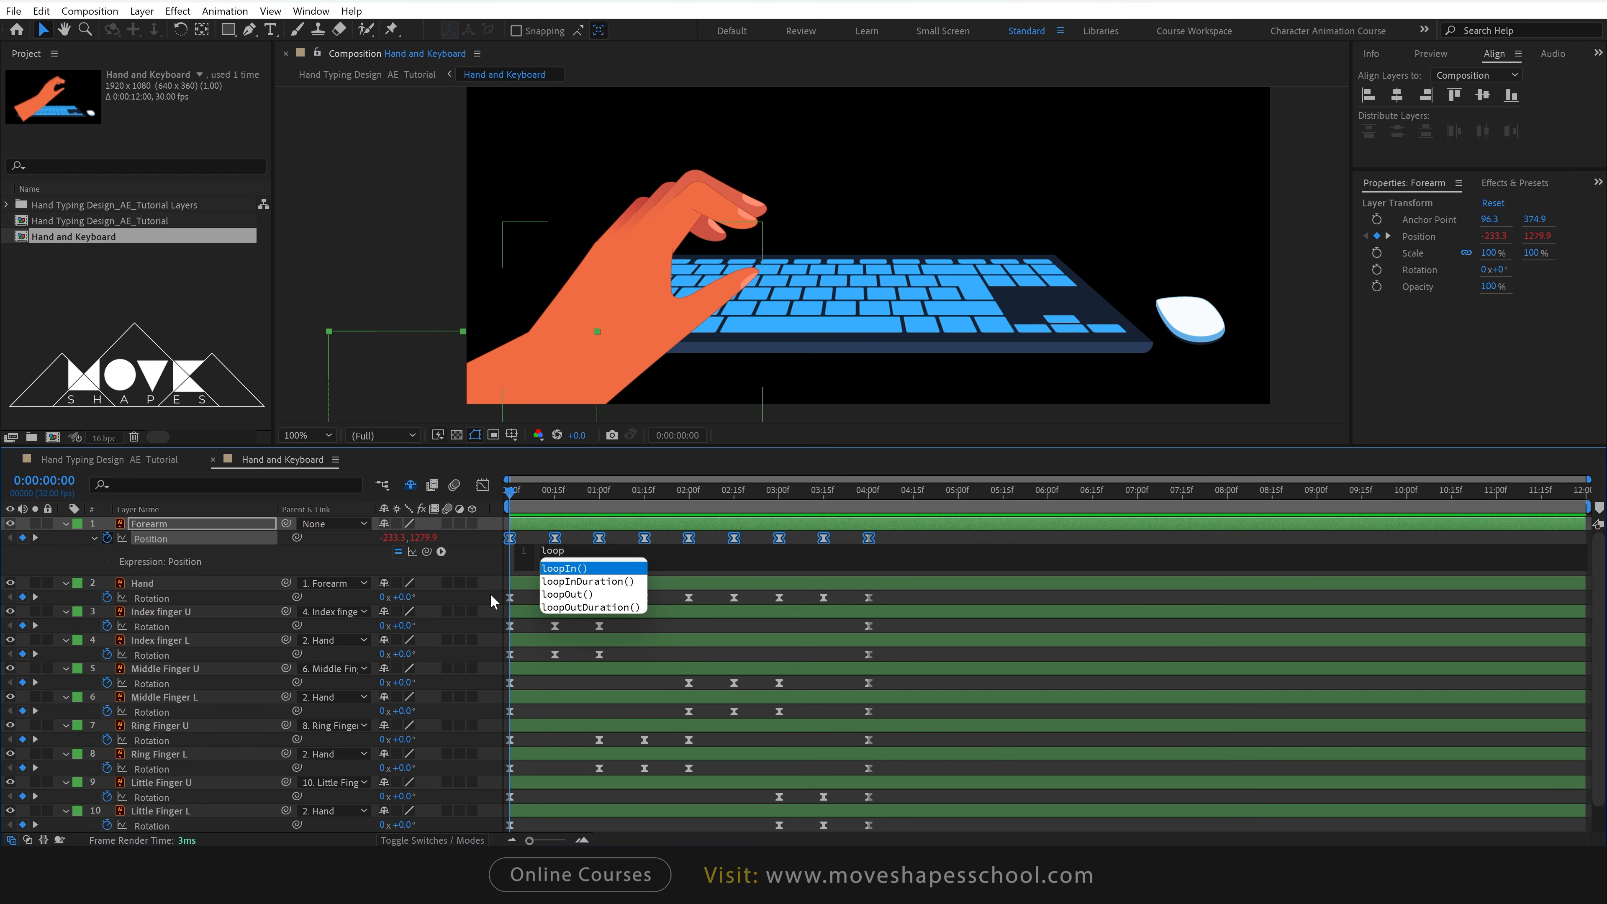
{"action": "key", "text": "Return"}
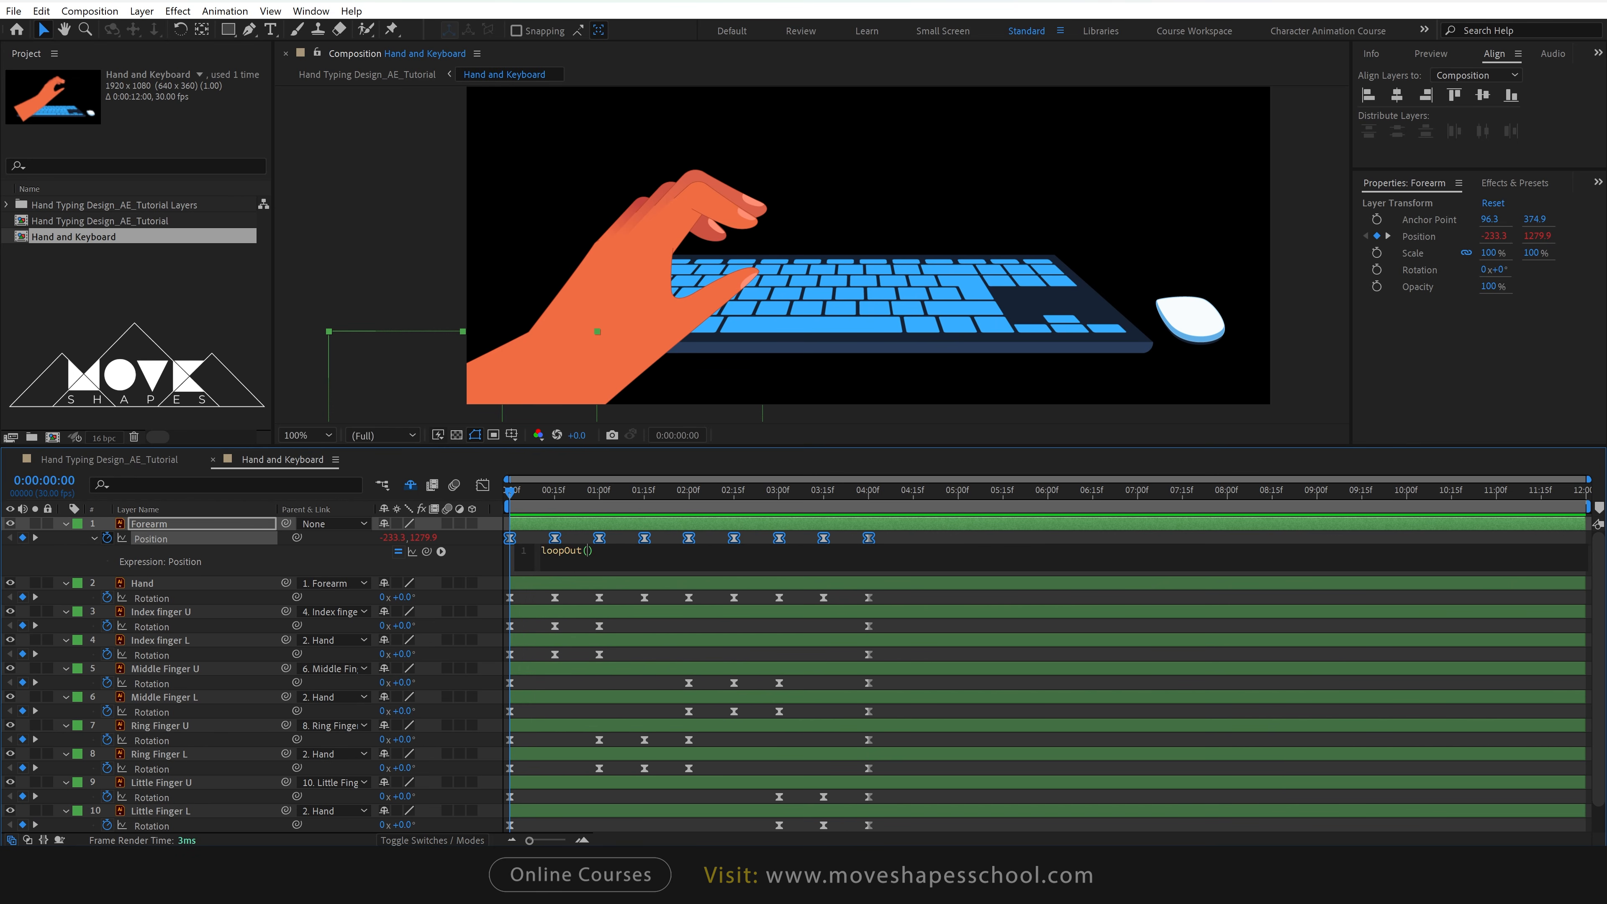
{"action": "right_click", "coordinate": [529, 560]}
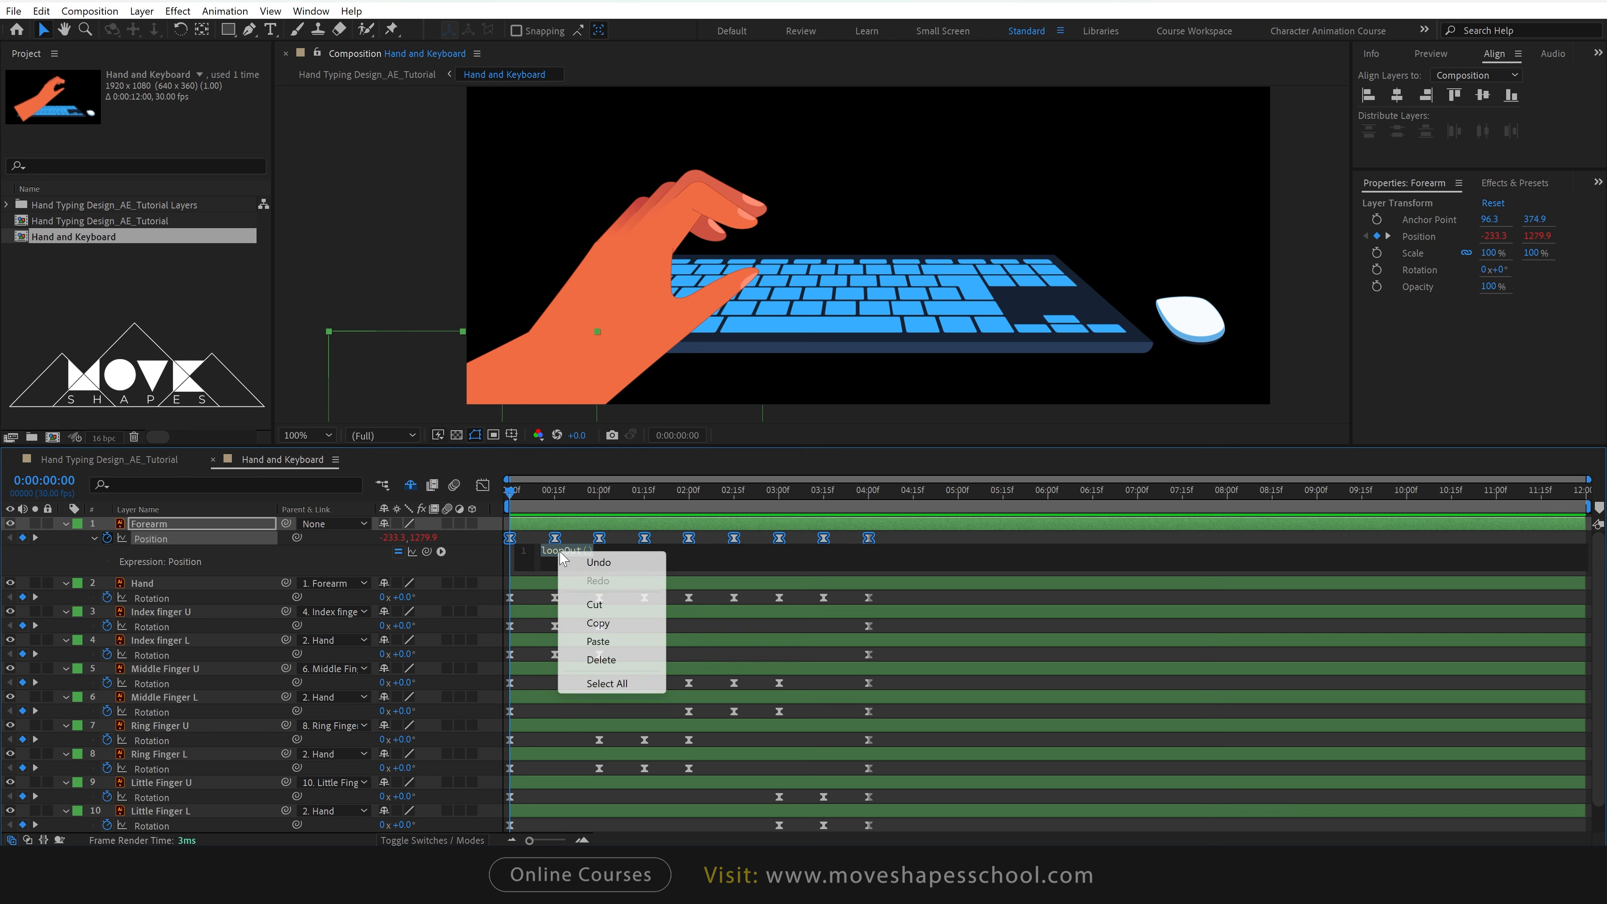
{"action": "left_click", "coordinate": [588, 622]}
{"action": "left_click", "coordinate": [1294, 397]}
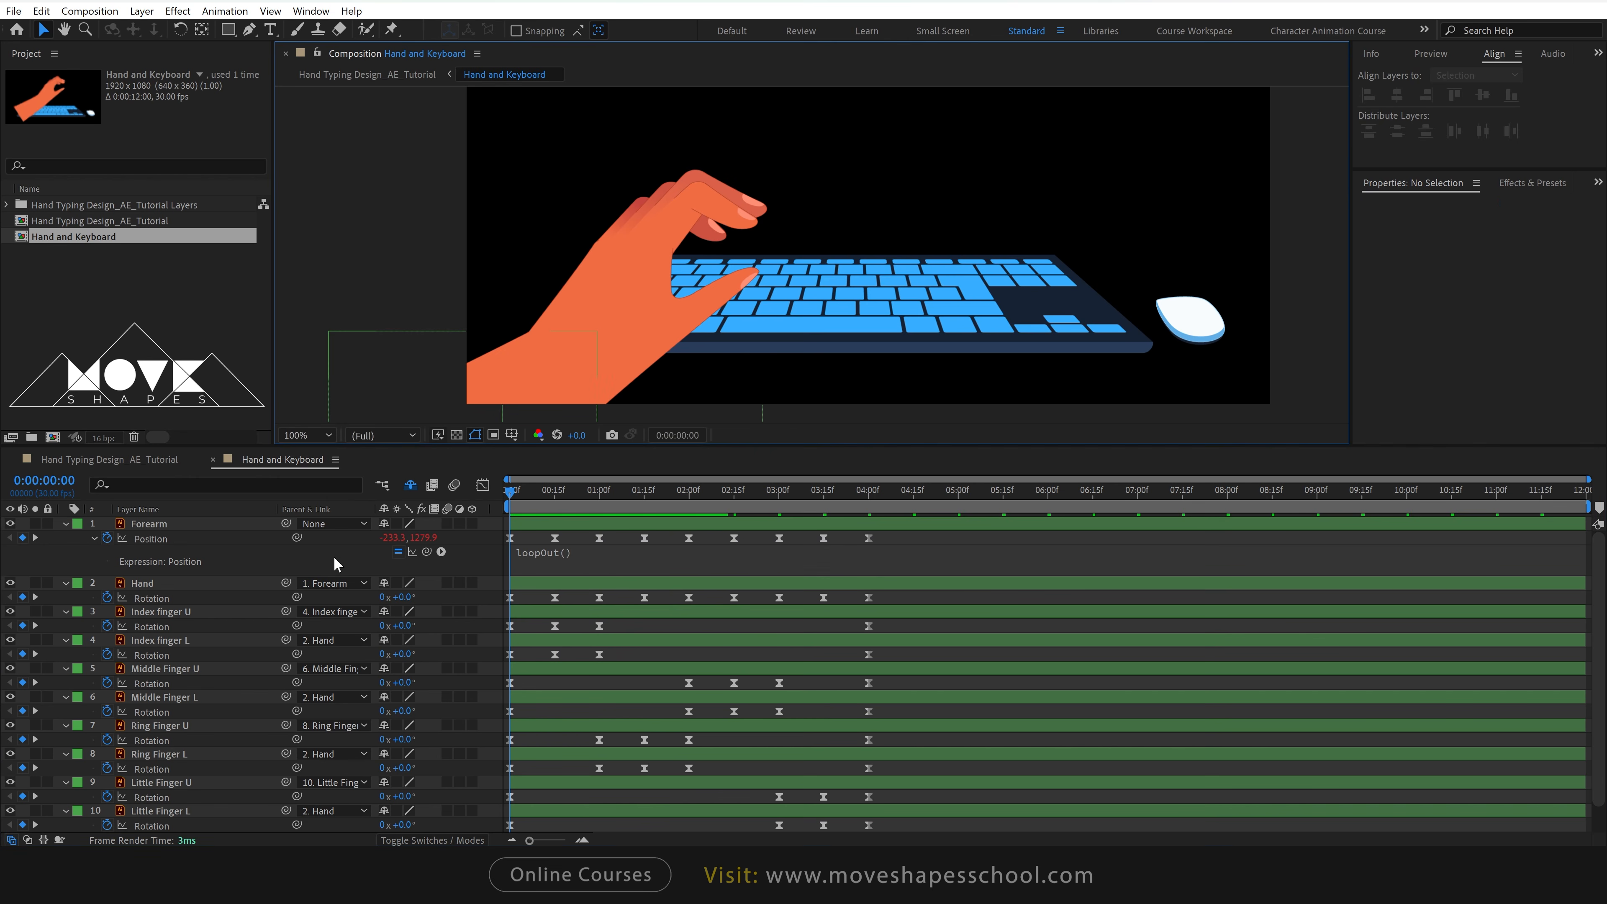
Add the loopOut() expression to the Rotation of the Hand, Index finger U and Index finger L, collapsing each finished layer.
{"action": "left_click", "coordinate": [65, 524]}
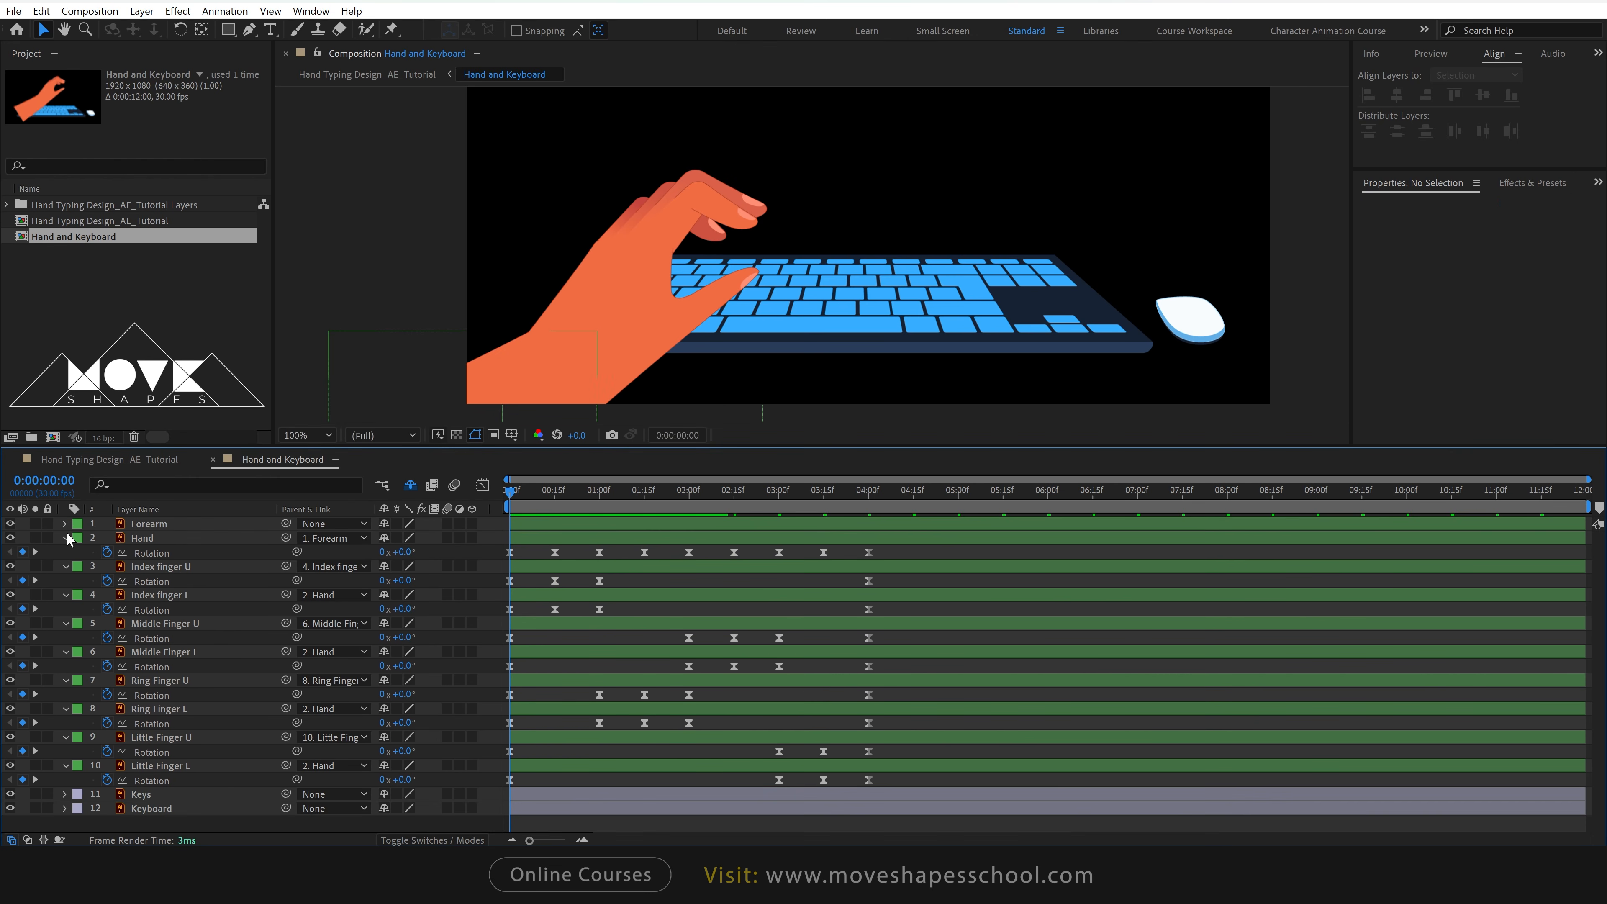
{"action": "left_click", "coordinate": [108, 555], "text": "alt"}
{"action": "type", "text": "loopOut()"}
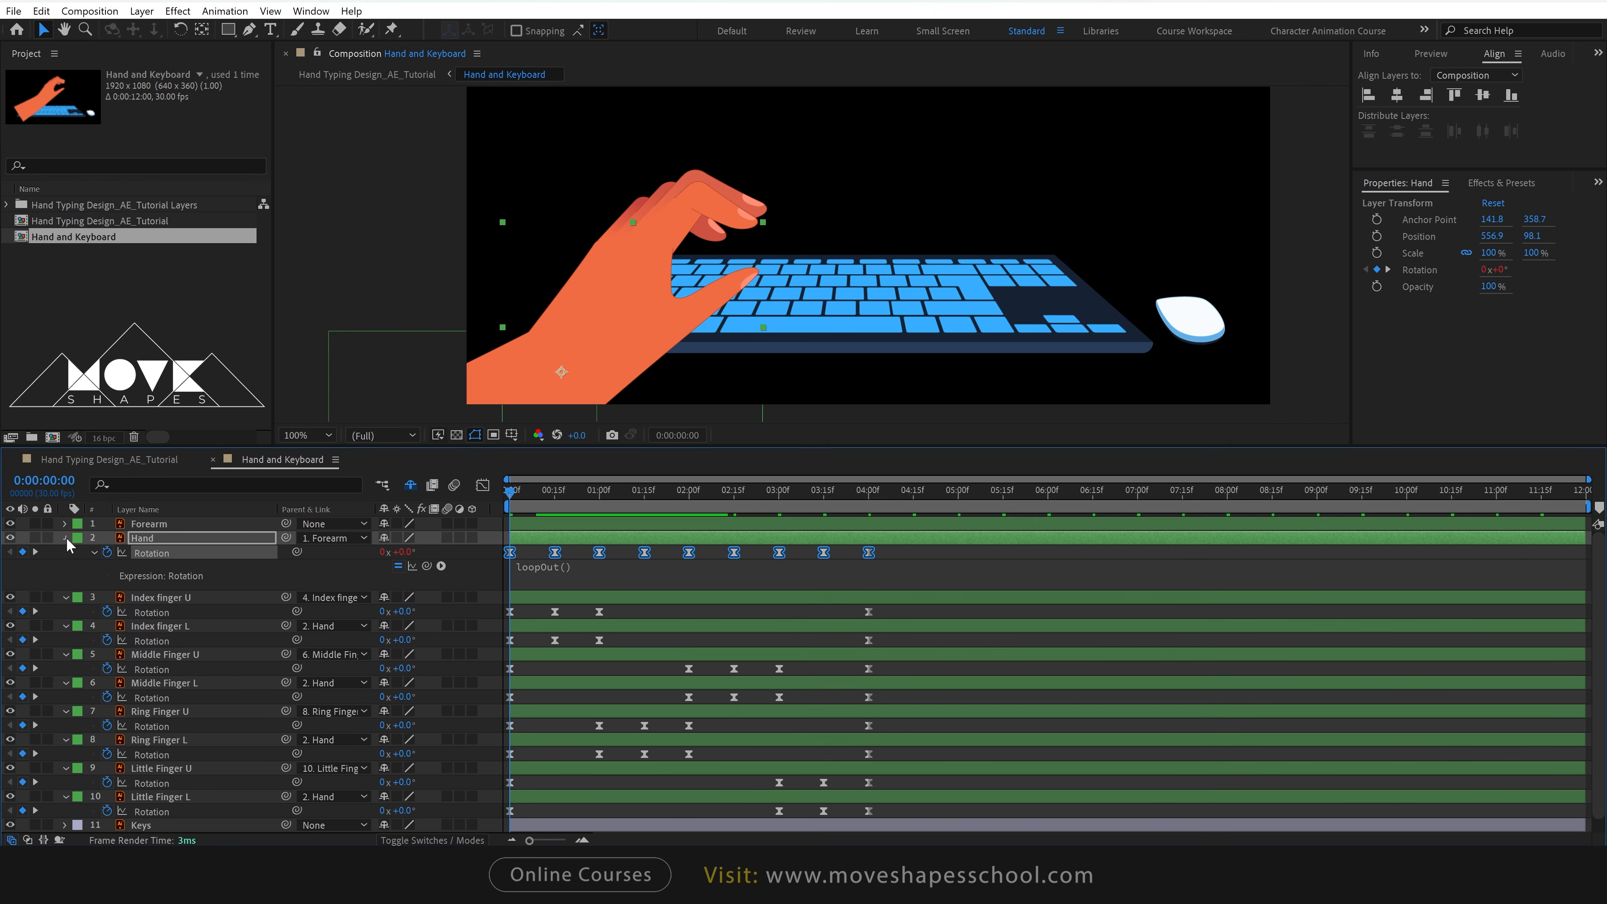
{"action": "left_click", "coordinate": [66, 538]}
{"action": "left_click", "coordinate": [66, 552]}
{"action": "left_click", "coordinate": [107, 580], "text": "alt"}
{"action": "type", "text": "loopOut()"}
{"action": "left_click", "coordinate": [66, 566]}
Add the loopOut() expression to the Rotation of Middle Finger U and Middle Finger L, collapsing both layers.
{"action": "left_click", "coordinate": [107, 595], "text": "alt"}
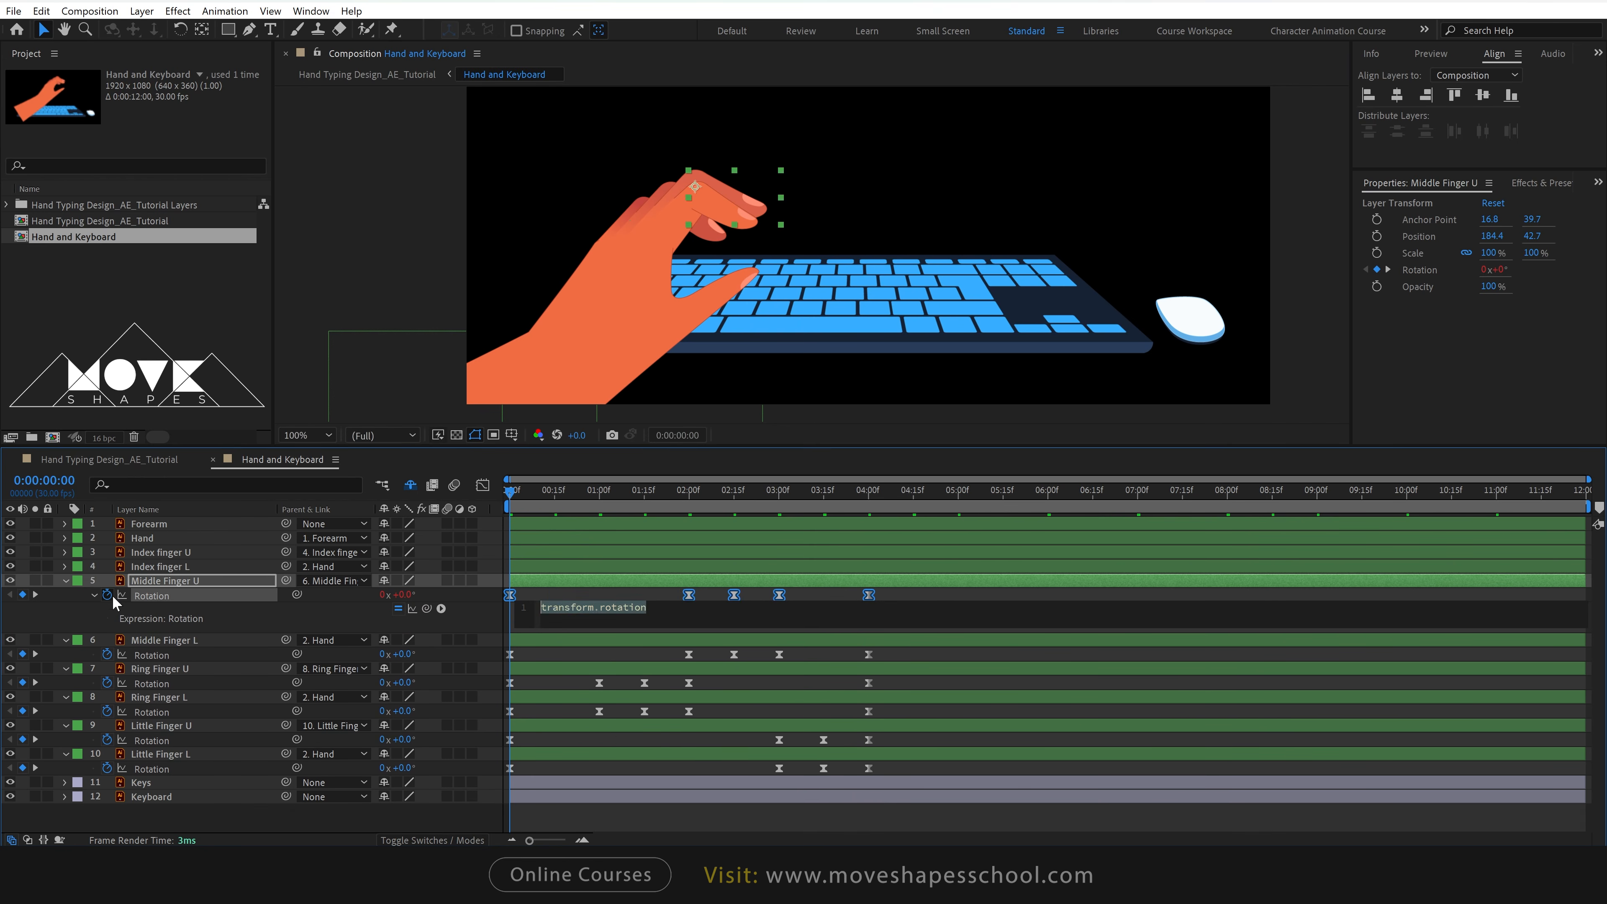
{"action": "type", "text": "loopOut()"}
{"action": "left_click", "coordinate": [66, 580]}
{"action": "left_click", "coordinate": [108, 609], "text": "alt"}
{"action": "type", "text": "loopOut()"}
{"action": "left_click", "coordinate": [66, 594]}
Add the loopOut() expression to the Rotation of Ring Finger U and Ring Finger L, collapsing both layers.
{"action": "left_click", "coordinate": [108, 623], "text": "alt"}
{"action": "left_click", "coordinate": [66, 609]}
{"action": "left_click", "coordinate": [107, 637], "text": "alt"}
{"action": "type", "text": "loopOut()"}
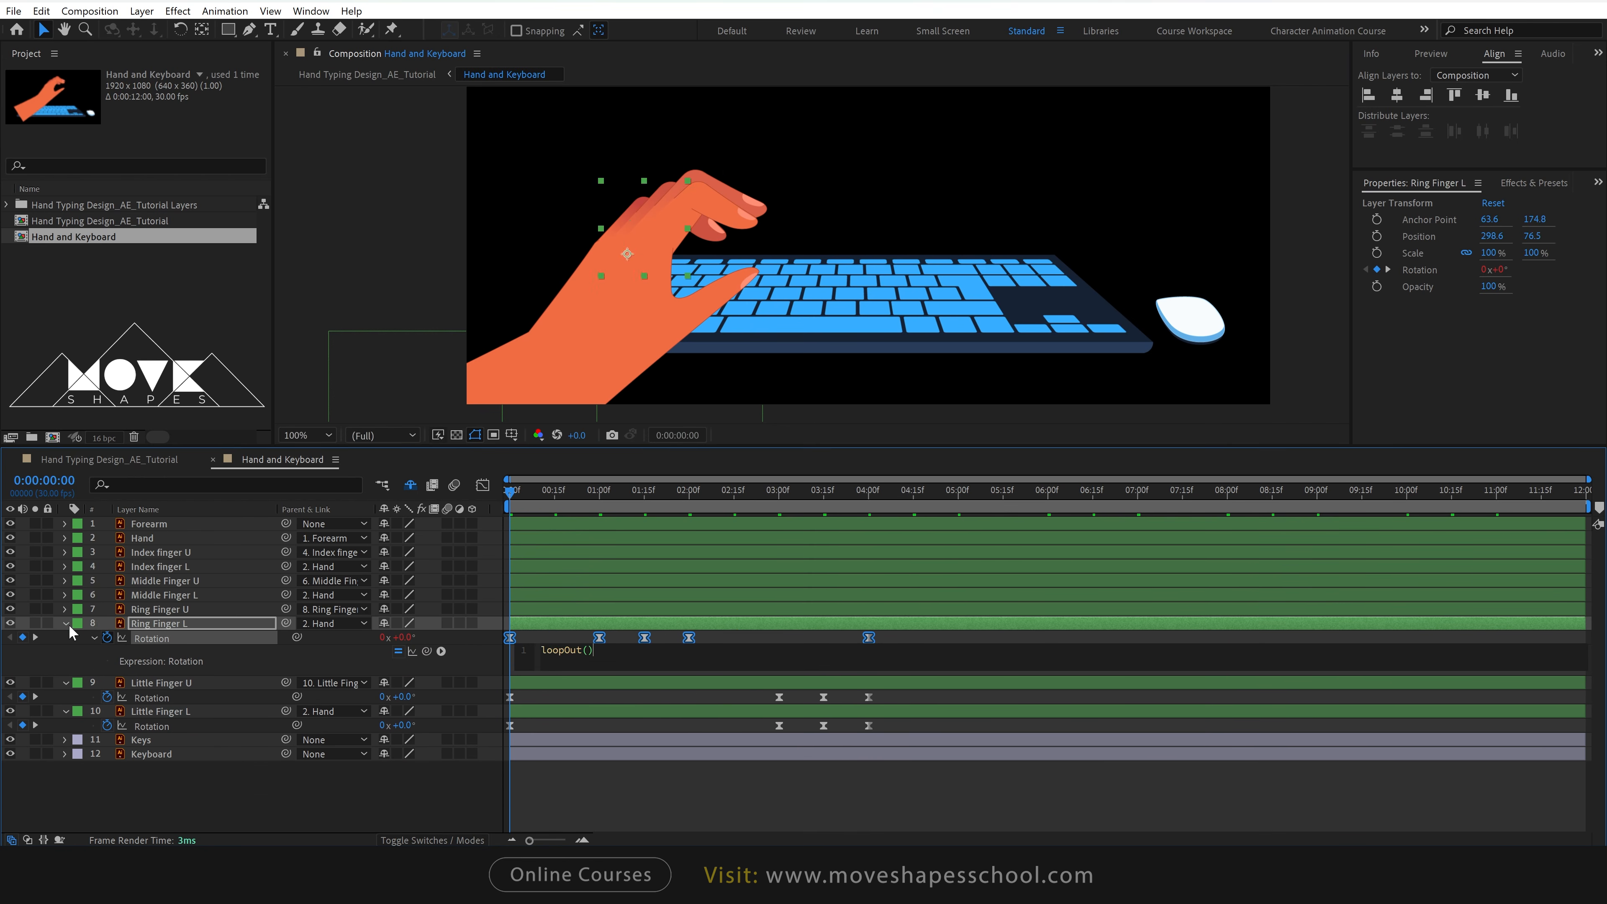
{"action": "left_click", "coordinate": [65, 622]}
Add the loopOut() expression to the Rotation of Little Finger U and Little Finger L, collapsing both layers.
{"action": "left_click", "coordinate": [108, 652], "text": "alt"}
{"action": "type", "text": "loopOut()"}
{"action": "left_click", "coordinate": [108, 666], "text": "alt"}
{"action": "left_click", "coordinate": [65, 651]}
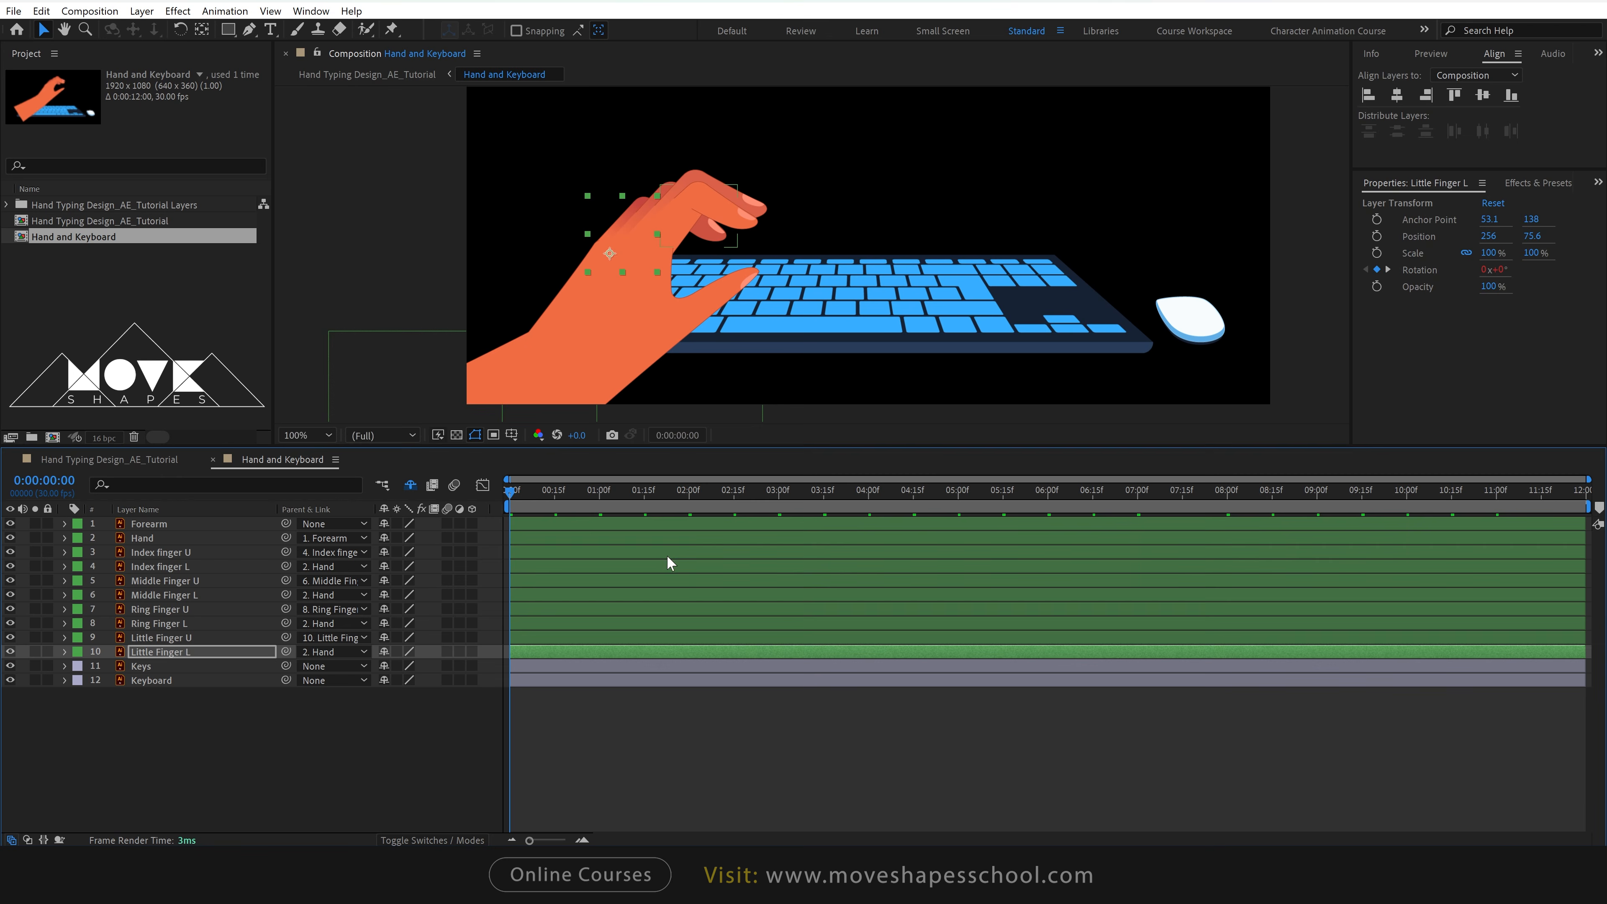
Preview the looping animation, reveal all keyframed properties, and check the playback beyond the last keyframes at 0:00:04:00.
{"action": "left_click", "coordinate": [1271, 371]}
{"action": "key", "text": "space"}
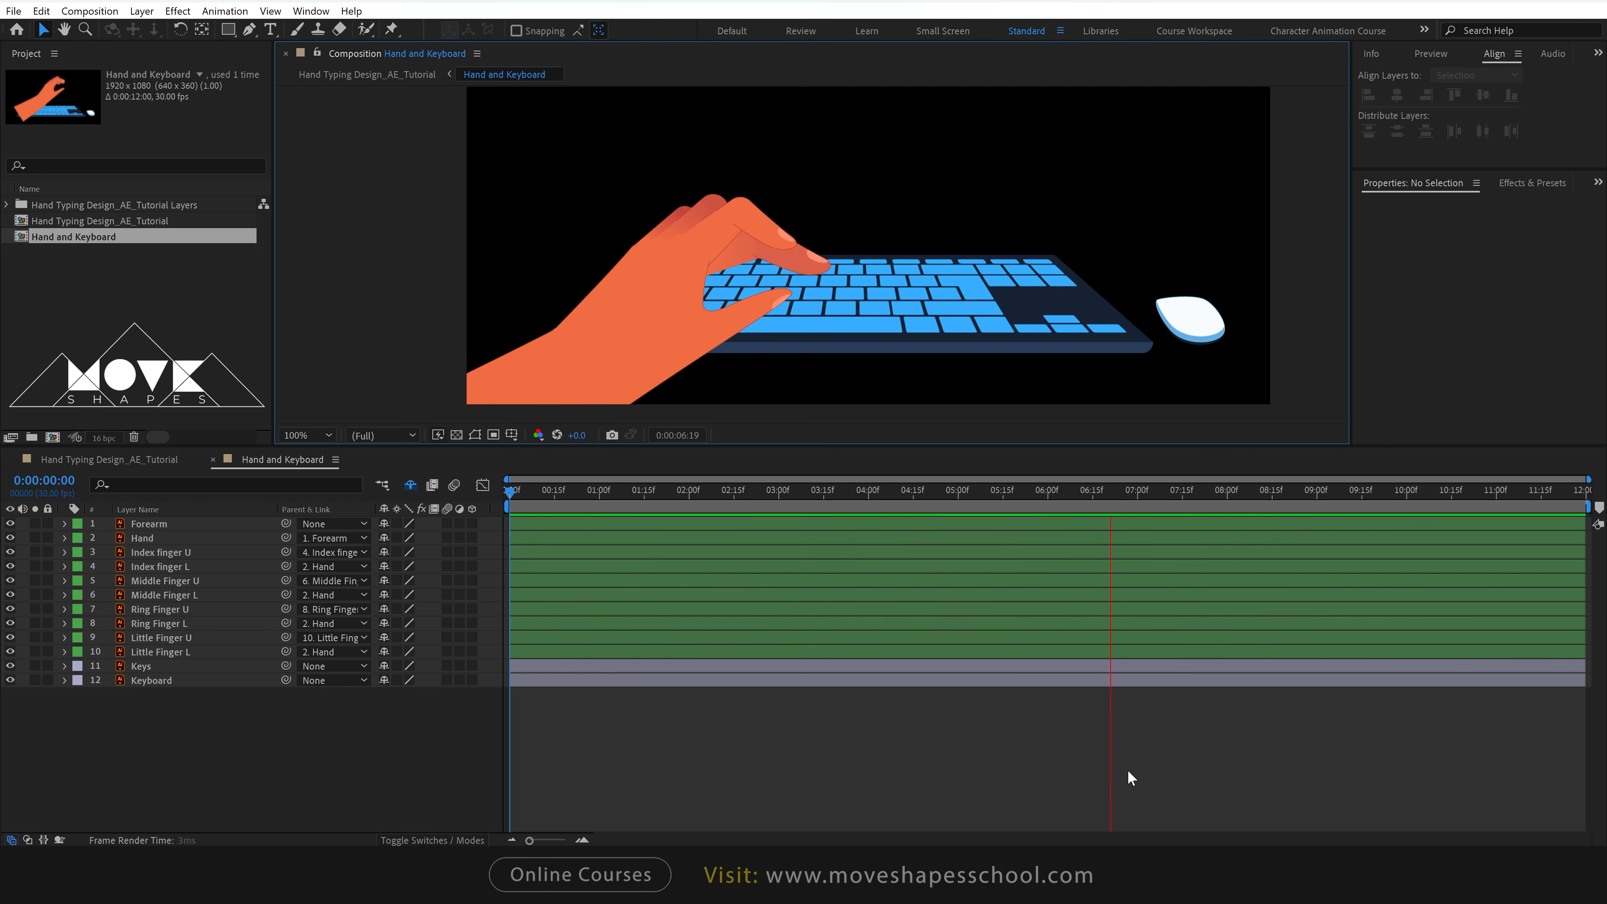
{"action": "key", "text": "u"}
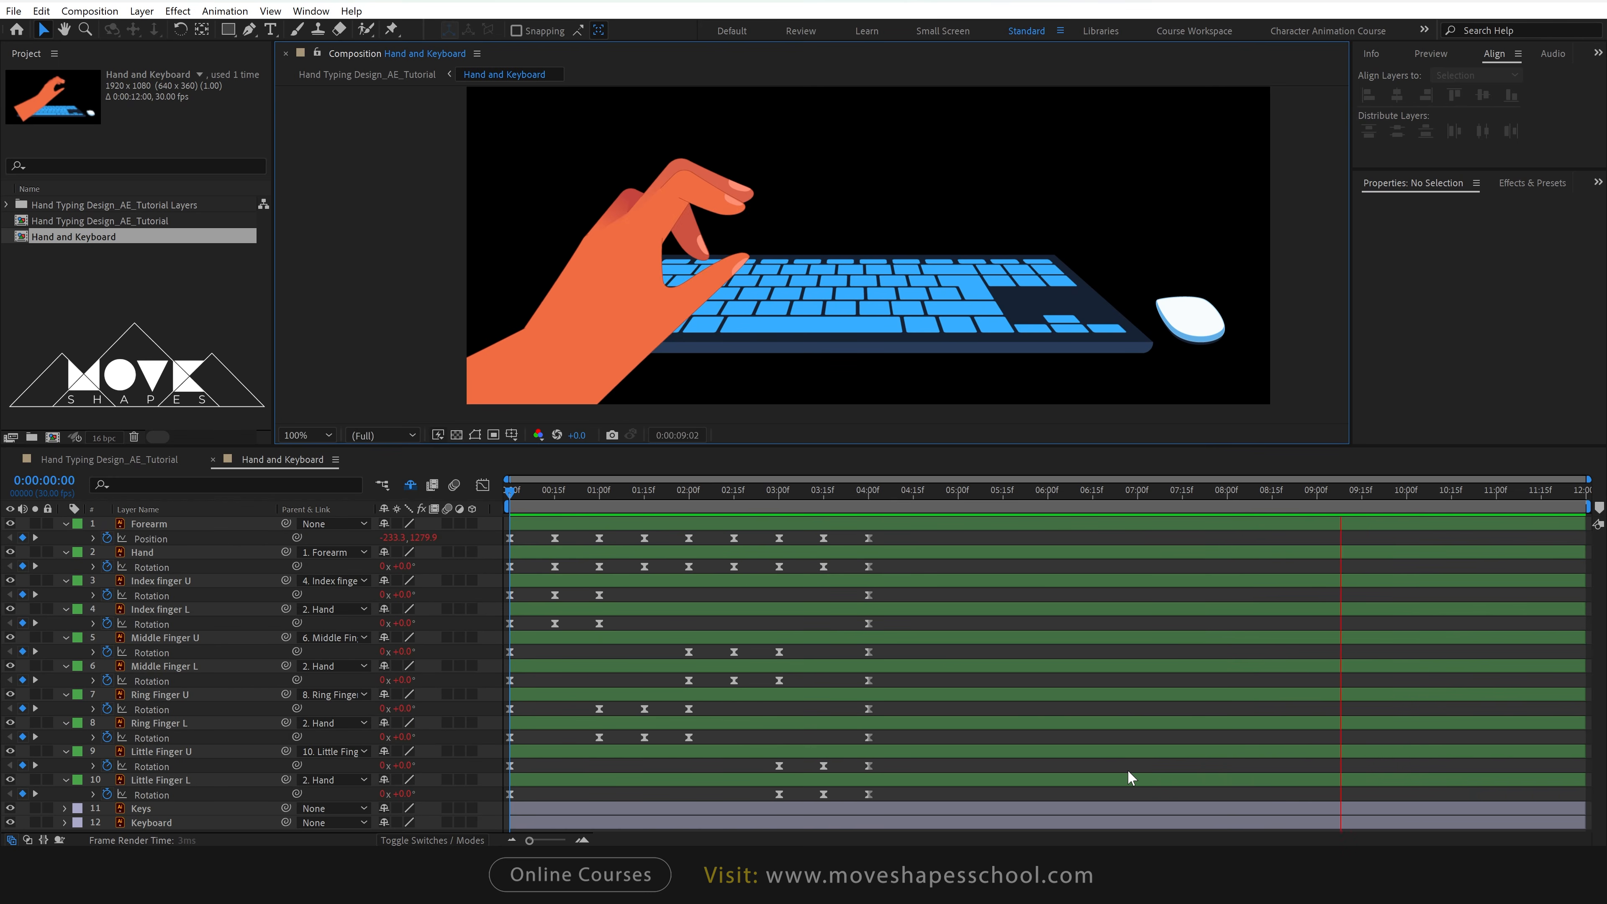
{"action": "key", "text": "space"}
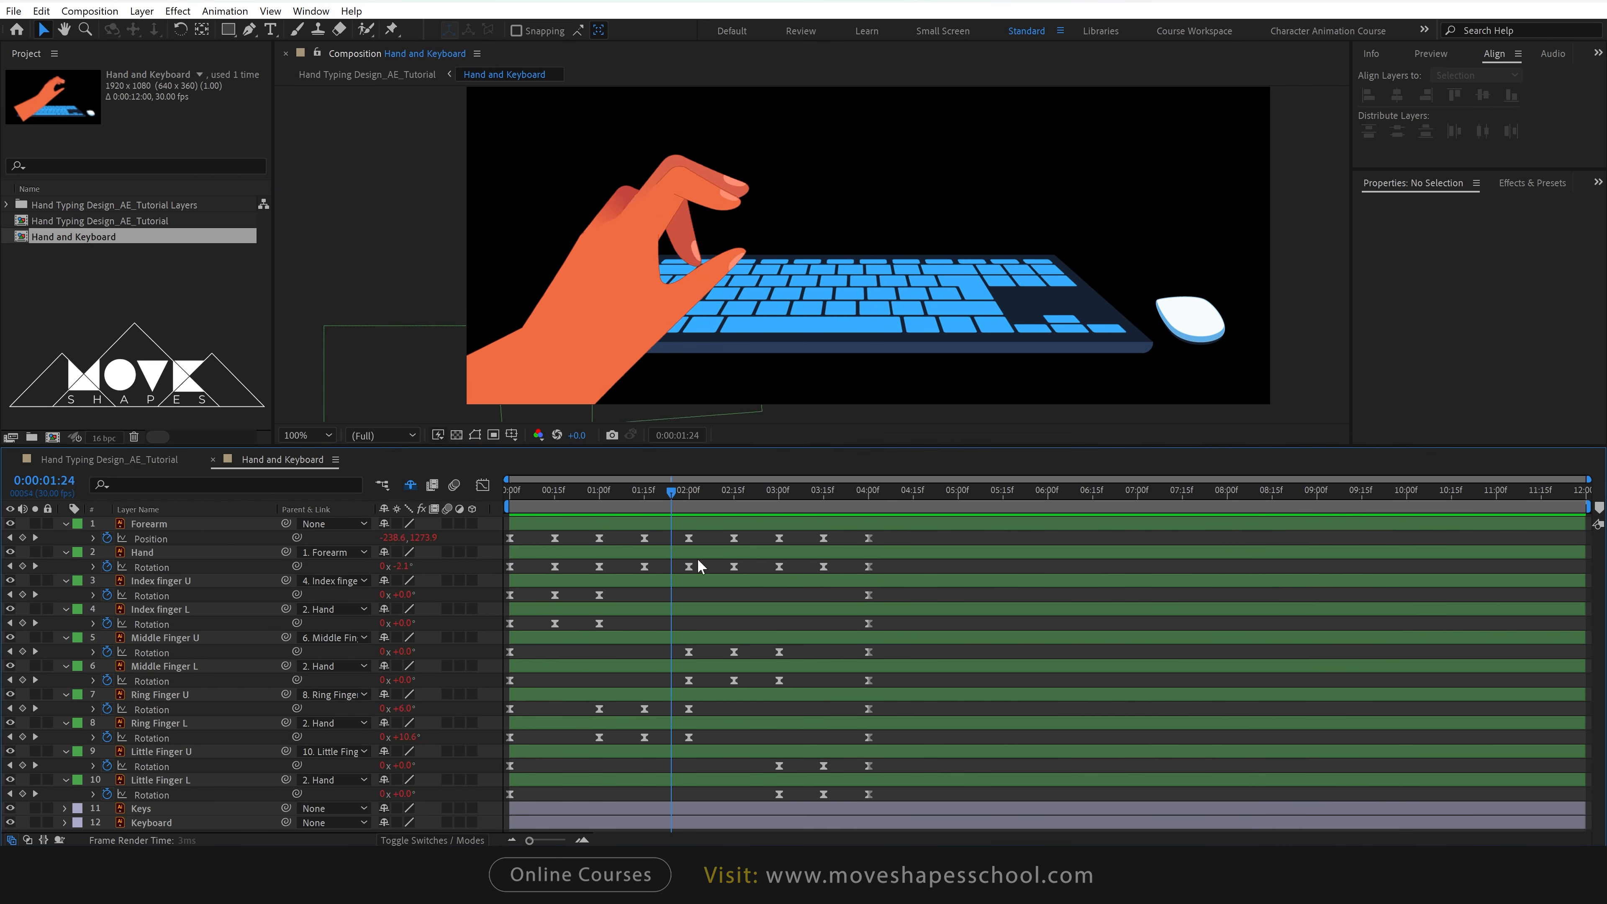
{"action": "key", "text": "space"}
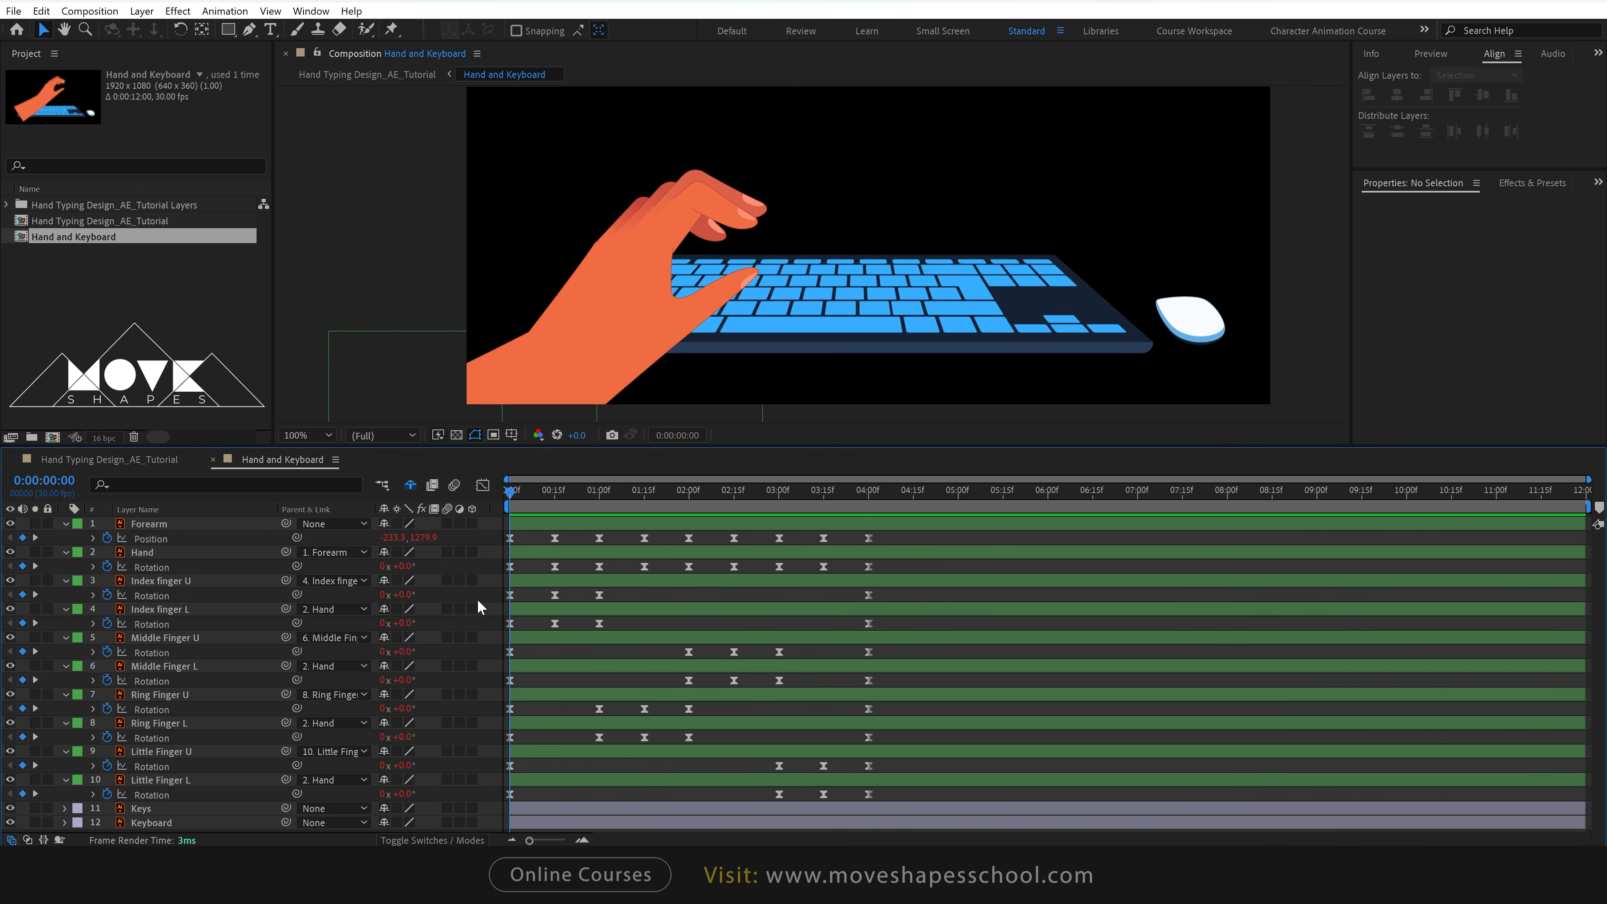
{"action": "left_click_drag", "start_coordinate": [513, 491], "coordinate": [869, 490]}
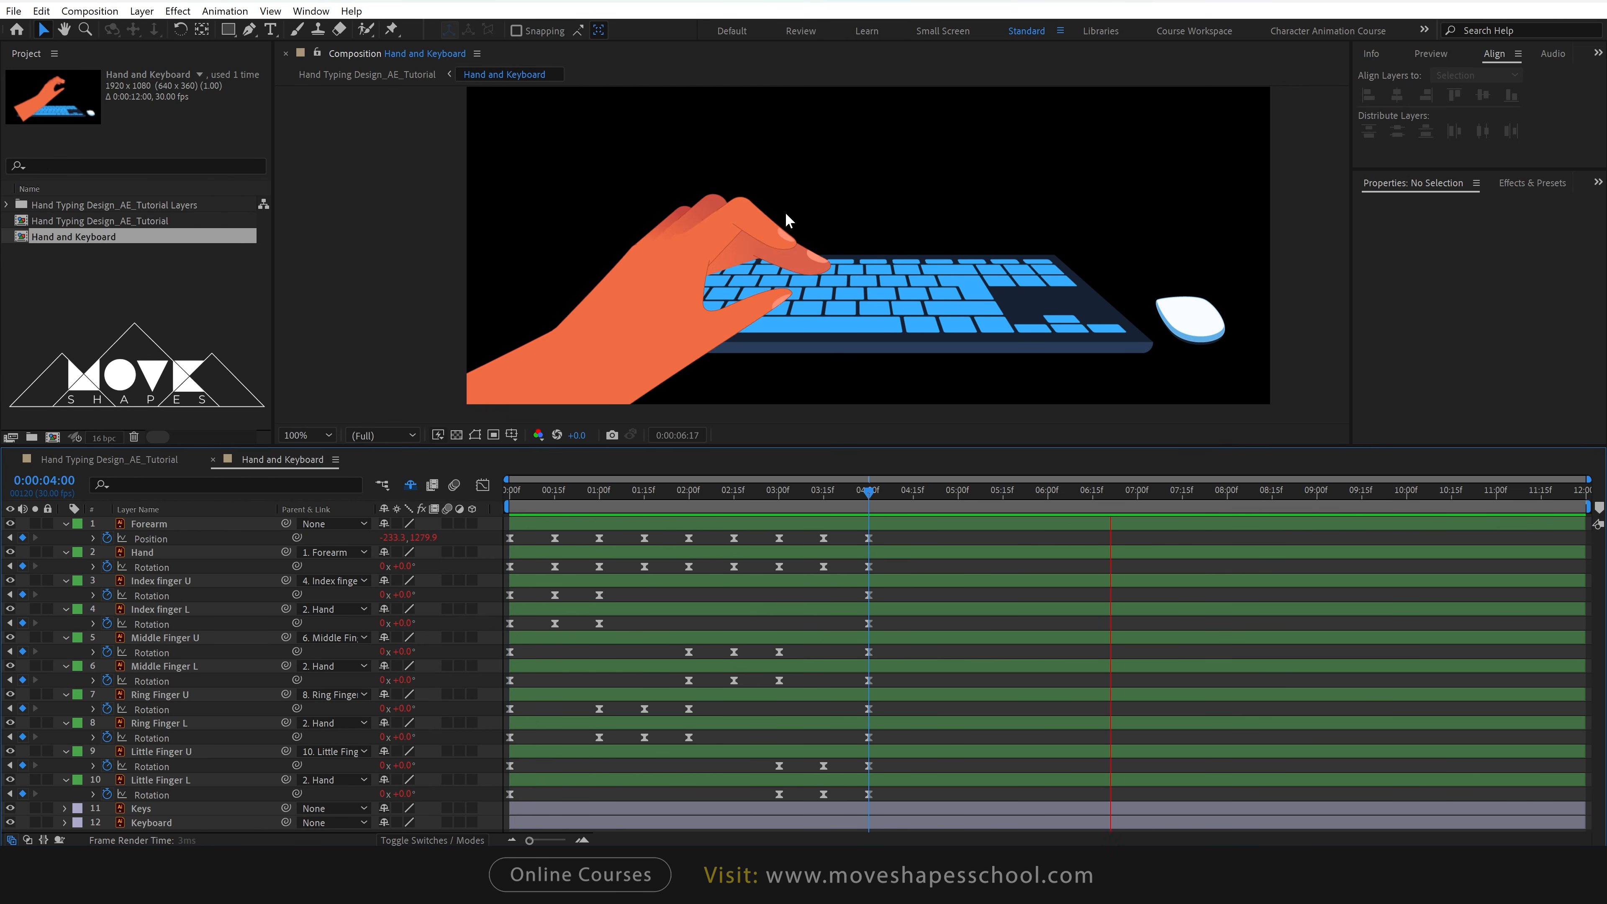
{"action": "left_click_drag", "start_coordinate": [869, 491], "coordinate": [503, 532]}
Add wiggle(1,20) on a second line below loopOut() in Index finger U's Rotation expression, and preview the motion.
{"action": "left_click", "coordinate": [737, 222]}
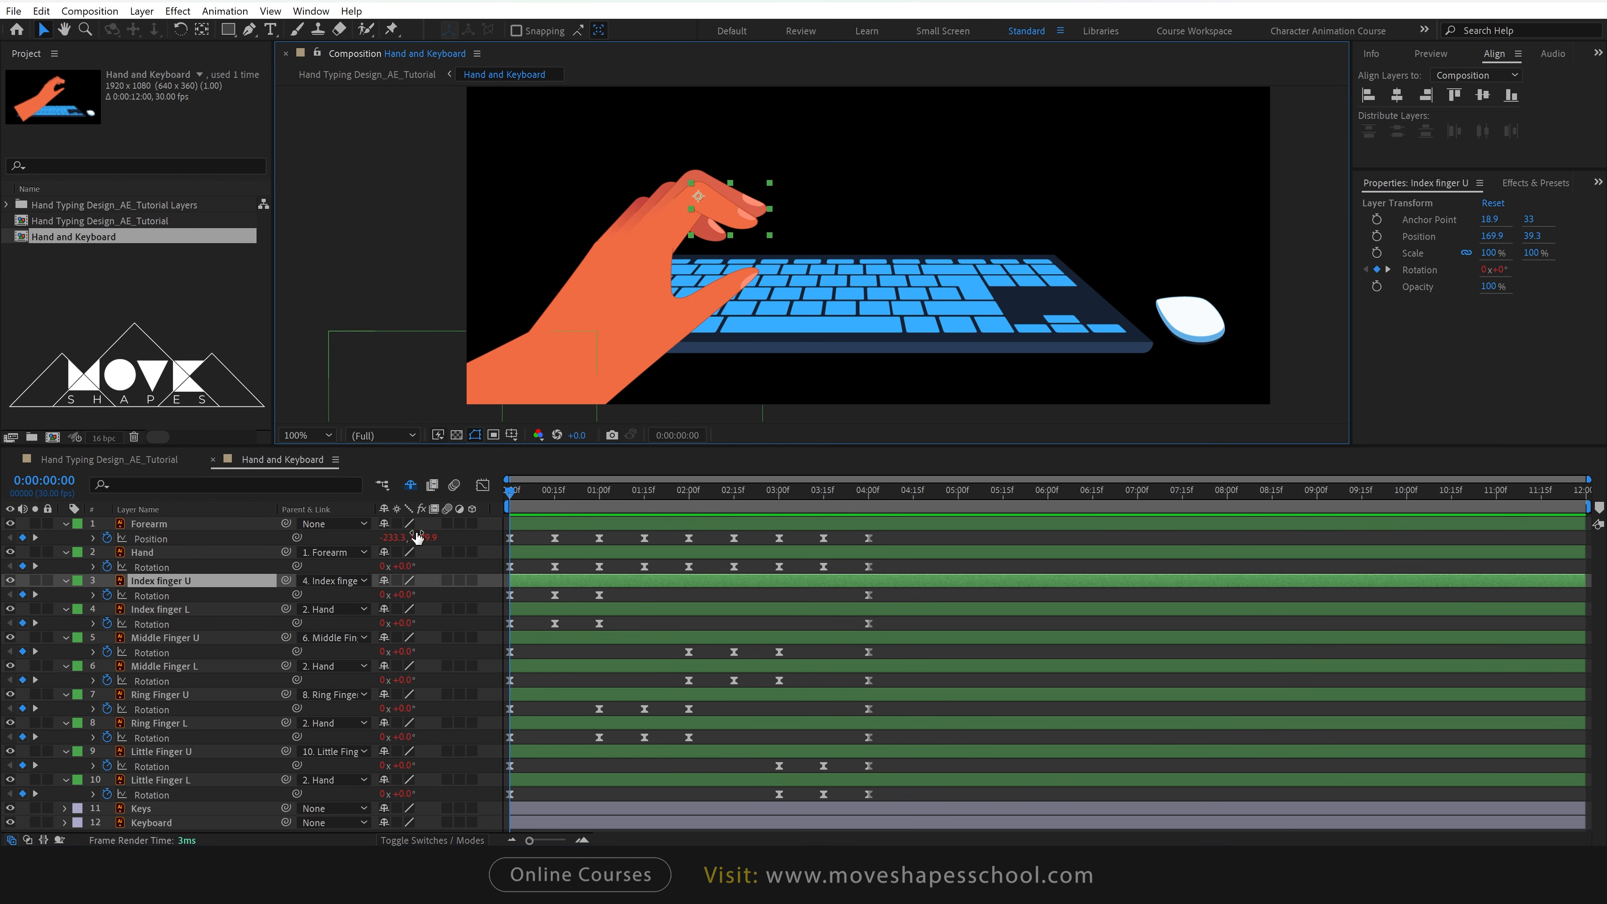
{"action": "left_click", "coordinate": [106, 595], "text": "alt"}
{"action": "type", "text": "loopOut() "}
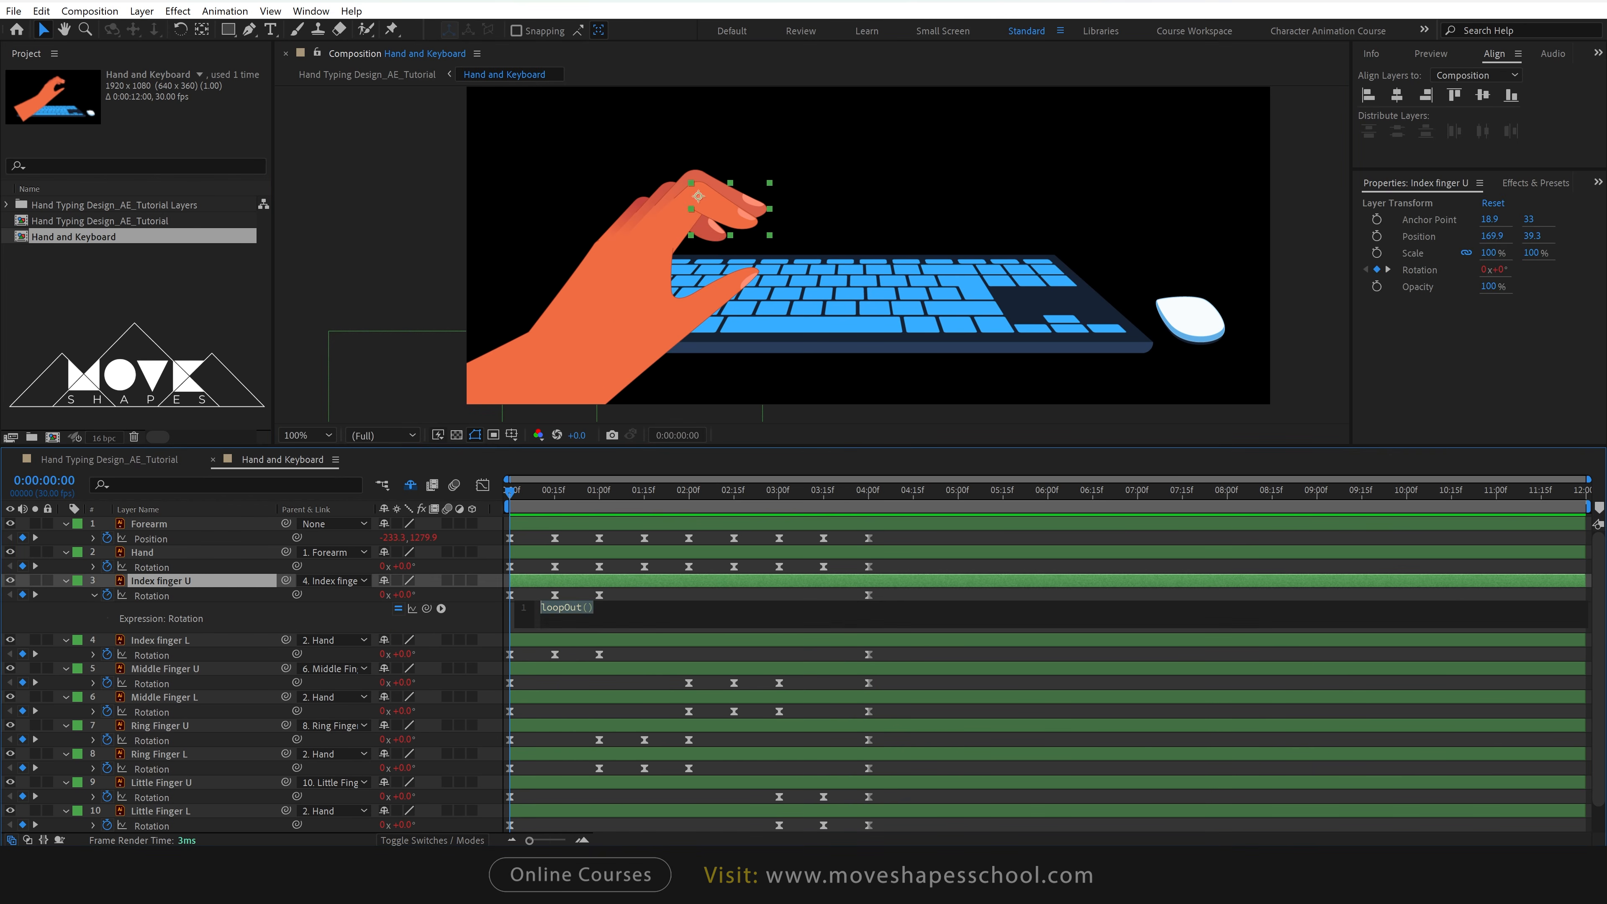
{"action": "type", "text": "wigg"}
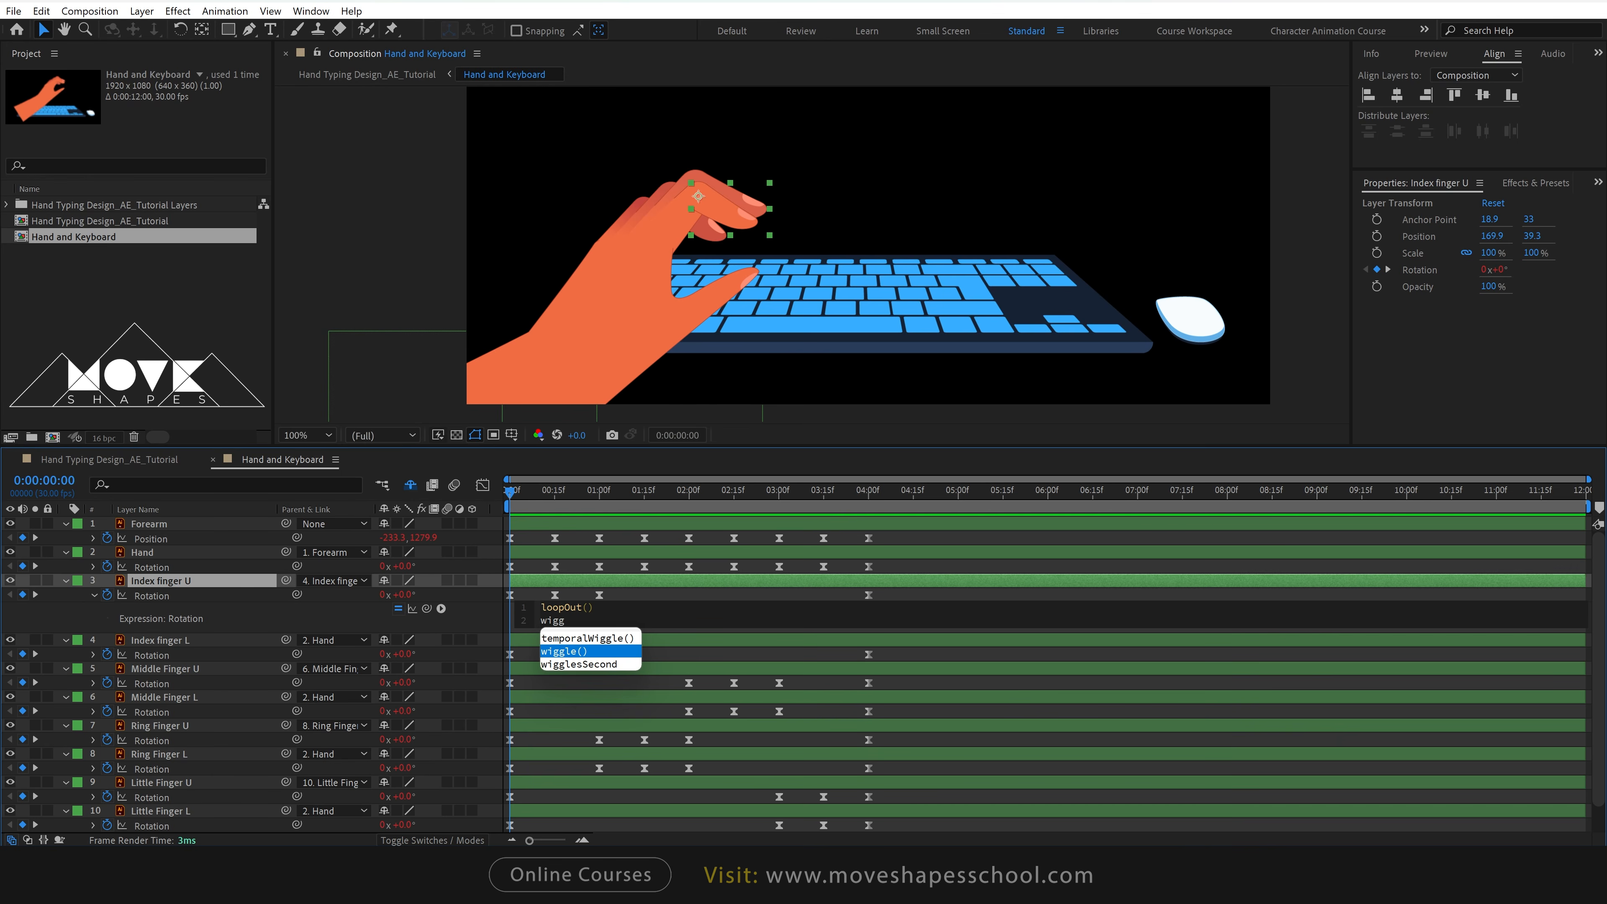
{"action": "left_click", "coordinate": [586, 652]}
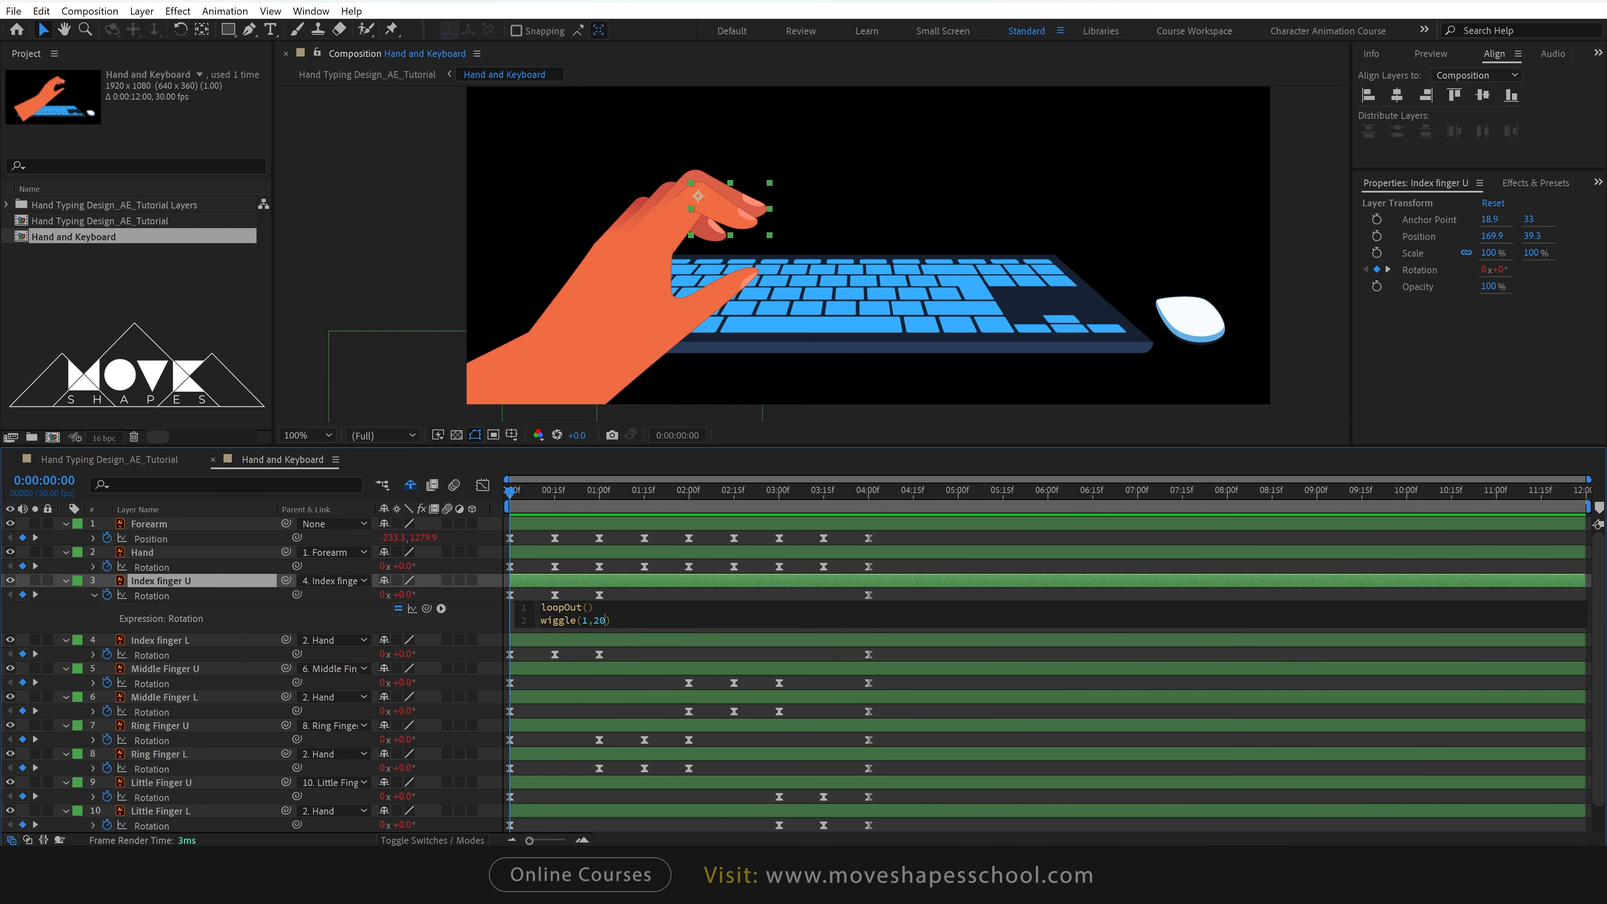
{"action": "left_click", "coordinate": [1288, 397]}
{"action": "key", "text": "space"}
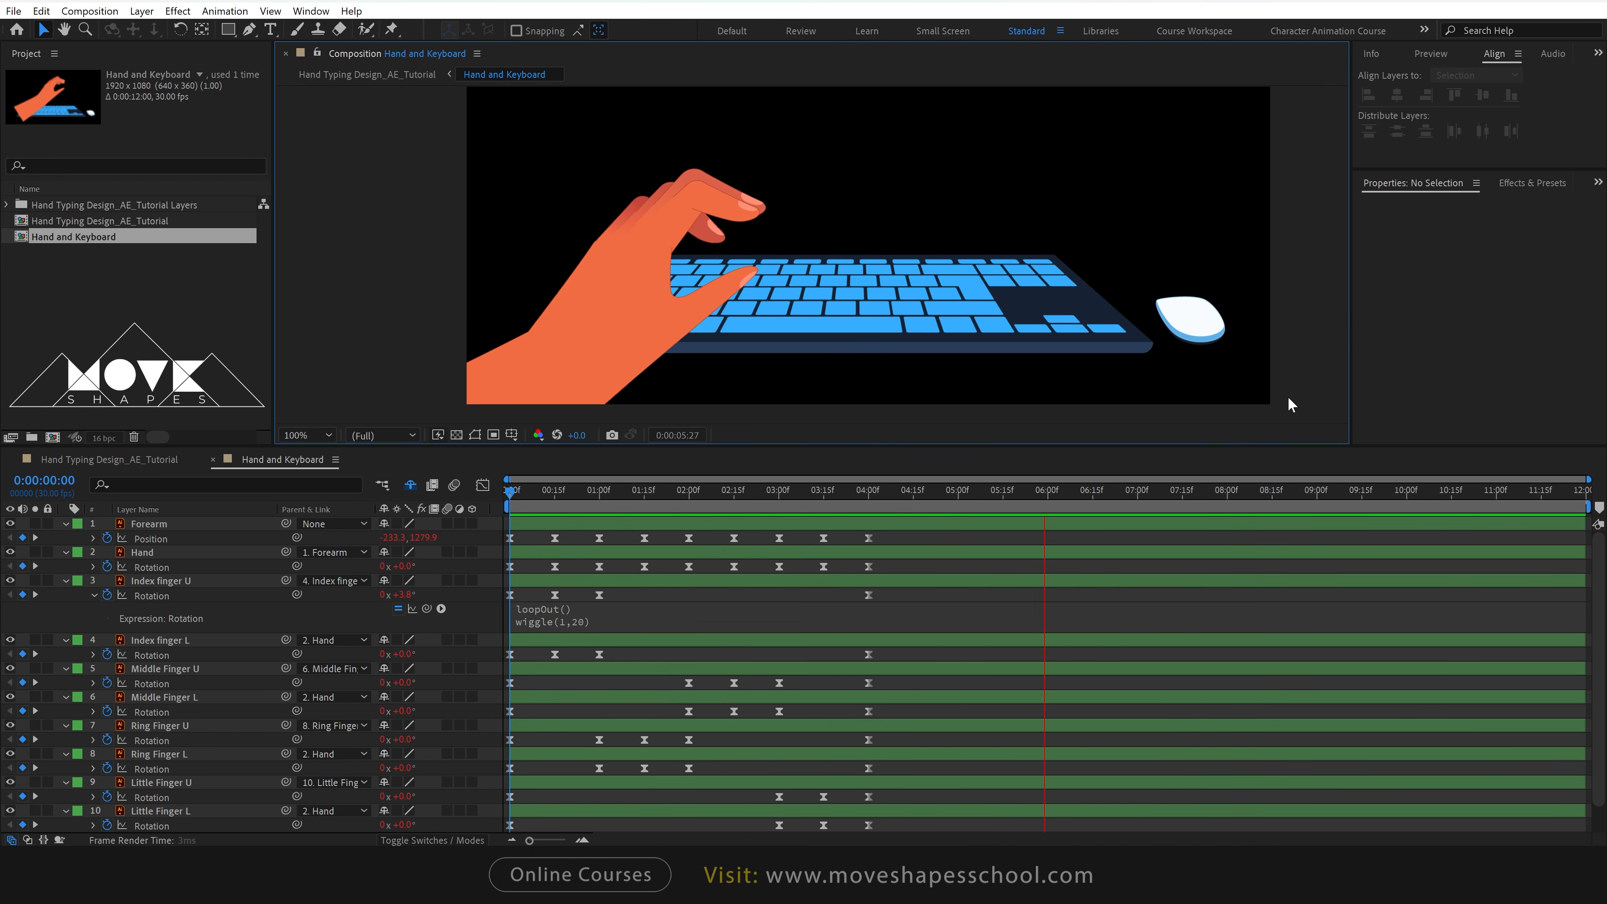
{"action": "key", "text": "space"}
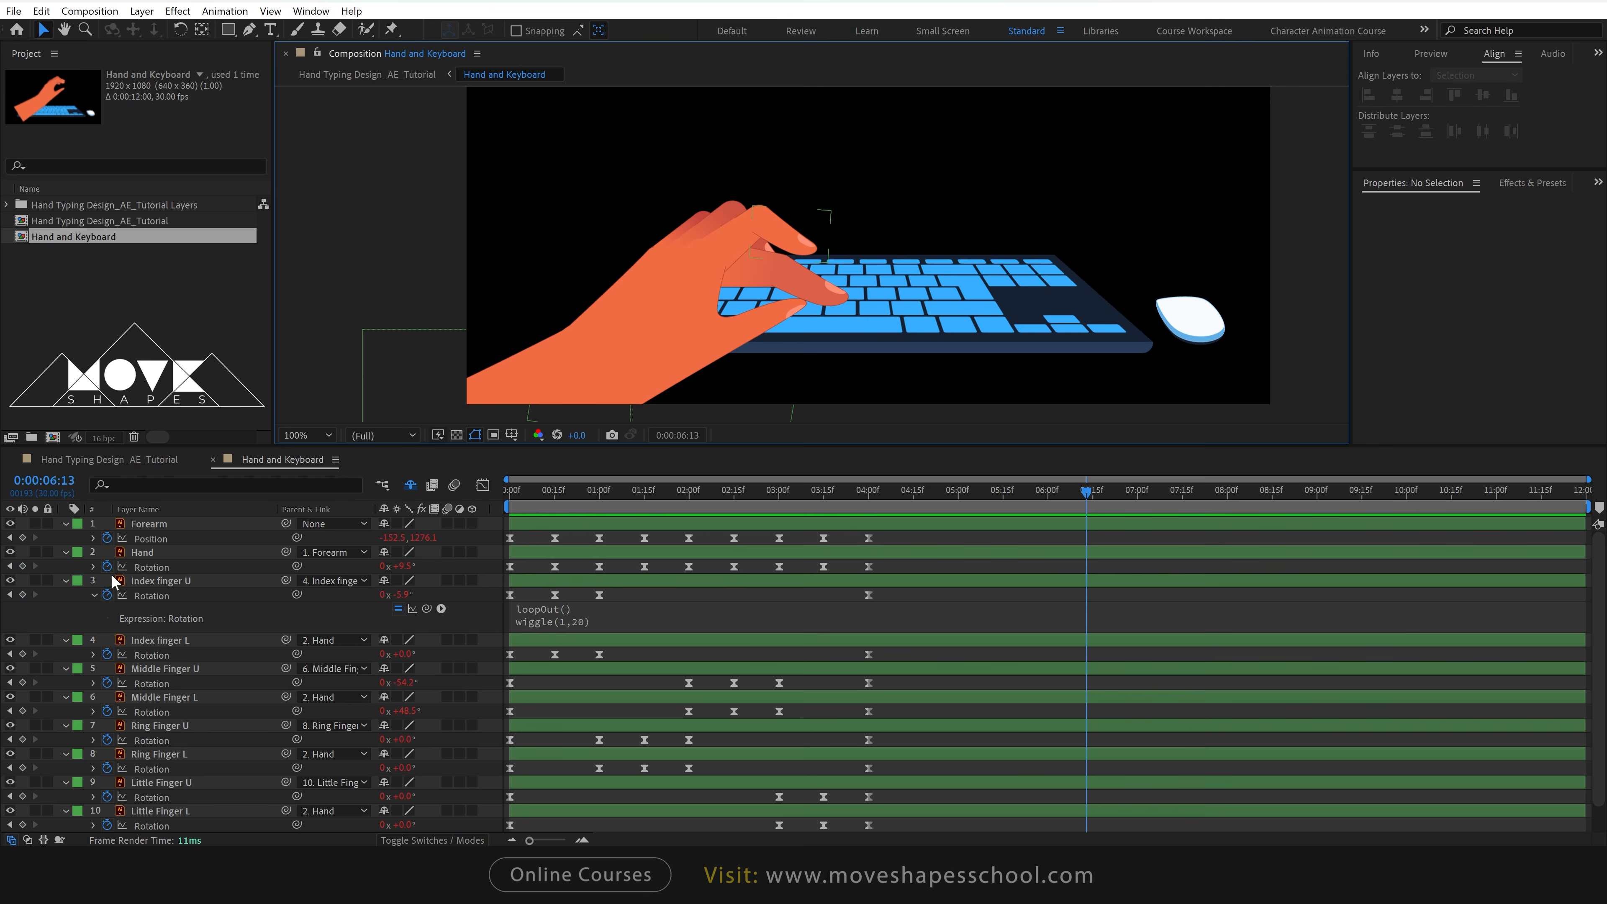
Solo Index finger U and Index finger L, preview their motion from the start, and turn both solos off.
{"action": "left_click", "coordinate": [35, 581]}
{"action": "left_click", "coordinate": [35, 640]}
{"action": "key", "text": "Home"}
{"action": "key", "text": "space"}
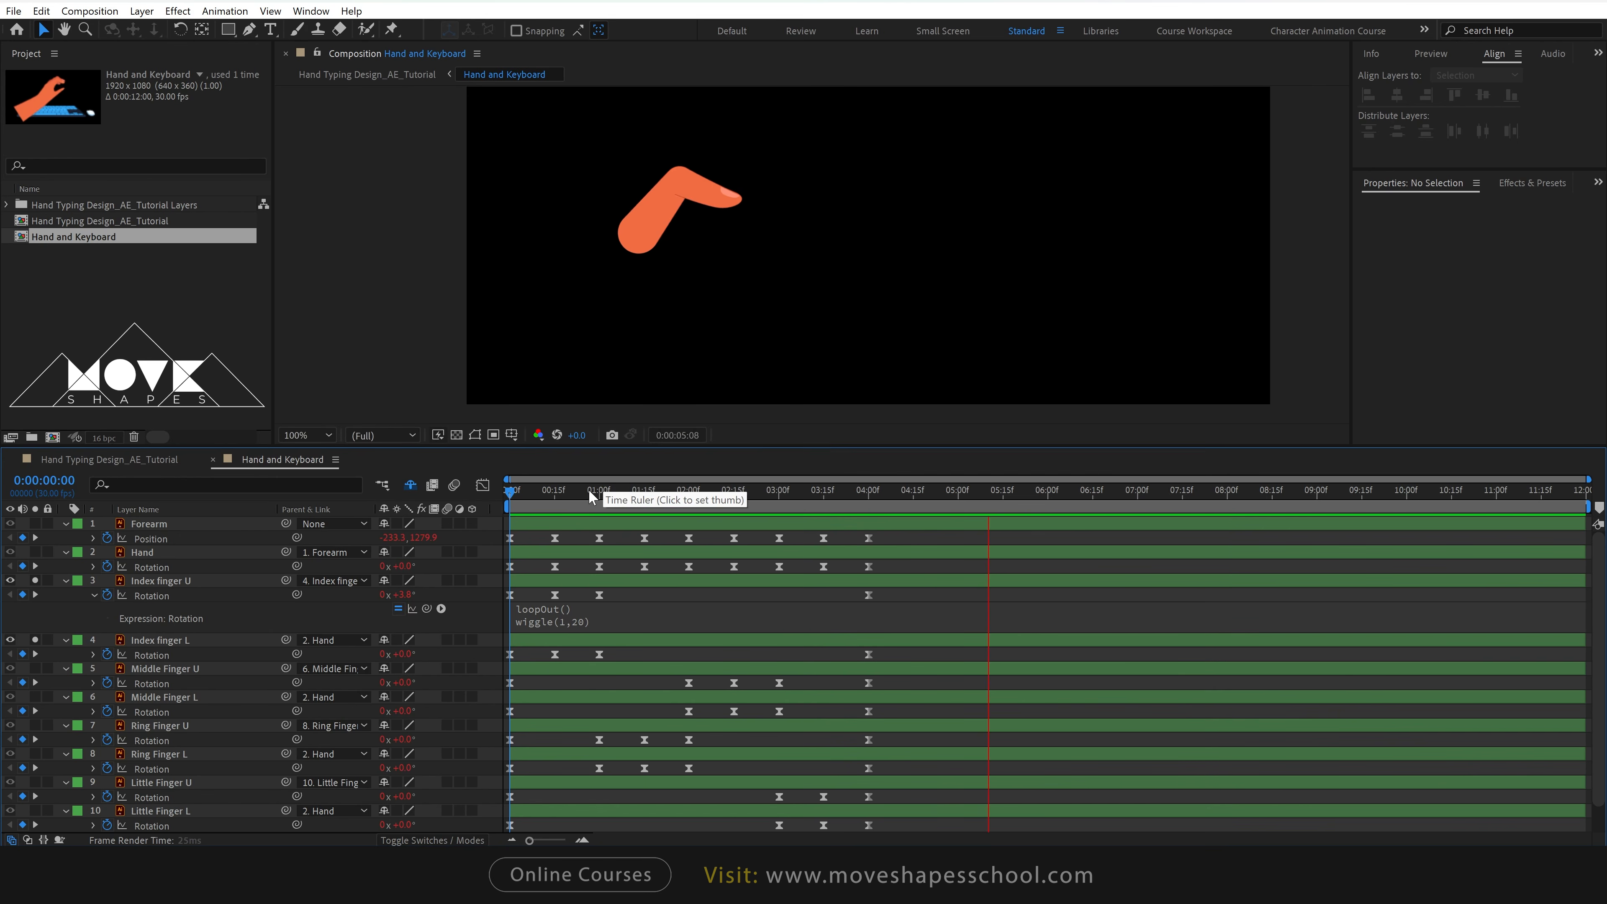
{"action": "key", "text": "space"}
{"action": "left_click", "coordinate": [34, 581]}
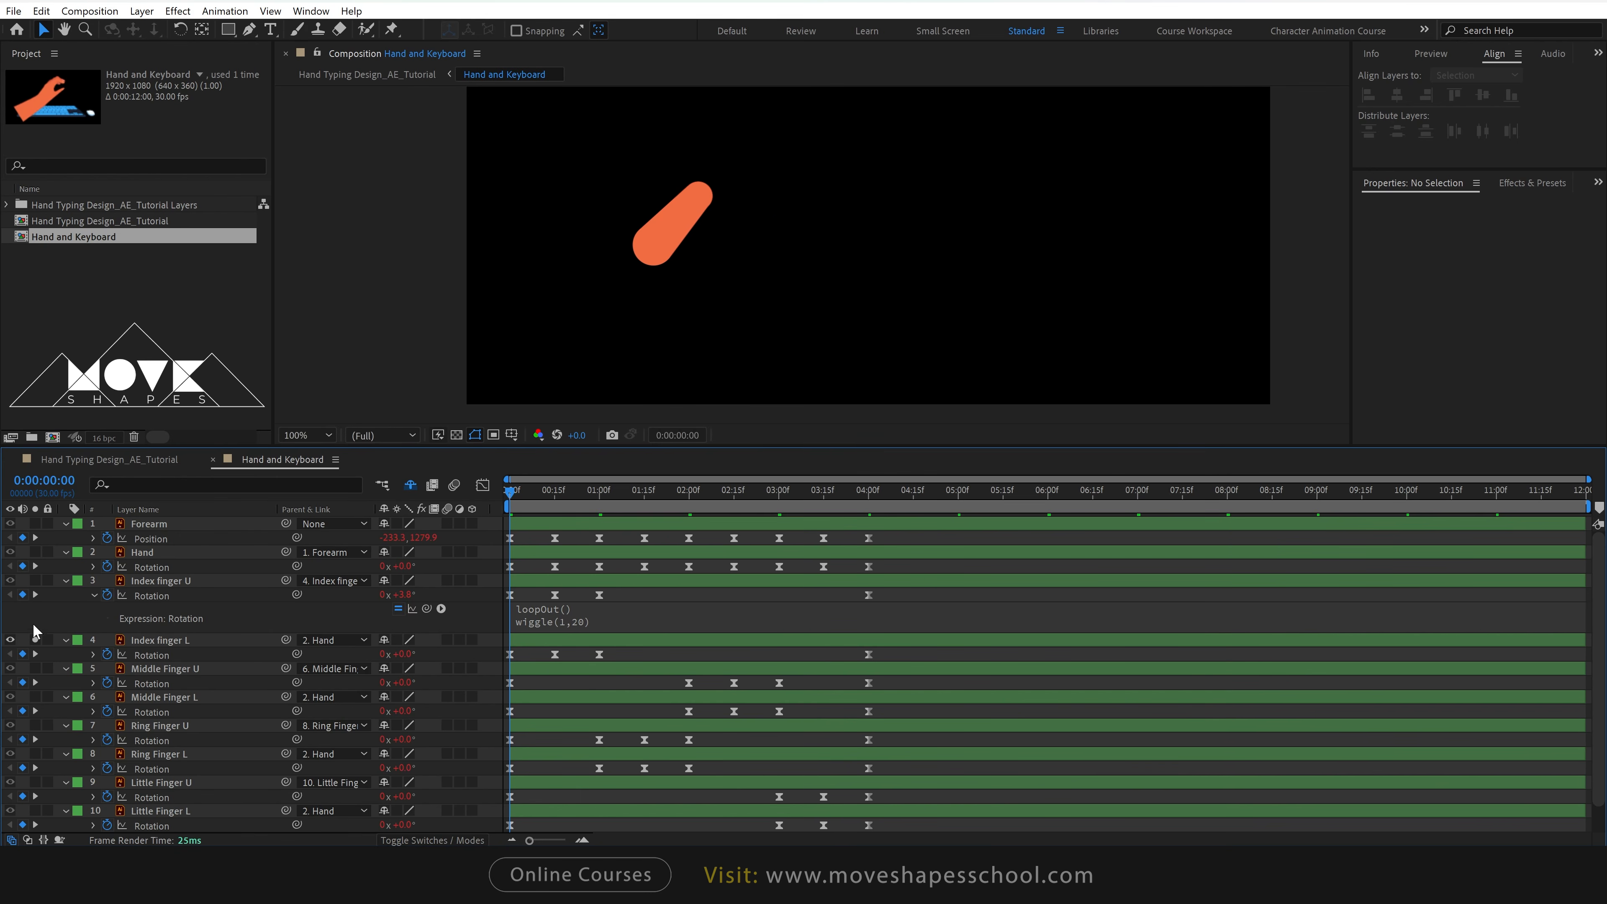
{"action": "left_click", "coordinate": [35, 640]}
Add wiggle(2,30) on a second line below loopOut() in Middle Finger U's Rotation expression, and preview the motion.
{"action": "left_click", "coordinate": [64, 581]}
{"action": "left_click", "coordinate": [65, 594]}
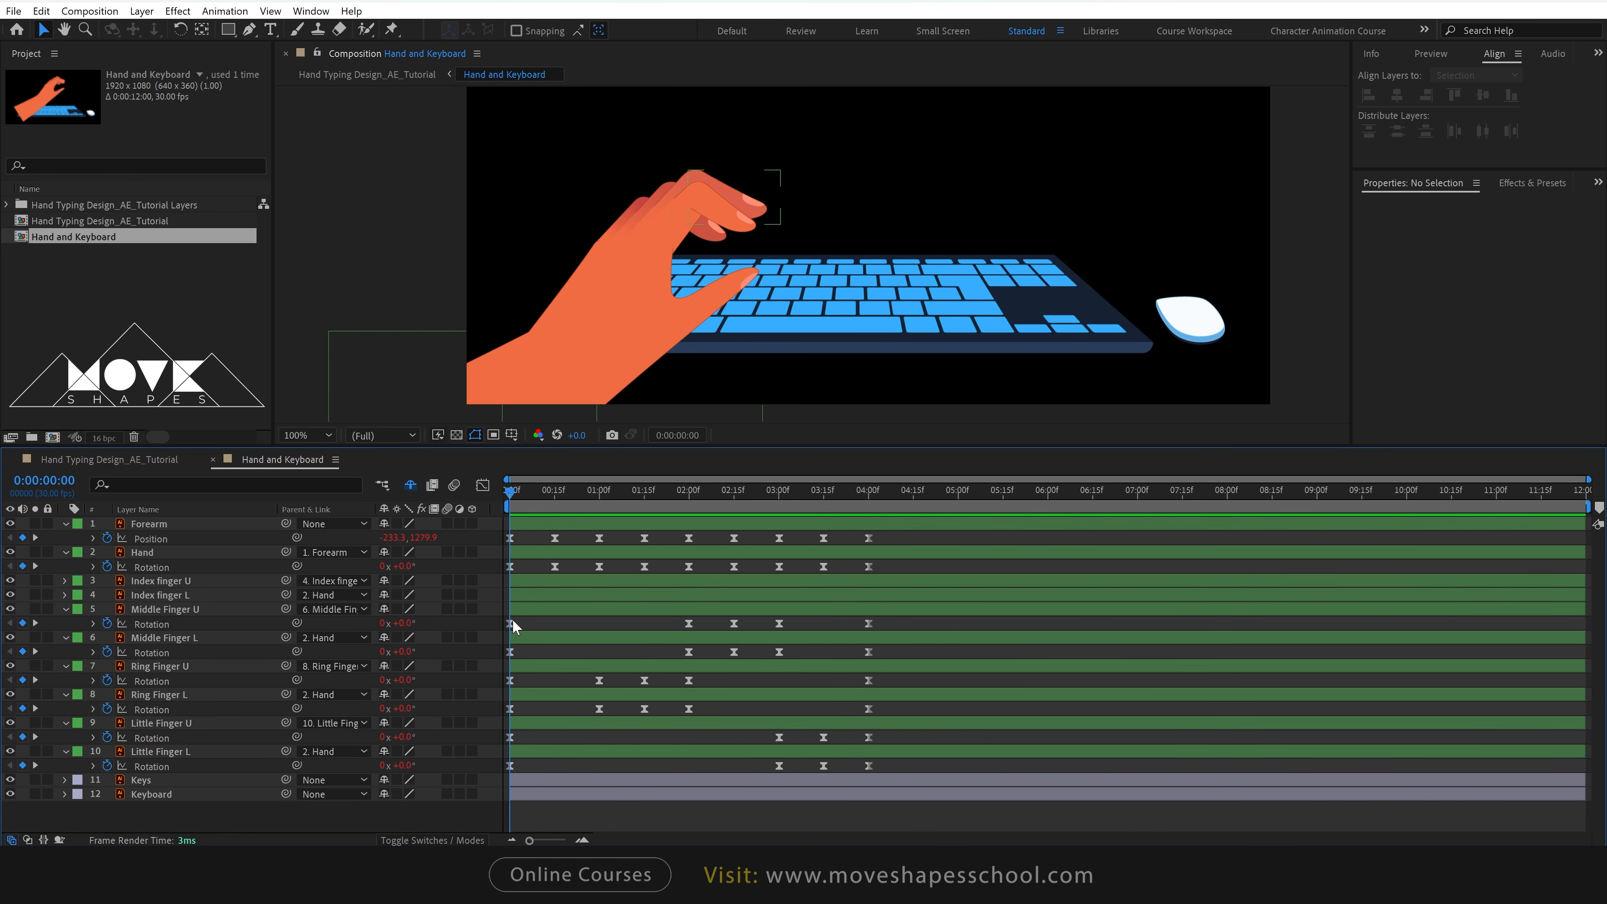
{"action": "left_click", "coordinate": [532, 610]}
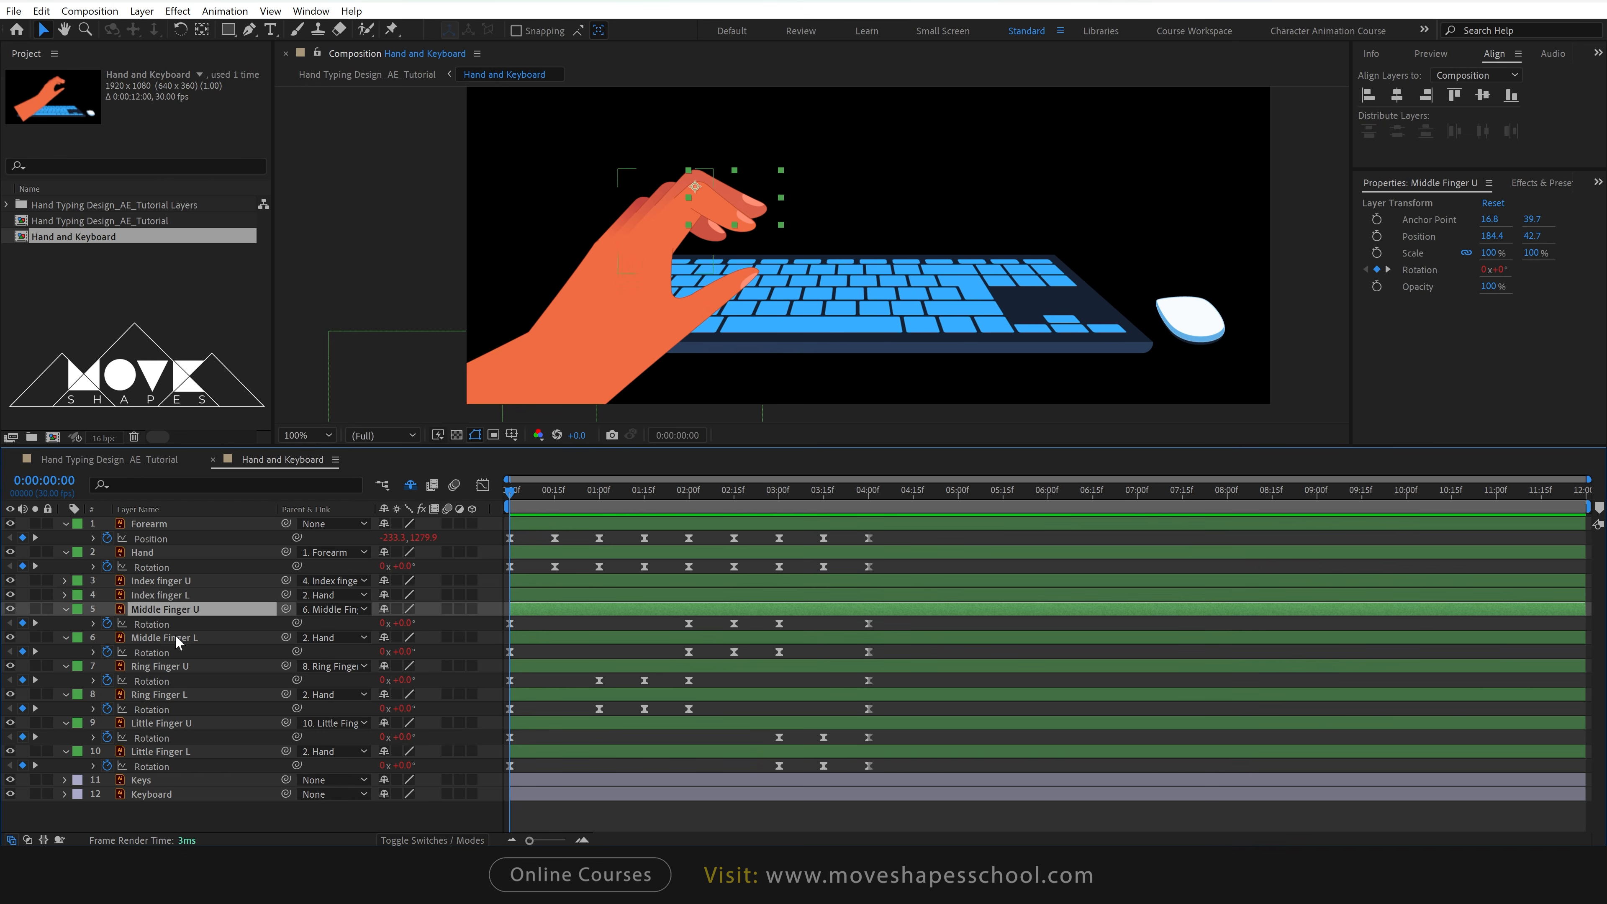
{"action": "left_click", "coordinate": [94, 624]}
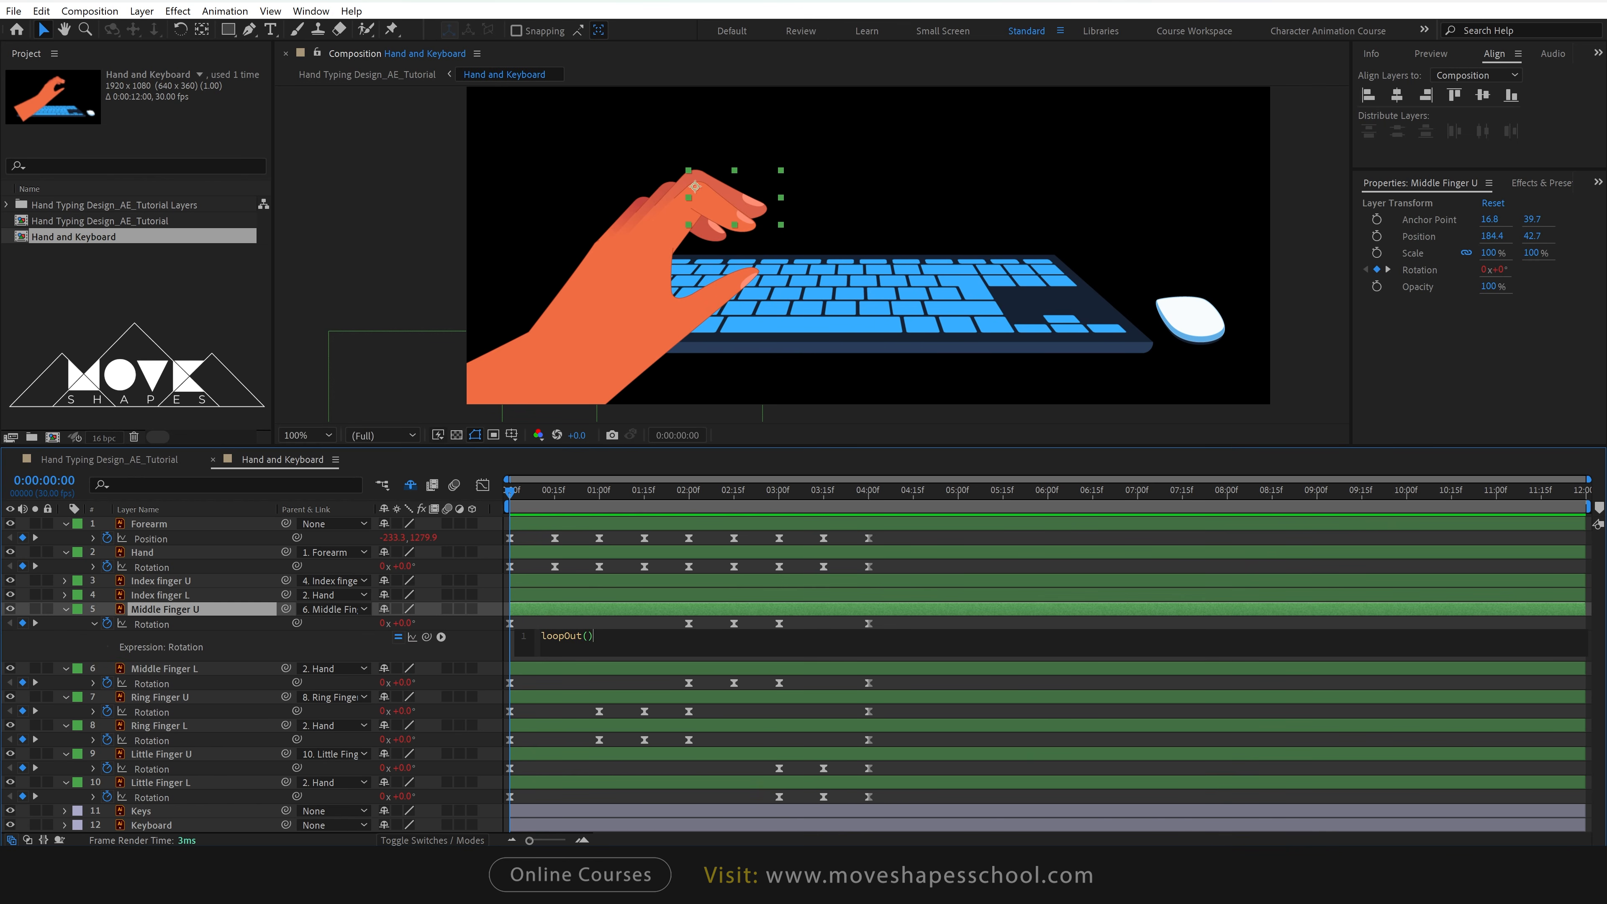
{"action": "key", "text": "Return"}
{"action": "type", "text": "wiggle()"}
{"action": "type", "text": "2,30"}
{"action": "left_click", "coordinate": [1307, 368]}
{"action": "key", "text": "space"}
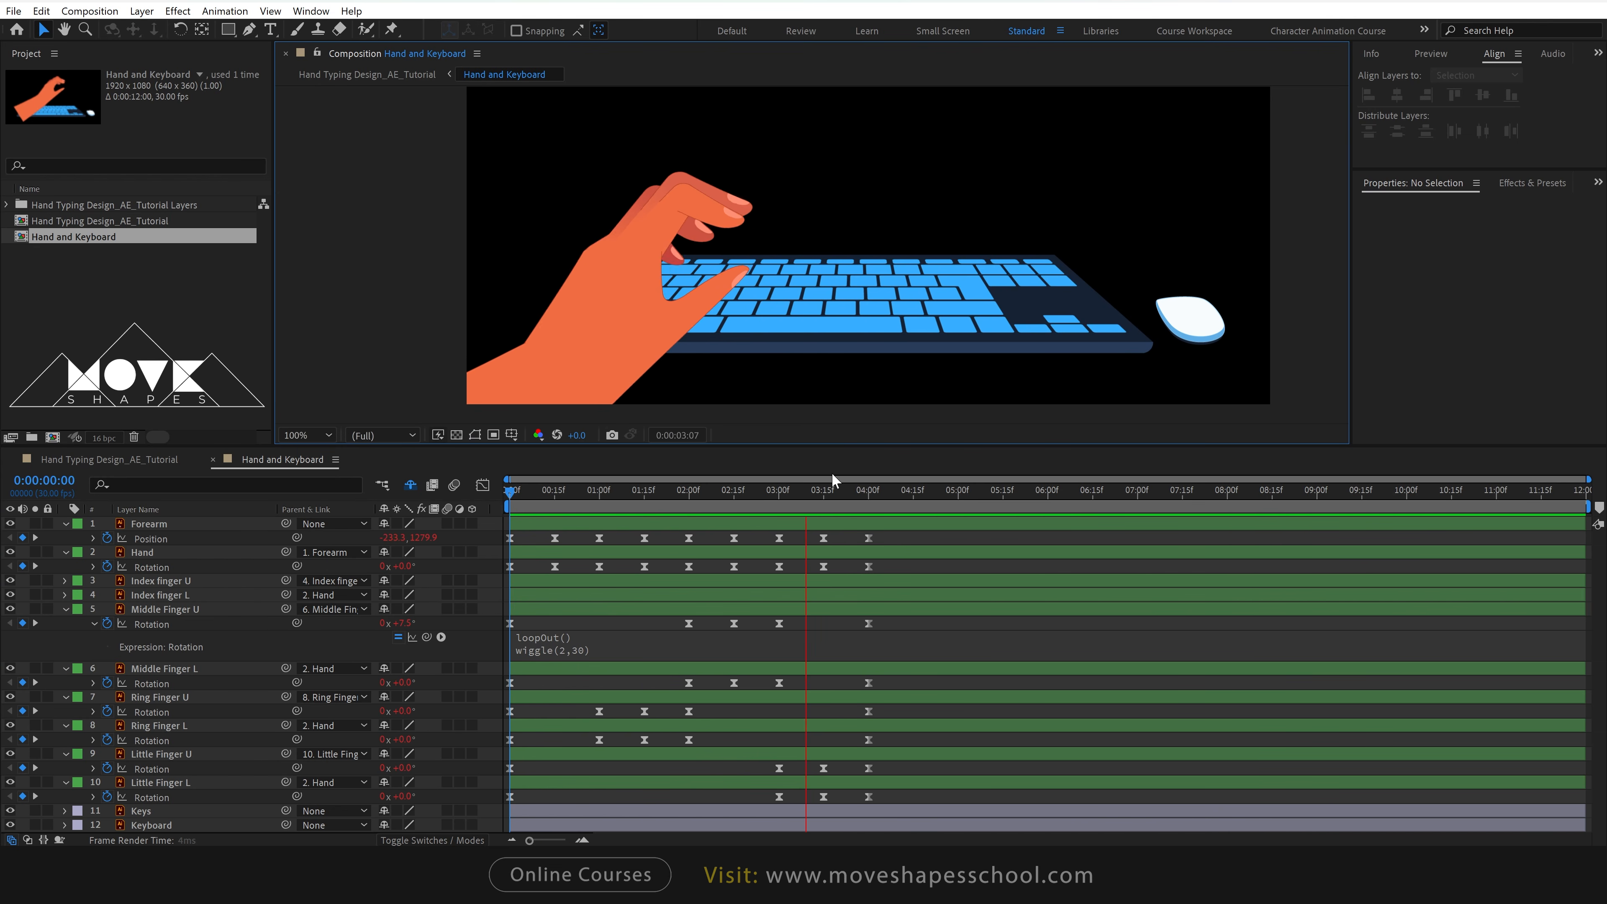
Change Middle Finger U's expression to wiggle(1,30), preview the motion, and collapse the layer back at the first frame.
{"action": "left_click", "coordinate": [560, 649]}
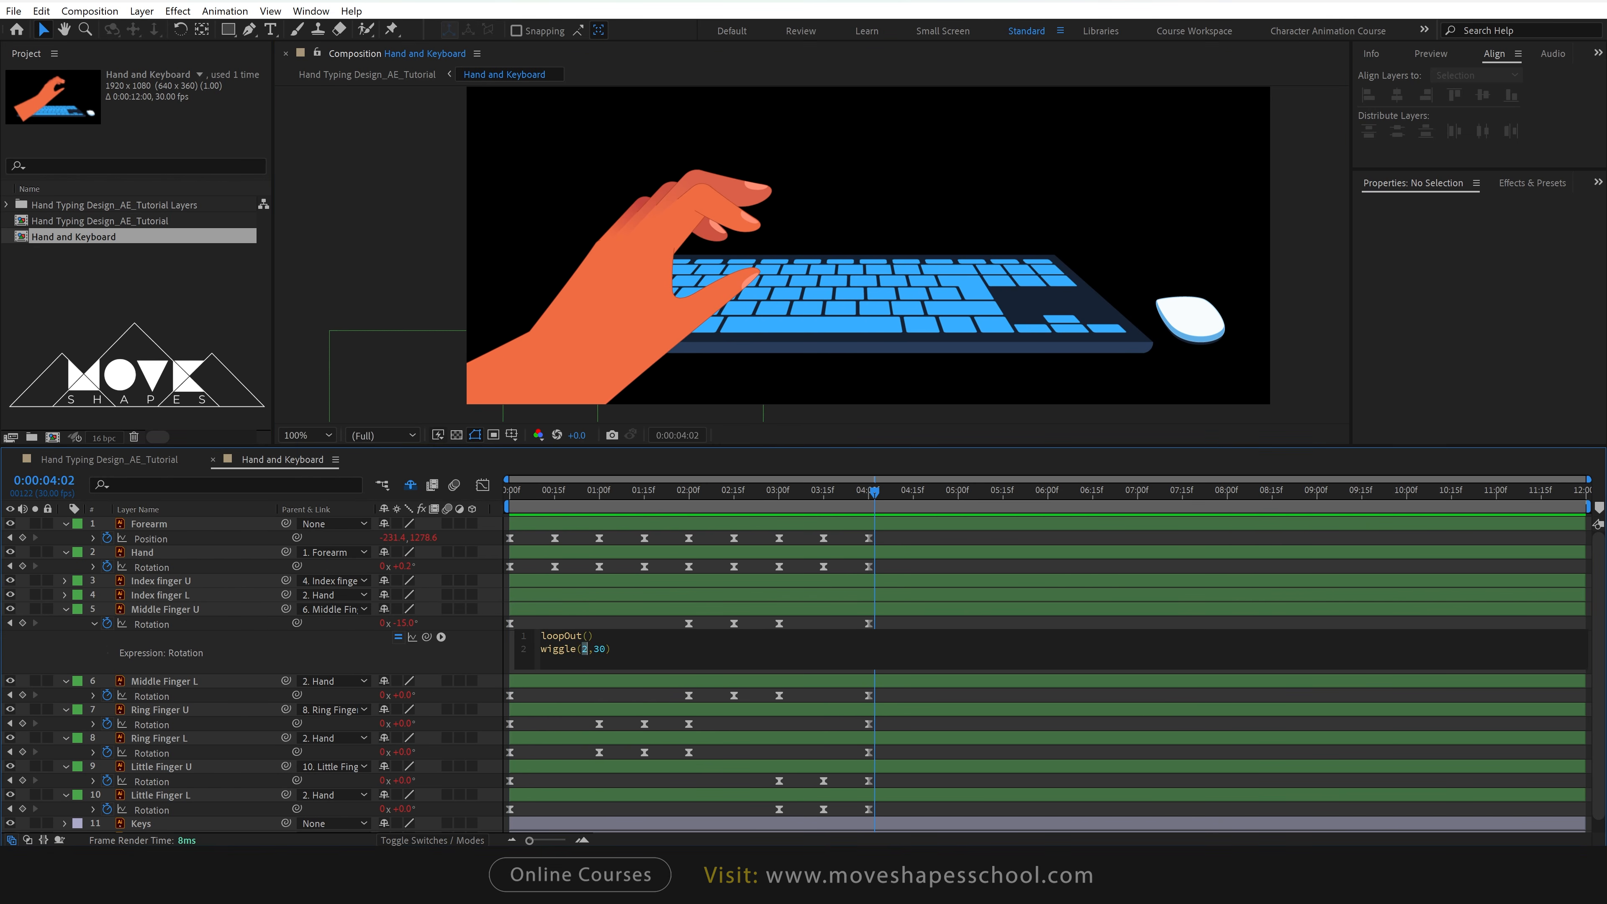
{"action": "left_click", "coordinate": [1289, 379]}
{"action": "key", "text": "space"}
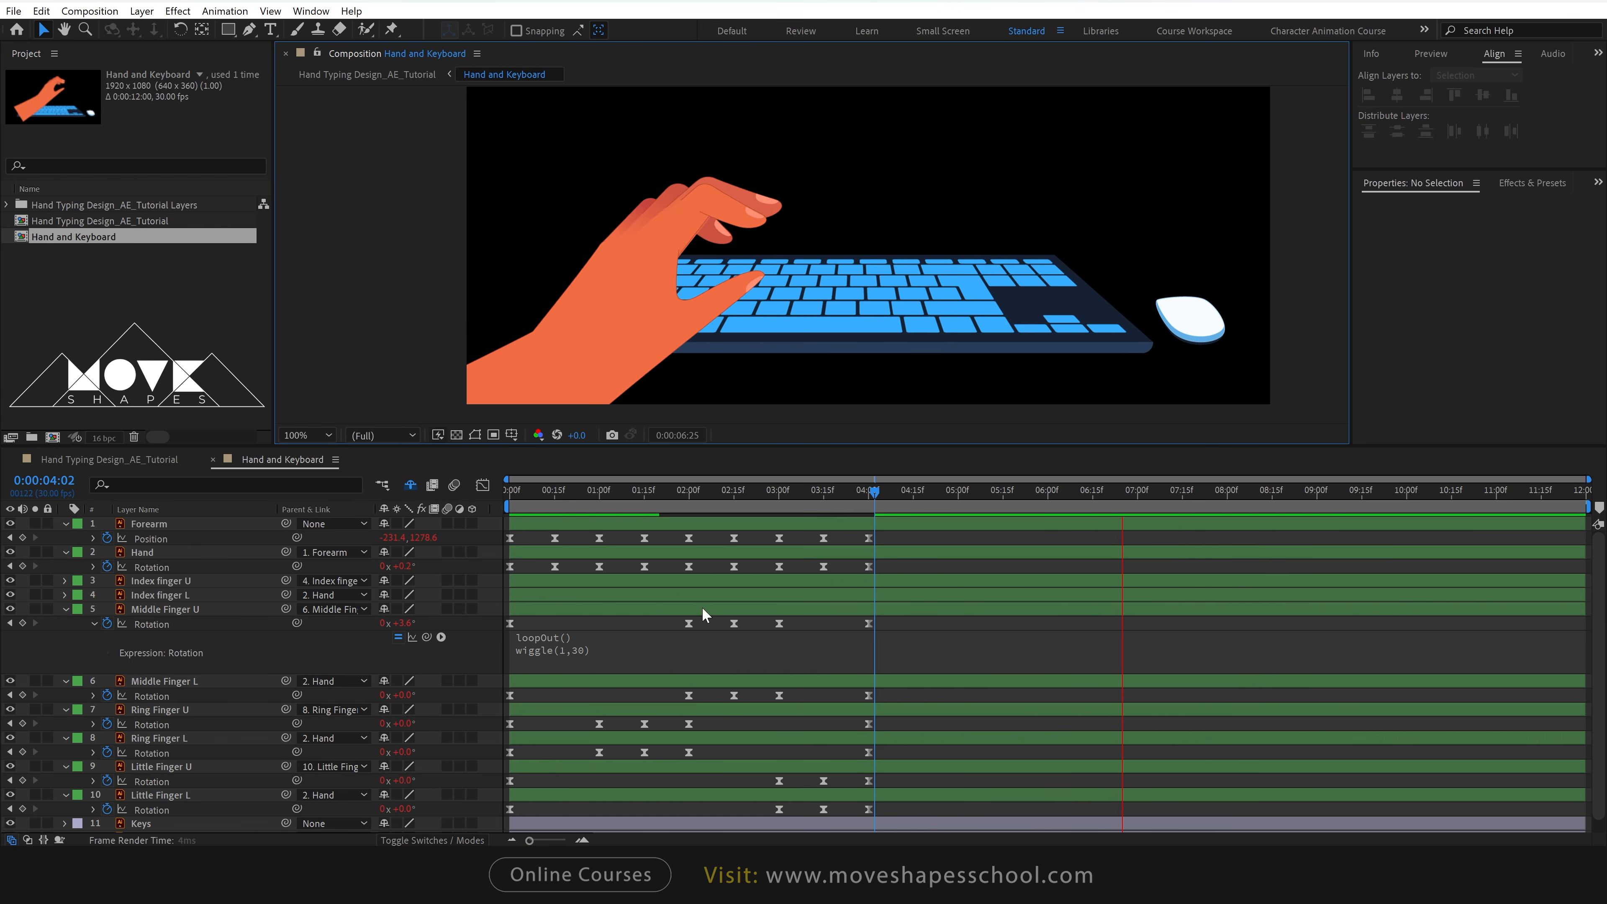
{"action": "key", "text": "space"}
{"action": "left_click", "coordinate": [510, 491]}
{"action": "left_click", "coordinate": [66, 609]}
Add wiggle(1,20) below loopOut() in Ring Finger U's Rotation expression and copy that line.
{"action": "left_click", "coordinate": [177, 654]}
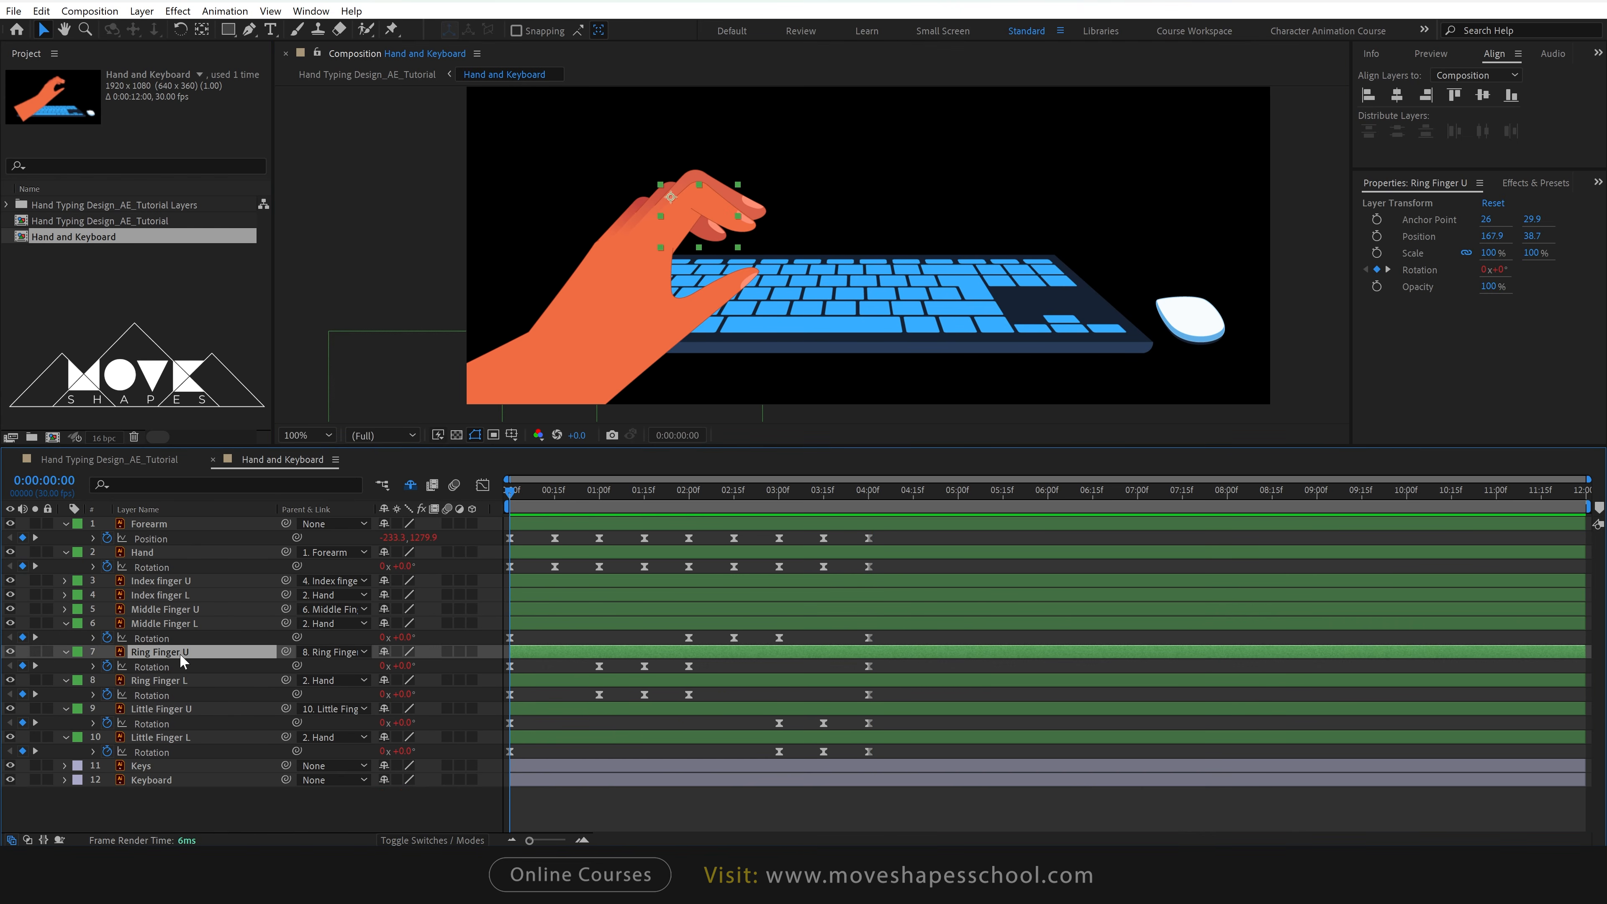
{"action": "left_click", "coordinate": [94, 666]}
{"action": "left_click", "coordinate": [571, 680]}
{"action": "key", "text": "Return"}
{"action": "type", "text": "wig"}
{"action": "key", "text": "Return"}
{"action": "type", "text": "1,2"}
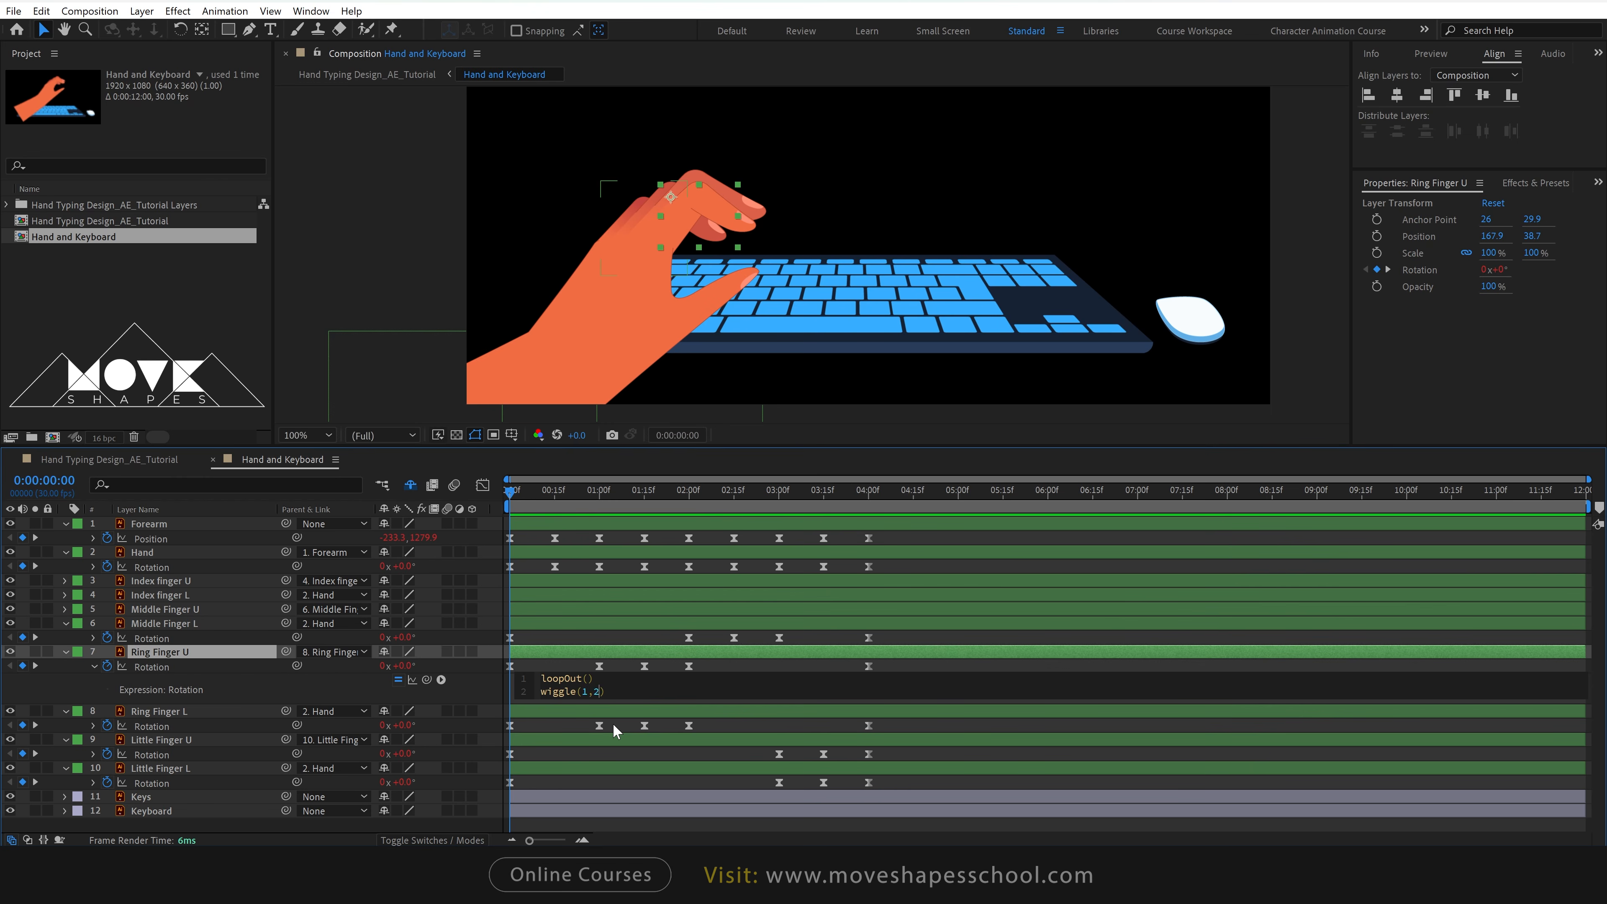
{"action": "type", "text": "0"}
{"action": "left_click_drag", "start_coordinate": [611, 693], "coordinate": [534, 703]}
{"action": "key", "text": "ctrl+c"}
Paste the copied wiggle line below loopOut() in Little Finger U's Rotation expression, and collapse all the layers.
{"action": "left_click", "coordinate": [66, 624]}
{"action": "left_click", "coordinate": [66, 639]}
{"action": "left_click", "coordinate": [93, 695]}
{"action": "left_click", "coordinate": [599, 706]}
{"action": "key", "text": "Return"}
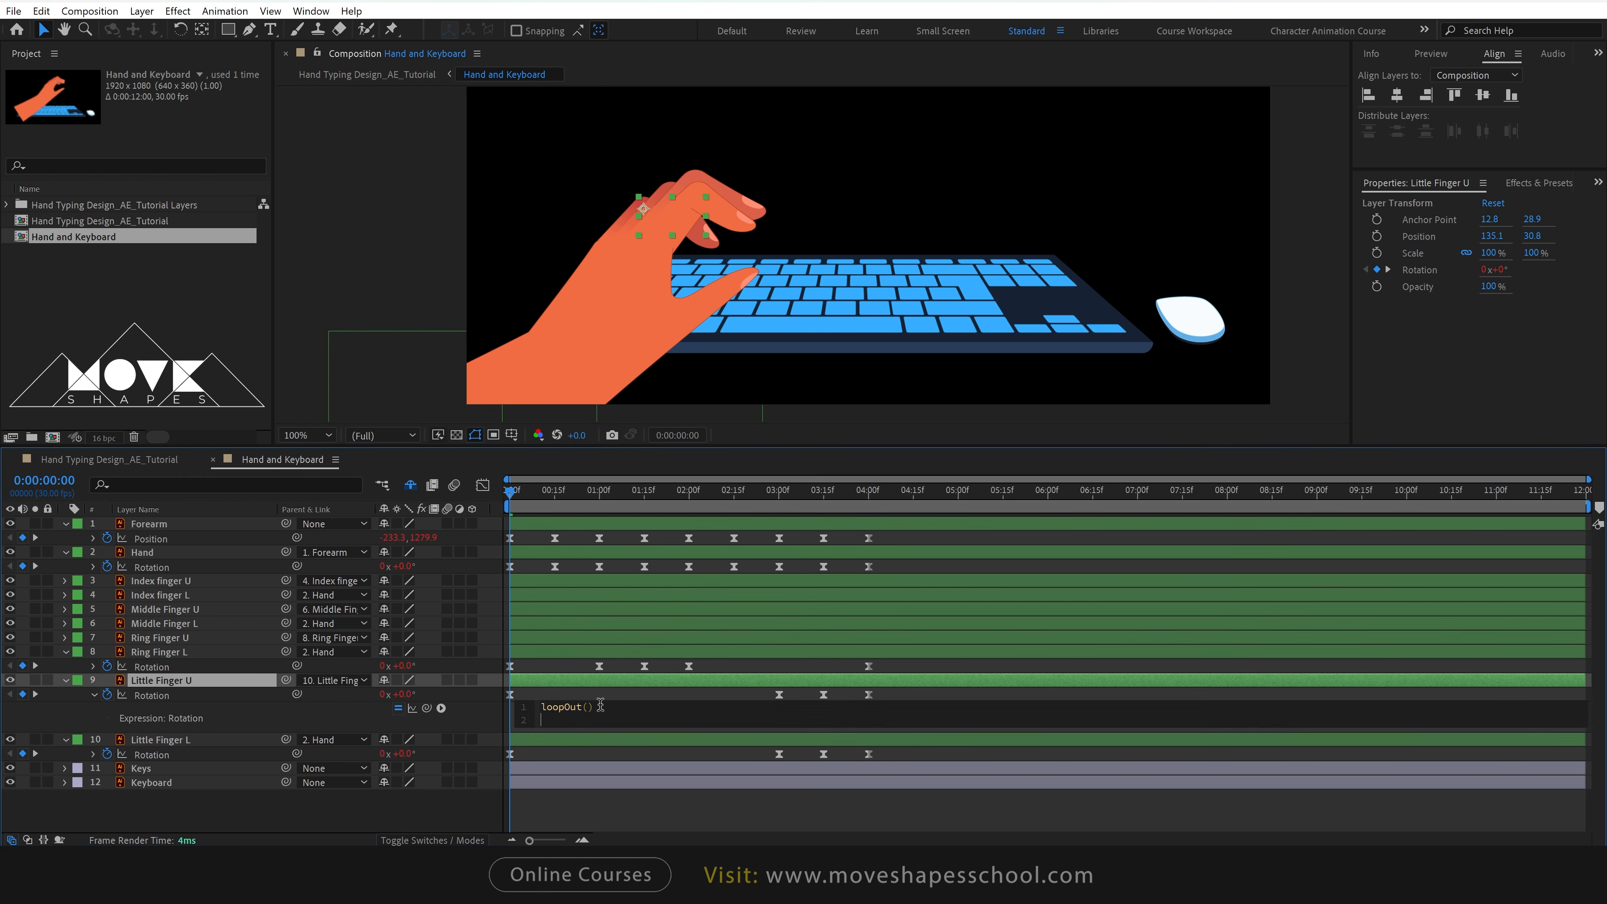
{"action": "key", "text": "ctrl+v"}
{"action": "left_click", "coordinate": [62, 666]}
{"action": "left_click", "coordinate": [65, 652]}
{"action": "left_click", "coordinate": [65, 667]}
{"action": "left_click", "coordinate": [65, 681]}
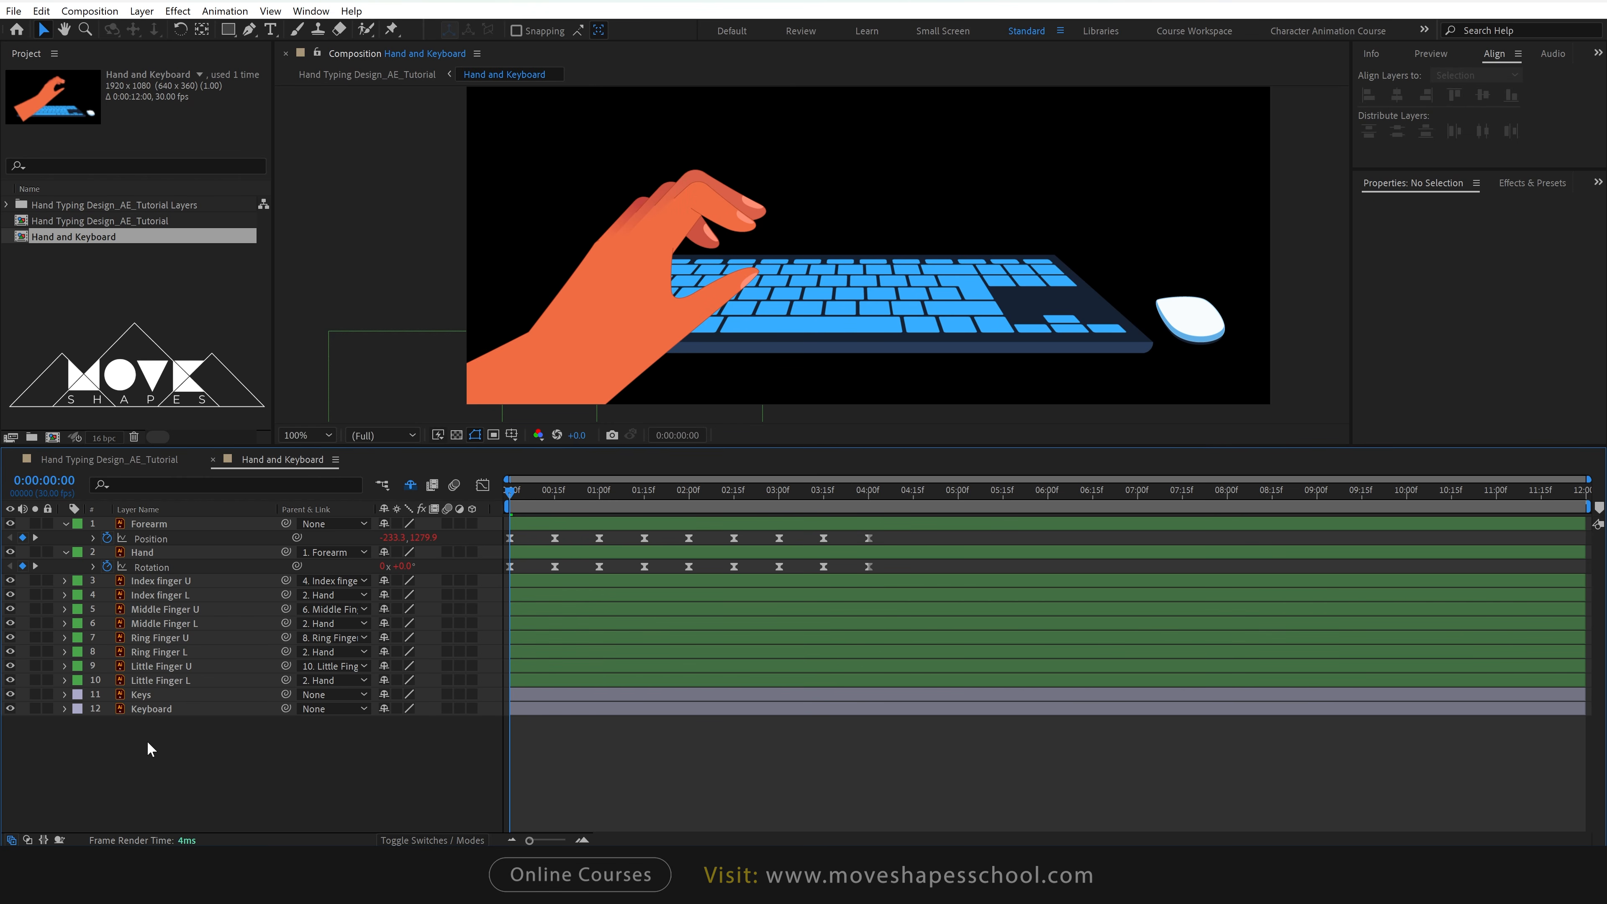
{"action": "left_click", "coordinate": [66, 524]}
{"action": "left_click", "coordinate": [64, 538]}
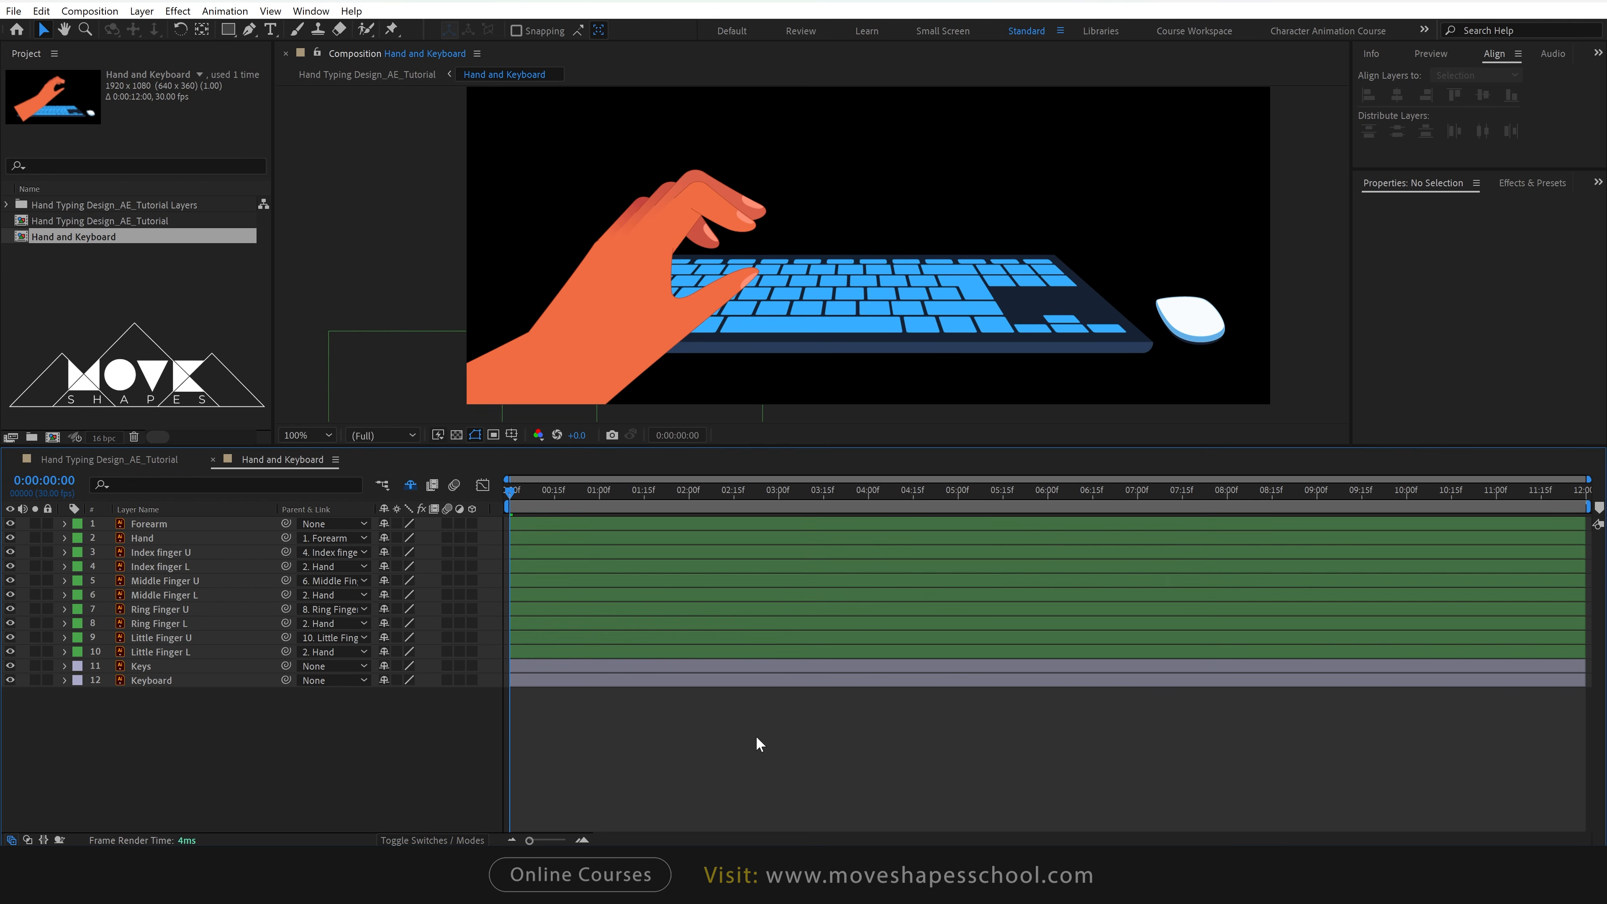
Preview the whole hand animation, scrub through it, and return to the first frame.
{"action": "key", "text": "space"}
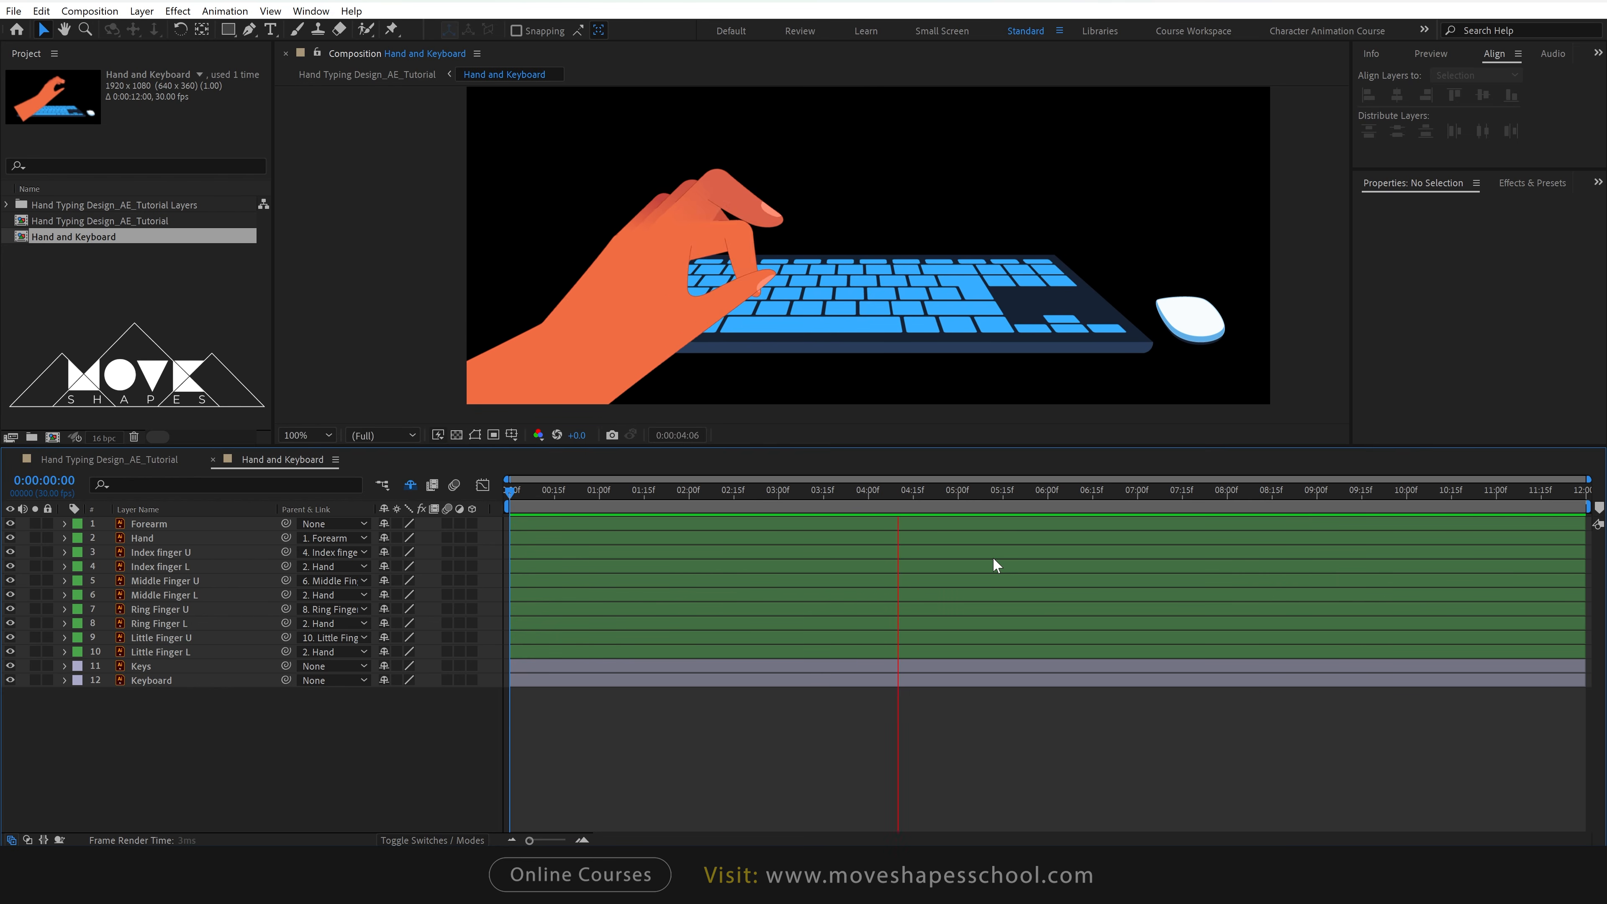
{"action": "key", "text": "space"}
{"action": "left_click_drag", "start_coordinate": [542, 497], "coordinate": [950, 537]}
{"action": "key", "text": "Home"}
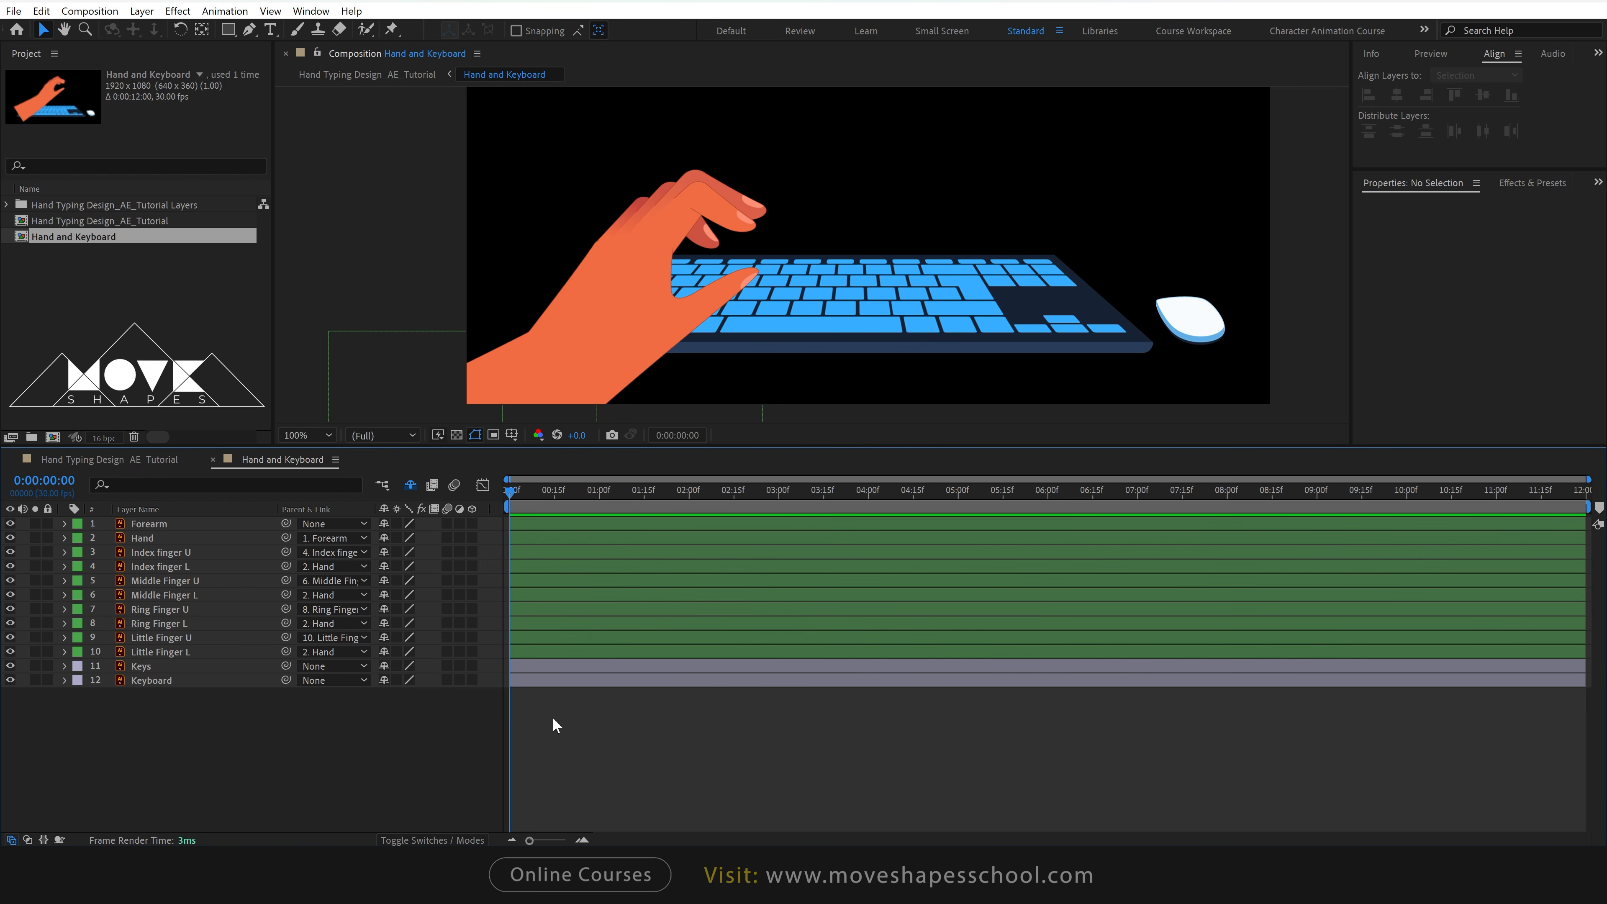
Create shapes from the Hand vector layer and expand the Contents of the Hand Outlines shape layer.
{"action": "left_click", "coordinate": [154, 538]}
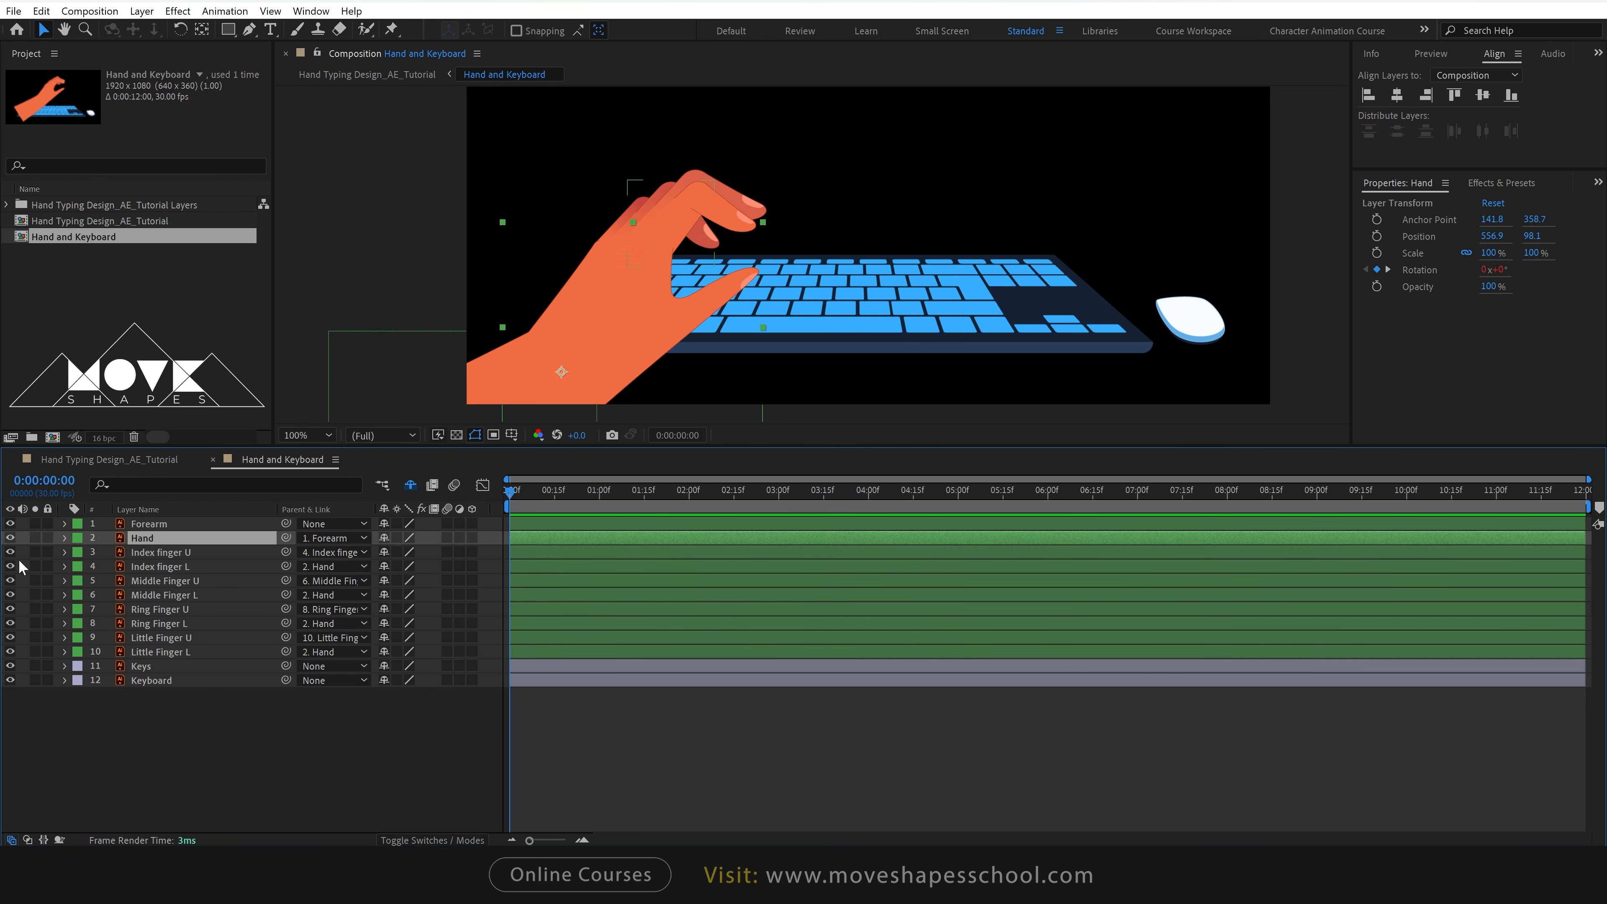
{"action": "right_click", "coordinate": [577, 543]}
{"action": "mouse_move", "coordinate": [632, 390]}
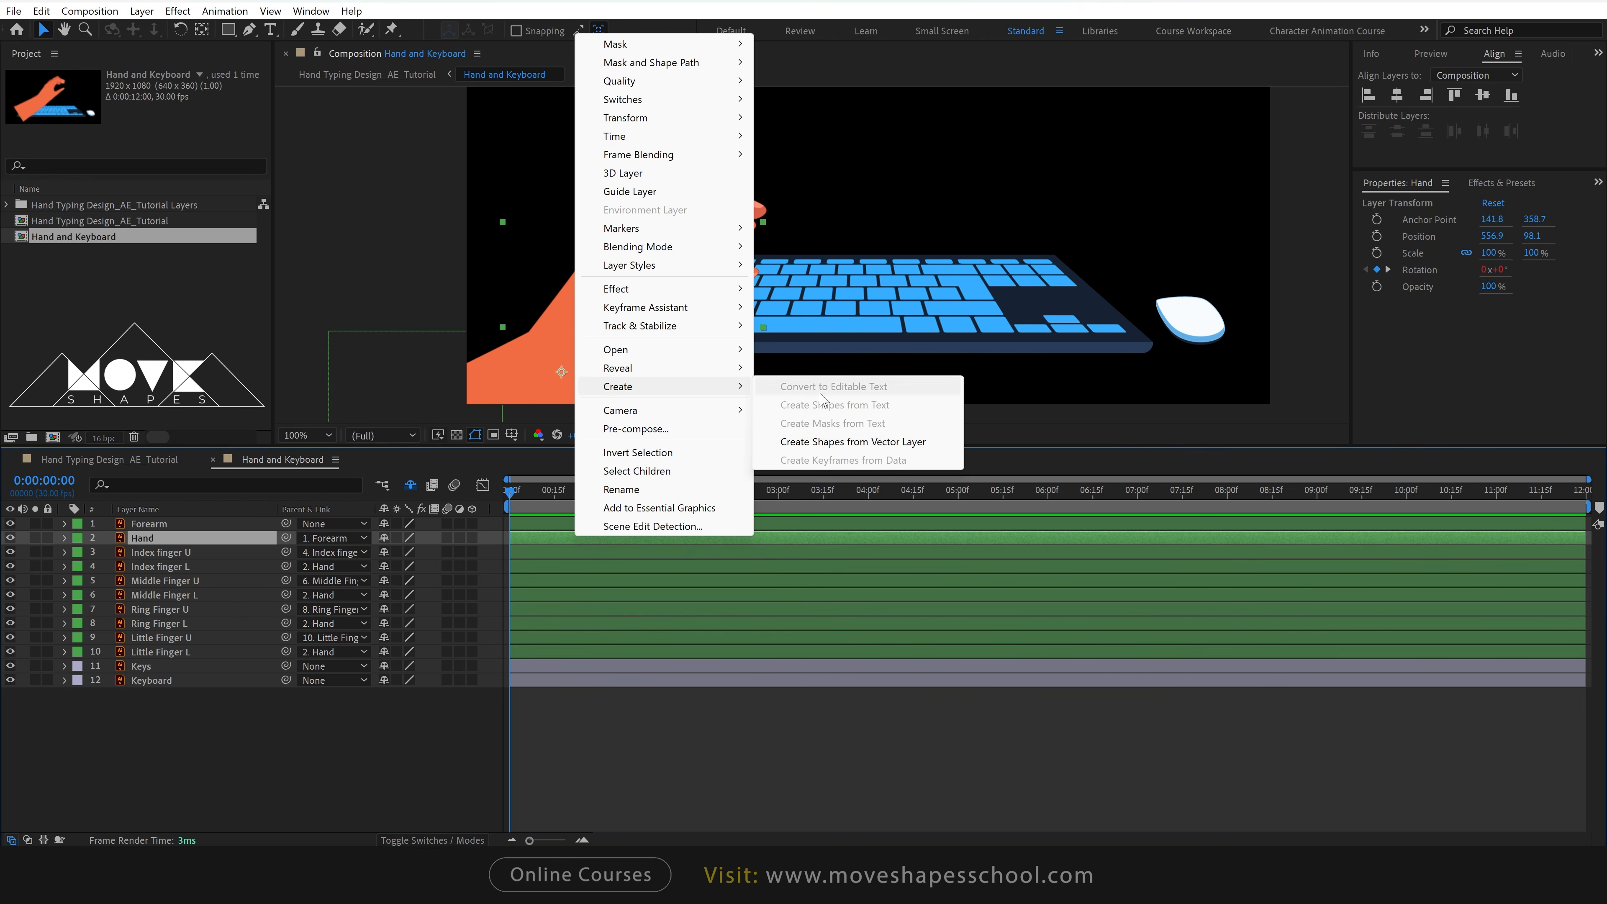
{"action": "left_click", "coordinate": [840, 443]}
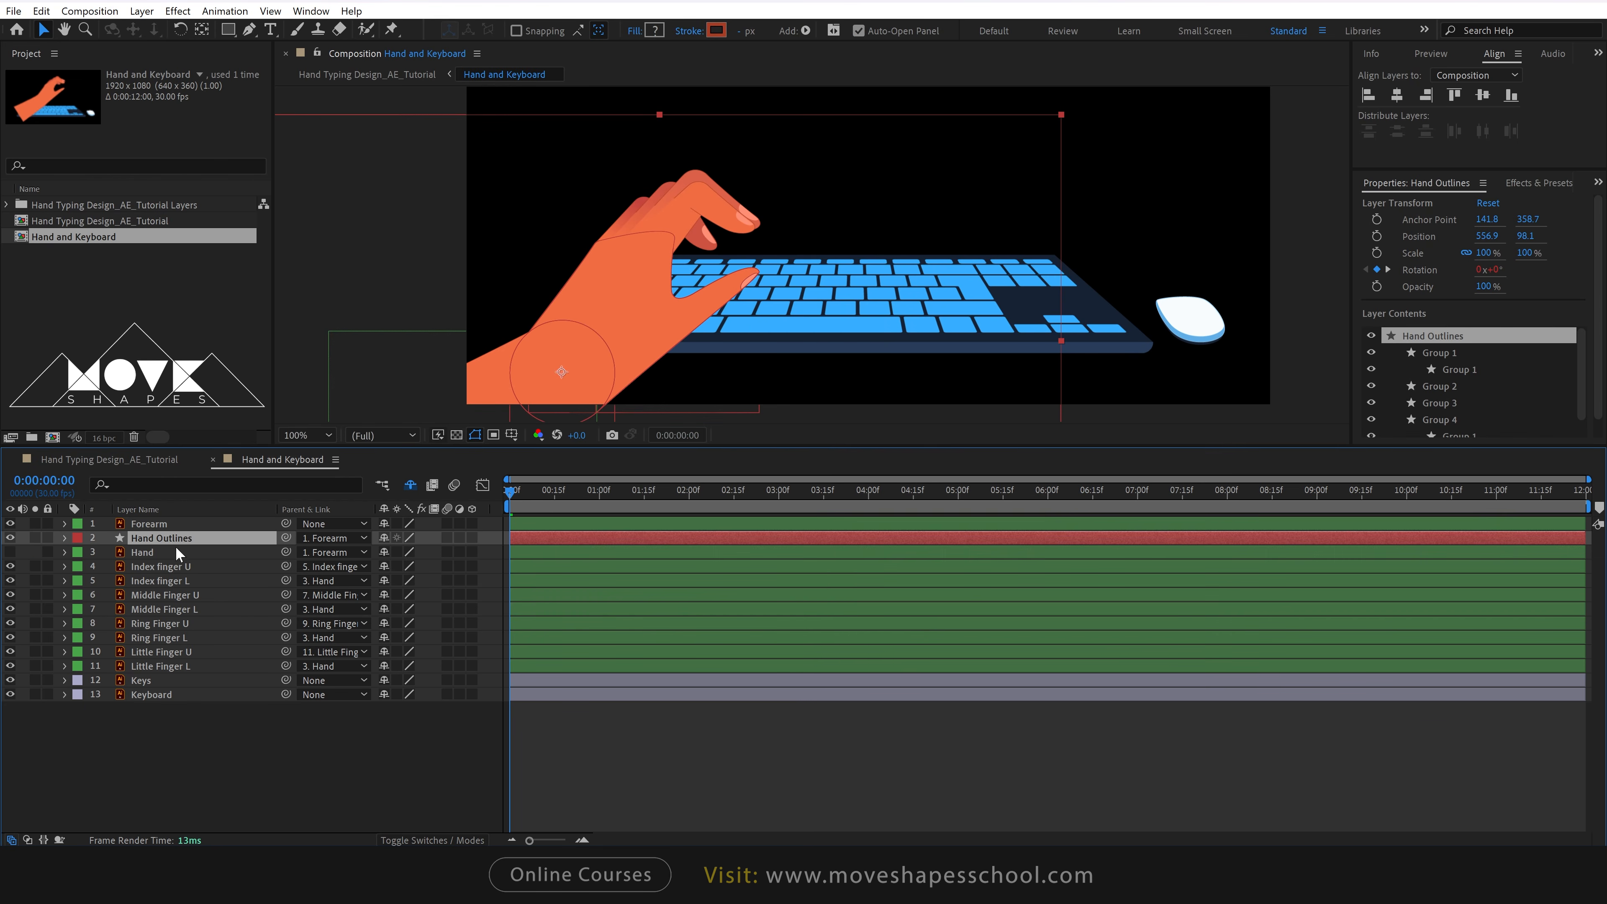
{"action": "left_click", "coordinate": [64, 537]}
{"action": "left_click", "coordinate": [79, 553]}
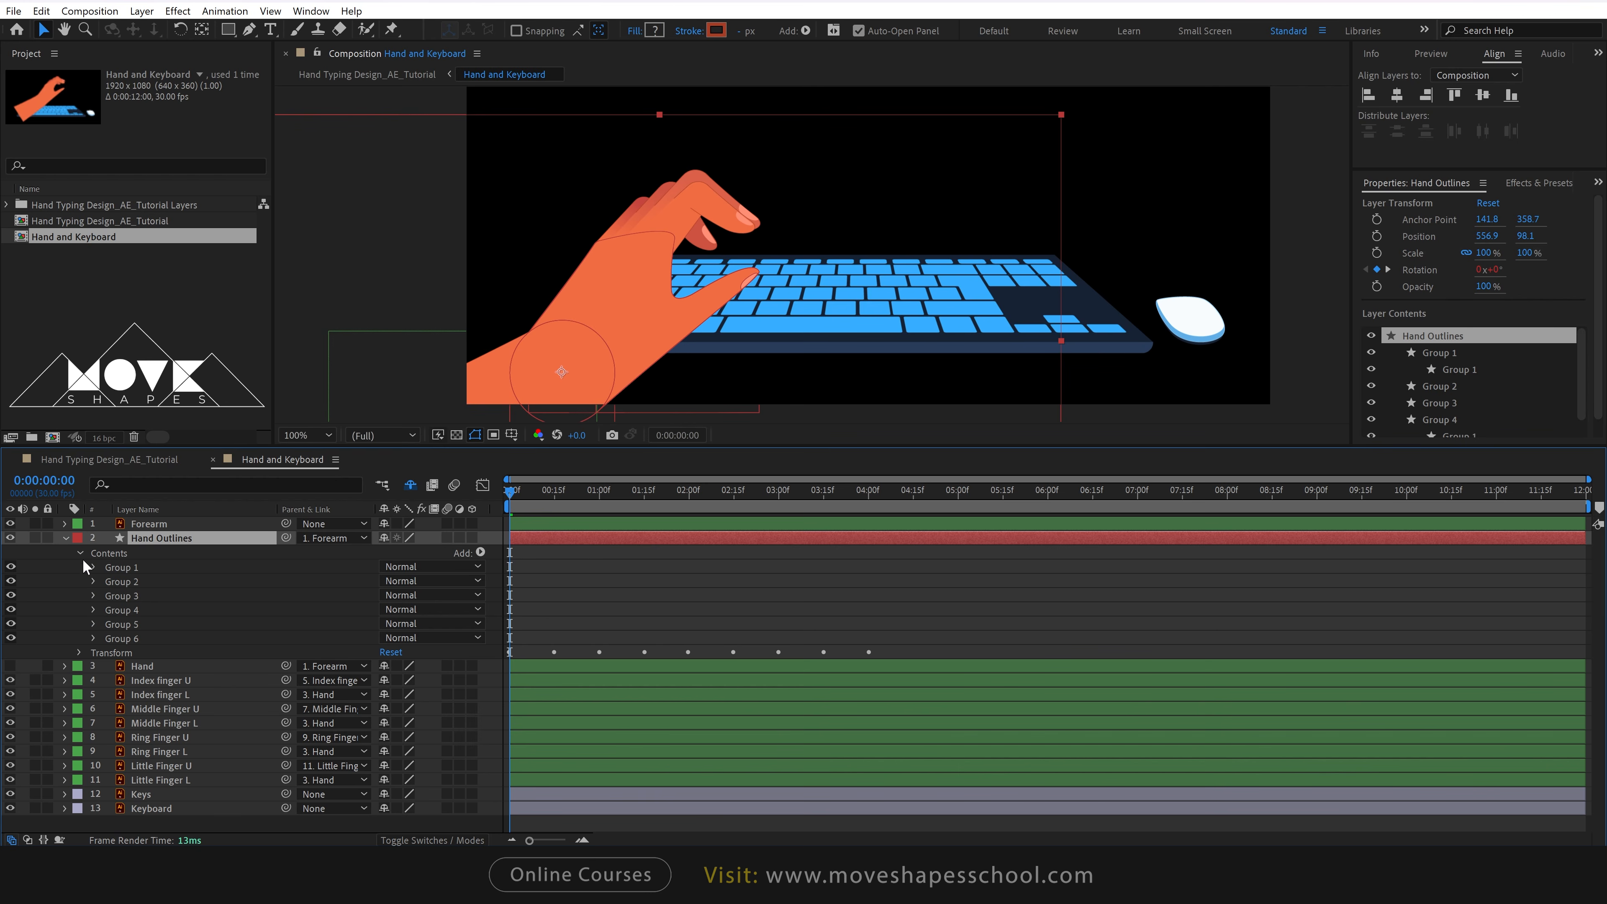
{"action": "scroll", "coordinate": [887, 228], "scroll_direction": "down", "scroll_amount": 2}
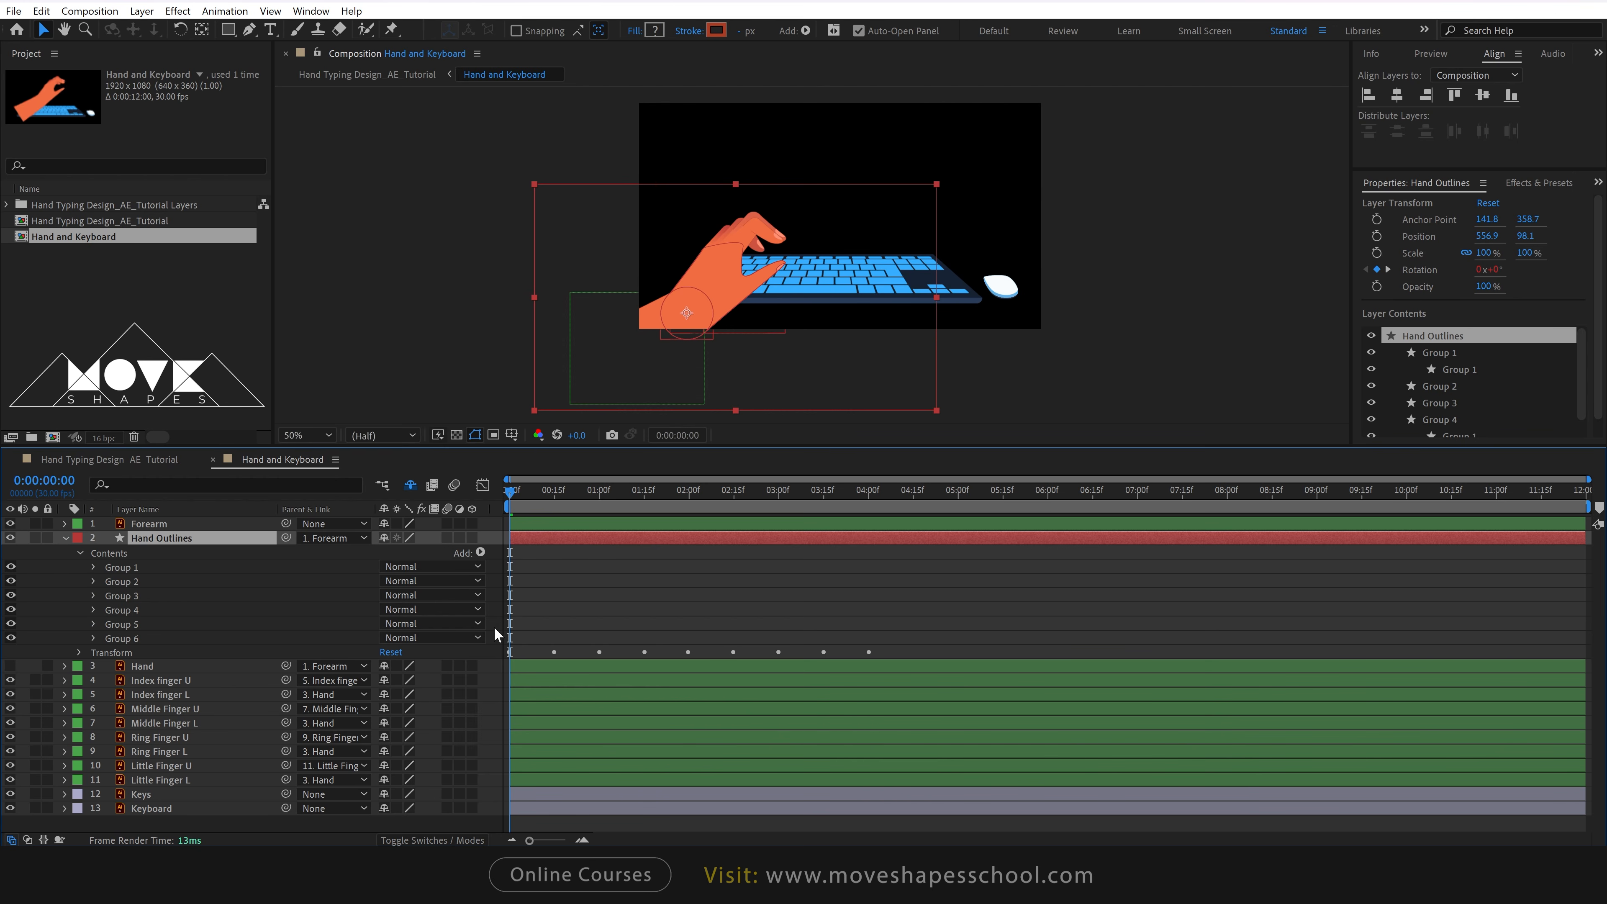
Filter Hand Outlines by "group 1" and delete the nested Group 1 inside Group 1, Group 4 and Group 6.
{"action": "key", "text": "ctrl+shift+a"}
{"action": "left_click", "coordinate": [199, 542]}
{"action": "left_click", "coordinate": [172, 485]}
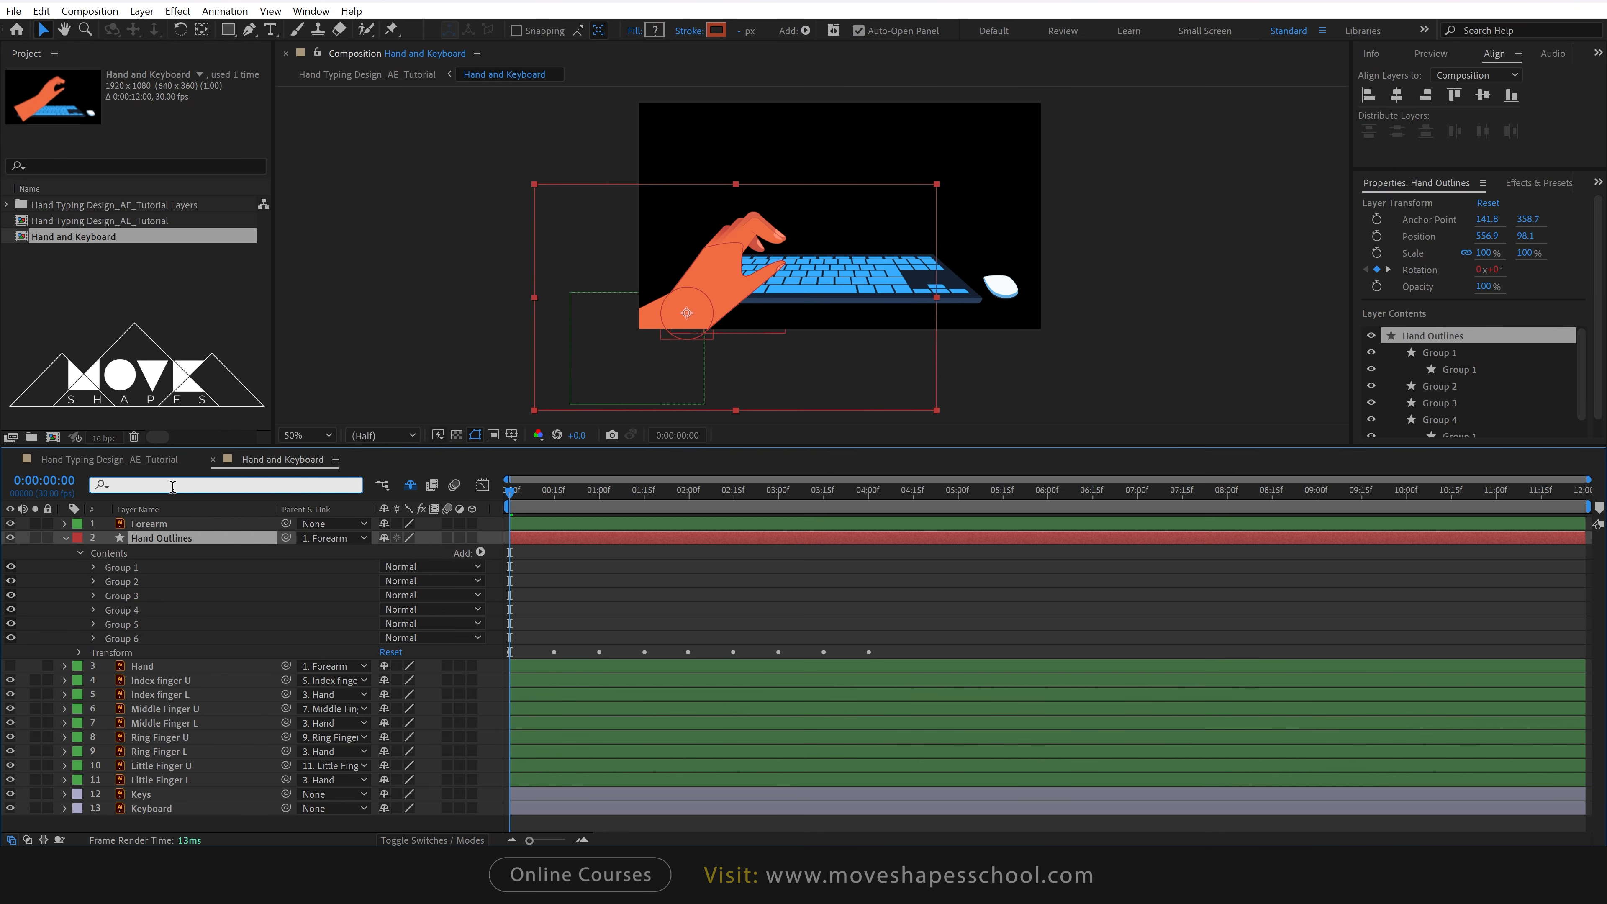
{"action": "type", "text": "group "}
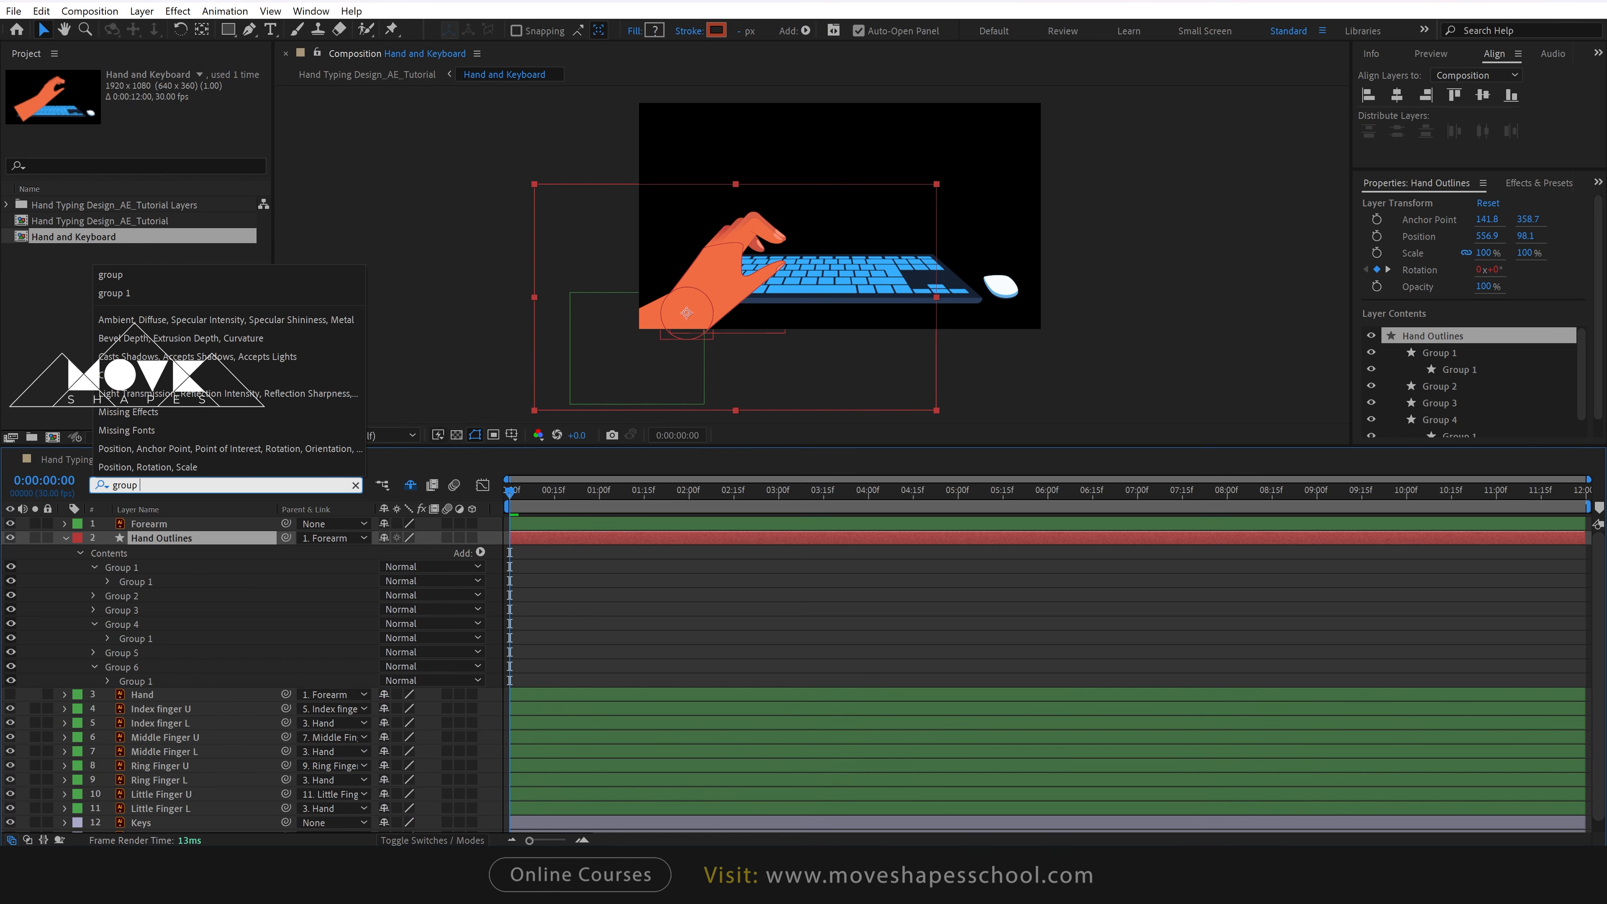
{"action": "type", "text": "1"}
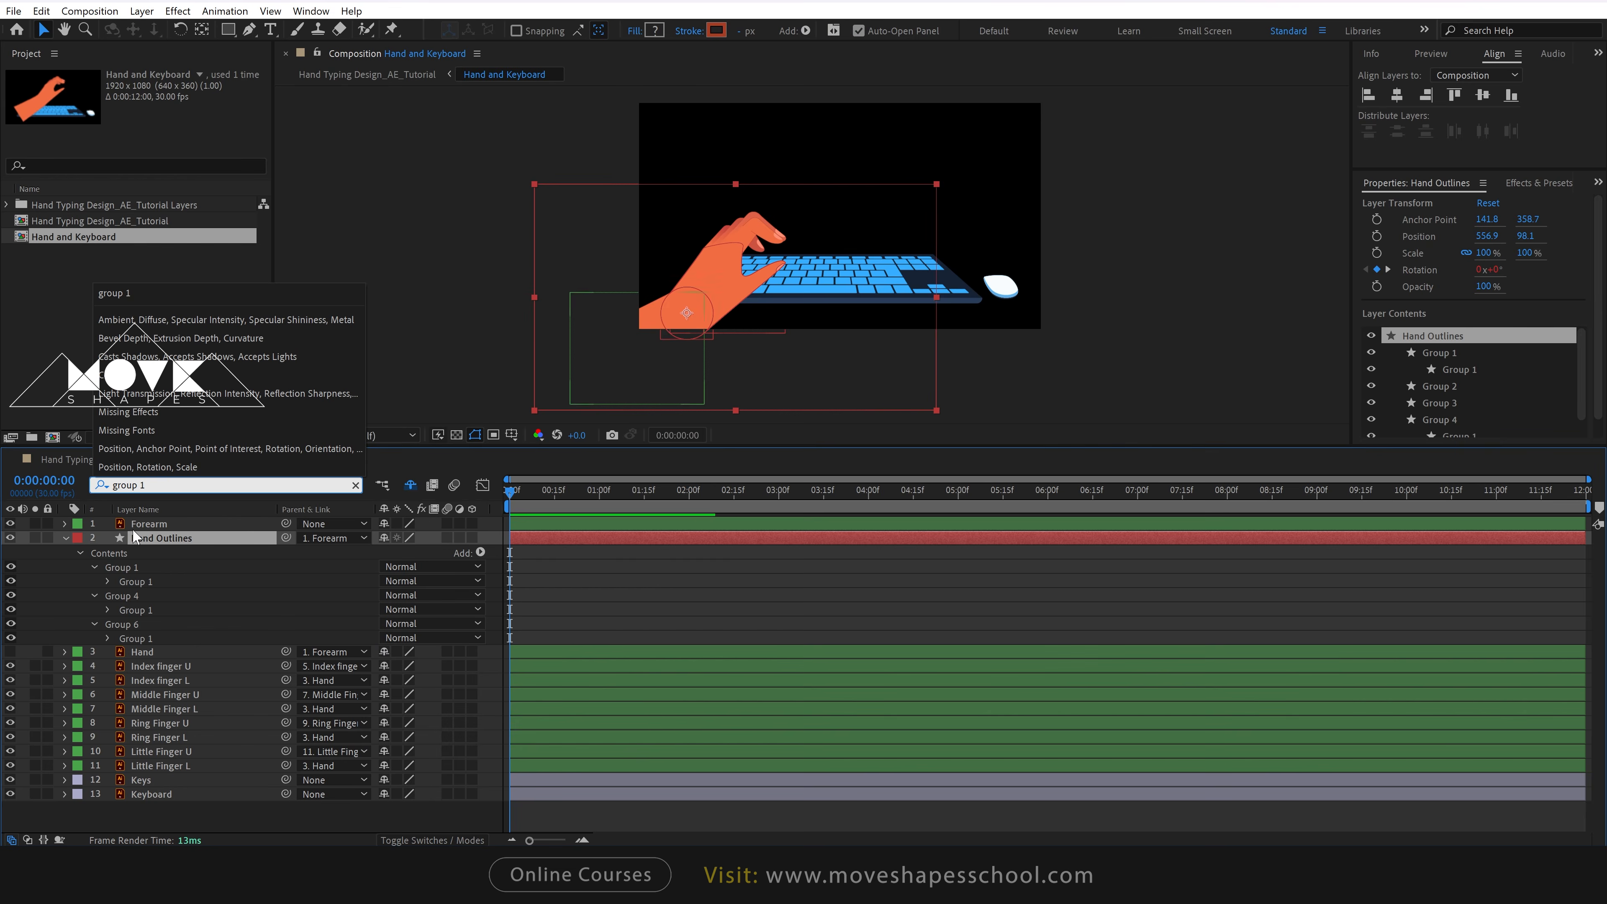
{"action": "left_click", "coordinate": [141, 583]}
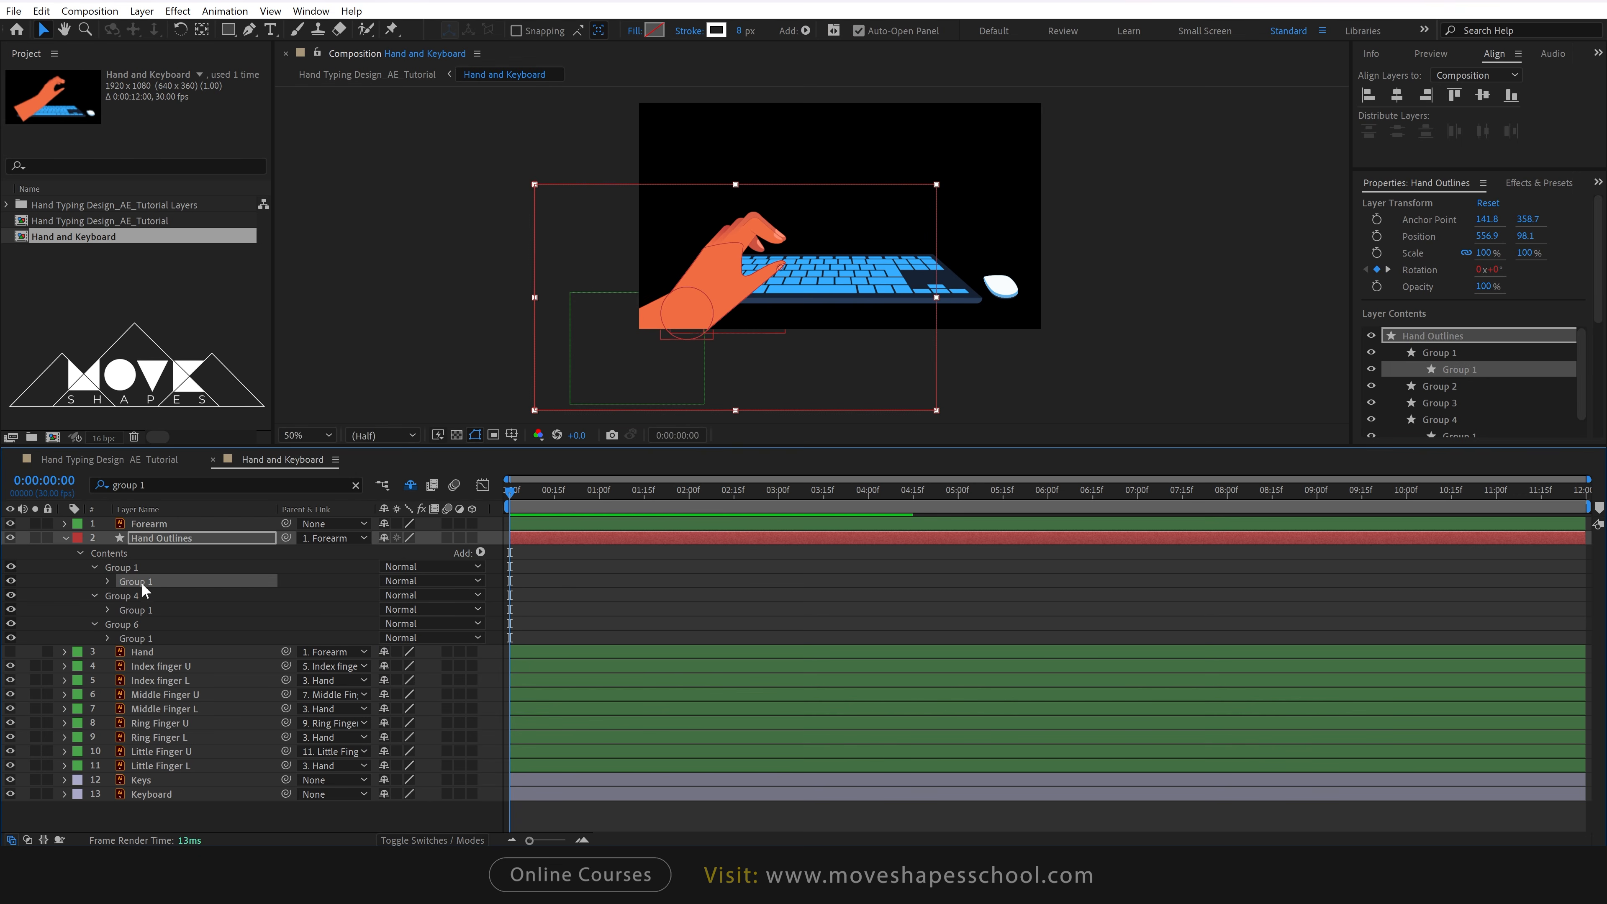
{"action": "key", "text": "Delete"}
{"action": "left_click", "coordinate": [151, 597]}
{"action": "key", "text": "Delete"}
{"action": "left_click", "coordinate": [148, 610]}
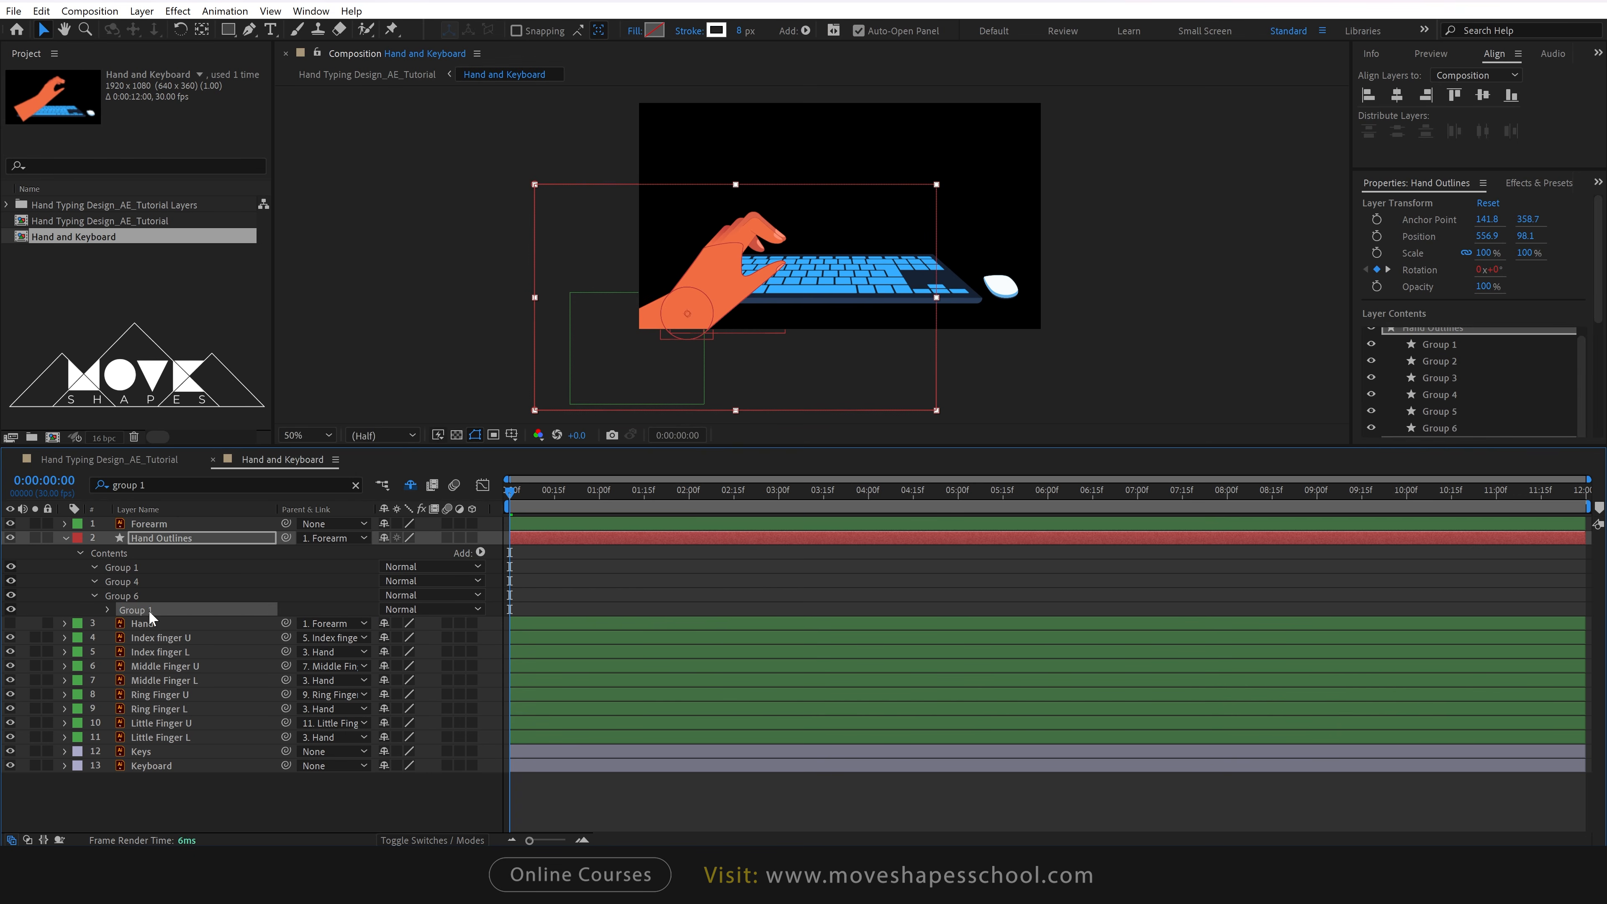
{"action": "key", "text": "Delete"}
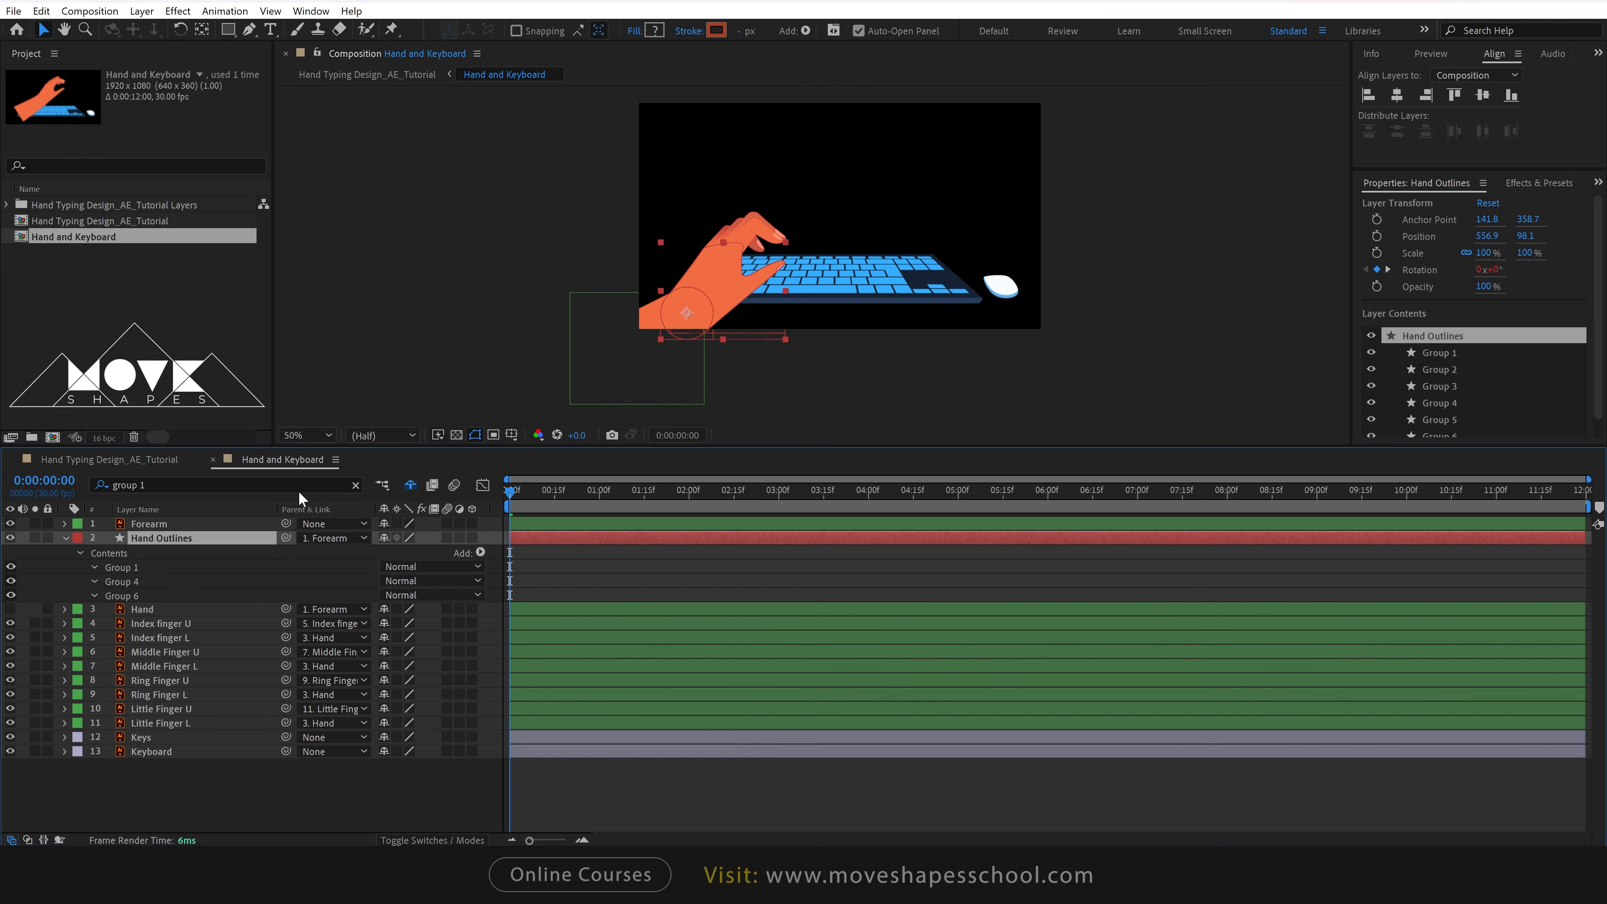
Filter Hand Outlines by "path", enable keyframing for all six Path properties at 0:00:00:00, and show only the keyframed properties.
{"action": "left_click", "coordinate": [356, 485]}
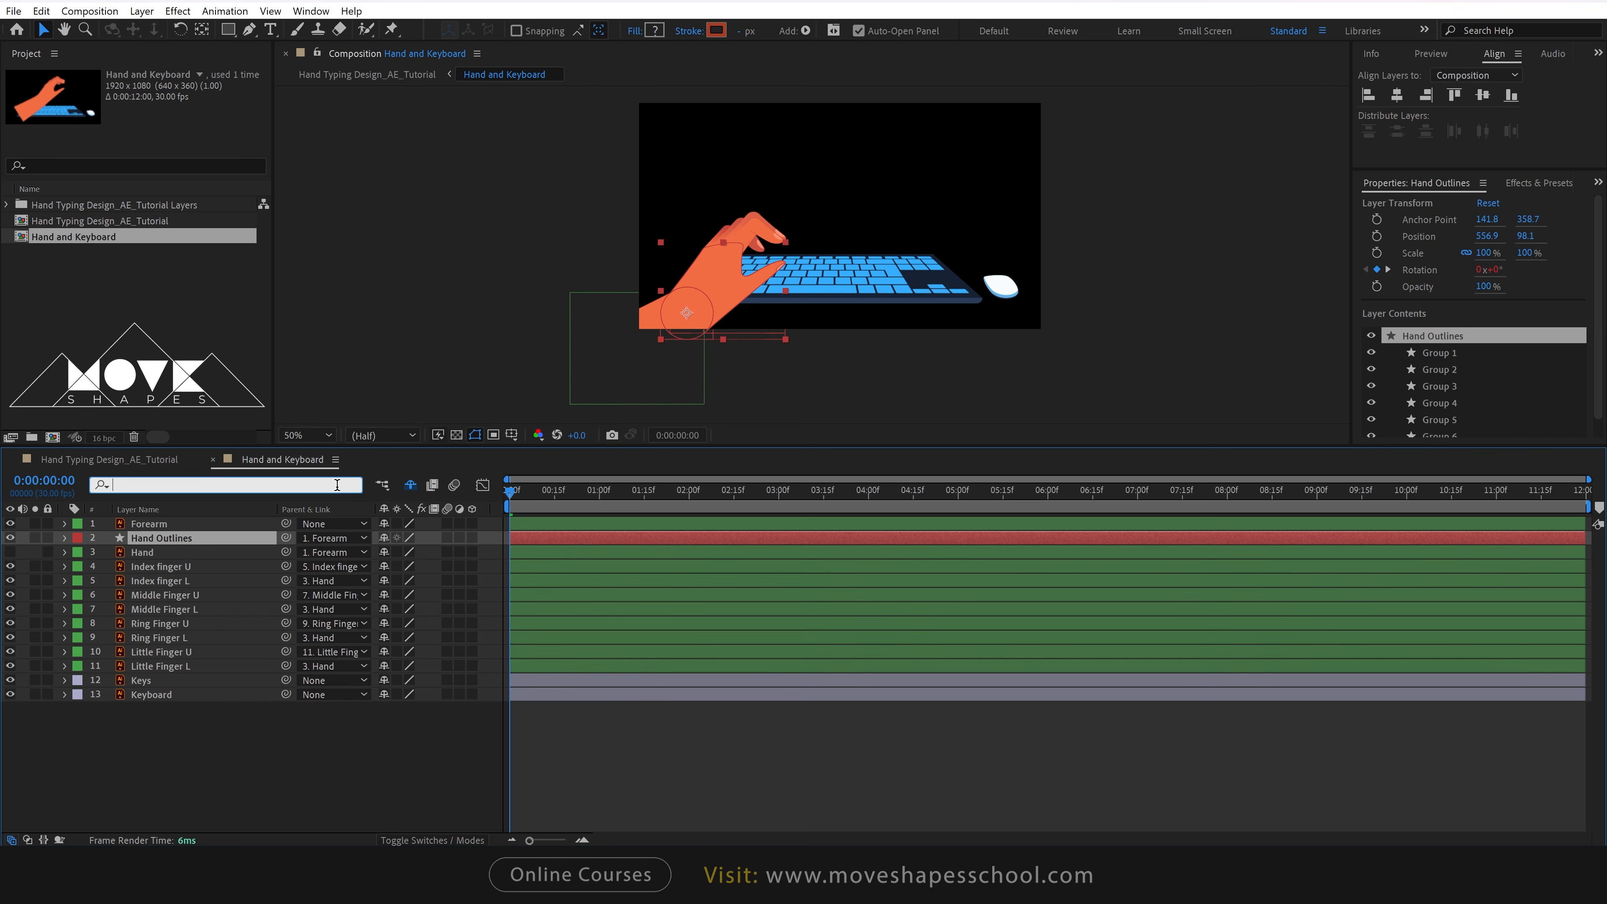
{"action": "type", "text": "path"}
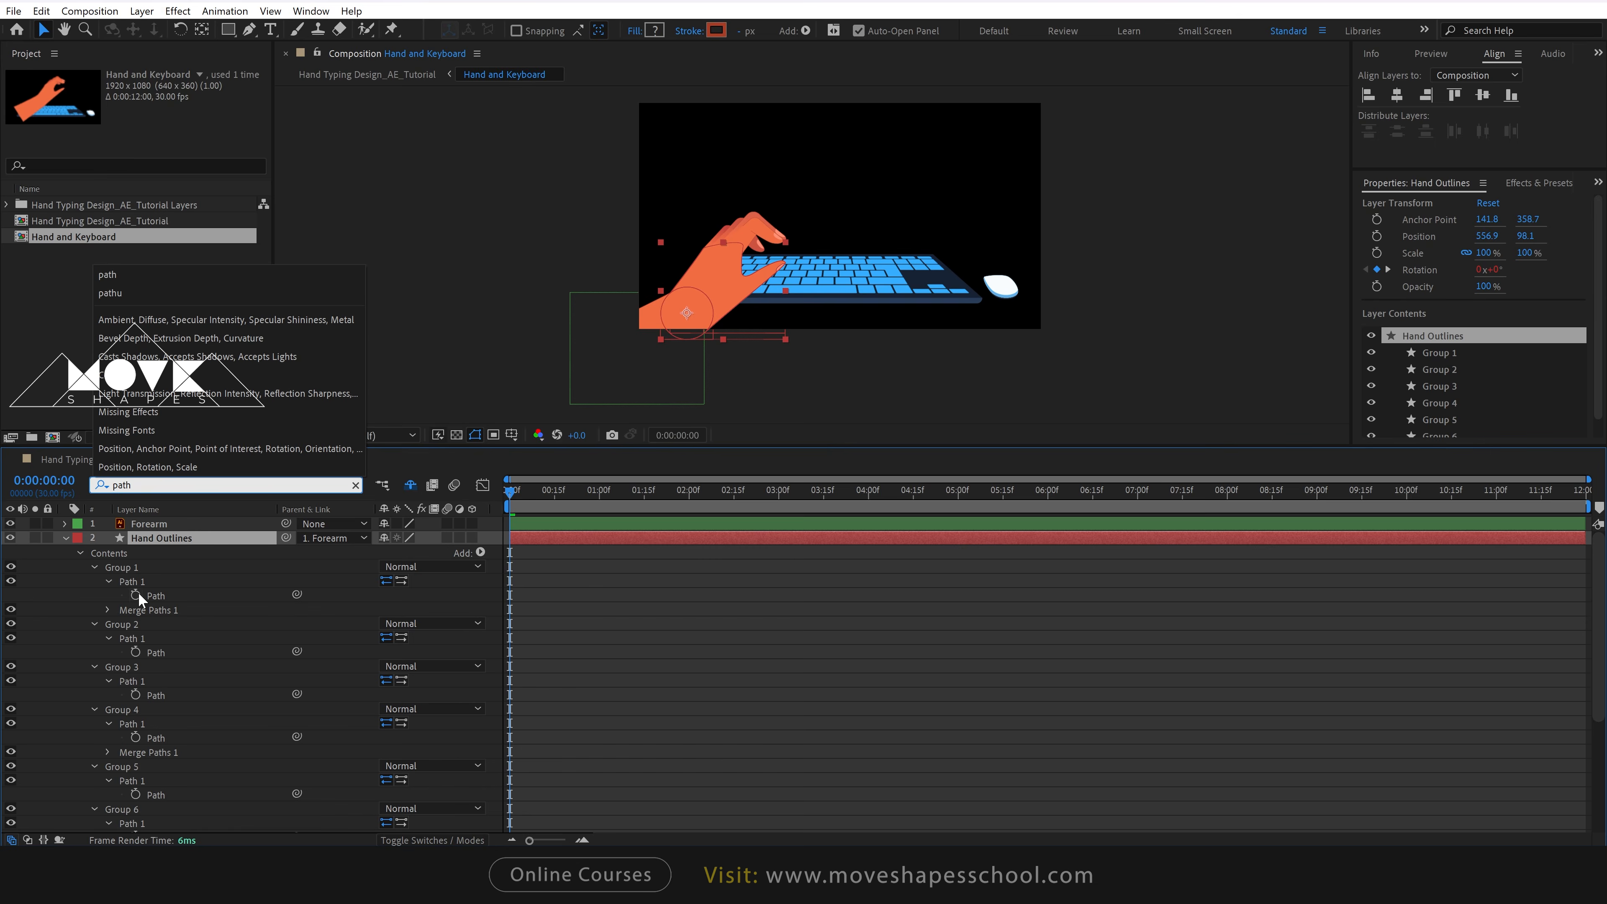
{"action": "left_click_drag", "start_coordinate": [136, 594], "coordinate": [137, 827]}
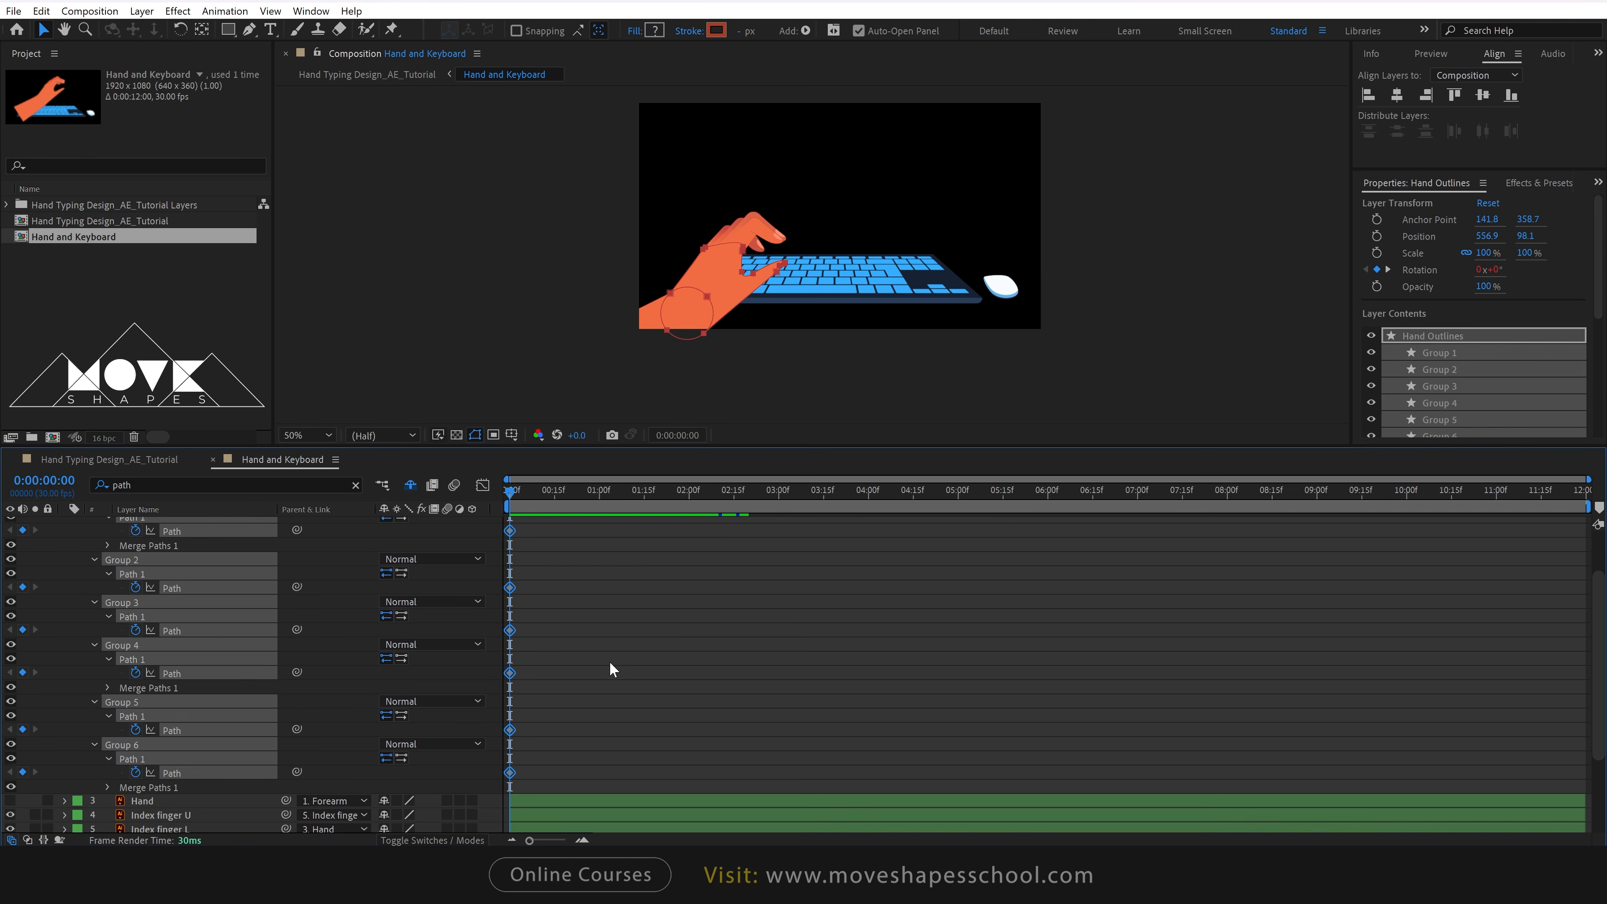
{"action": "key", "text": "u"}
{"action": "left_click", "coordinate": [569, 573]}
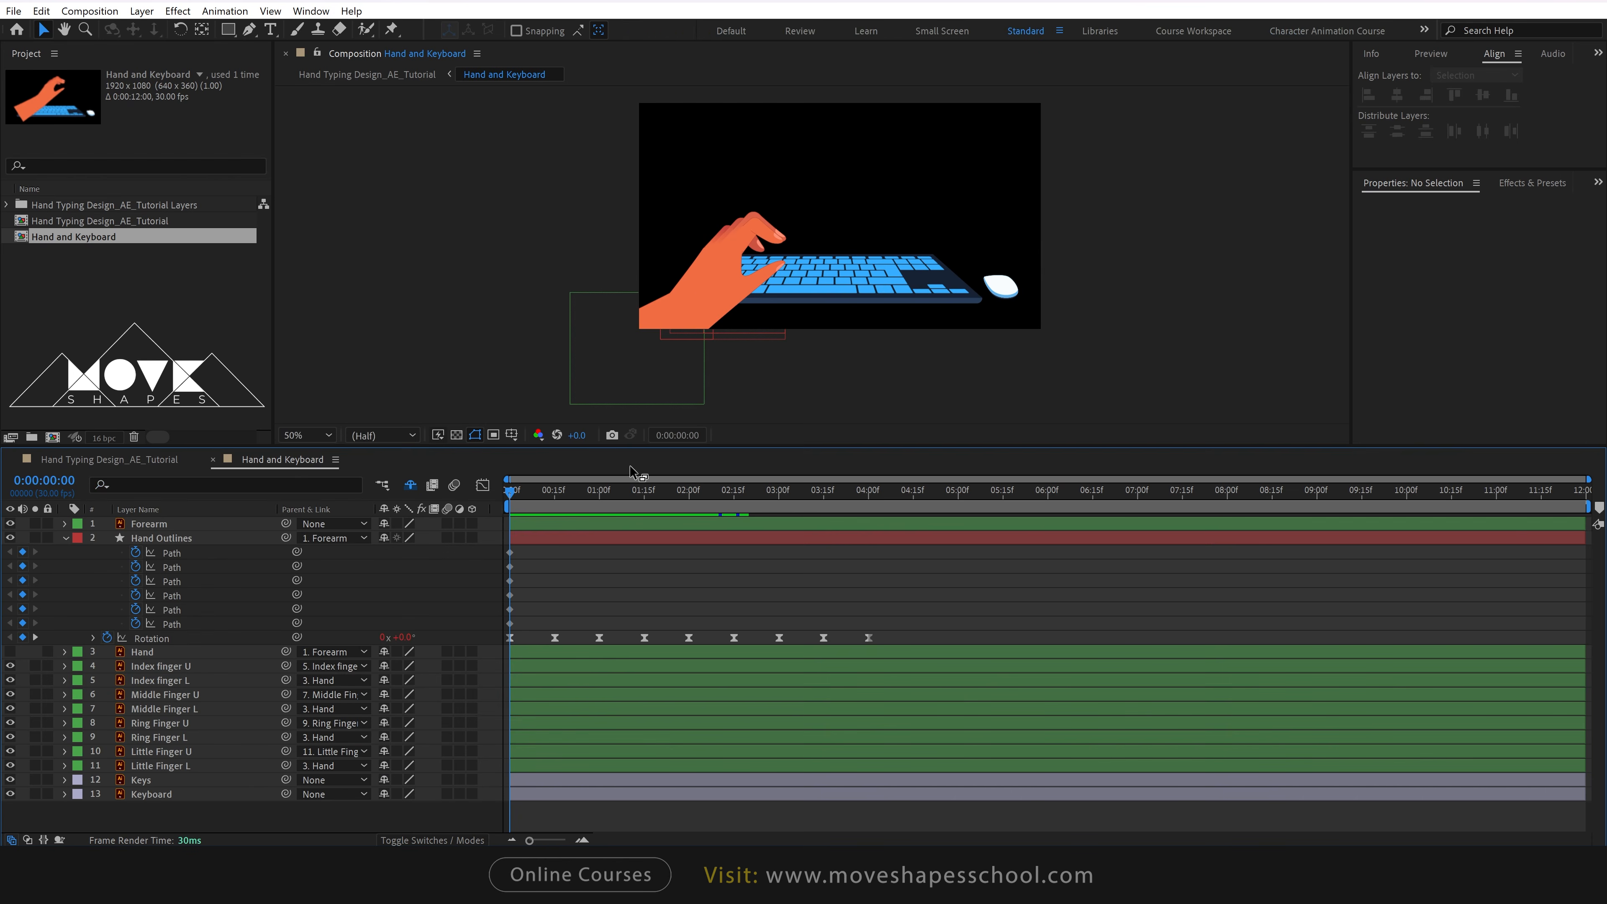
Shift the Path keyframes of Hand Outlines between the first two Rotation keyframes, and go to 0:00:00:23.
{"action": "scroll", "coordinate": [787, 292], "scroll_direction": "up", "scroll_amount": 2}
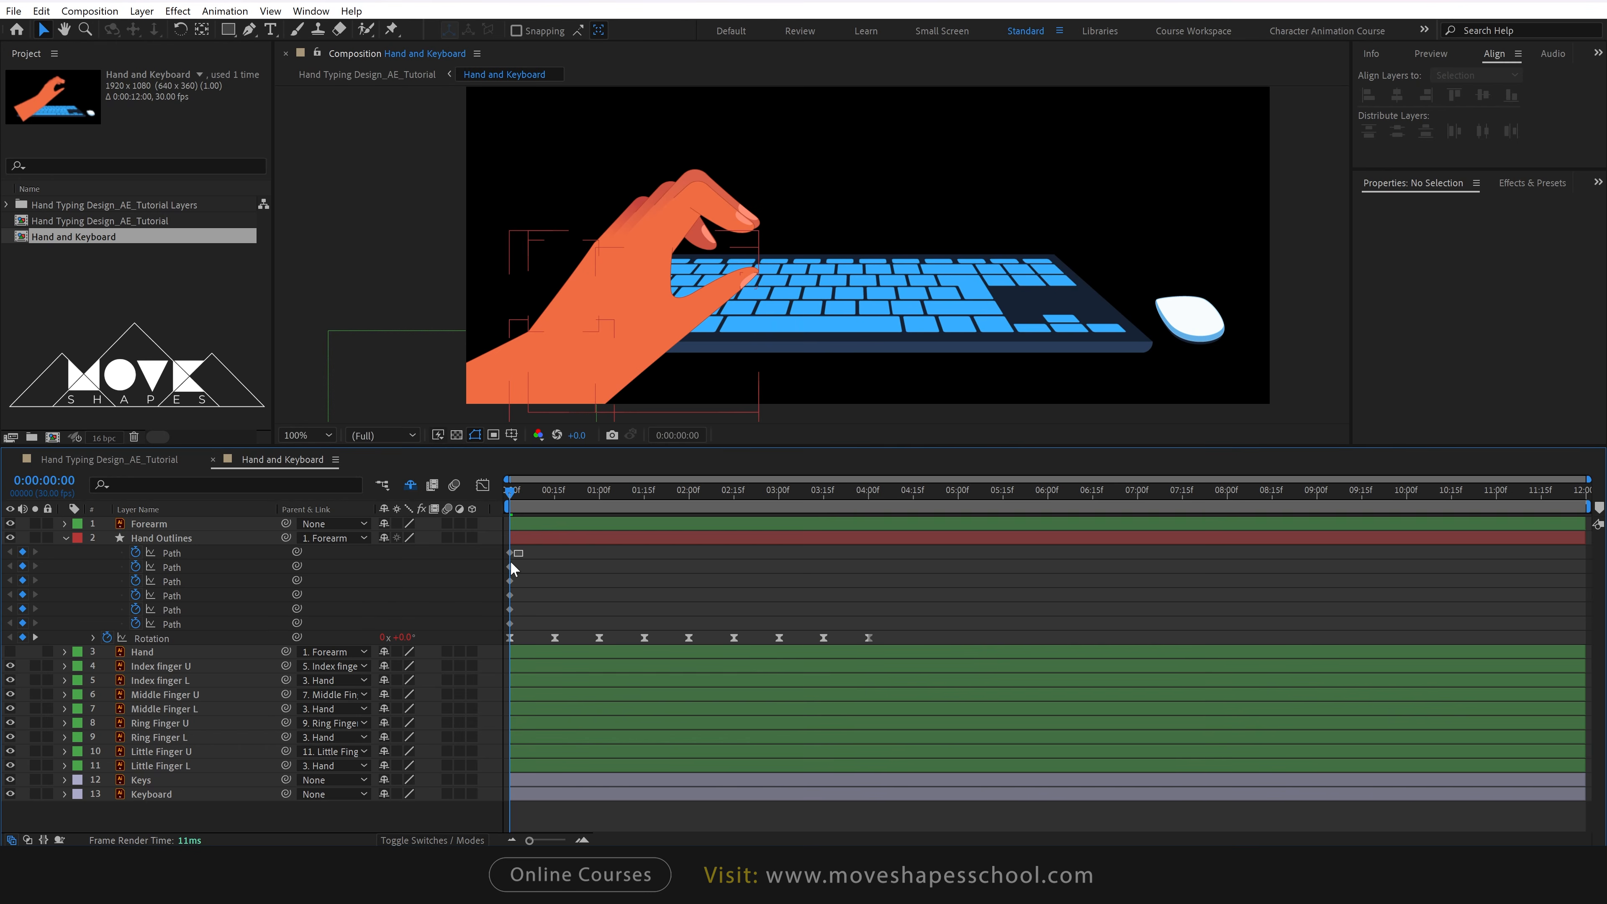
{"action": "left_click_drag", "start_coordinate": [510, 561], "coordinate": [534, 624]}
{"action": "left_click_drag", "start_coordinate": [527, 499], "coordinate": [576, 504]}
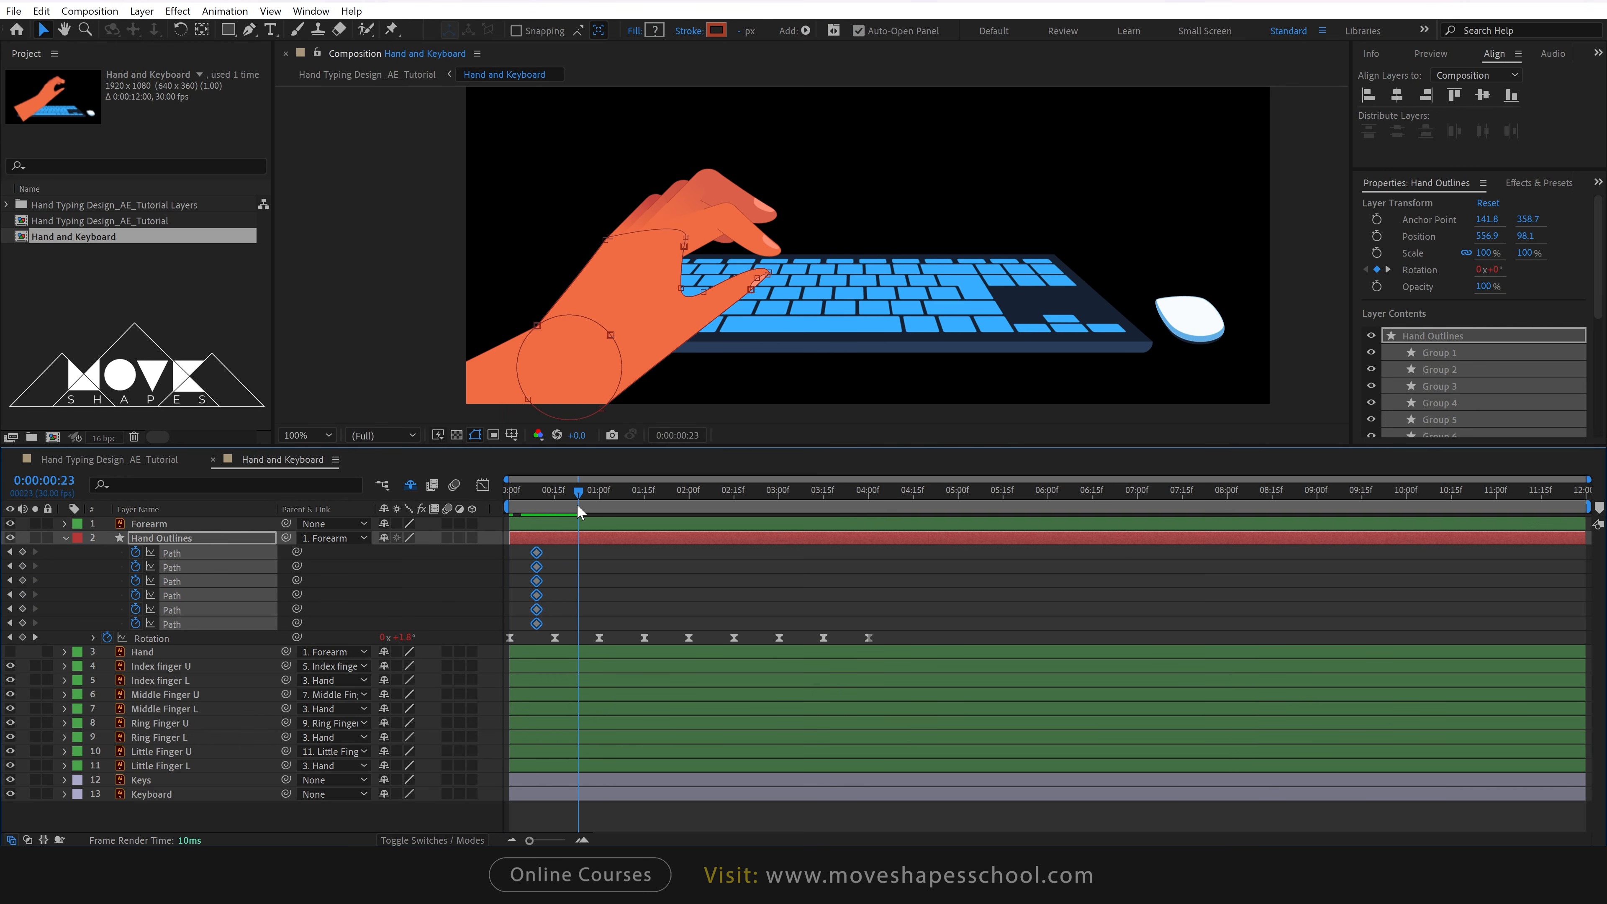
Reshape the thumb of Hand Outlines at 0:00:00:23, lowering its tip points and adjusting the curve points along its upper edge.
{"action": "scroll", "coordinate": [779, 310], "scroll_direction": "up", "scroll_amount": 2}
{"action": "left_click_drag", "start_coordinate": [769, 322], "coordinate": [734, 239]}
{"action": "left_click_drag", "start_coordinate": [817, 266], "coordinate": [825, 281]}
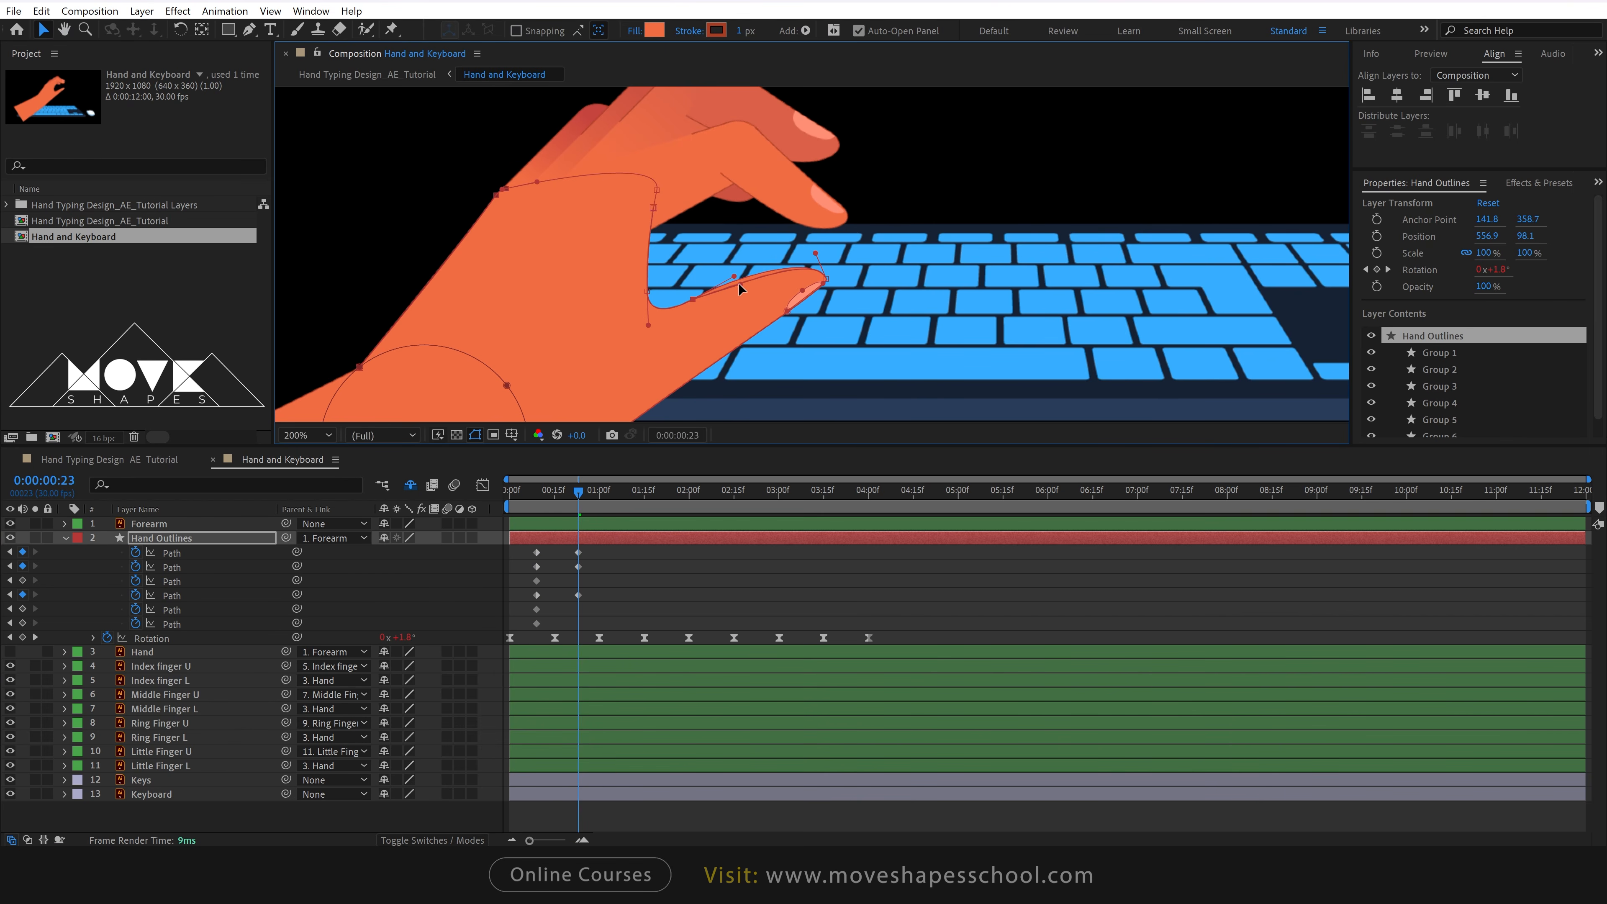
{"action": "left_click", "coordinate": [739, 282]}
{"action": "left_click_drag", "start_coordinate": [648, 325], "coordinate": [645, 316]}
Add keyframes to the three remaining Path properties at 0:00:00:23, and shift the second set of Path keyframes slightly later.
{"action": "left_click", "coordinate": [626, 567]}
{"action": "left_click", "coordinate": [22, 581]}
{"action": "left_click", "coordinate": [22, 609]}
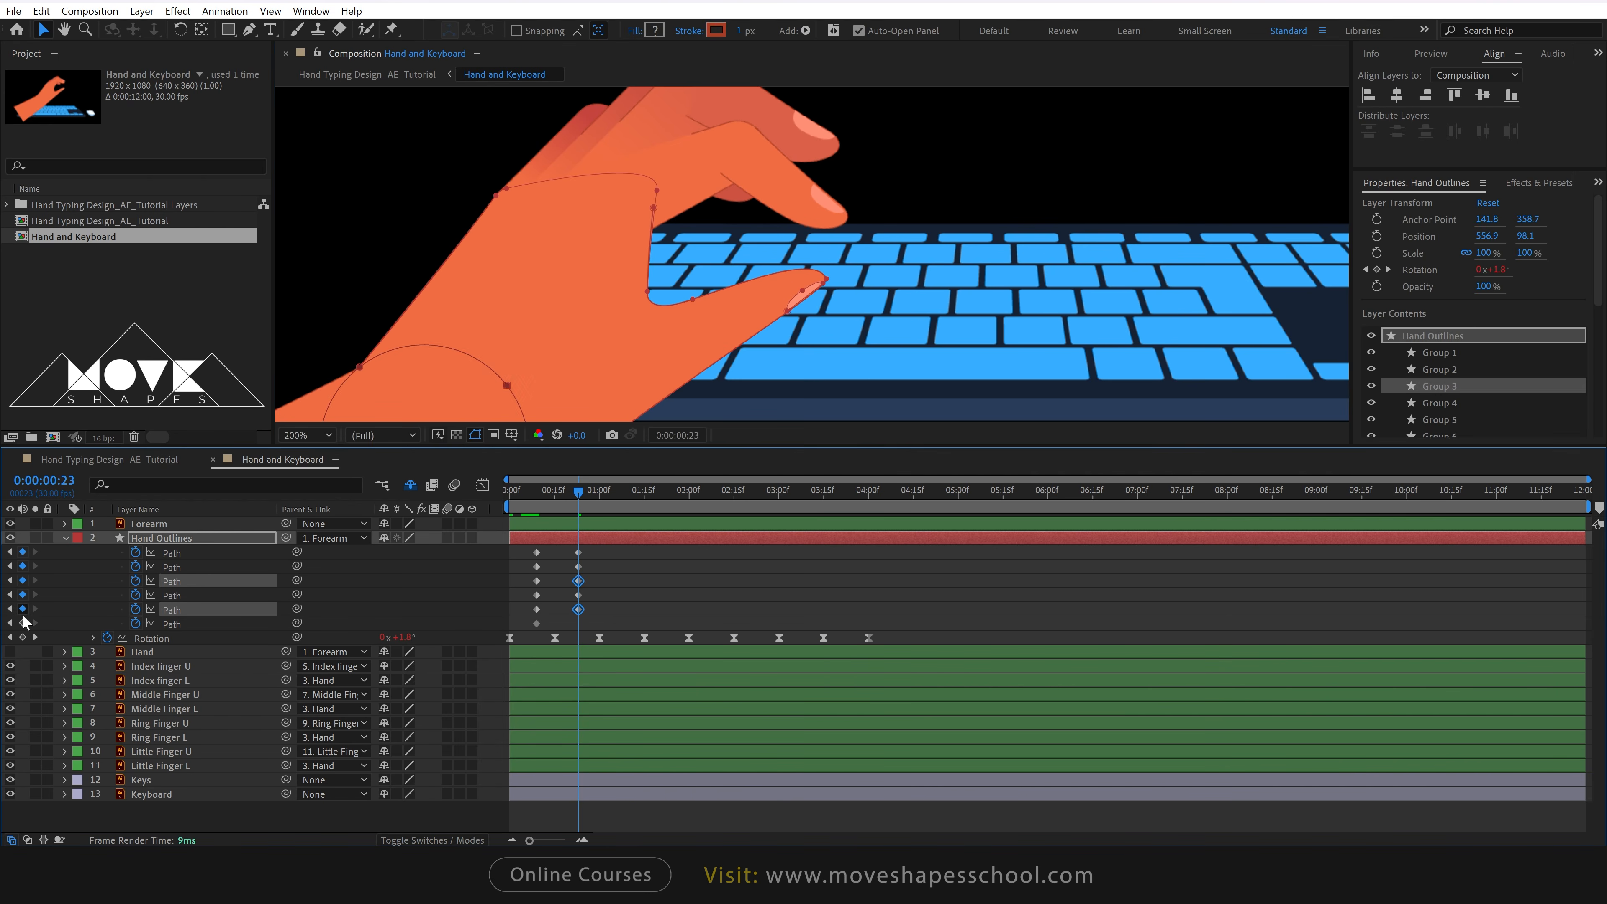
{"action": "left_click", "coordinate": [22, 623]}
{"action": "left_click", "coordinate": [559, 621]}
{"action": "left_click_drag", "start_coordinate": [578, 493], "coordinate": [582, 626]}
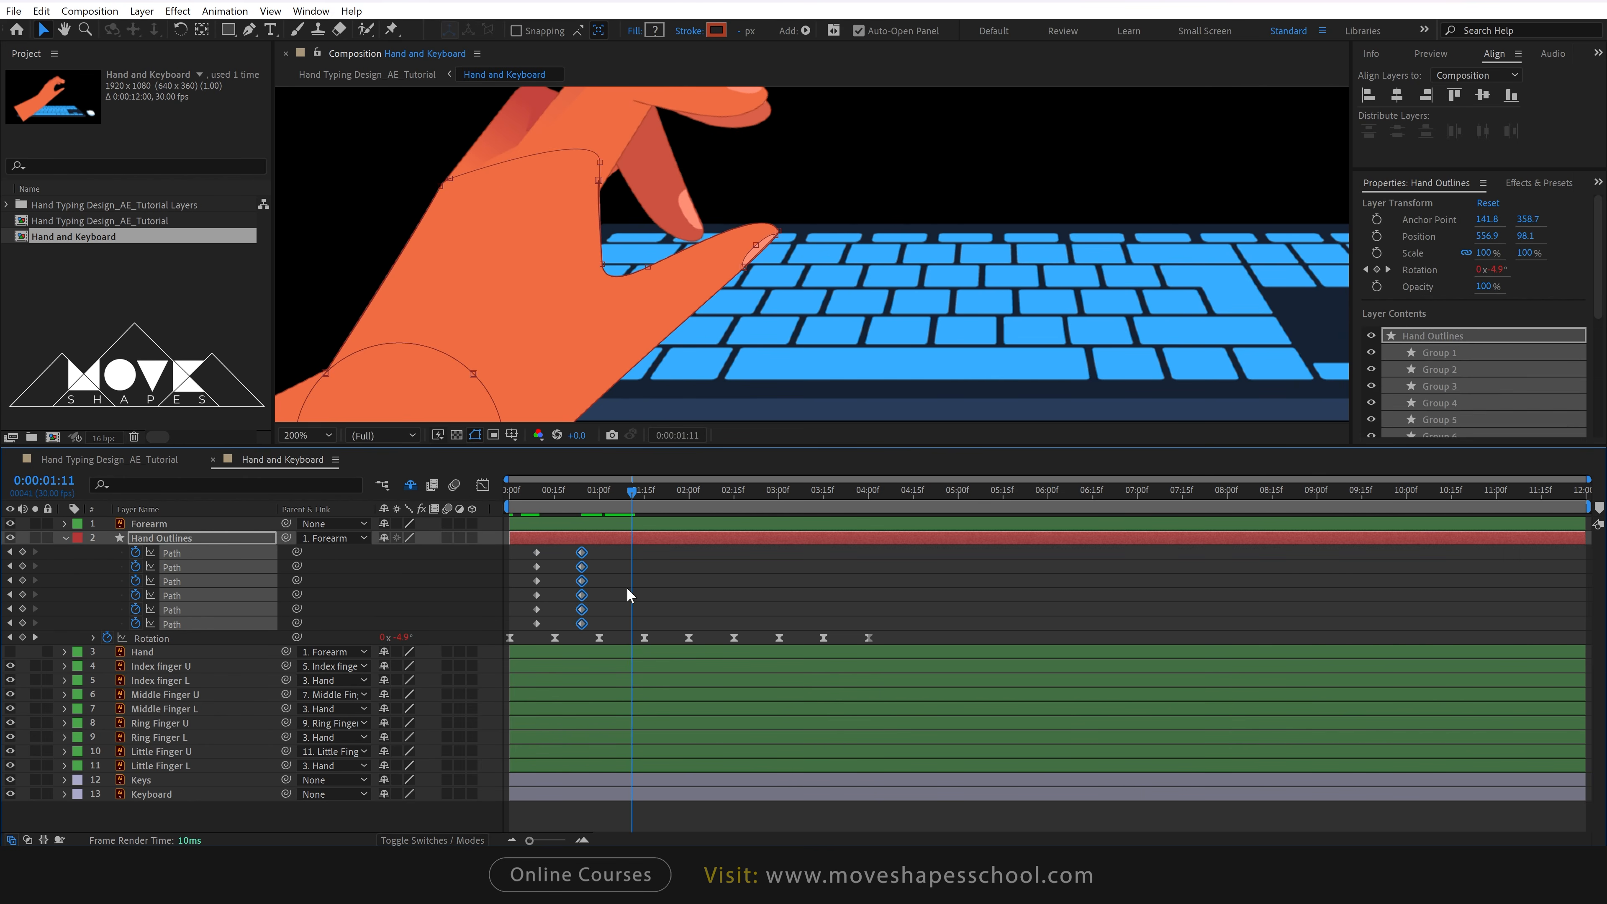
Copy the first set of Path keyframes and paste it at 0:00:01:11.
{"action": "left_click_drag", "start_coordinate": [551, 545], "coordinate": [527, 627]}
{"action": "key", "text": "ctrl+c"}
{"action": "key", "text": "ctrl+v"}
{"action": "left_click", "coordinate": [655, 592]}
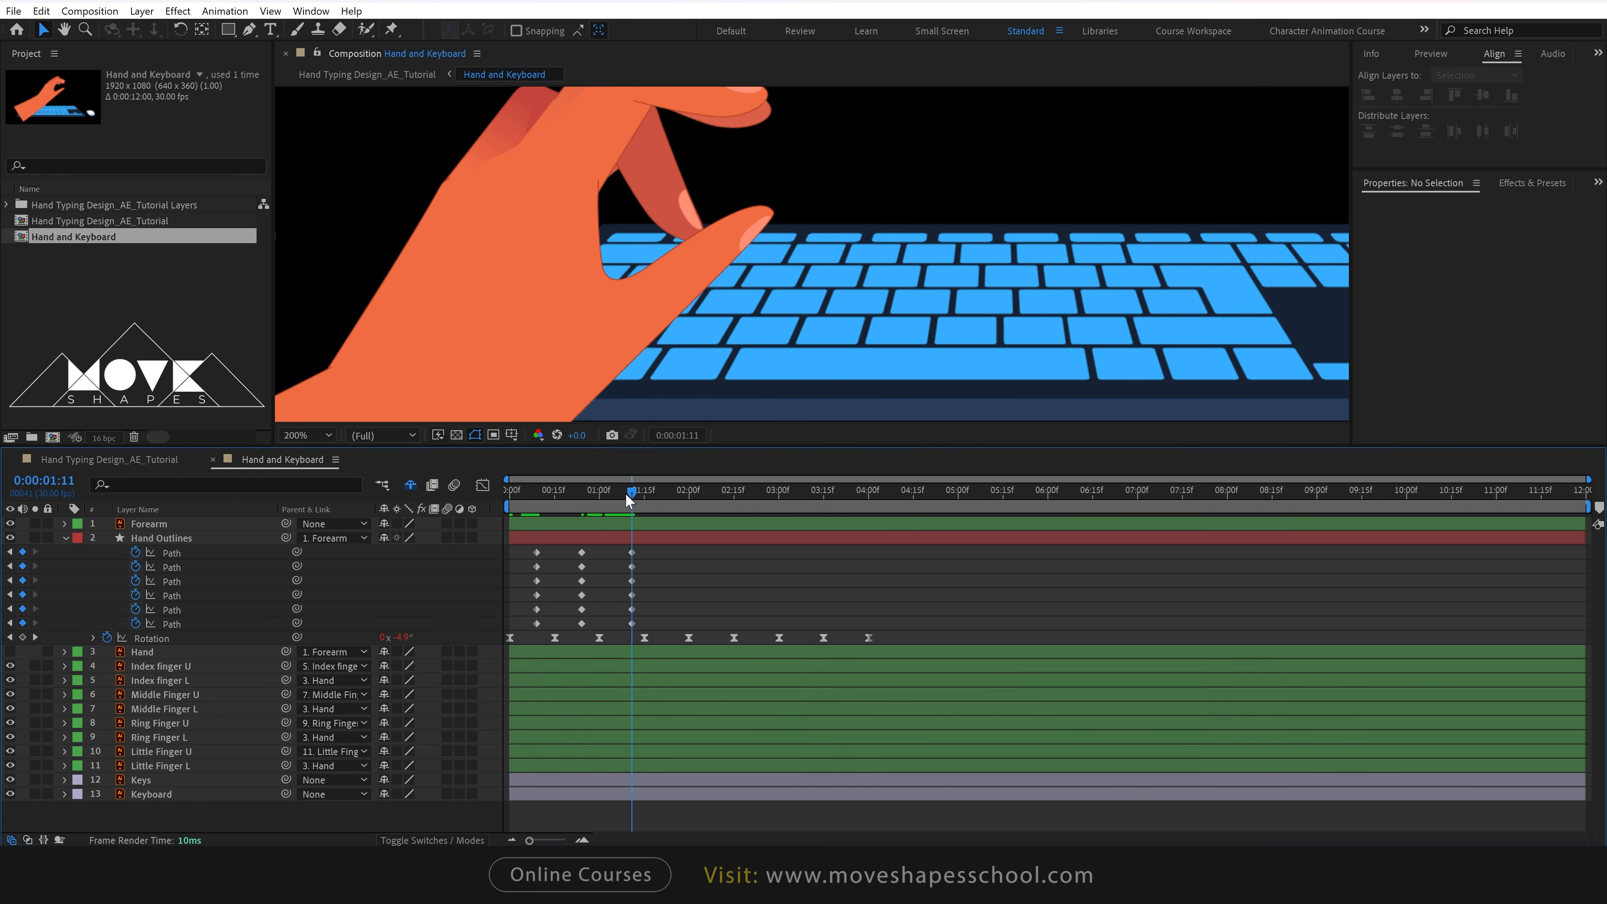
Copy all three sets of Path keyframes on Hand Outlines, paste them at 0:00:02:10, and preview the motion.
{"action": "left_click_drag", "start_coordinate": [625, 493], "coordinate": [522, 627]}
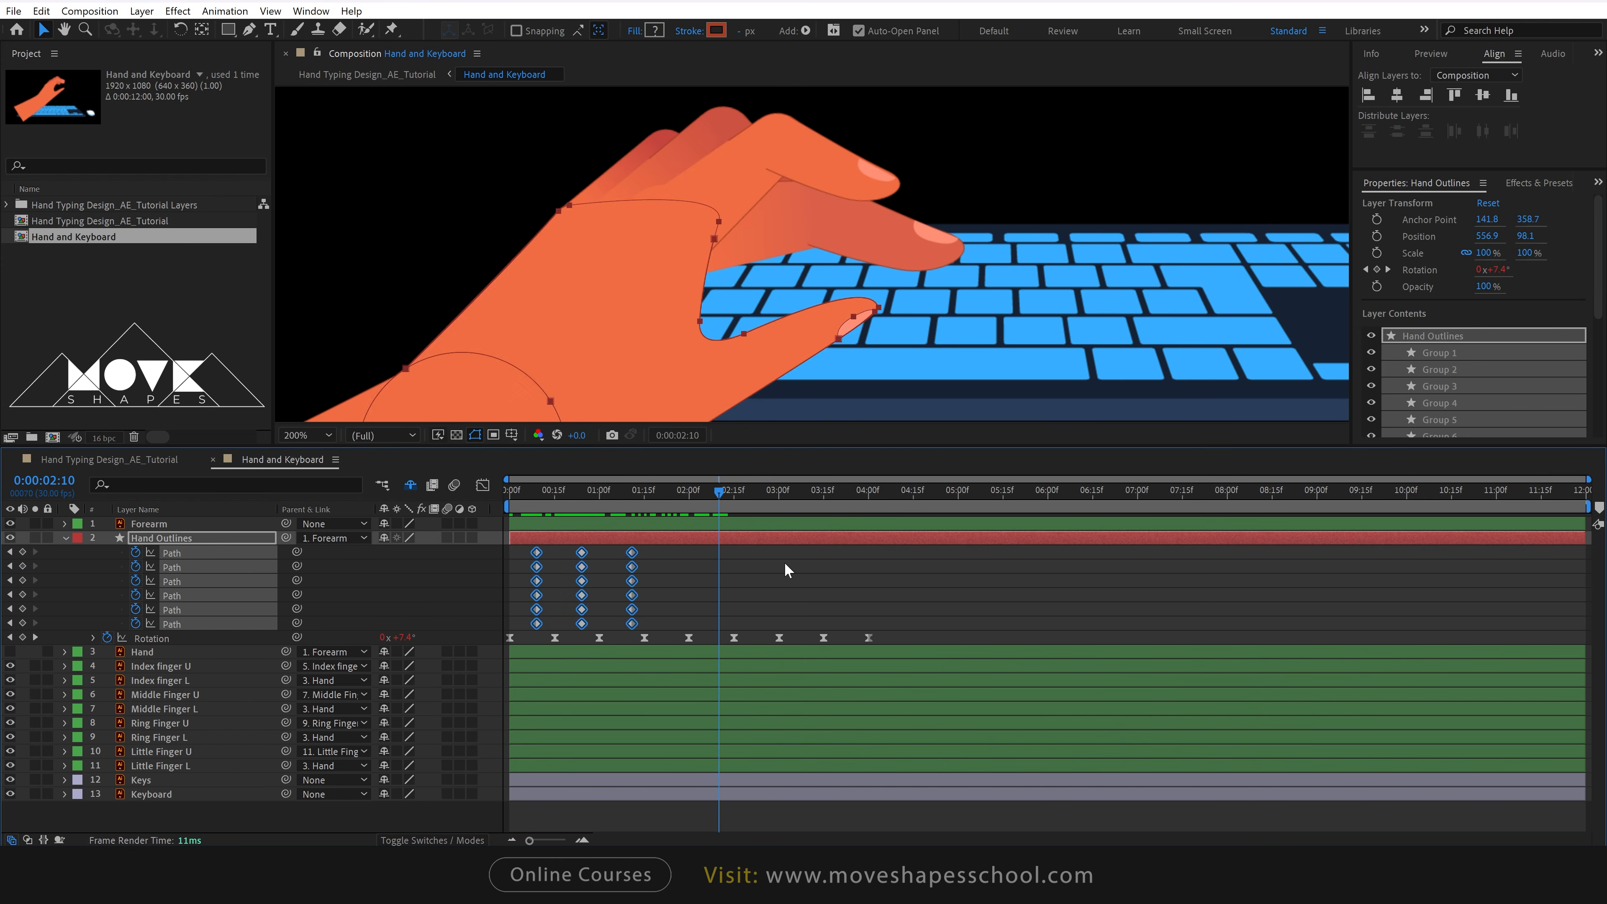
{"action": "key", "text": "ctrl+c"}
{"action": "key", "text": "ctrl+v"}
{"action": "left_click", "coordinate": [869, 575]}
{"action": "left_click_drag", "start_coordinate": [726, 490], "coordinate": [491, 544]}
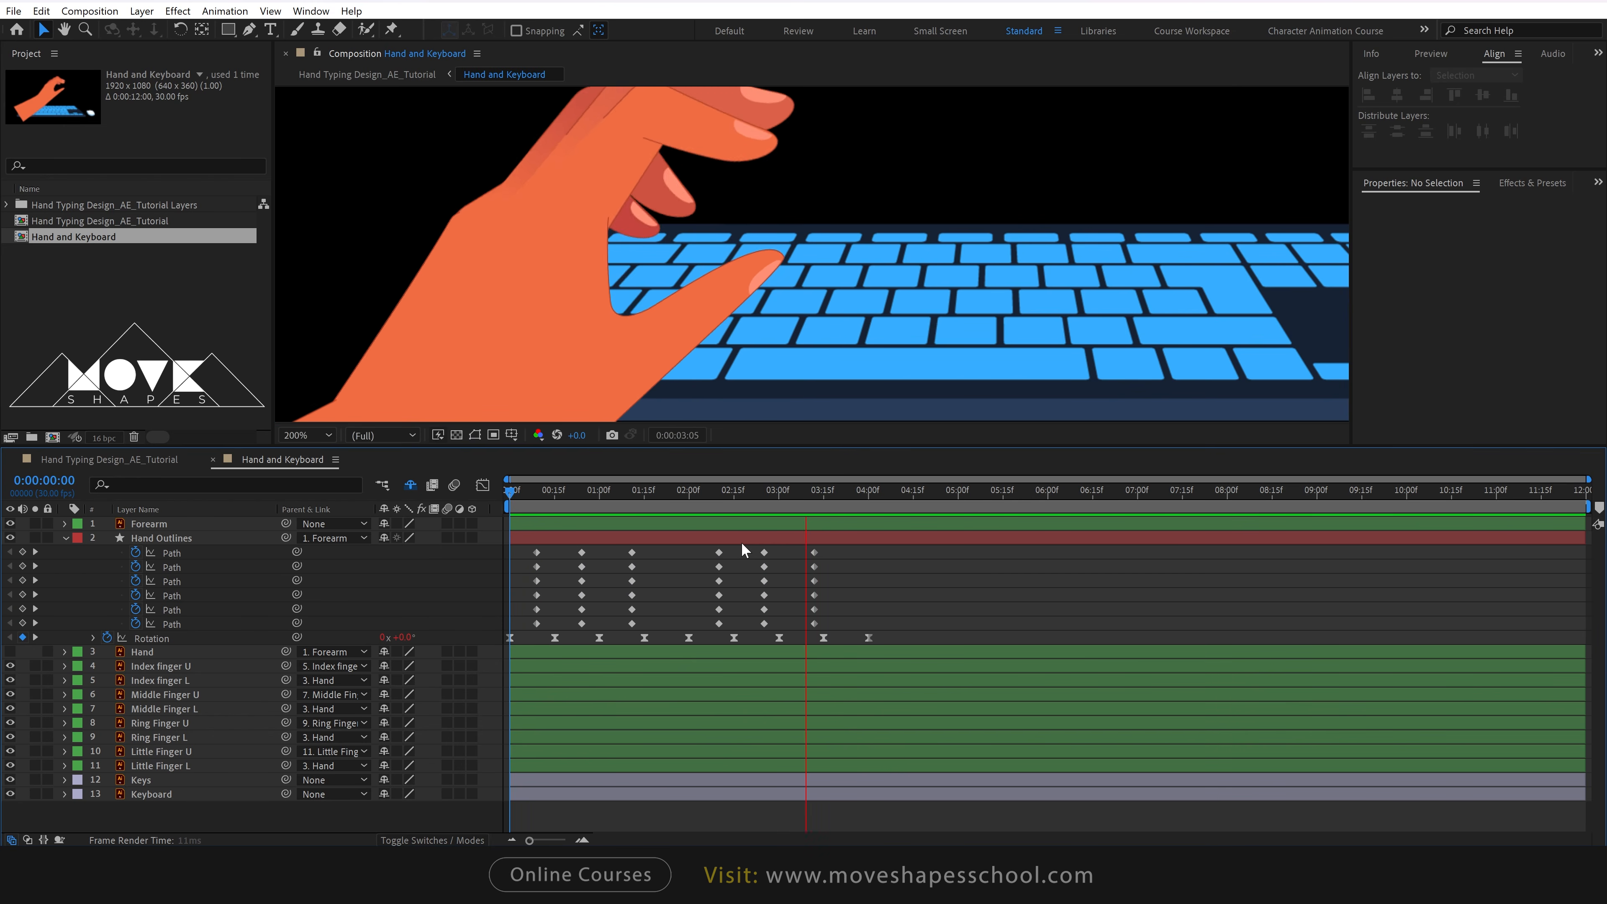
Paste a copy of all six sets of Path keyframes at 0:00:04:21 and again at 0:00:08:20, and collapse Hand Outlines.
{"action": "left_click_drag", "start_coordinate": [704, 491], "coordinate": [931, 534]}
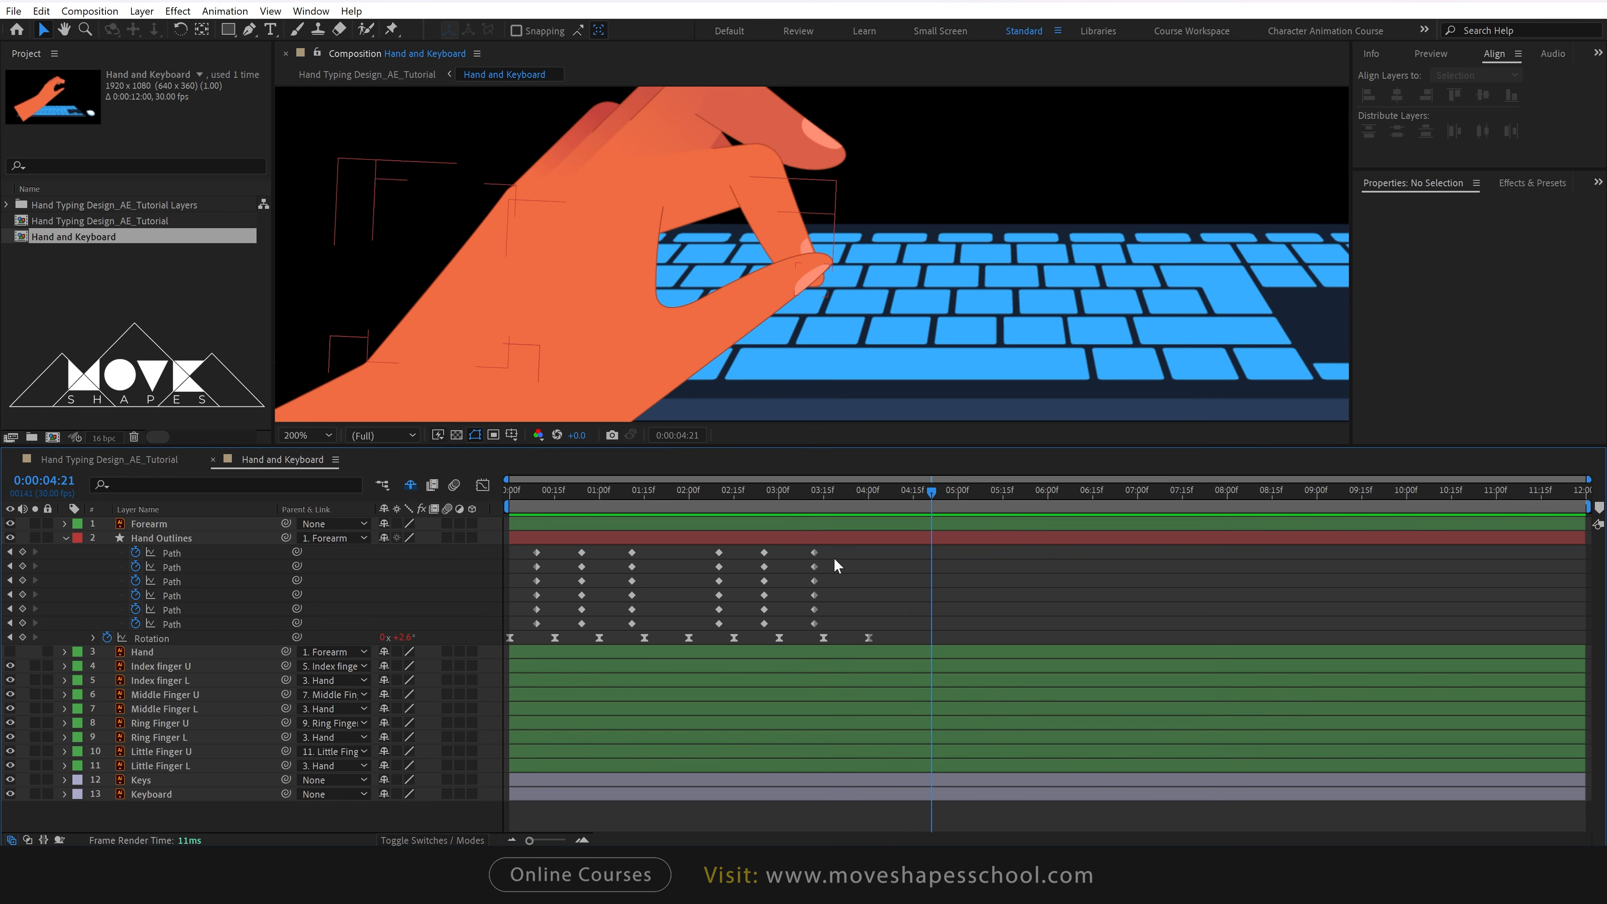
{"action": "left_click_drag", "start_coordinate": [835, 545], "coordinate": [529, 693]}
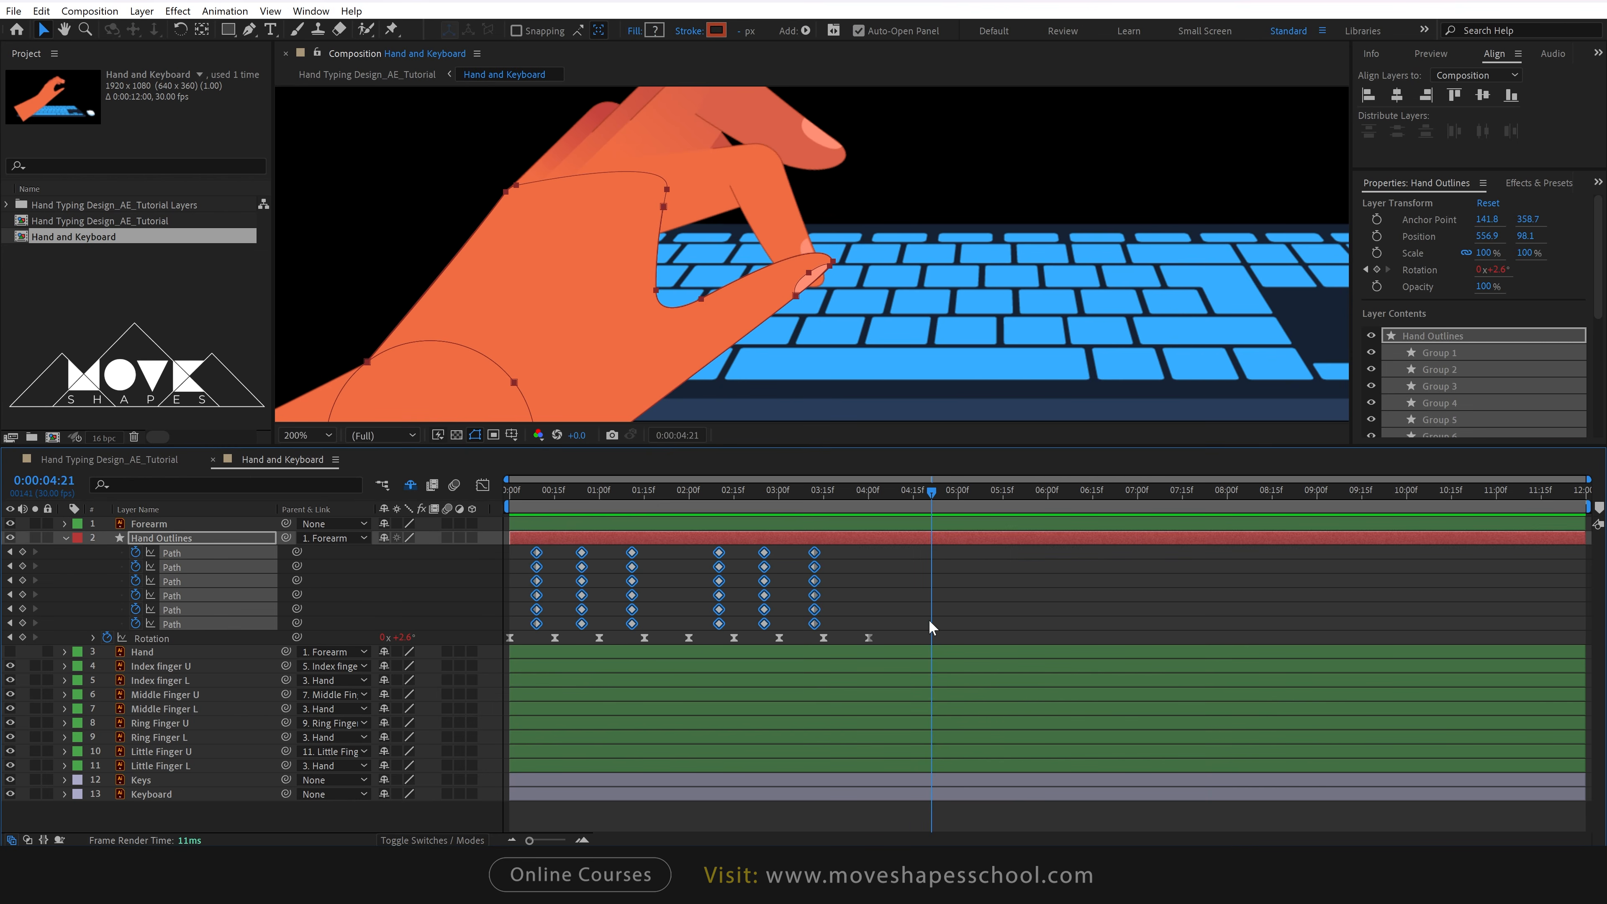
{"action": "key", "text": "ctrl+v"}
{"action": "left_click_drag", "start_coordinate": [1112, 514], "coordinate": [1287, 514]}
{"action": "key", "text": "ctrl+v"}
{"action": "left_click", "coordinate": [628, 805]}
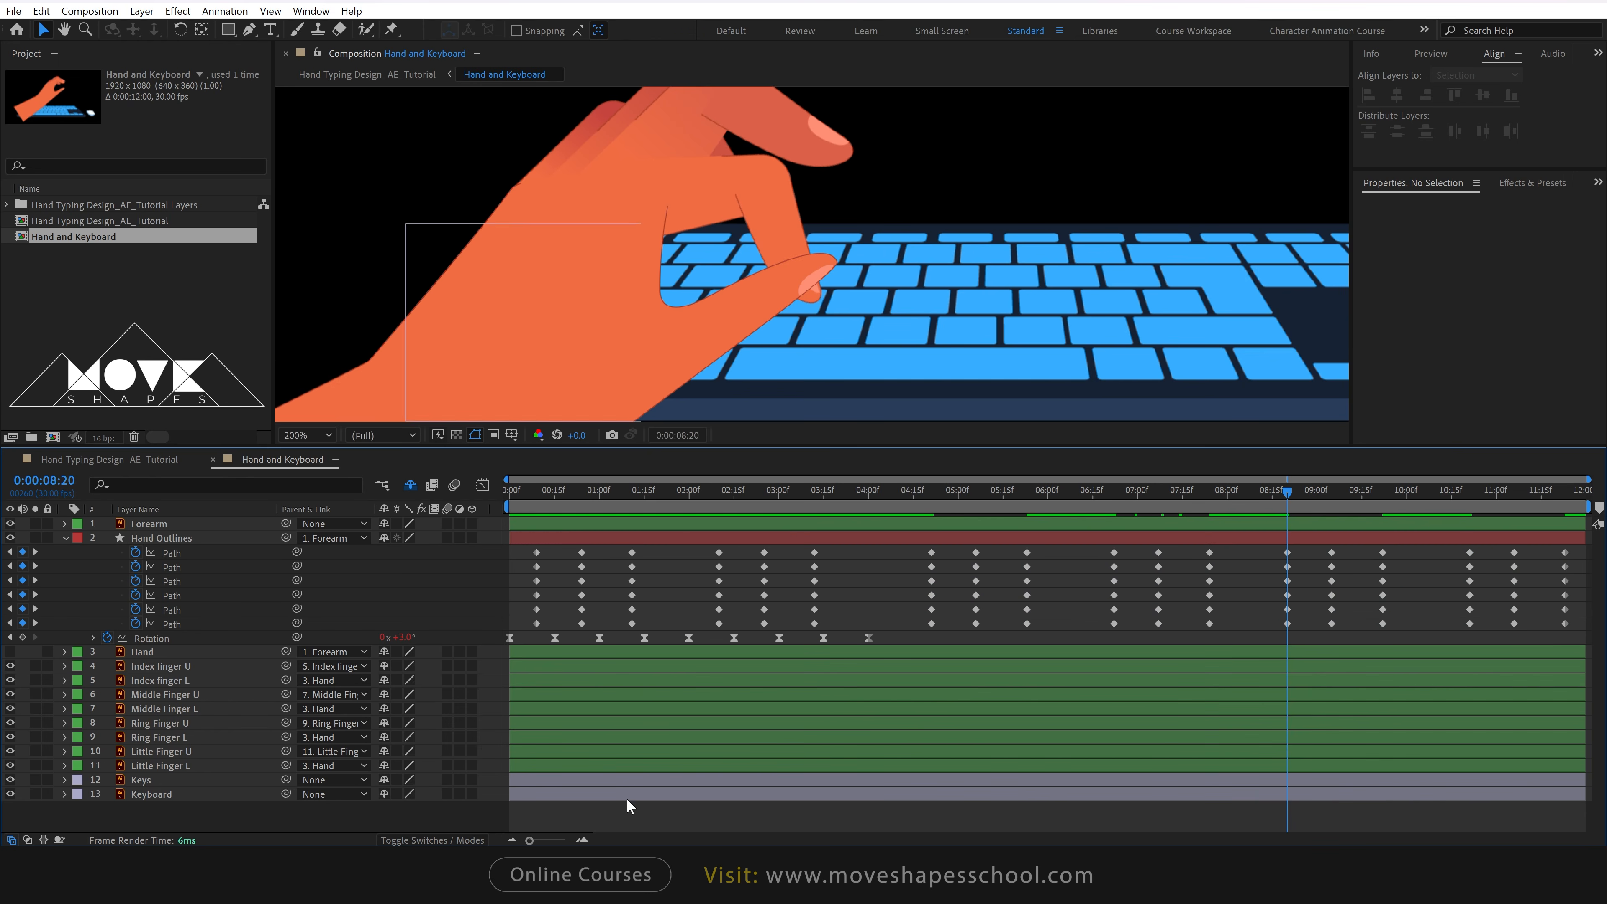
{"action": "left_click", "coordinate": [65, 539]}
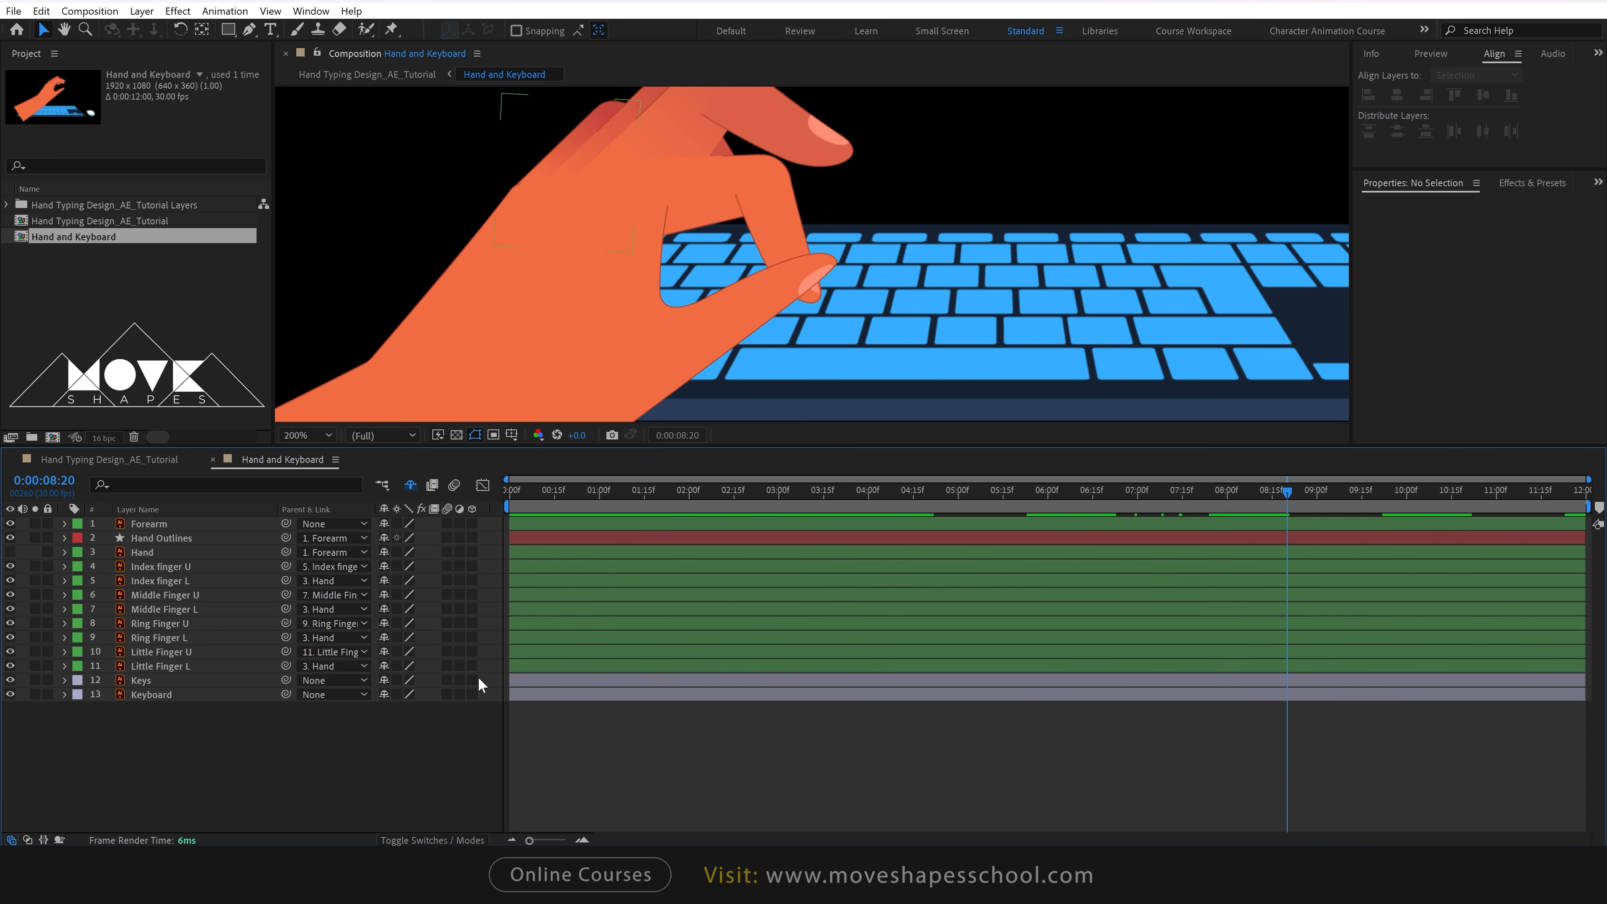
Pre-compose the layers from Forearm through Little Finger L into a composition named Left Hand Typing, moving all attributes into it.
{"action": "key", "text": "Home"}
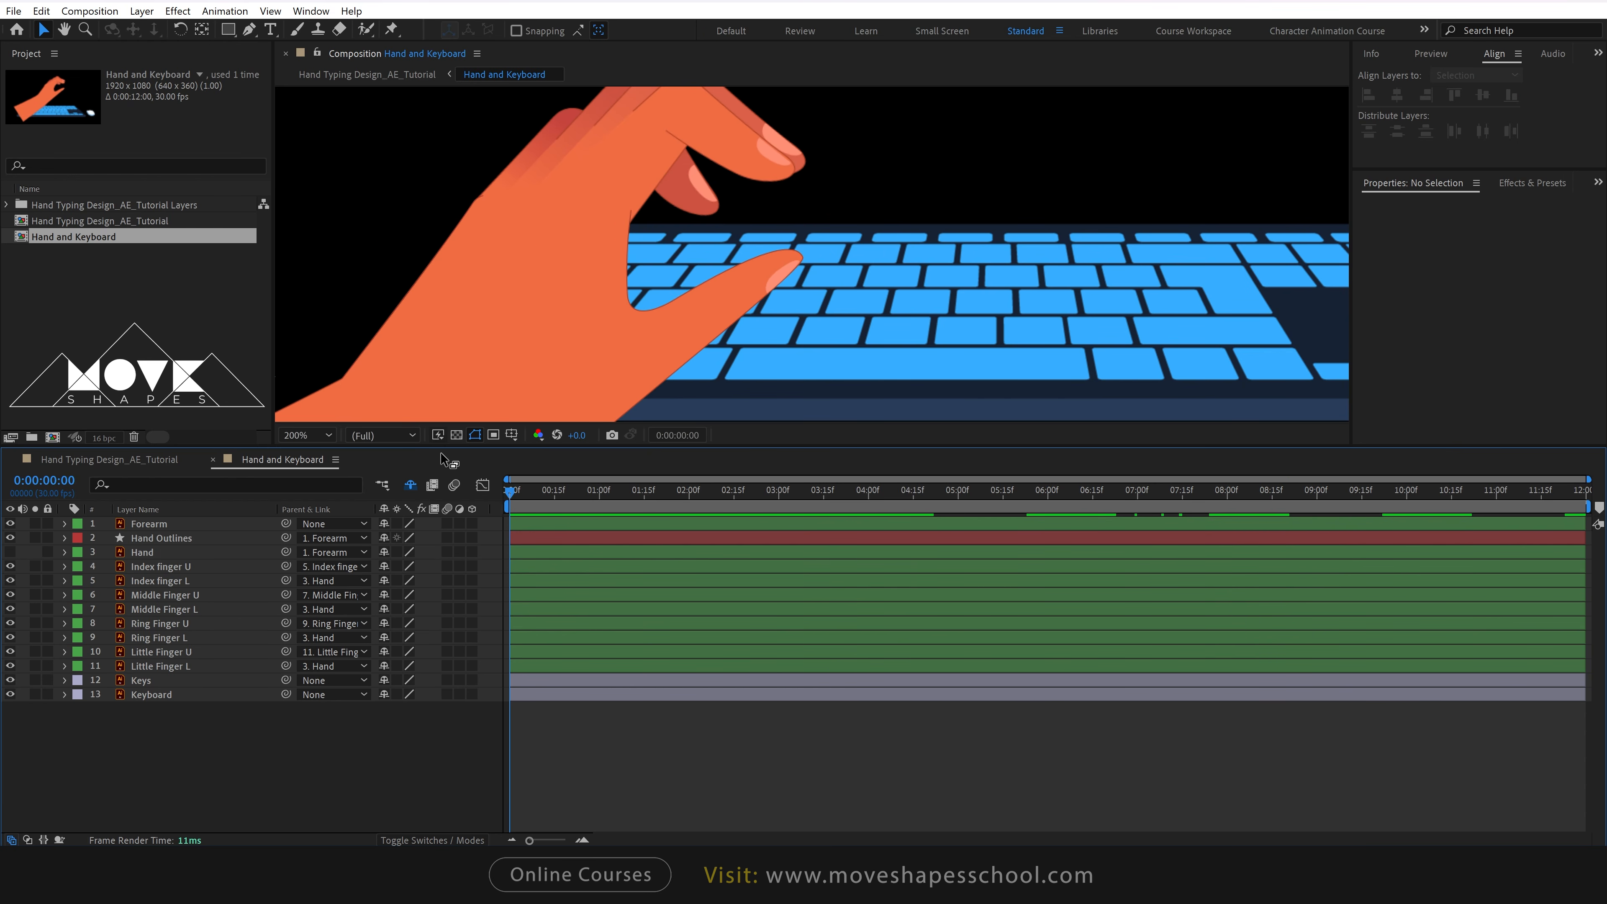
{"action": "left_click_drag", "start_coordinate": [435, 447], "coordinate": [435, 535]}
{"action": "scroll", "coordinate": [743, 391], "scroll_direction": "down", "scroll_amount": 2}
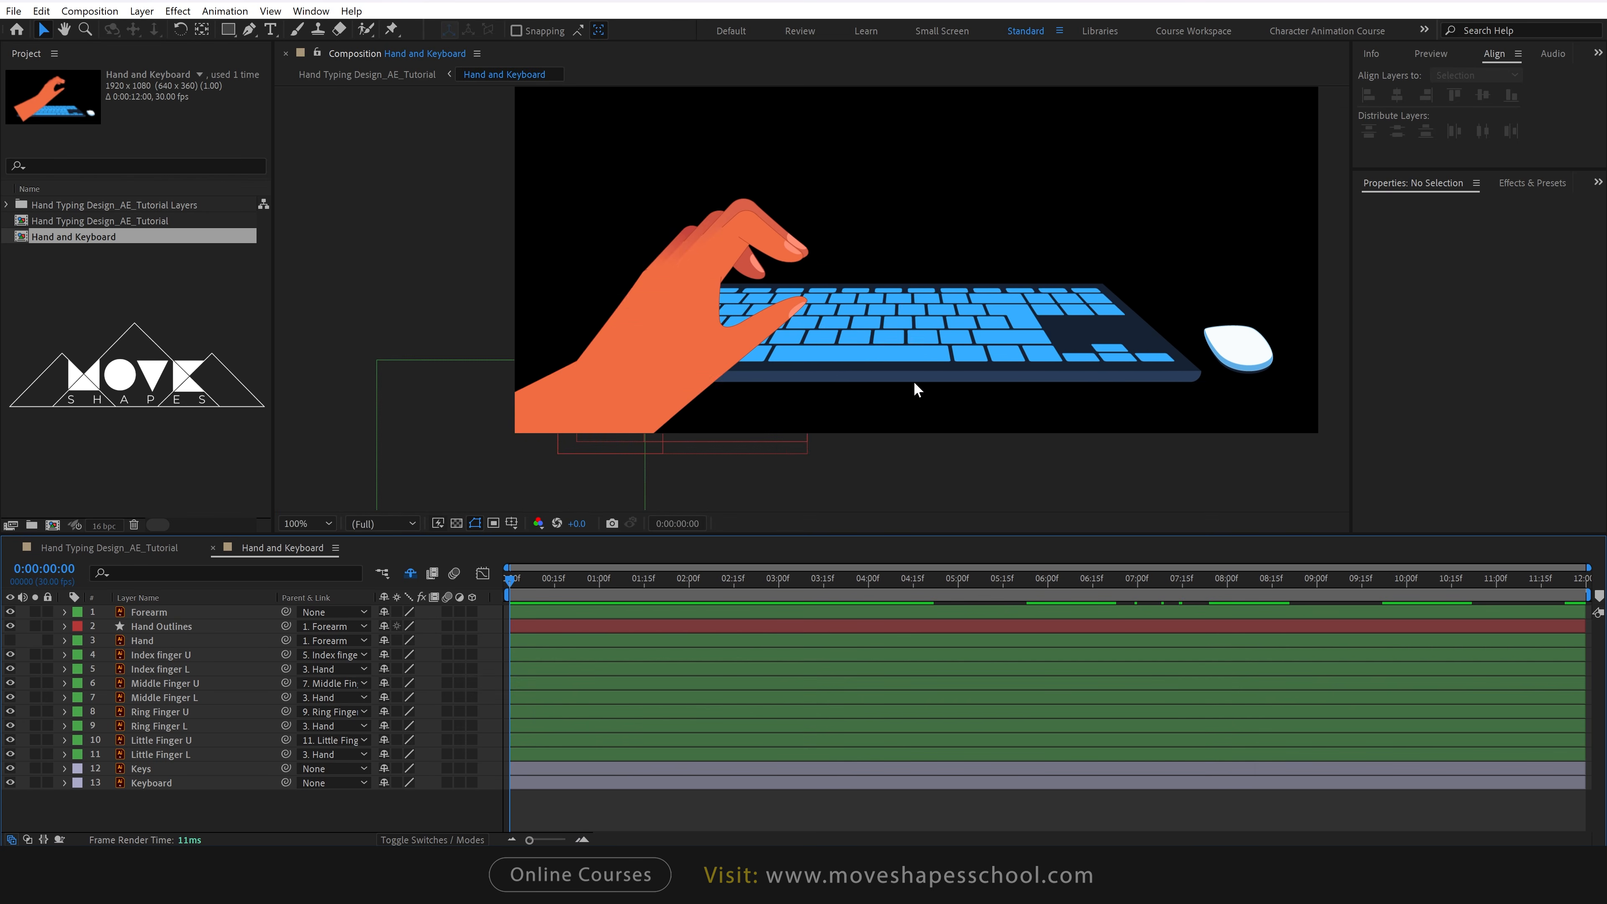
{"action": "key", "text": "v"}
{"action": "left_click_drag", "start_coordinate": [595, 578], "coordinate": [145, 612]}
{"action": "left_click", "coordinate": [146, 612]}
{"action": "left_click", "coordinate": [162, 753], "text": "shift"}
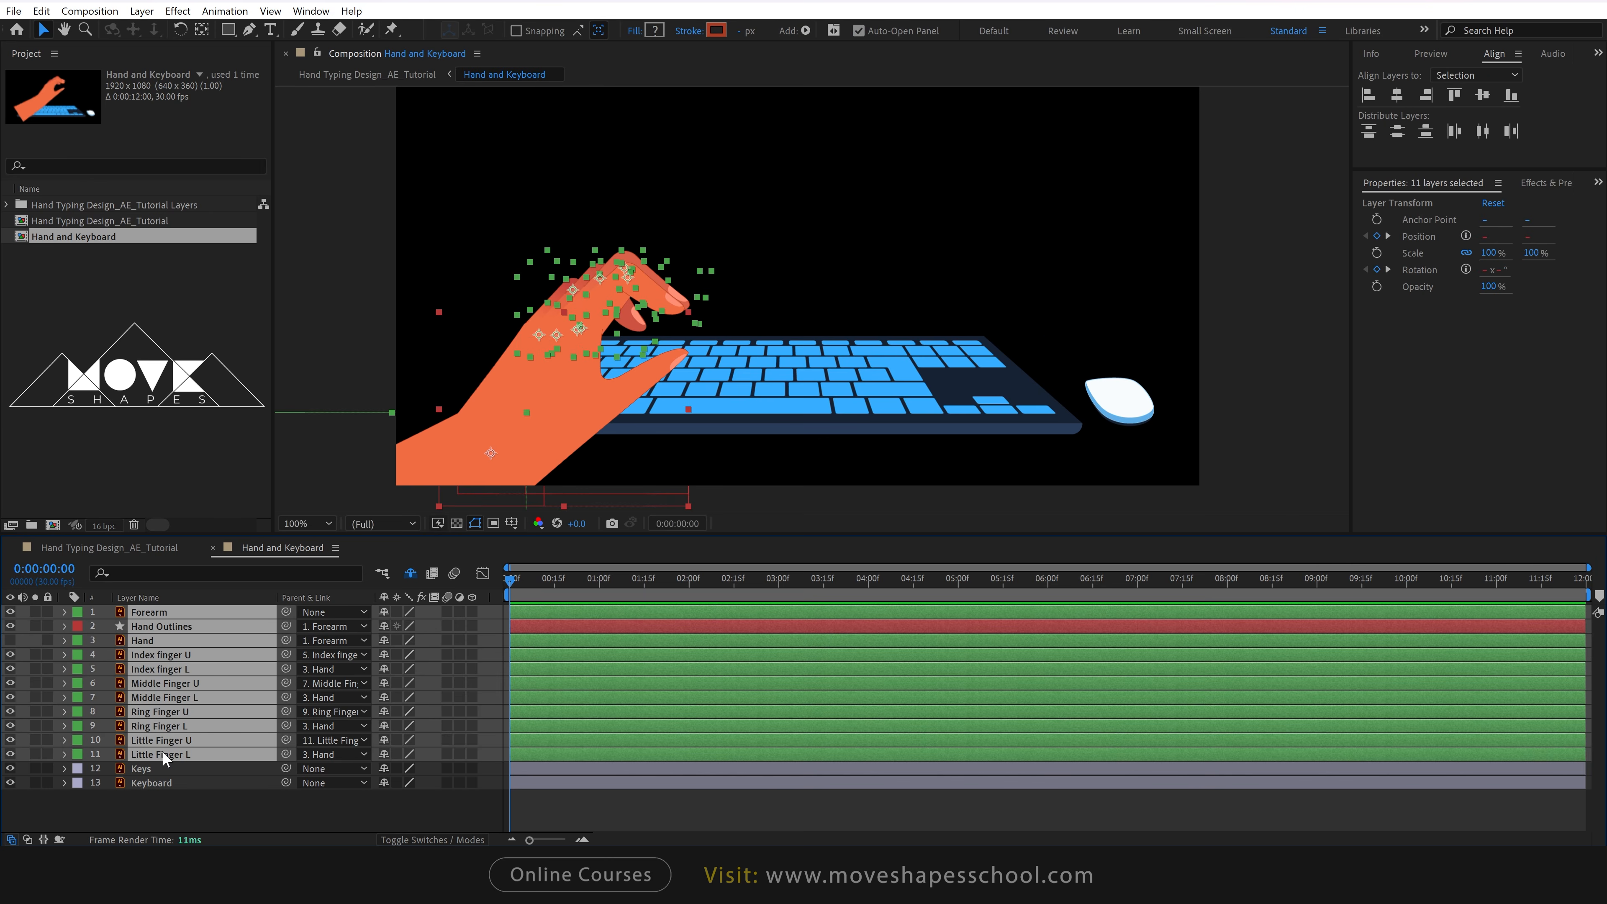
{"action": "right_click", "coordinate": [680, 744]}
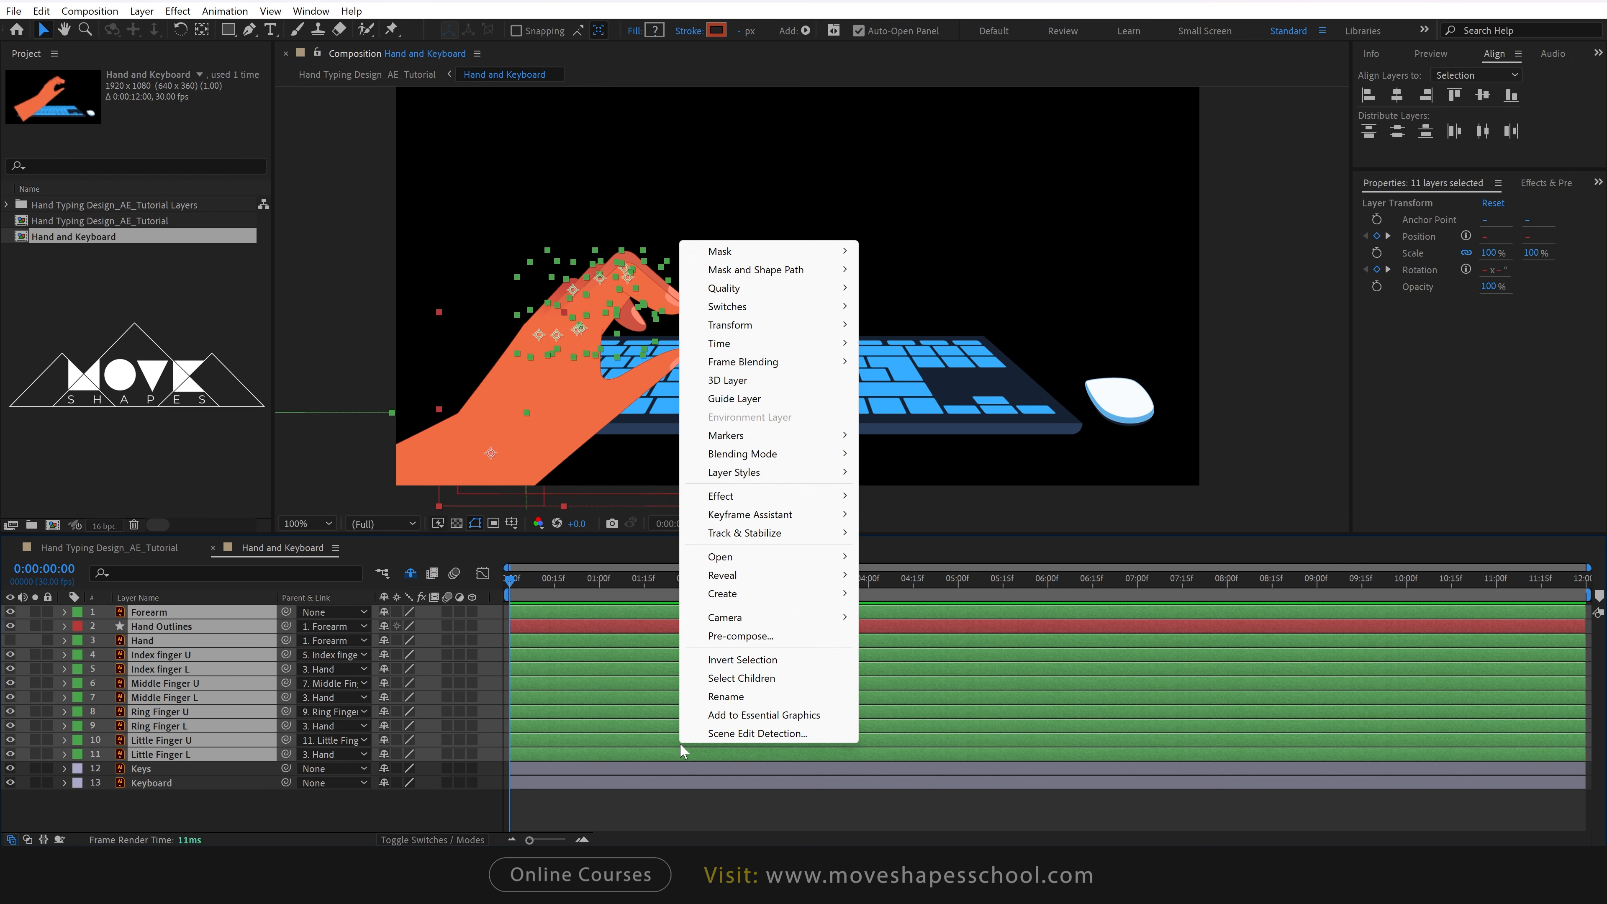
{"action": "left_click", "coordinate": [756, 638]}
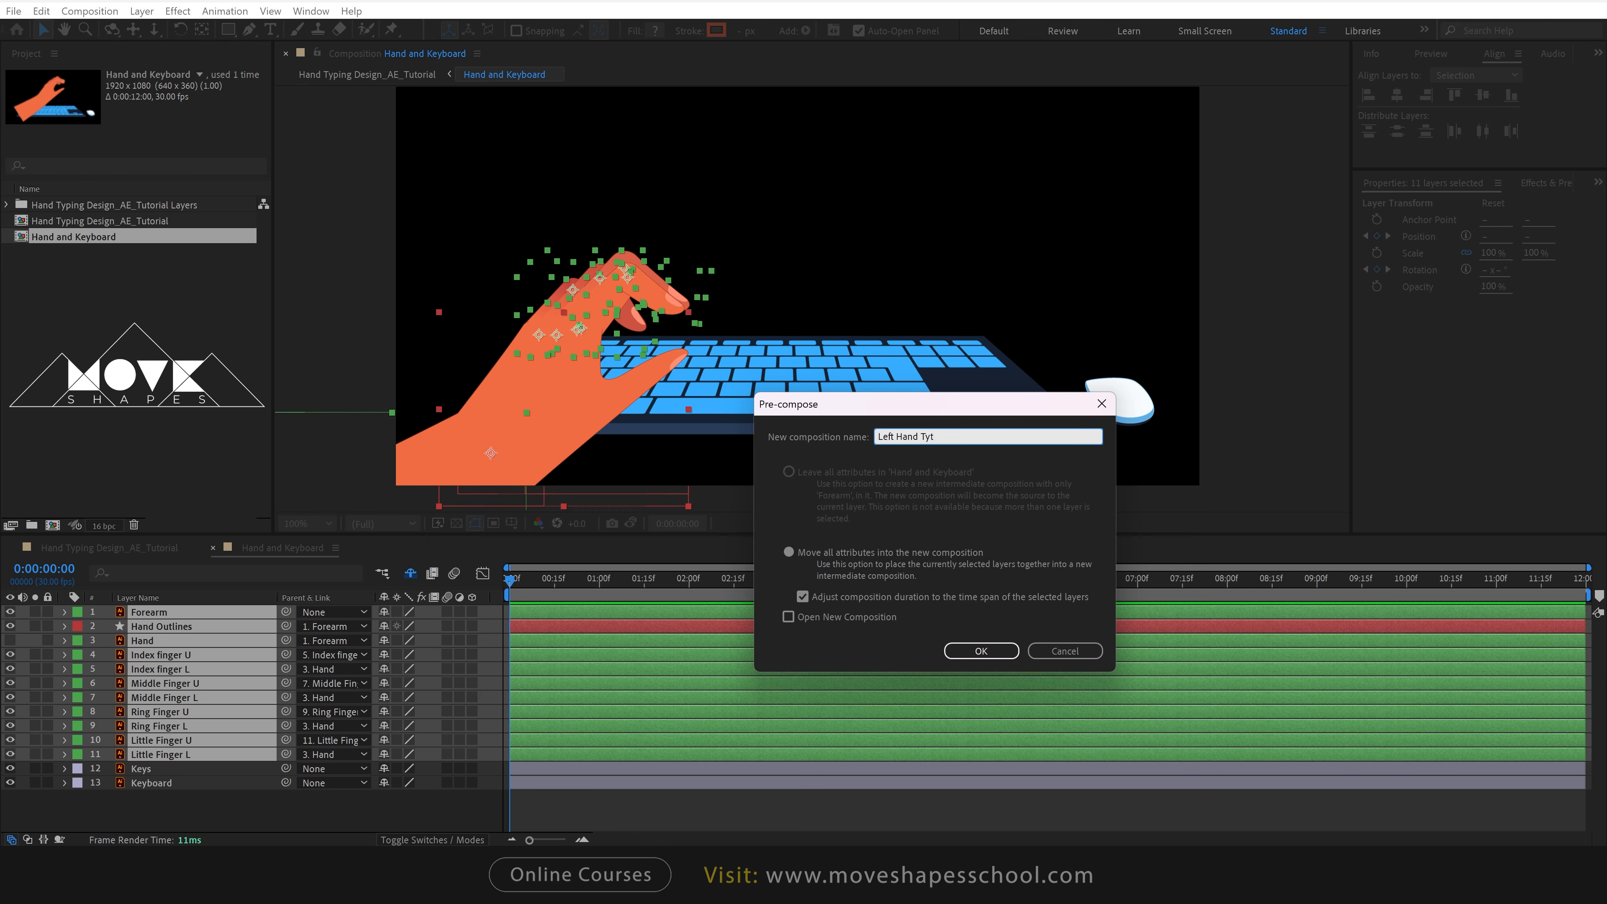
{"action": "left_click", "coordinate": [971, 648]}
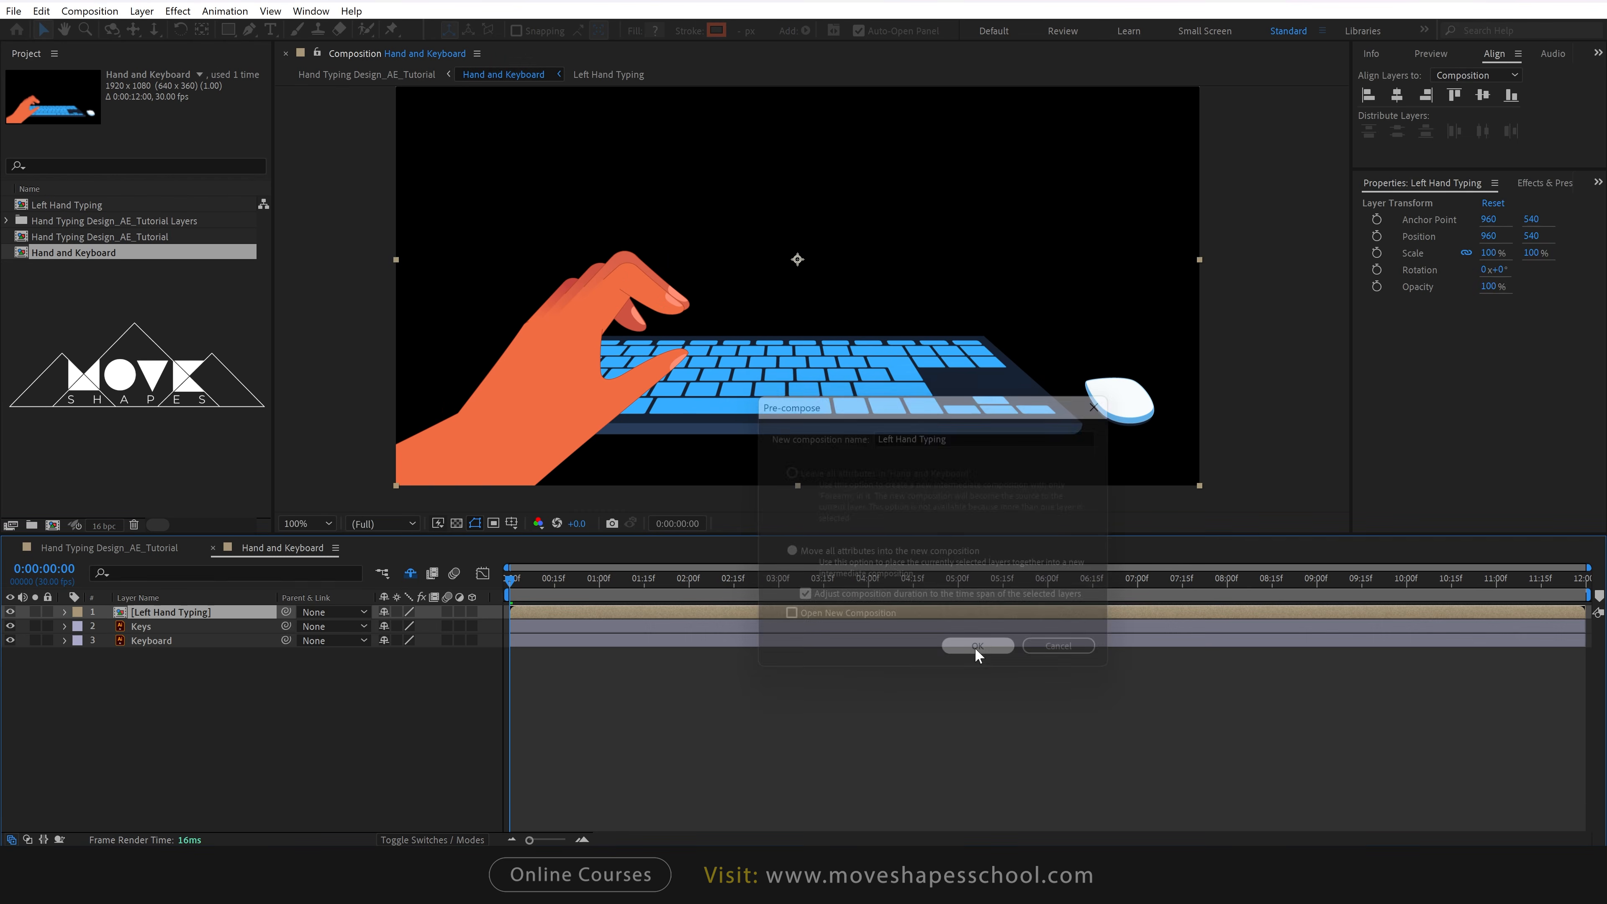
Preview the Left Hand Typing animation, return to the start, and enable time remapping on its layer.
{"action": "left_click_drag", "start_coordinate": [550, 580], "coordinate": [782, 596]}
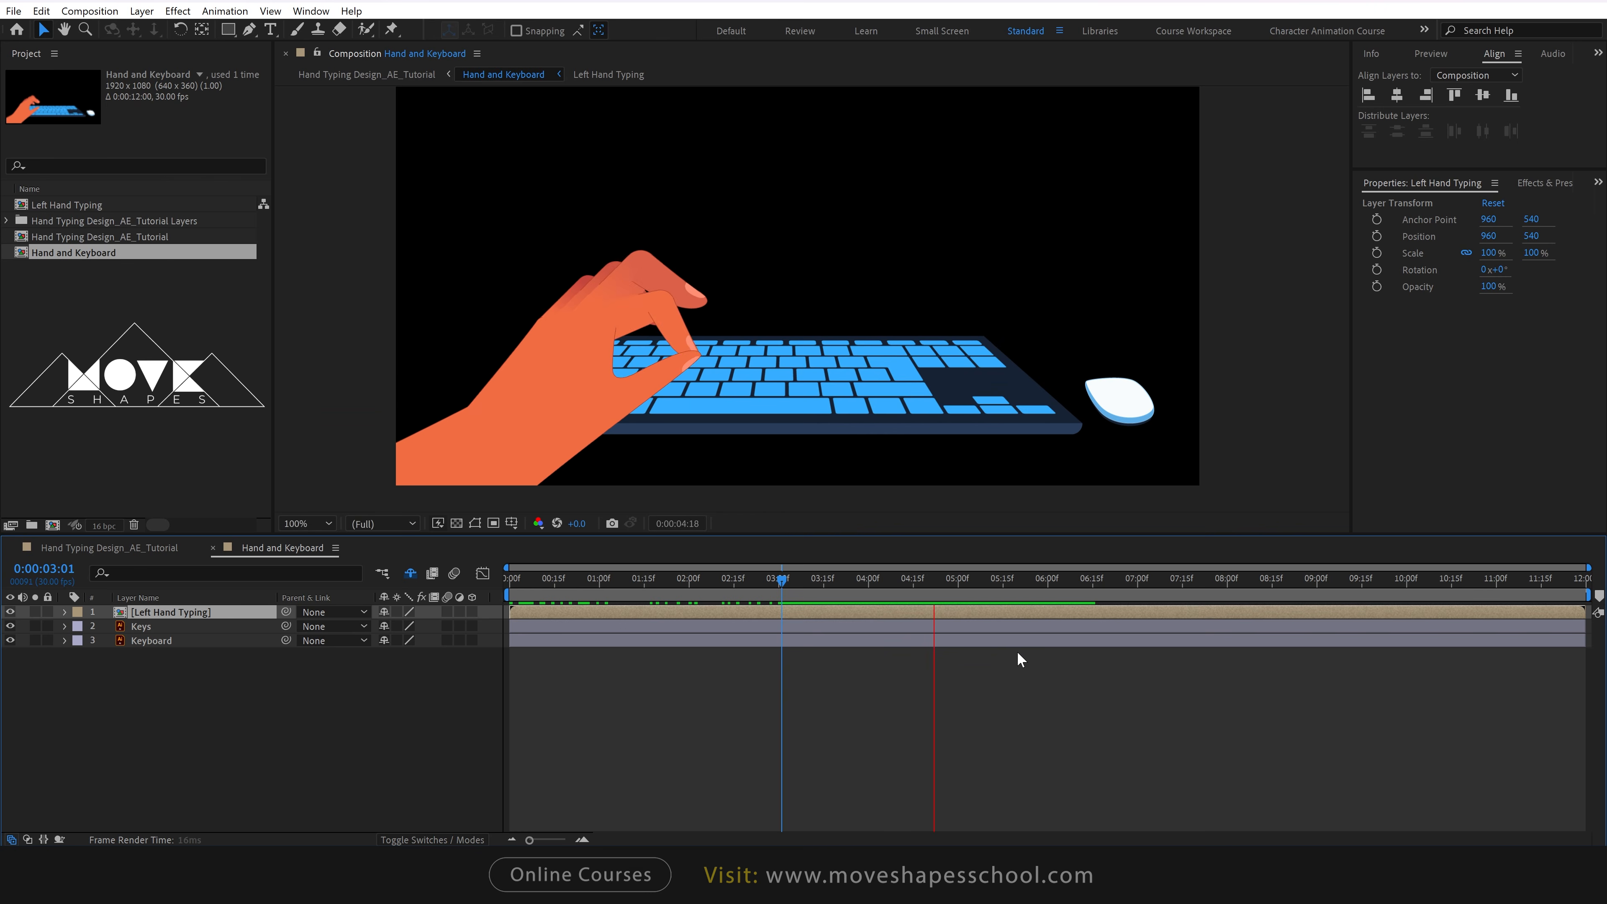
{"action": "left_click", "coordinate": [510, 600]}
{"action": "left_click", "coordinate": [508, 599]}
{"action": "left_click", "coordinate": [578, 680]}
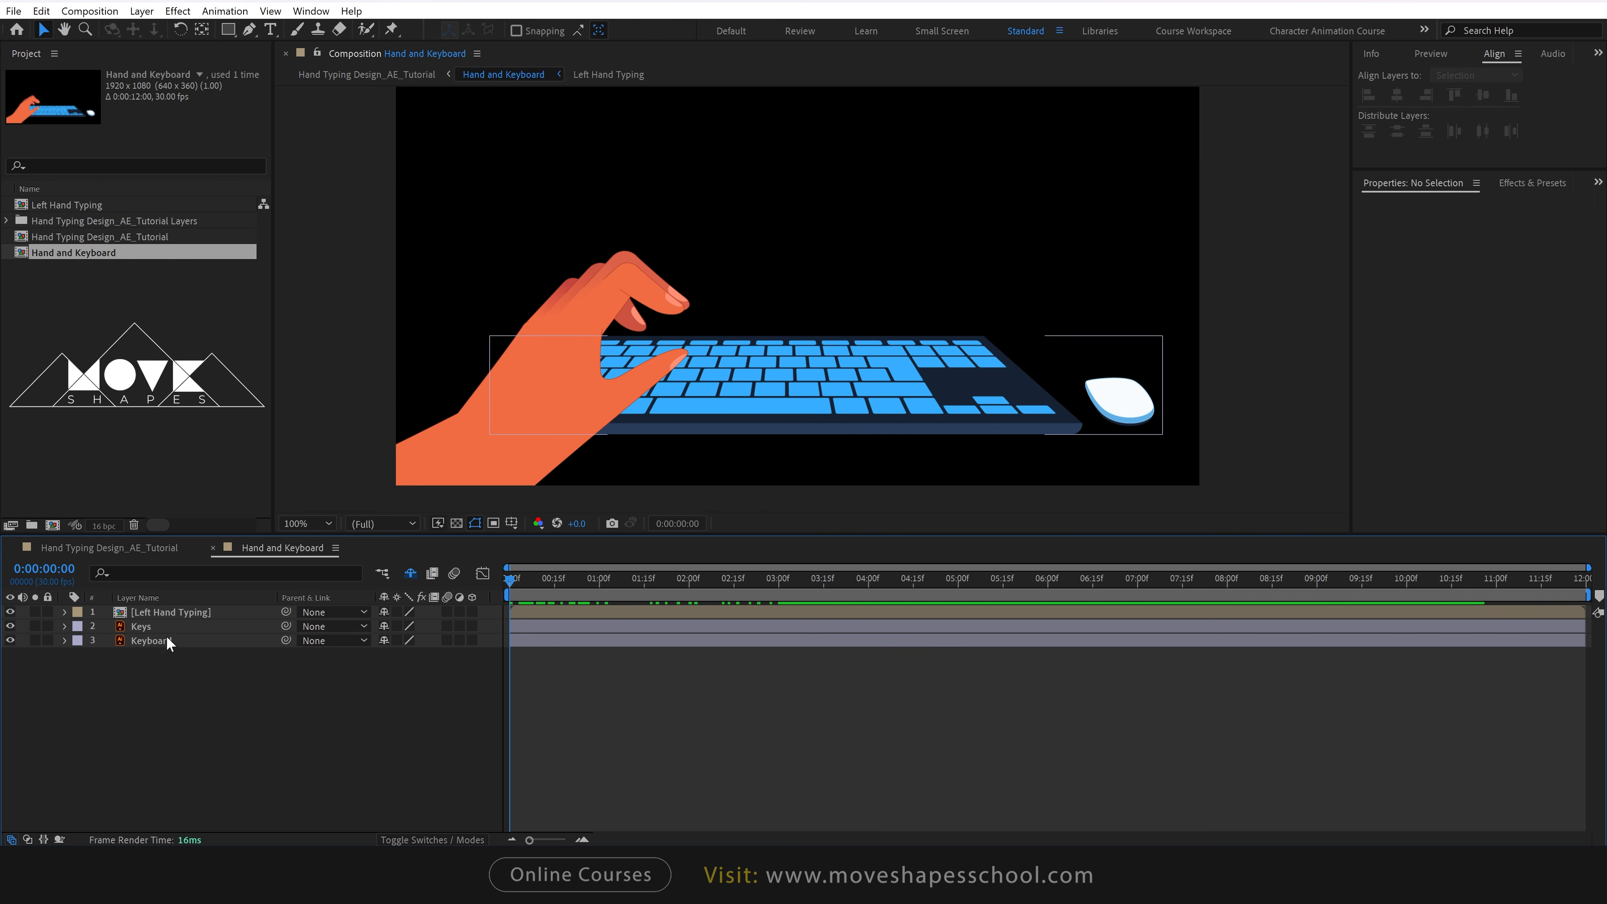
{"action": "left_click", "coordinate": [205, 614]}
{"action": "right_click", "coordinate": [556, 611]}
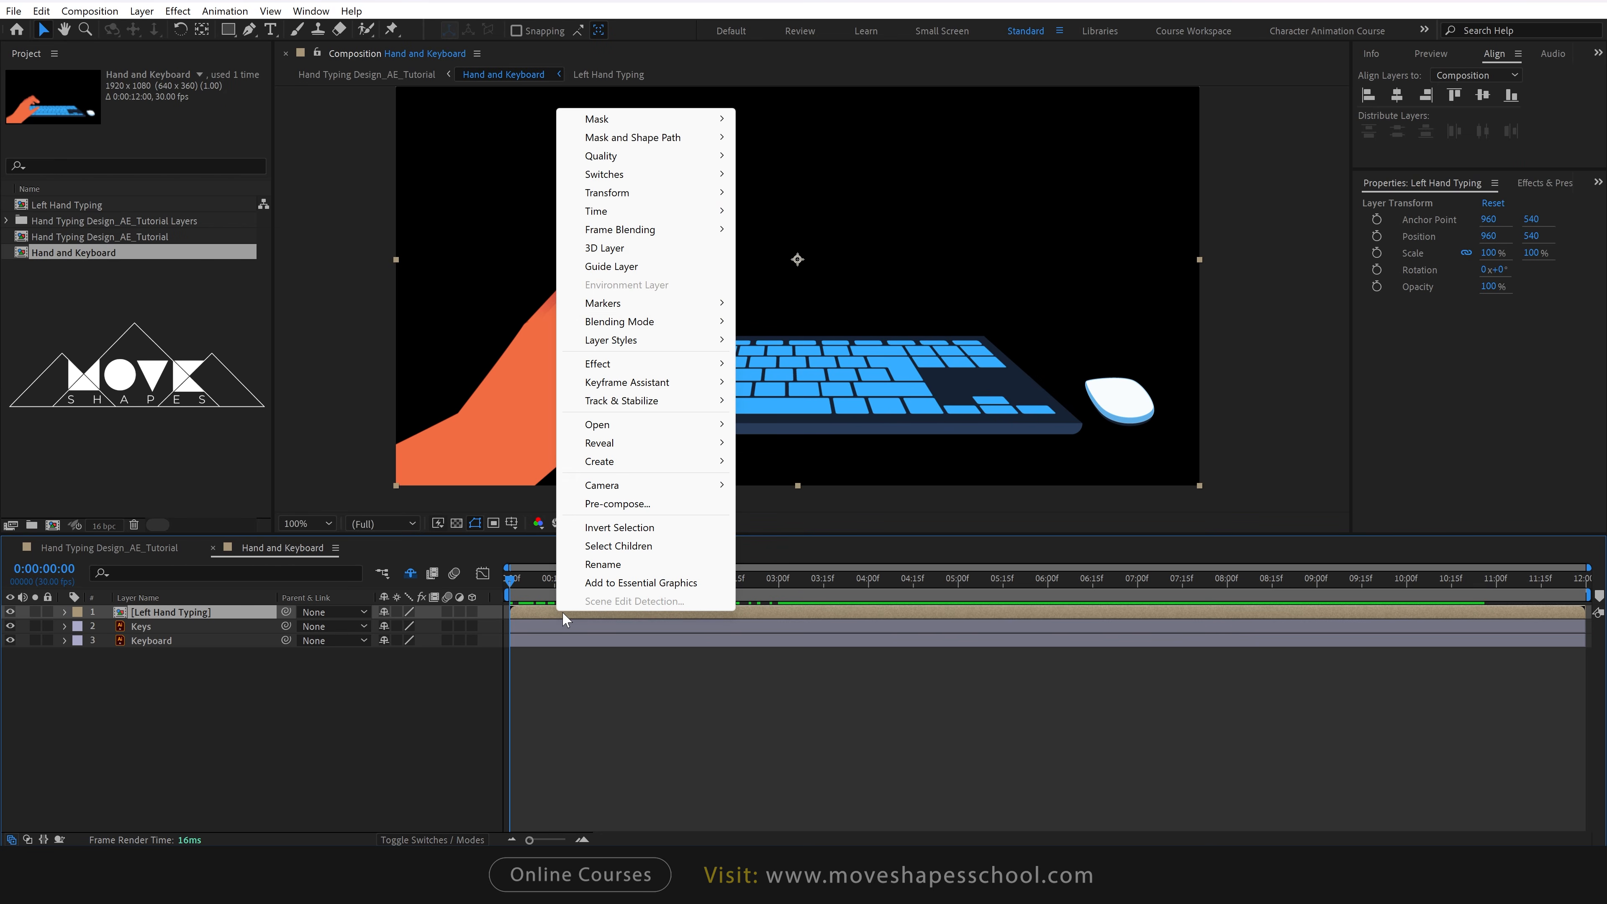
{"action": "mouse_move", "coordinate": [619, 217]}
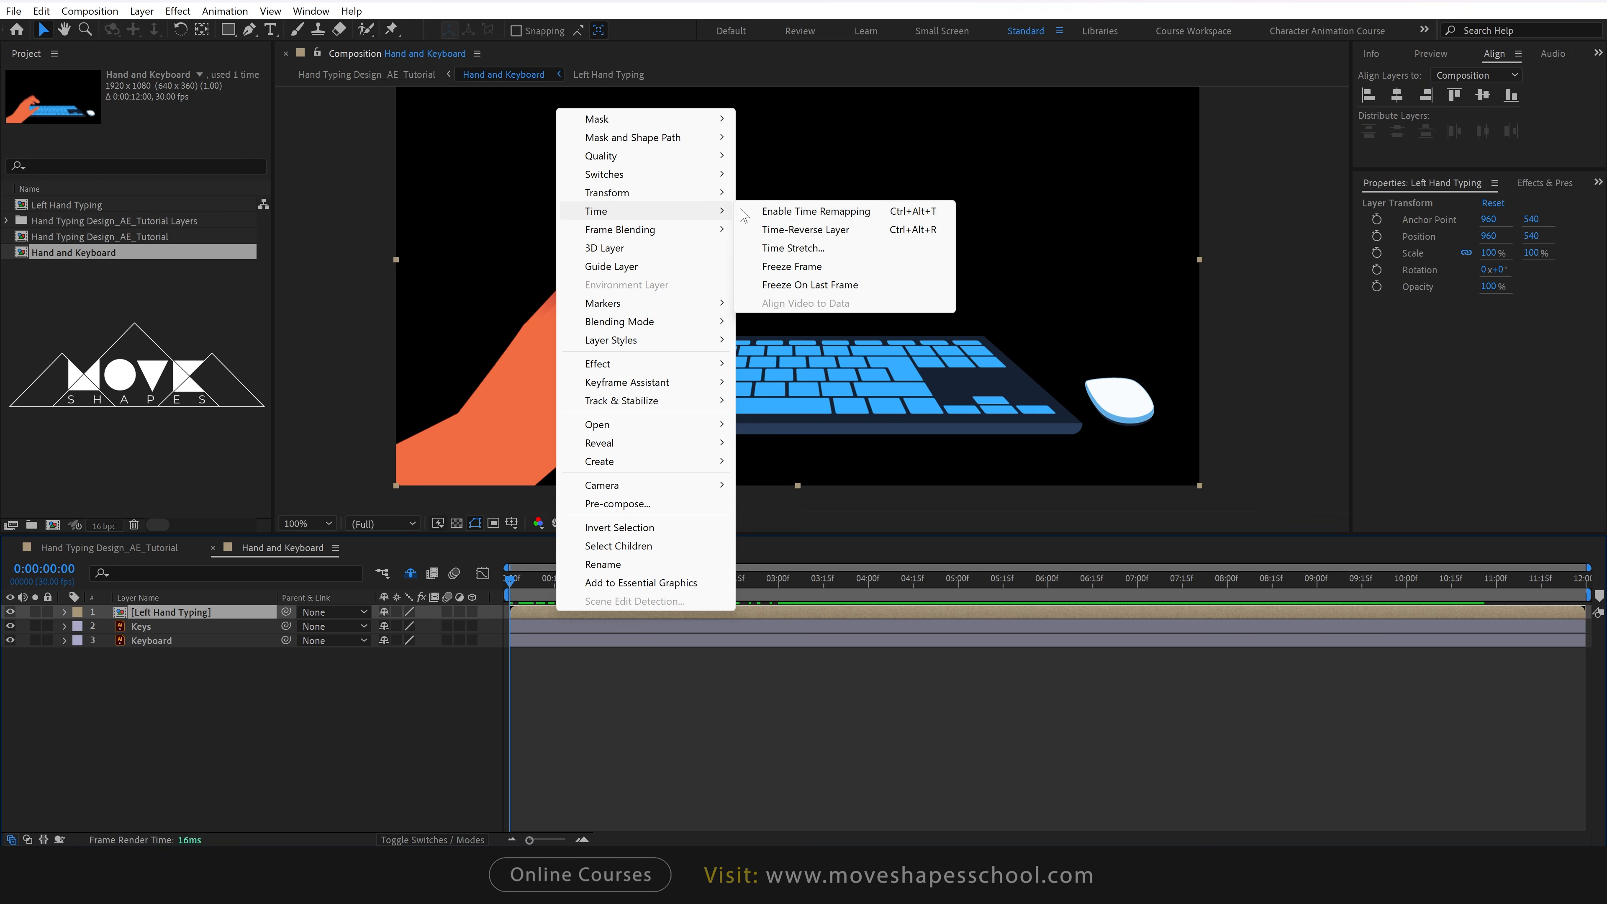
{"action": "left_click", "coordinate": [807, 212]}
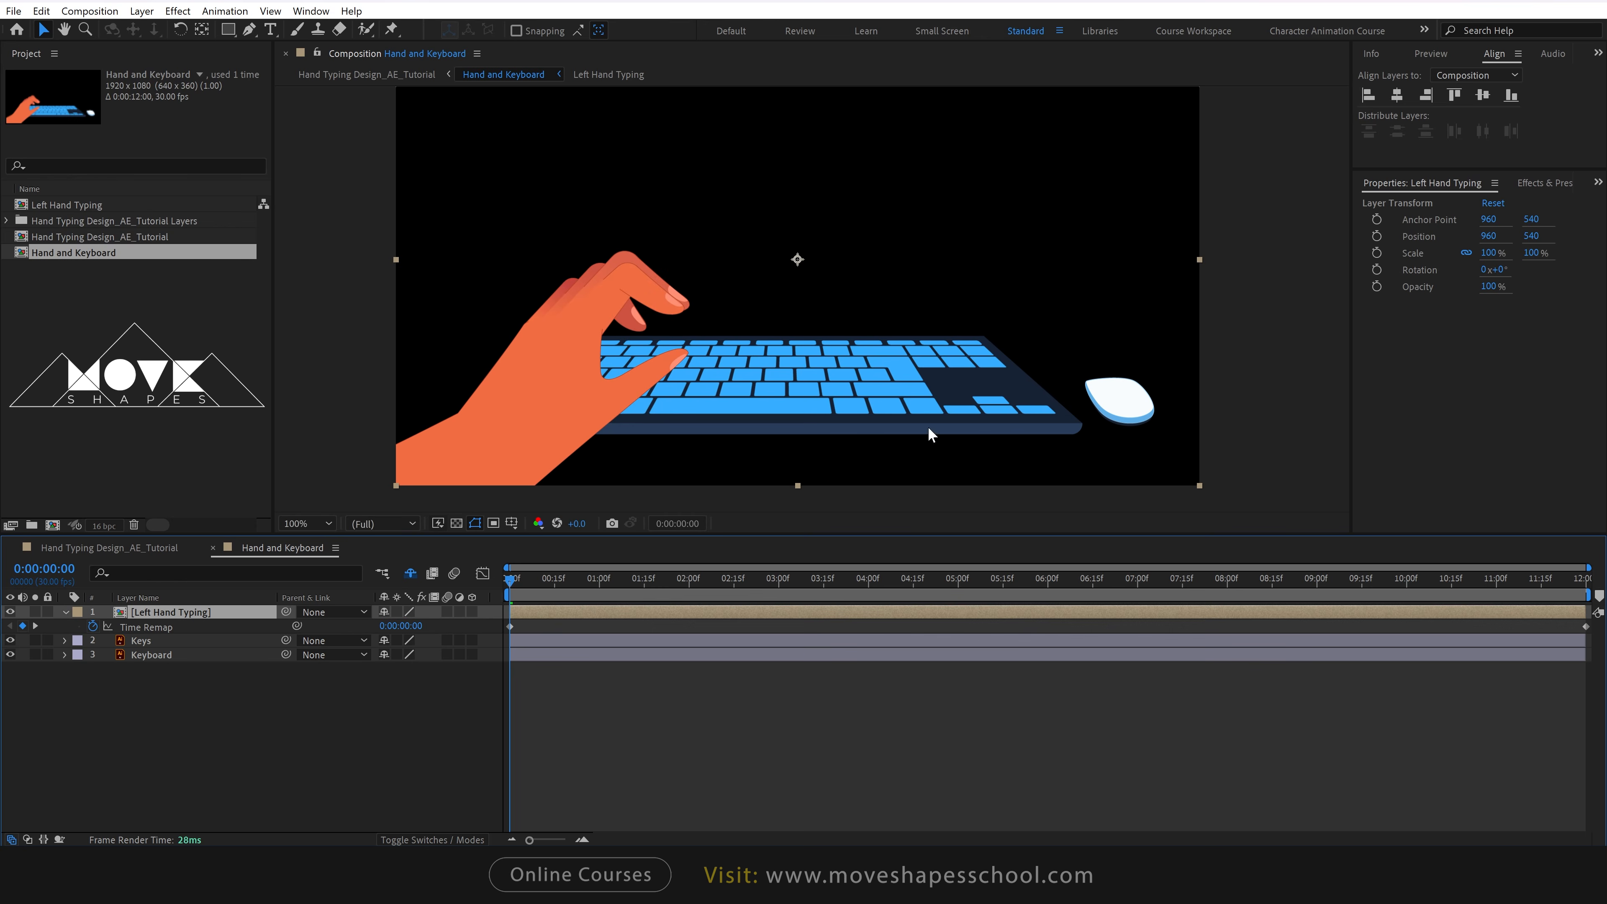
Move the last Time Remap keyframe to 0:00:06:00 and preview the faster typing.
{"action": "left_click", "coordinate": [1150, 709]}
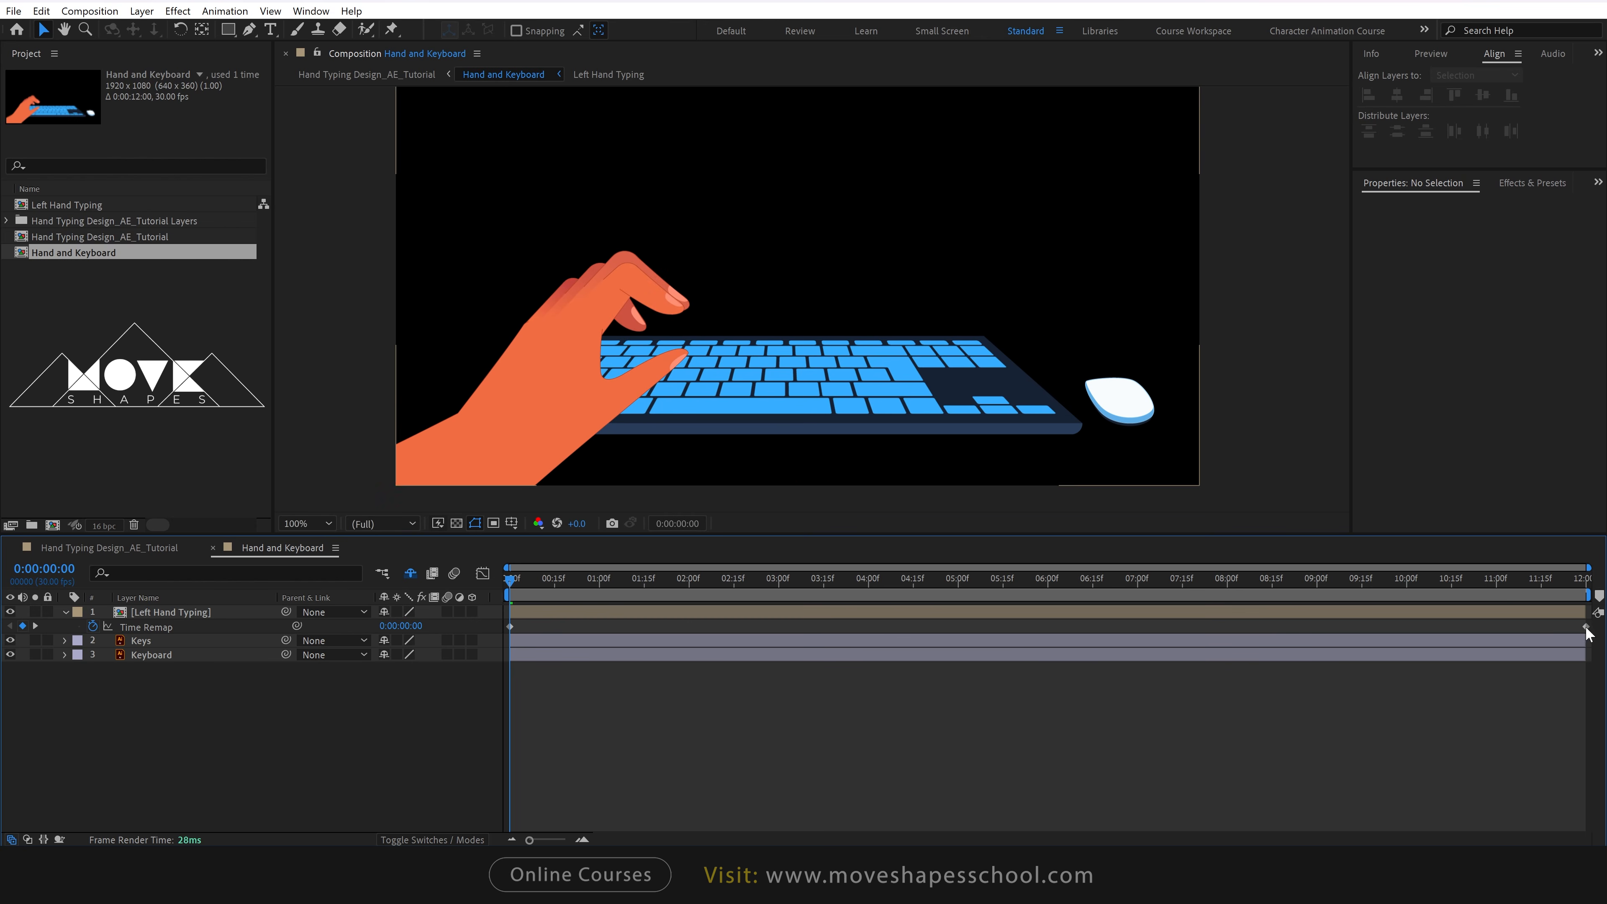
{"action": "left_click_drag", "start_coordinate": [1587, 632], "coordinate": [1292, 634]}
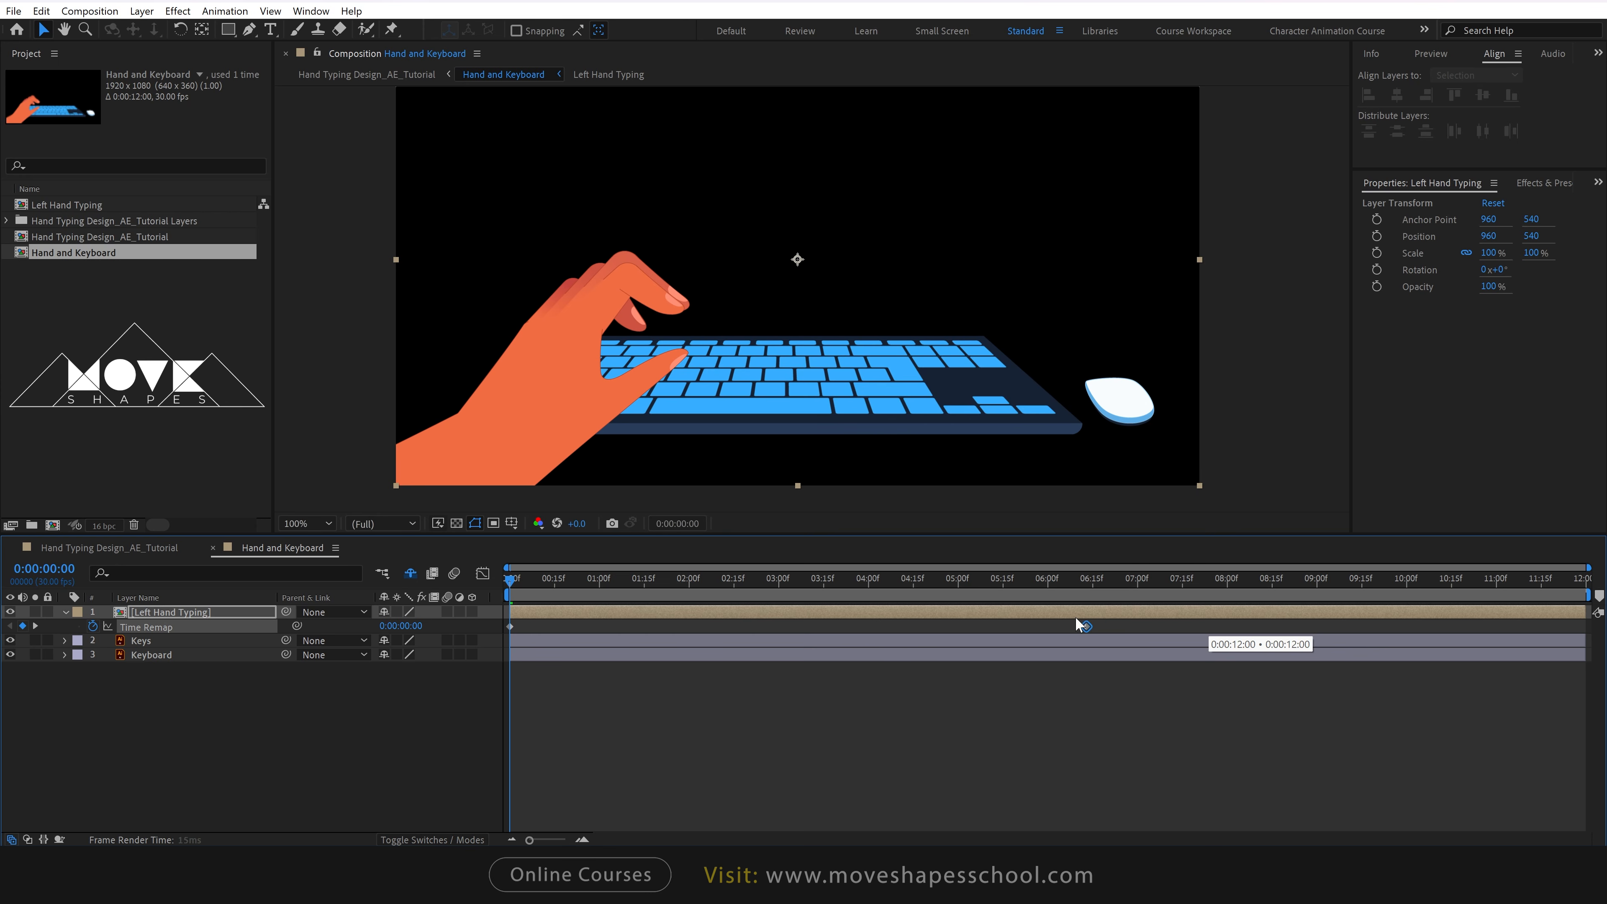
{"action": "left_click_drag", "start_coordinate": [1050, 625], "coordinate": [1048, 626]}
{"action": "key", "text": "space"}
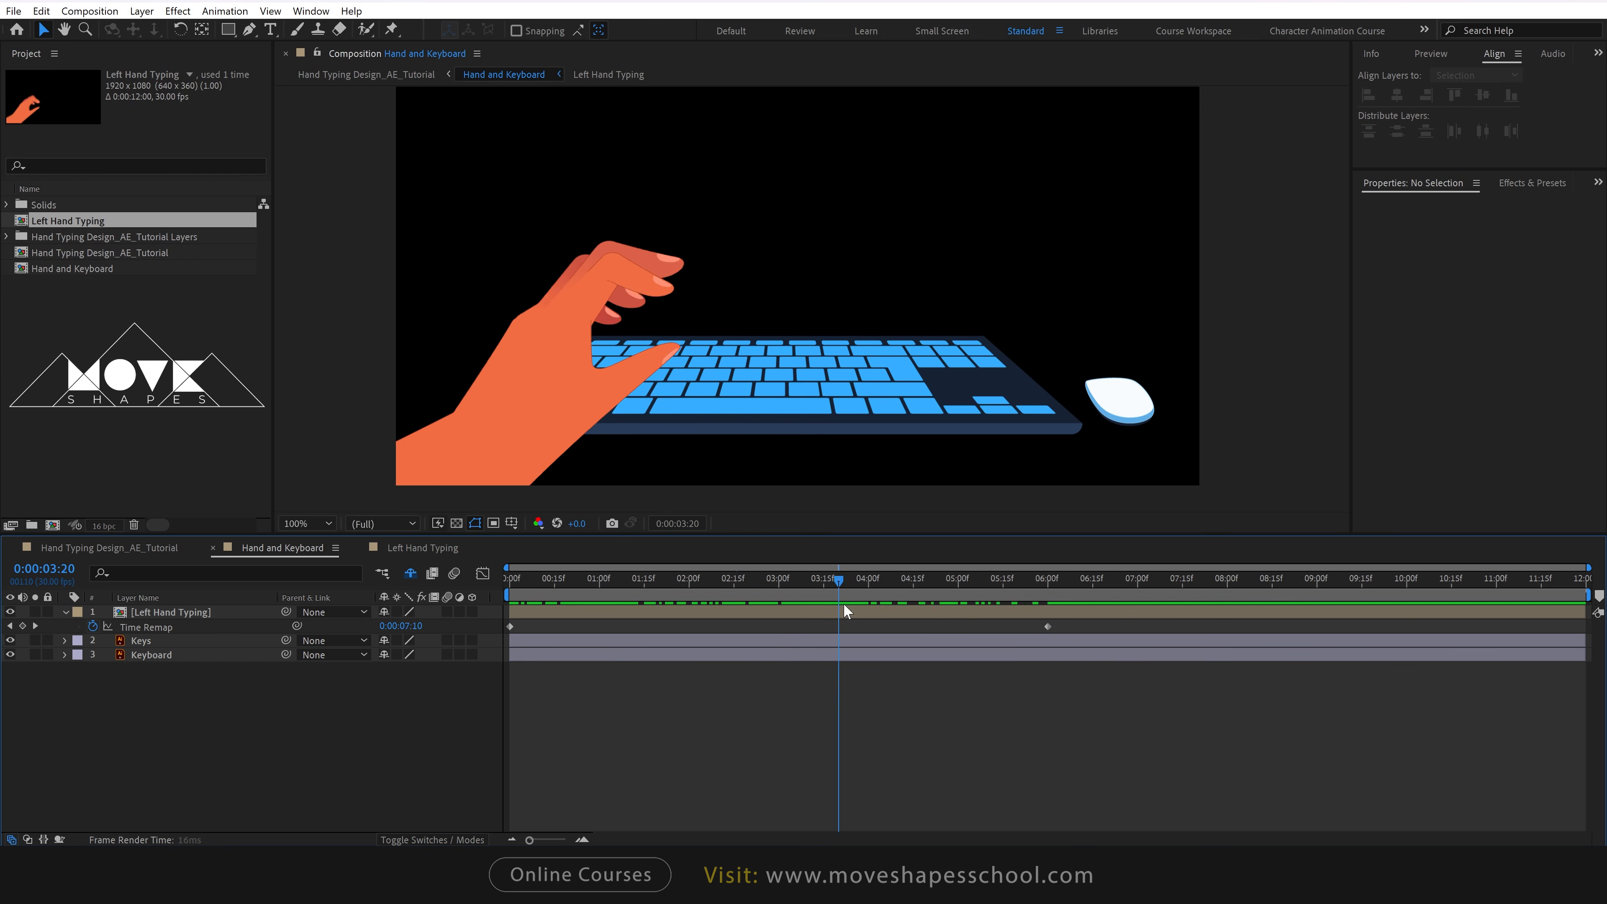
Place the current time at the last Time Remap keyframe, end the work area at 0:00:06:00, and return to the start.
{"action": "left_click_drag", "start_coordinate": [844, 603], "coordinate": [1046, 622]}
{"action": "left_click", "coordinate": [1046, 612]}
{"action": "left_click", "coordinate": [1050, 578]}
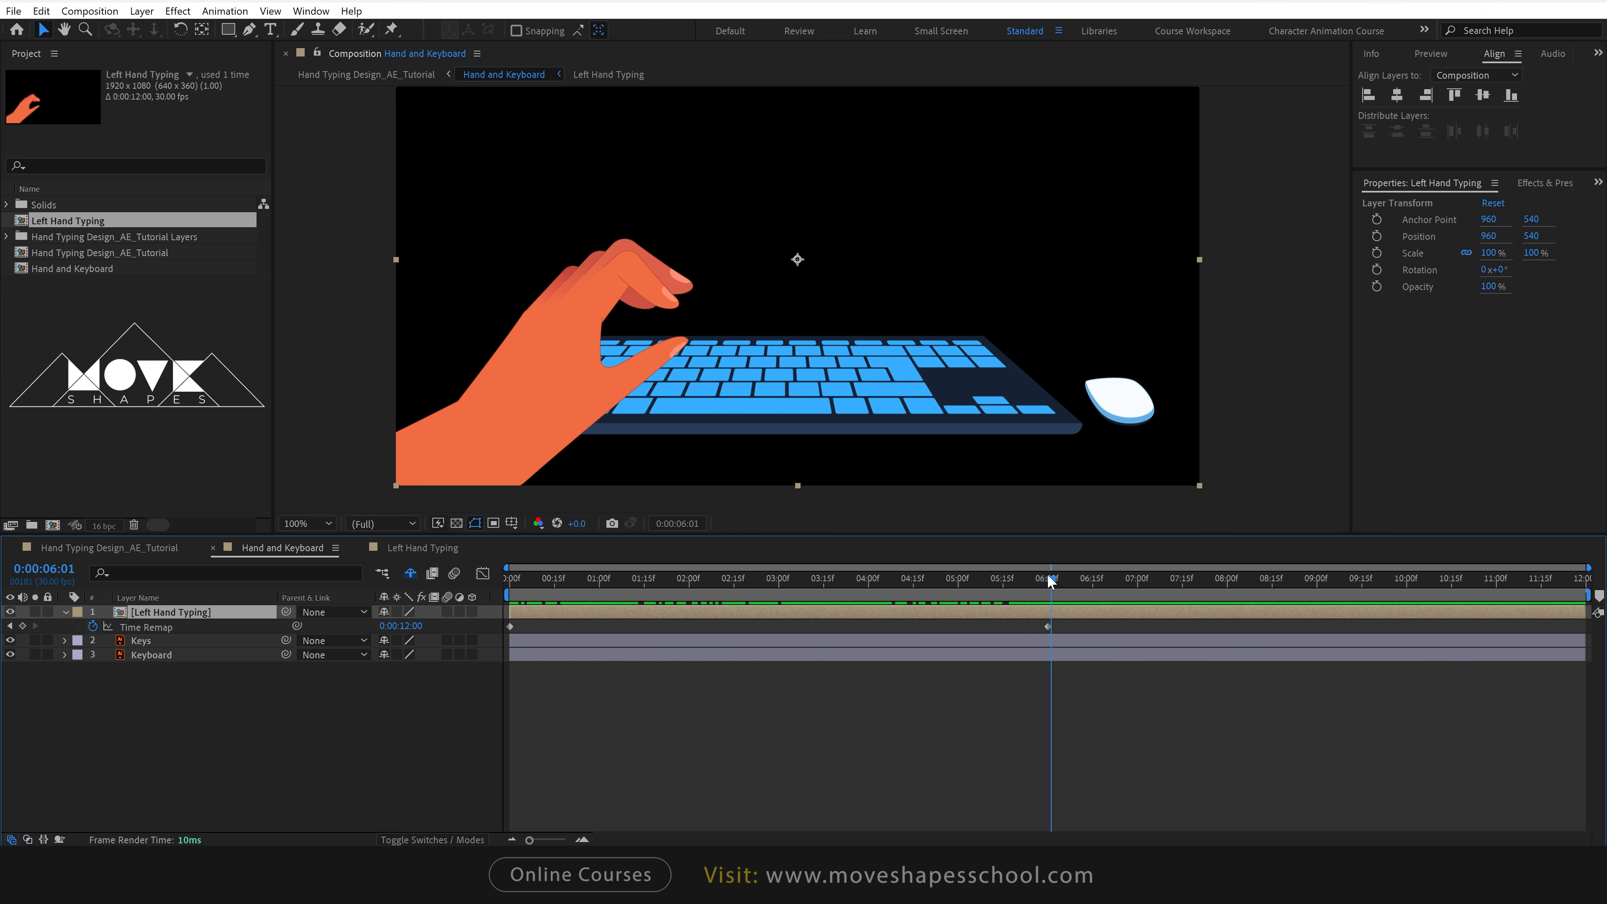
{"action": "left_click", "coordinate": [1089, 710]}
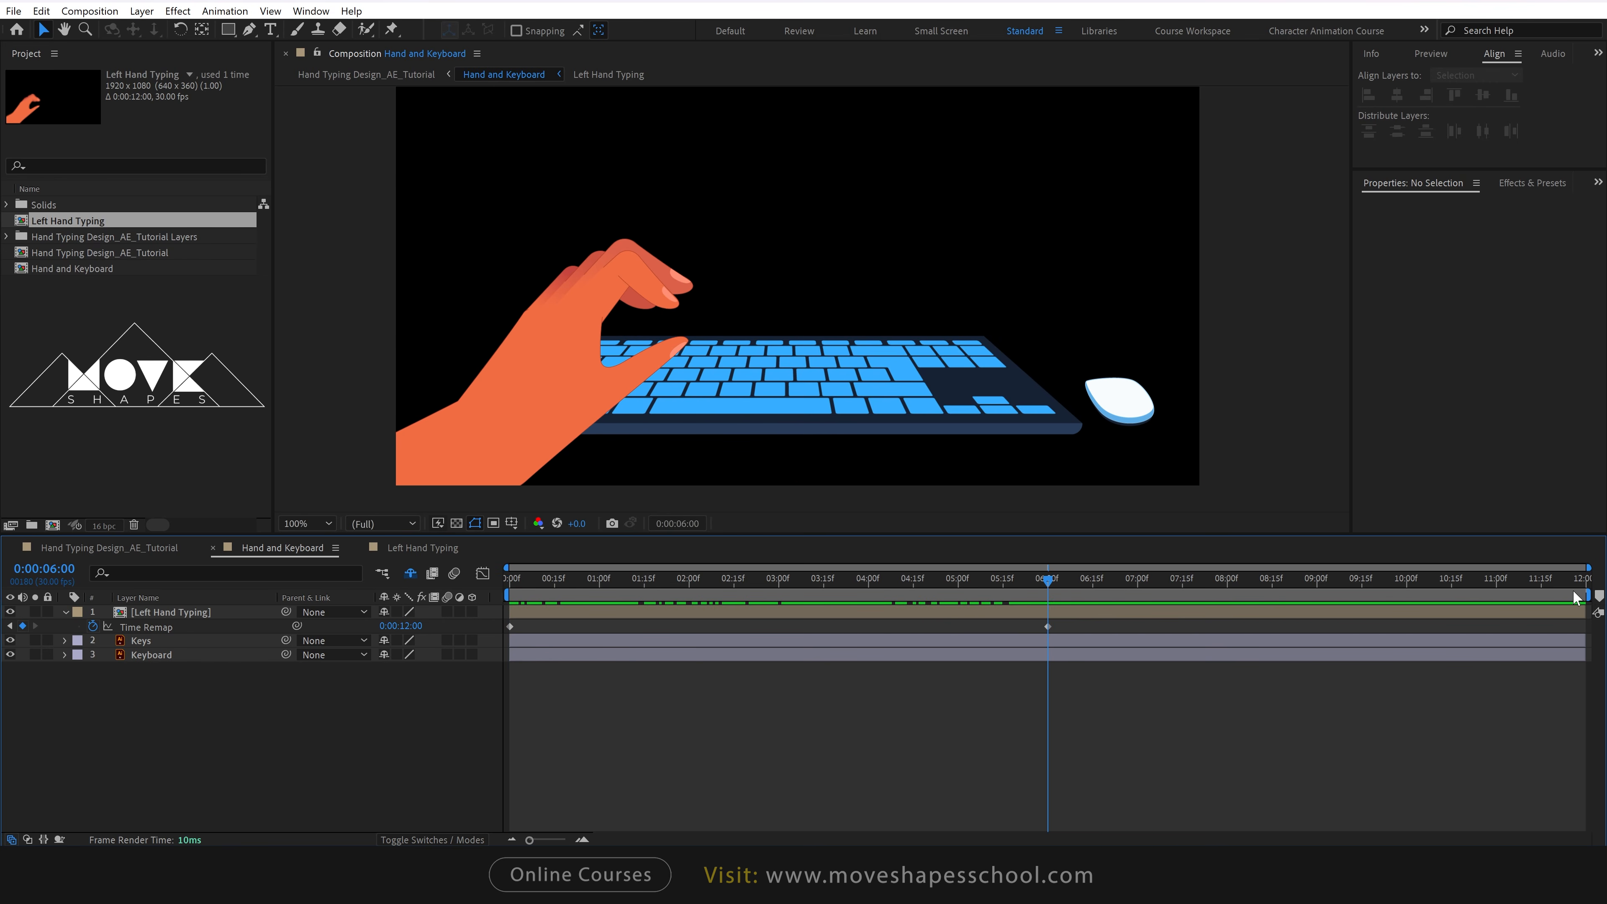
{"action": "left_click_drag", "start_coordinate": [1575, 597], "coordinate": [1049, 595]}
{"action": "key", "text": "Home"}
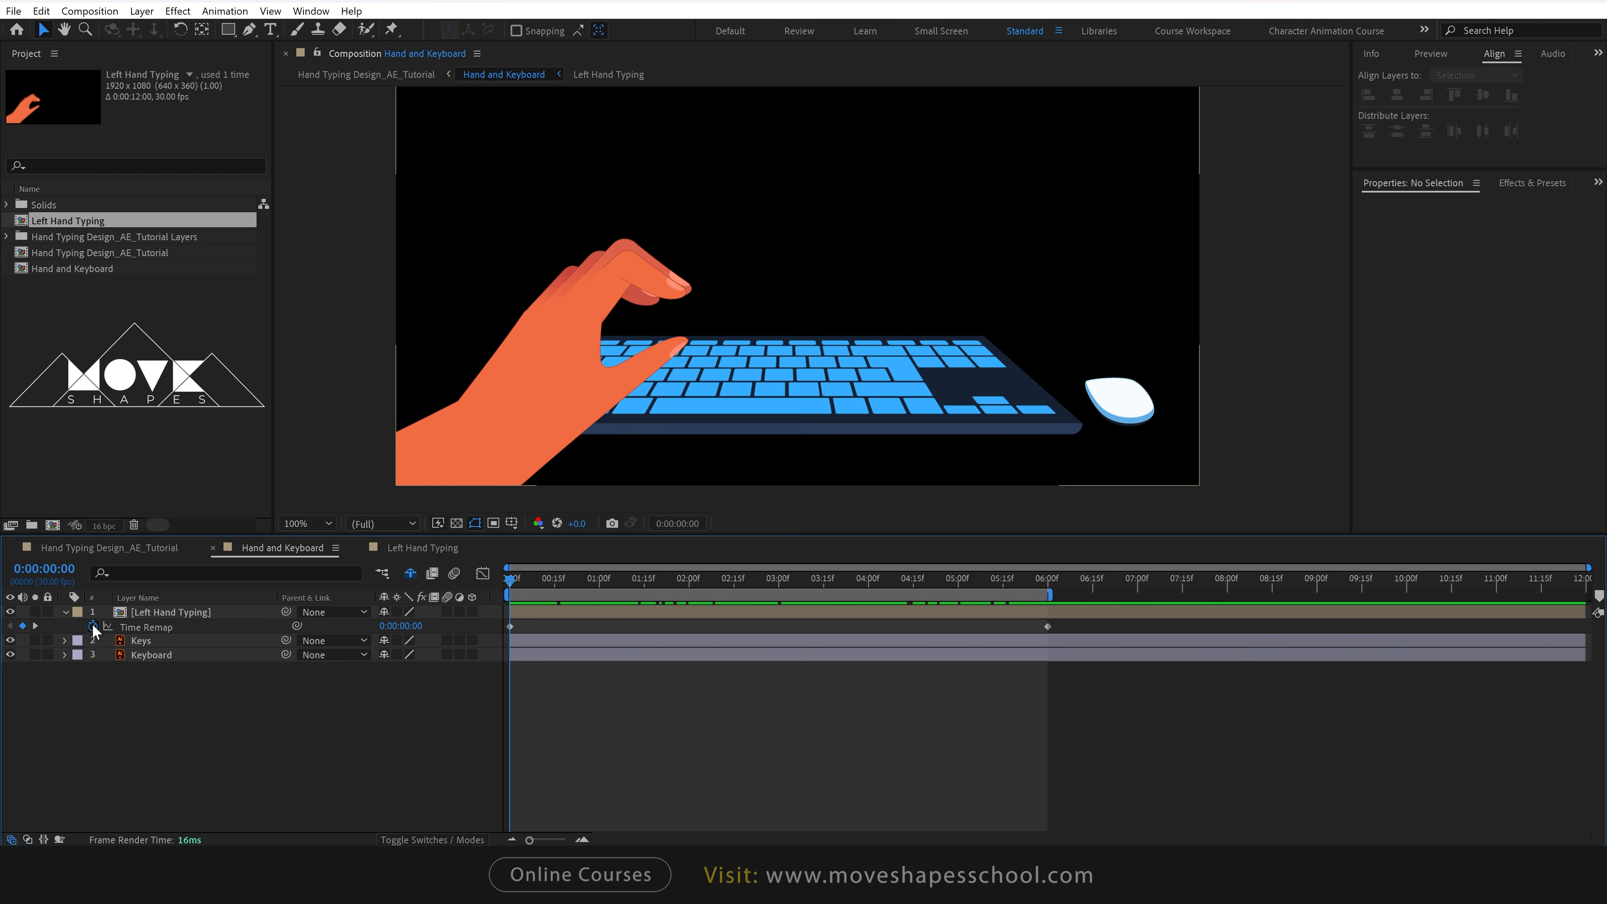
Add a loopOut() expression to the Time Remap property of Left Hand Typing and collapse the layer.
{"action": "left_click", "coordinate": [93, 627], "text": "alt"}
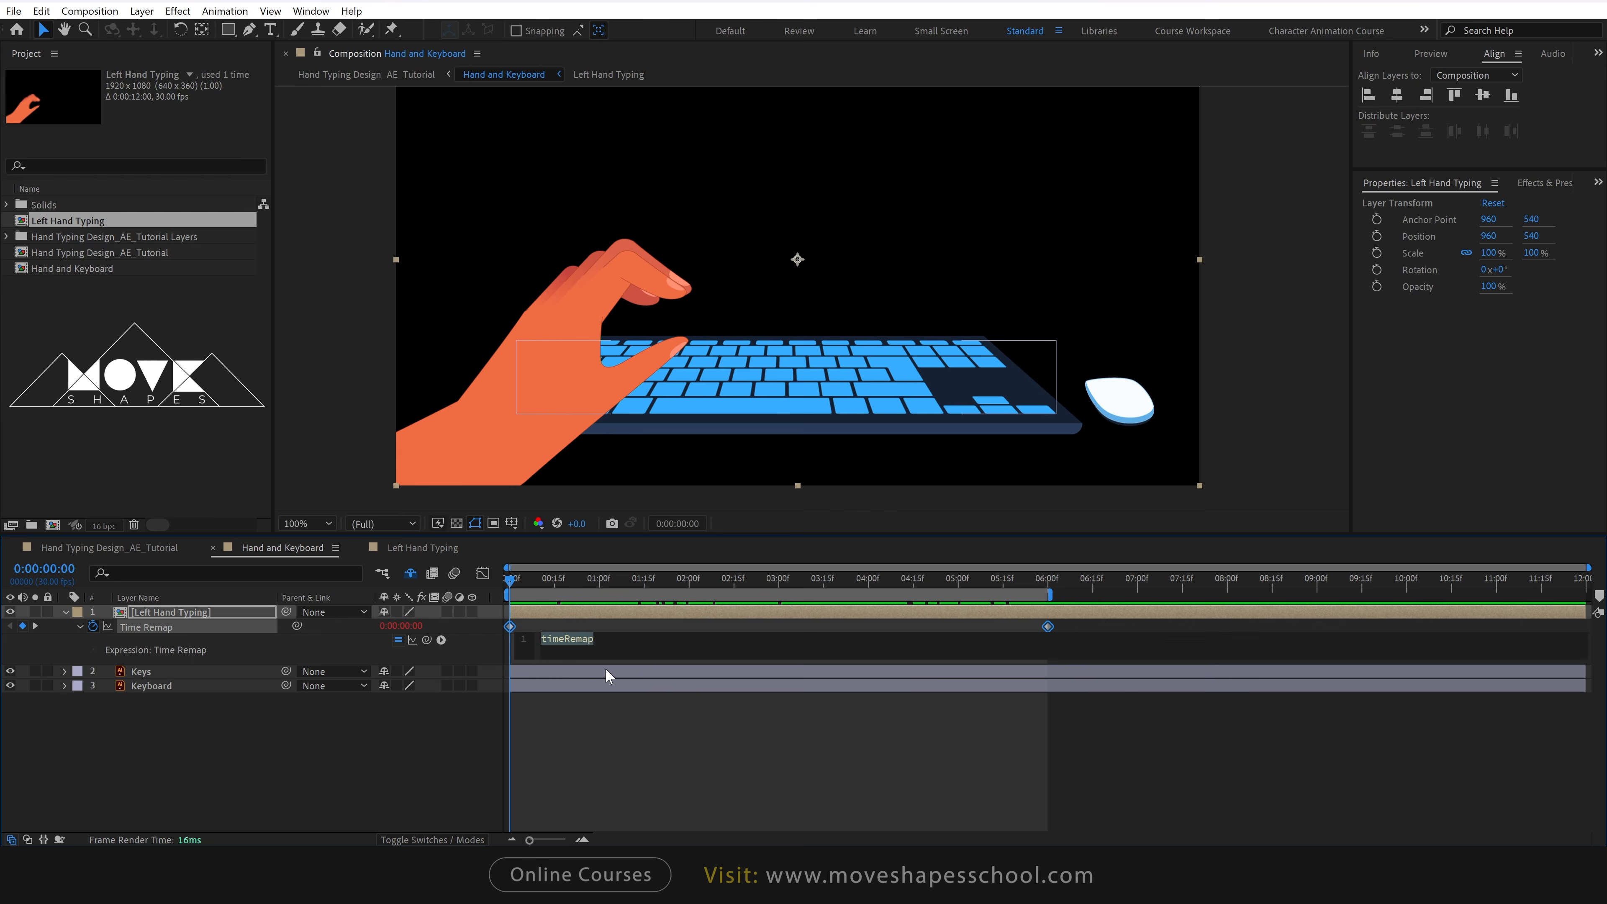
{"action": "type", "text": "loop"}
{"action": "left_click", "coordinate": [581, 682]}
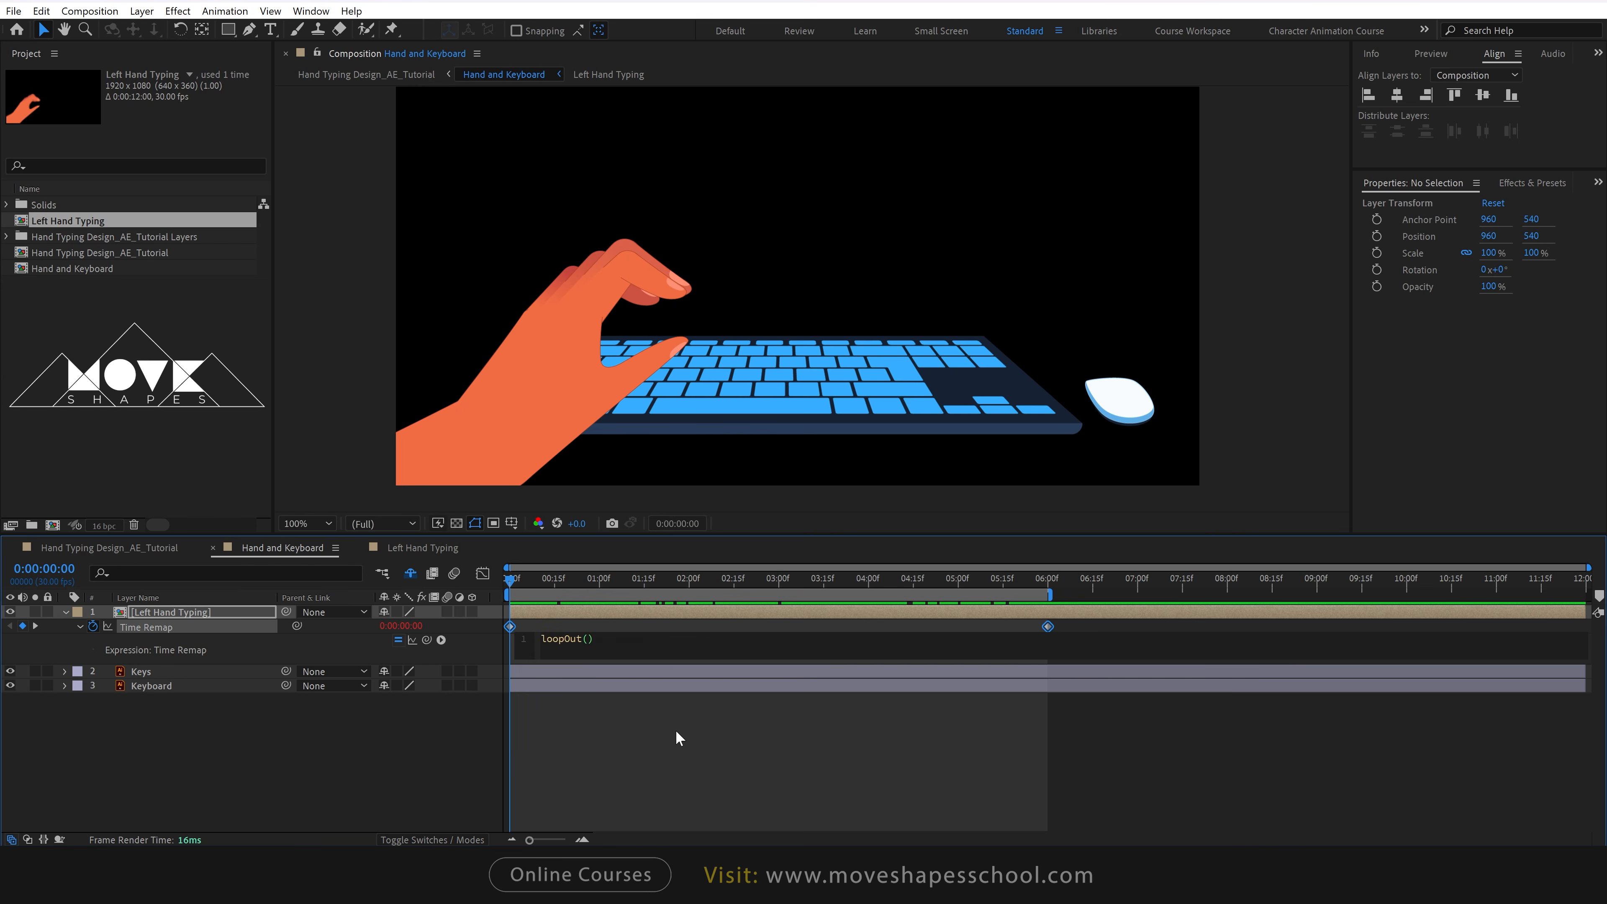
{"action": "left_click", "coordinate": [671, 744]}
{"action": "left_click", "coordinate": [65, 612]}
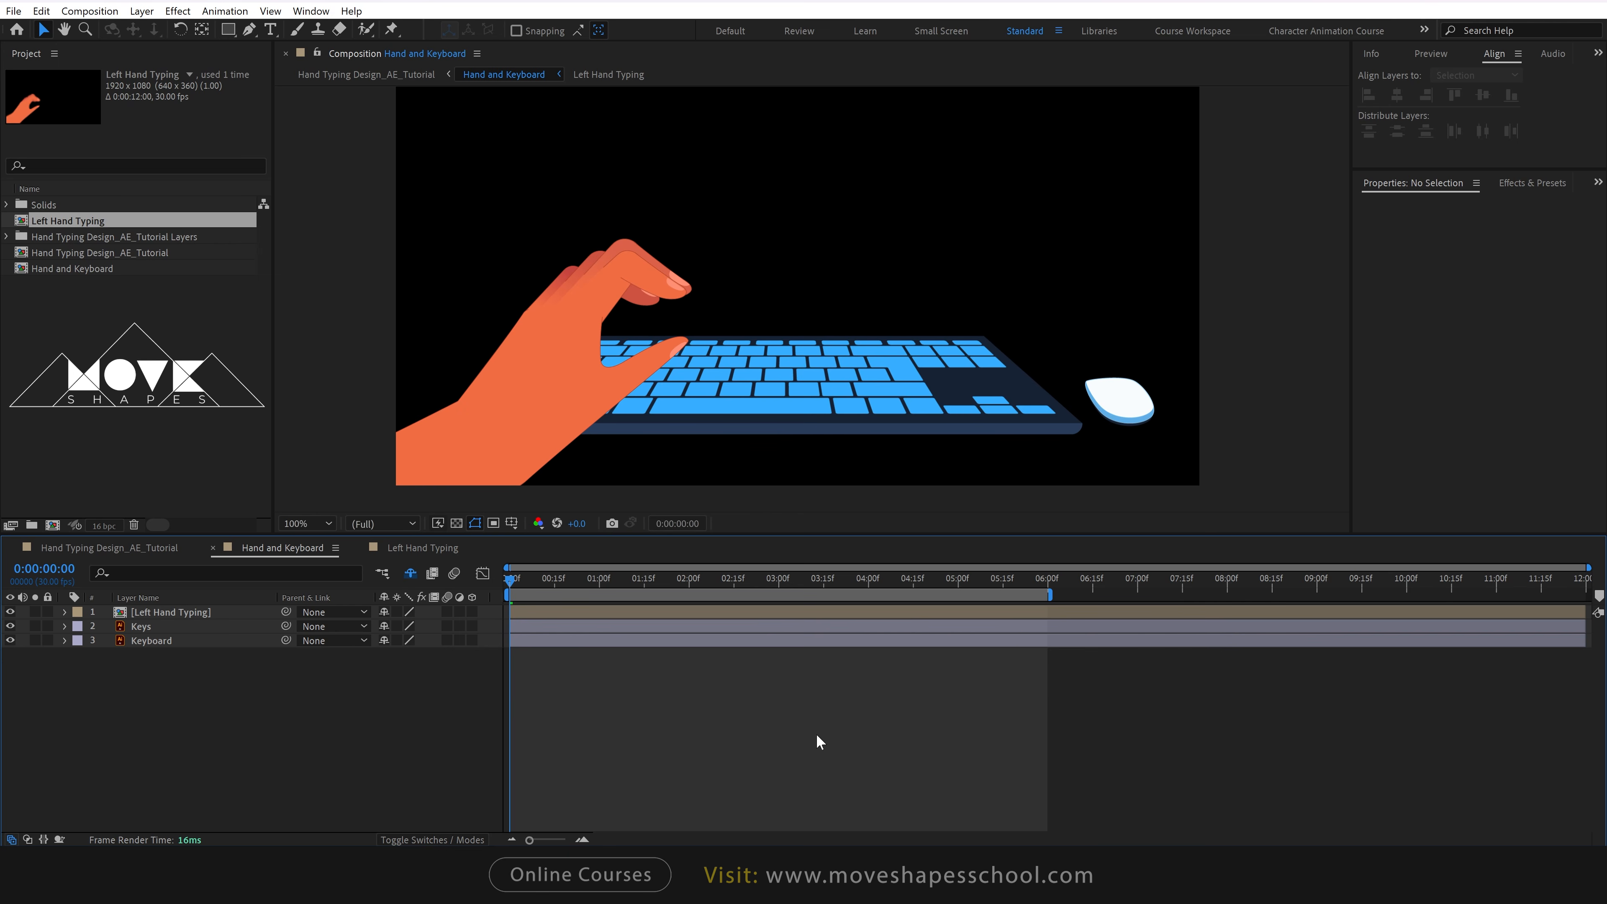
Extend the work area to the end of the composition and preview the looped typing.
{"action": "left_click_drag", "start_coordinate": [524, 580], "coordinate": [1589, 595]}
{"action": "key", "text": "space"}
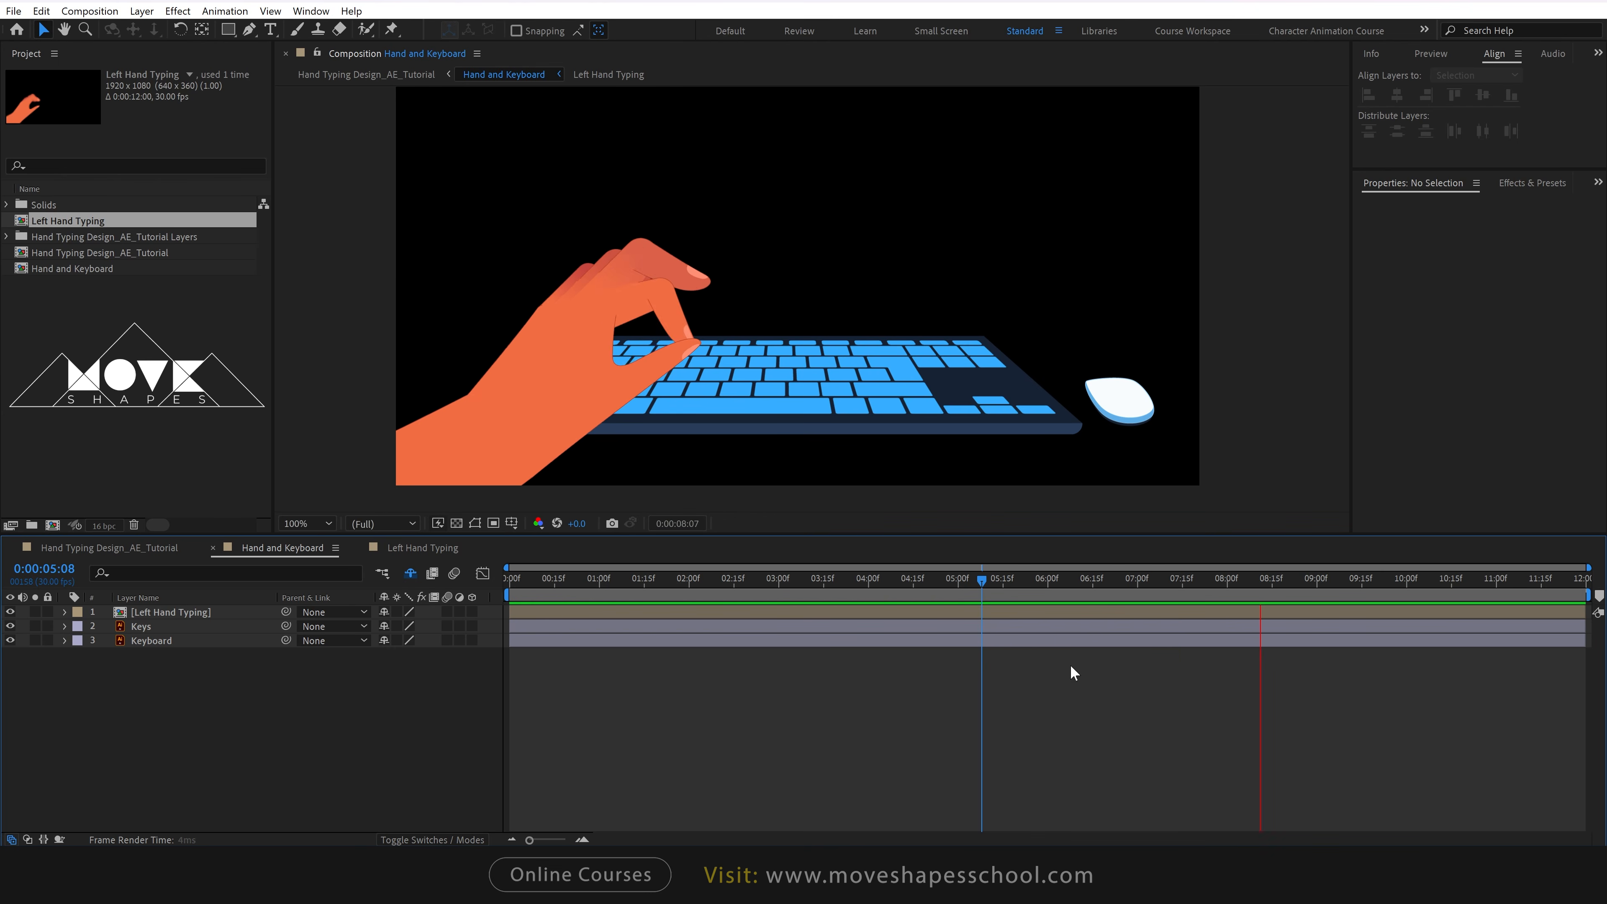
{"action": "left_click_drag", "start_coordinate": [930, 580], "coordinate": [481, 623]}
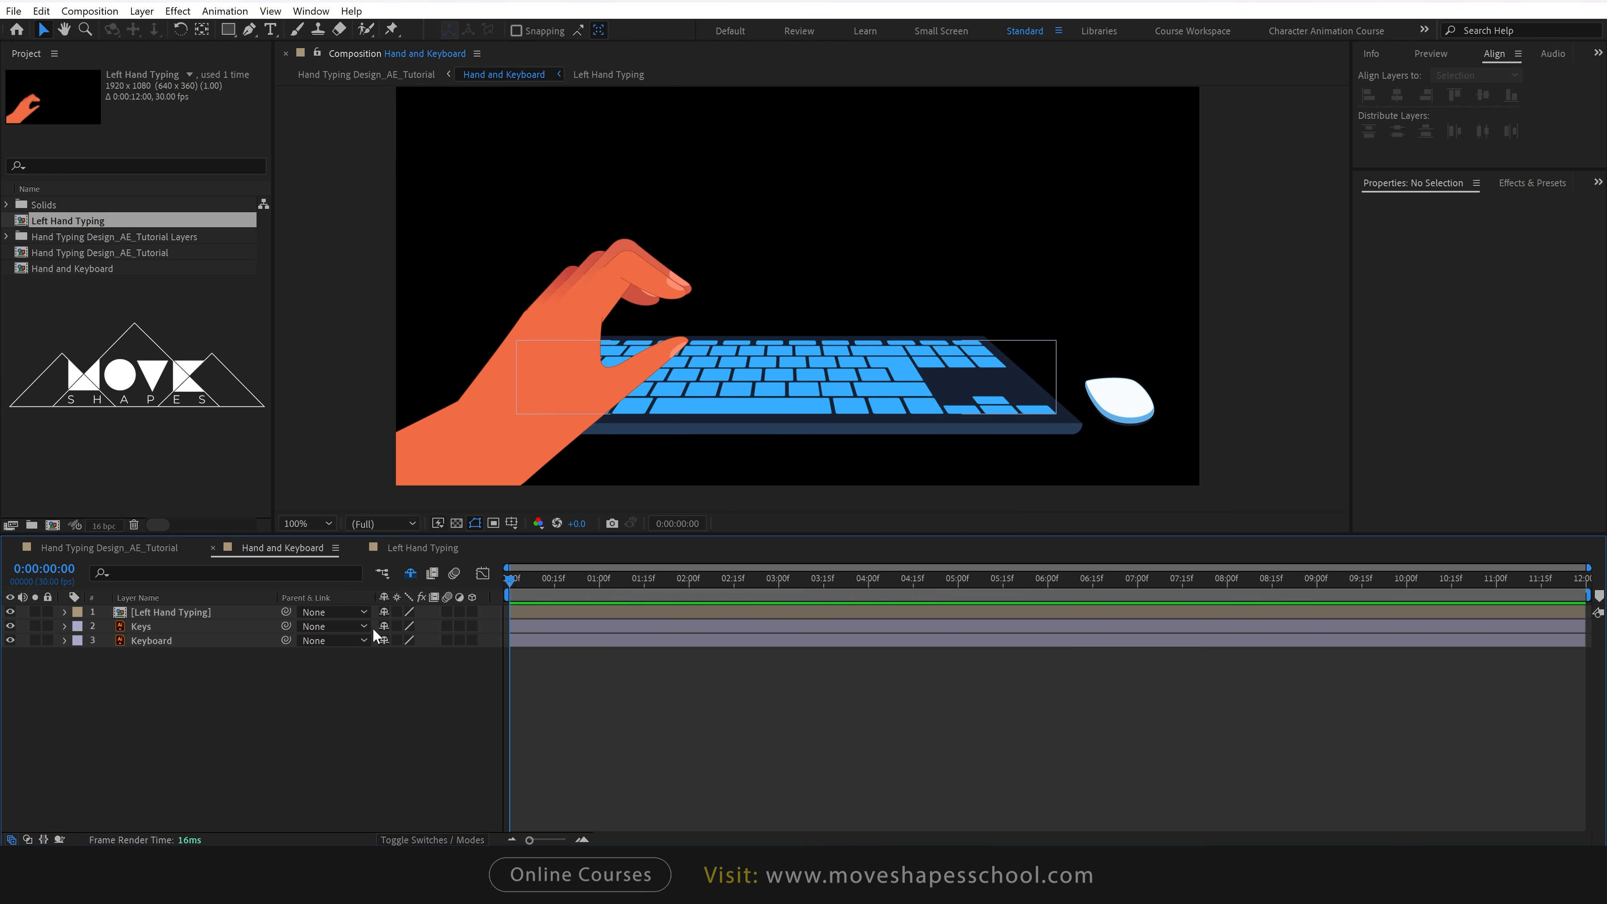
Duplicate the Left Hand Typing layer, flip the copy horizontally, and preview both hands.
{"action": "left_click", "coordinate": [148, 611]}
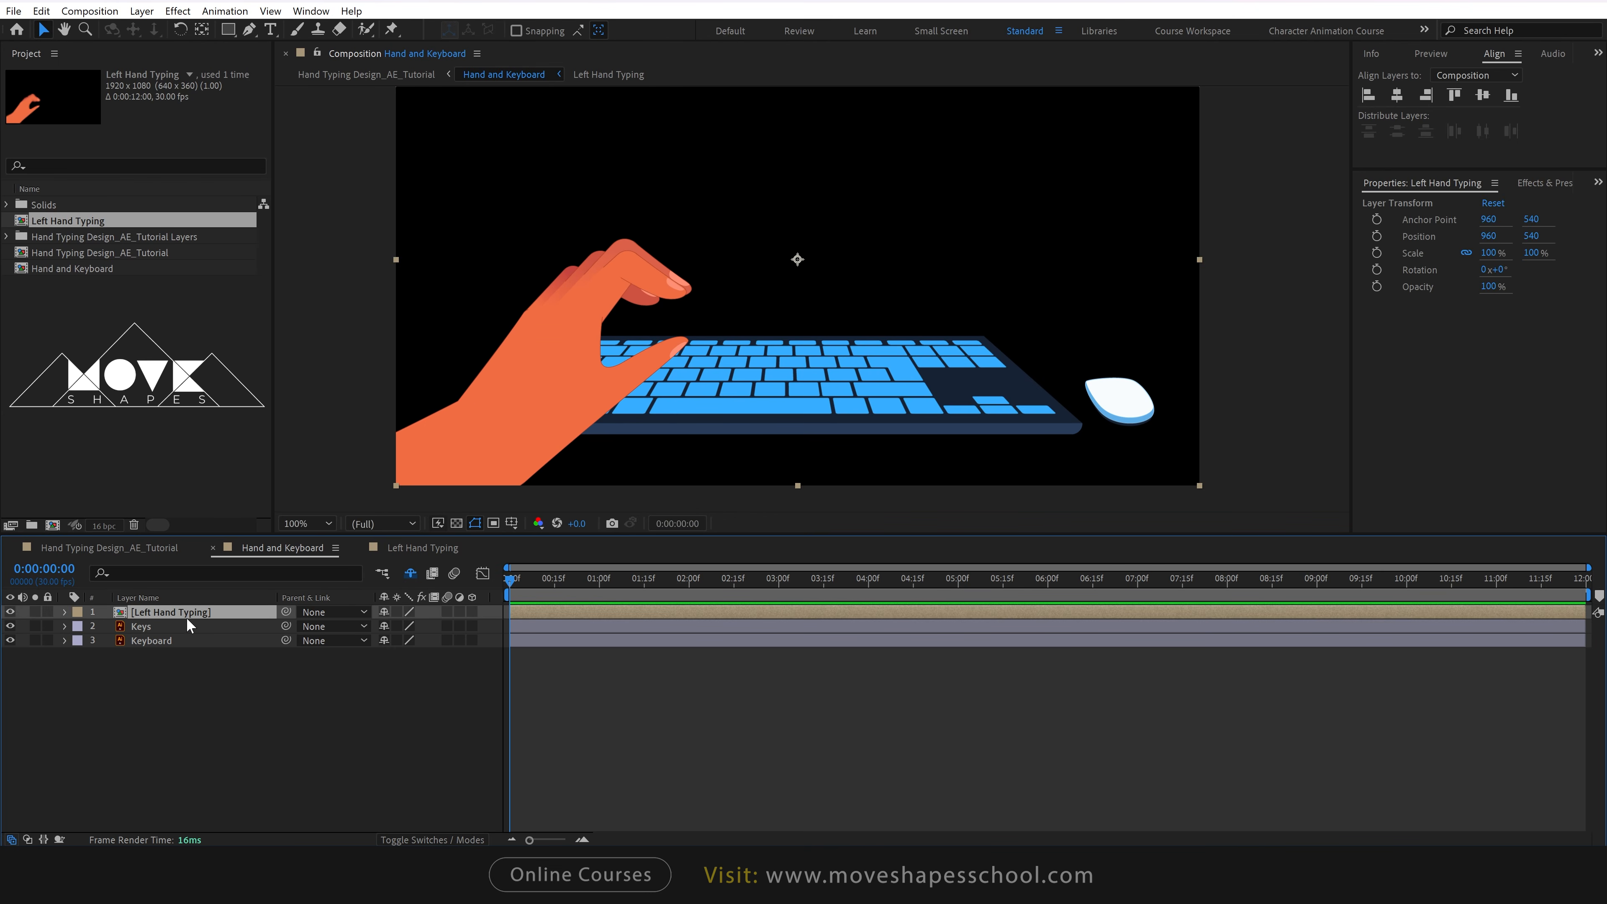
{"action": "key", "text": "ctrl+d"}
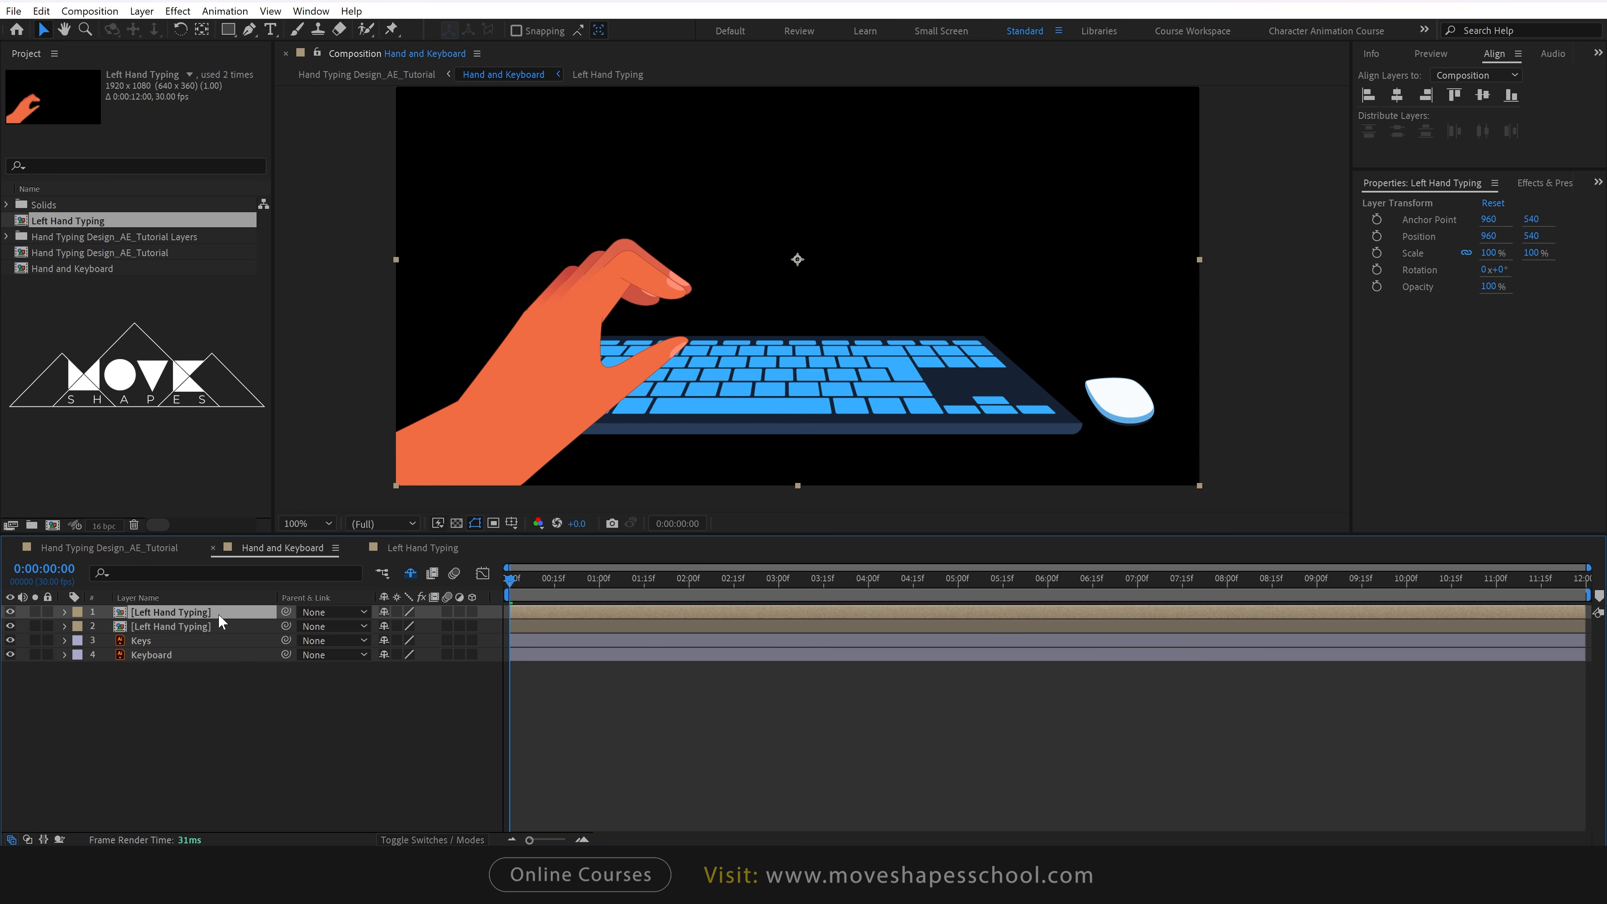
{"action": "right_click", "coordinate": [219, 613]}
{"action": "mouse_move", "coordinate": [281, 196]}
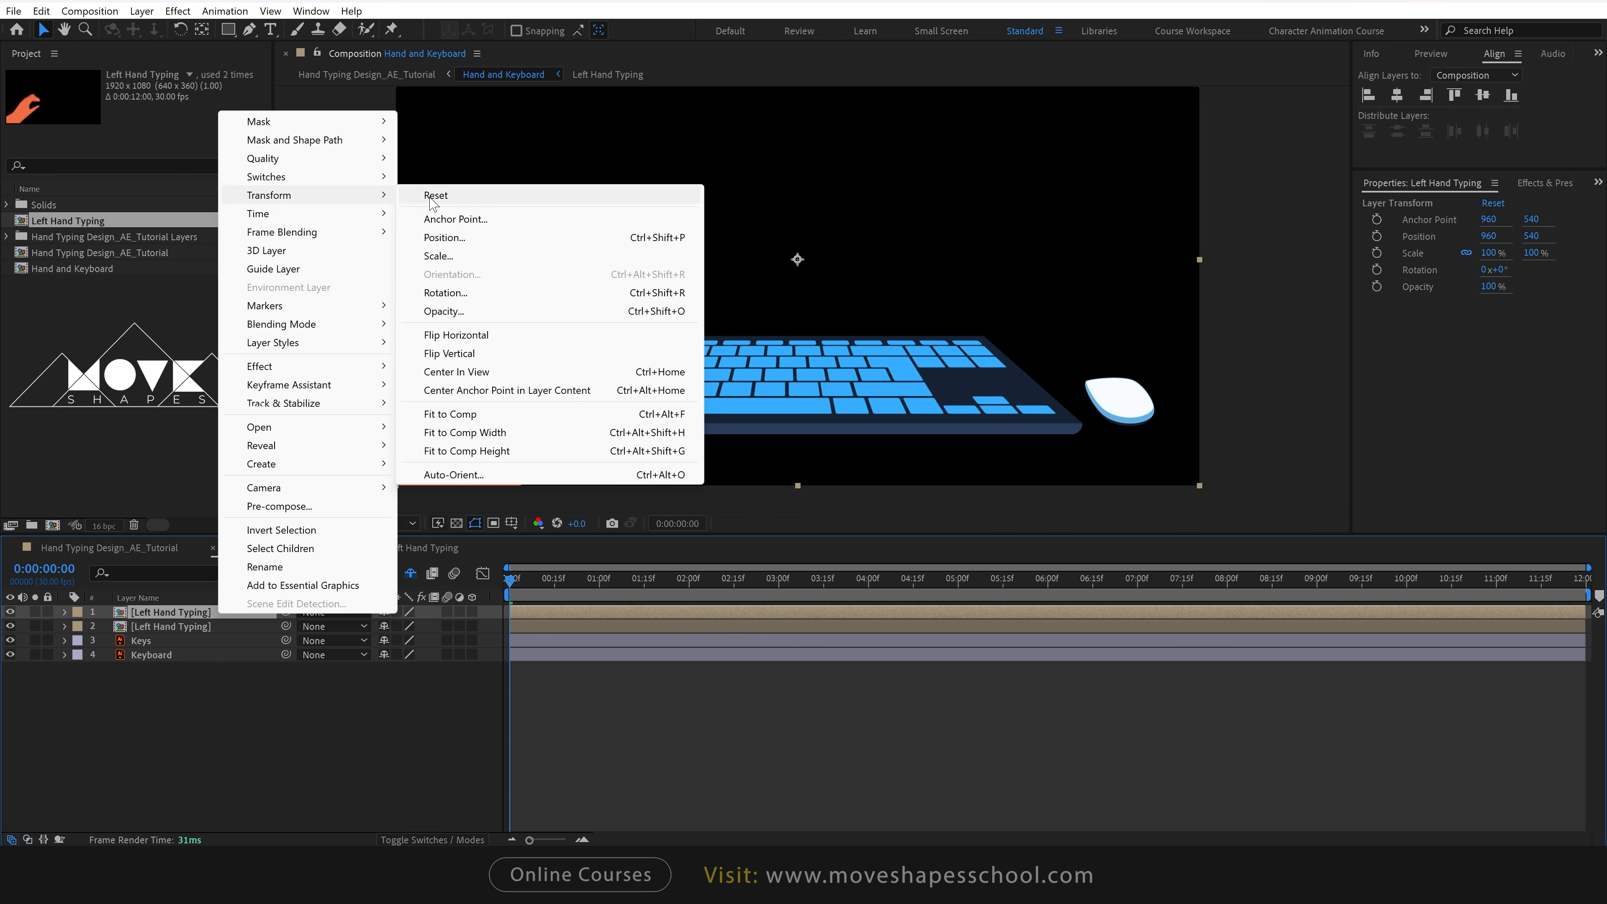
{"action": "left_click", "coordinate": [474, 339]}
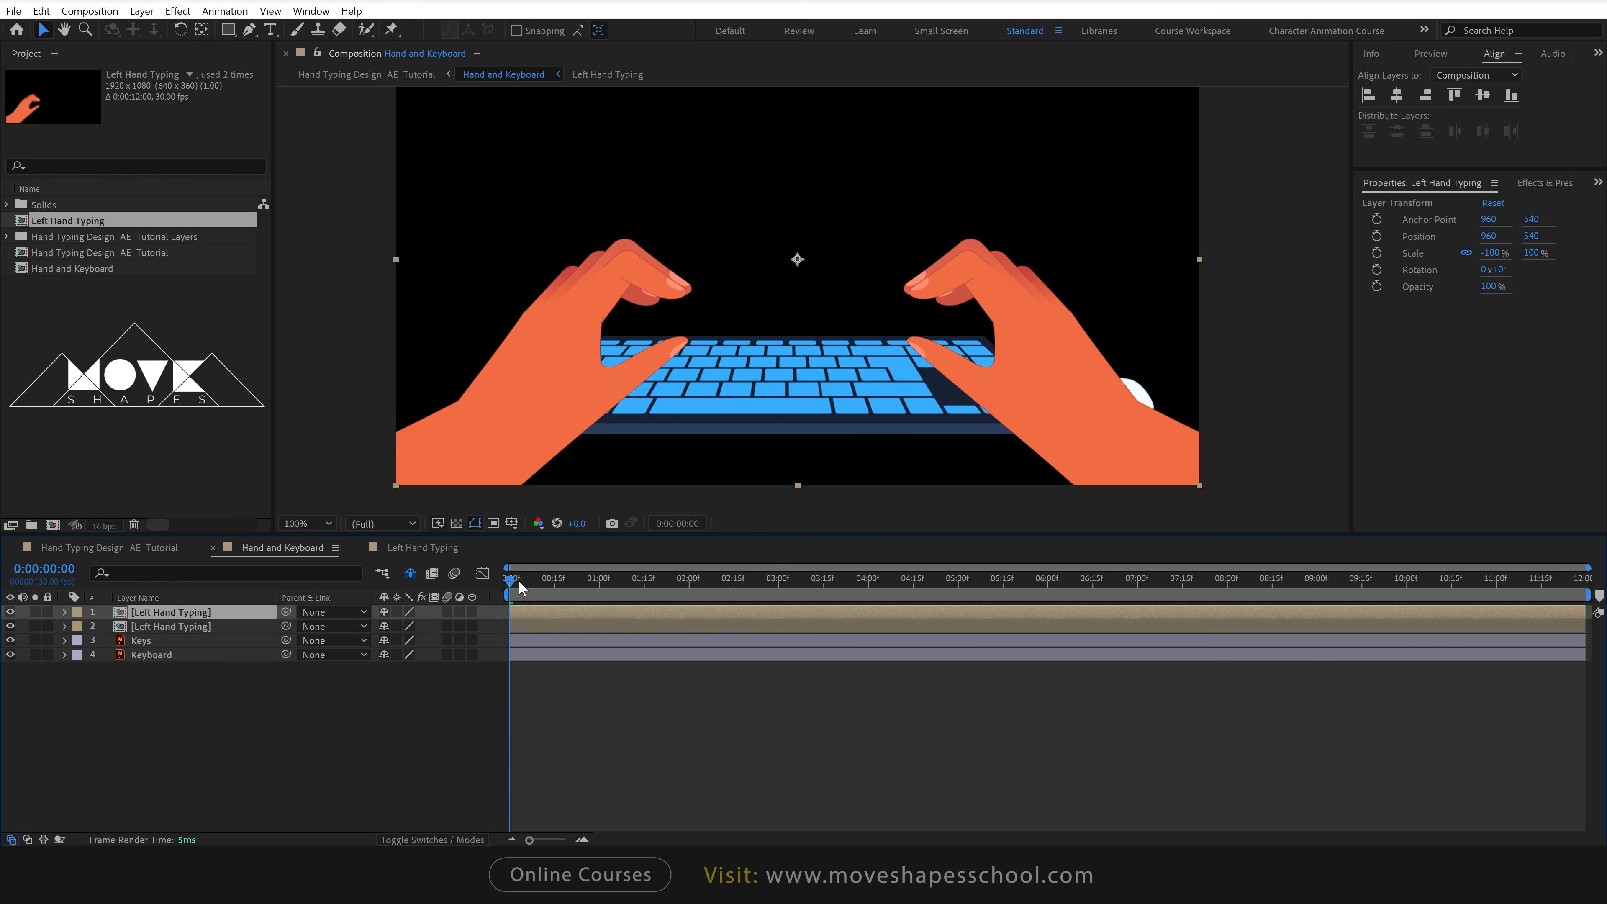
{"action": "mouse_move", "coordinate": [520, 587]}
{"action": "left_mouse_down"}
{"action": "mouse_move", "coordinate": [1195, 662]}
{"action": "mouse_move", "coordinate": [556, 652]}
{"action": "mouse_move", "coordinate": [513, 617]}
{"action": "left_mouse_up"}
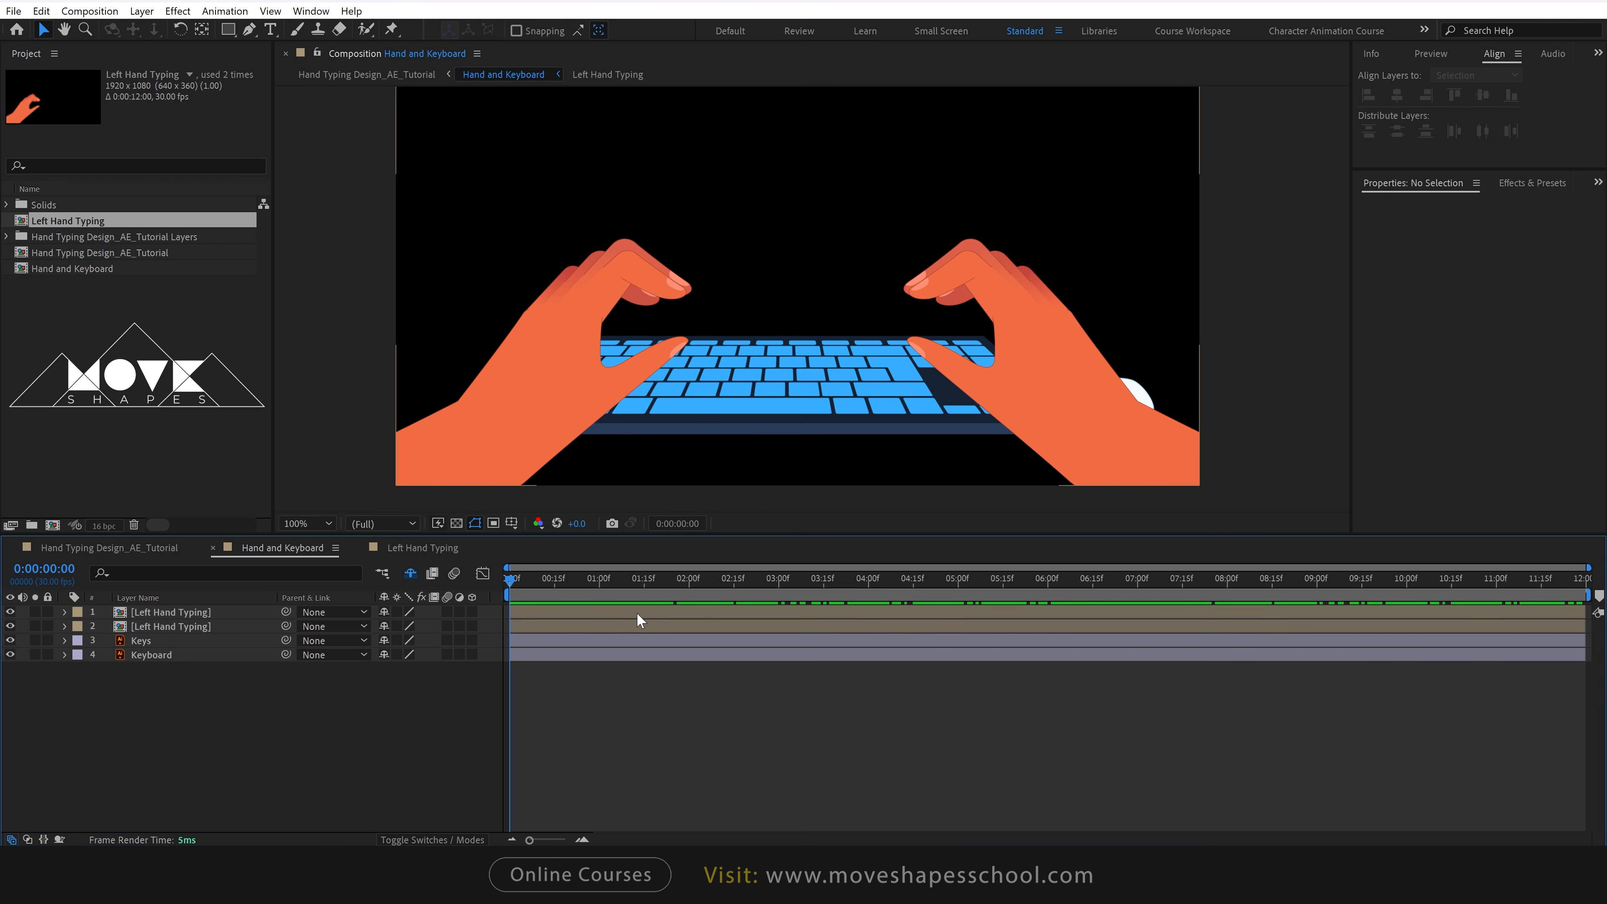
Duplicate the Left Hand Typing composition in the project and rename the copy Right Hand Typing.
{"action": "left_click", "coordinate": [188, 611]}
{"action": "left_click", "coordinate": [73, 220]}
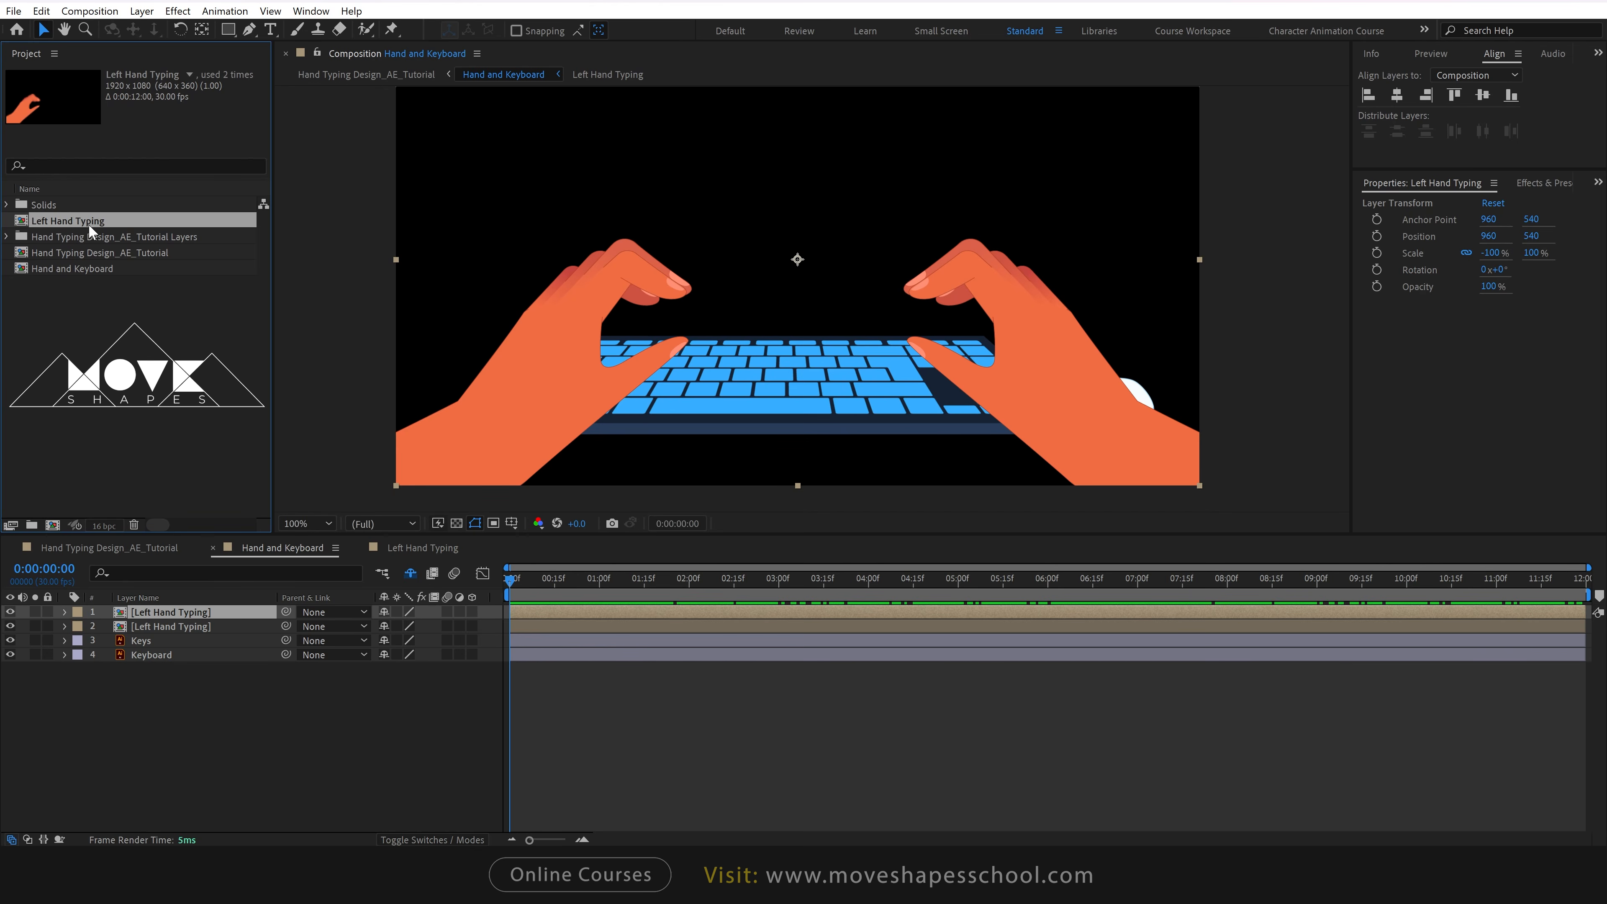
{"action": "key", "text": "ctrl+d"}
{"action": "right_click", "coordinate": [87, 221]}
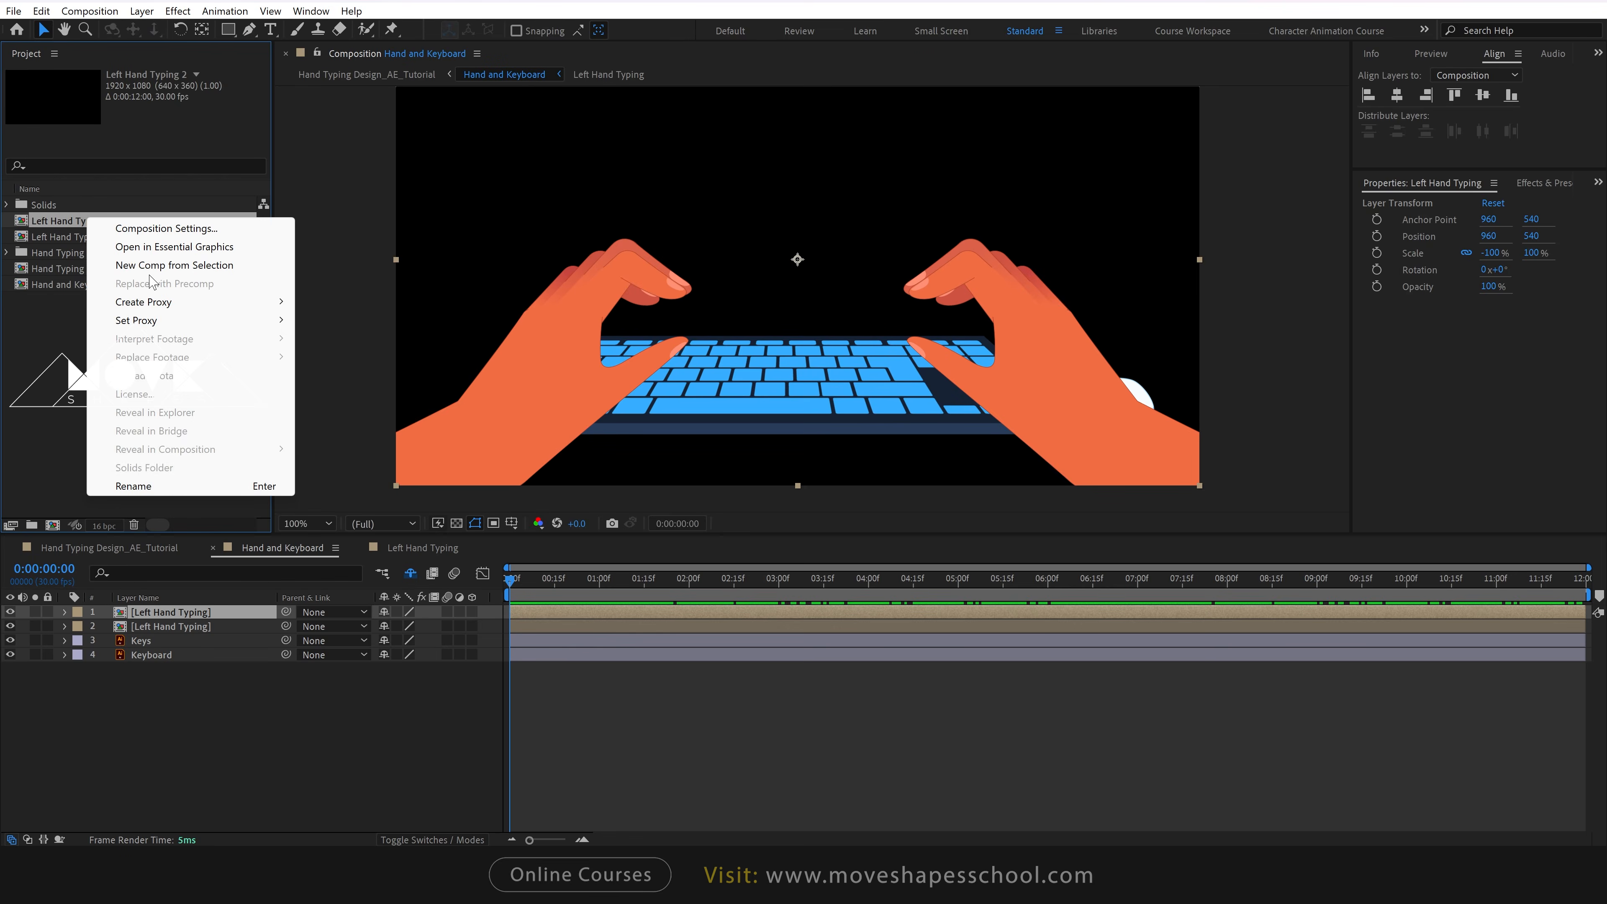
{"action": "left_click", "coordinate": [133, 485]}
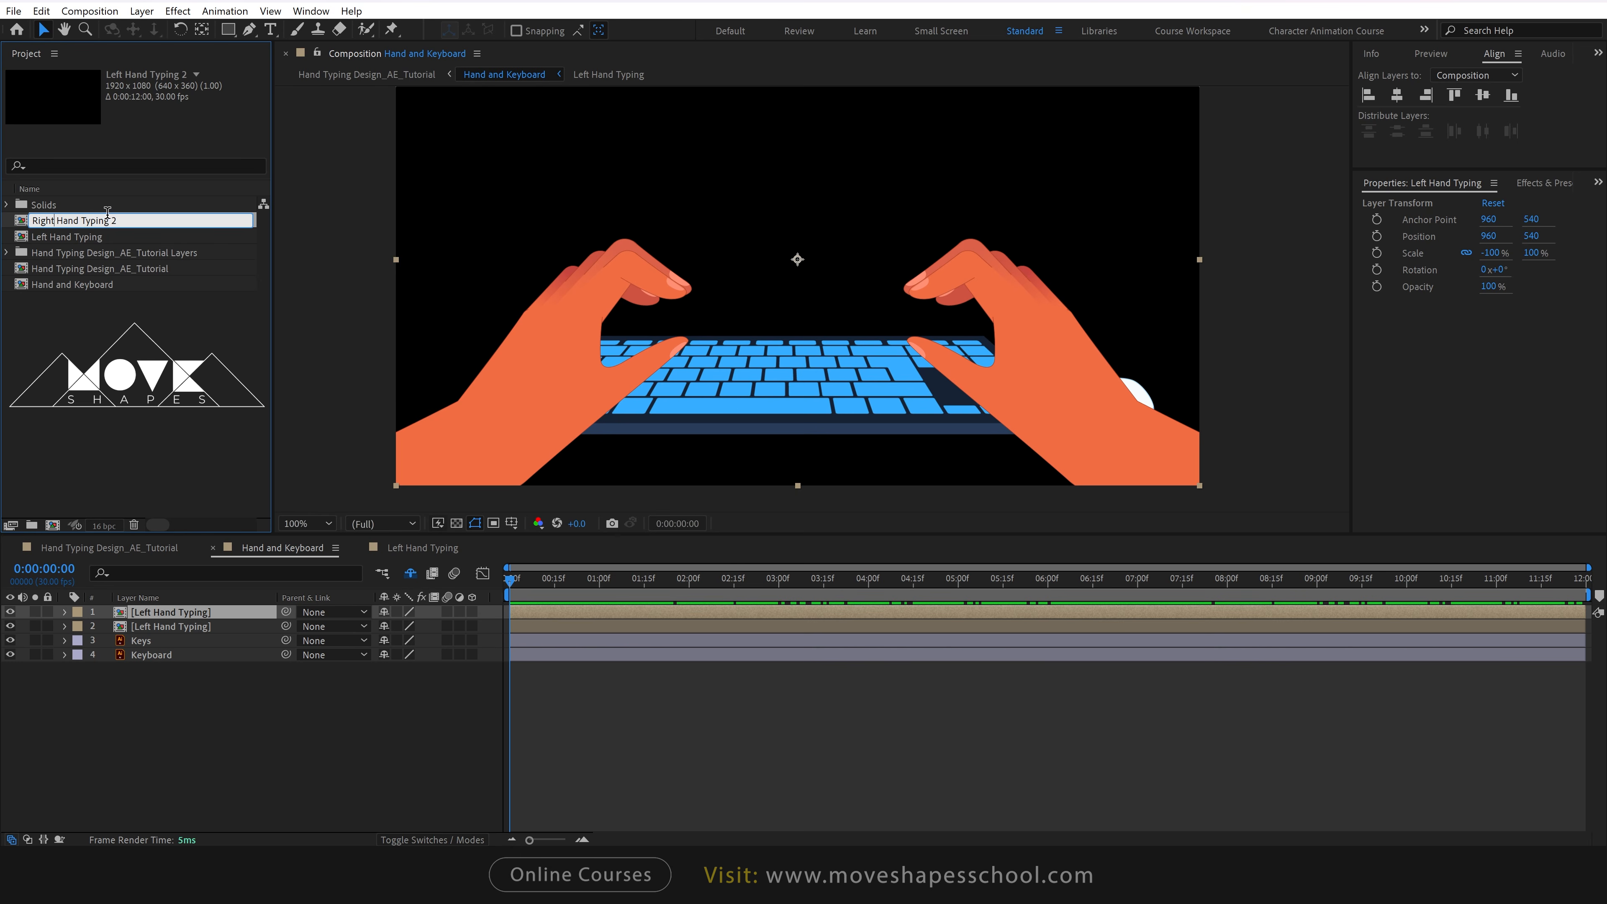
{"action": "type", "text": "Right Hand Typing"}
{"action": "left_click", "coordinate": [146, 337]}
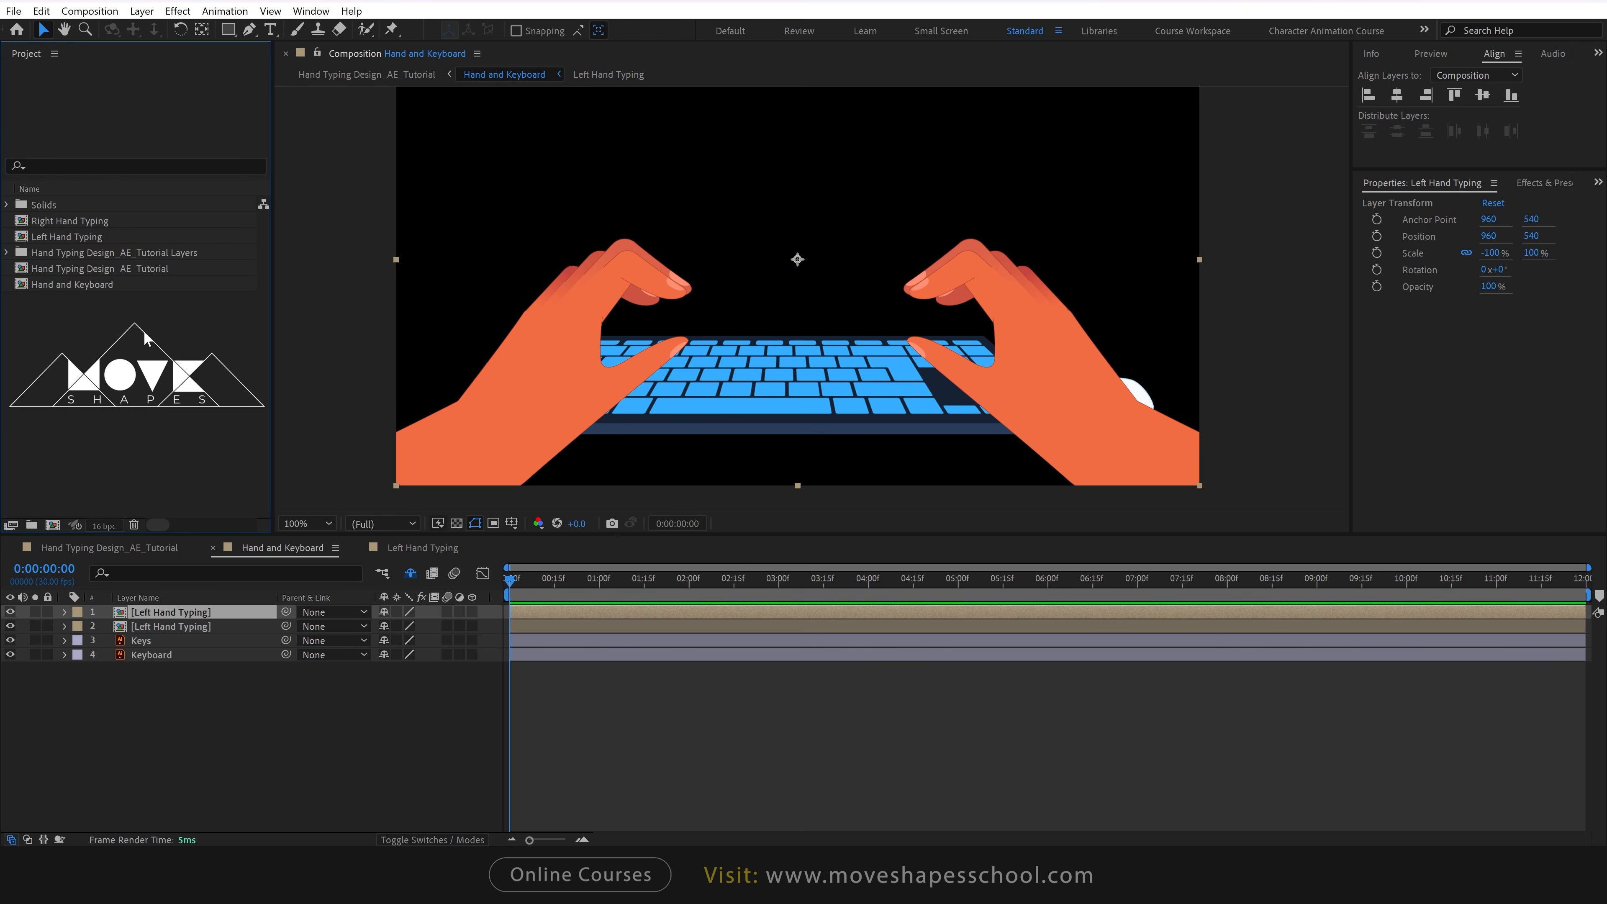
Replace the source of the flipped top Left Hand Typing layer with the Right Hand Typing composition.
{"action": "left_click_drag", "start_coordinate": [155, 623], "coordinate": [156, 611]}
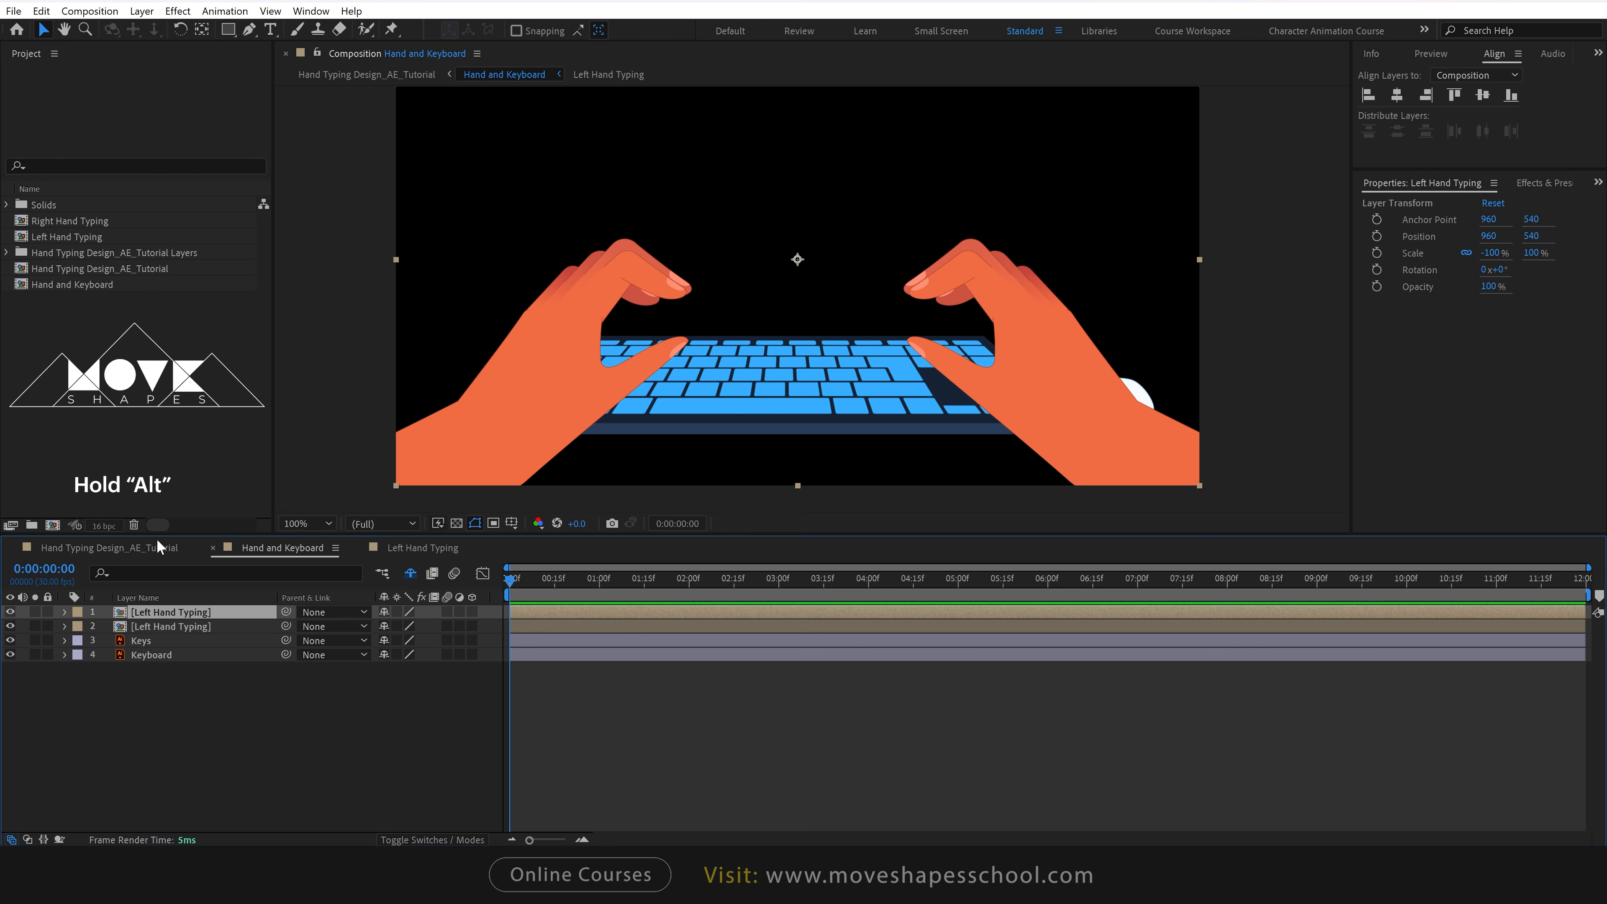
{"action": "left_click", "coordinate": [65, 219]}
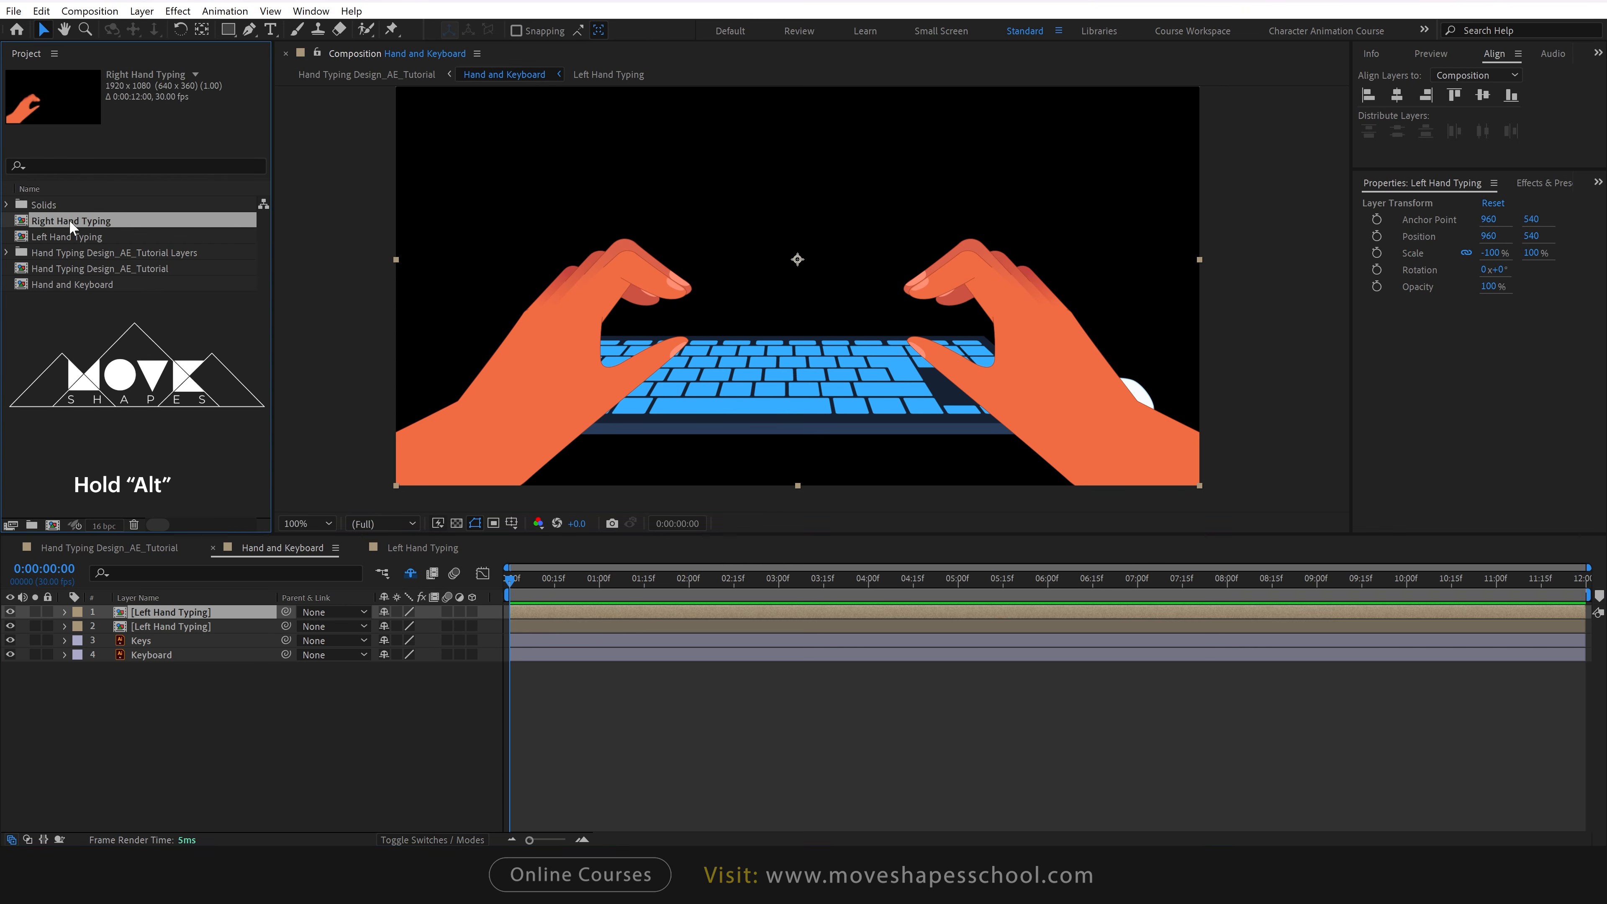
{"action": "left_click_drag", "start_coordinate": [63, 219], "coordinate": [155, 518]}
{"action": "left_click_drag", "start_coordinate": [171, 613], "coordinate": [170, 612]}
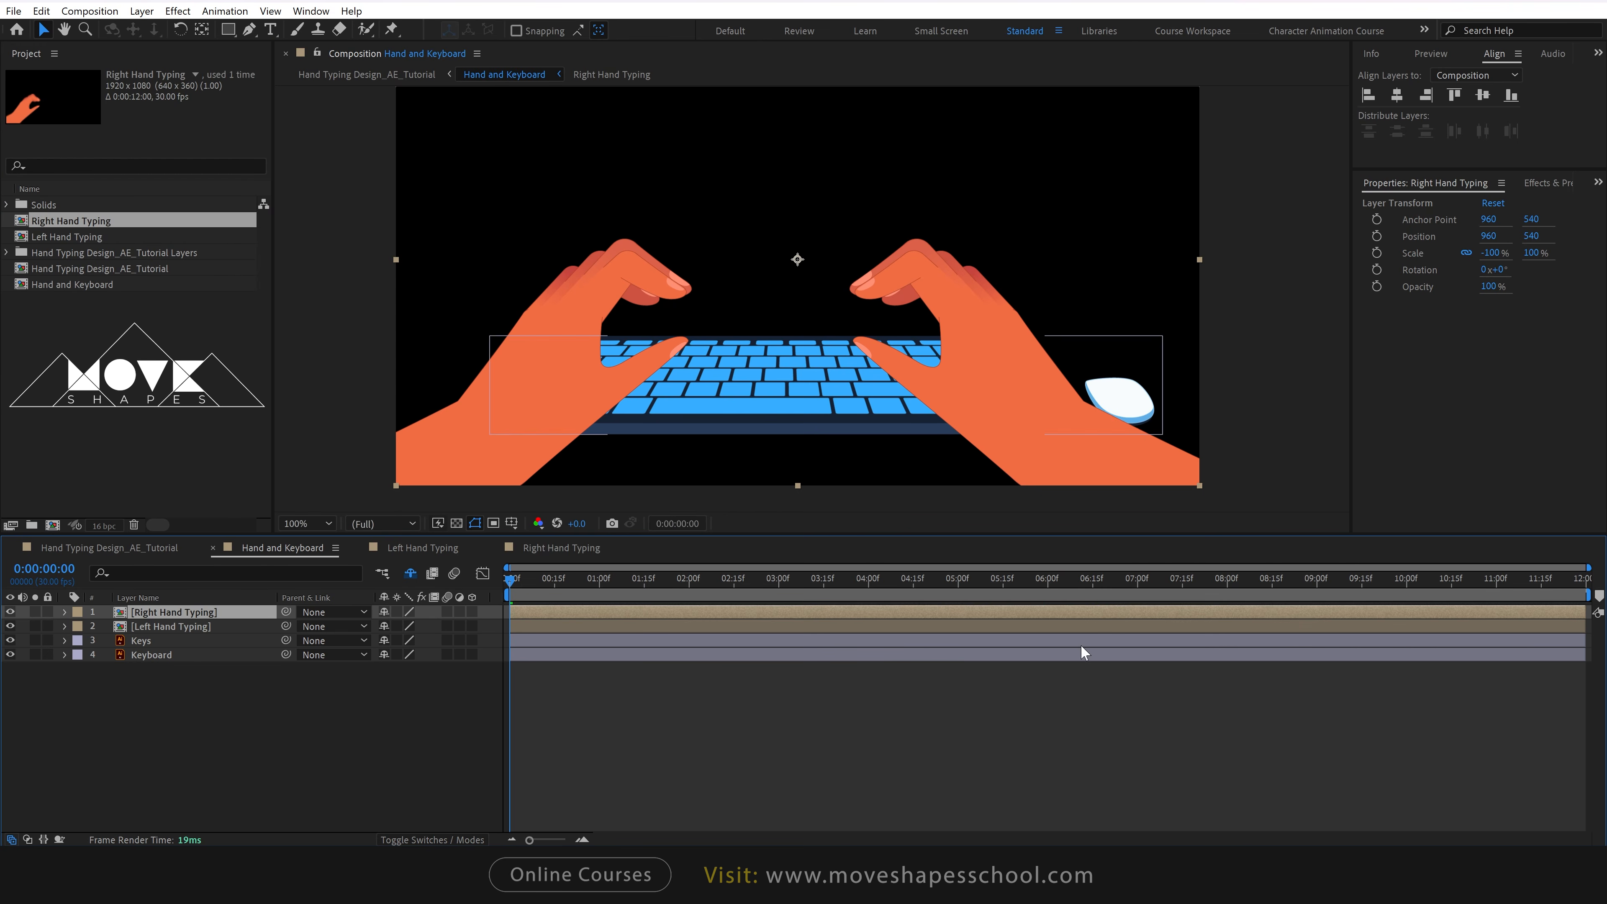
{"action": "left_click", "coordinate": [778, 726]}
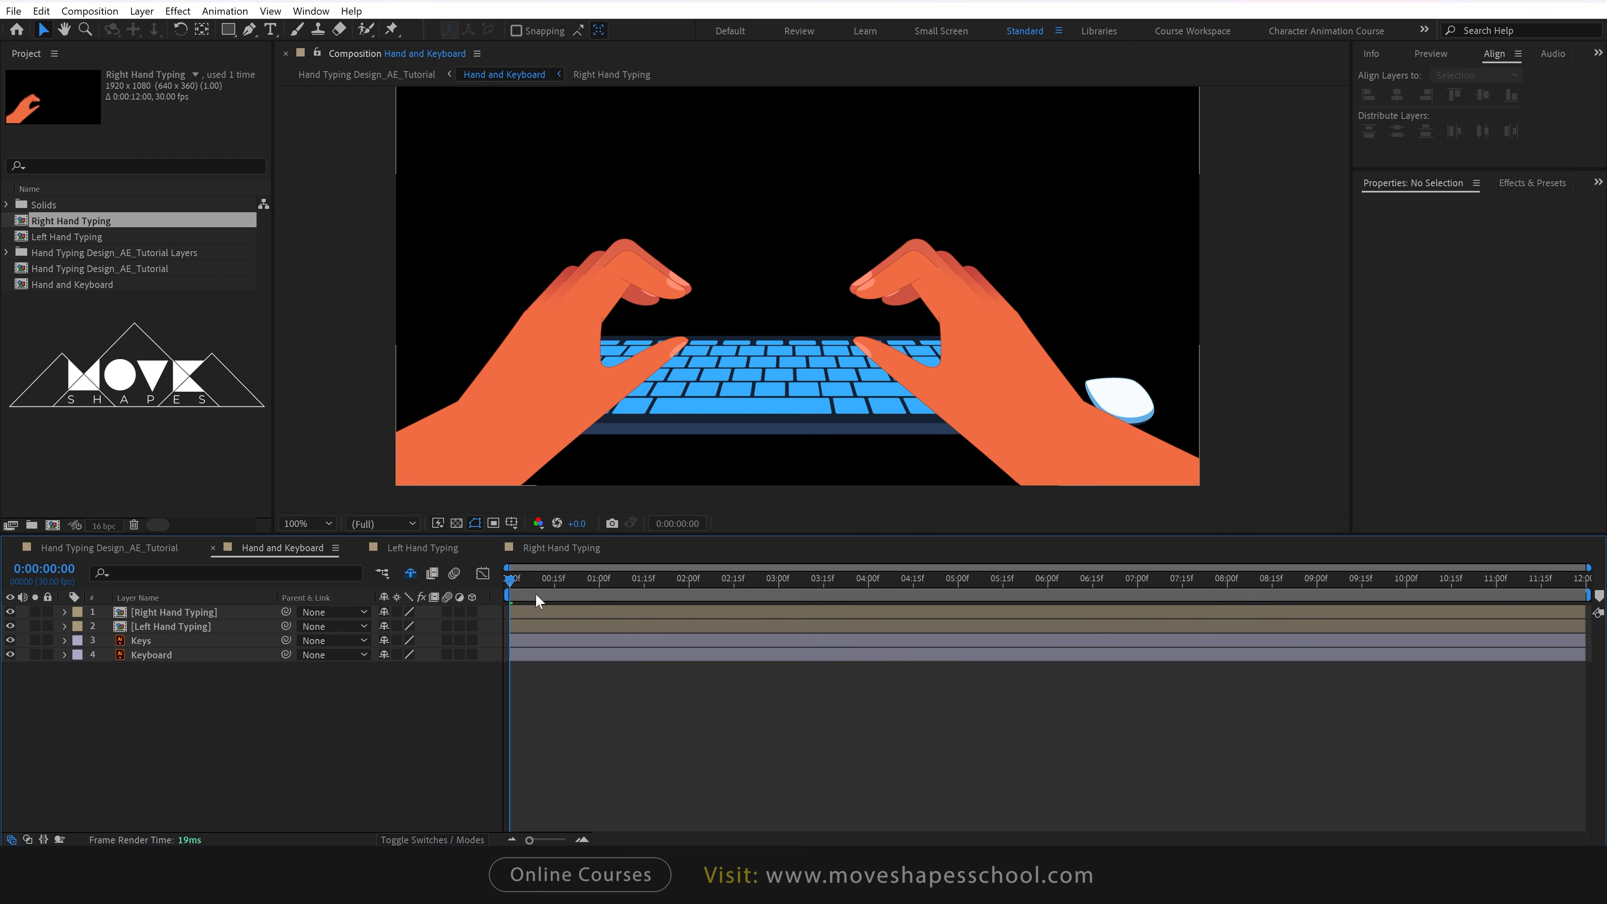
Shift the Right Hand Typing layer more than a second earlier to offset its typing, preview both hands, and collapse the layers.
{"action": "left_click_drag", "start_coordinate": [517, 578], "coordinate": [509, 618]}
{"action": "left_click", "coordinate": [748, 613]}
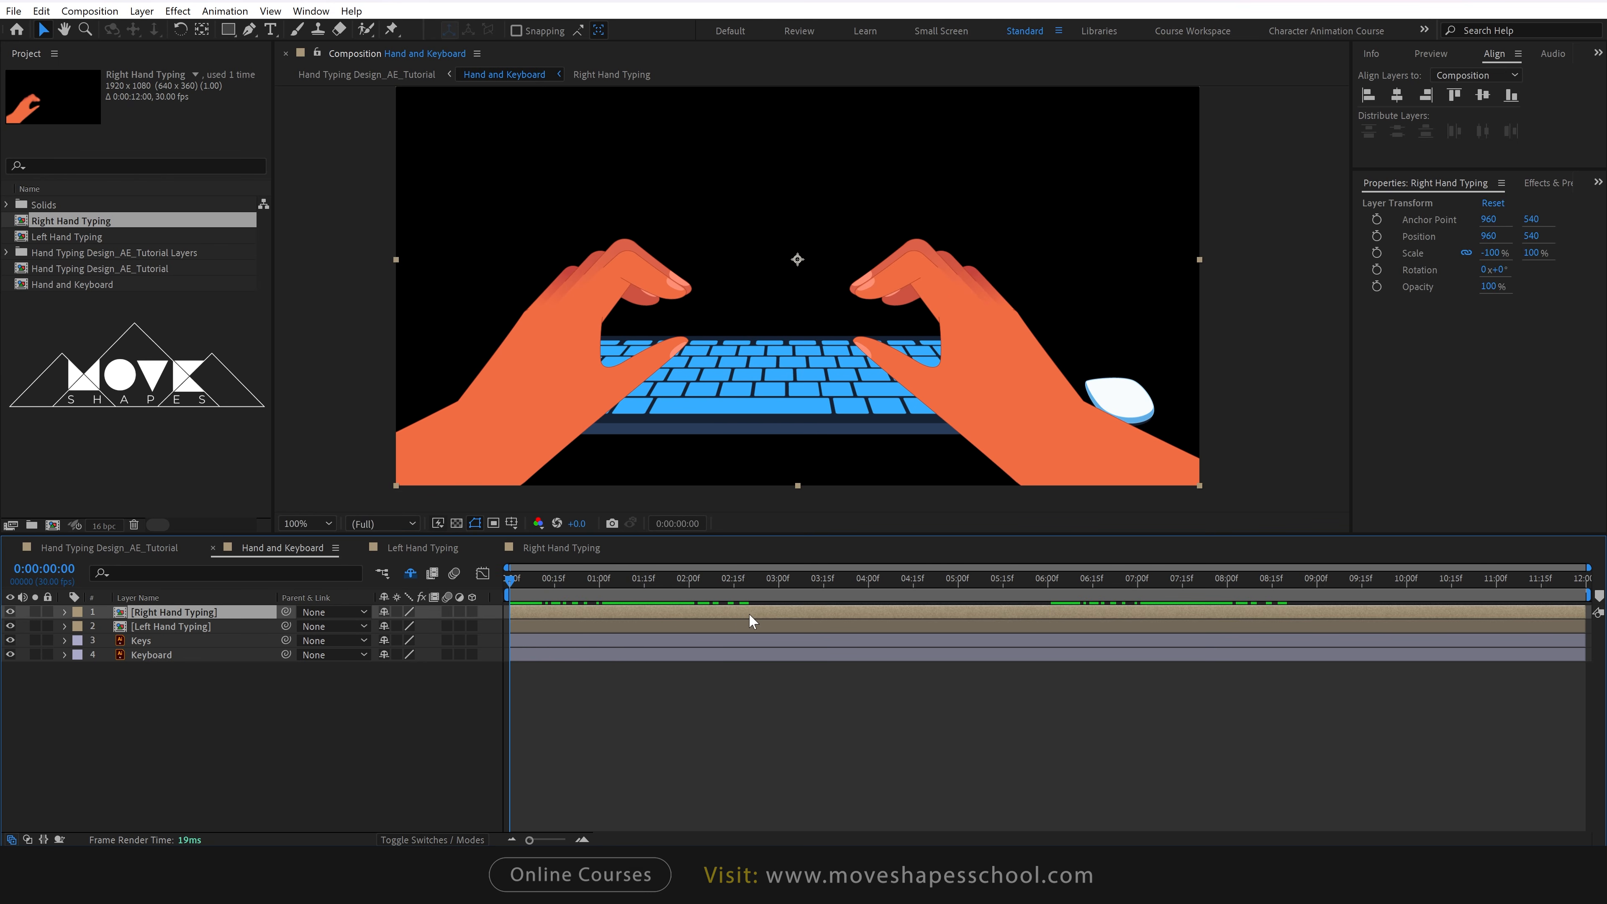
{"action": "left_click", "coordinate": [736, 624], "text": "shift"}
{"action": "key", "text": "ctrl+alt+t"}
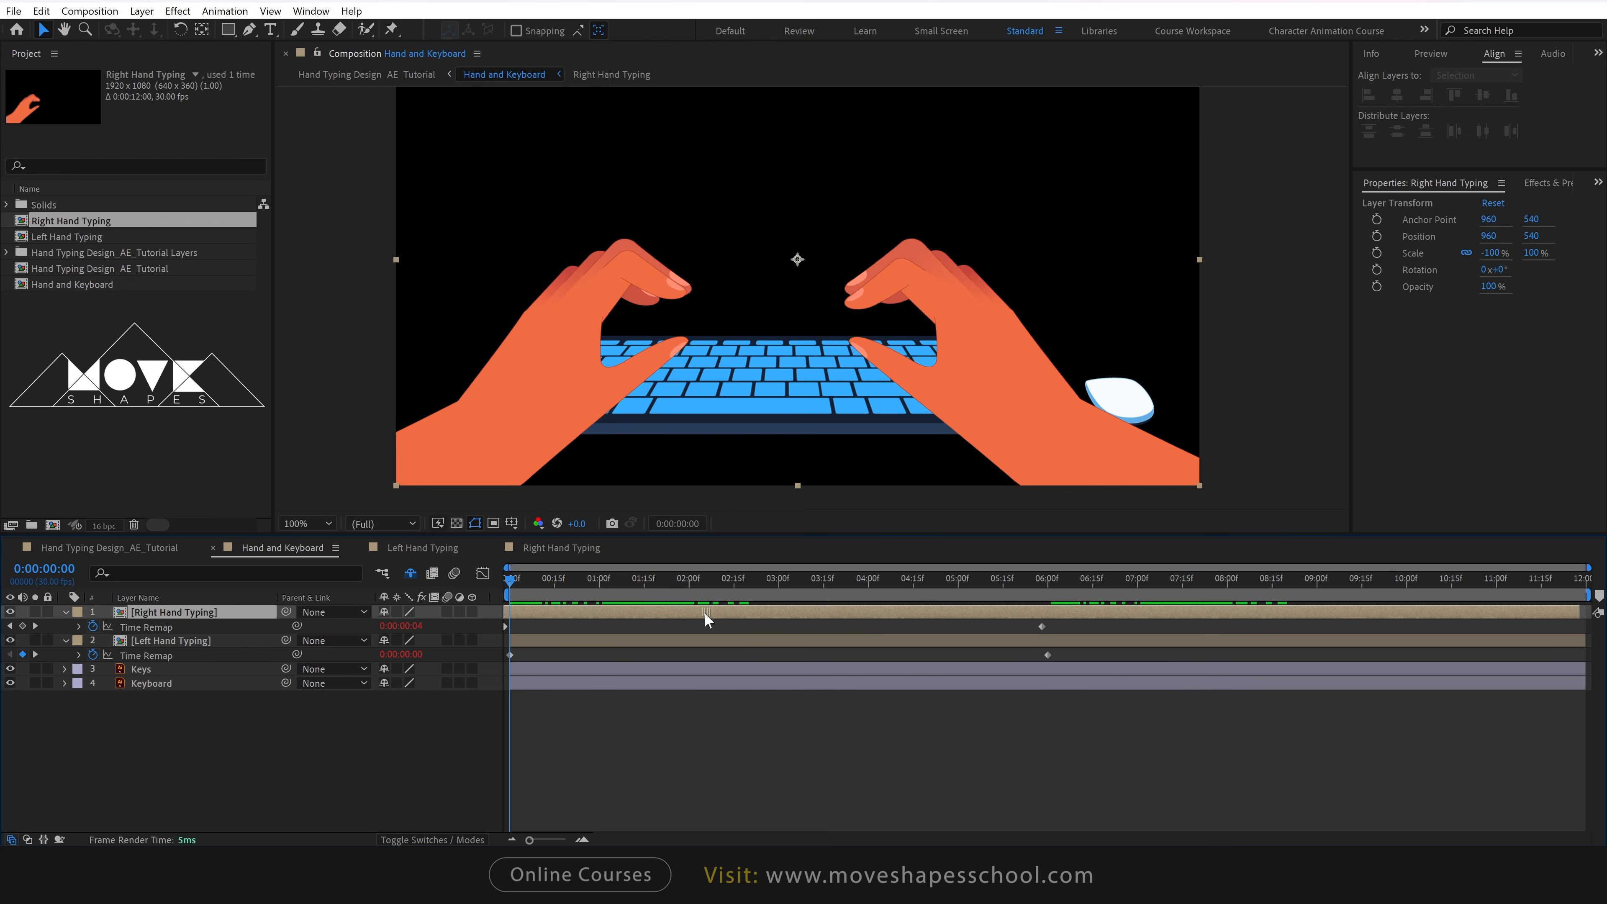
{"action": "left_click_drag", "start_coordinate": [705, 611], "coordinate": [615, 605]}
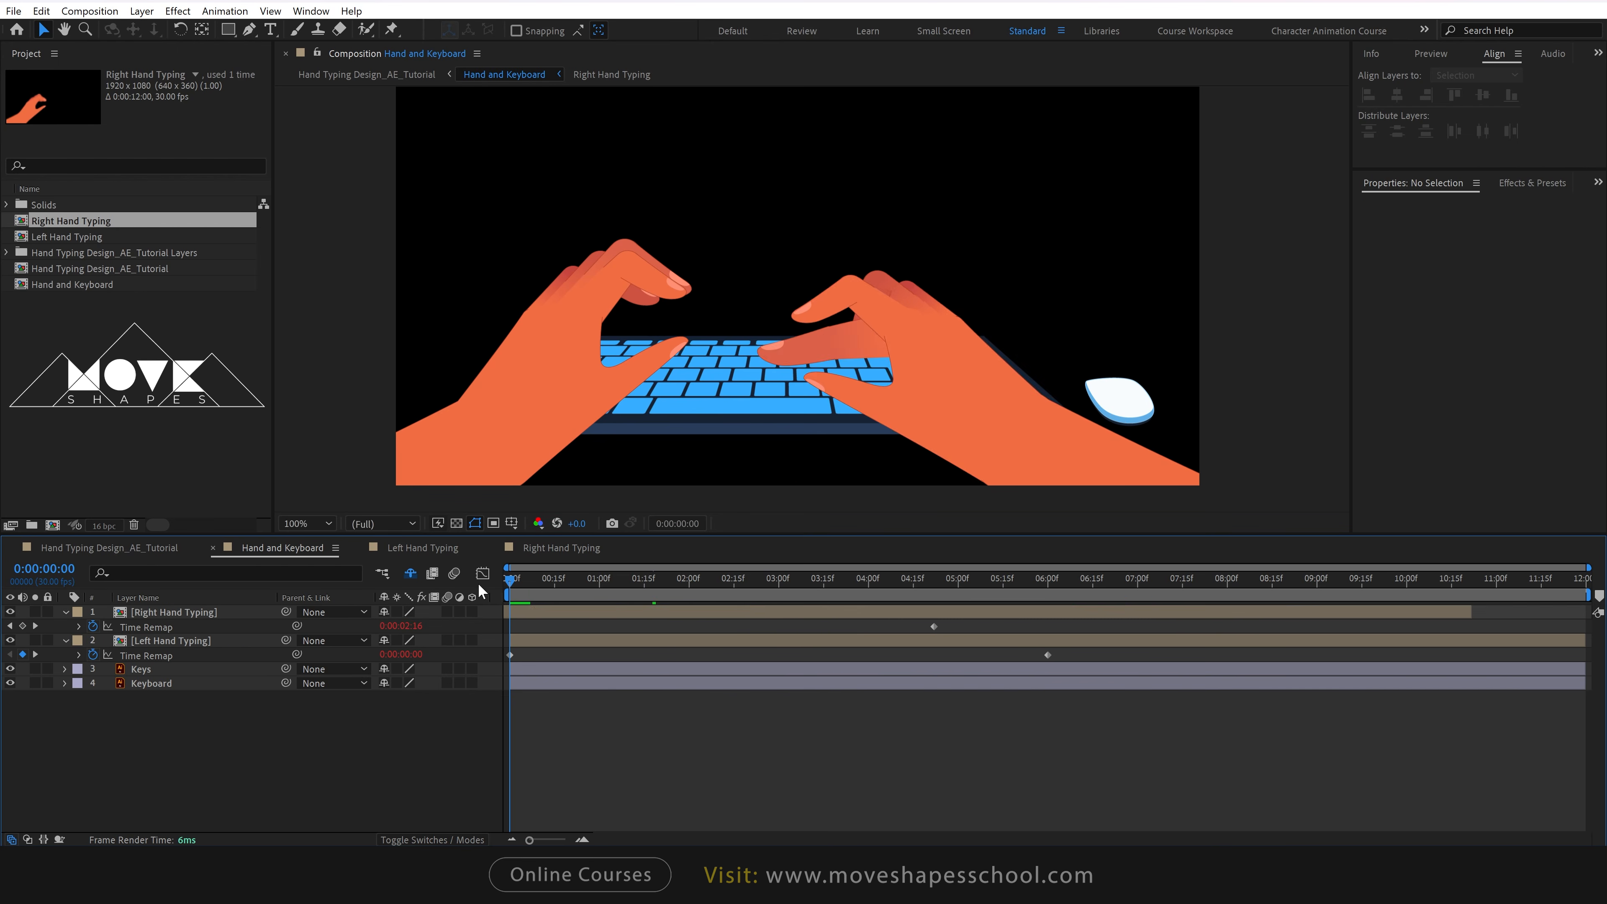
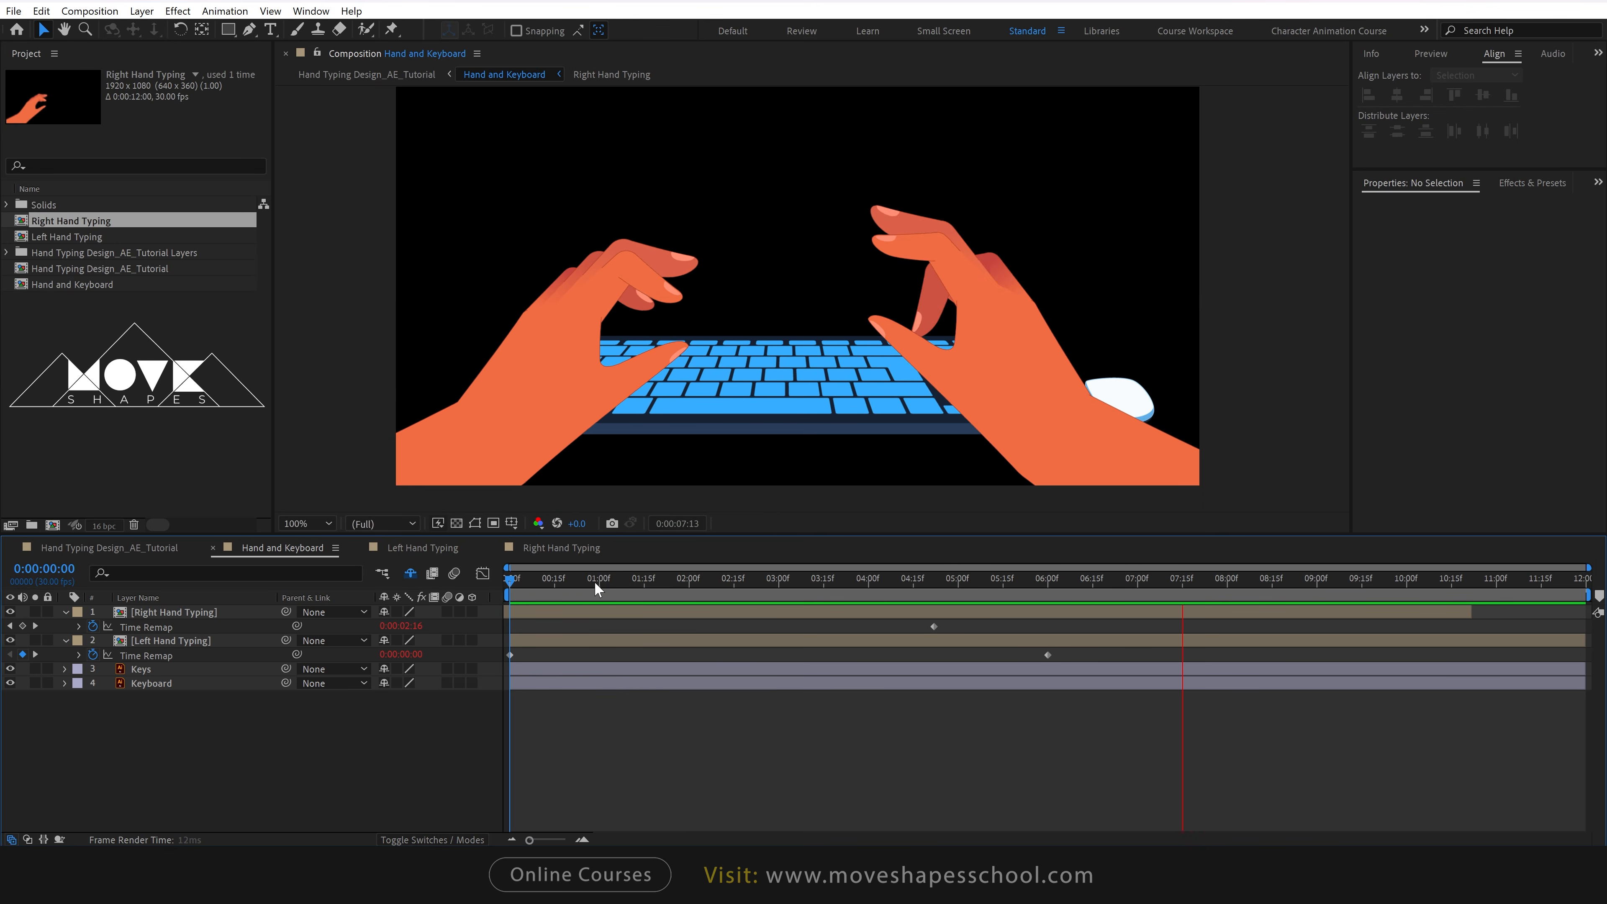
{"action": "key", "text": "space"}
{"action": "left_click", "coordinate": [65, 612]}
{"action": "left_click", "coordinate": [63, 626]}
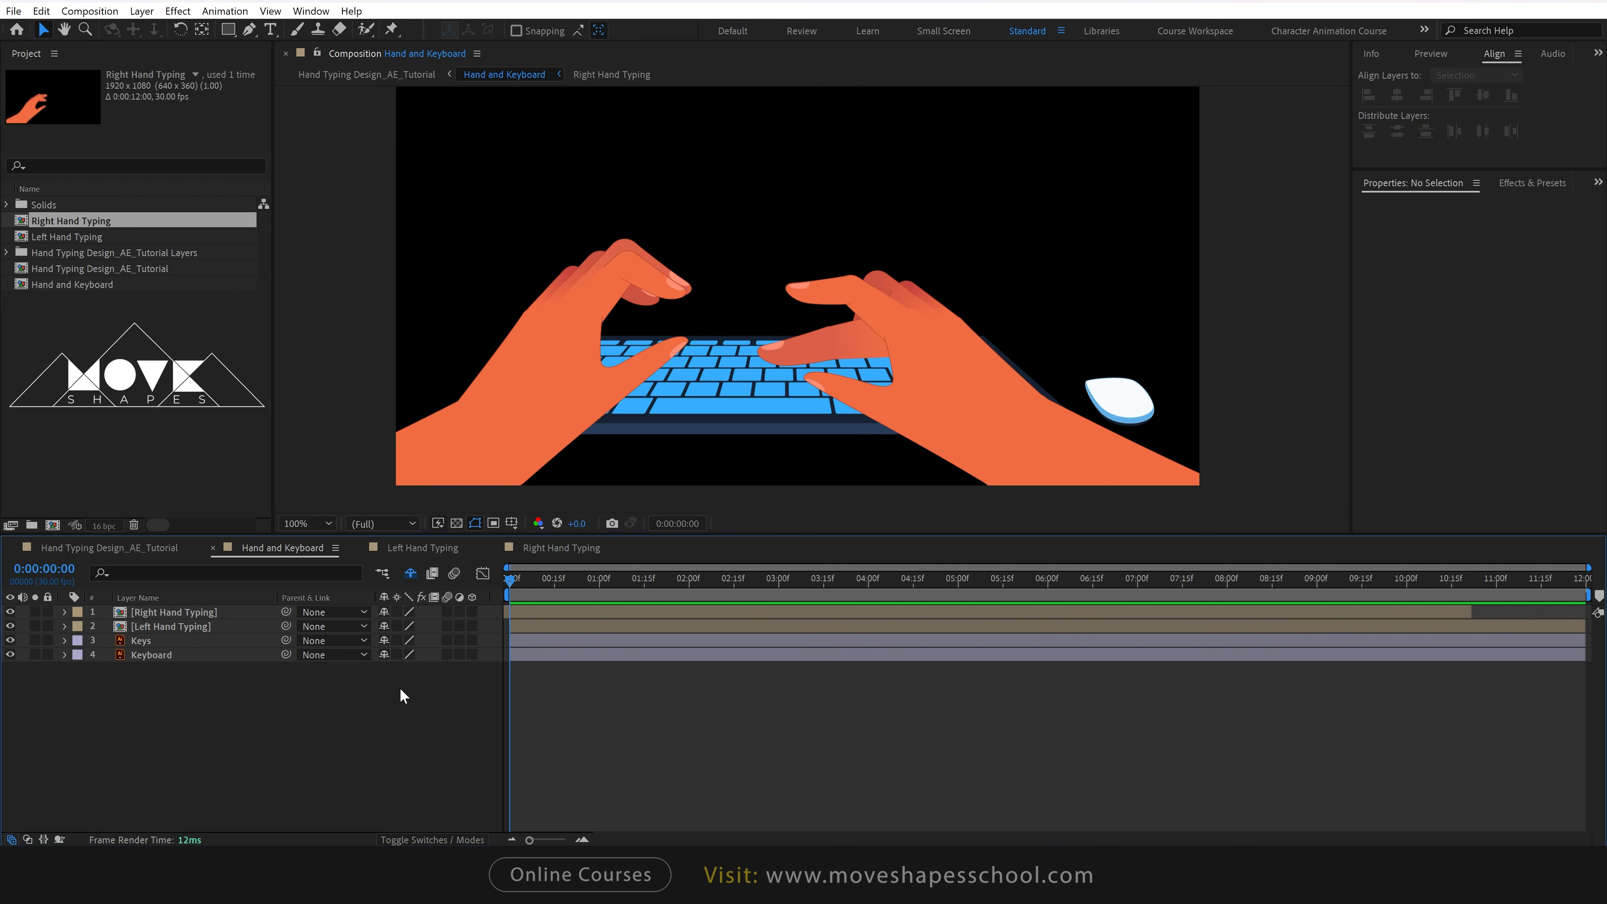
Create shapes from the Keys vector layer and hide the original Keys layer from the timeline as shy.
{"action": "left_click", "coordinate": [152, 642]}
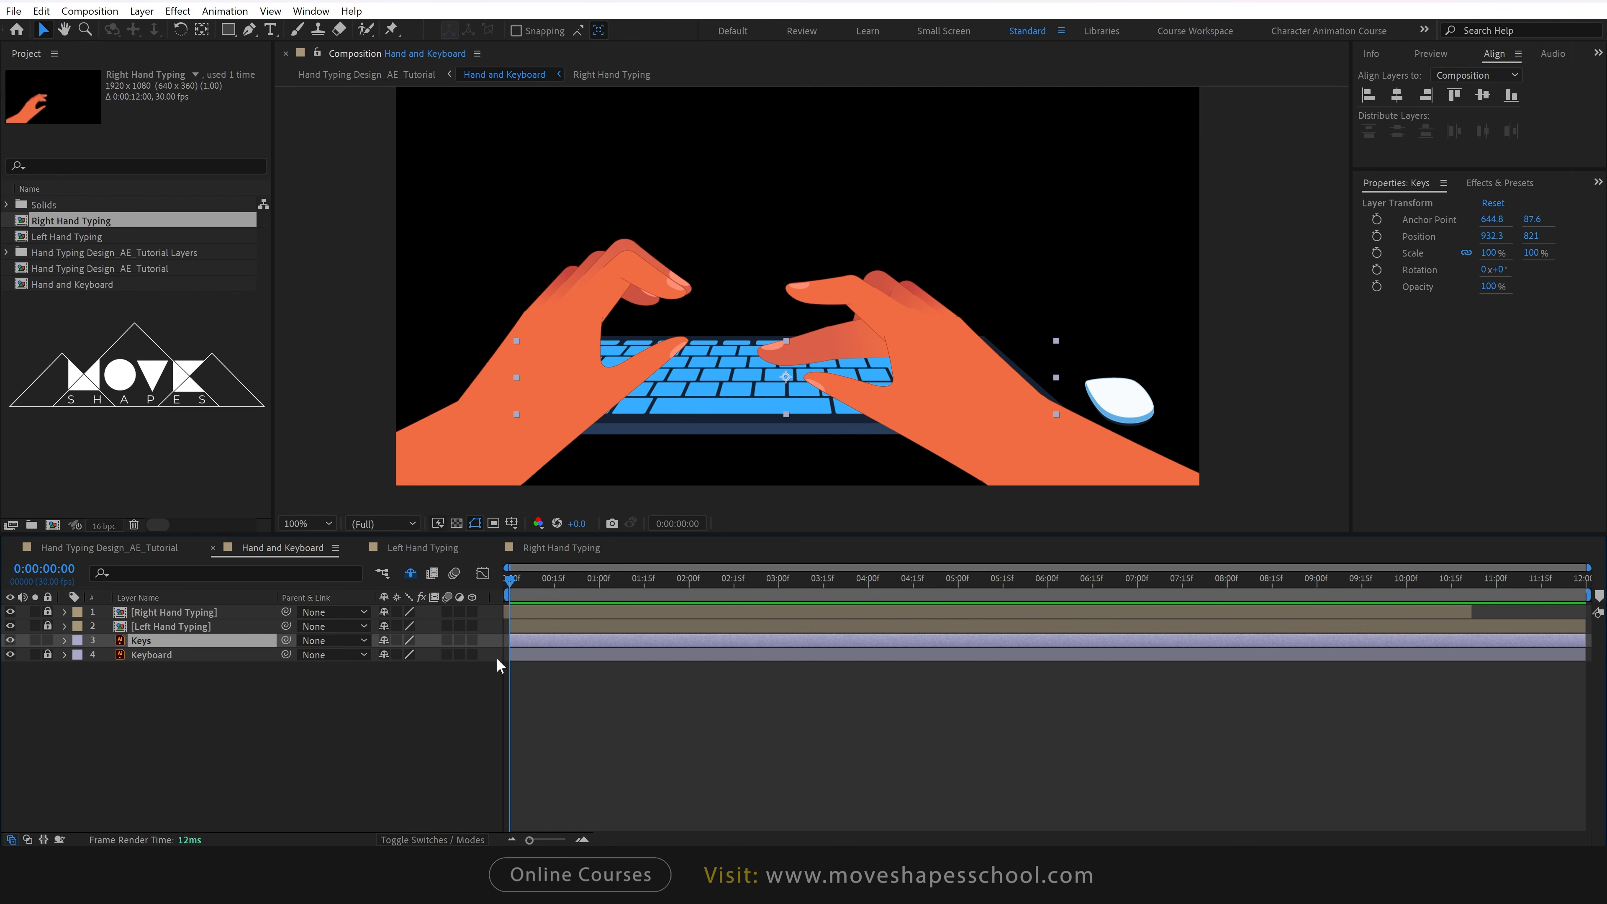
{"action": "right_click", "coordinate": [595, 640]}
{"action": "mouse_move", "coordinate": [655, 492]}
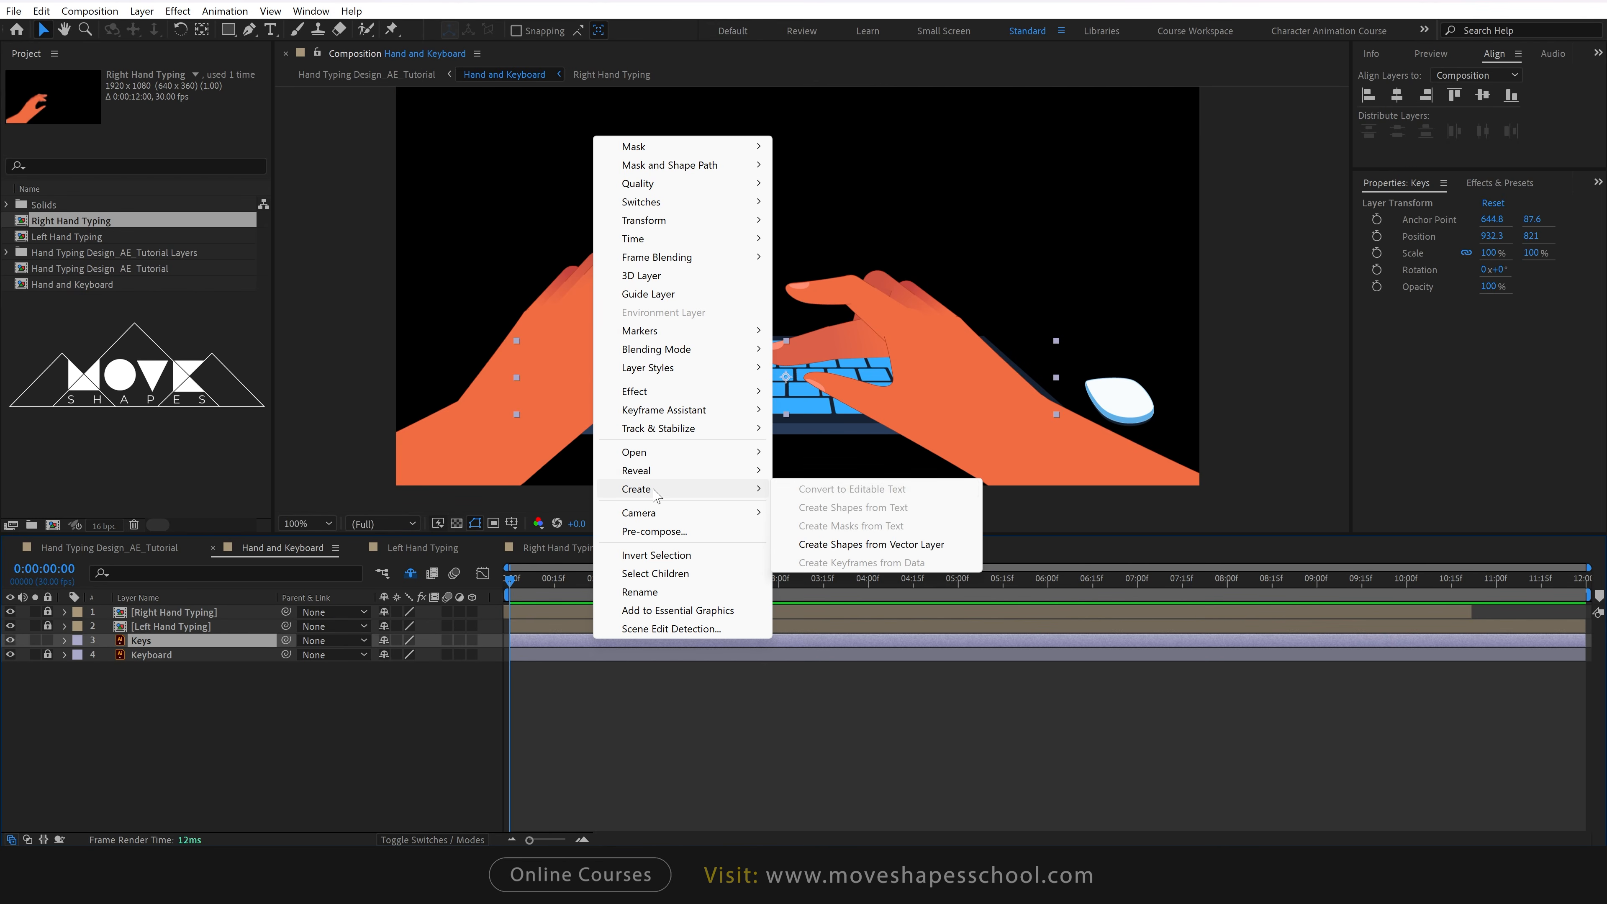
{"action": "left_click", "coordinate": [855, 546]}
{"action": "left_click", "coordinate": [182, 655]}
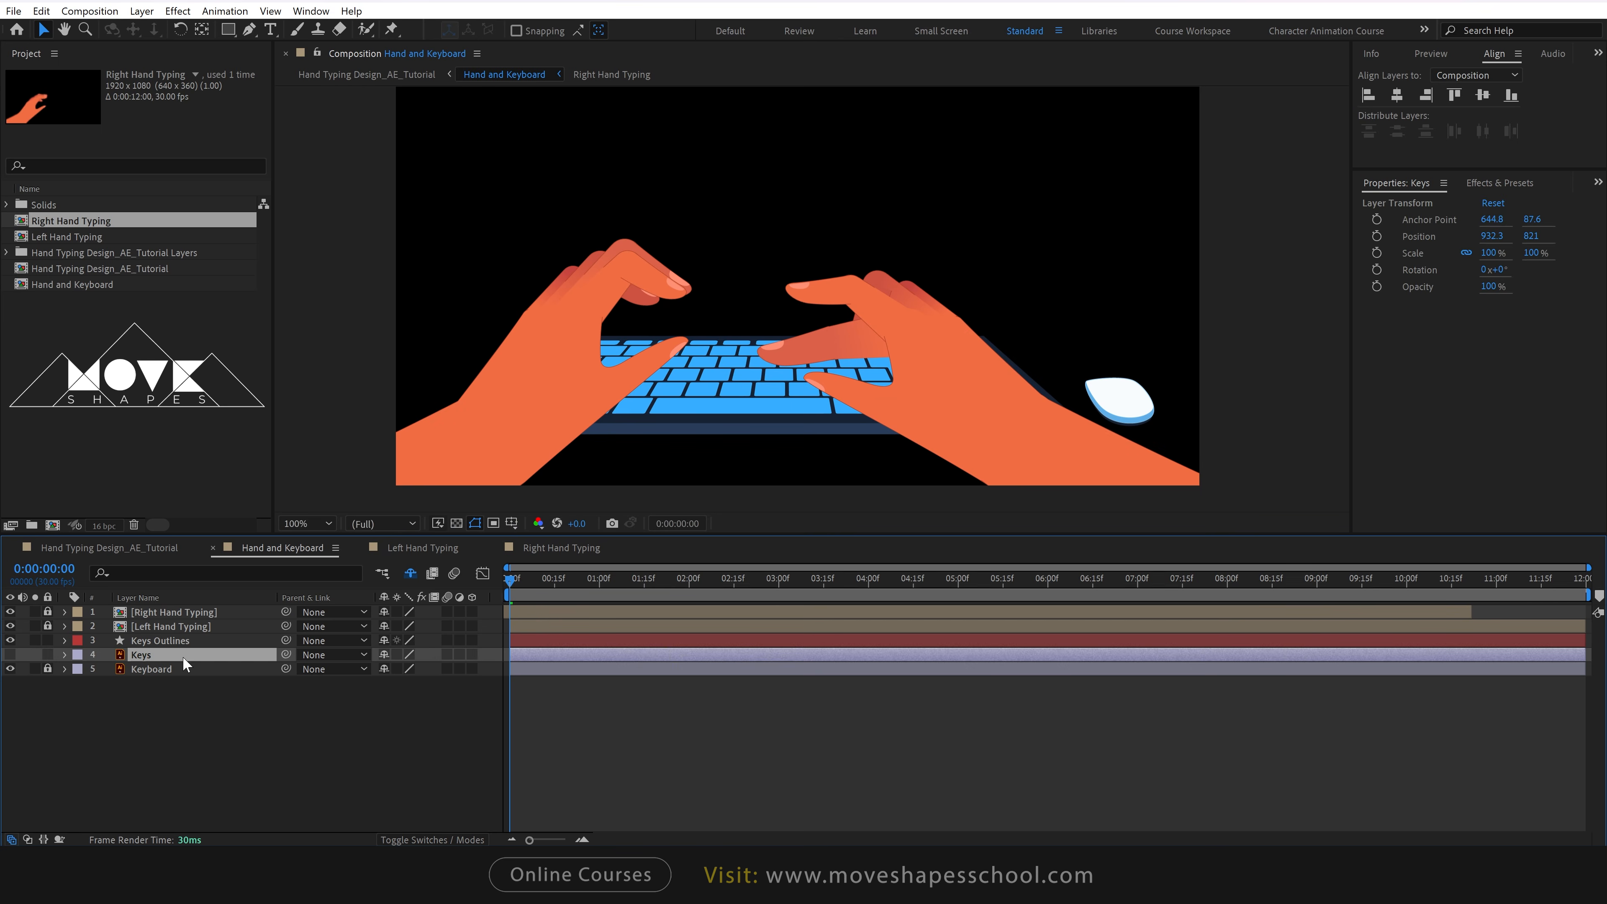
{"action": "left_click", "coordinate": [385, 655]}
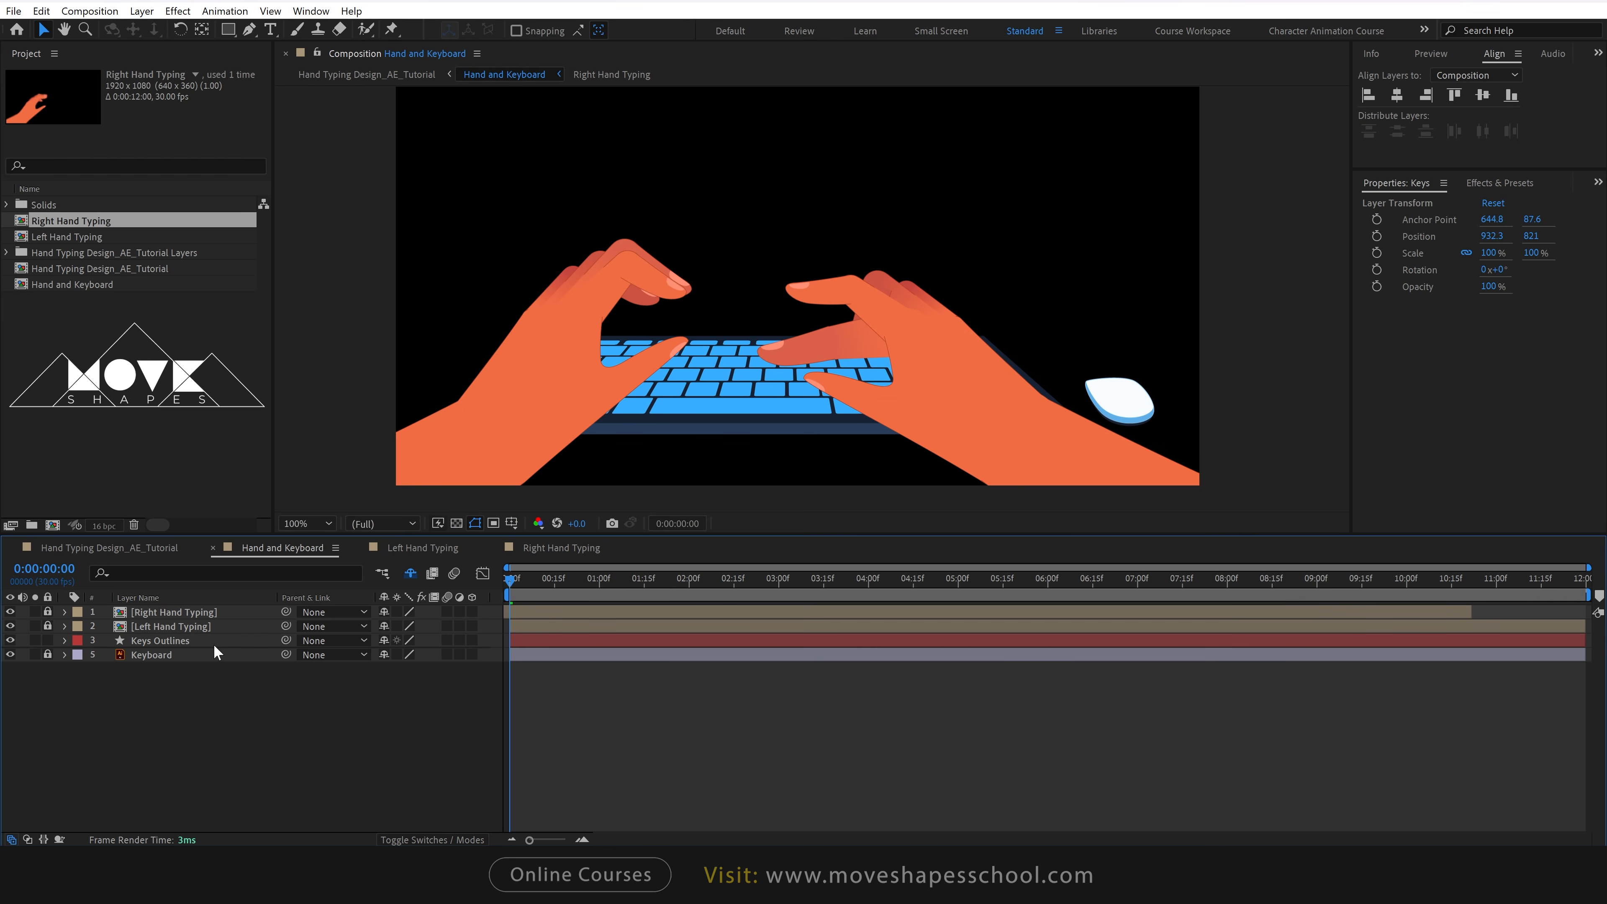
Filter the contents of the Keys Outlines layer by "group 1".
{"action": "left_click", "coordinate": [180, 641]}
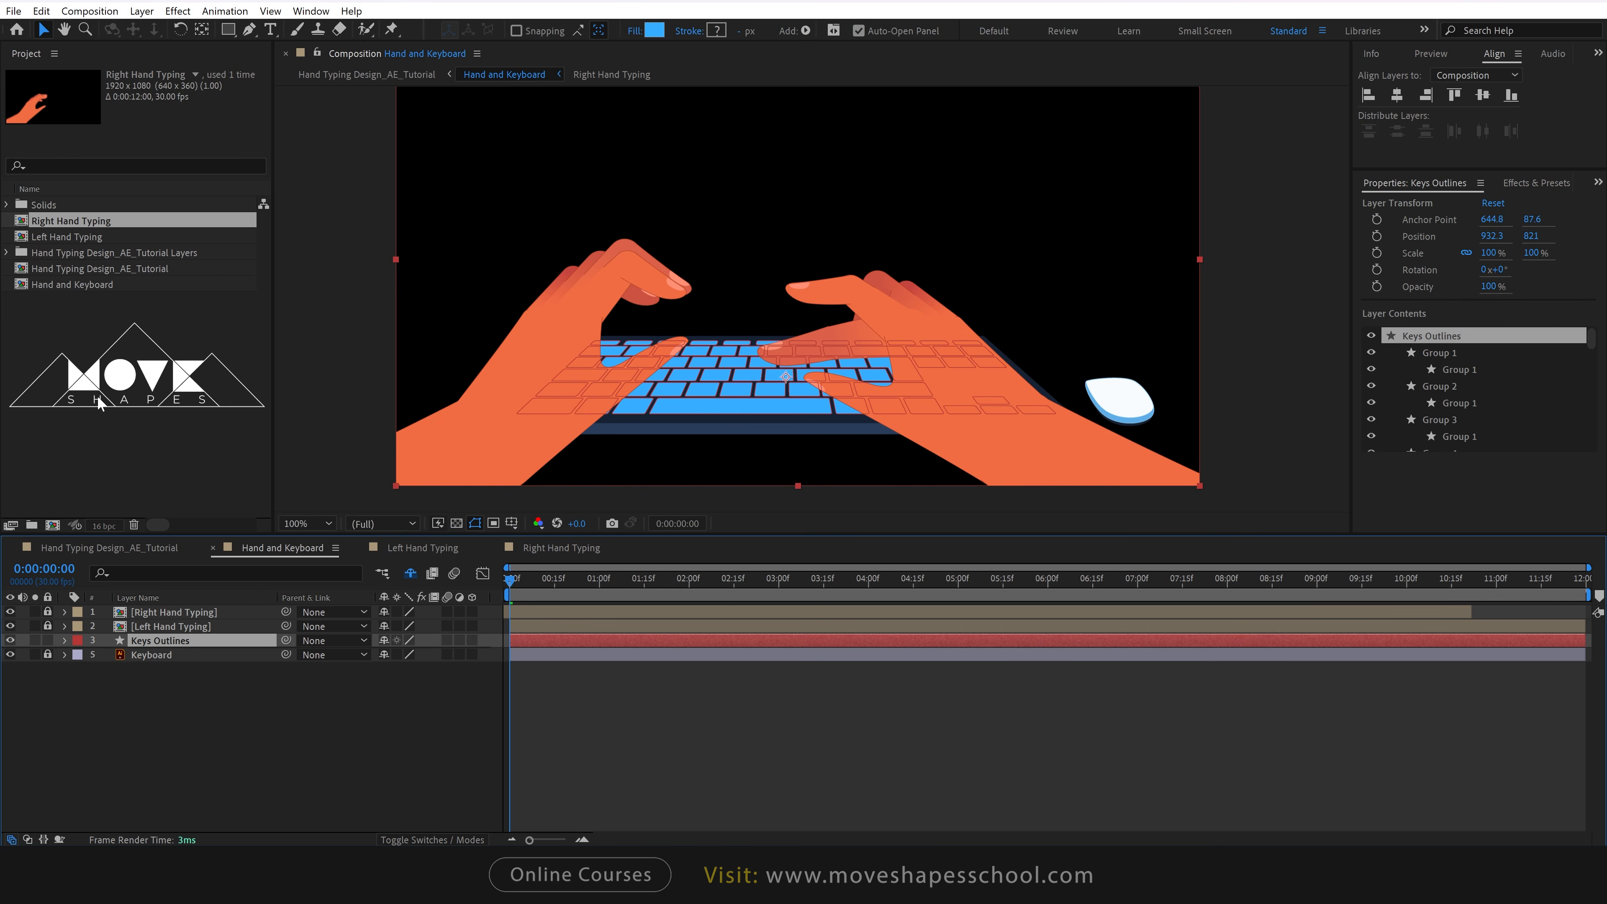
{"action": "left_click", "coordinate": [160, 666]}
{"action": "left_click", "coordinate": [155, 640]}
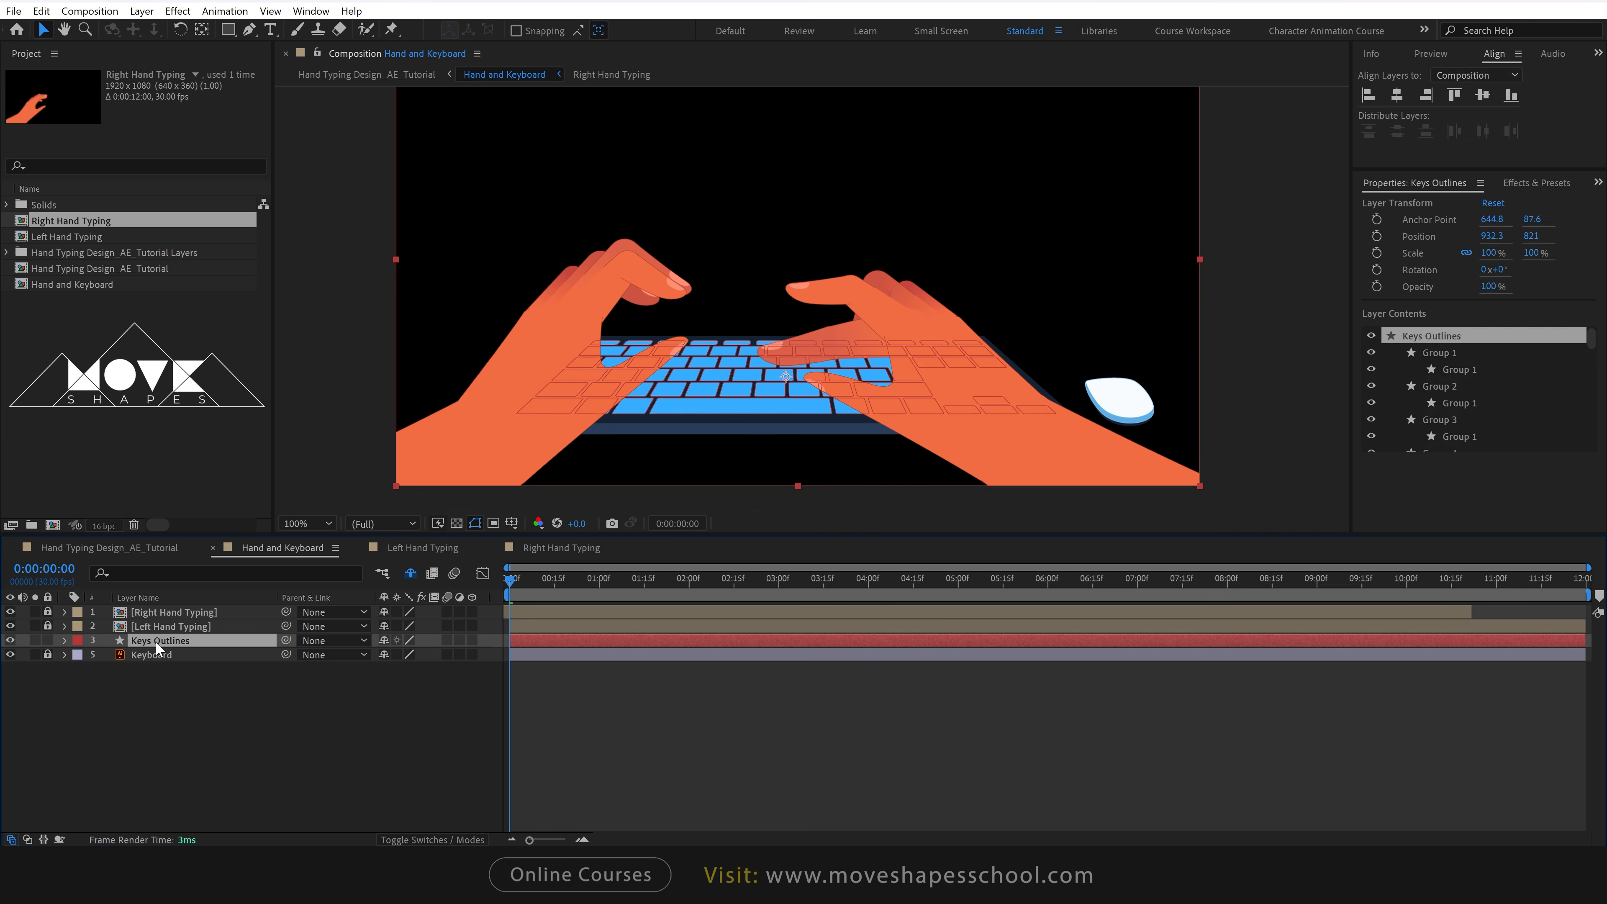
{"action": "scroll", "coordinate": [815, 358], "scroll_direction": "down", "scroll_amount": 1}
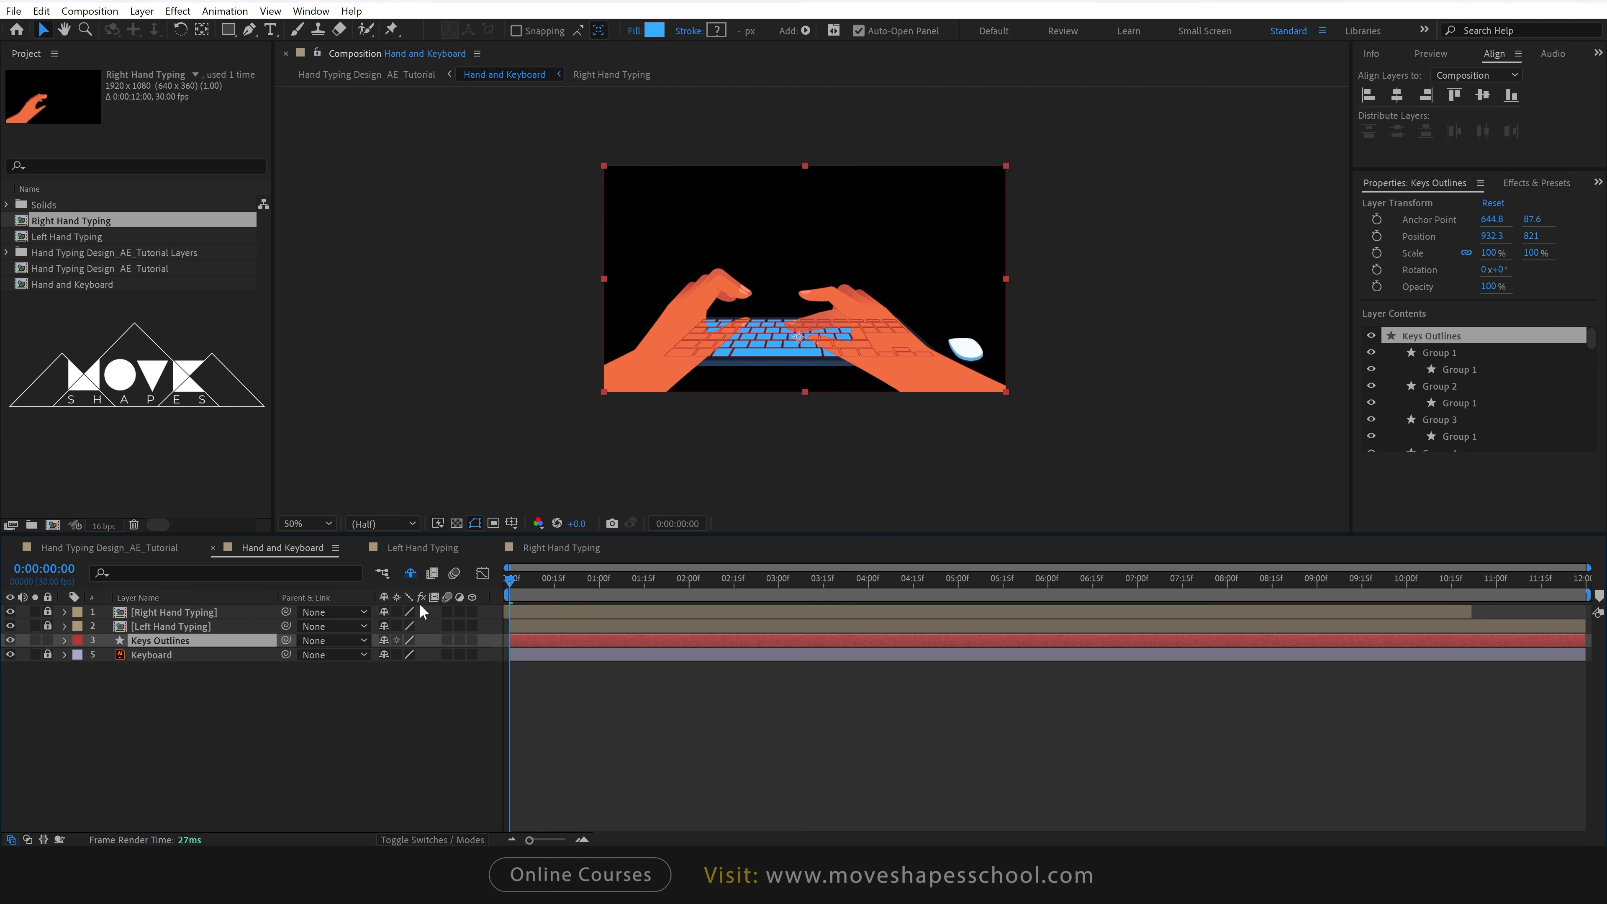
{"action": "left_click", "coordinate": [170, 574]}
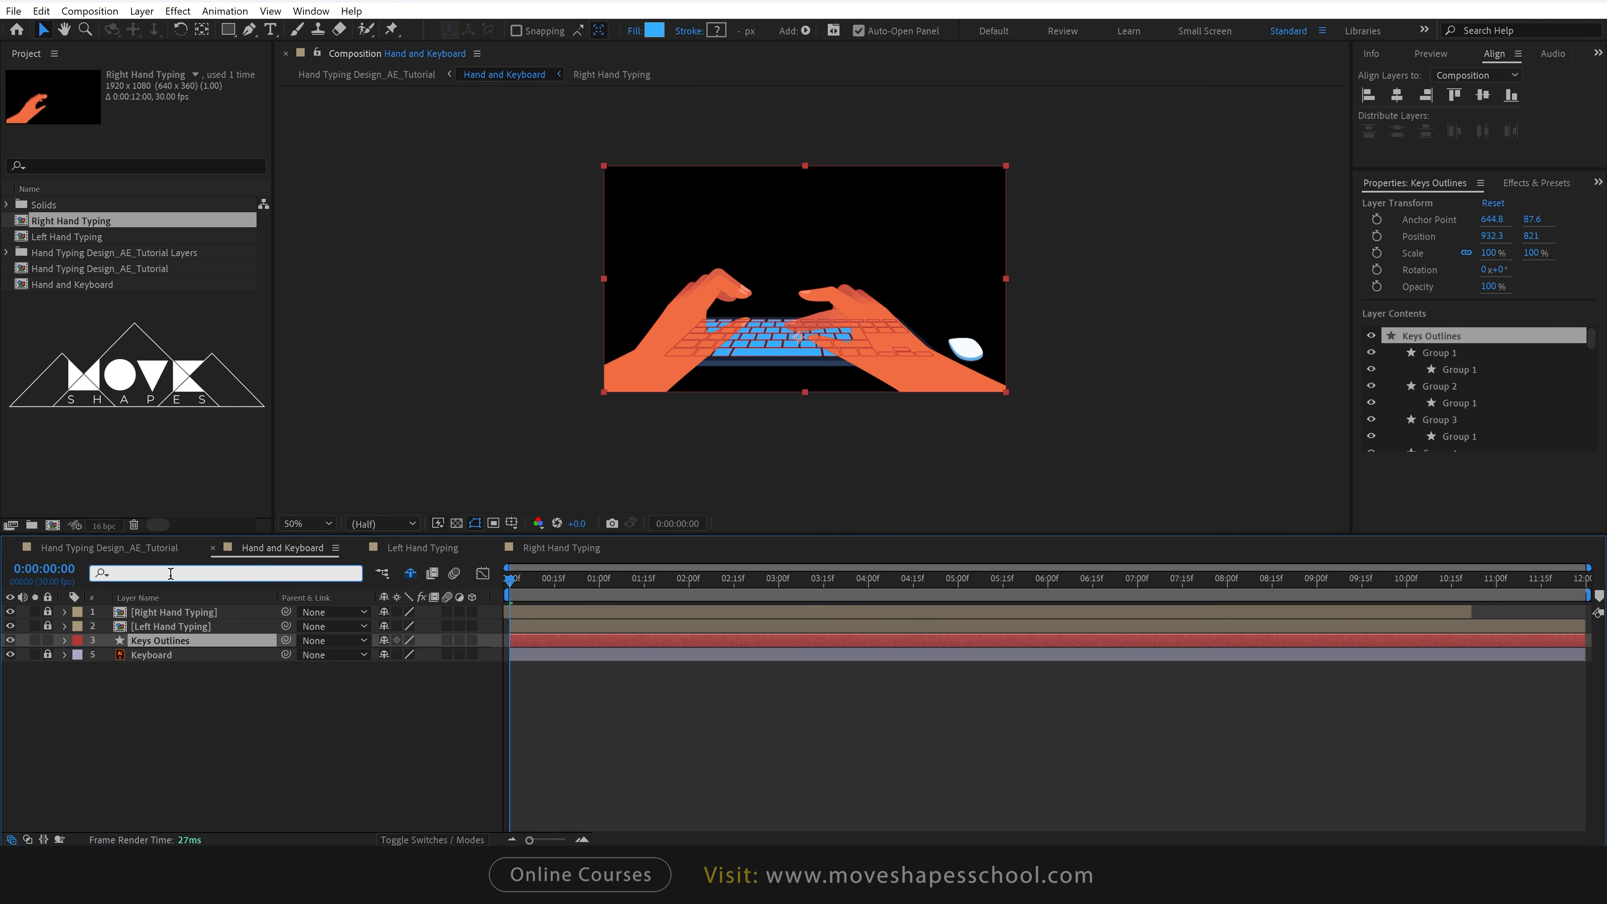
{"action": "type", "text": "group"}
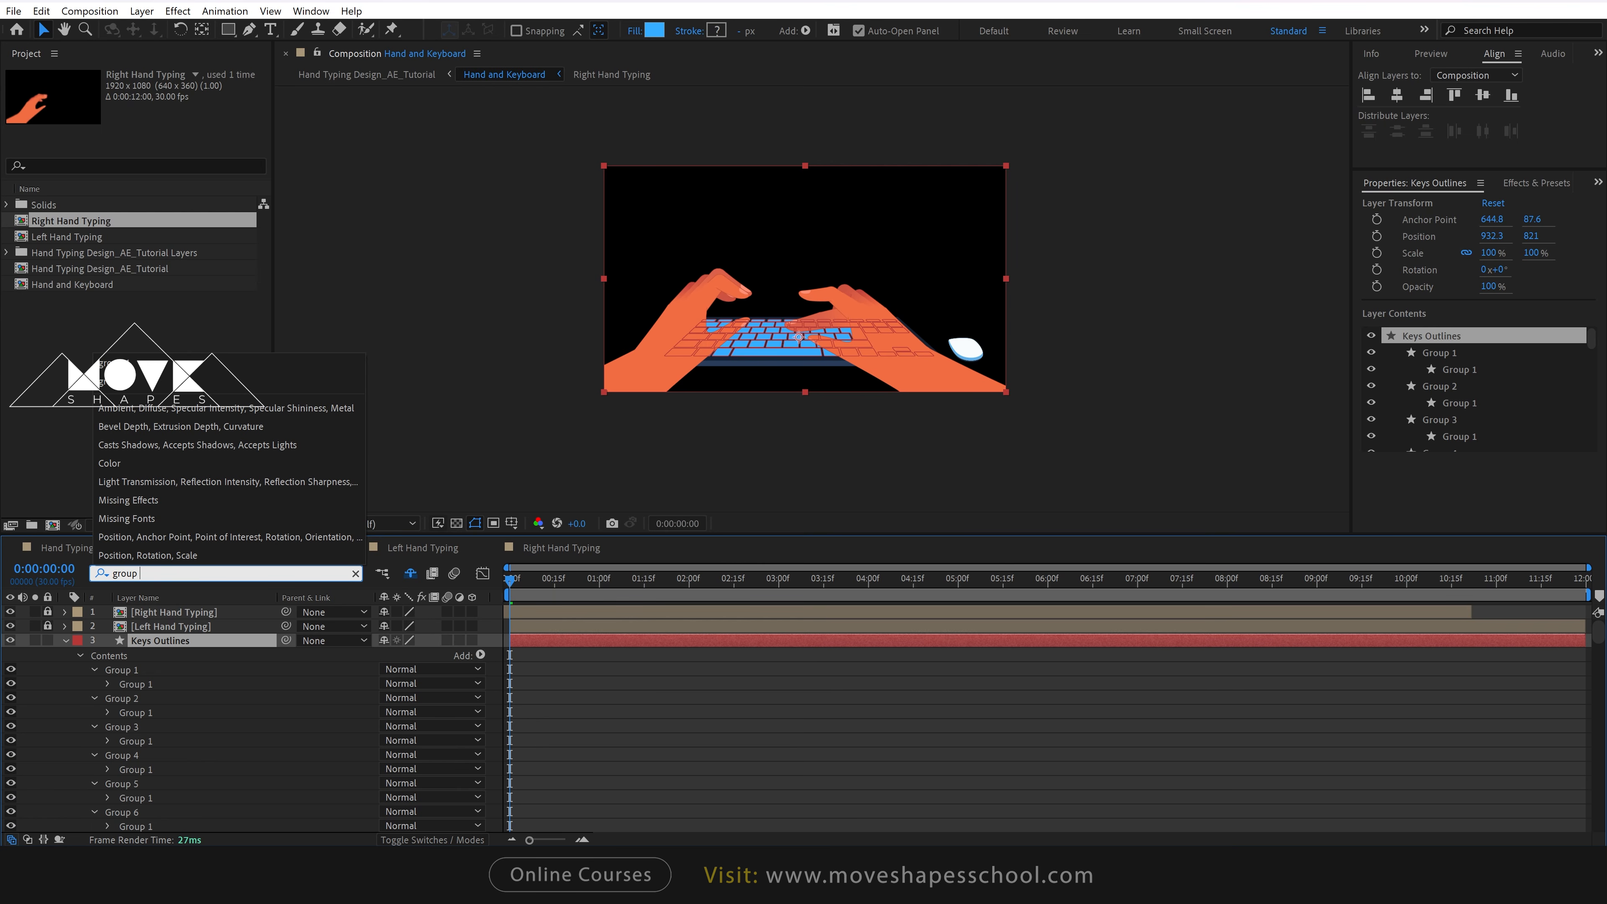
{"action": "type", "text": " 1"}
Select the nested Group 1 inside every key group of Keys Outlines, down to Group 70, and ungroup them all.
{"action": "left_click", "coordinate": [136, 684]}
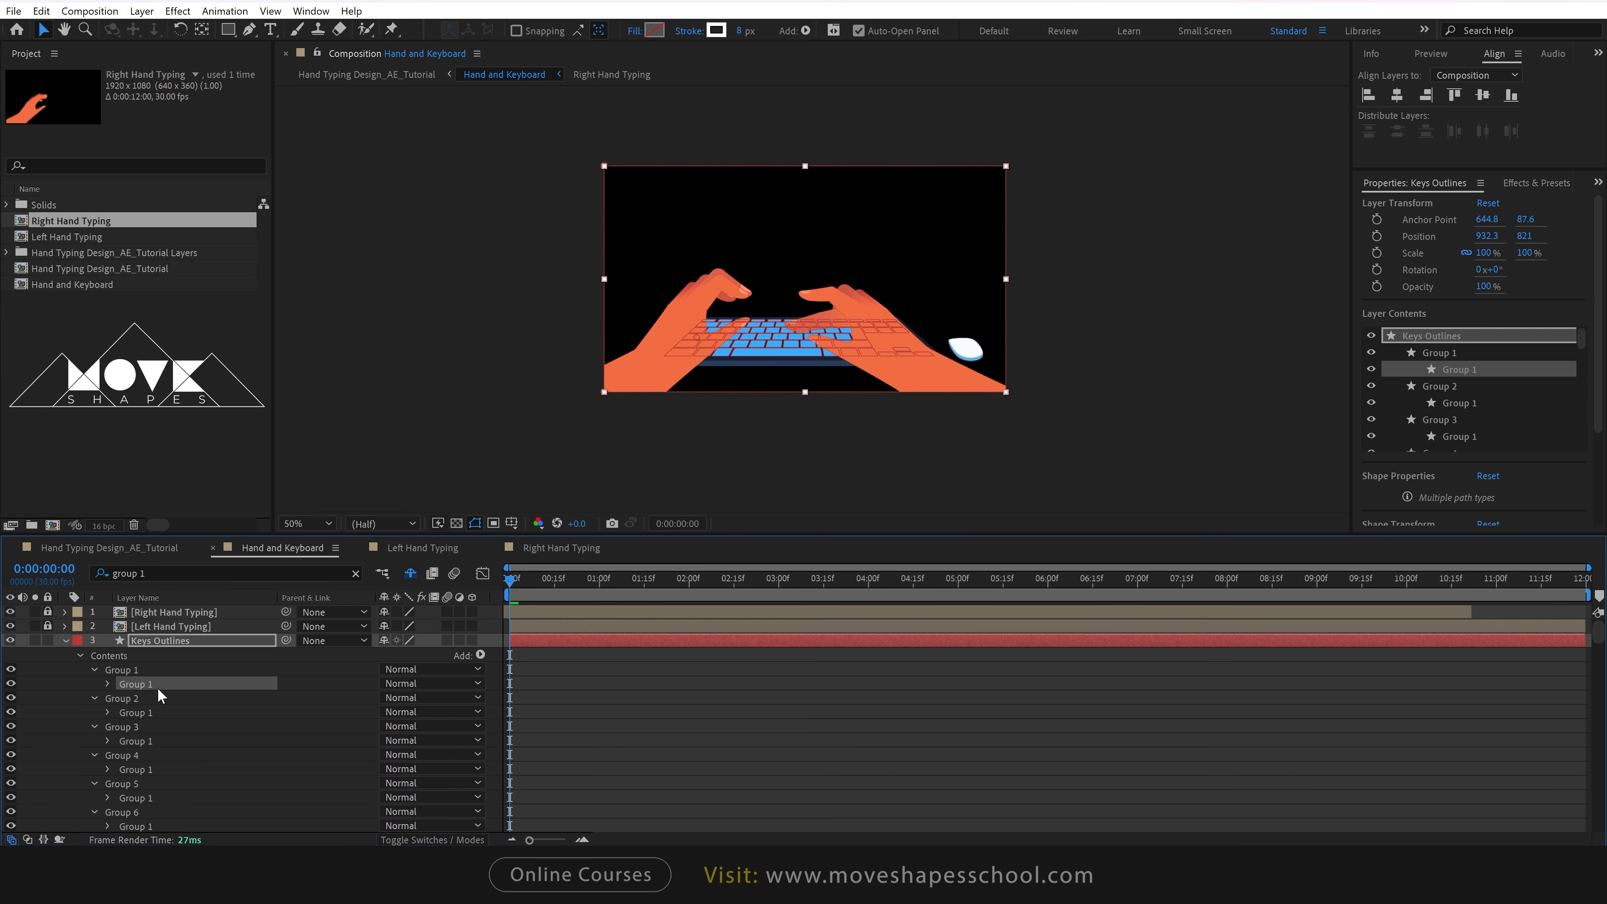
{"action": "left_click", "coordinate": [152, 741], "text": "ctrl"}
{"action": "left_click", "coordinate": [154, 769], "text": "ctrl"}
{"action": "left_click", "coordinate": [149, 797], "text": "ctrl"}
{"action": "scroll", "coordinate": [151, 796], "scroll_direction": "down", "scroll_amount": 2}
{"action": "left_click", "coordinate": [159, 741], "text": "ctrl"}
{"action": "left_click", "coordinate": [164, 769], "text": "ctrl"}
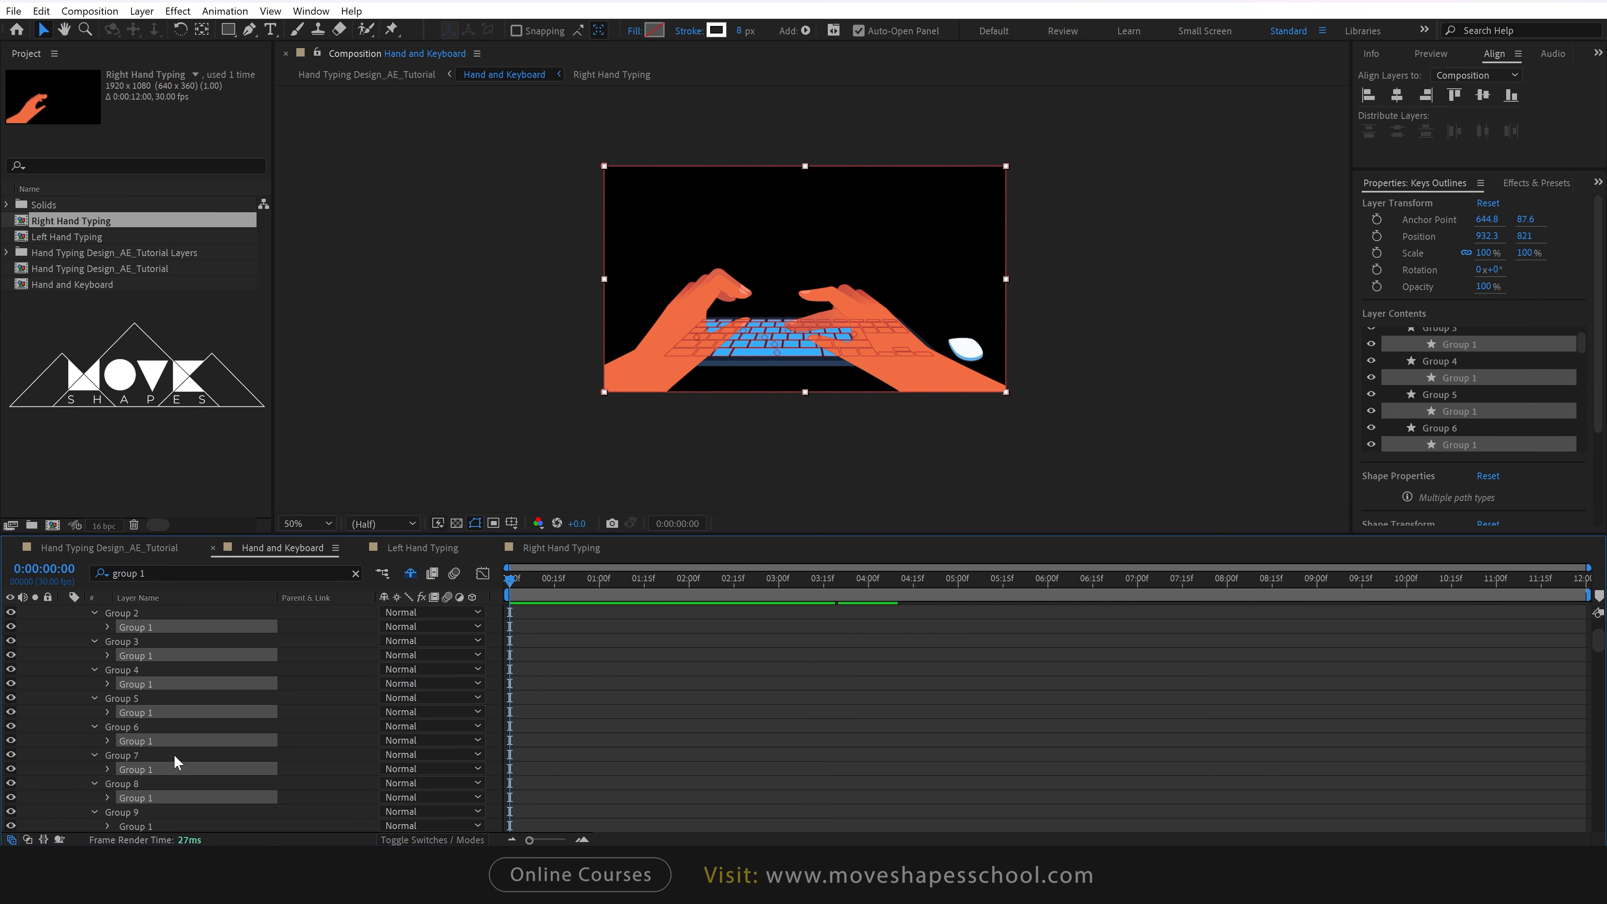
{"action": "scroll", "coordinate": [172, 755], "scroll_direction": "down", "scroll_amount": 2}
{"action": "left_click", "coordinate": [156, 798], "text": "ctrl"}
{"action": "left_click", "coordinate": [155, 826], "text": "ctrl"}
{"action": "scroll", "coordinate": [159, 768], "scroll_direction": "down", "scroll_amount": 3}
{"action": "scroll", "coordinate": [158, 769], "scroll_direction": "down", "scroll_amount": 3}
{"action": "left_click", "coordinate": [157, 810], "text": "ctrl"}
{"action": "scroll", "coordinate": [158, 791], "scroll_direction": "down", "scroll_amount": 3}
{"action": "left_click", "coordinate": [158, 758], "text": "ctrl"}
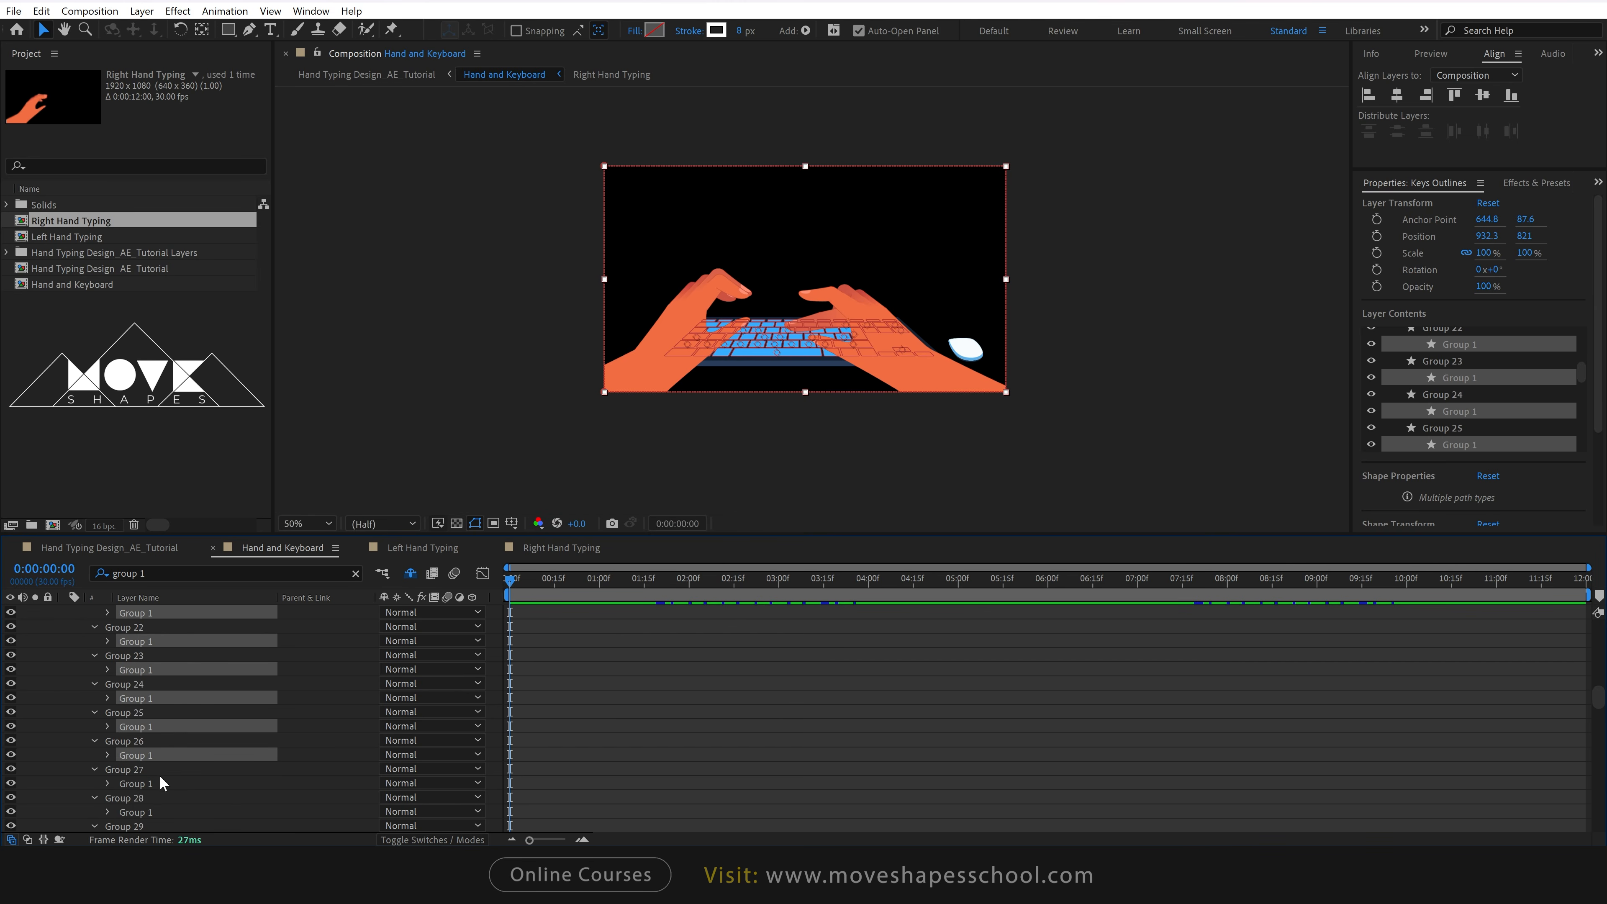
{"action": "scroll", "coordinate": [158, 775], "scroll_direction": "down", "scroll_amount": 3}
{"action": "left_click", "coordinate": [156, 754], "text": "ctrl"}
{"action": "scroll", "coordinate": [158, 741], "scroll_direction": "down", "scroll_amount": 2}
{"action": "left_click", "coordinate": [168, 699], "text": "ctrl"}
{"action": "left_click", "coordinate": [170, 726], "text": "ctrl"}
{"action": "scroll", "coordinate": [177, 703], "scroll_direction": "down", "scroll_amount": 2}
{"action": "left_click", "coordinate": [180, 672], "text": "ctrl"}
{"action": "left_click", "coordinate": [185, 698], "text": "ctrl"}
{"action": "left_click", "coordinate": [193, 727], "text": "ctrl"}
{"action": "left_click", "coordinate": [200, 752], "text": "ctrl"}
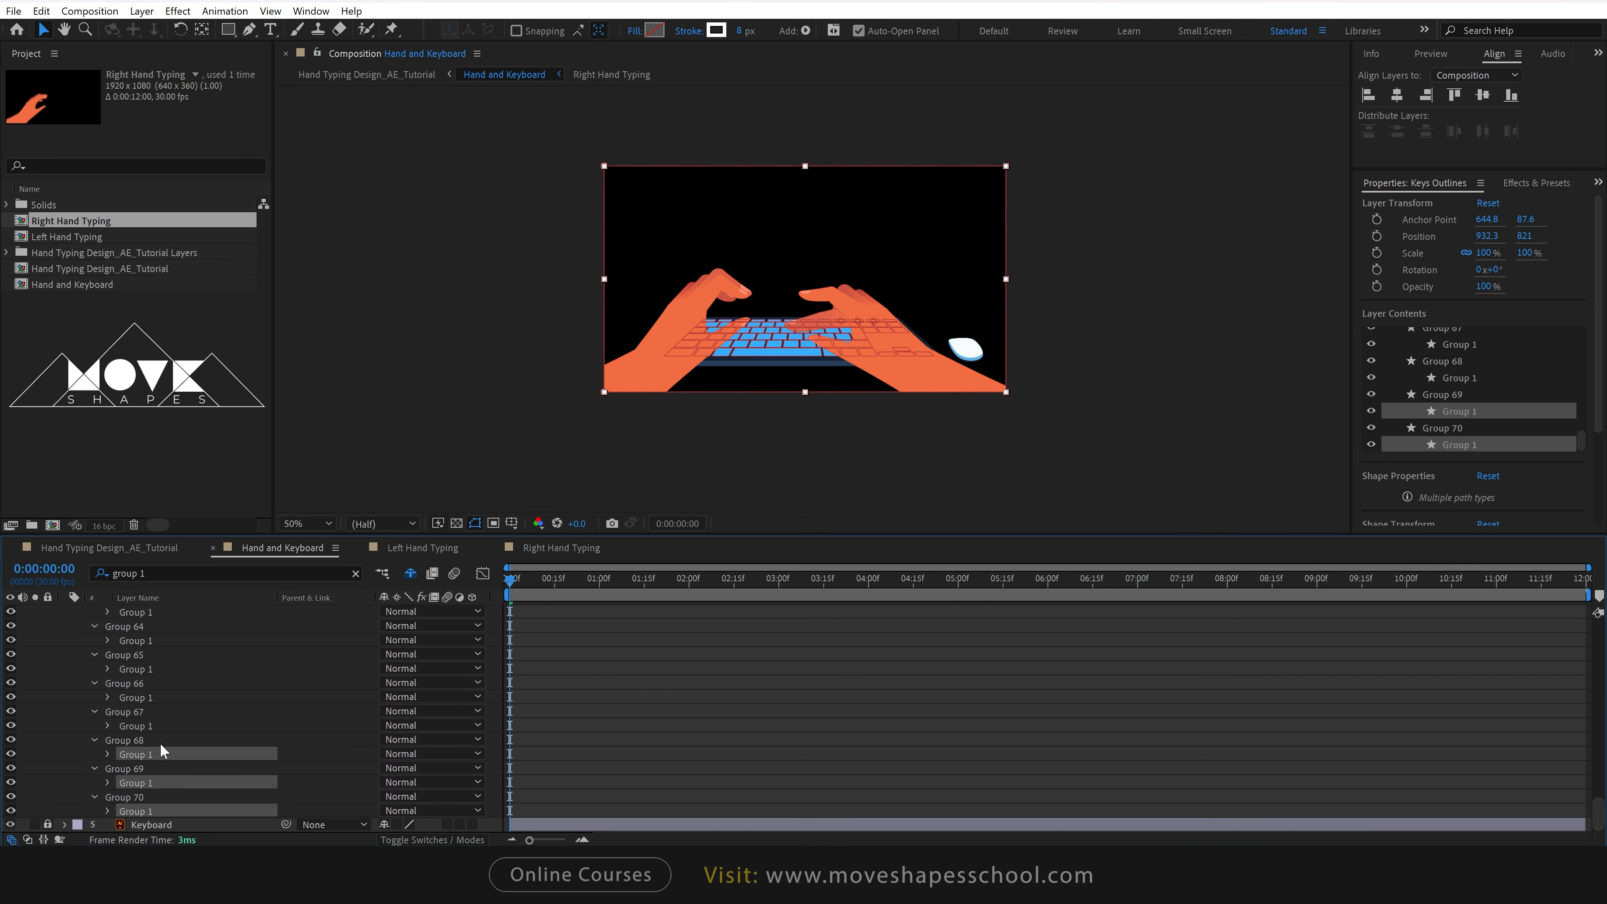
{"action": "left_click", "coordinate": [162, 726], "text": "ctrl"}
{"action": "key", "text": "Delete"}
{"action": "left_click", "coordinate": [167, 700], "text": "ctrl"}
{"action": "scroll", "coordinate": [167, 640], "scroll_direction": "up", "scroll_amount": 2}
{"action": "scroll", "coordinate": [167, 626], "scroll_direction": "up", "scroll_amount": 1}
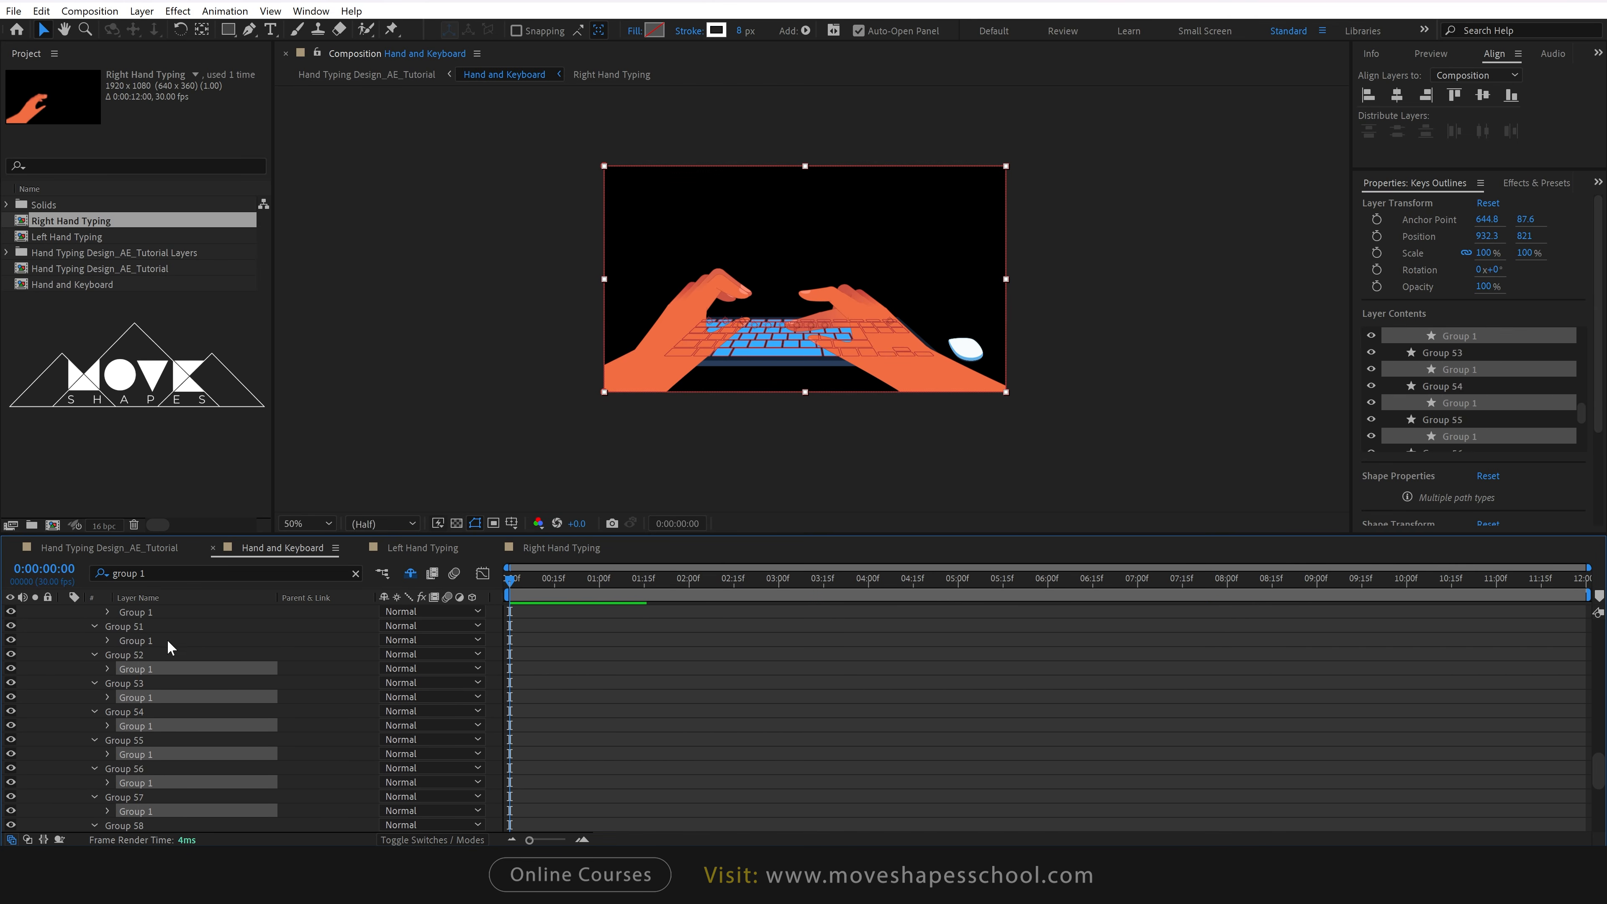
{"action": "key", "text": "Delete"}
{"action": "scroll", "coordinate": [167, 639], "scroll_direction": "up", "scroll_amount": 6}
{"action": "left_click", "coordinate": [161, 754], "text": "ctrl"}
{"action": "scroll", "coordinate": [190, 693], "scroll_direction": "up", "scroll_amount": 10}
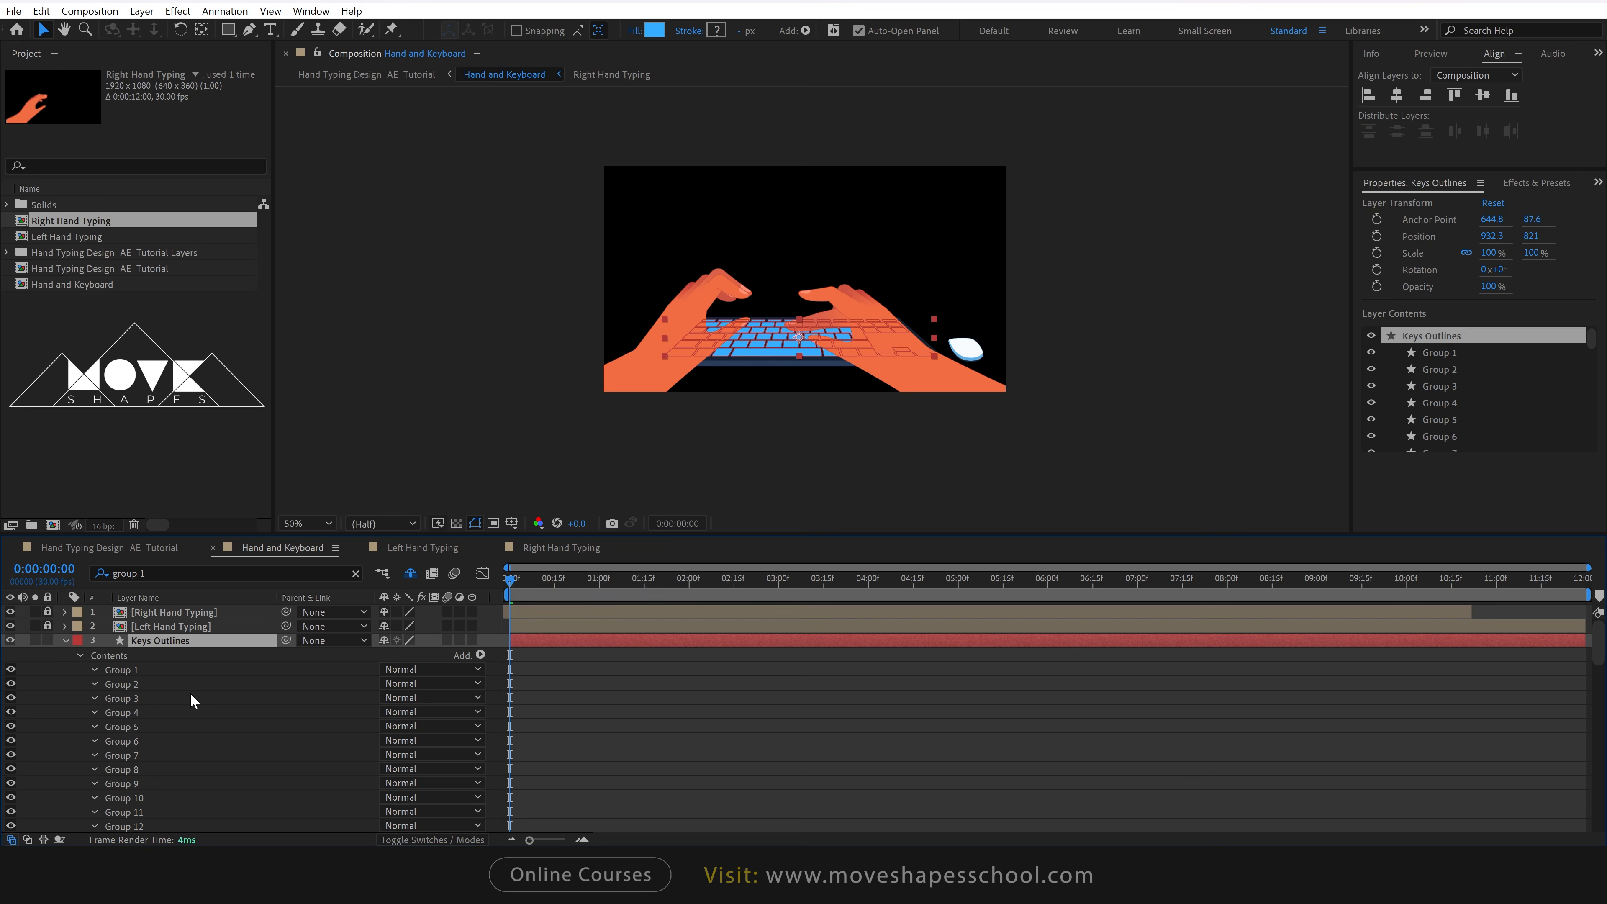
Zoom the composition view to 100% on the keyboard and enlarge the timeline area to show more key groups.
{"action": "left_click", "coordinate": [648, 702]}
{"action": "left_click", "coordinate": [307, 523]}
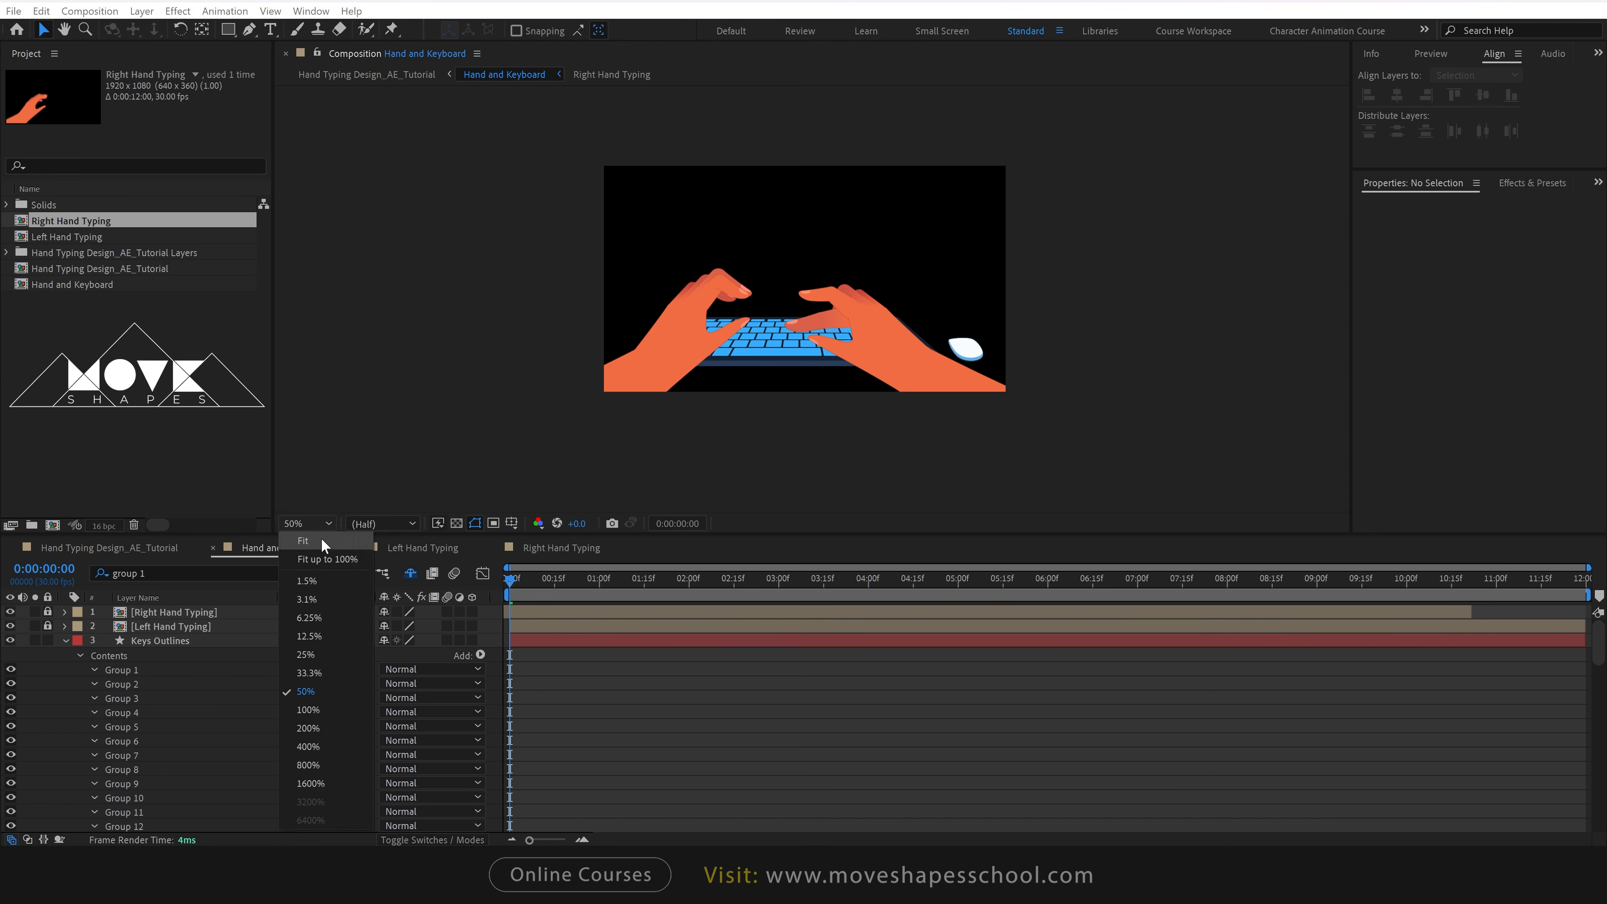
{"action": "left_click", "coordinate": [323, 539]}
{"action": "left_click", "coordinate": [174, 641]}
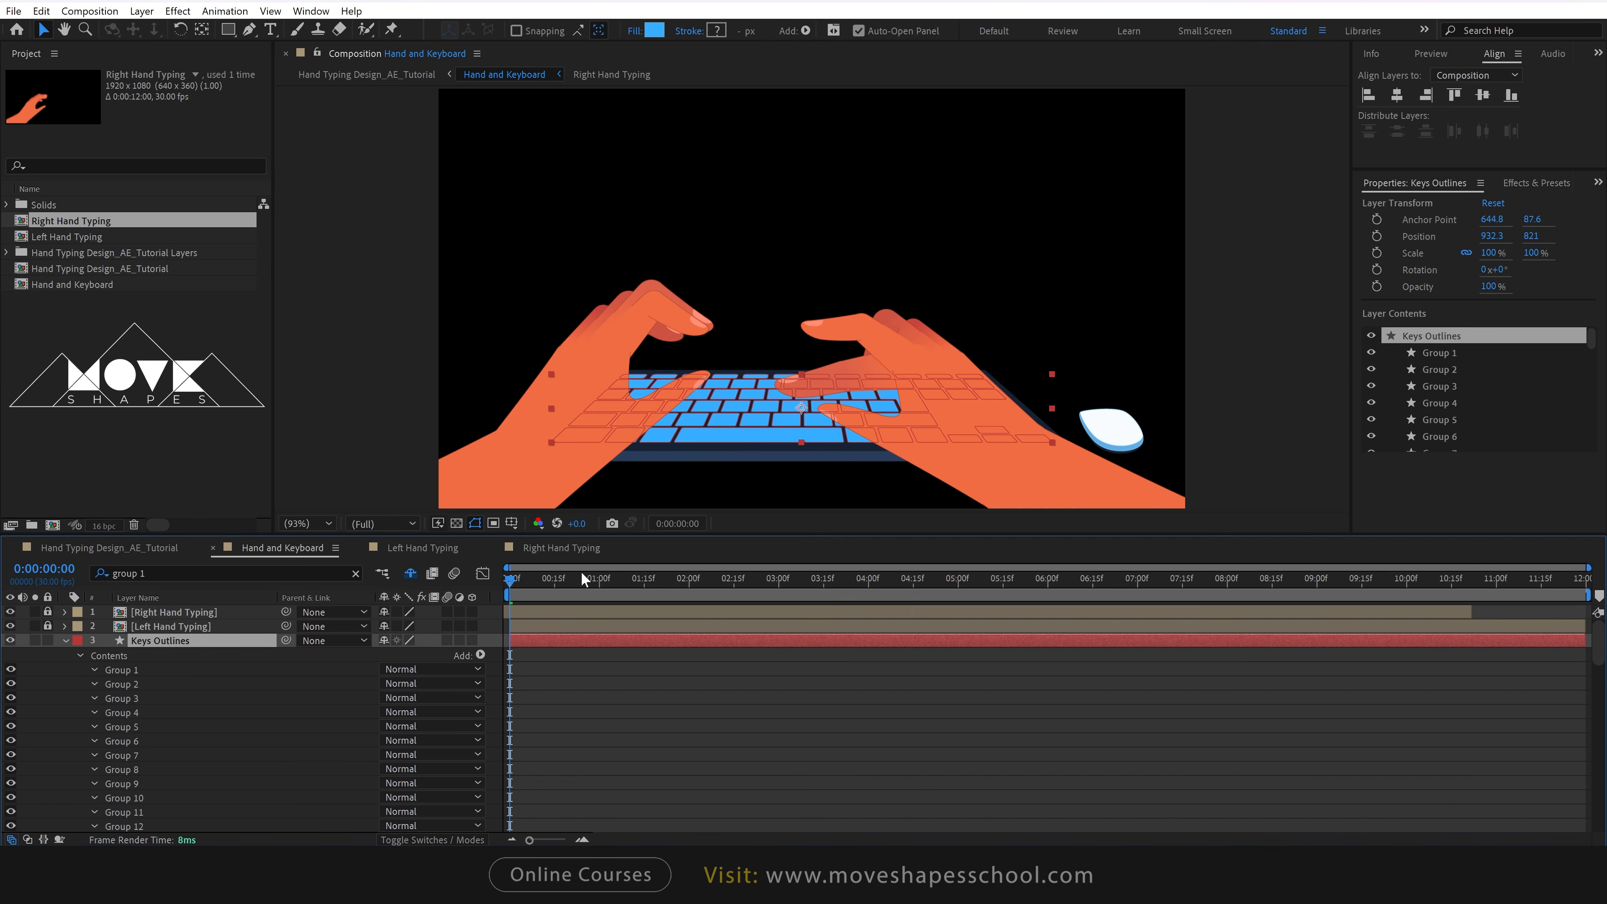
{"action": "left_click", "coordinate": [756, 694]}
{"action": "left_click_drag", "start_coordinate": [1271, 304], "coordinate": [1295, 189]}
{"action": "scroll", "coordinate": [1046, 312], "scroll_direction": "up", "scroll_amount": 1}
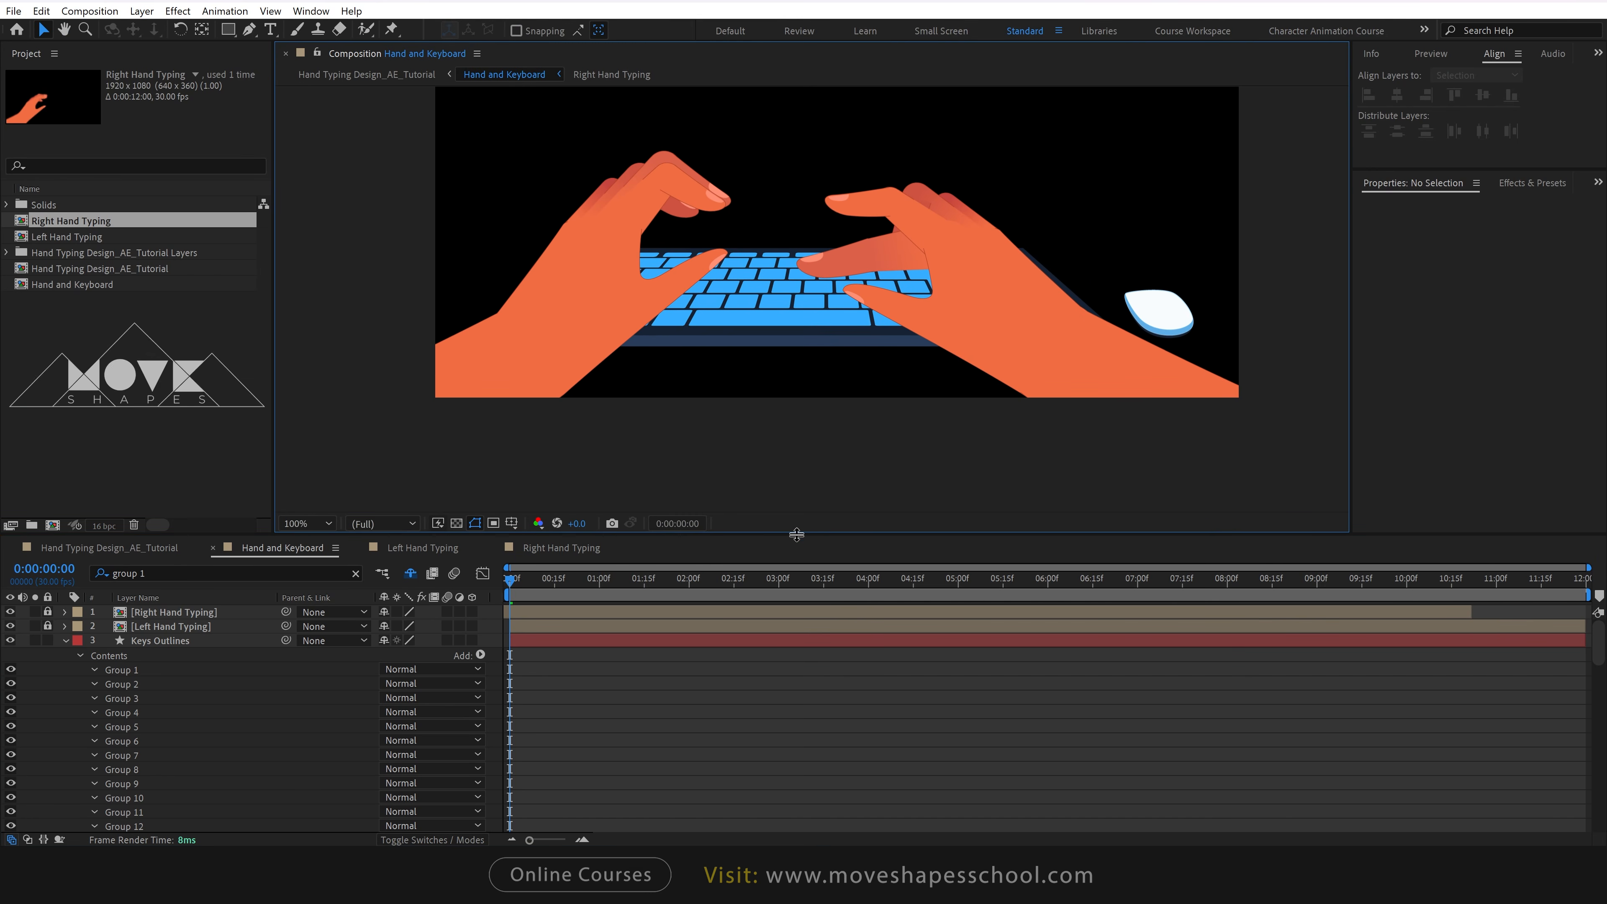
{"action": "left_click_drag", "start_coordinate": [801, 532], "coordinate": [820, 367]}
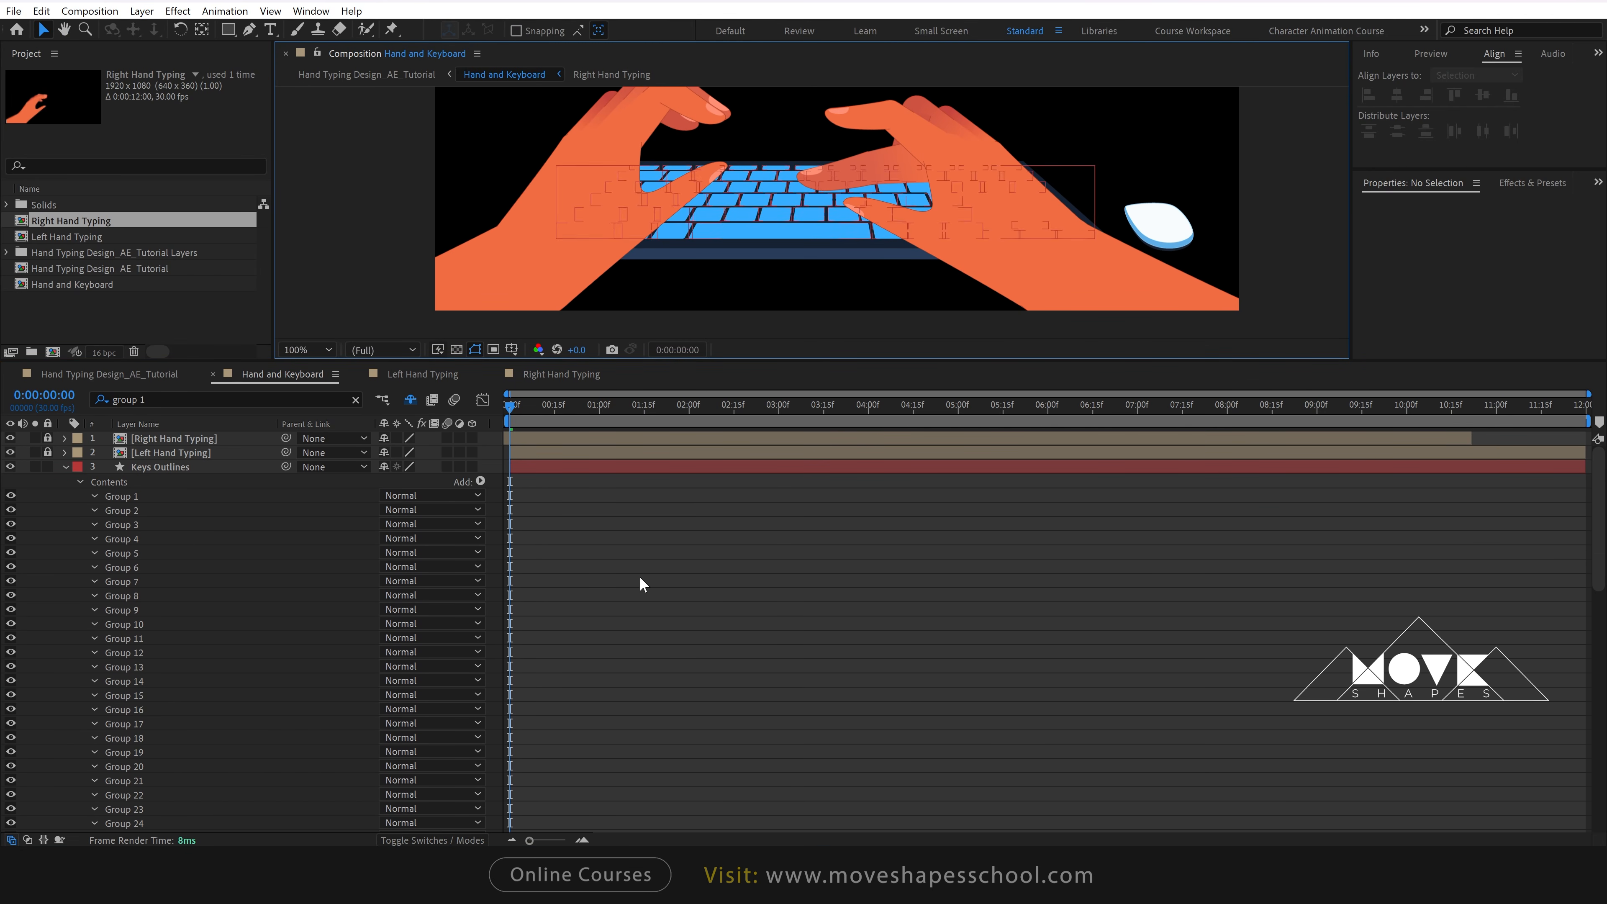
{"action": "mouse_move", "coordinate": [526, 406]}
{"action": "left_mouse_down"}
{"action": "mouse_move", "coordinate": [541, 424]}
{"action": "mouse_move", "coordinate": [514, 415]}
{"action": "left_mouse_up"}
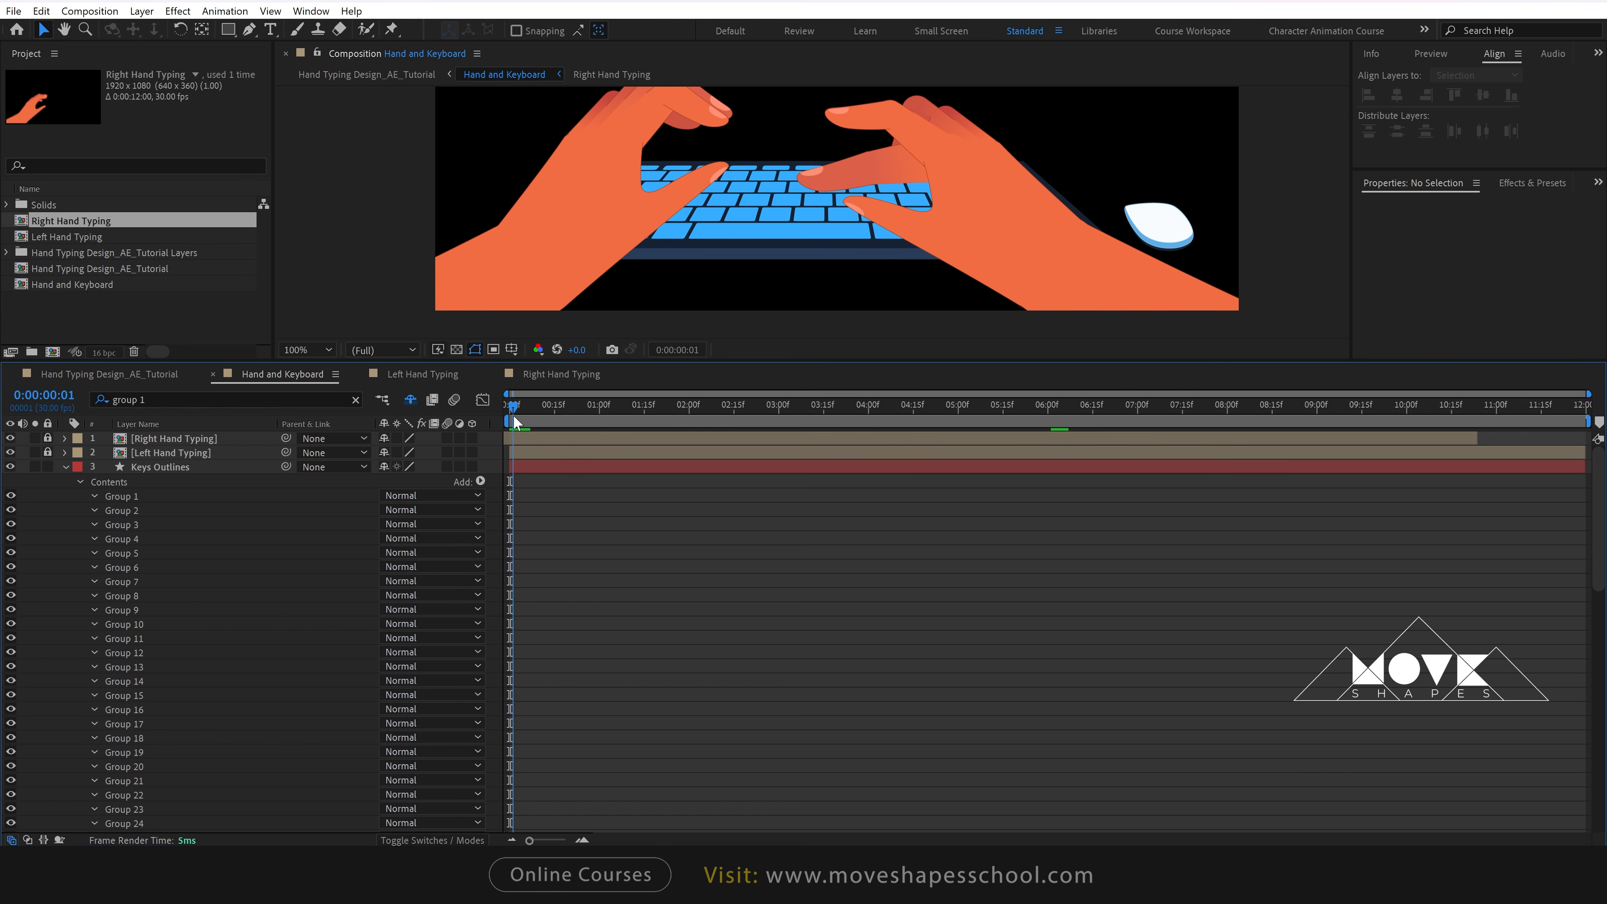
{"action": "left_click", "coordinate": [177, 568]}
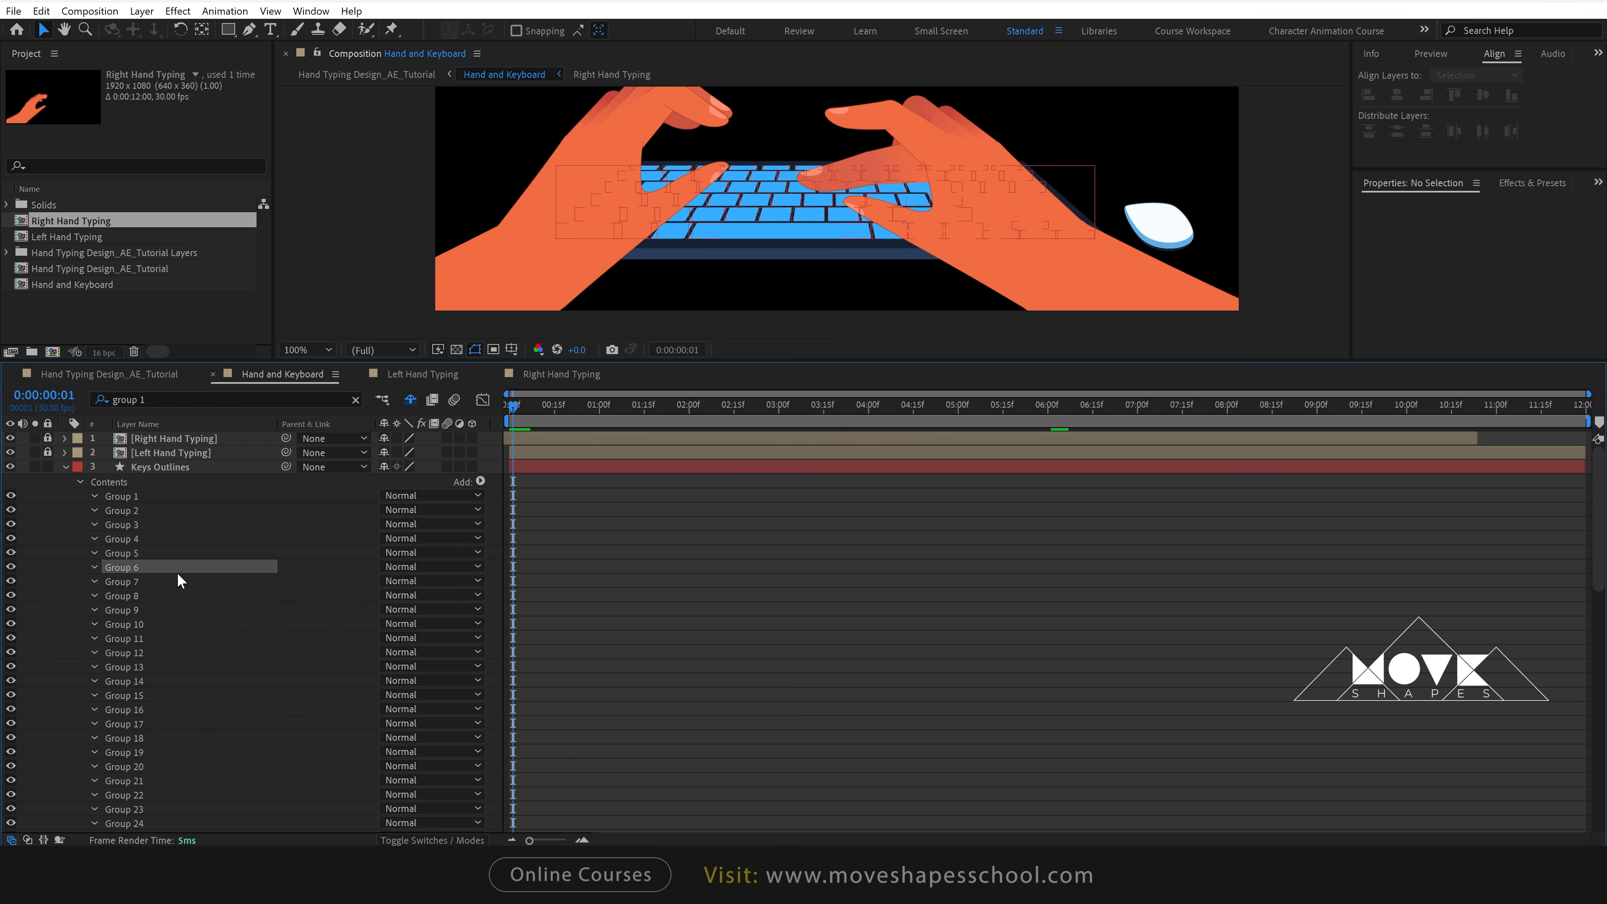
{"action": "left_click", "coordinate": [608, 577]}
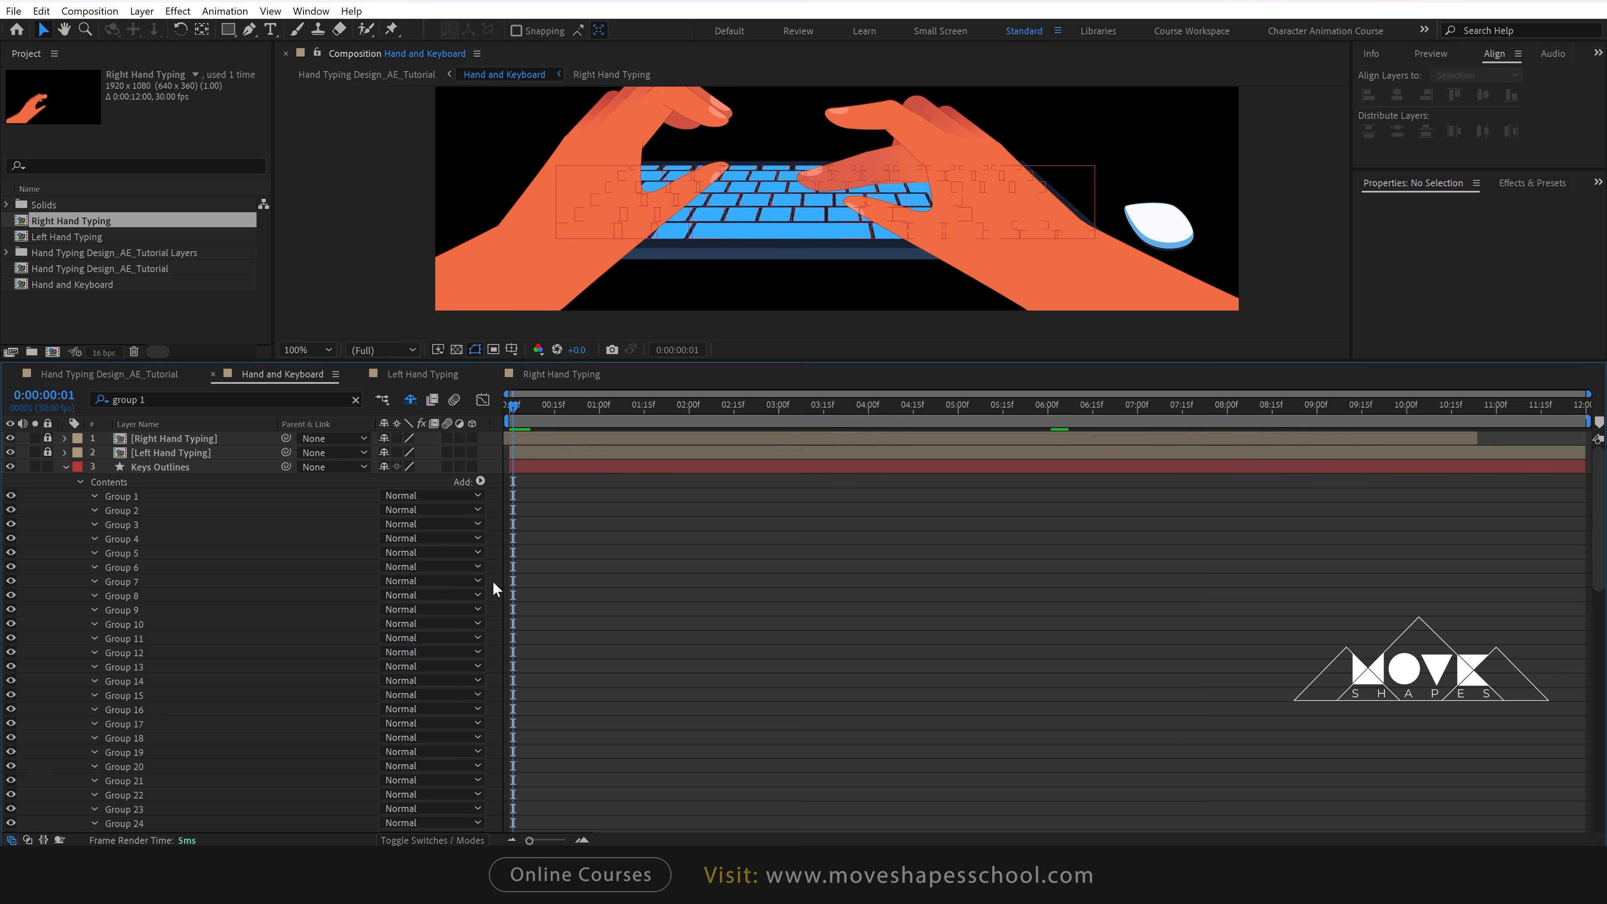
Keyframe the fill color of the Group 6 key from blue at frame 1 to white at frame 2.
{"action": "left_click", "coordinate": [144, 541]}
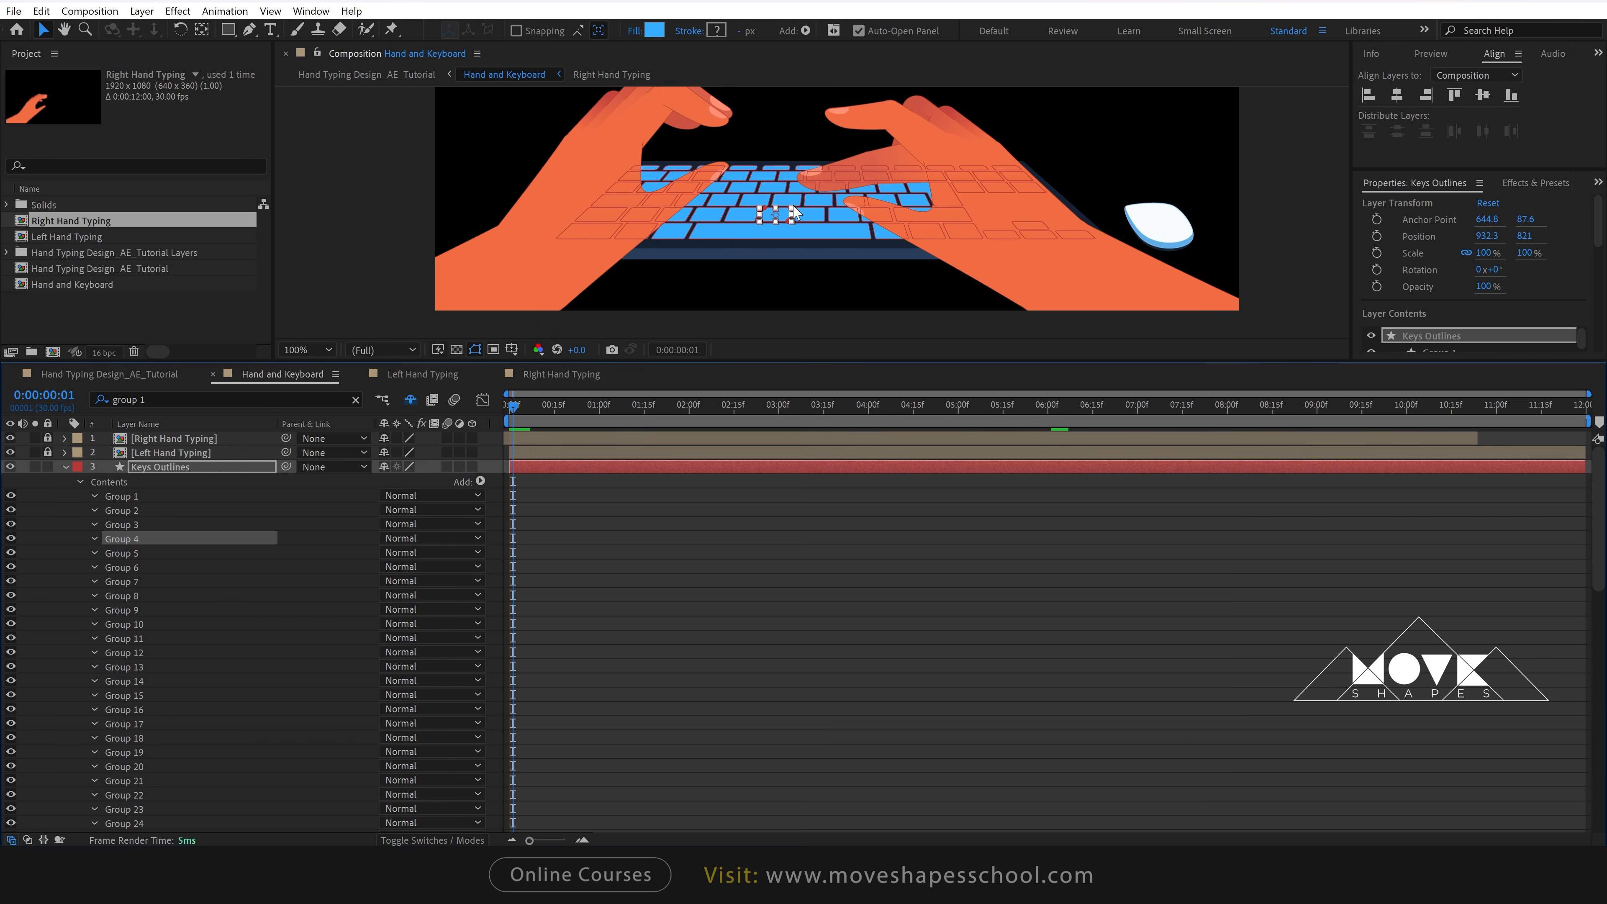
{"action": "left_click", "coordinate": [801, 192]}
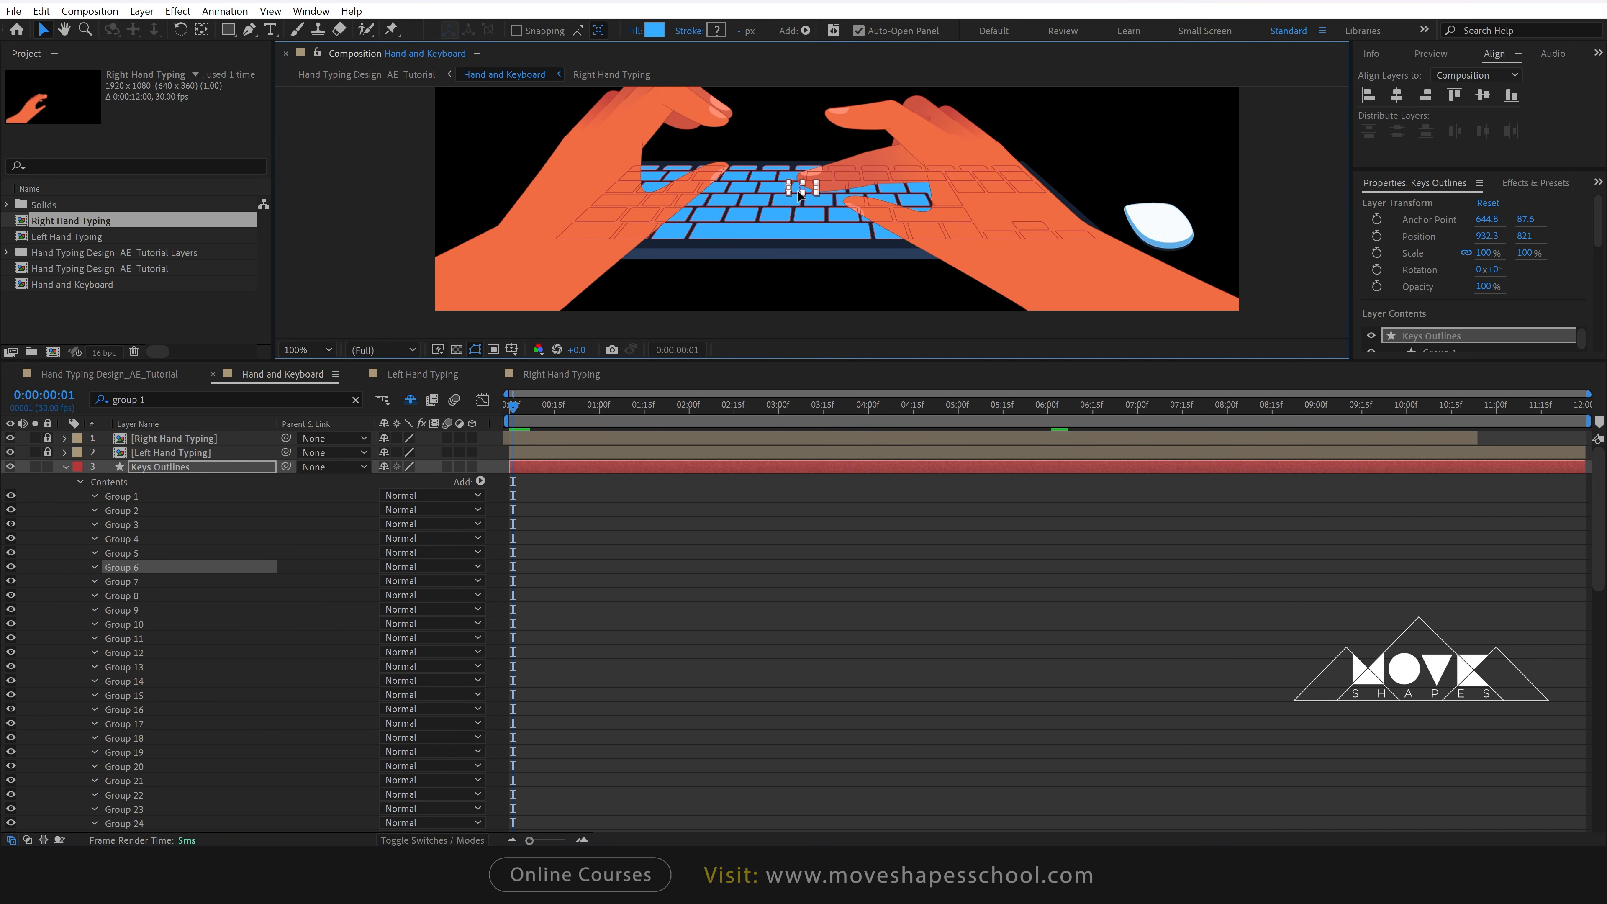
{"action": "left_click", "coordinate": [93, 567]}
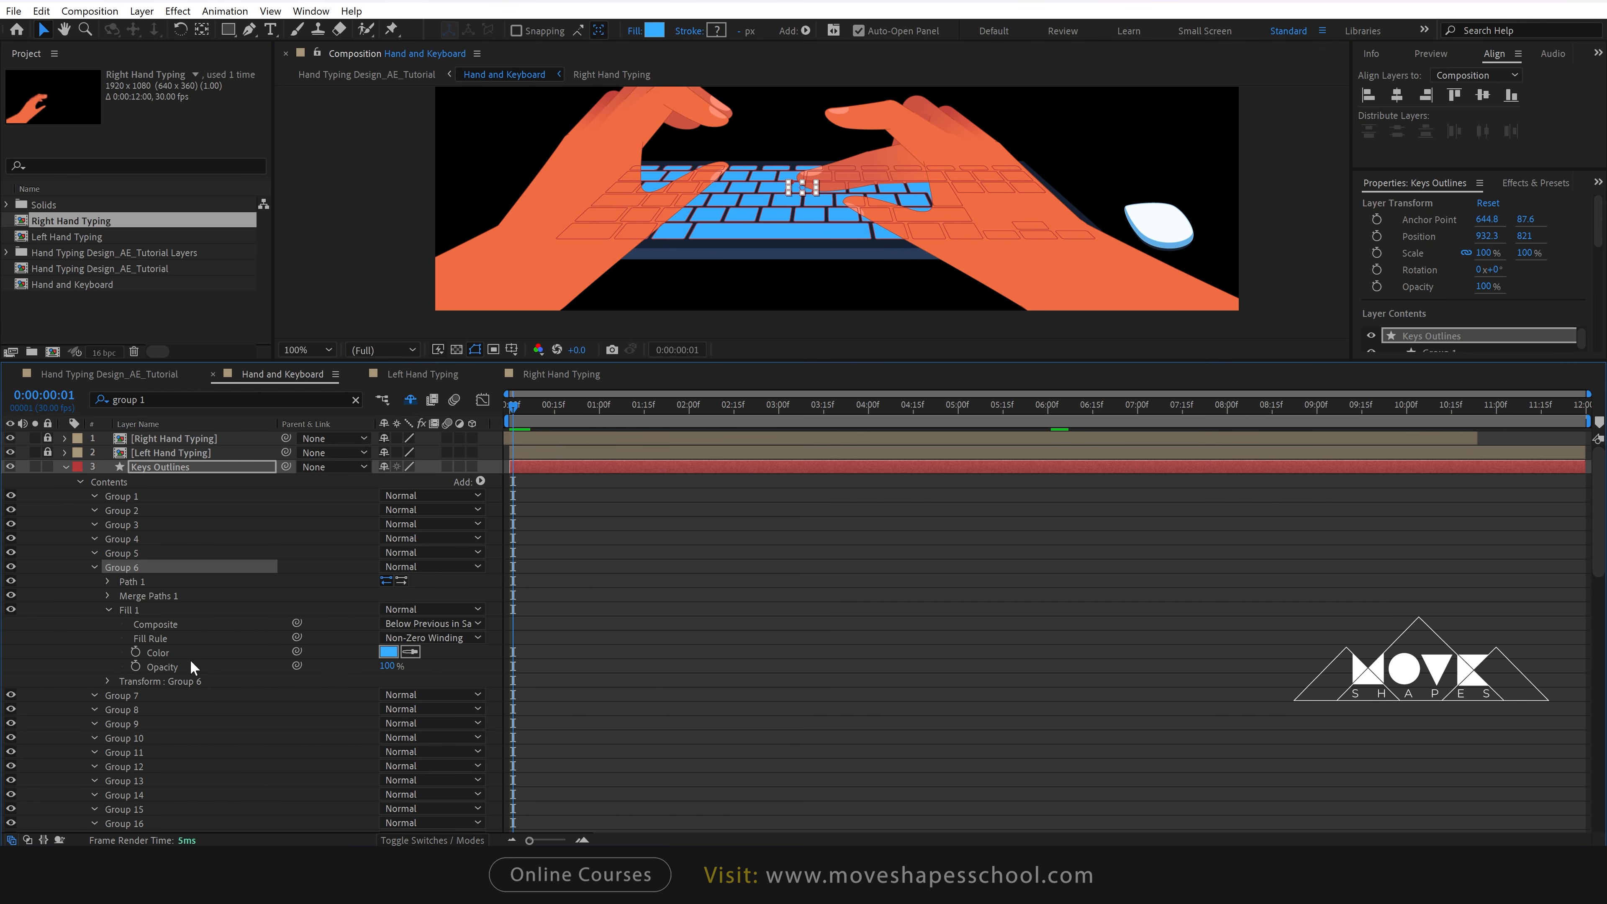
{"action": "left_click_drag", "start_coordinate": [515, 410], "coordinate": [515, 410]}
{"action": "left_click", "coordinate": [388, 652]}
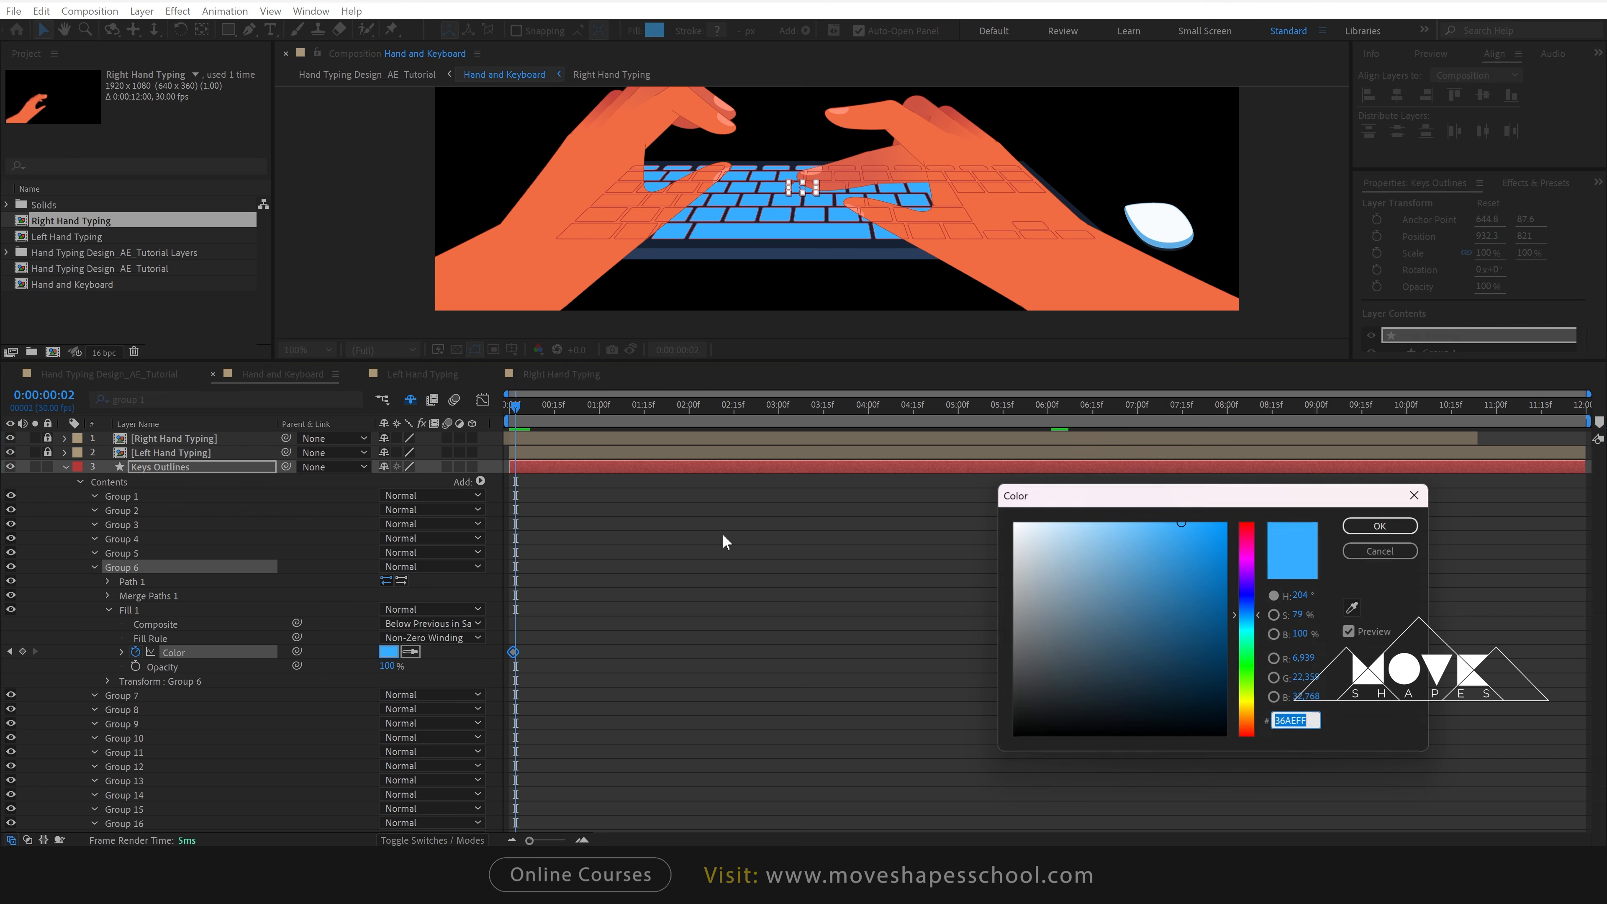
{"action": "left_click", "coordinate": [1018, 523]}
{"action": "left_click", "coordinate": [1380, 525]}
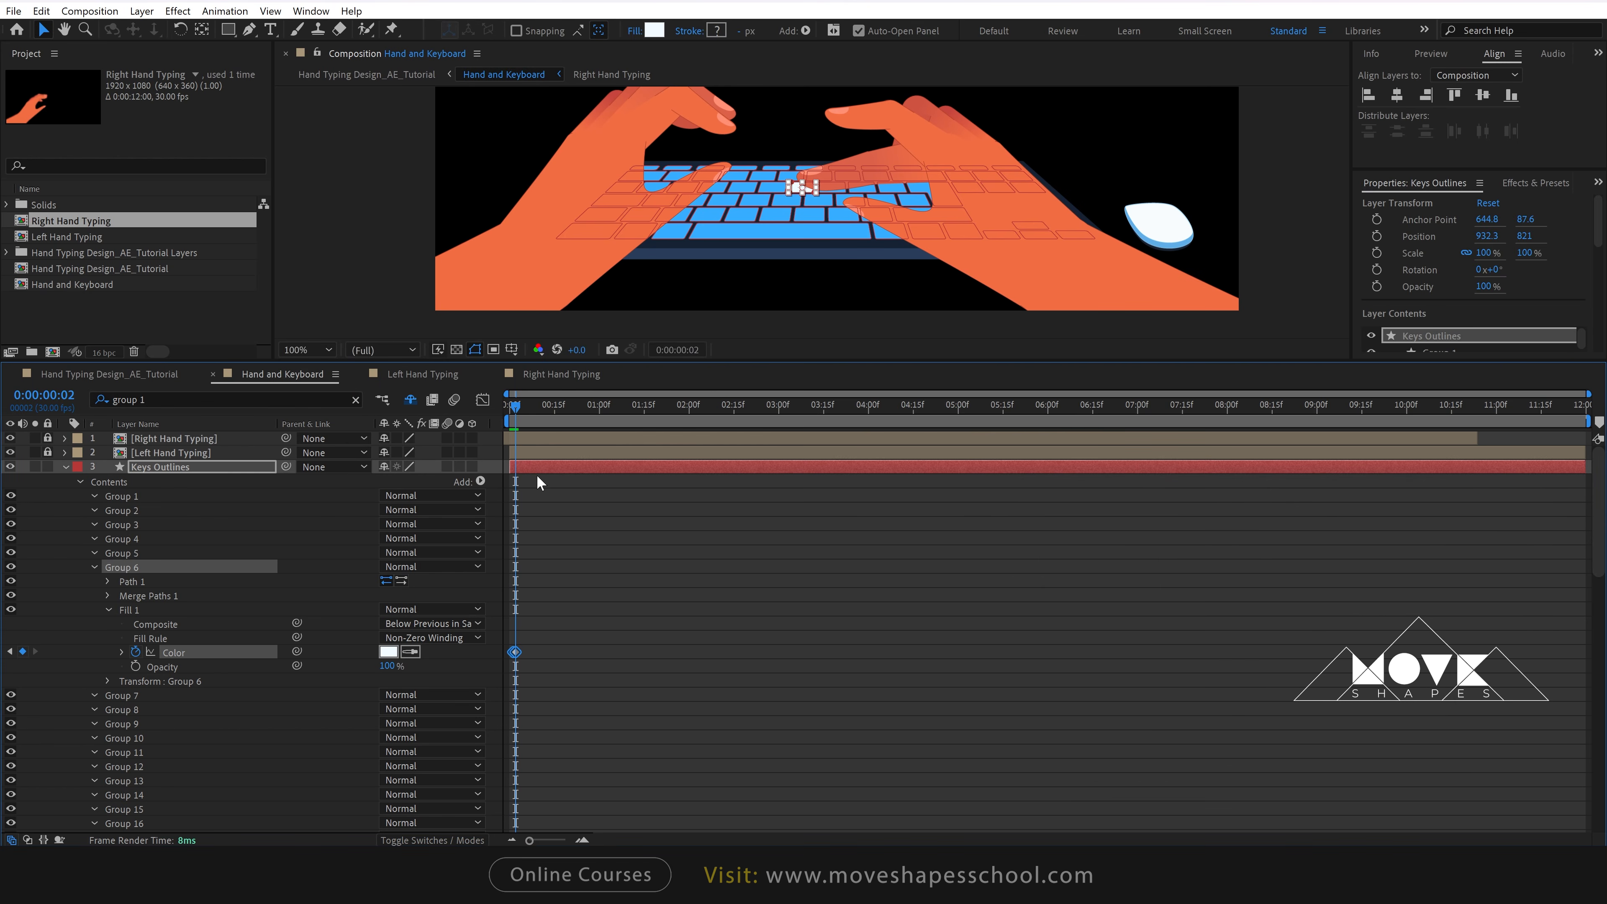
Hold Group 6's white fill with a keyframe at frame 4 and return it to the initial blue at frame 5.
{"action": "left_click", "coordinate": [560, 840]}
{"action": "left_click_drag", "start_coordinate": [534, 423], "coordinate": [560, 413]}
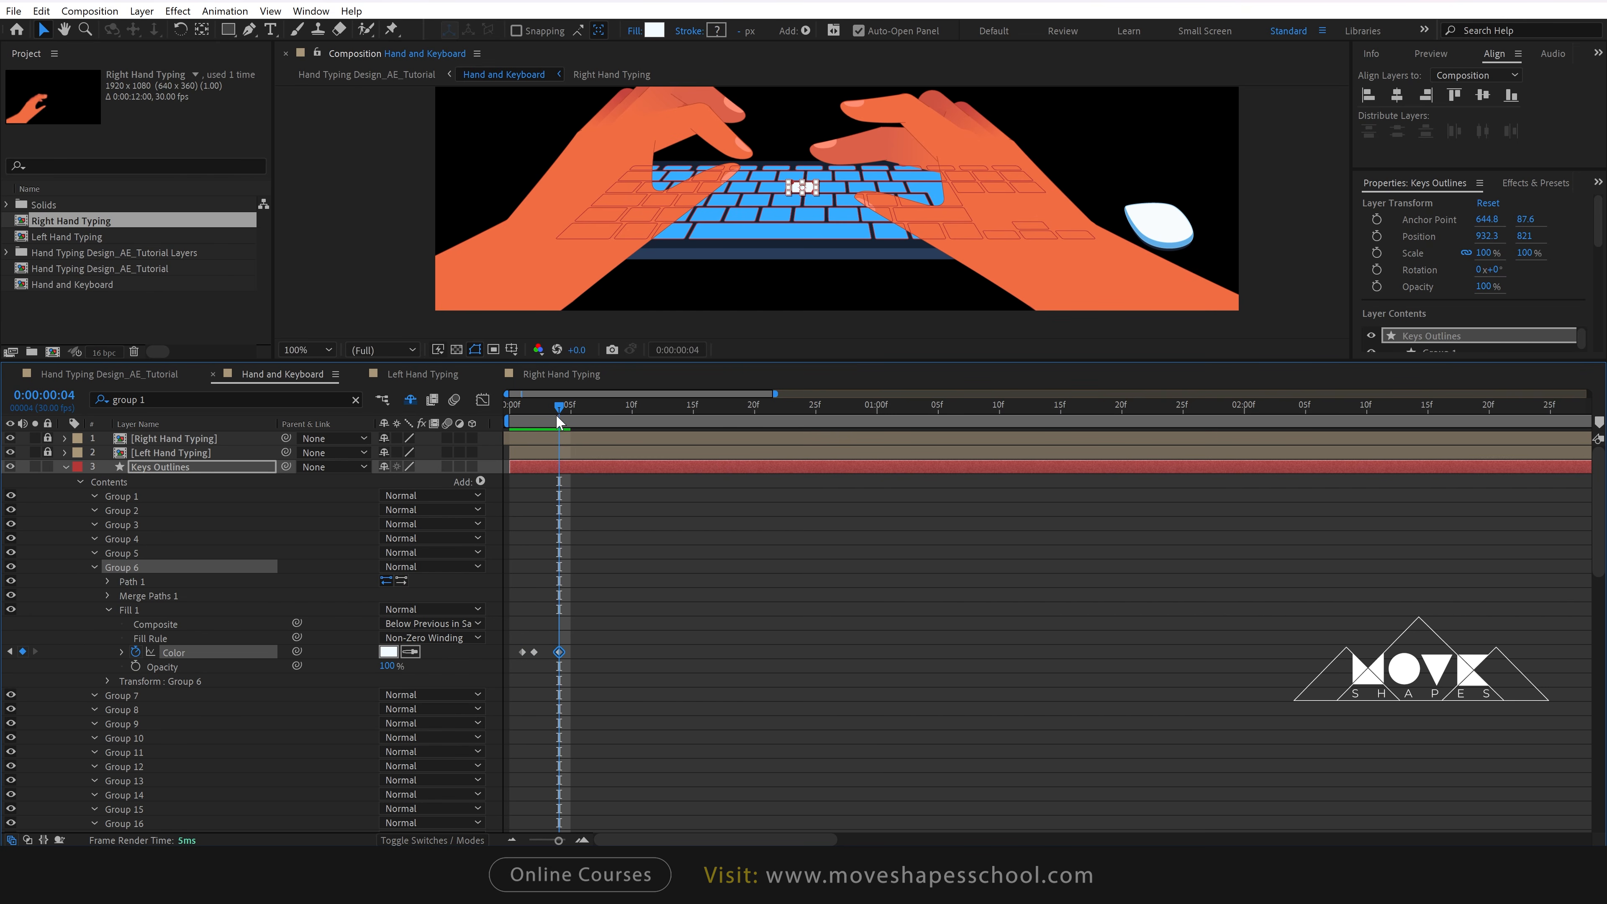
{"action": "left_click_drag", "start_coordinate": [565, 413], "coordinate": [571, 412]}
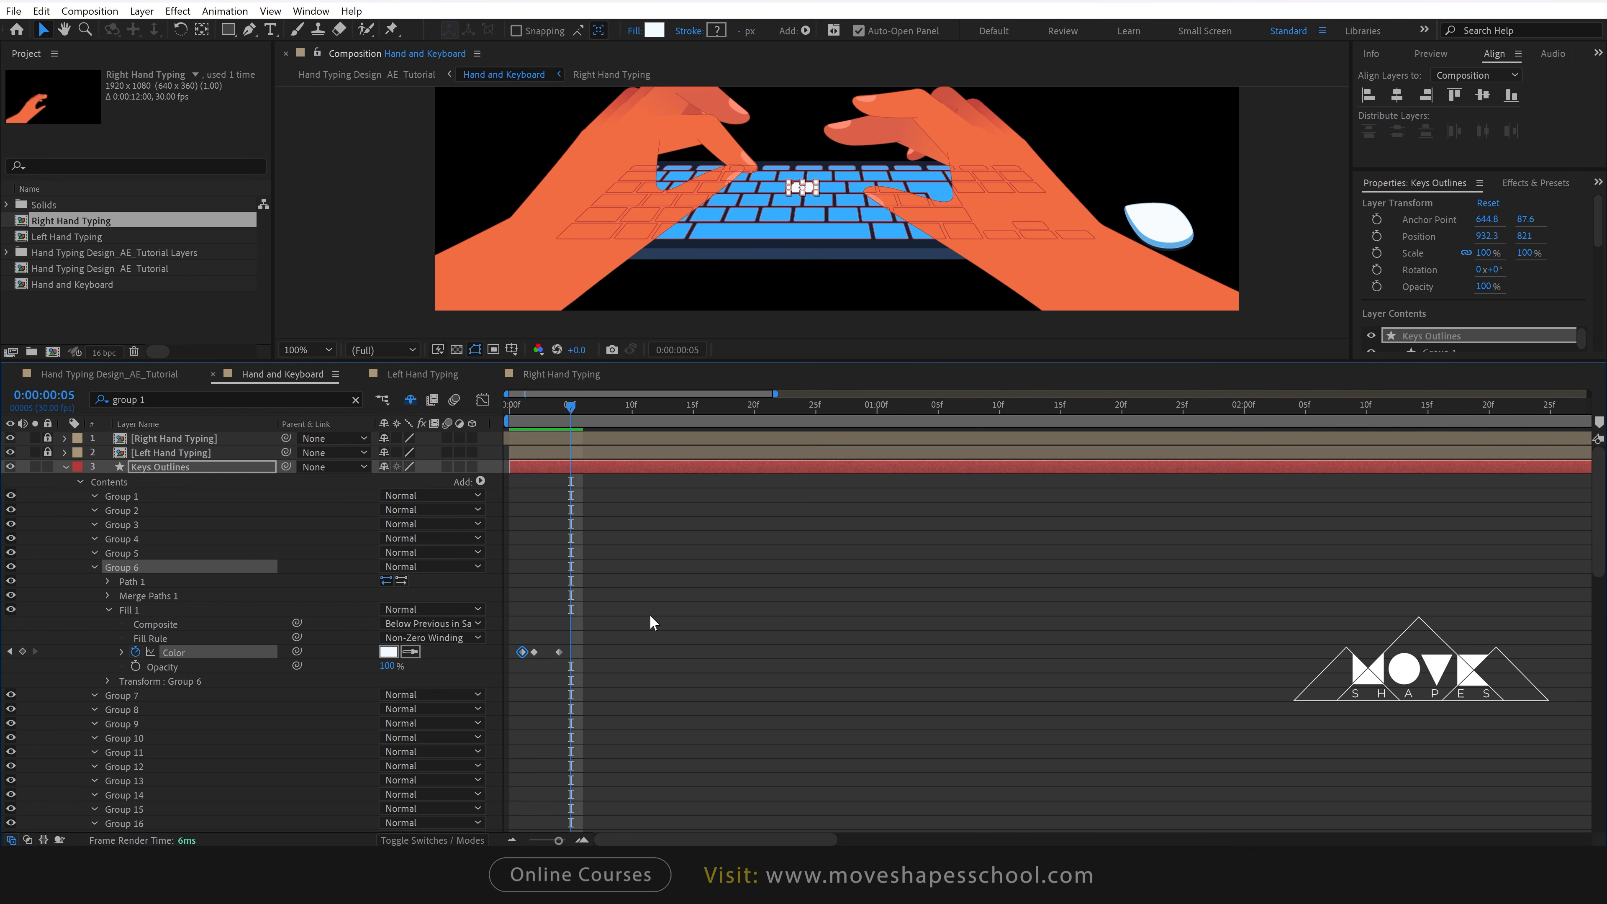
{"action": "key", "text": "ctrl+v"}
{"action": "left_click", "coordinate": [659, 618]}
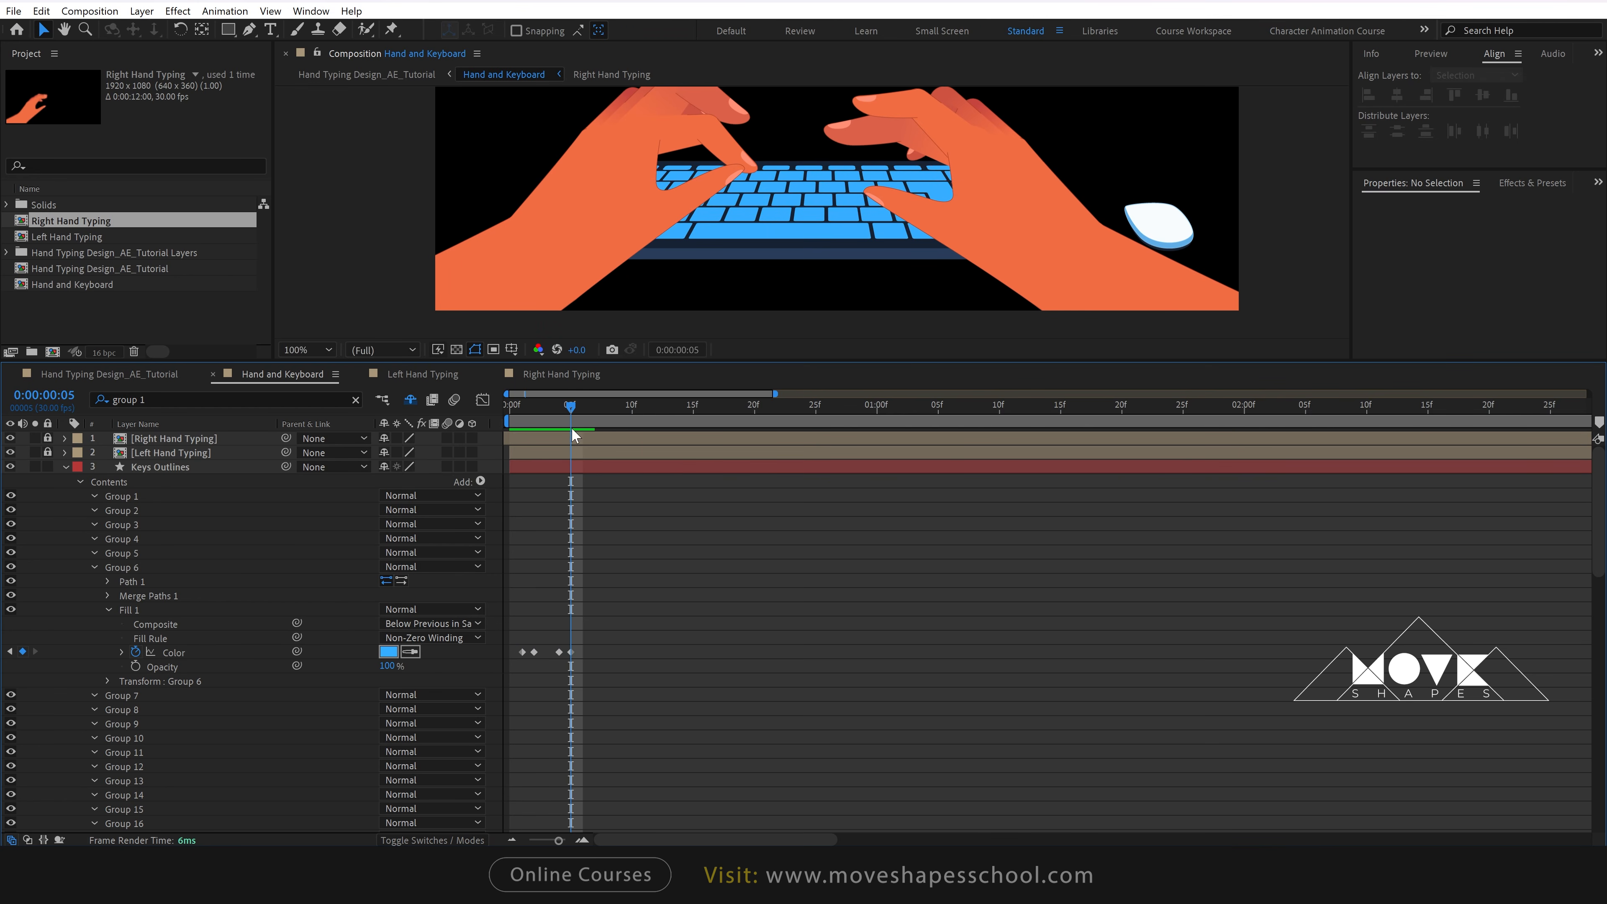
Preview the key's color flash and copy all four fill color keyframes of Group 6, leaving the group collapsed.
{"action": "left_click_drag", "start_coordinate": [571, 415], "coordinate": [508, 423]}
{"action": "key", "text": "space"}
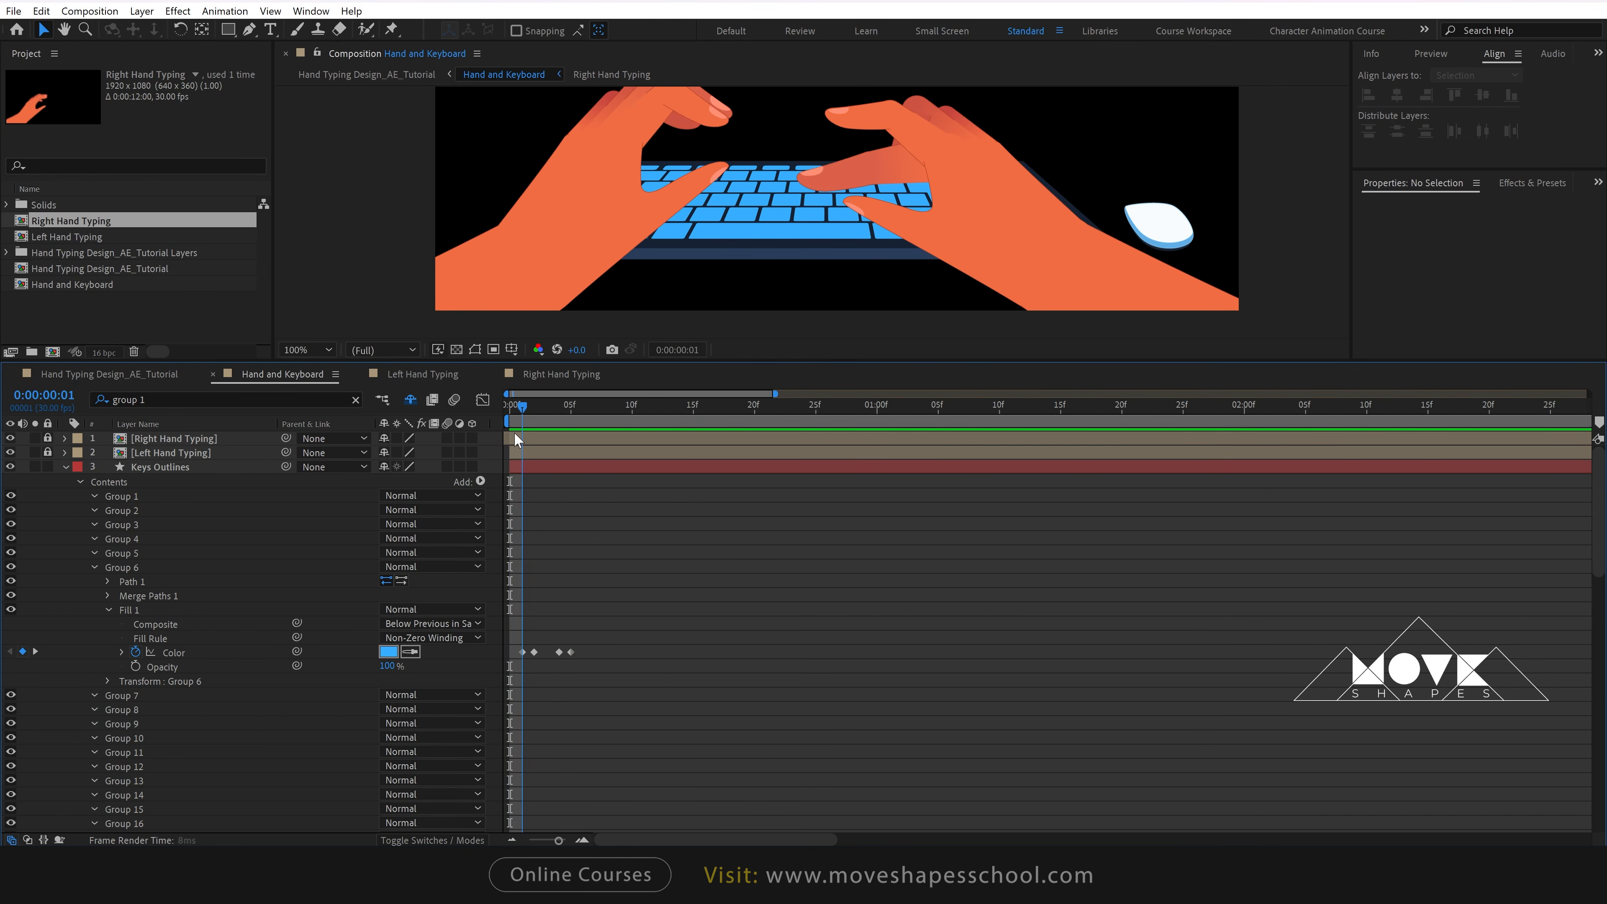
{"action": "key", "text": "space"}
{"action": "left_click_drag", "start_coordinate": [516, 440], "coordinate": [570, 437]}
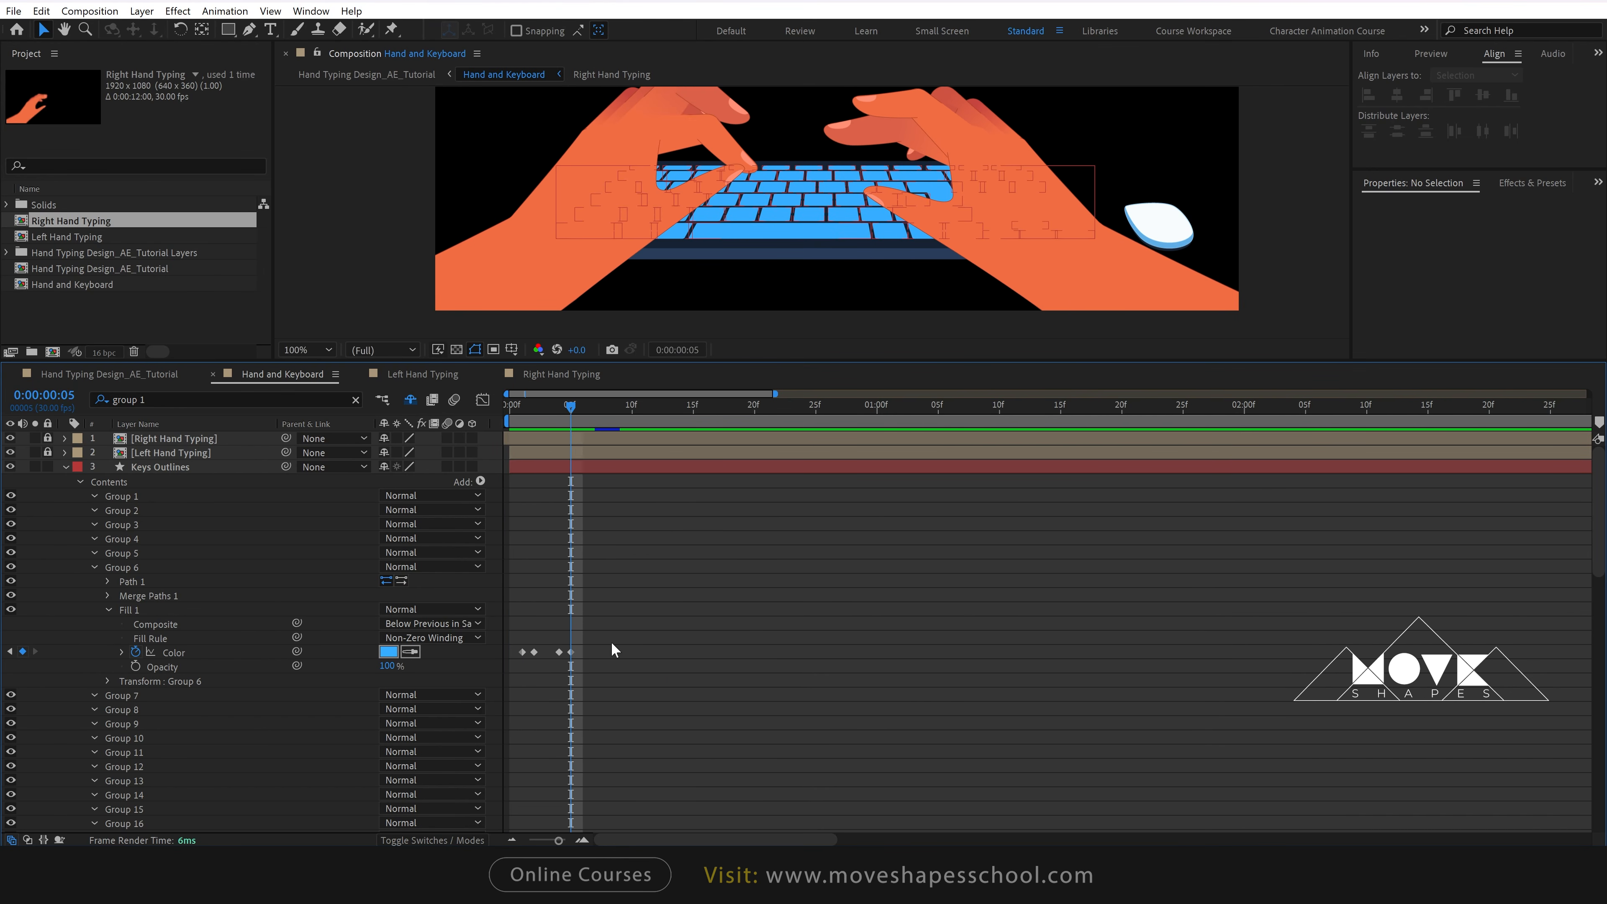
{"action": "left_click_drag", "start_coordinate": [604, 649], "coordinate": [520, 669]}
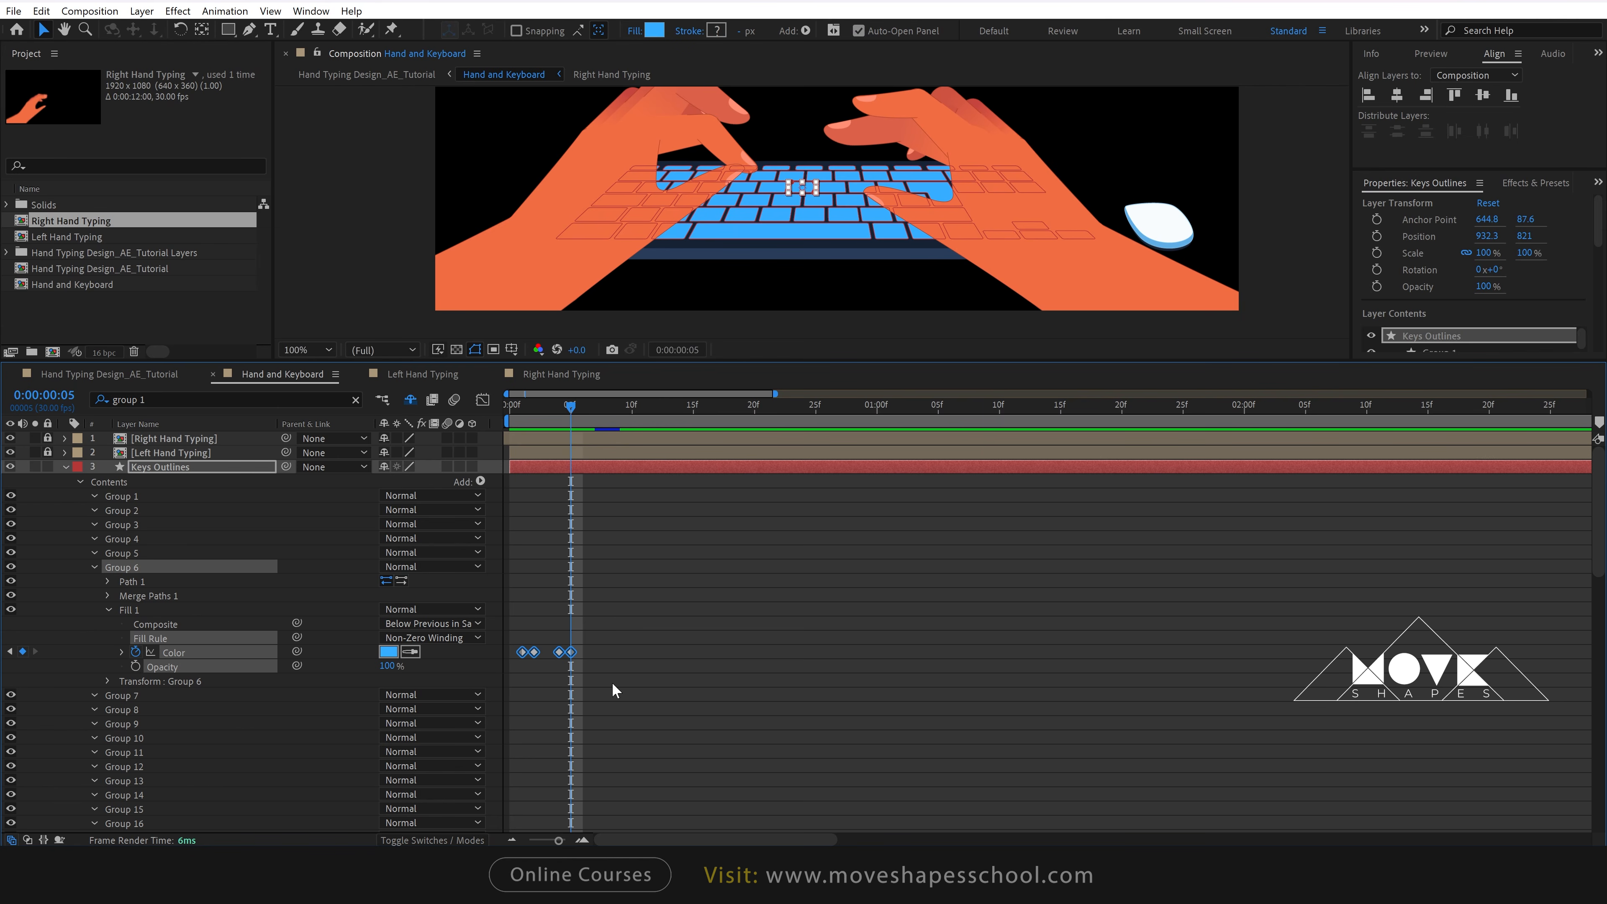
{"action": "left_click", "coordinate": [94, 567]}
{"action": "left_click", "coordinate": [638, 574]}
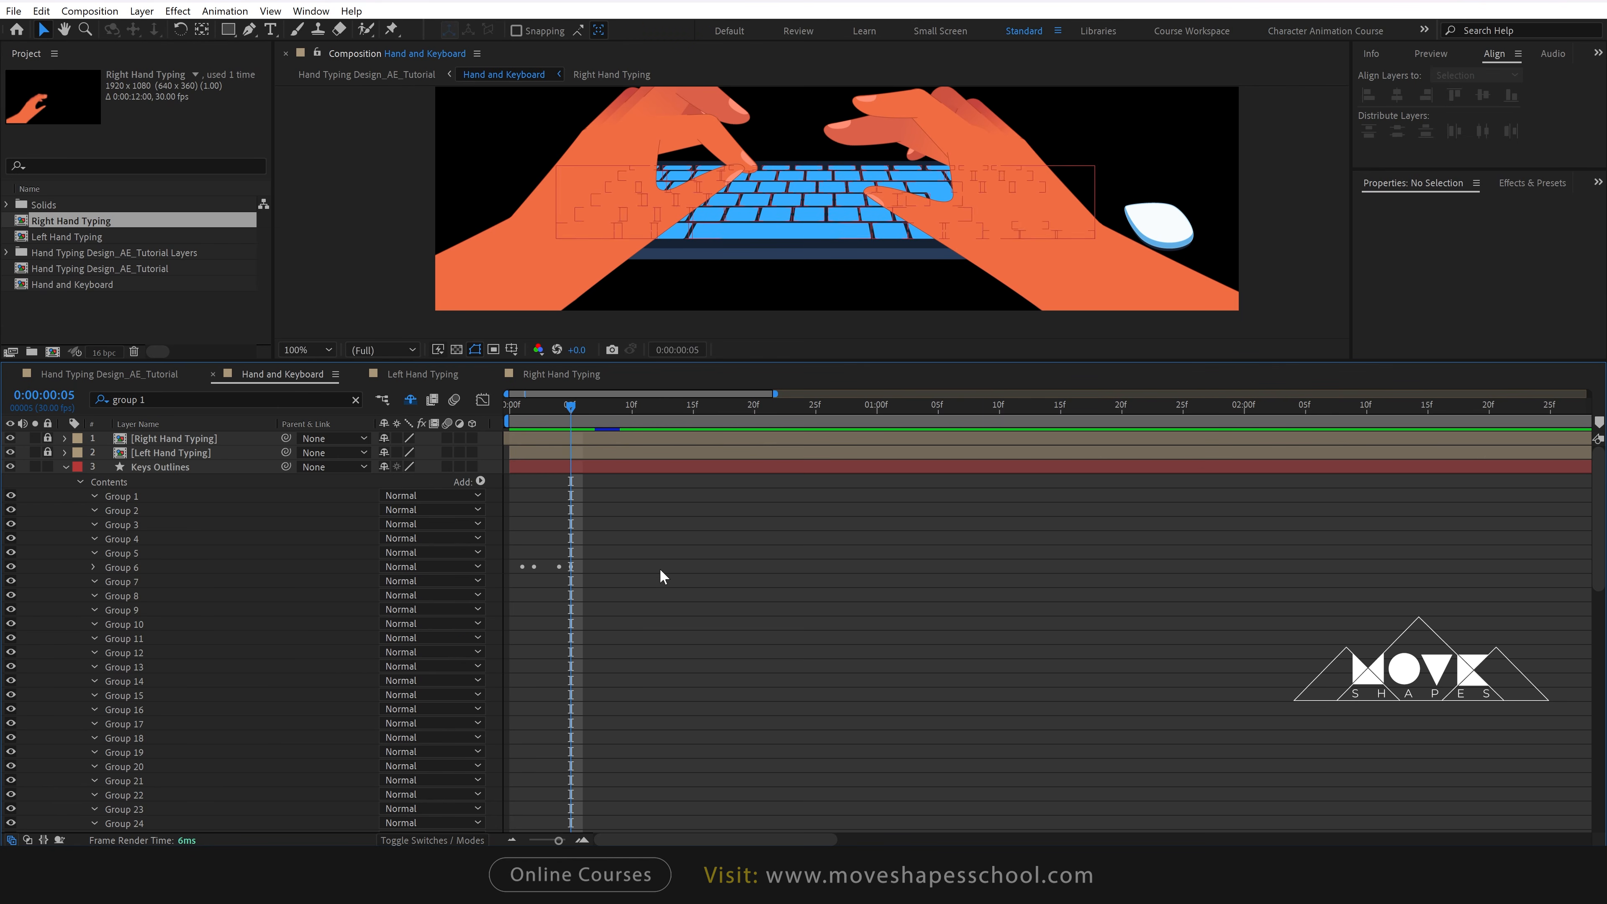
Paste the color keyframes onto Group 11's fill at frame 9 and shift them one frame earlier to match the finger's touch.
{"action": "left_click_drag", "start_coordinate": [564, 423], "coordinate": [624, 433]}
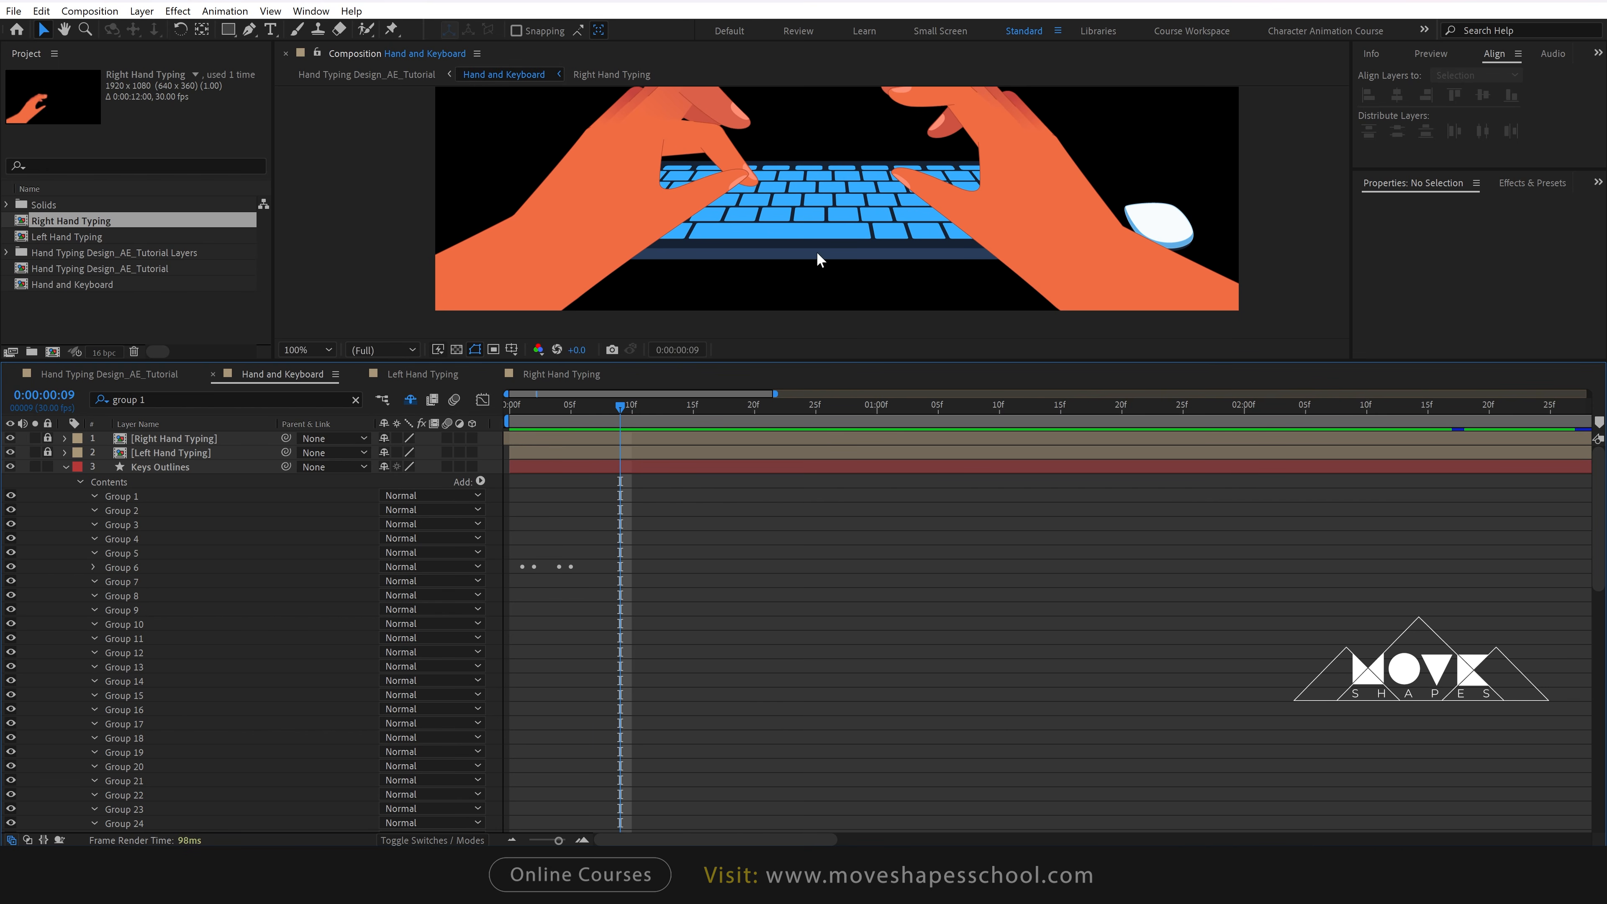
{"action": "left_click", "coordinate": [744, 198]}
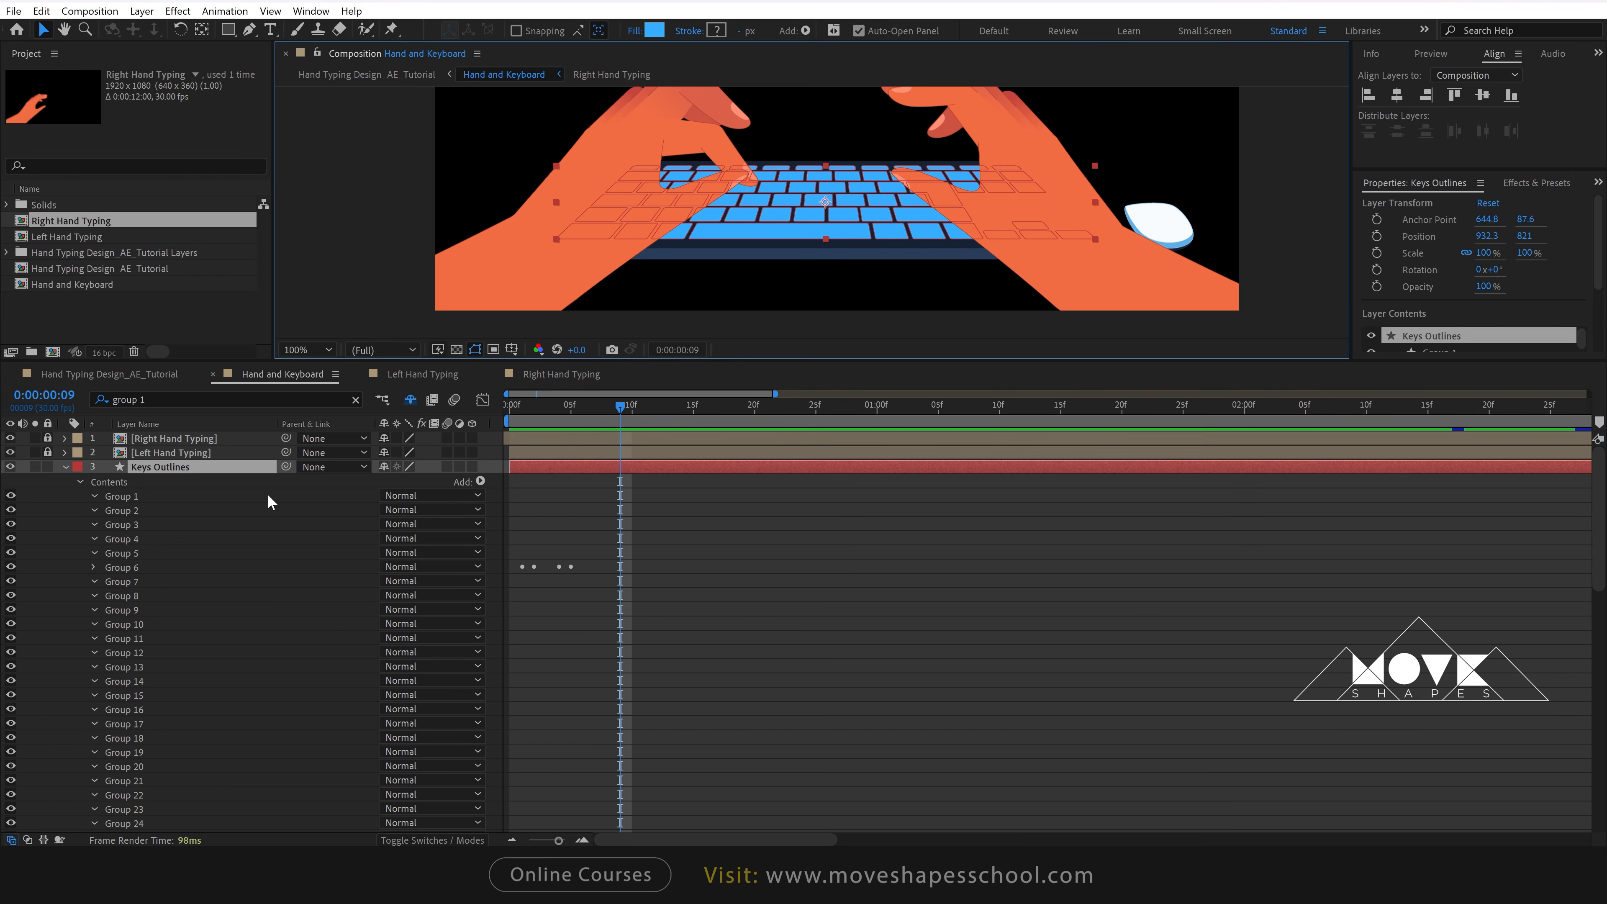
{"action": "left_click", "coordinate": [135, 499]}
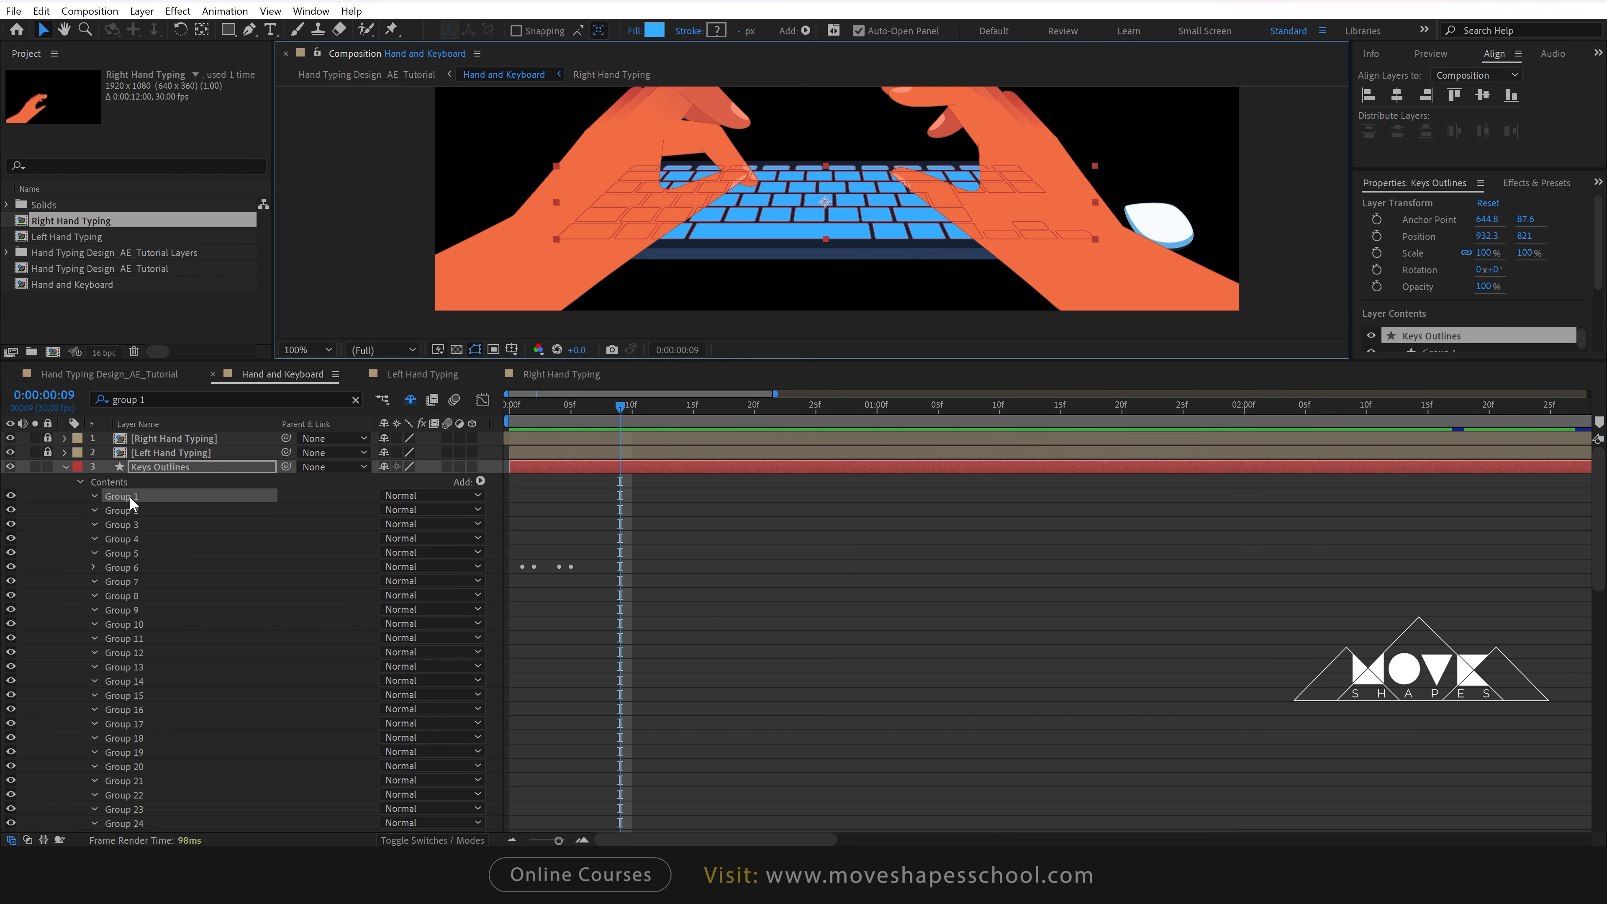
{"action": "left_click", "coordinate": [744, 198]}
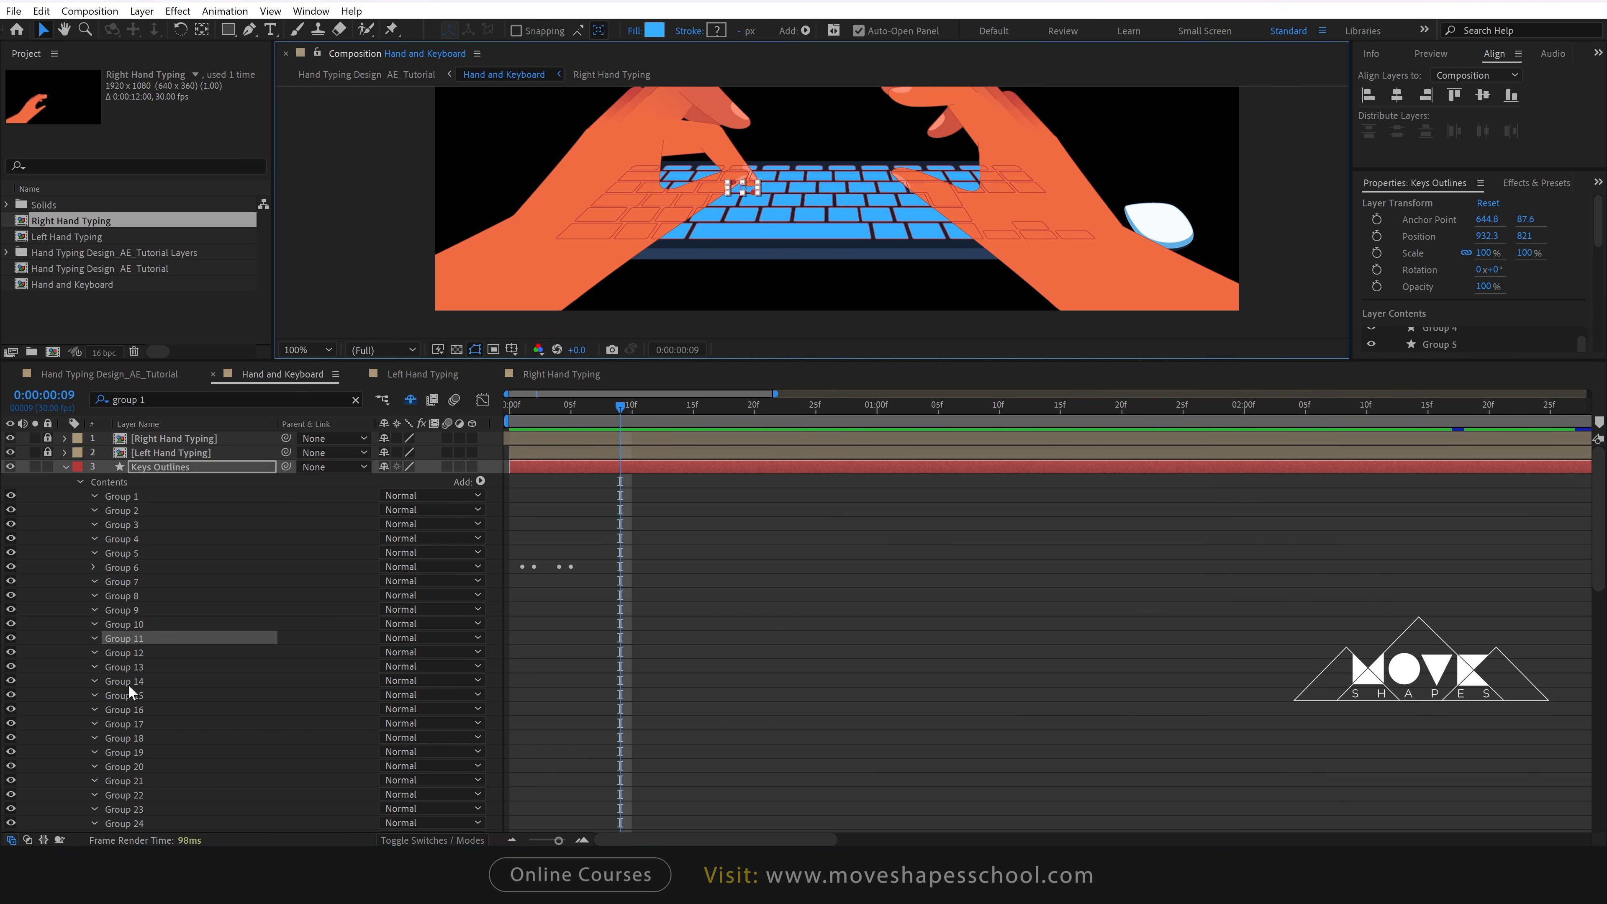
{"action": "left_click", "coordinate": [94, 638]}
{"action": "left_click", "coordinate": [94, 639]}
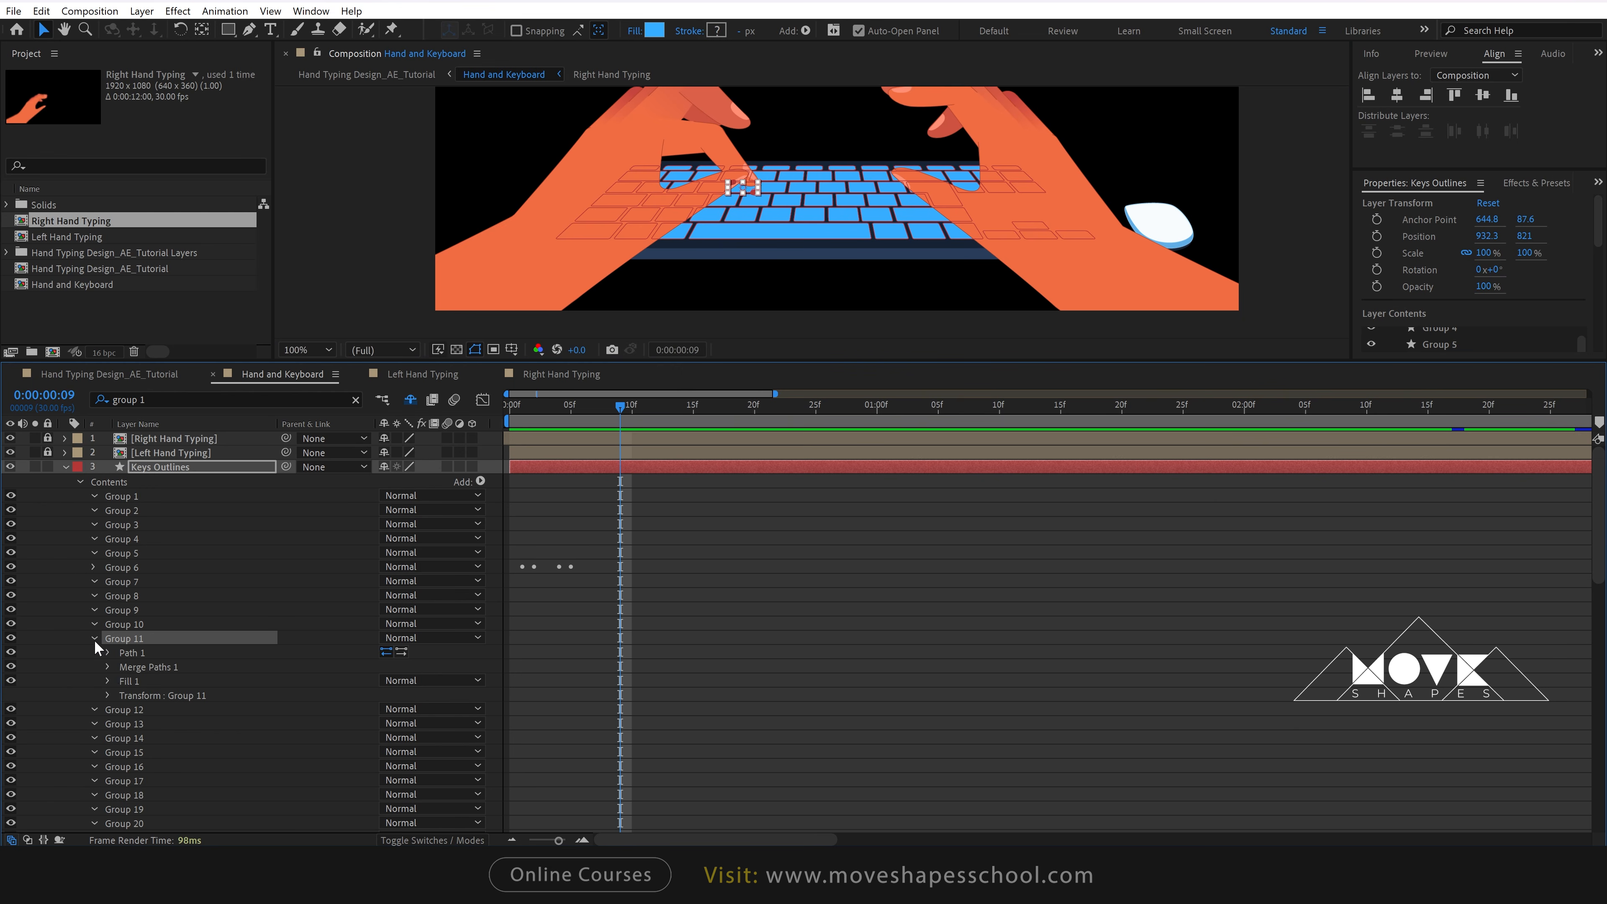
{"action": "left_click", "coordinate": [105, 680]}
{"action": "left_click", "coordinate": [160, 721]}
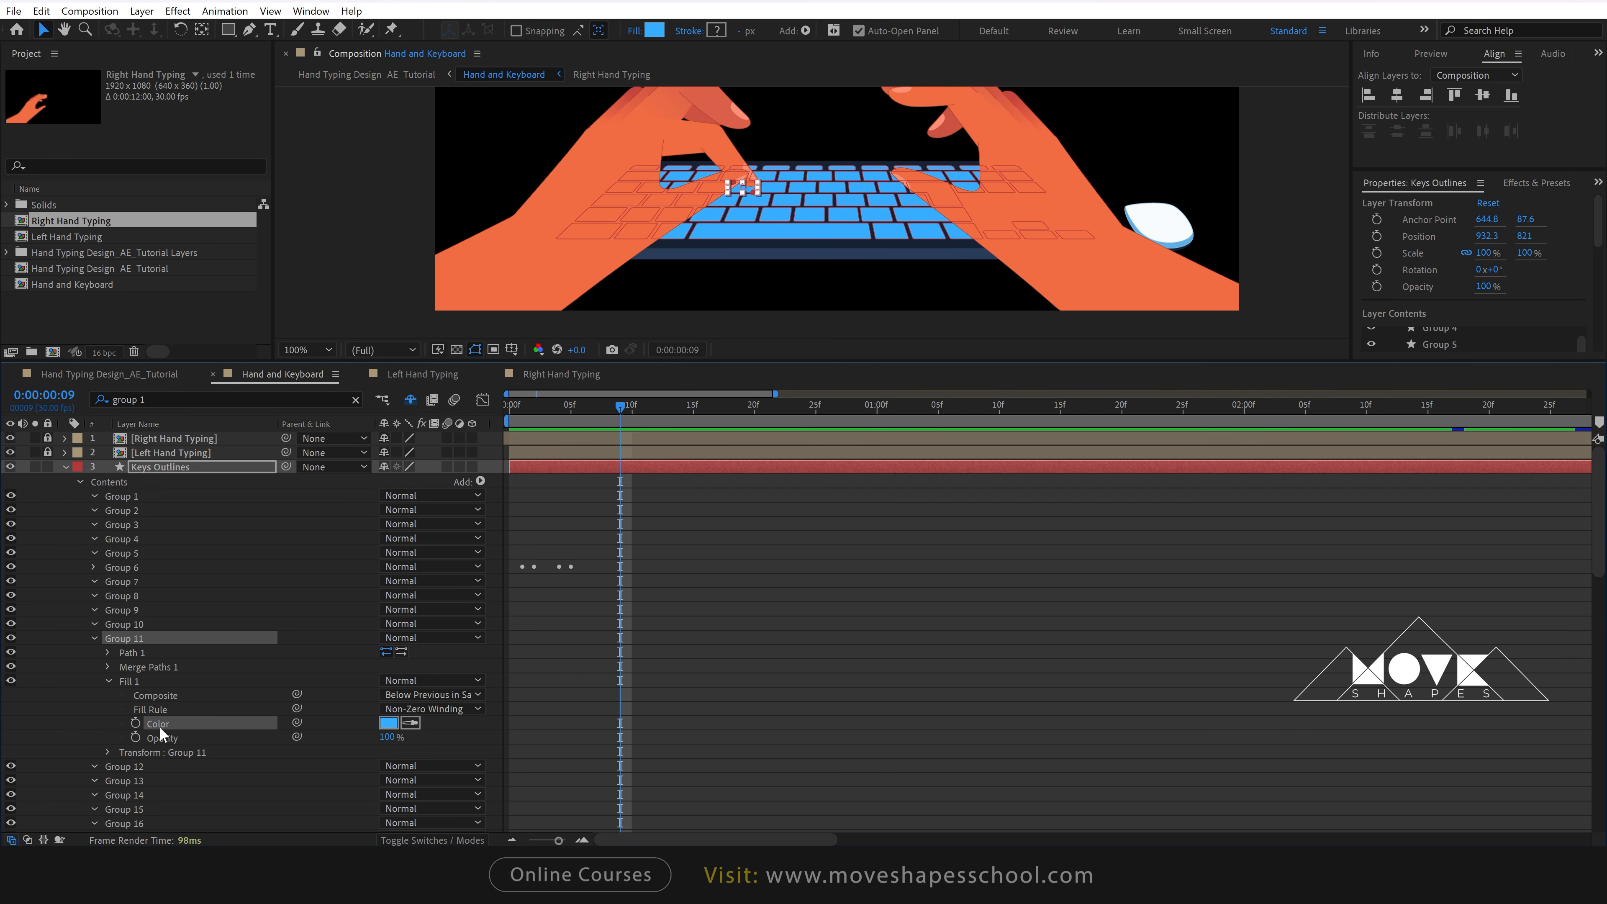
{"action": "key", "text": "ctrl+v"}
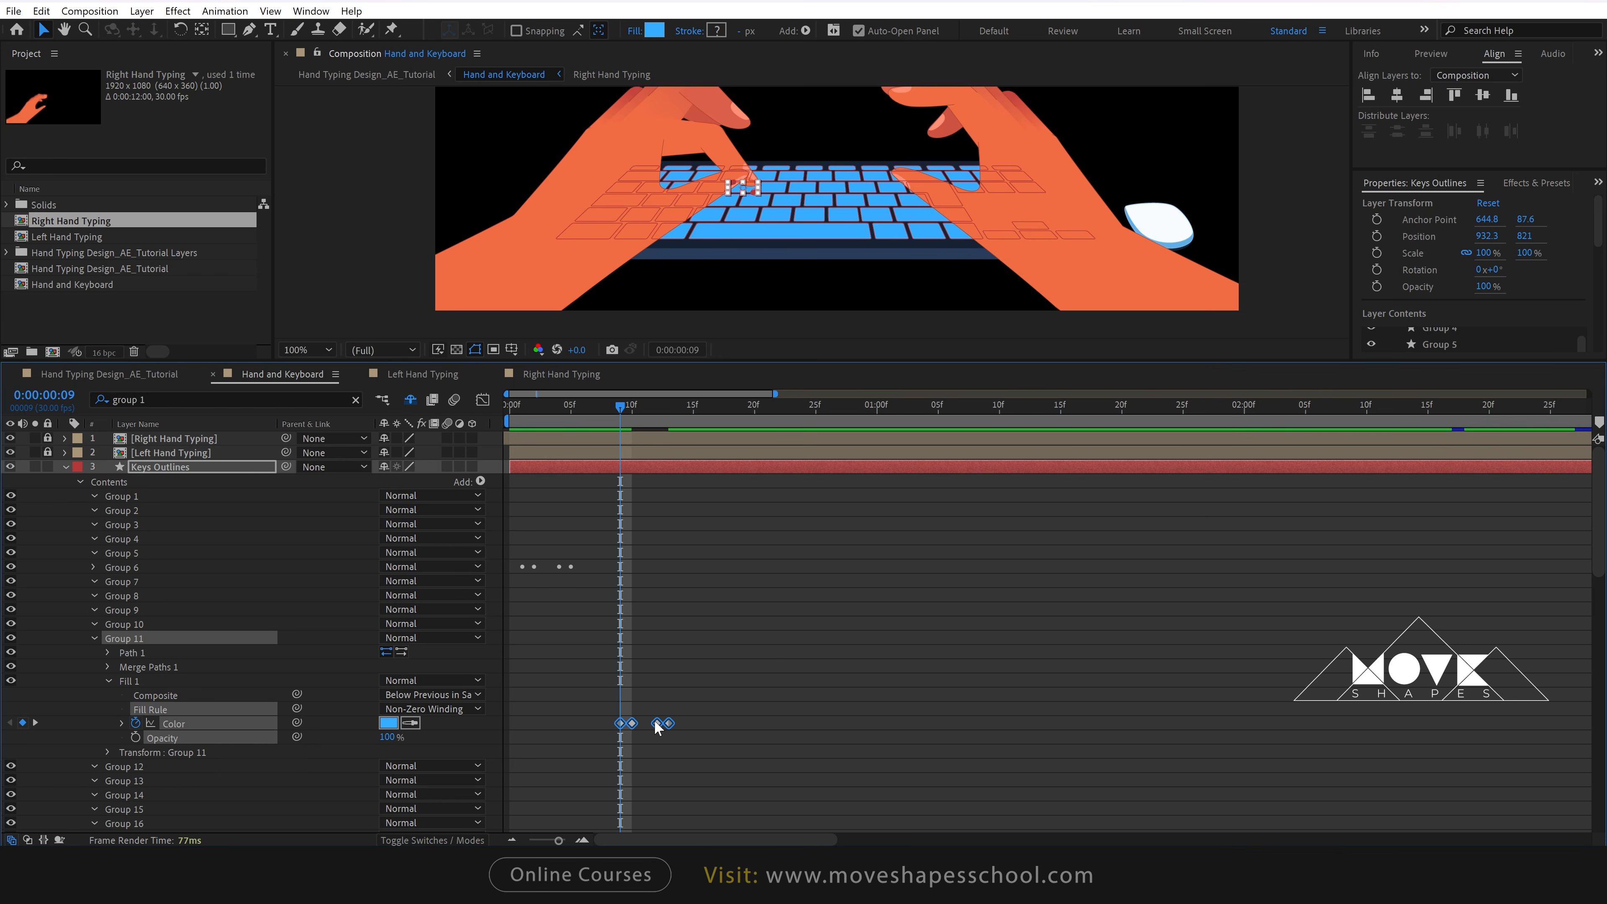
{"action": "left_click_drag", "start_coordinate": [652, 724], "coordinate": [646, 724]}
{"action": "left_click", "coordinate": [642, 482]}
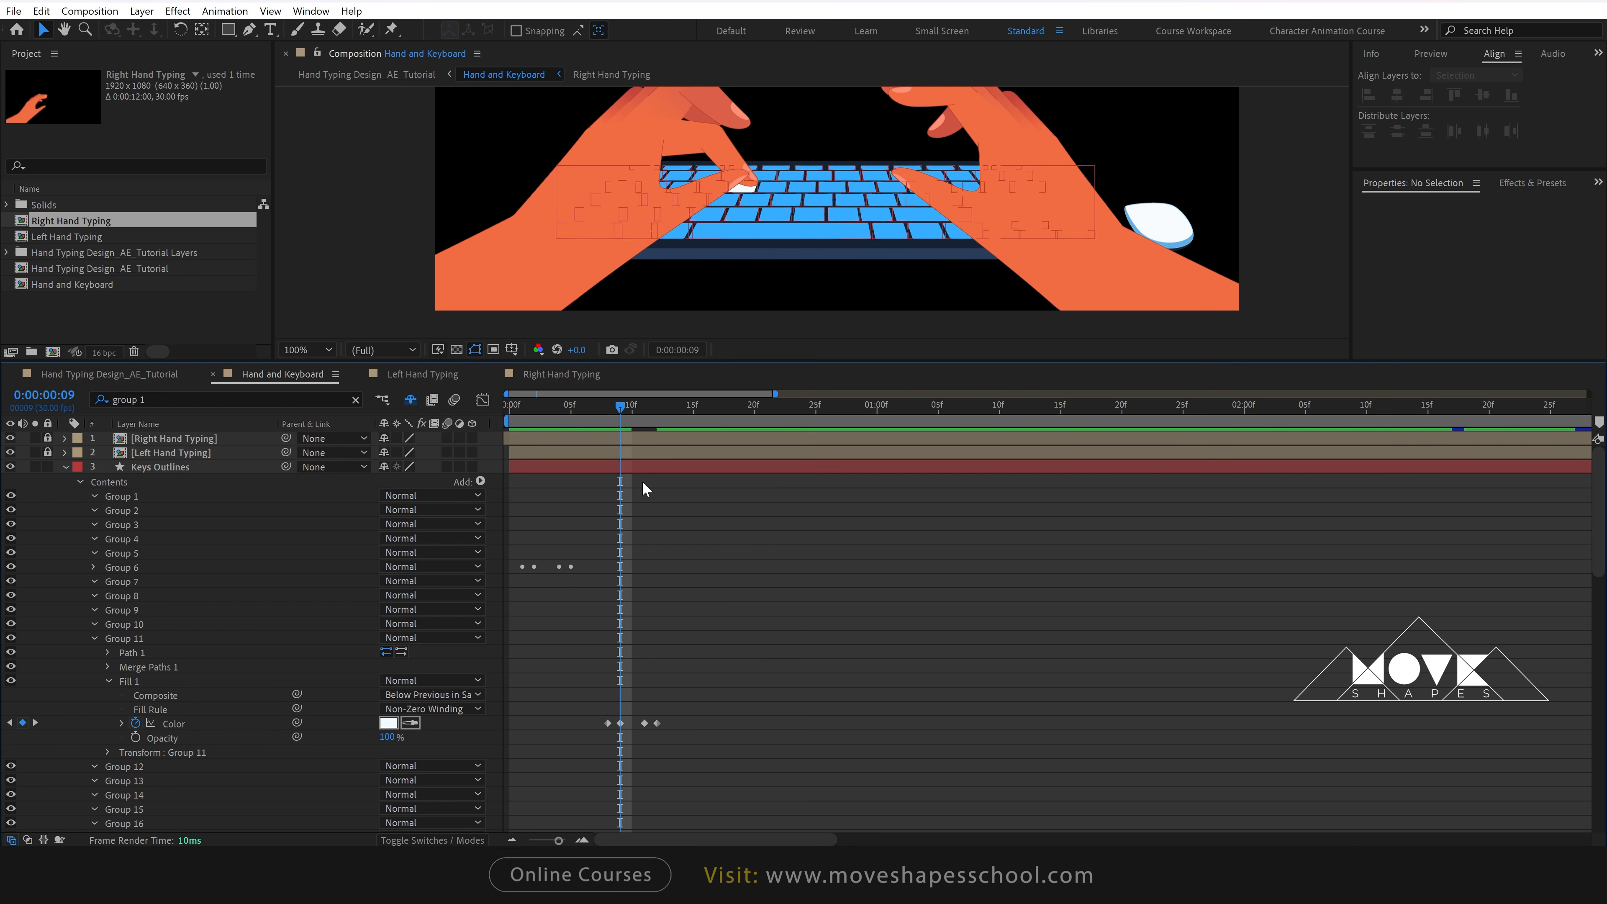
Paste the color keyframes onto the fill of Group 31, the key touched at frame 16, and shift them one frame earlier.
{"action": "left_click_drag", "start_coordinate": [604, 409], "coordinate": [705, 439]}
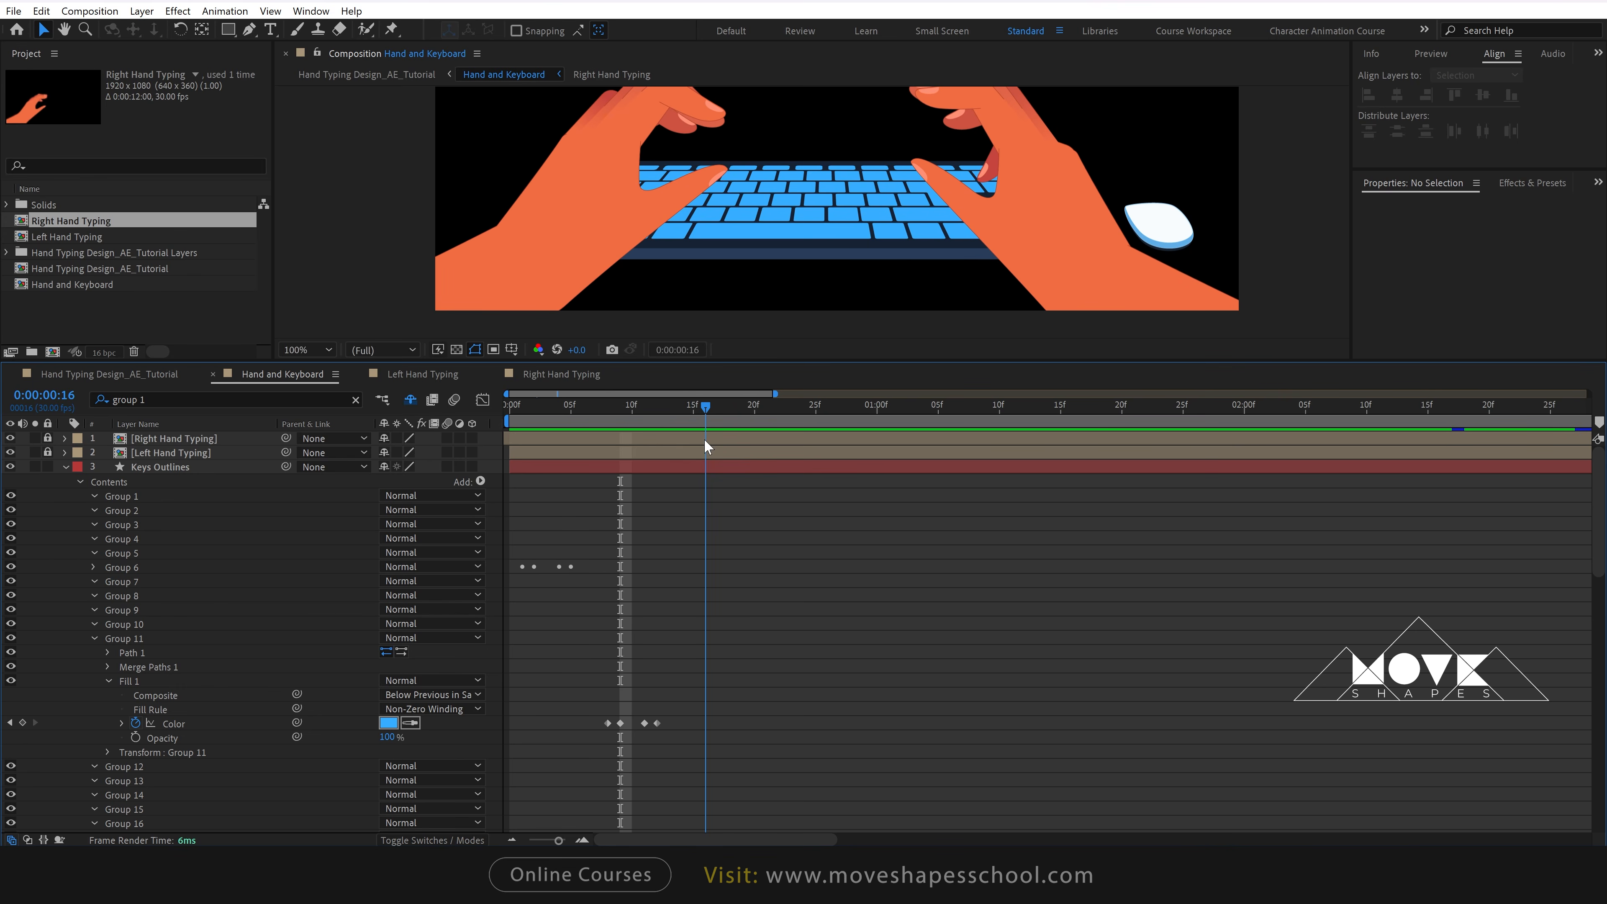
{"action": "left_click", "coordinate": [94, 638]}
{"action": "left_click", "coordinate": [124, 624]}
{"action": "left_click", "coordinate": [989, 189]}
{"action": "scroll", "coordinate": [126, 592], "scroll_direction": "down", "scroll_amount": 8}
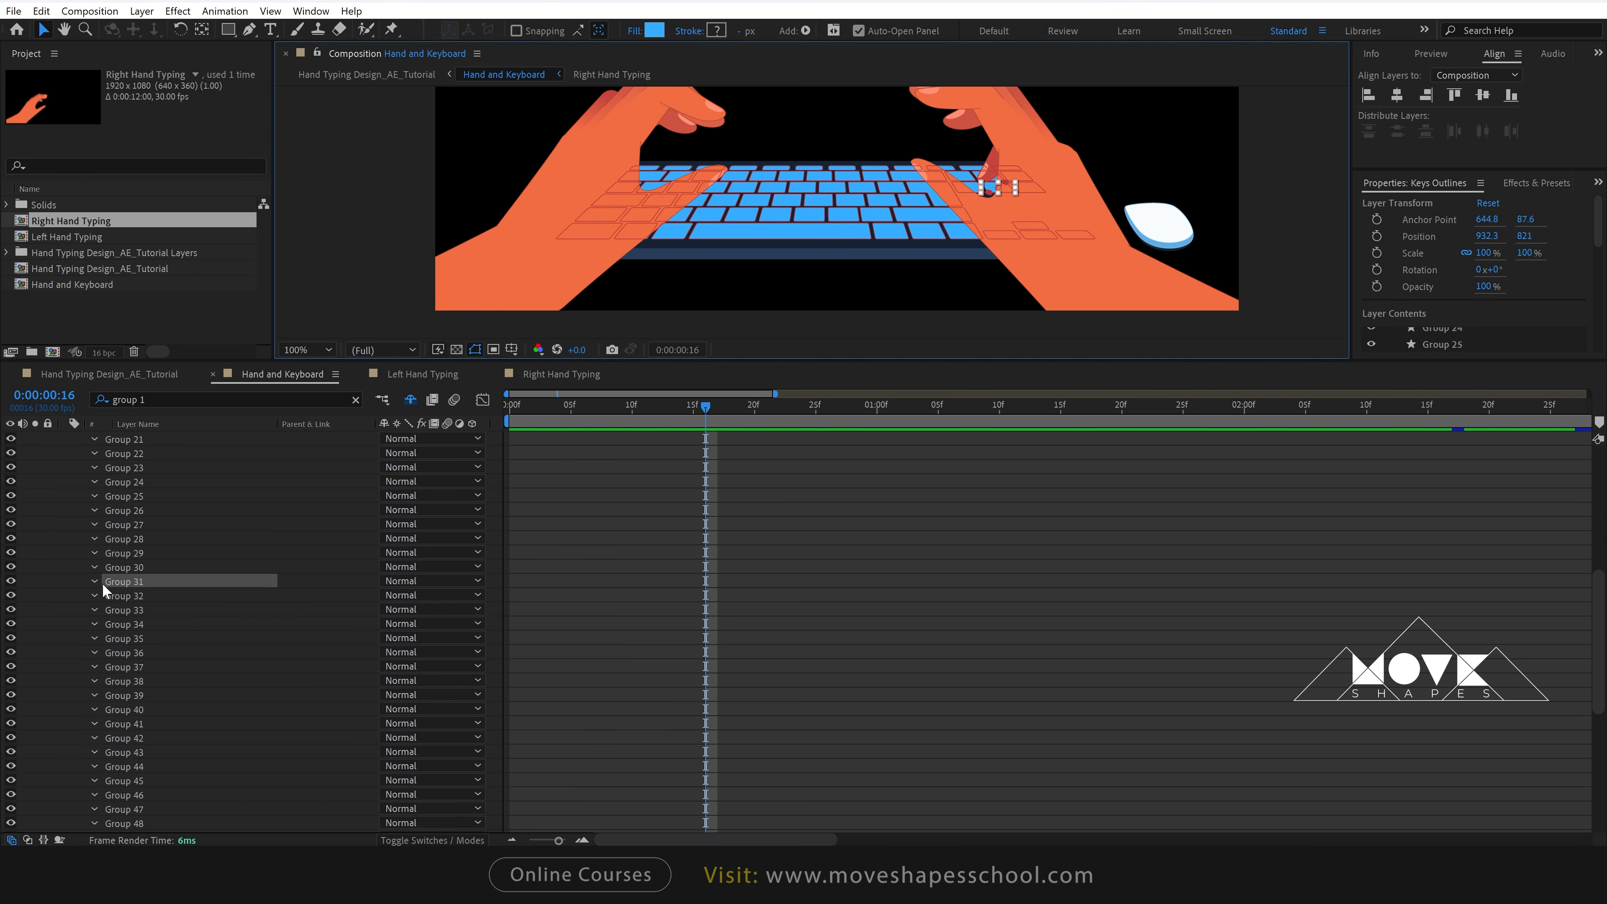
{"action": "left_click", "coordinate": [95, 581]}
{"action": "left_click", "coordinate": [95, 581]}
{"action": "left_click", "coordinate": [109, 624]}
{"action": "left_click", "coordinate": [158, 667]}
{"action": "key", "text": "ctrl+v"}
{"action": "left_click_drag", "start_coordinate": [754, 667], "coordinate": [727, 666]}
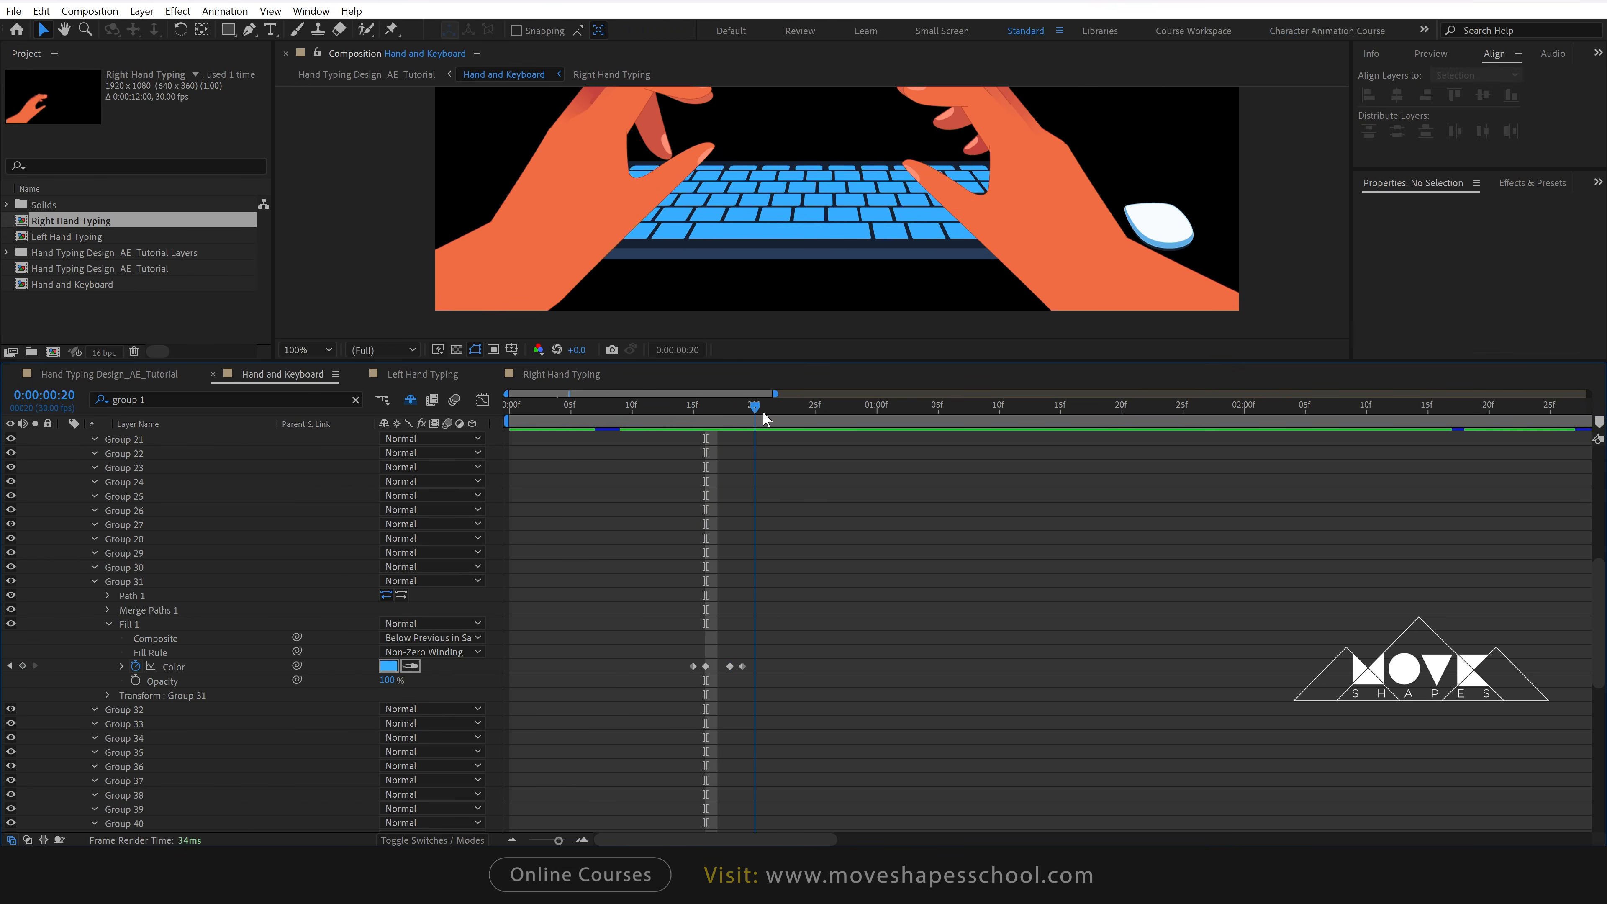
Paste the color keyframes onto Group 20's fill at 0:00:02:08, shift them one frame earlier and collapse the group.
{"action": "left_click_drag", "start_coordinate": [753, 405], "coordinate": [890, 436]}
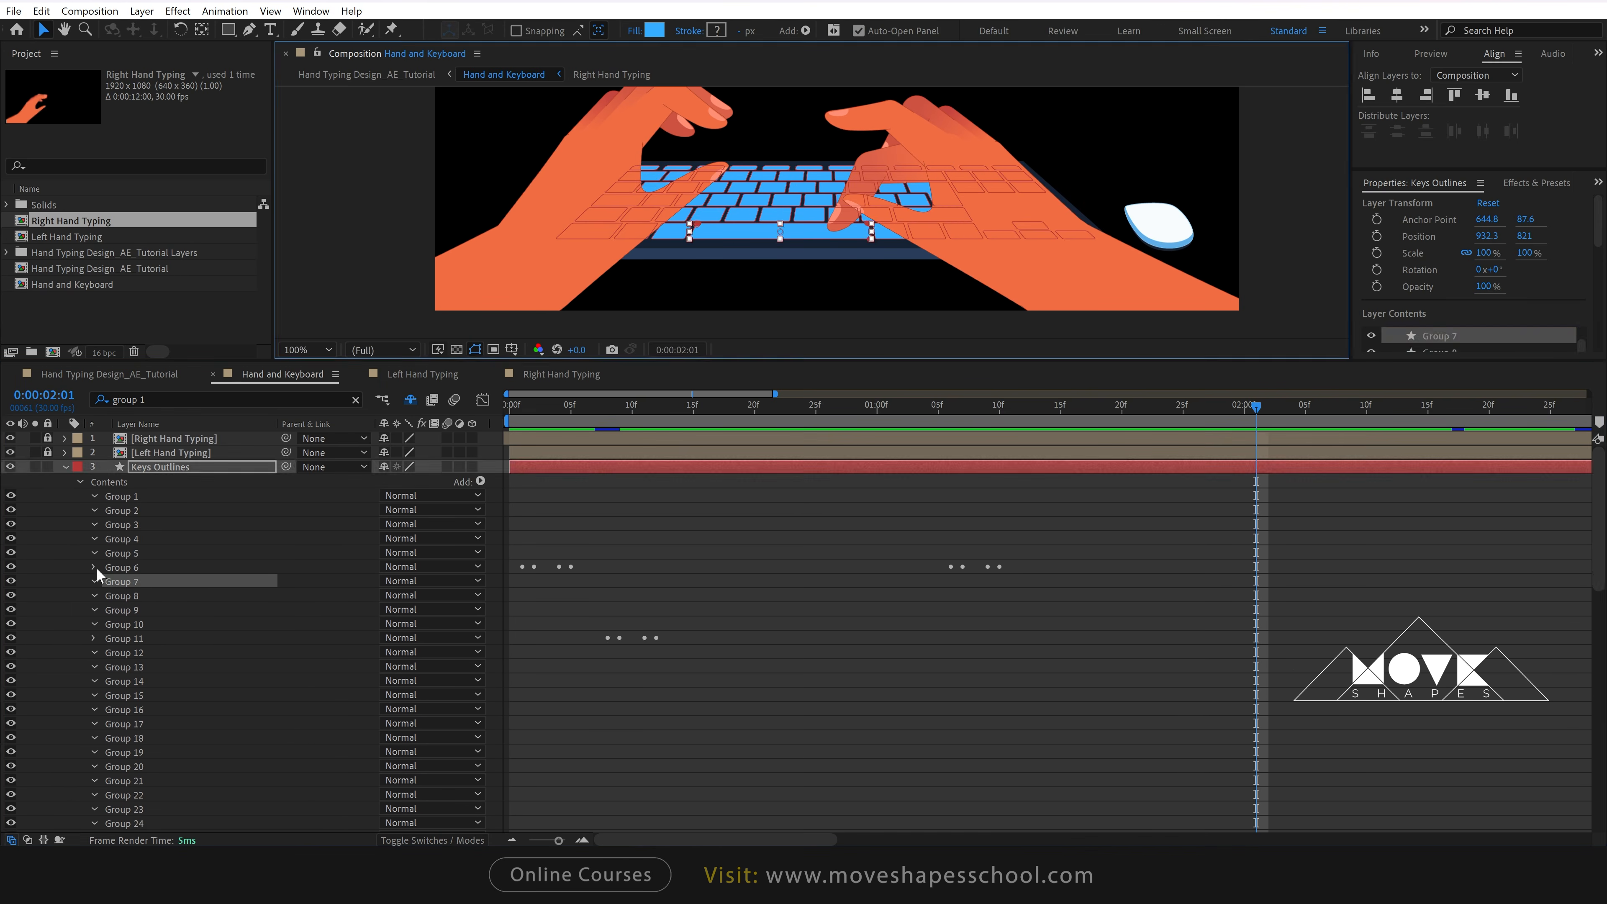
{"action": "left_click", "coordinate": [713, 215]}
{"action": "left_click", "coordinate": [94, 766]}
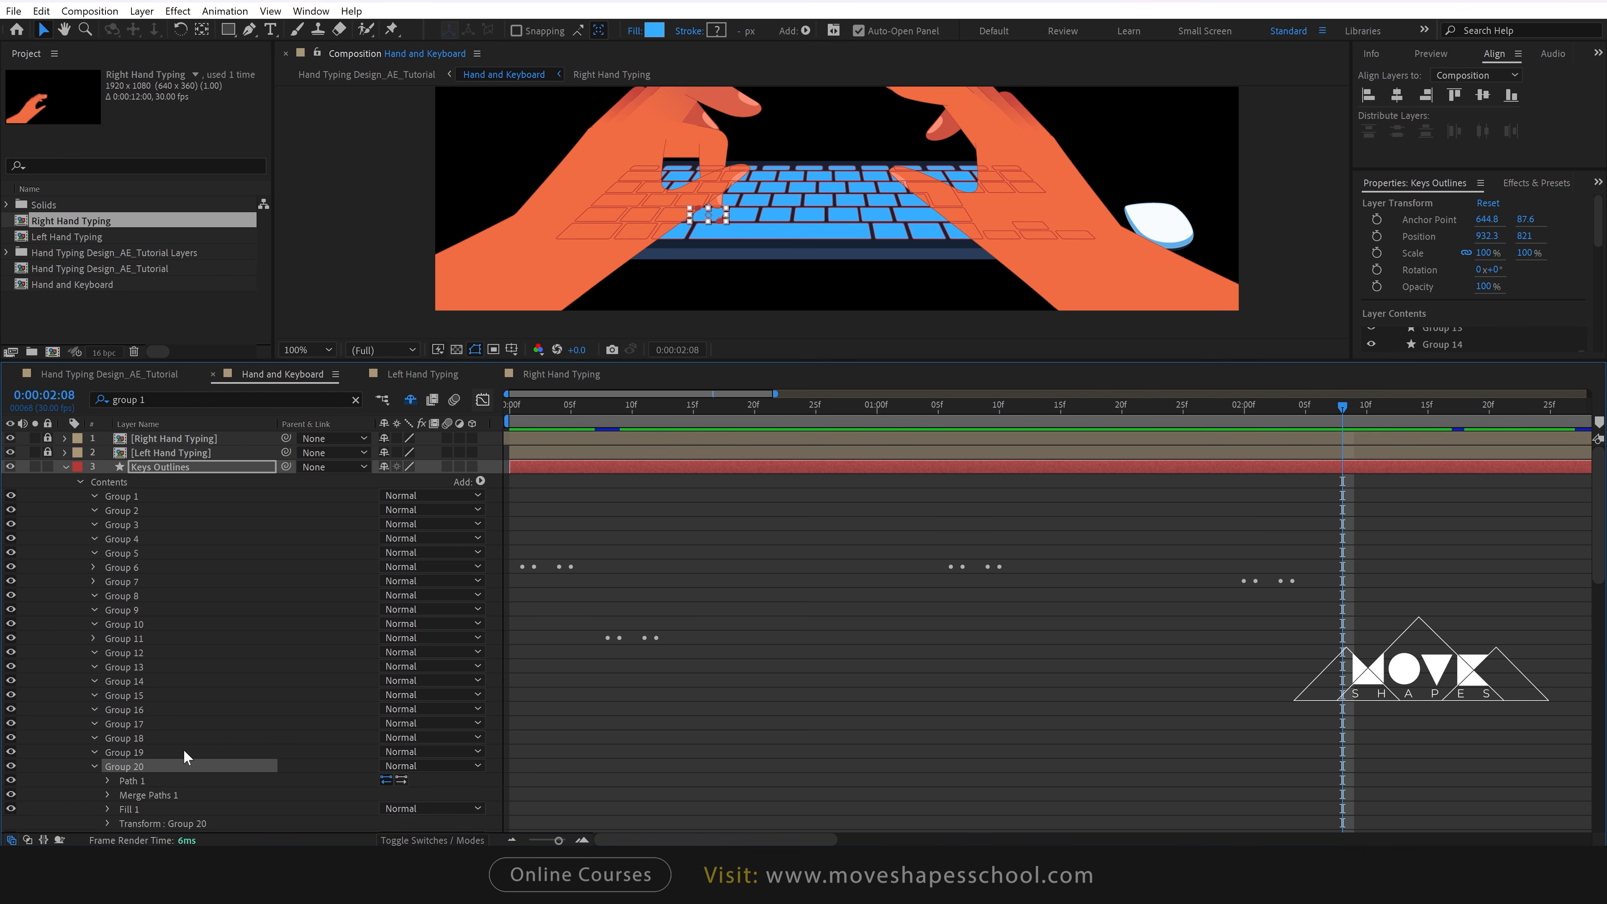
{"action": "scroll", "coordinate": [186, 757], "scroll_direction": "down", "scroll_amount": 2}
{"action": "left_click", "coordinate": [107, 724]}
{"action": "left_click", "coordinate": [146, 766]}
{"action": "key", "text": "ctrl+v"}
{"action": "left_click_drag", "start_coordinate": [1354, 765], "coordinate": [1342, 765]}
{"action": "left_click", "coordinate": [1375, 743]}
{"action": "left_click", "coordinate": [93, 681]}
Clear the timeline's layer filter and open the Hand Typing Design_AE_Tutorial composition.
{"action": "key", "text": "semicolon"}
{"action": "left_click_drag", "start_coordinate": [595, 408], "coordinate": [492, 446]}
{"action": "left_click", "coordinate": [356, 400]}
{"action": "key", "text": "Tab"}
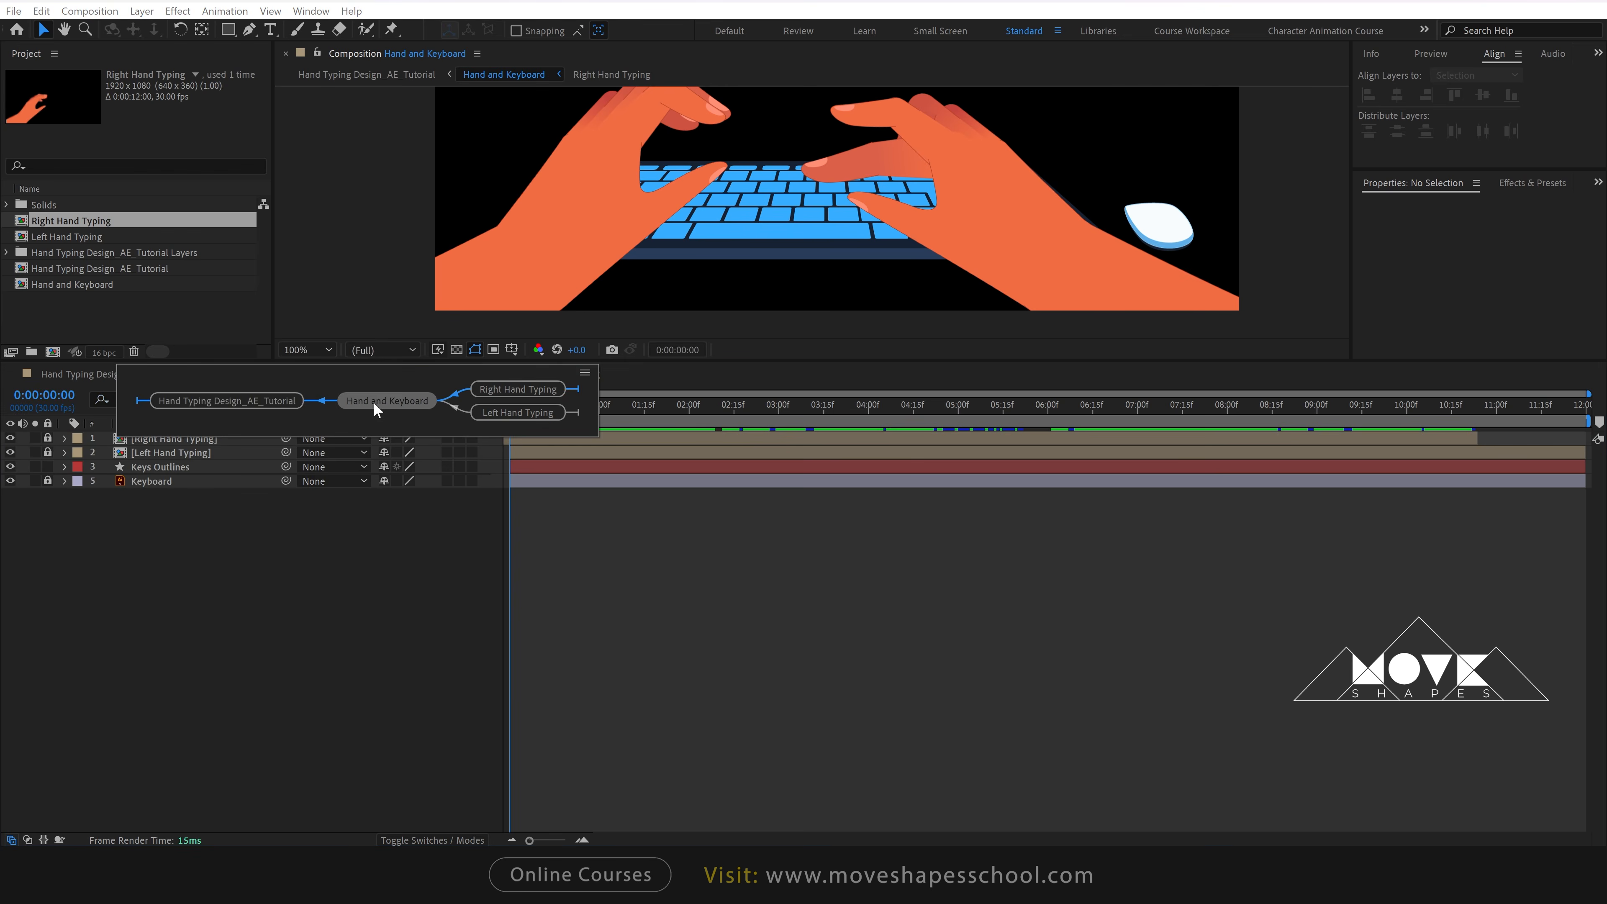
{"action": "left_click", "coordinate": [372, 400]}
Enlarge the composition view to show the whole scene and end the work area at 0:00:02:15.
{"action": "left_click_drag", "start_coordinate": [642, 362], "coordinate": [733, 654]}
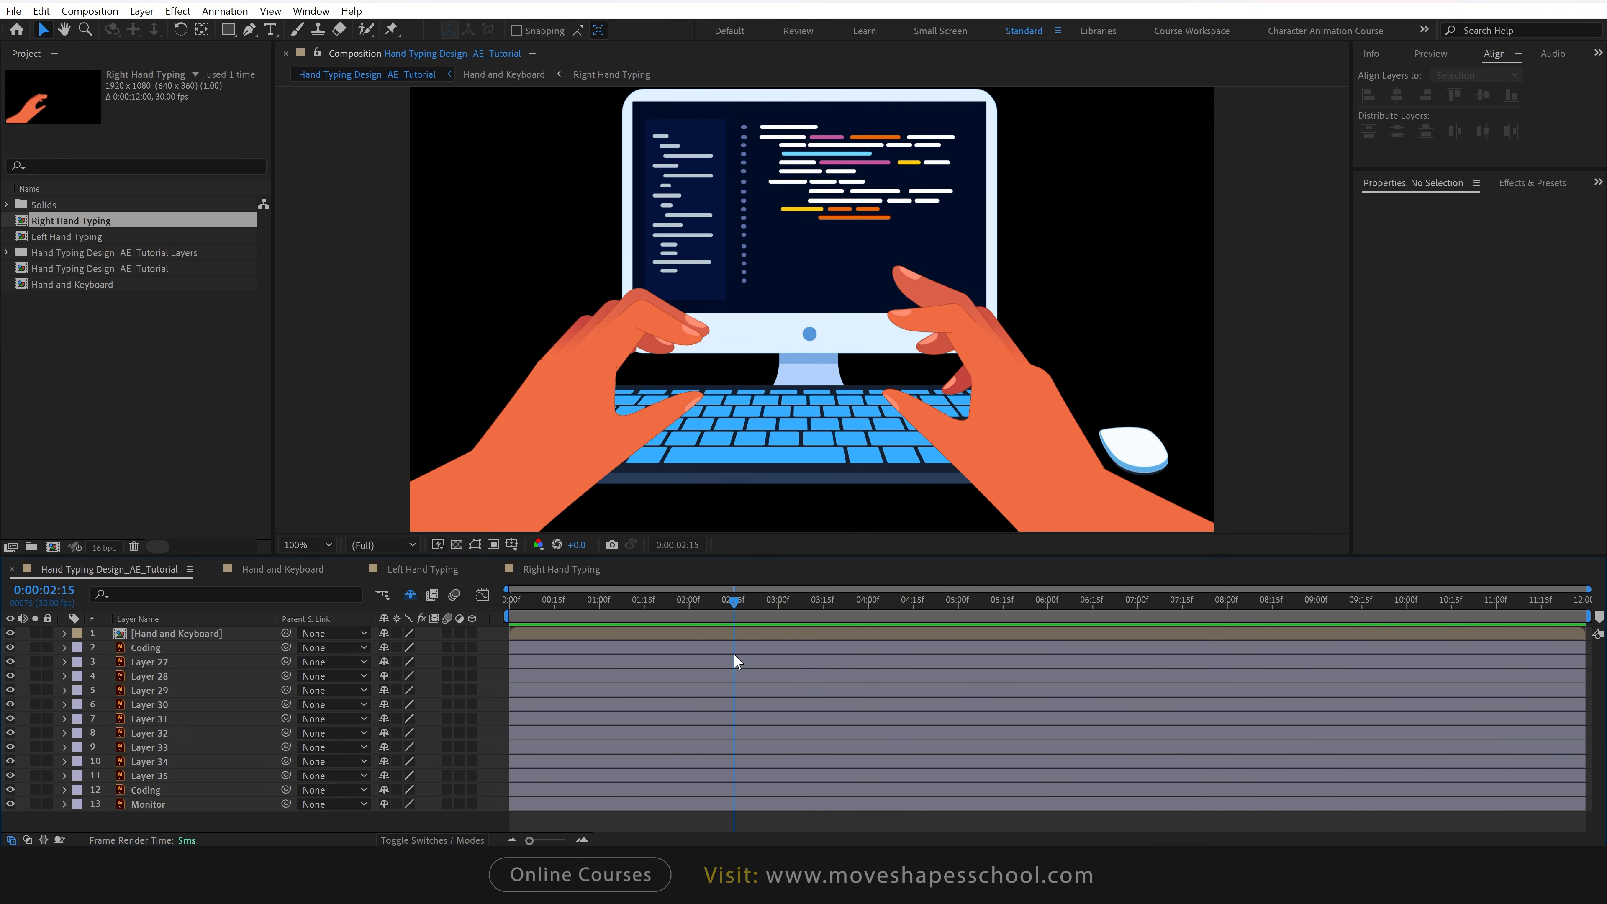
{"action": "left_click_drag", "start_coordinate": [1590, 615], "coordinate": [735, 616]}
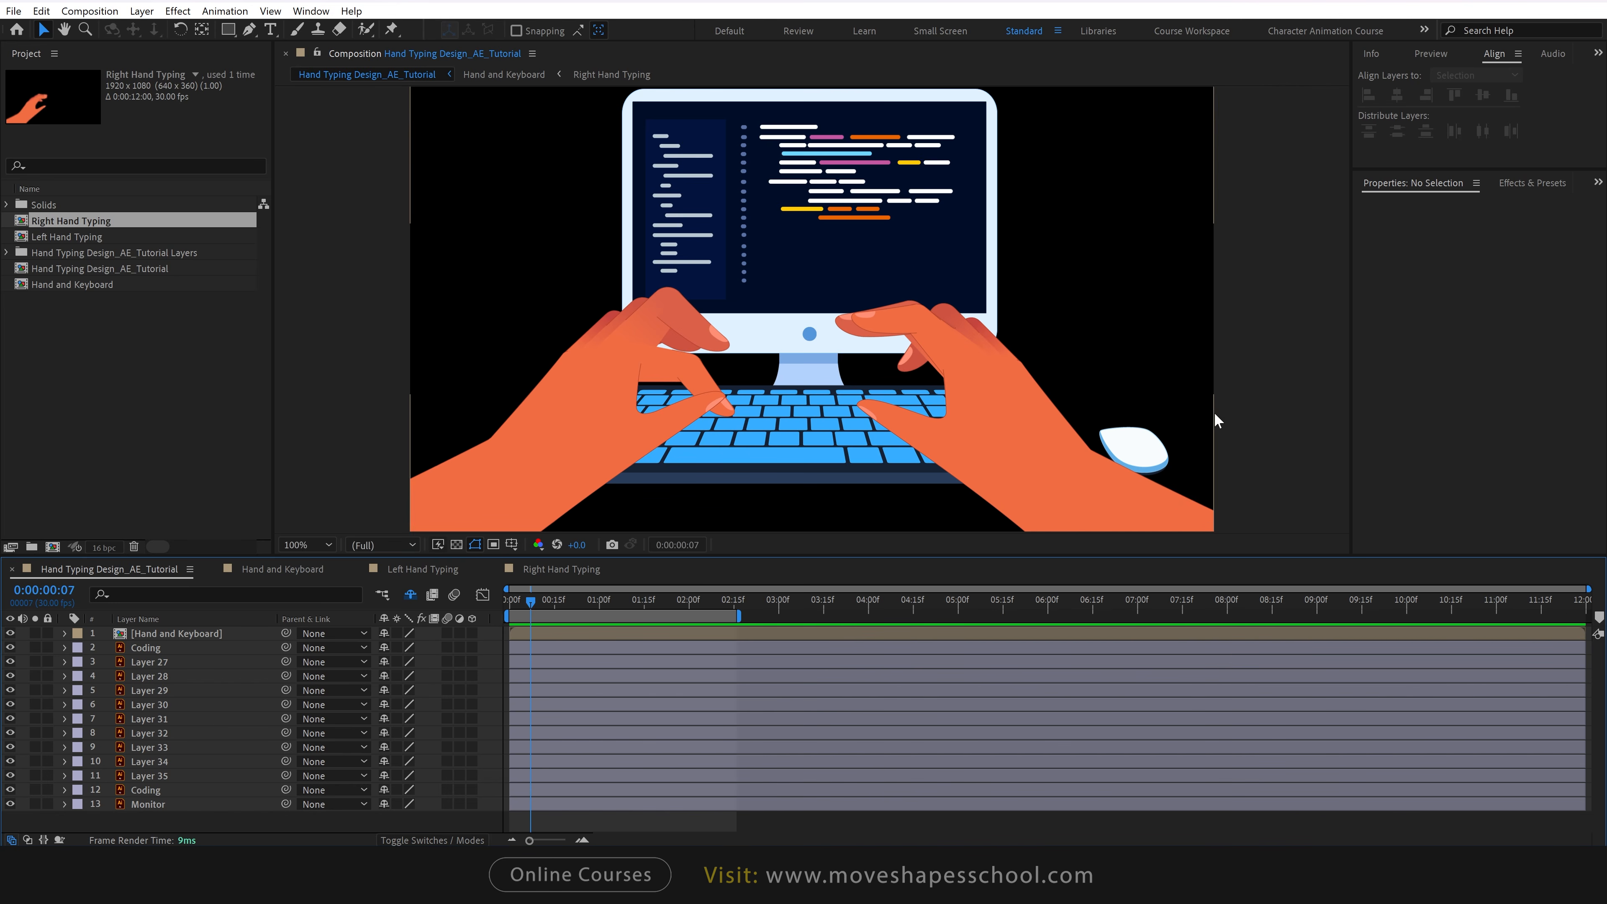
Set the main composition's background color to white (FFFFFF) and preview the animation from the first frame.
{"action": "right_click", "coordinate": [1281, 306]}
{"action": "left_click", "coordinate": [1324, 346]}
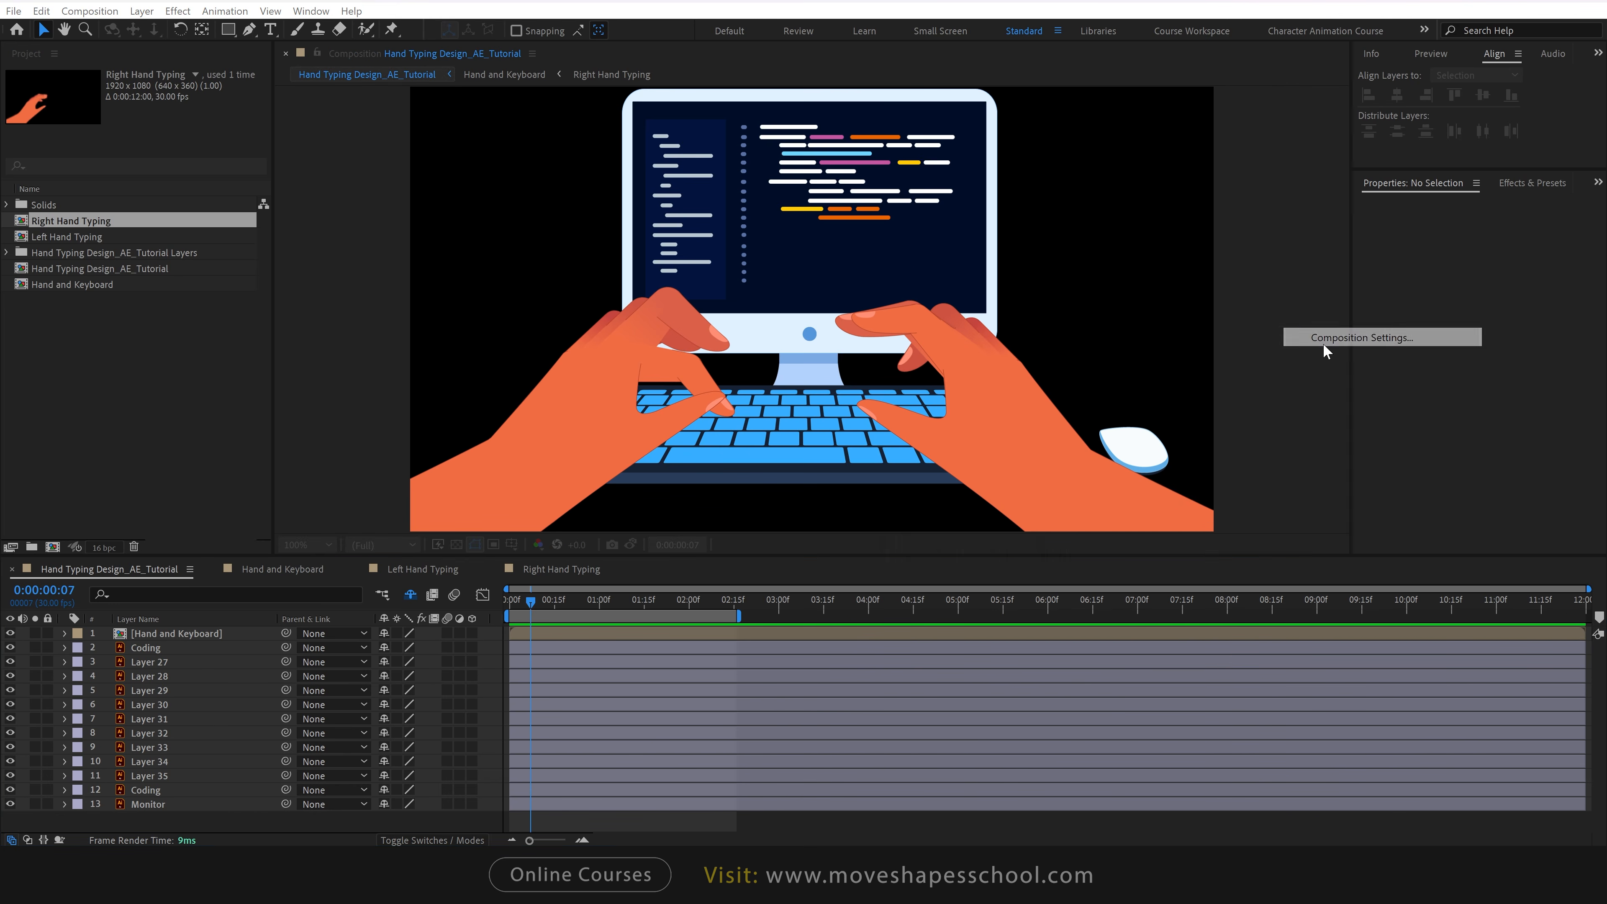
{"action": "left_click", "coordinate": [1027, 597]}
{"action": "left_click", "coordinate": [1010, 518]}
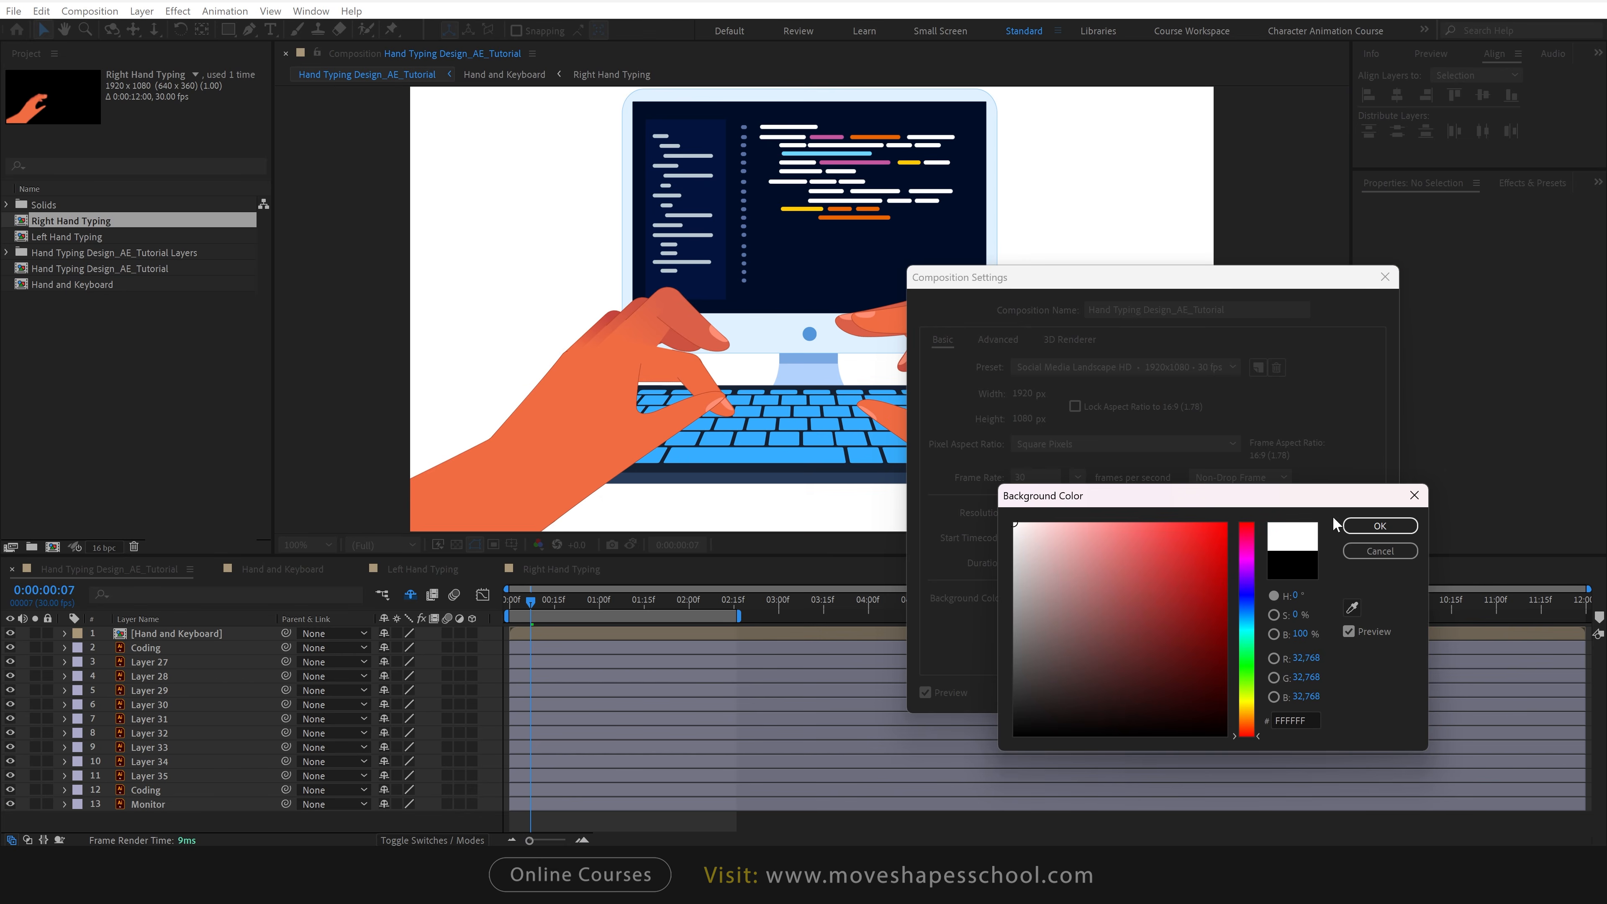
{"action": "left_click", "coordinate": [1367, 526]}
{"action": "left_click", "coordinate": [1264, 692]}
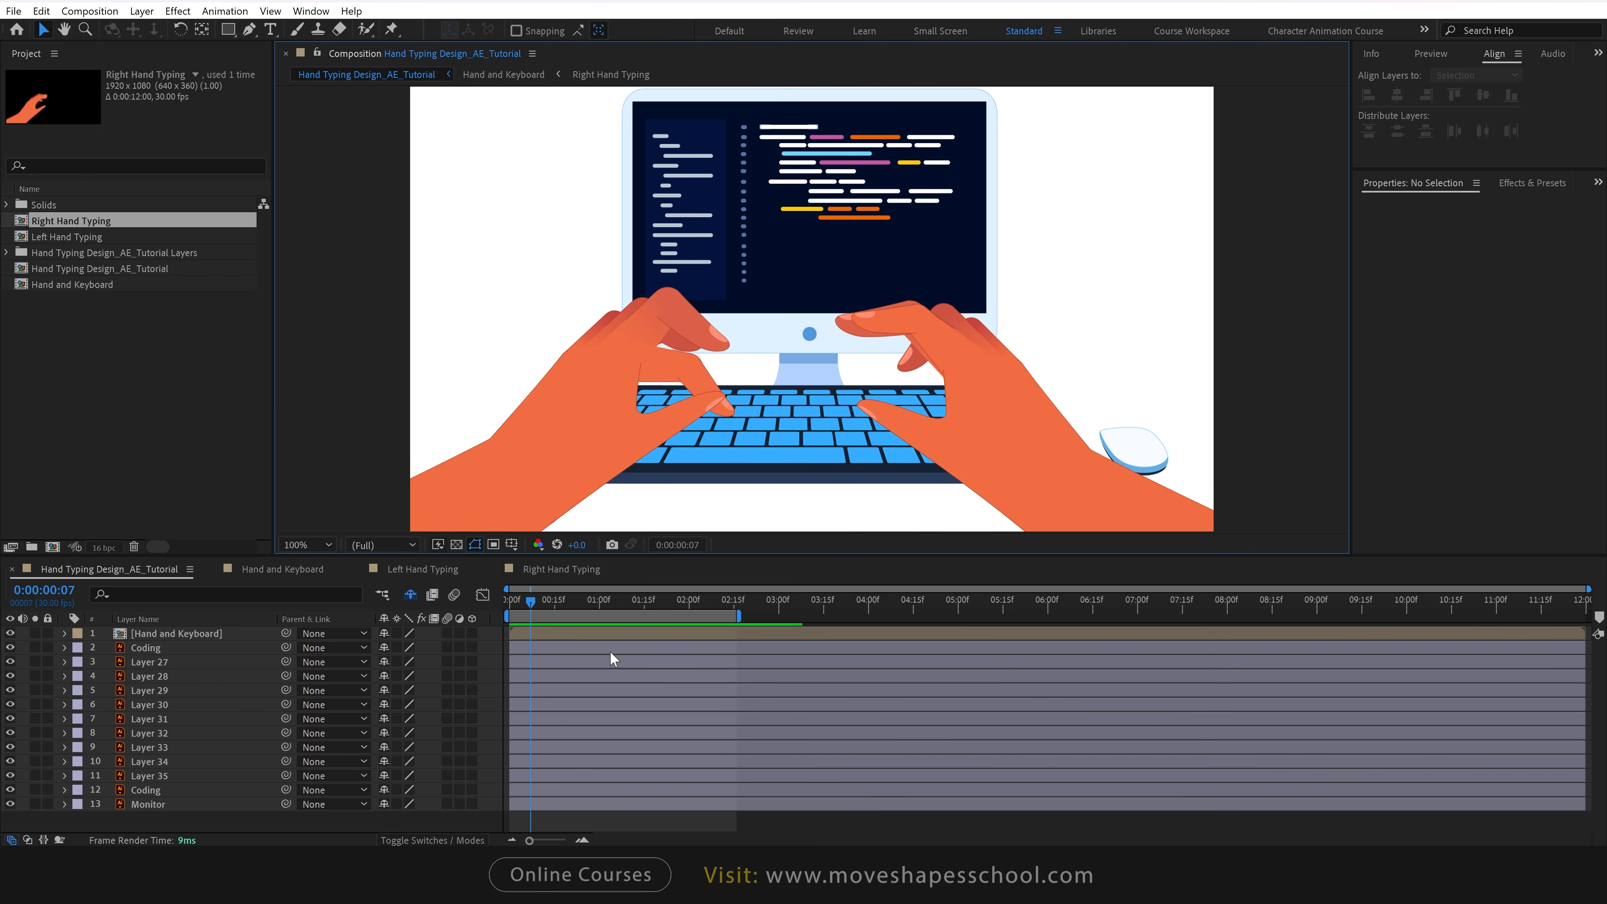
{"action": "key", "text": "Home"}
{"action": "key", "text": "space"}
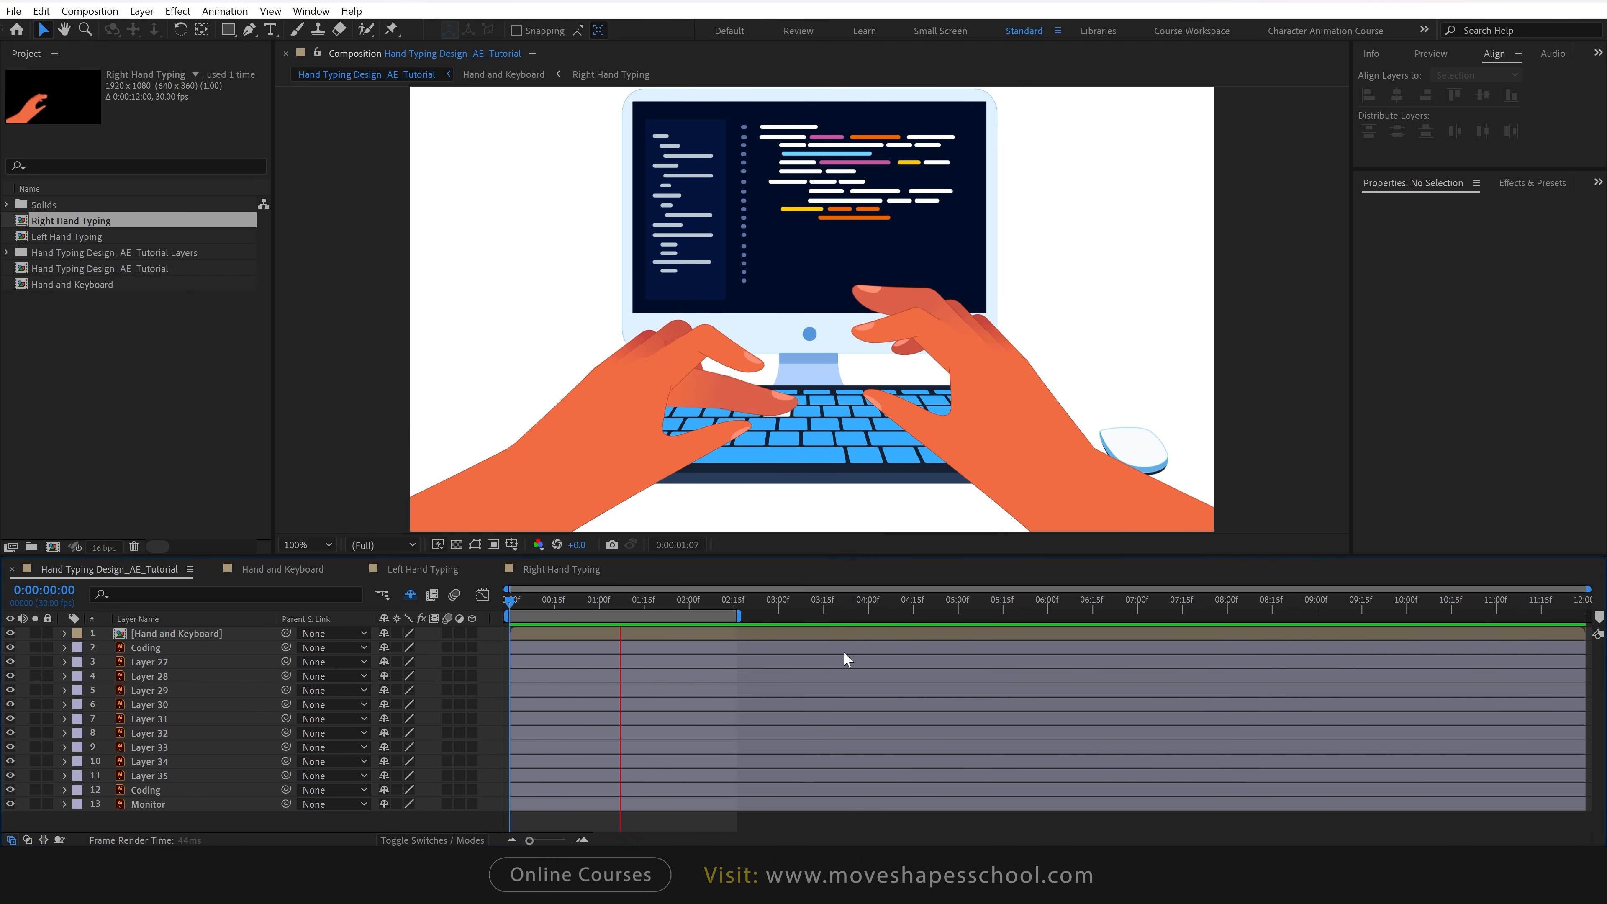